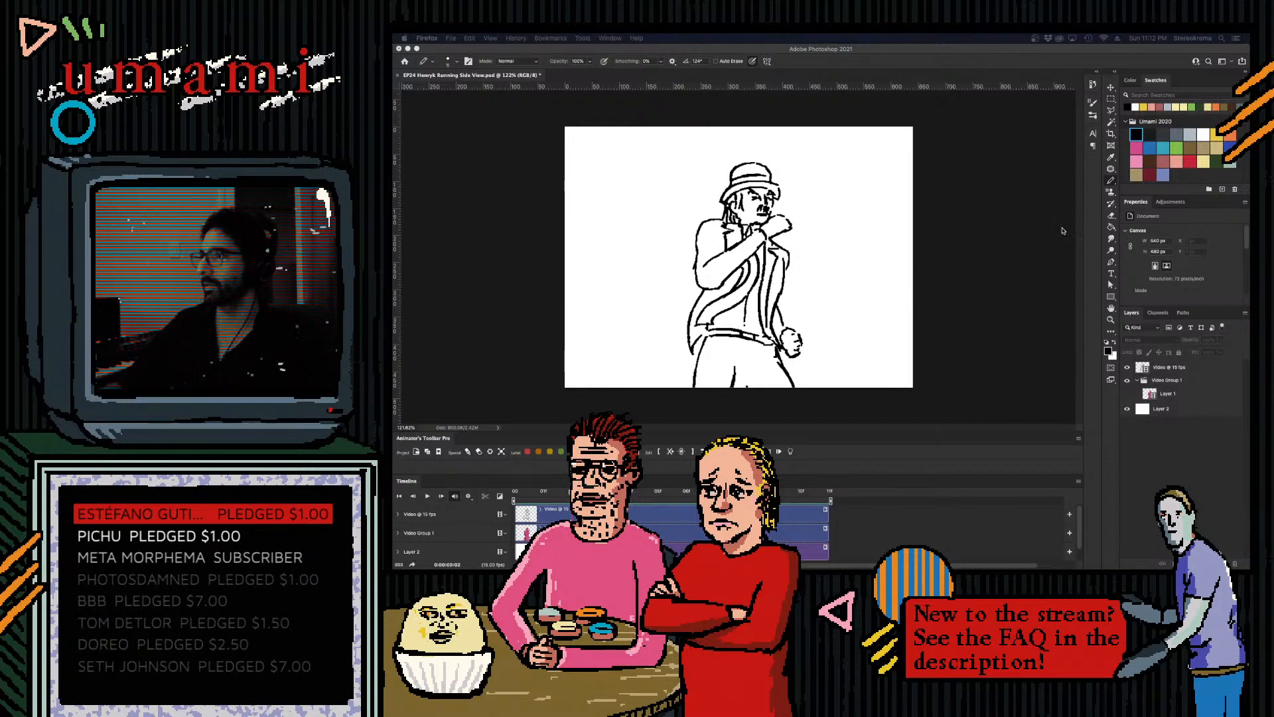
- Review the line-art animation's motion by playing it back and scrubbing between frames, ending on the first frame
left_click(1113, 181)
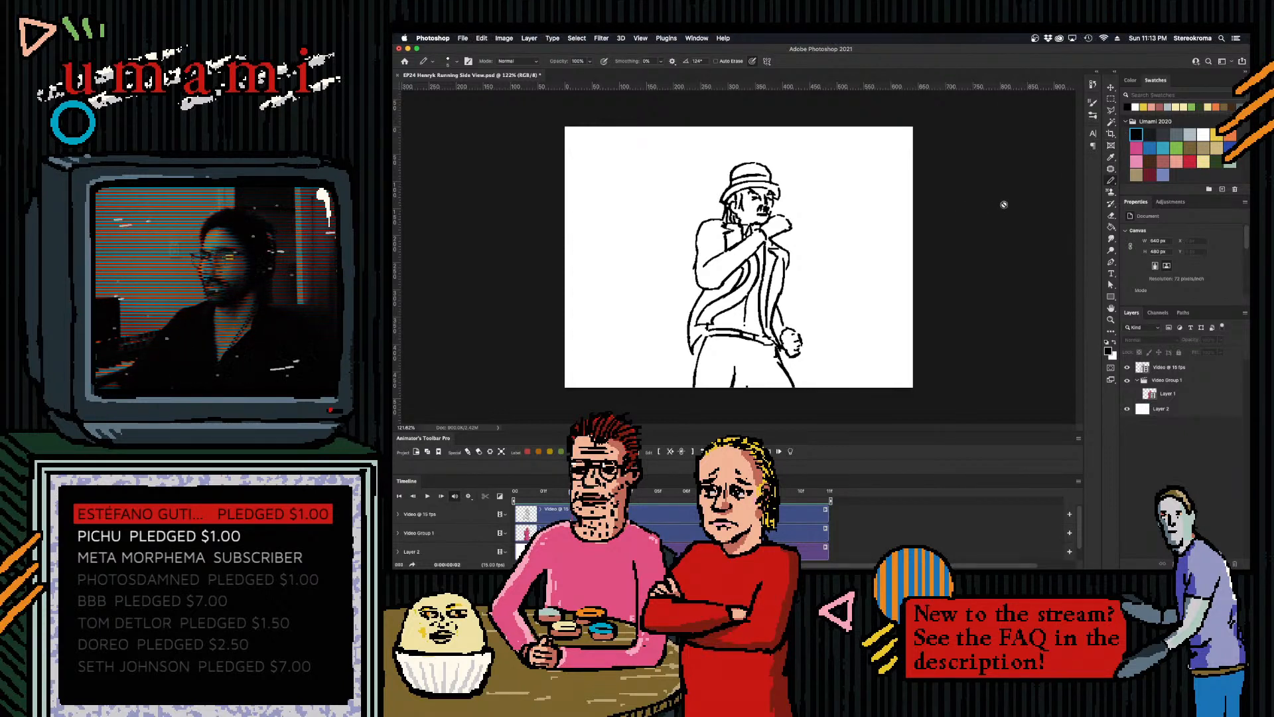
left_click(1187, 369)
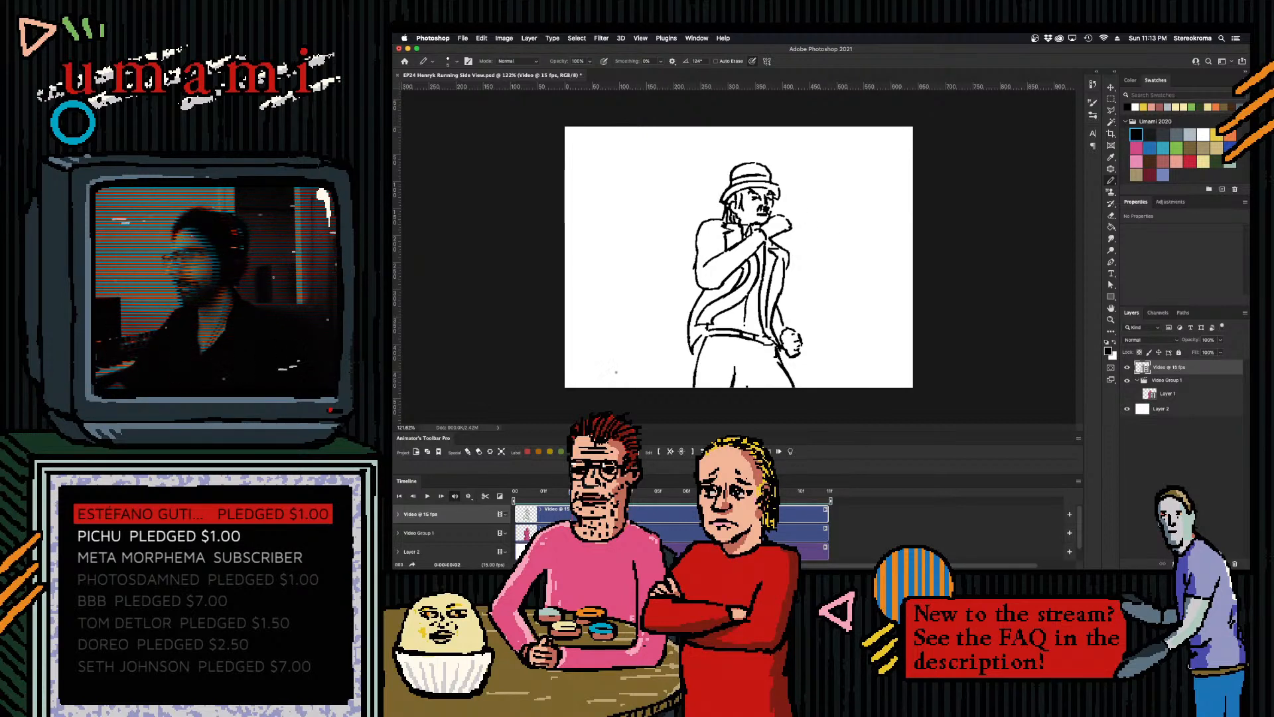
mouse_move(559, 497)
left_mouse_down()
mouse_move(521, 494)
mouse_move(594, 488)
mouse_move(544, 475)
left_mouse_up()
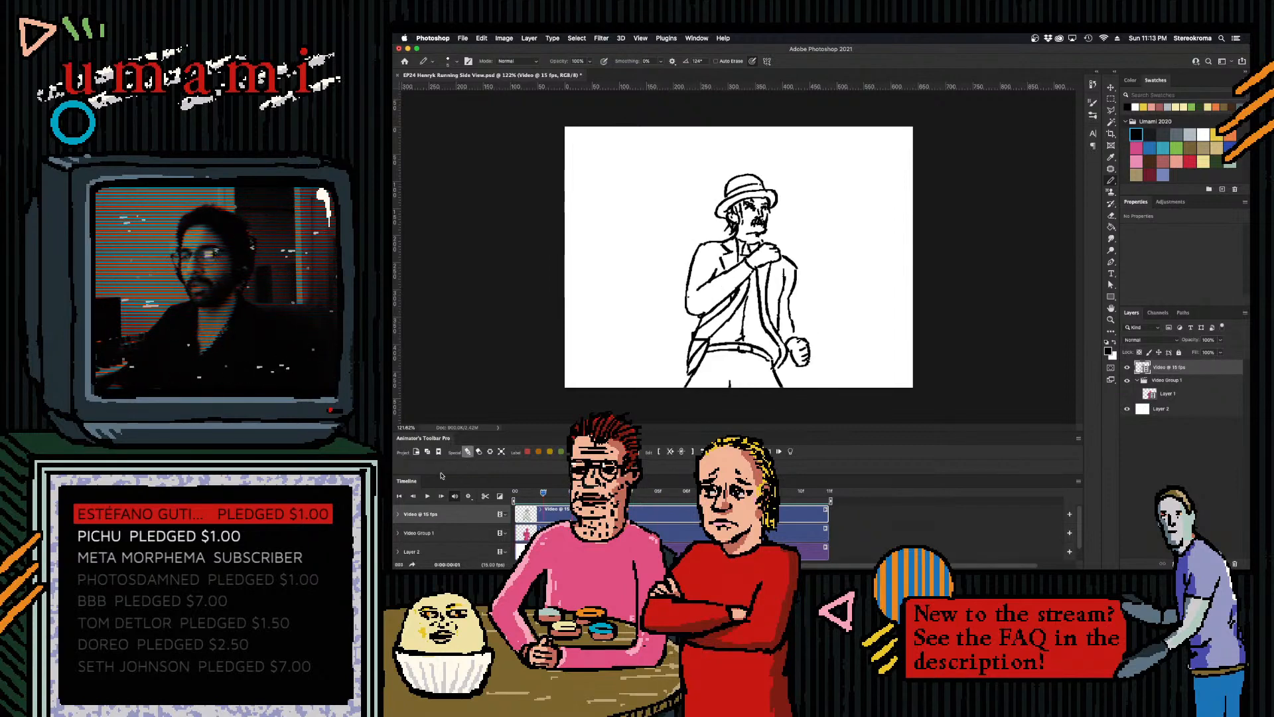
left_click(426, 497)
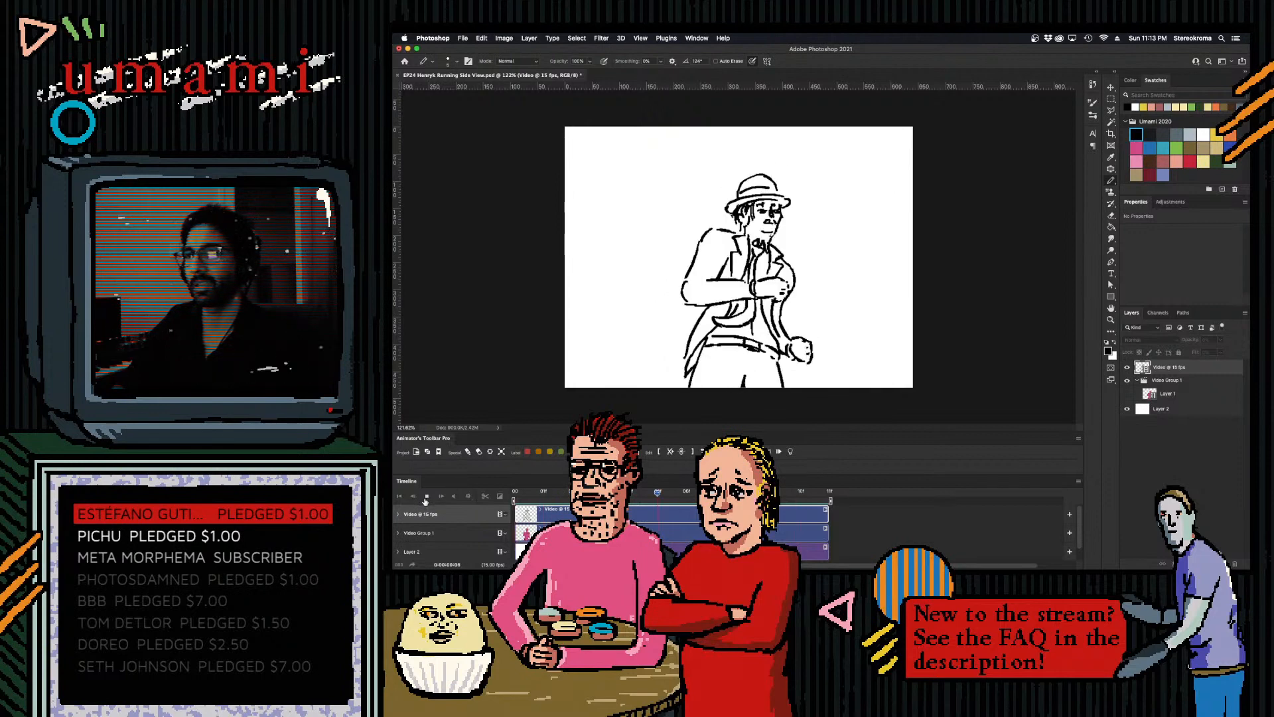
left_click(426, 498)
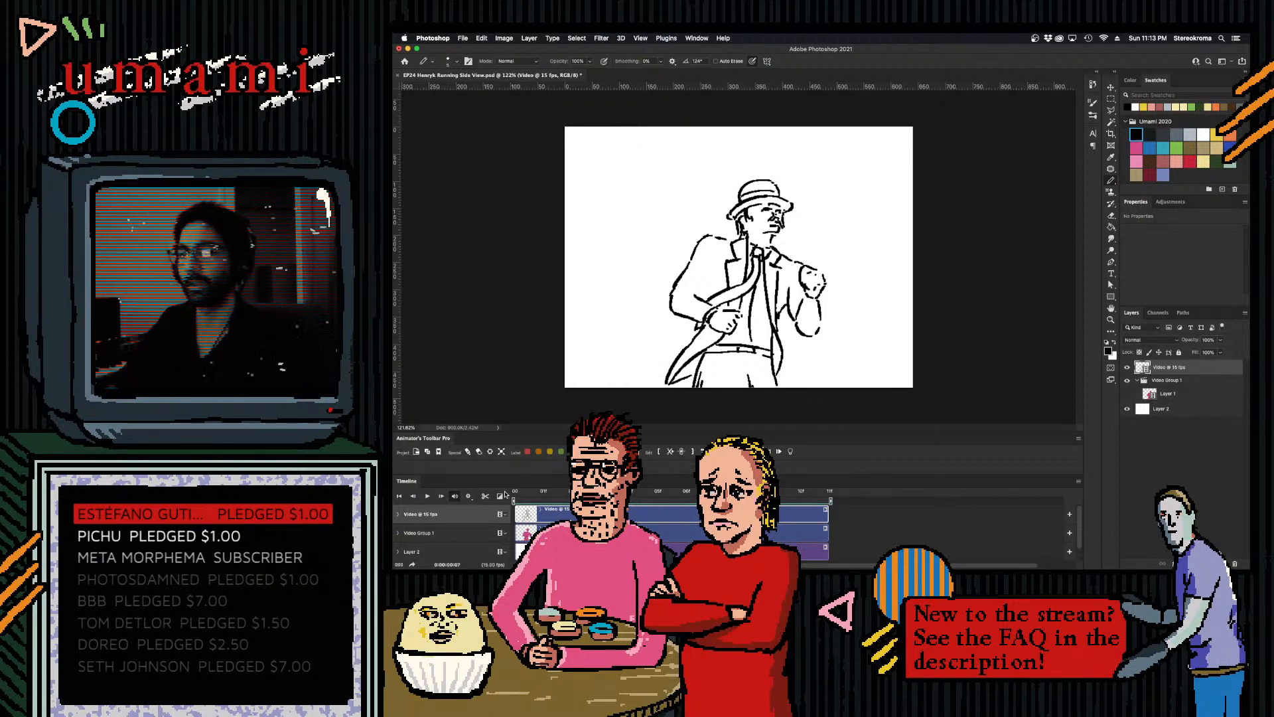
left_click(427, 497)
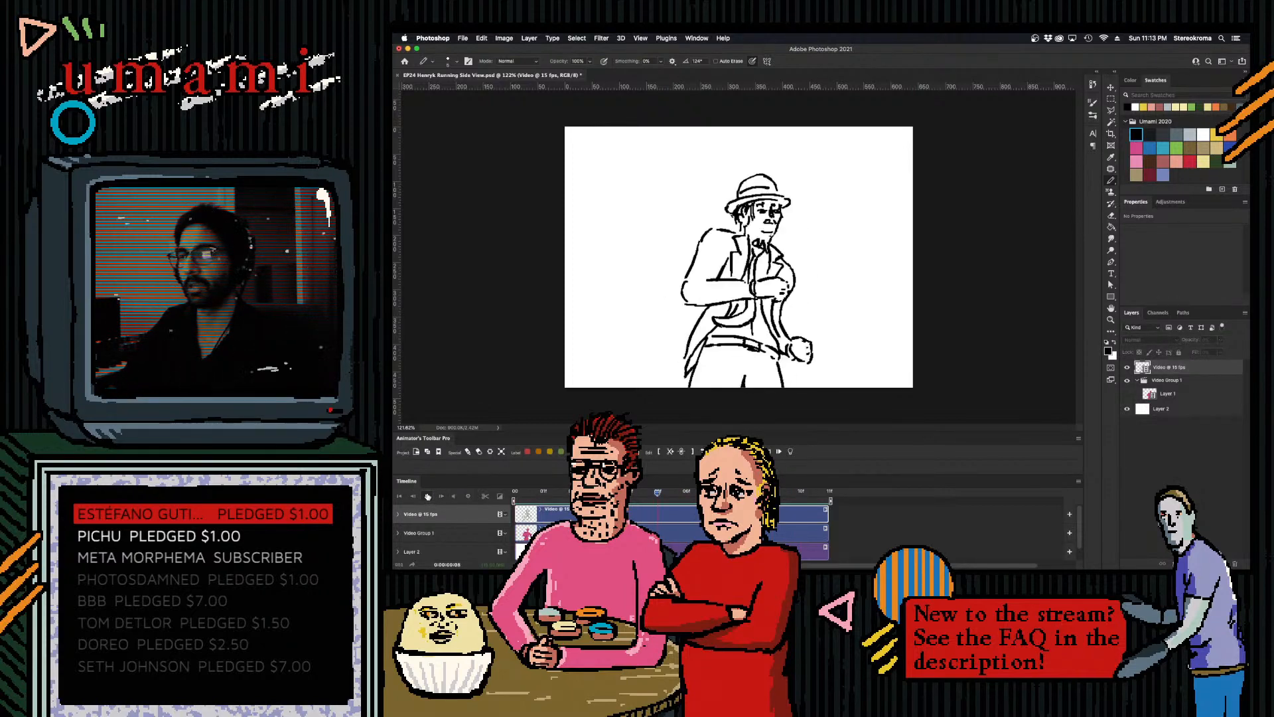
left_click(541, 490)
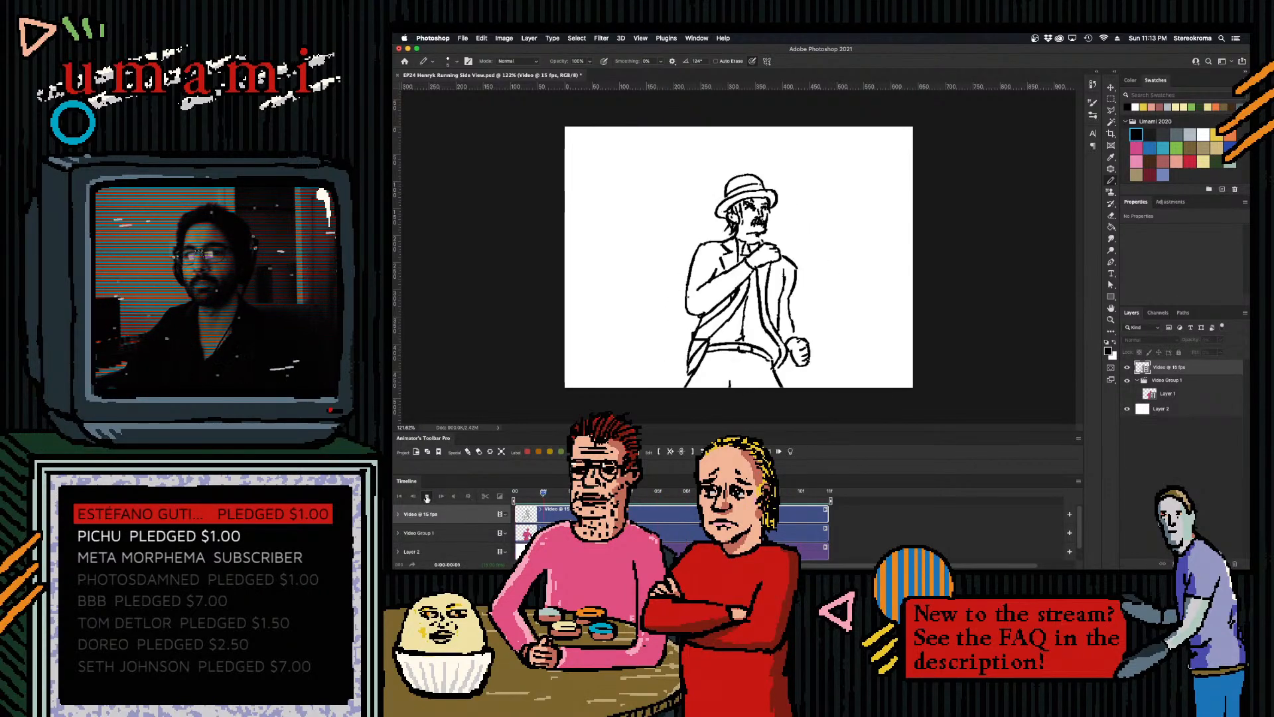
left_click_drag(539, 487, 772, 491)
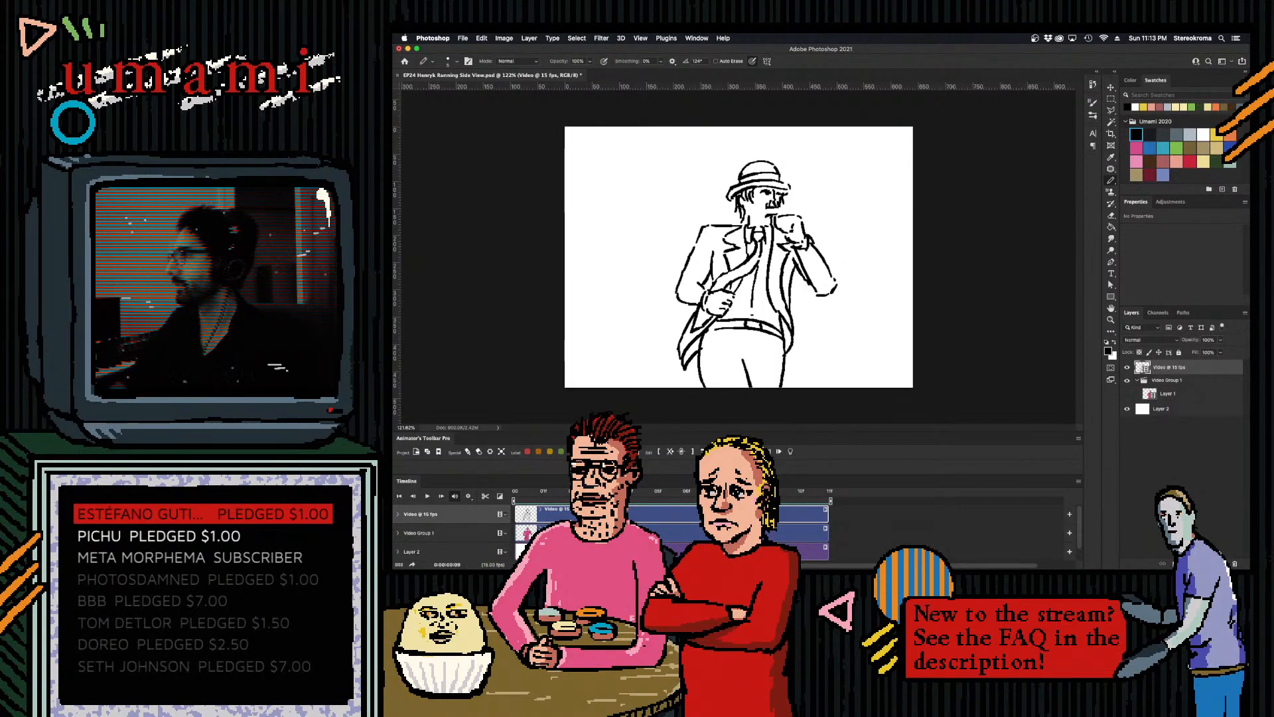
left_click(555, 488)
mouse_move(535, 490)
left_mouse_down()
mouse_move(636, 493)
mouse_move(523, 498)
mouse_move(640, 496)
mouse_move(548, 494)
left_mouse_up()
left_click(550, 495)
left_click(427, 496)
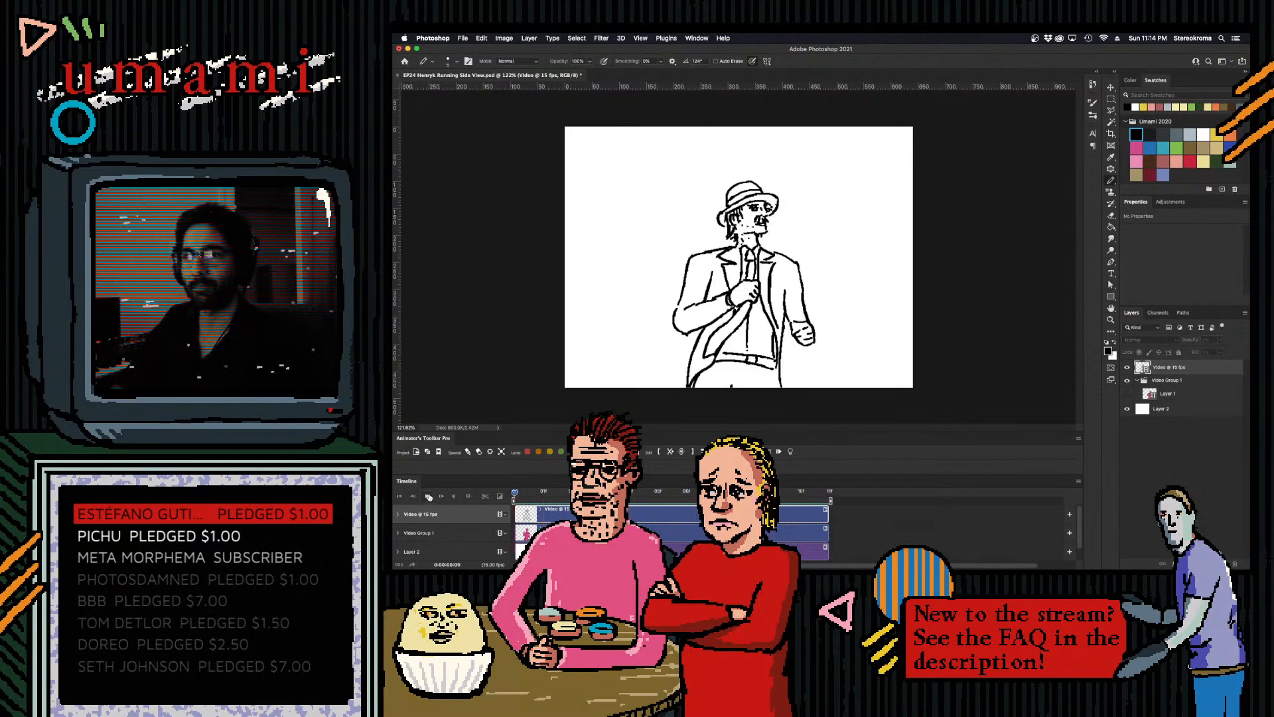
left_click(429, 497)
left_click_drag(545, 497, 519, 496)
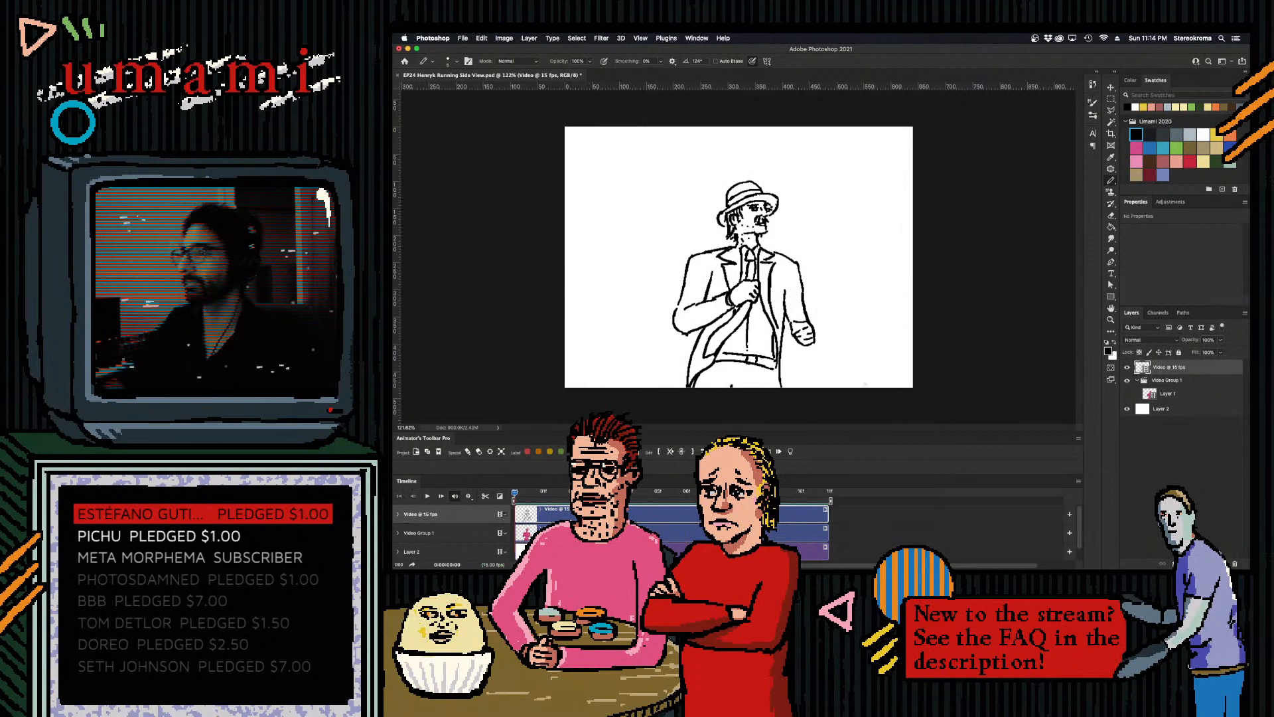
- Add a new 15 fps video group for colour and place it directly beneath the line-art group
left_click(428, 451)
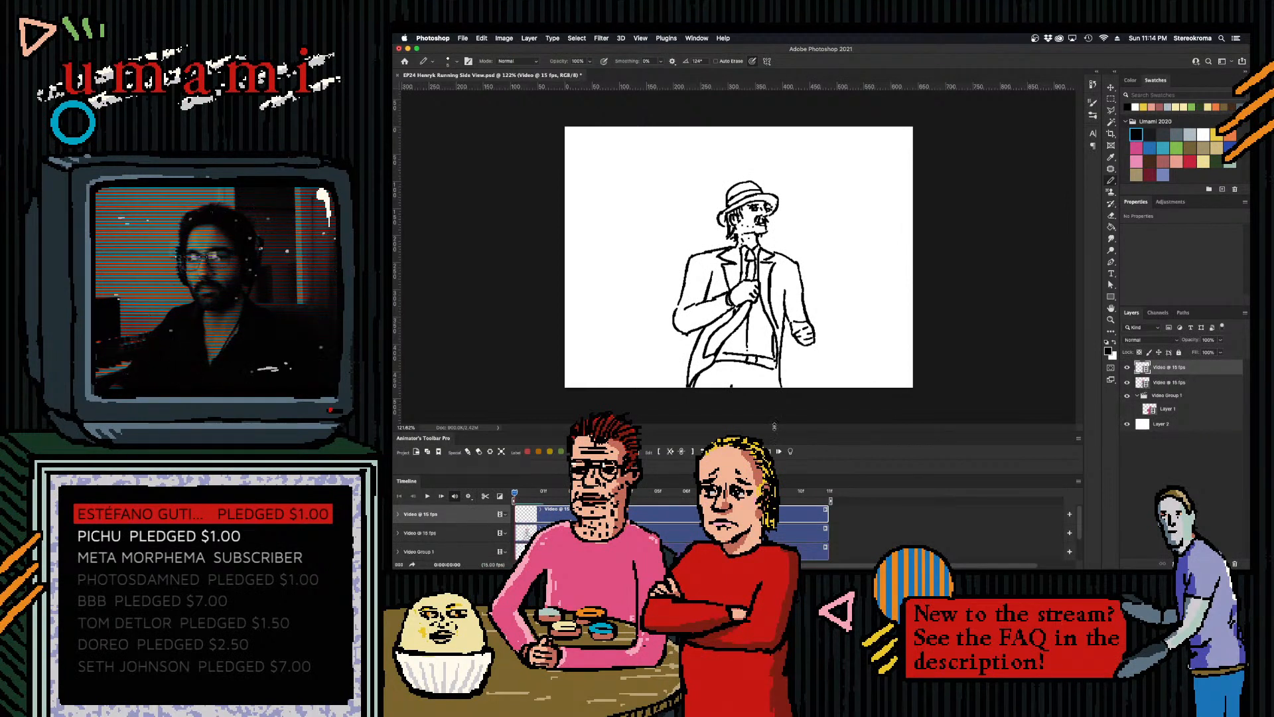
left_click_drag(1155, 368, 1154, 383)
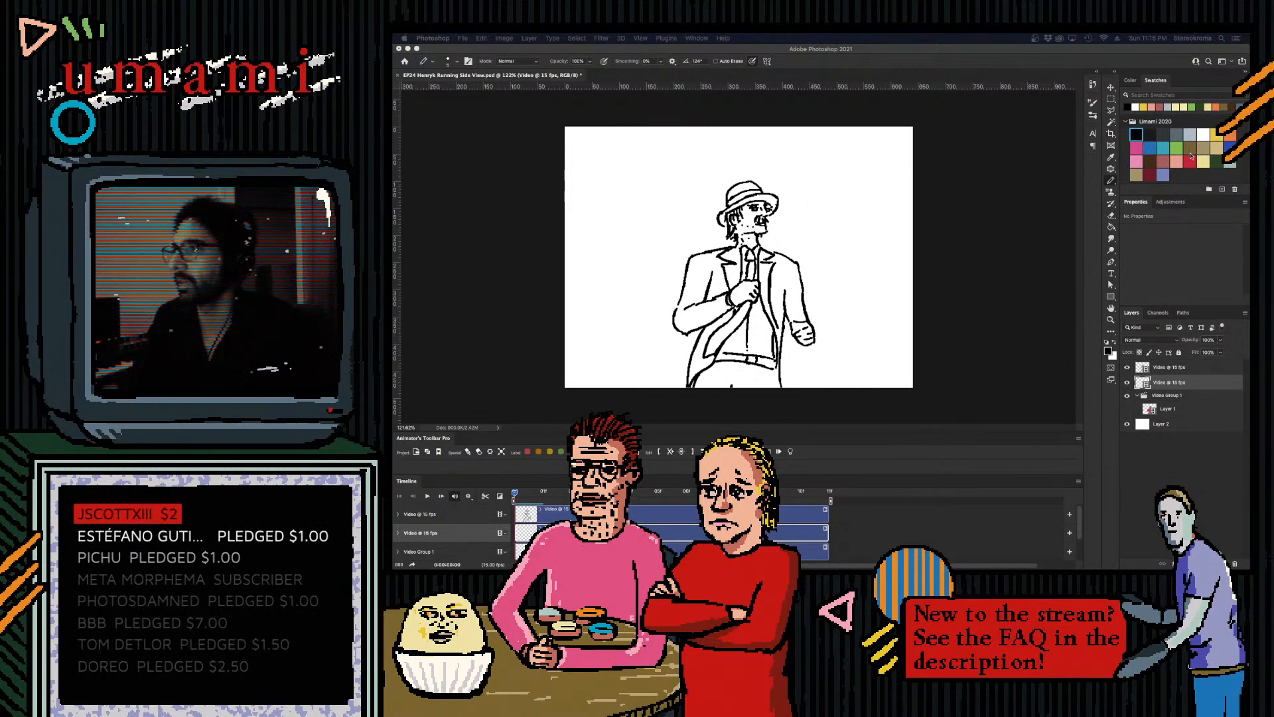
- Paint the man's neck and the shaded side of his face reddish brown with an enlarged pencil
left_click(1163, 162)
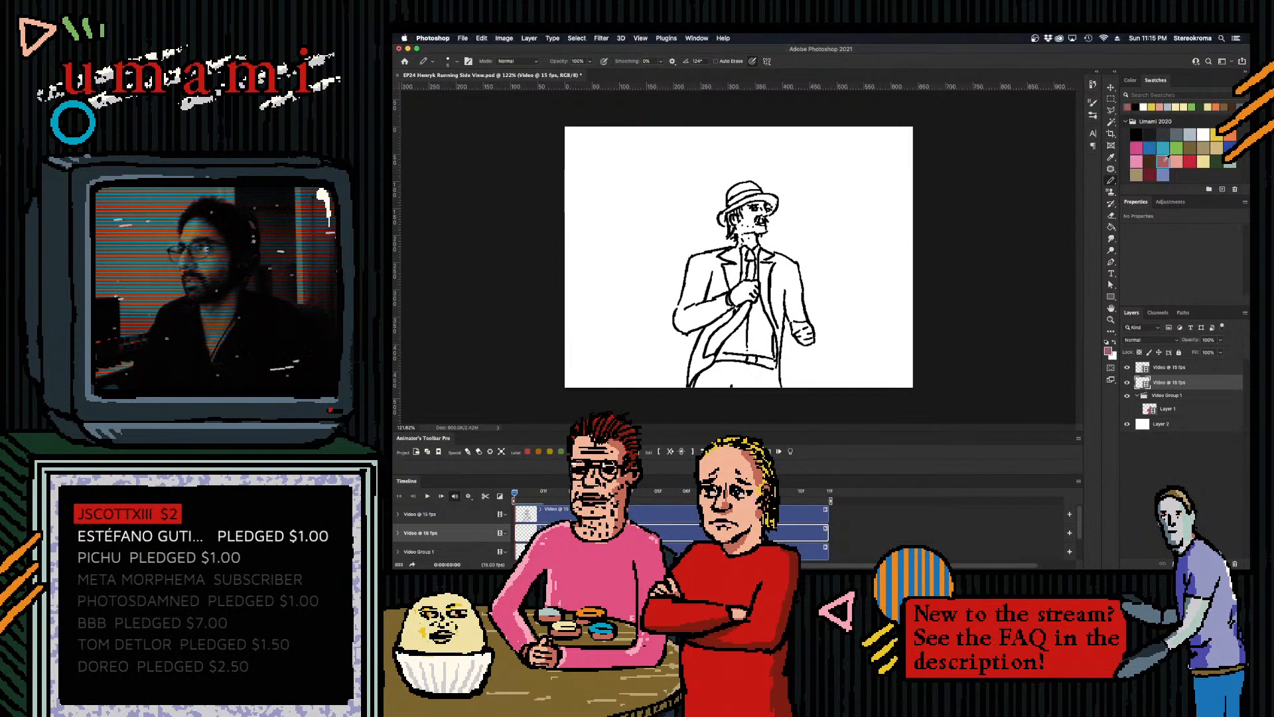
key("bracketright")
key("bracketright")
key("bracketright")
key("bracketright")
key("bracketright")
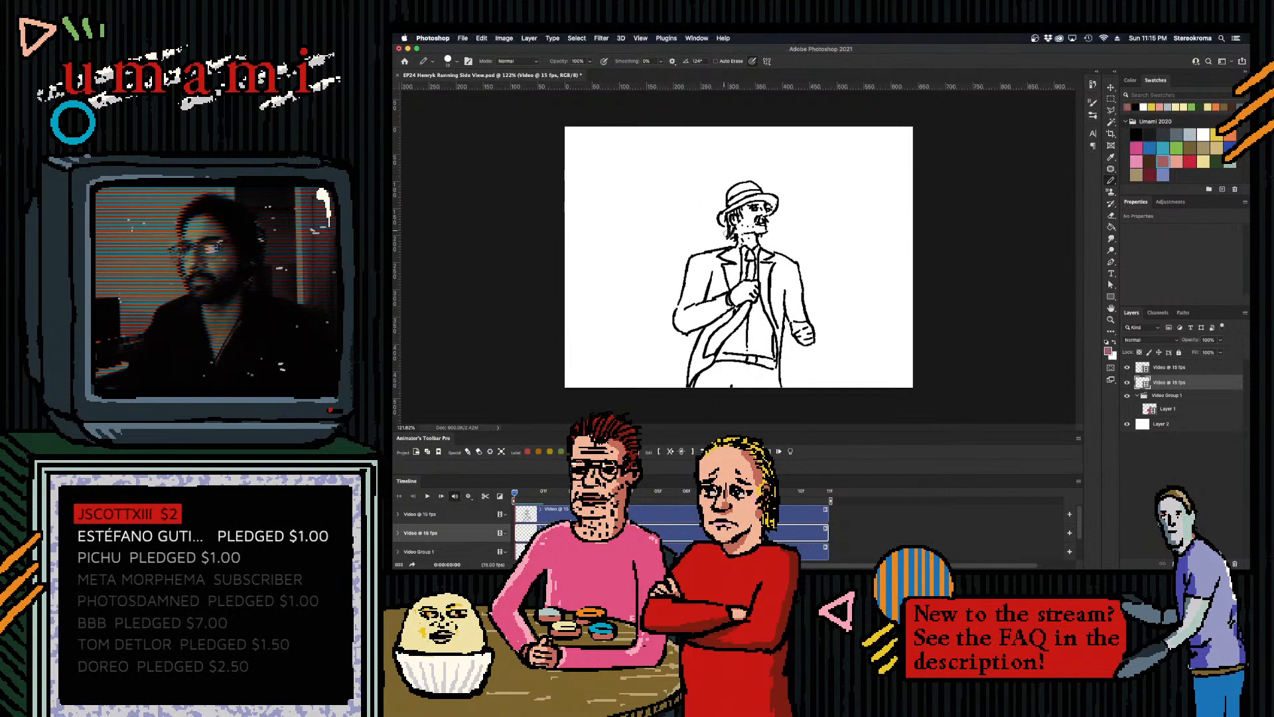
mouse_move(736, 220)
left_mouse_down()
mouse_move(742, 243)
mouse_move(754, 238)
left_mouse_up()
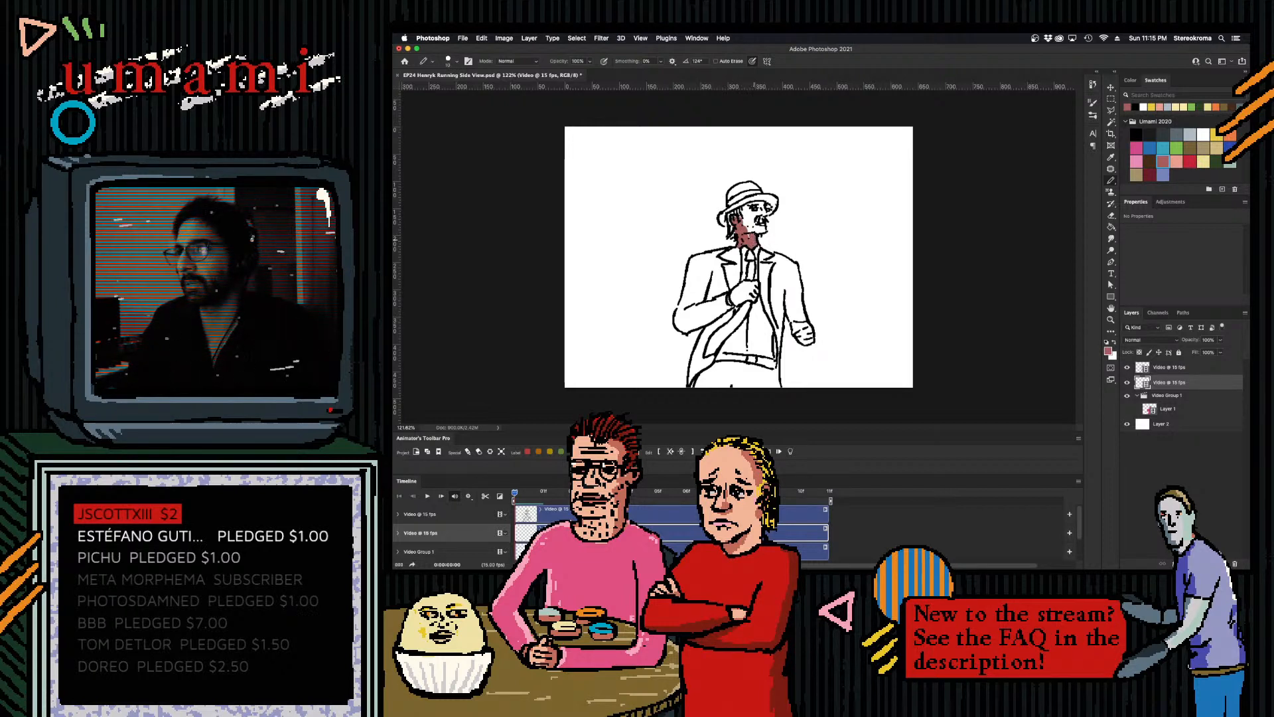
- Fill the lit part of the face with salmon and refine its shadows in reddish brown
left_click(1176, 161)
left_click_drag(750, 219, 762, 227)
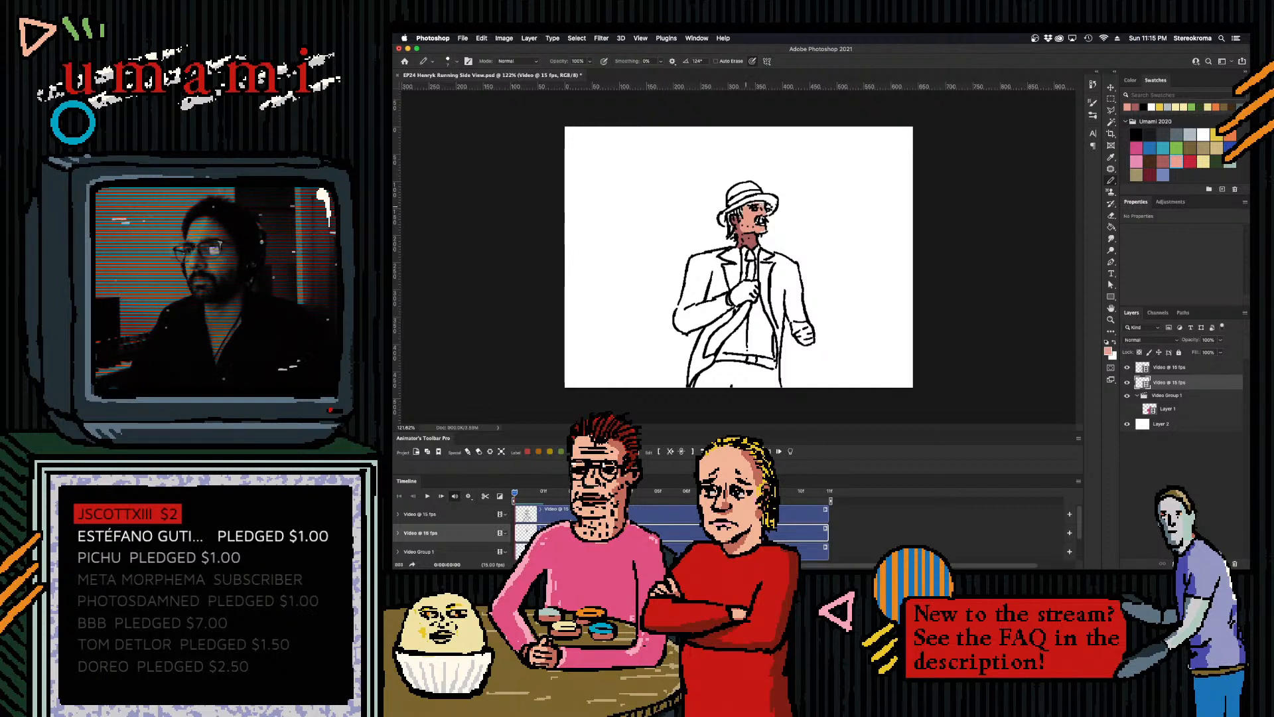
left_click(1166, 164)
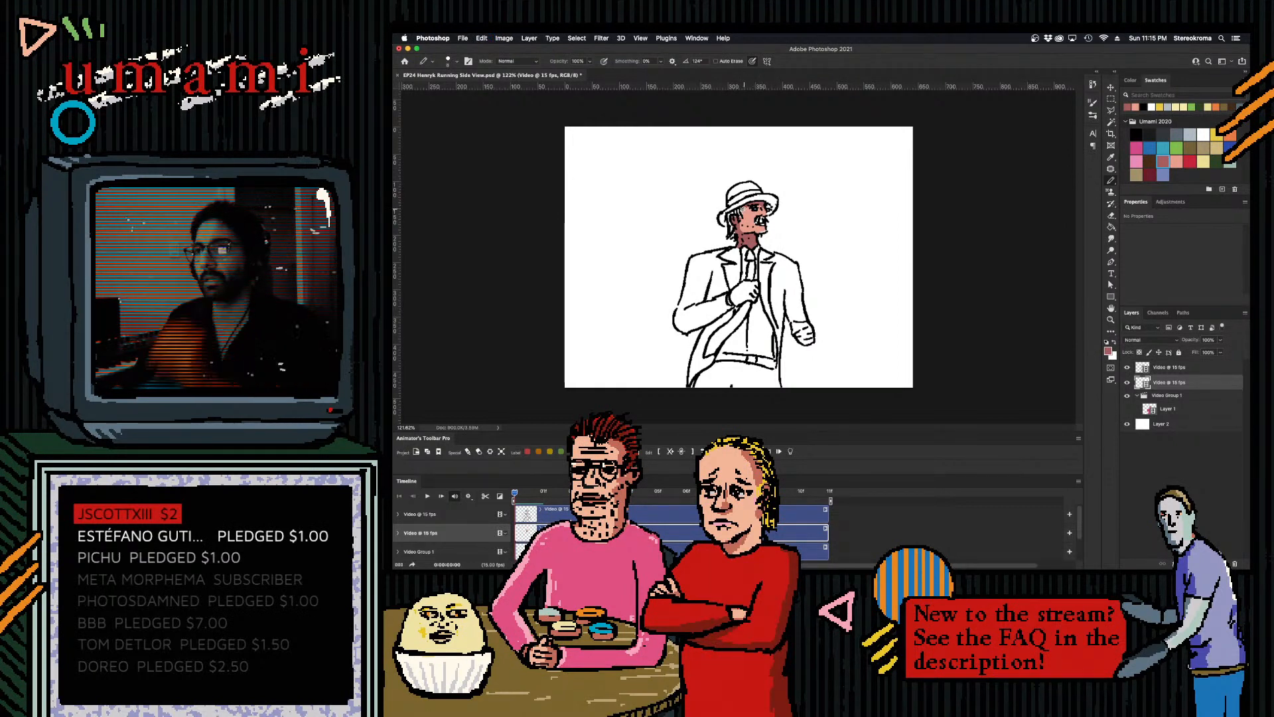
- Colour the hair and moustache using the red and dark maroon swatches
left_click(1190, 159)
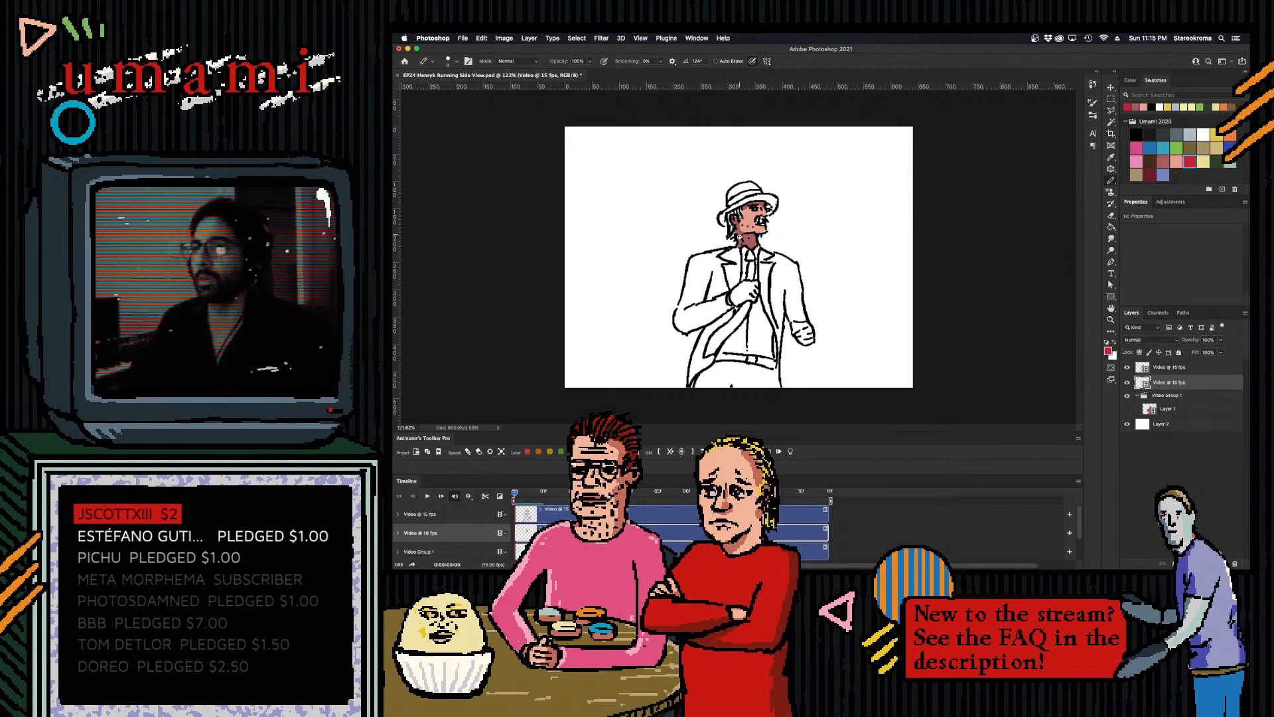
left_click(1150, 175)
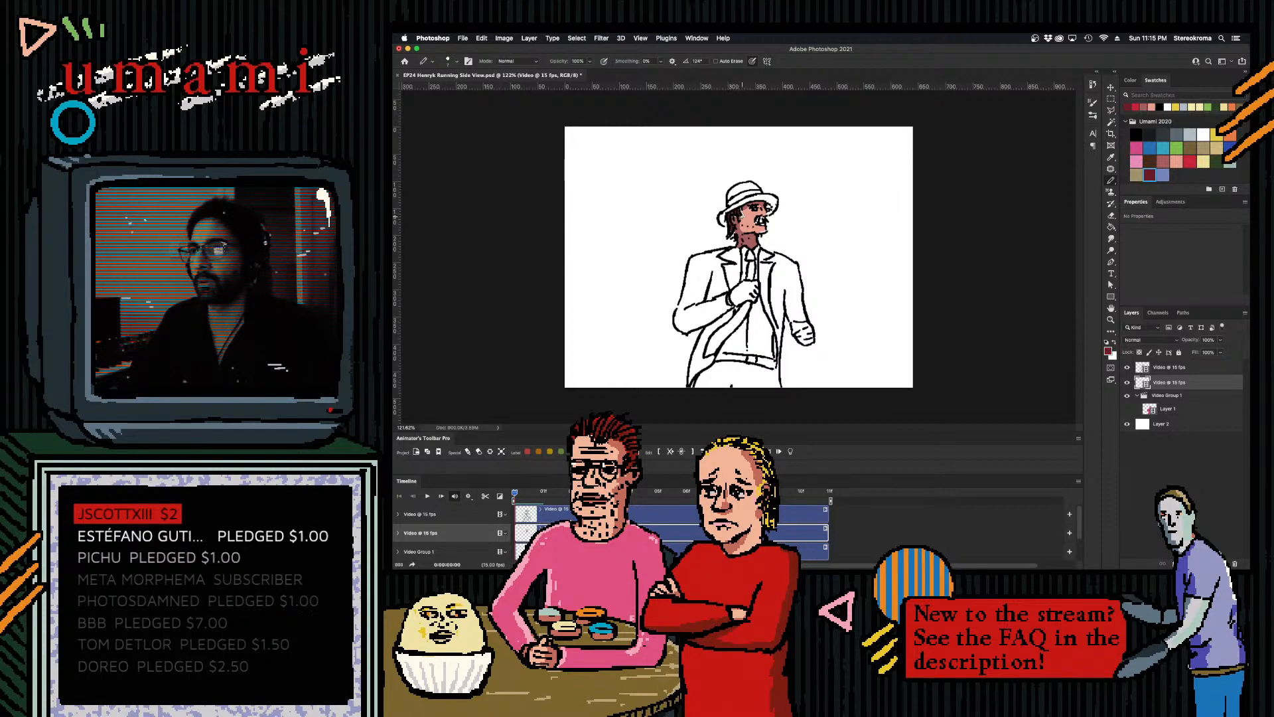
left_click(1191, 160)
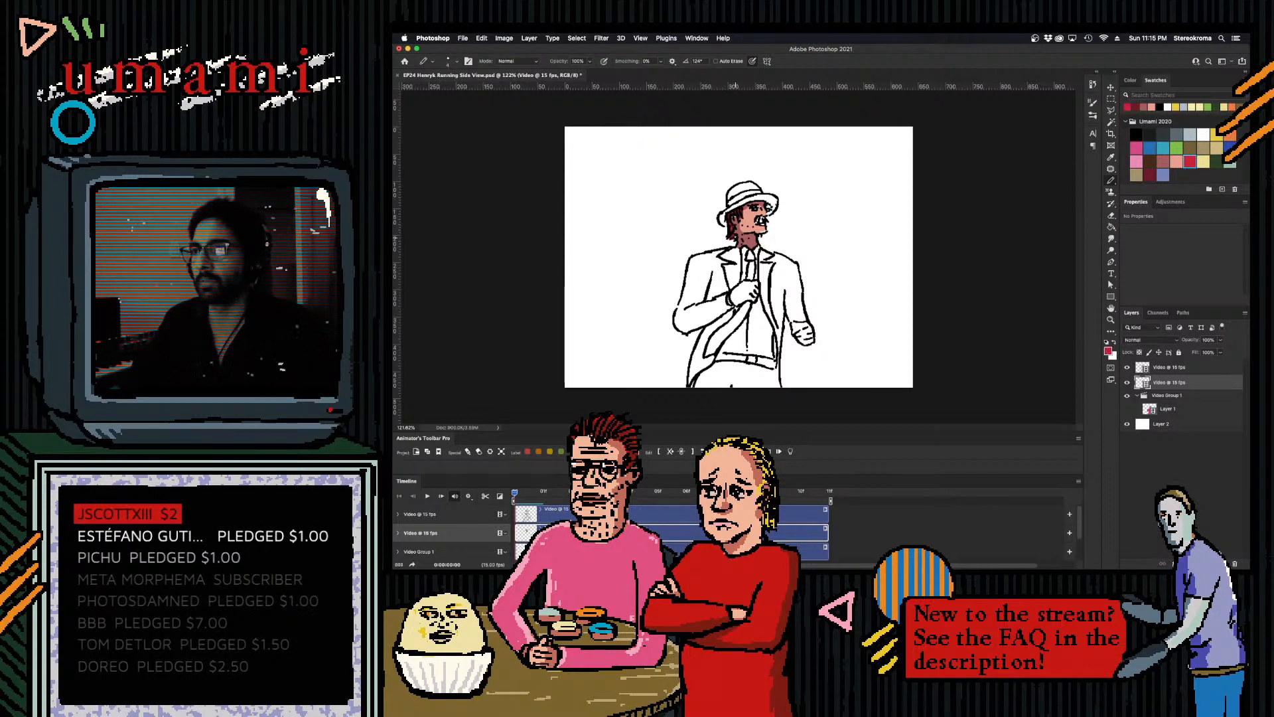
left_click_drag(760, 220, 761, 222)
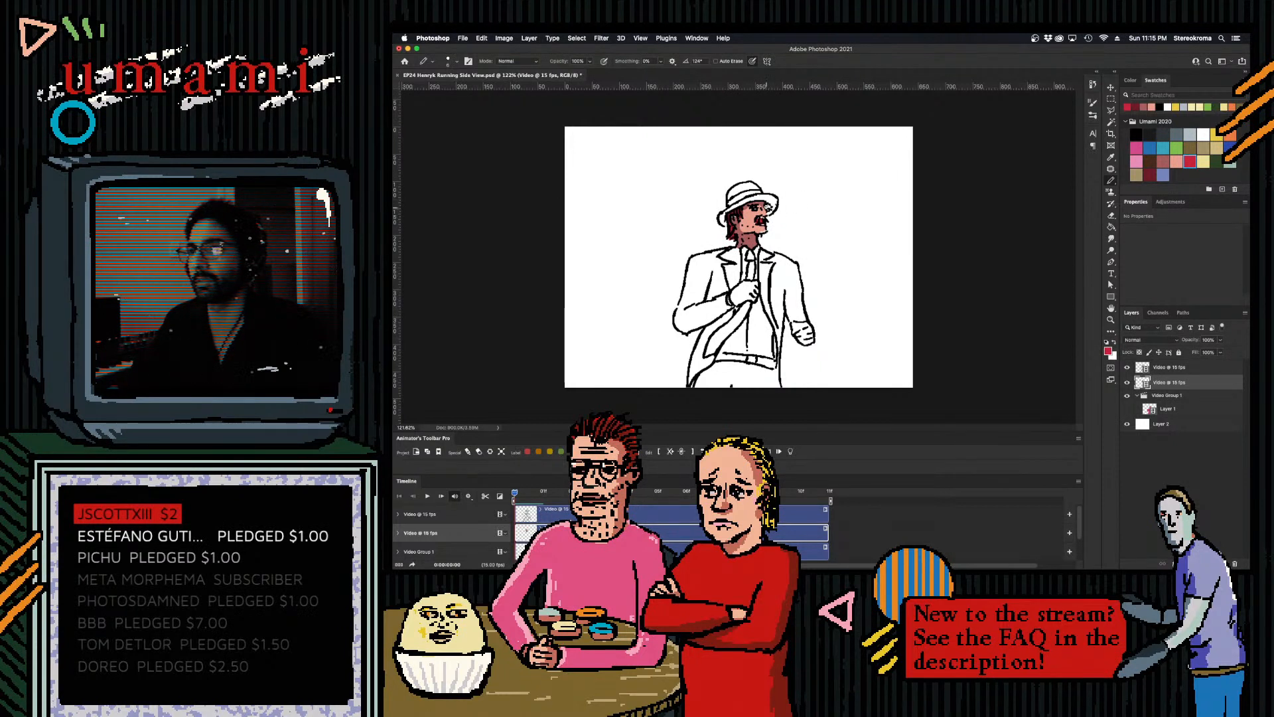
left_click(1173, 163)
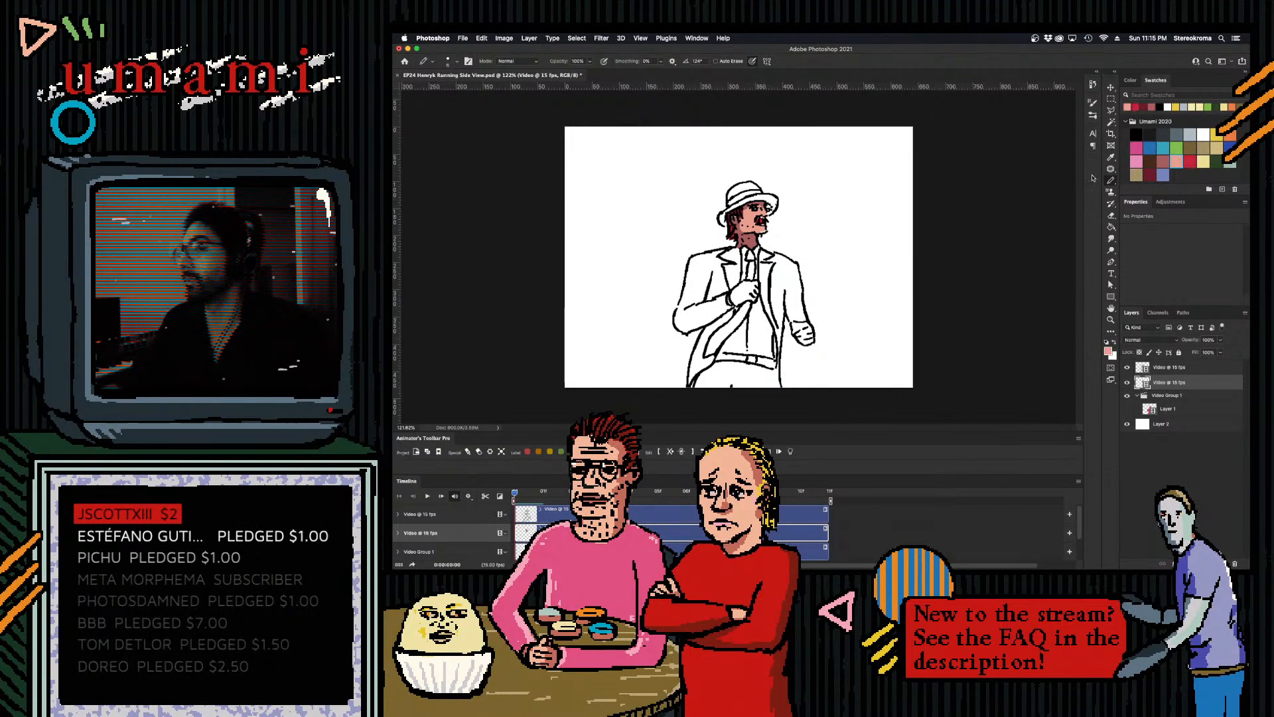
key("super+z")
key("]")
left_click_drag(748, 238, 756, 237)
key("super+z")
key("super+z")
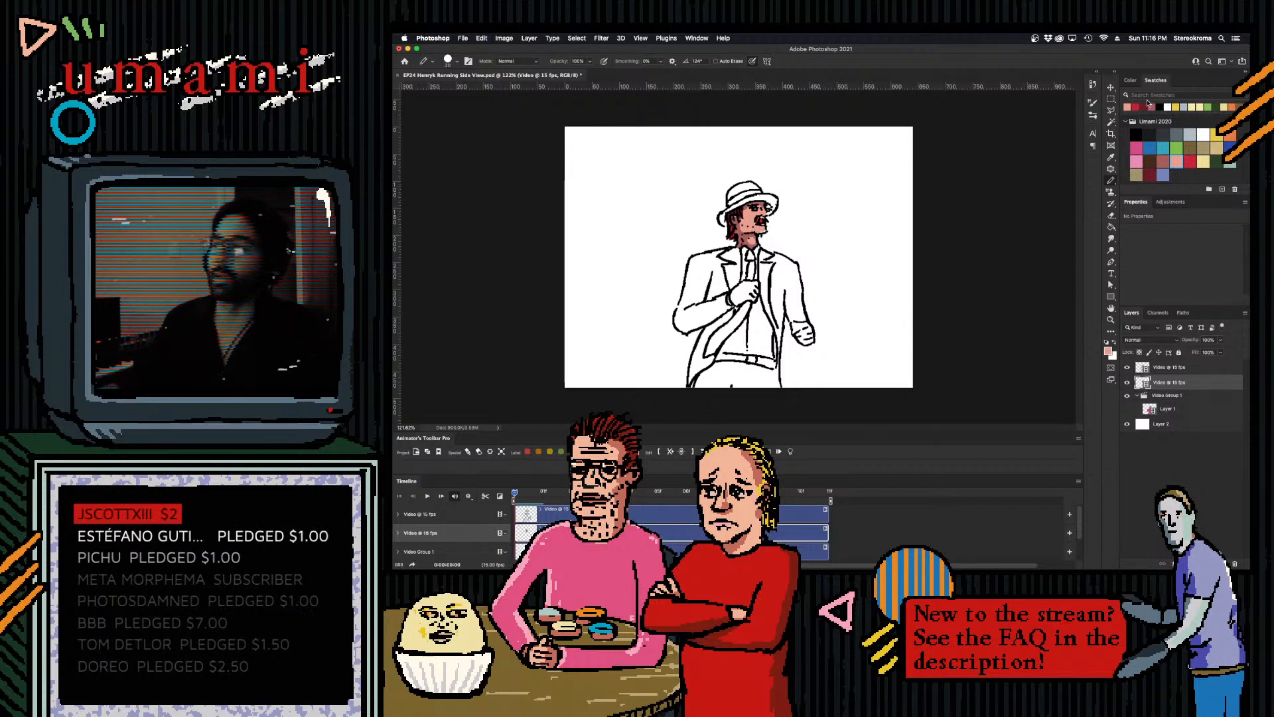
- Paint the whole hat, crown and brim, magenta pink with a smaller pencil
left_click(1170, 155)
key("[")
key("[")
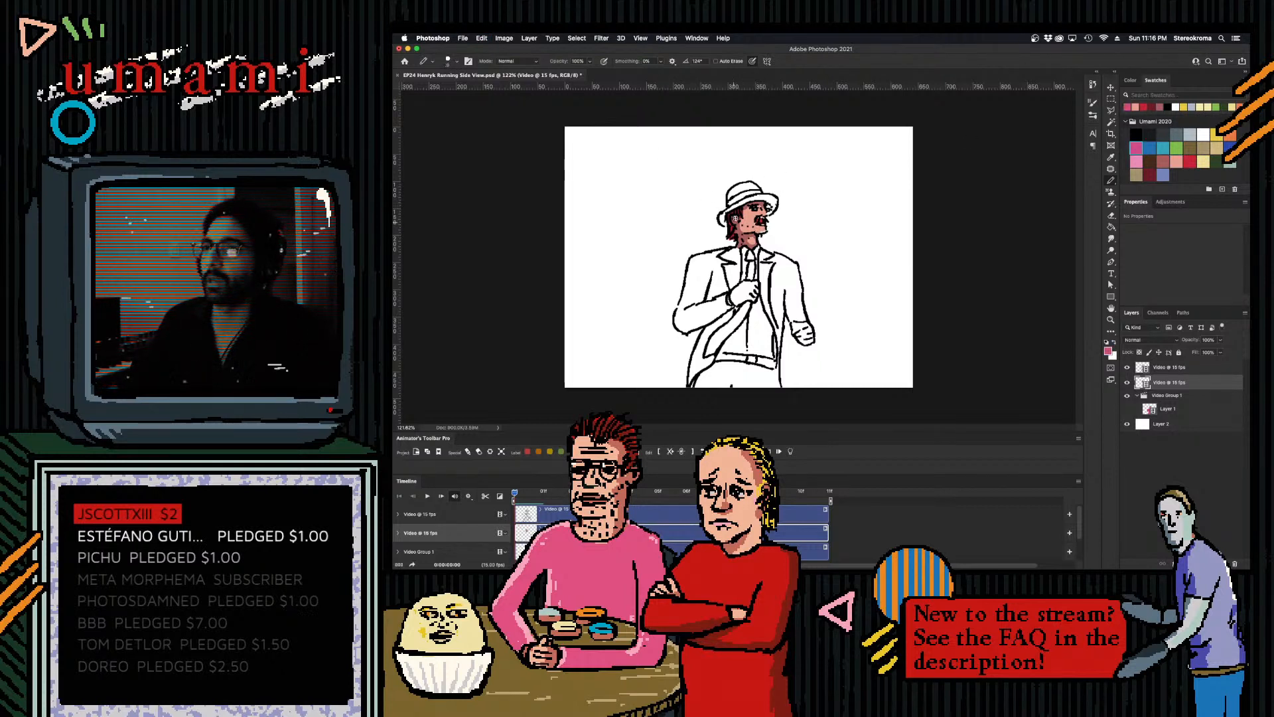
left_click_drag(723, 215, 766, 190)
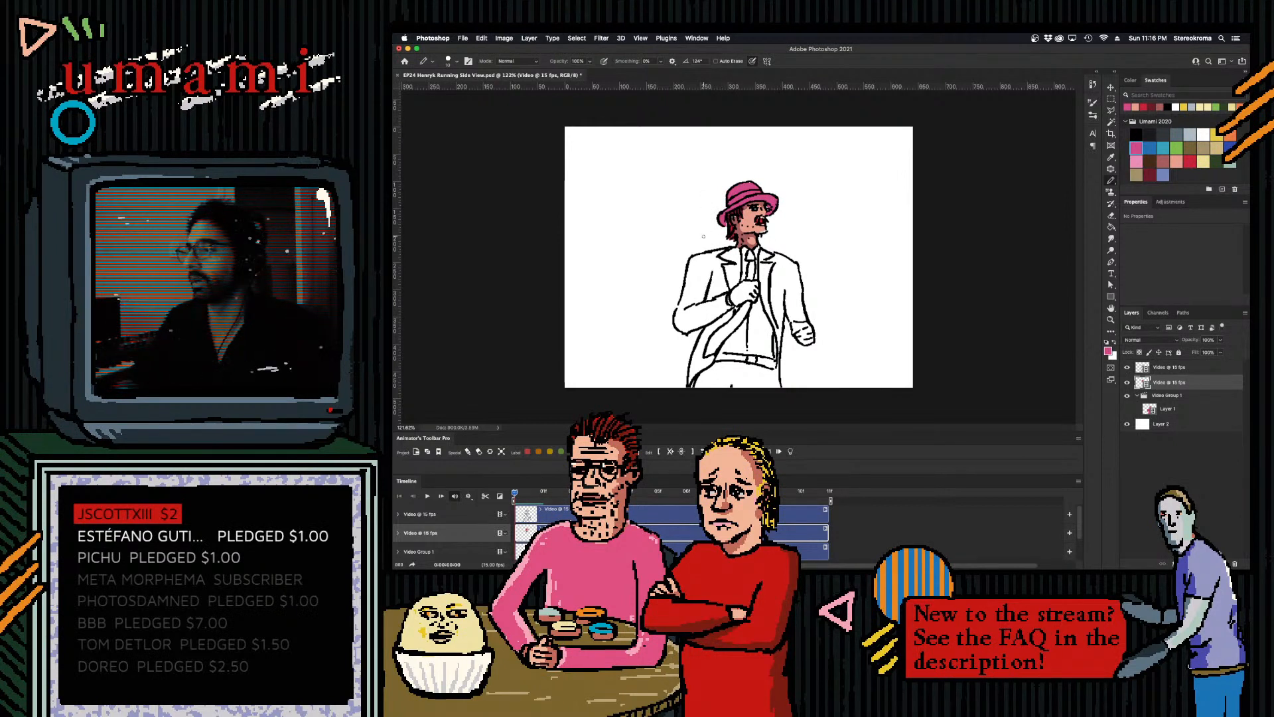
- Fill the jacket shoulder, lapel and bent sleeve of the arm held to the chest with magenta pink
key("bracketright")
key("bracketright")
mouse_move(697, 266)
left_mouse_down()
mouse_move(689, 304)
mouse_move(703, 265)
mouse_move(738, 255)
mouse_move(733, 284)
mouse_move(708, 295)
left_mouse_up()
key("bracketleft")
key("bracketleft")
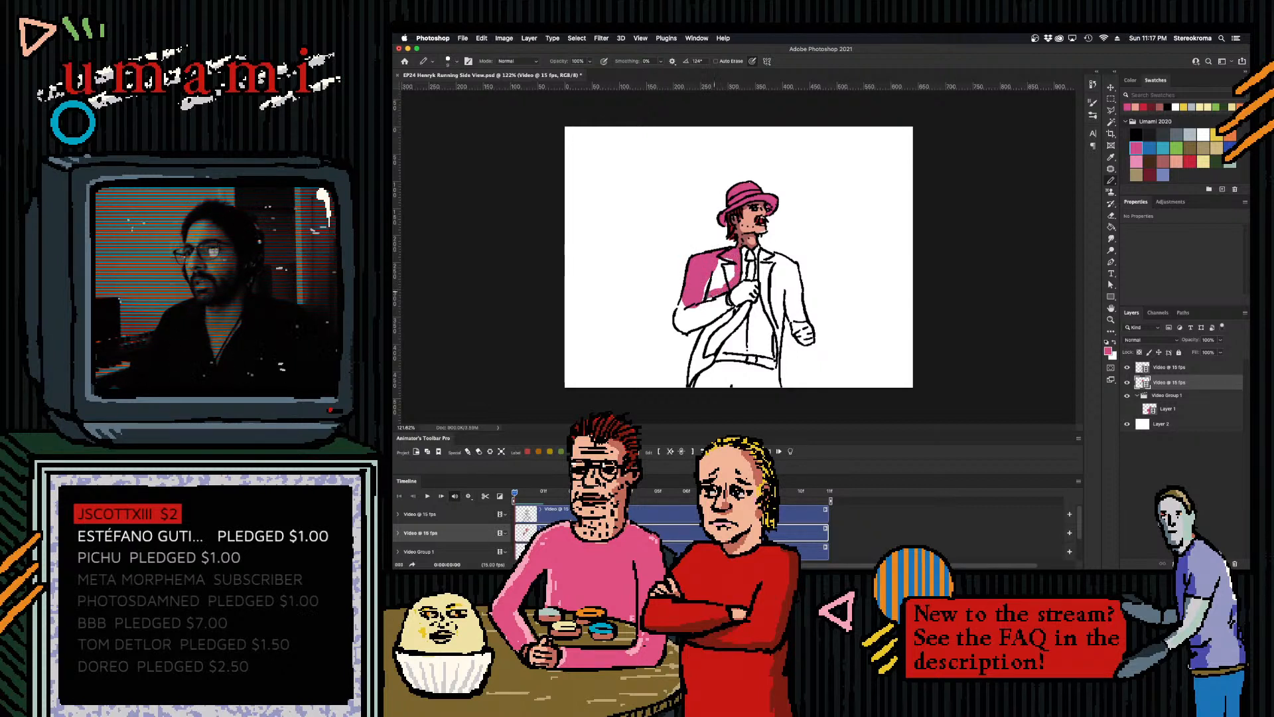
key("]")
key("]")
key("]")
key("]")
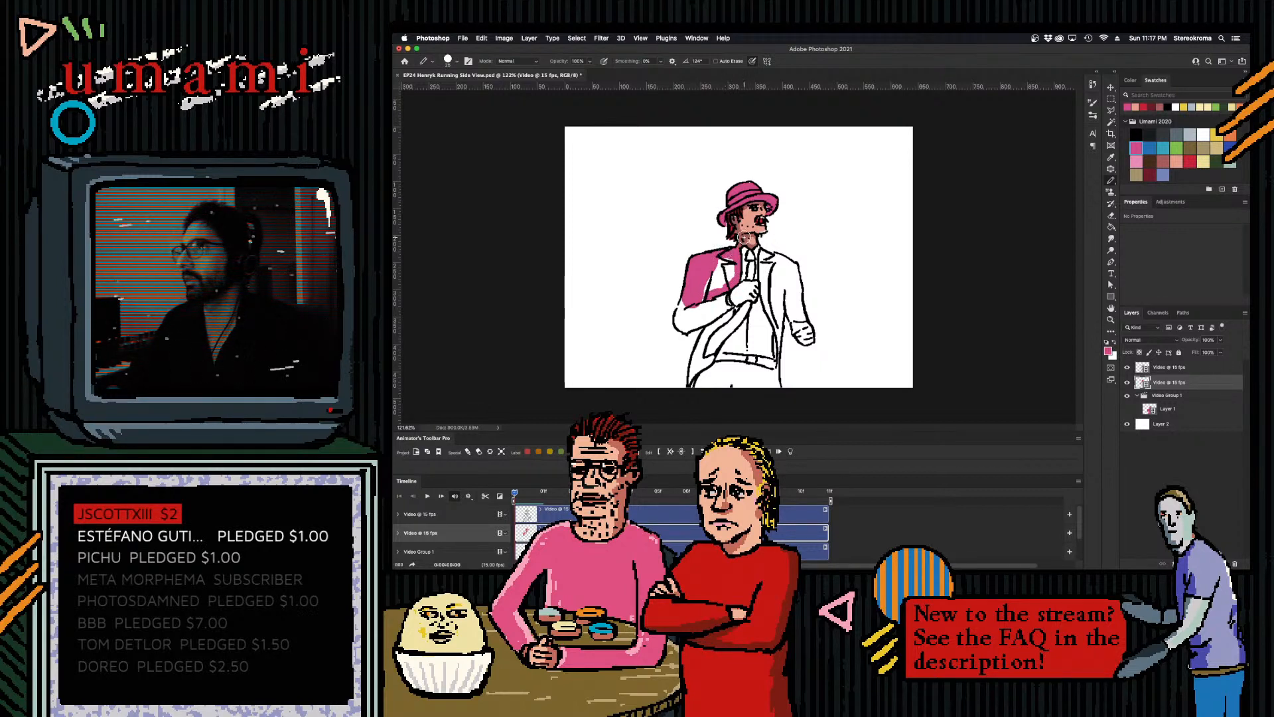
mouse_move(721, 268)
left_mouse_down()
mouse_move(712, 284)
mouse_move(725, 259)
mouse_move(728, 282)
mouse_move(678, 319)
mouse_move(687, 327)
mouse_move(724, 303)
left_mouse_up()
key("bracketleft")
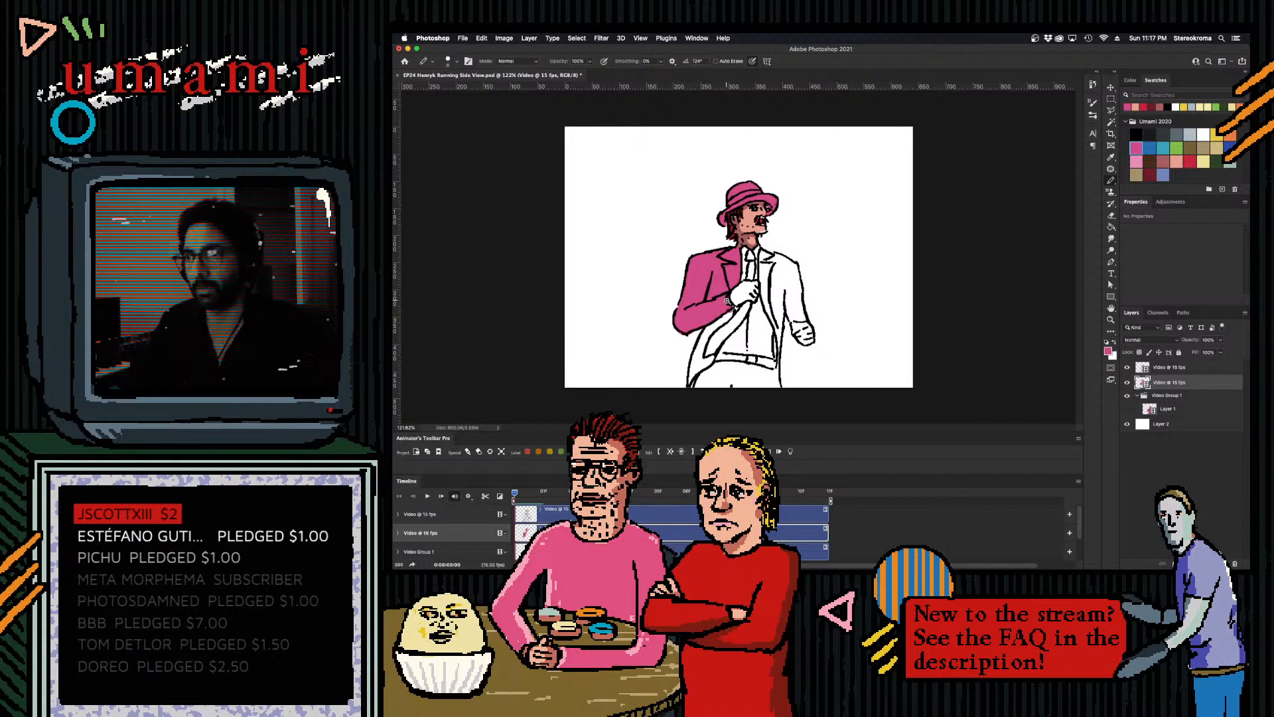
- Paint the opposite lapel, jacket front and upper sleeve magenta pink, adjusting the pencil size for the edges
key("bracketright")
key("bracketleft")
mouse_move(765, 264)
left_mouse_down()
mouse_move(773, 302)
mouse_move(780, 260)
mouse_move(793, 267)
mouse_move(778, 259)
mouse_move(800, 302)
mouse_move(774, 283)
mouse_move(789, 296)
mouse_move(766, 304)
mouse_move(777, 356)
left_mouse_up()
key("bracketright")
key("super+z")
key("bracketleft")
key("bracketleft")
key("bracketleft")
key("bracketleft")
key("bracketleft")
key("bracketright")
key("bracketright")
key("bracketright")
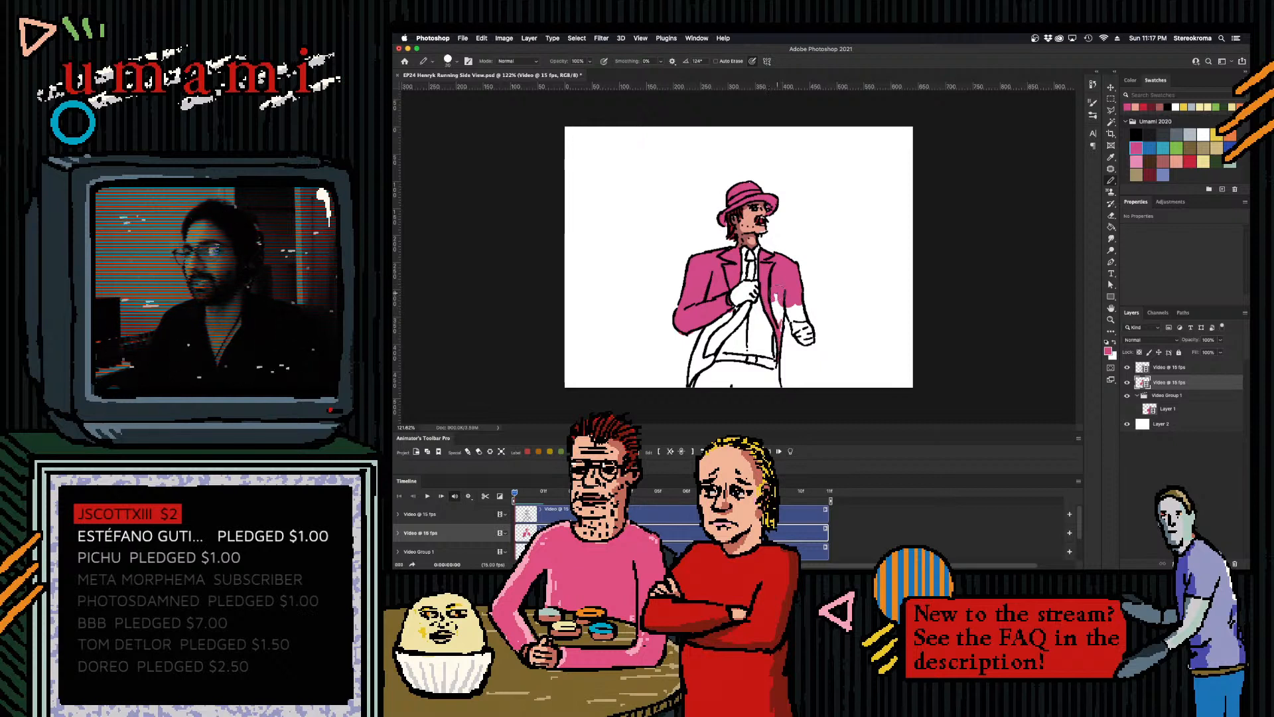
- Fill the unpainted lower part of the lowered arm's sleeve with magenta pink down to the hand
left_click_drag(778, 296, 781, 329)
key("bracketleft")
key("bracketleft")
key("bracketleft")
key("bracketright")
key("bracketright")
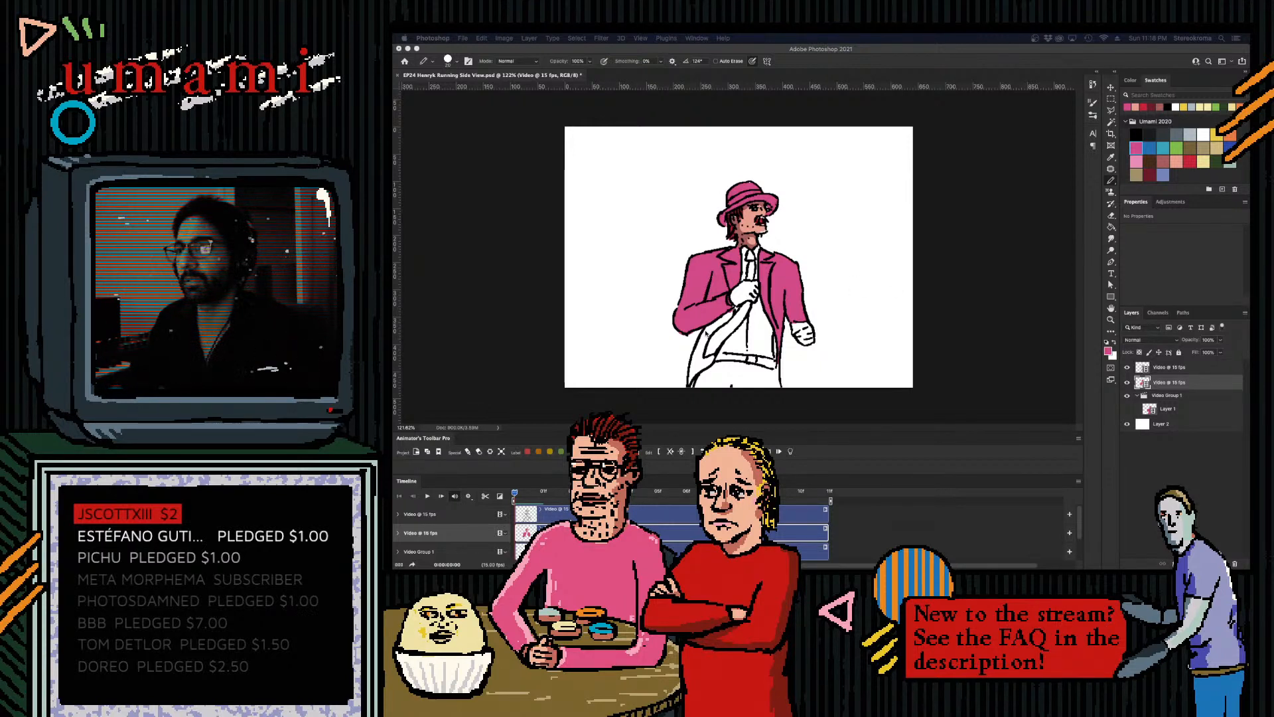
- Paint the outer strip of the open jacket tail below the bent elbow magenta pink
left_click(708, 333)
key("bracketleft")
key("bracketleft")
key("bracketleft")
key("bracketleft")
mouse_move(712, 327)
left_mouse_down()
mouse_move(730, 314)
mouse_move(694, 362)
mouse_move(695, 340)
mouse_move(691, 378)
mouse_move(707, 364)
left_mouse_up()
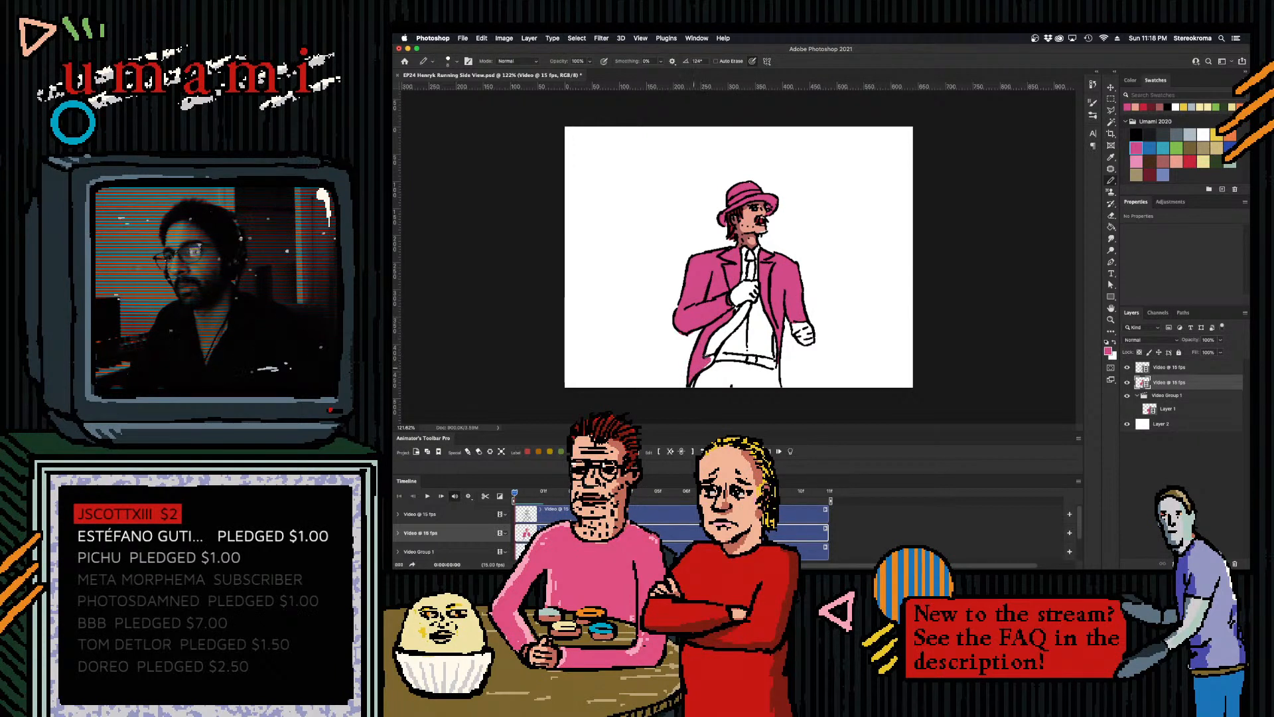
- Fill the trousers below the belt with magenta pink, using a large pencil and reducing its size
key("bracketright")
key("bracketright")
key("bracketright")
key("bracketright")
key("bracketright")
key("bracketright")
key("bracketright")
key("bracketright")
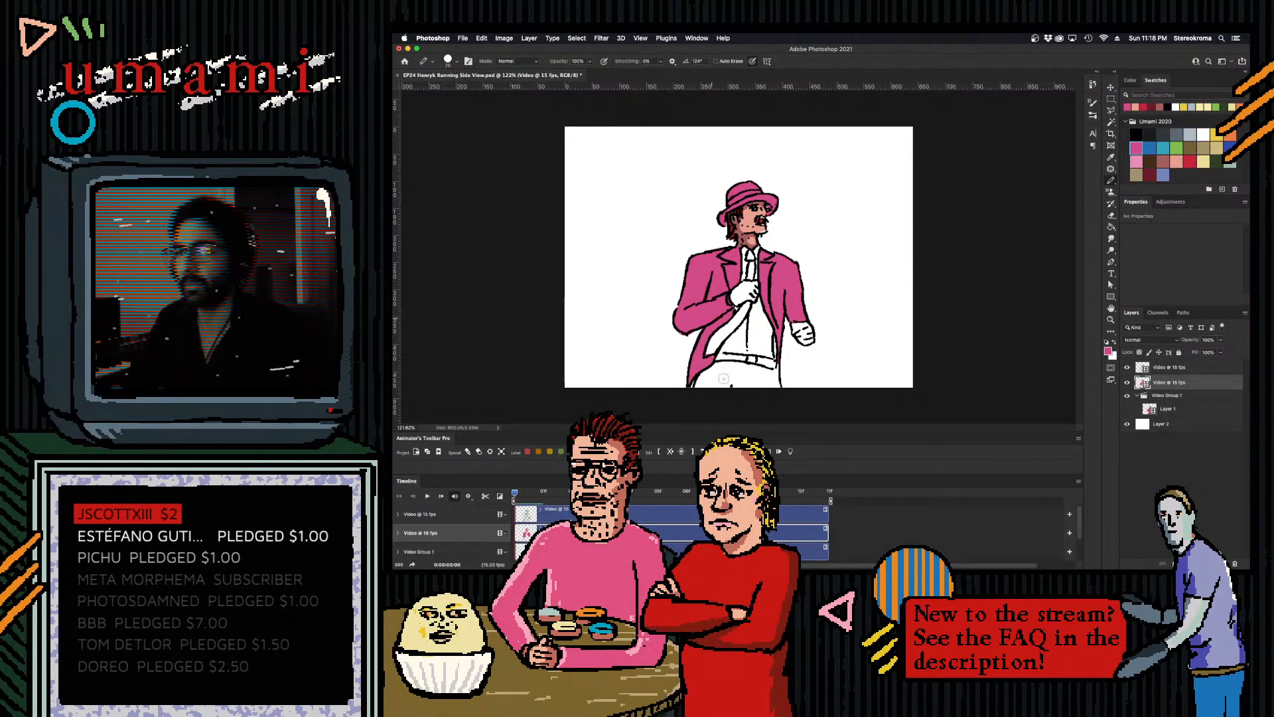
mouse_move(712, 380)
left_mouse_down()
mouse_move(705, 391)
mouse_move(722, 375)
mouse_move(743, 369)
mouse_move(758, 385)
mouse_move(778, 369)
mouse_move(772, 385)
left_mouse_up()
key("bracketleft")
key("bracketleft")
key("bracketleft")
key("bracketleft")
key("bracketleft")
key("bracketleft")
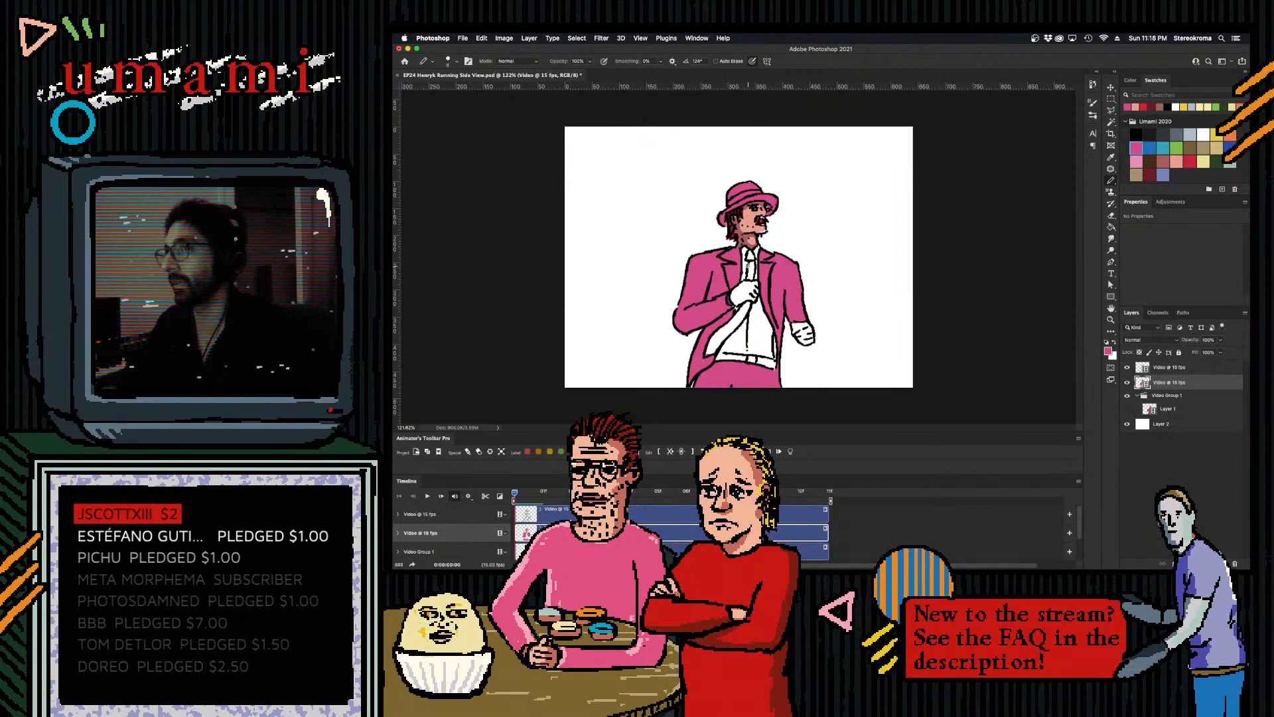
- Paint the shirt golden yellow at the collar, beside the tie and across the torso above the belt
left_click(1216, 135)
key("]")
key("[")
key("[")
left_click_drag(745, 249, 745, 276)
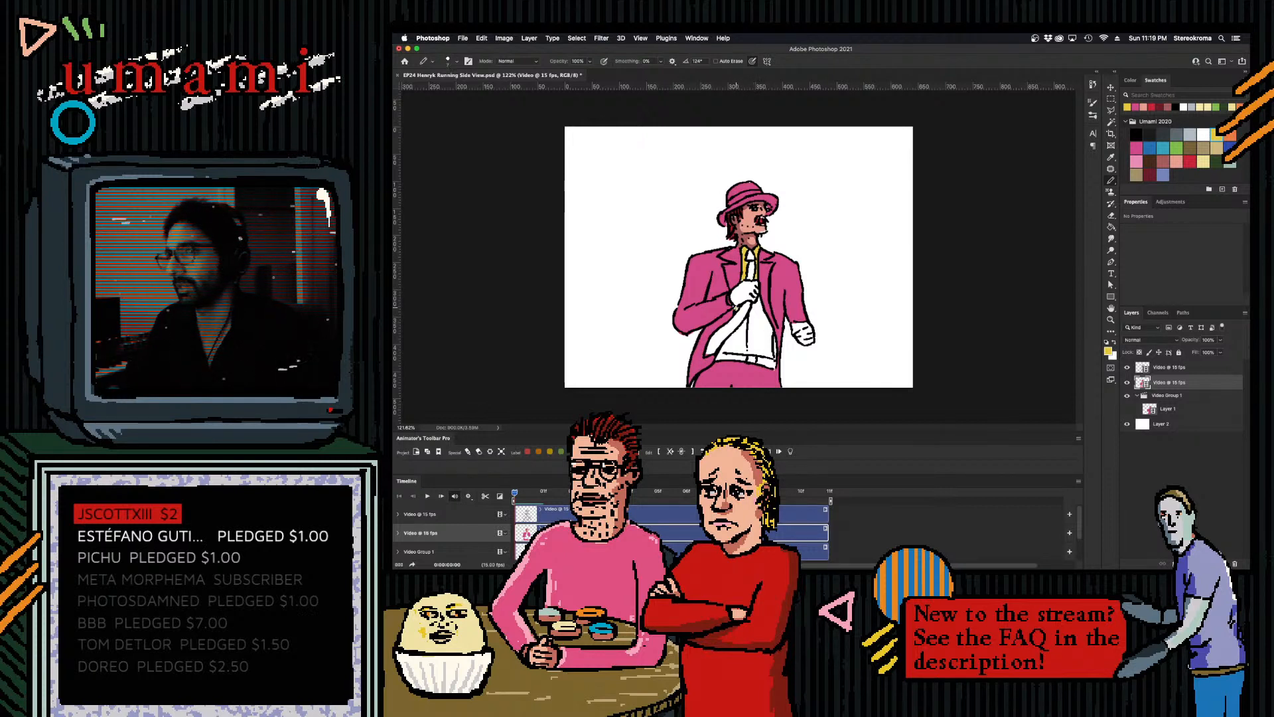
mouse_move(751, 322)
left_mouse_down()
mouse_move(772, 354)
mouse_move(721, 344)
mouse_move(765, 353)
mouse_move(743, 330)
mouse_move(731, 341)
mouse_move(742, 330)
mouse_move(735, 343)
mouse_move(750, 342)
mouse_move(753, 316)
mouse_move(764, 345)
left_mouse_up()
key("bracketright")
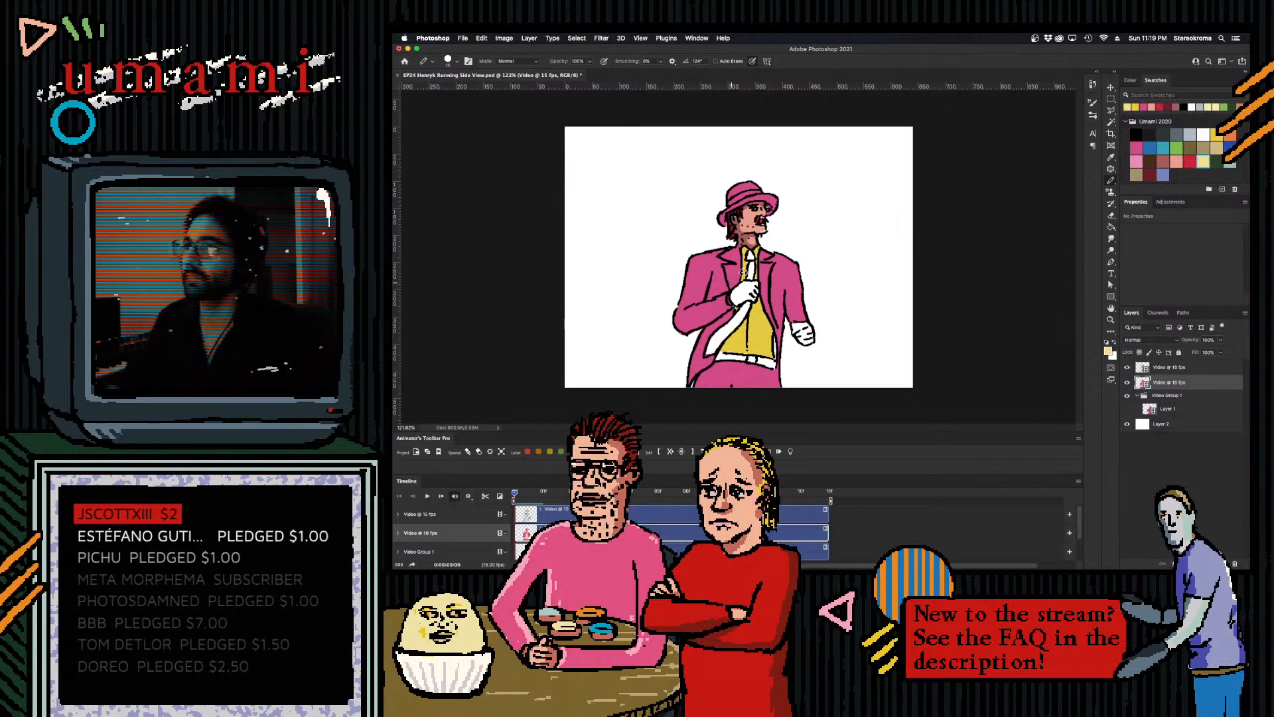
- Paint pale yellow highlights over the shirt front above the belt, leaving darker yellow along the edges; undo and redo a misplaced stroke
key("bracketright")
key("bracketright")
key("bracketright")
left_click_drag(760, 310, 760, 337)
key("bracketleft")
key("bracketleft")
key("bracketleft")
key("bracketleft")
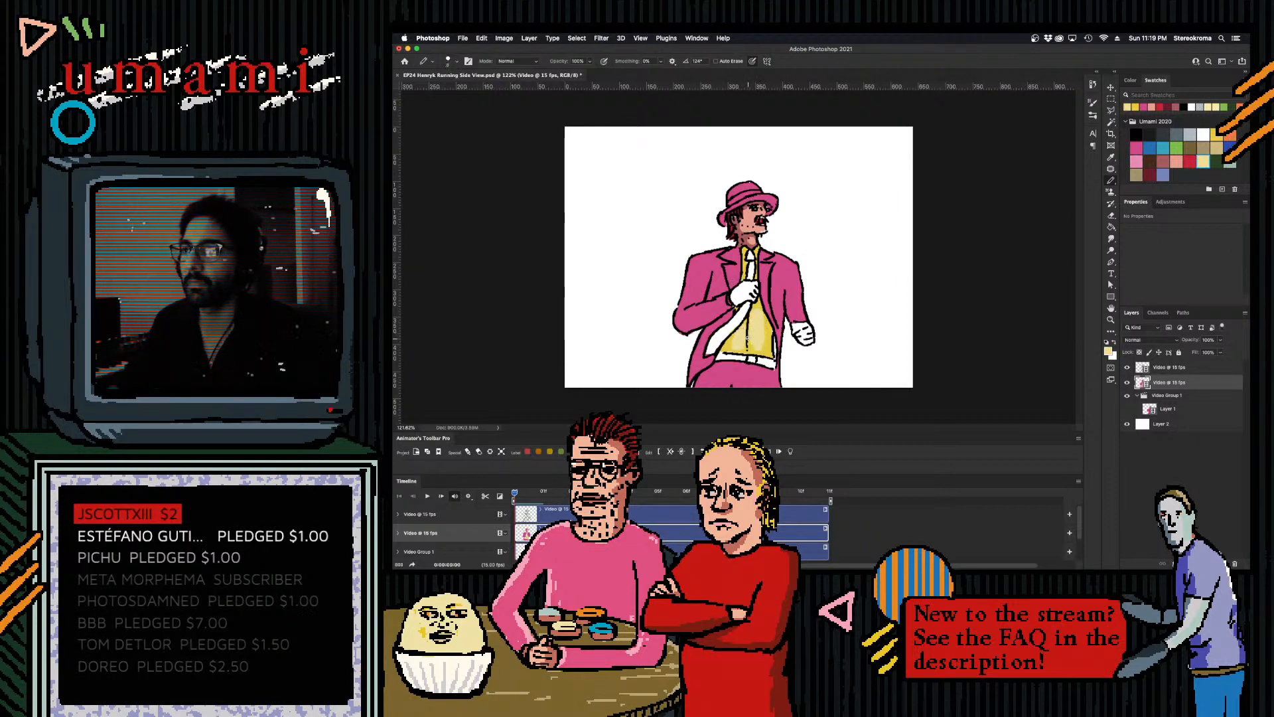
key("super+z")
key("bracketright")
key("bracketright")
left_click_drag(742, 330, 738, 345)
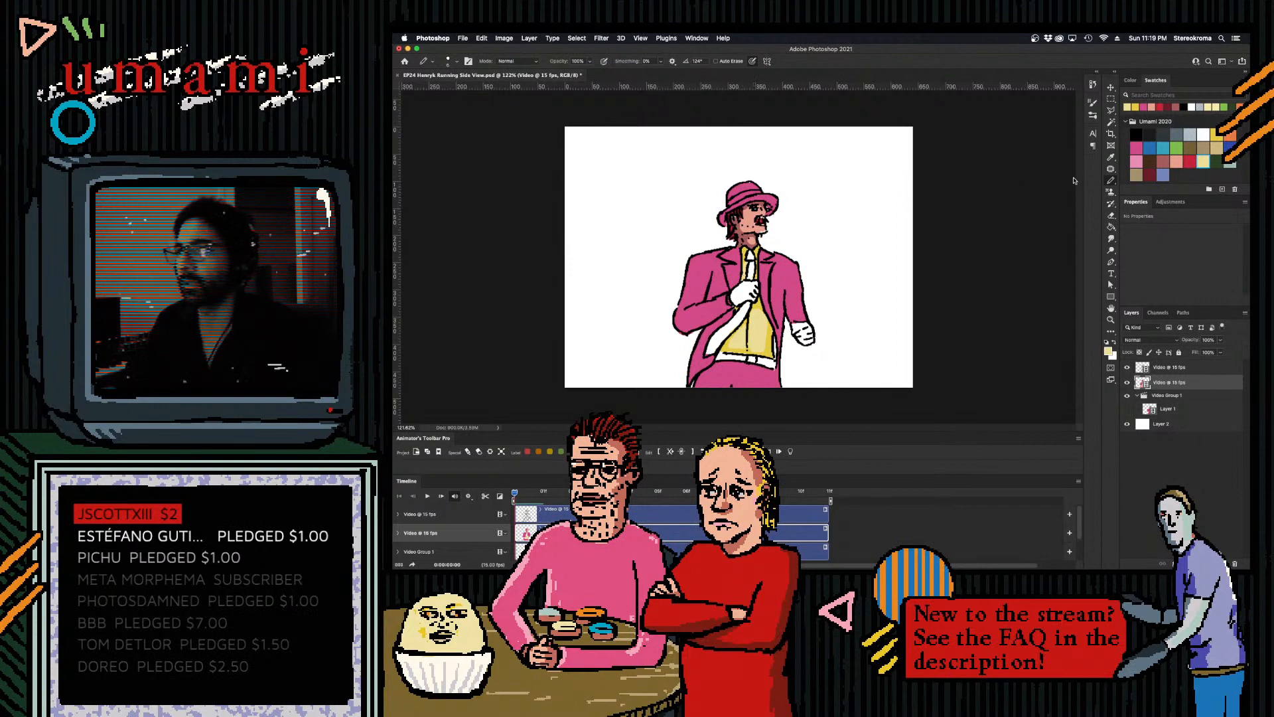
key("alt+bracketright")
left_click(1136, 134)
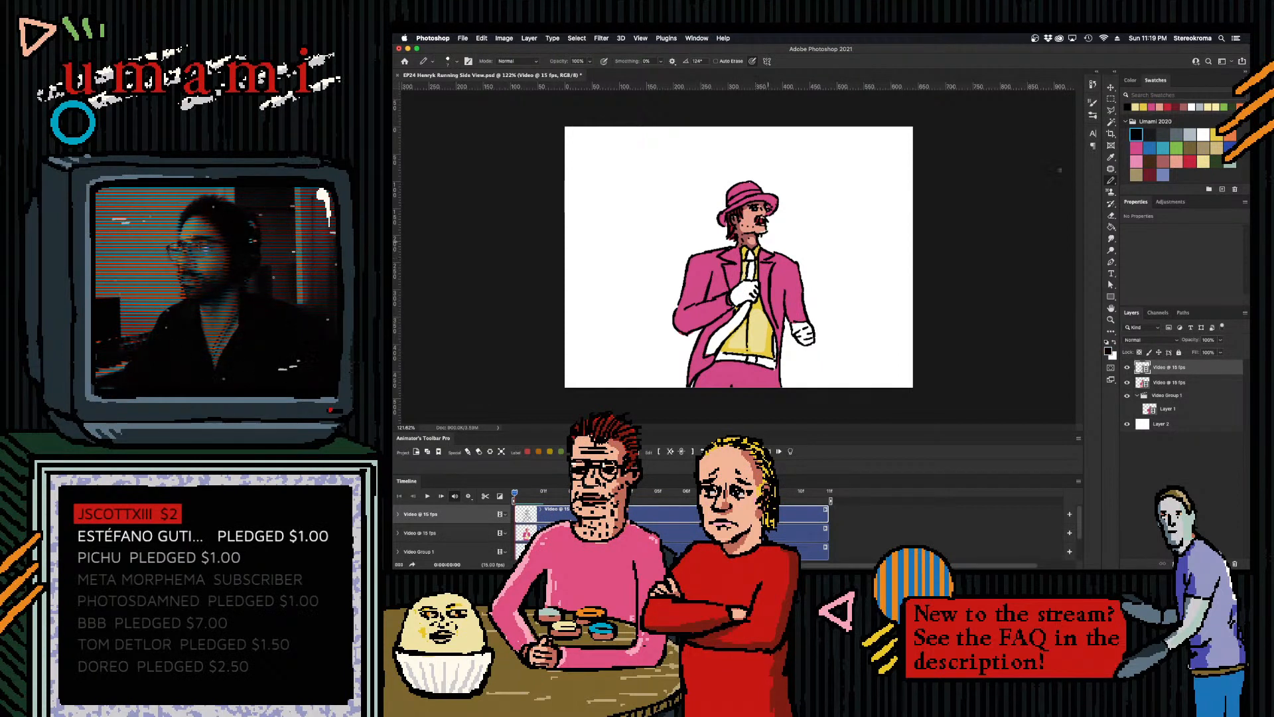
left_click(649, 528)
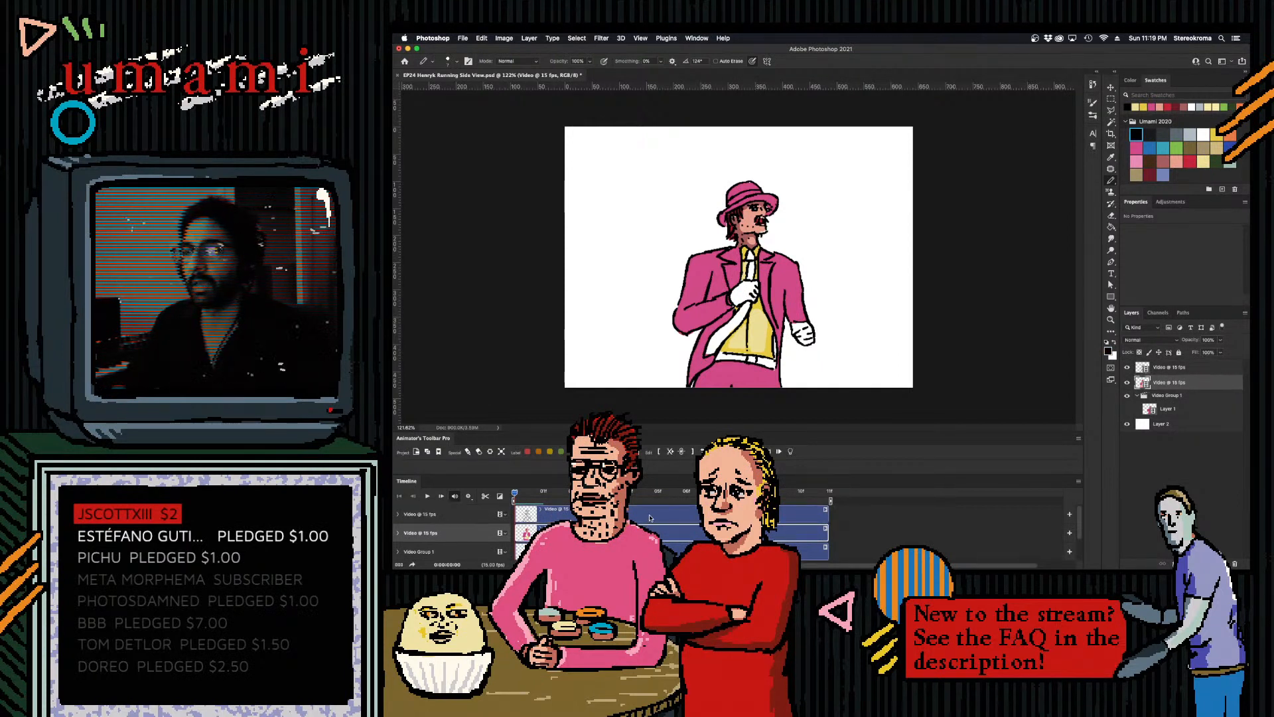
left_click(1203, 158)
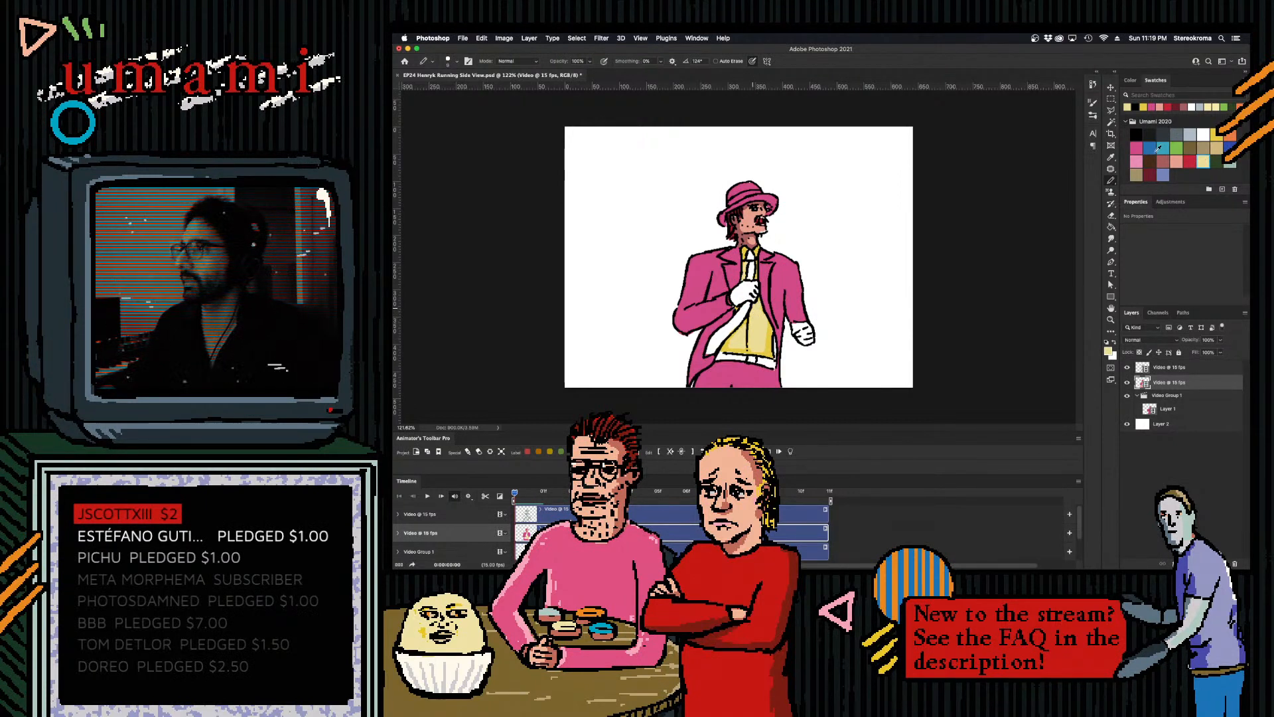
- Paint the tie red from the knot at the collar down to its tail beside the shirt
left_click(1191, 159)
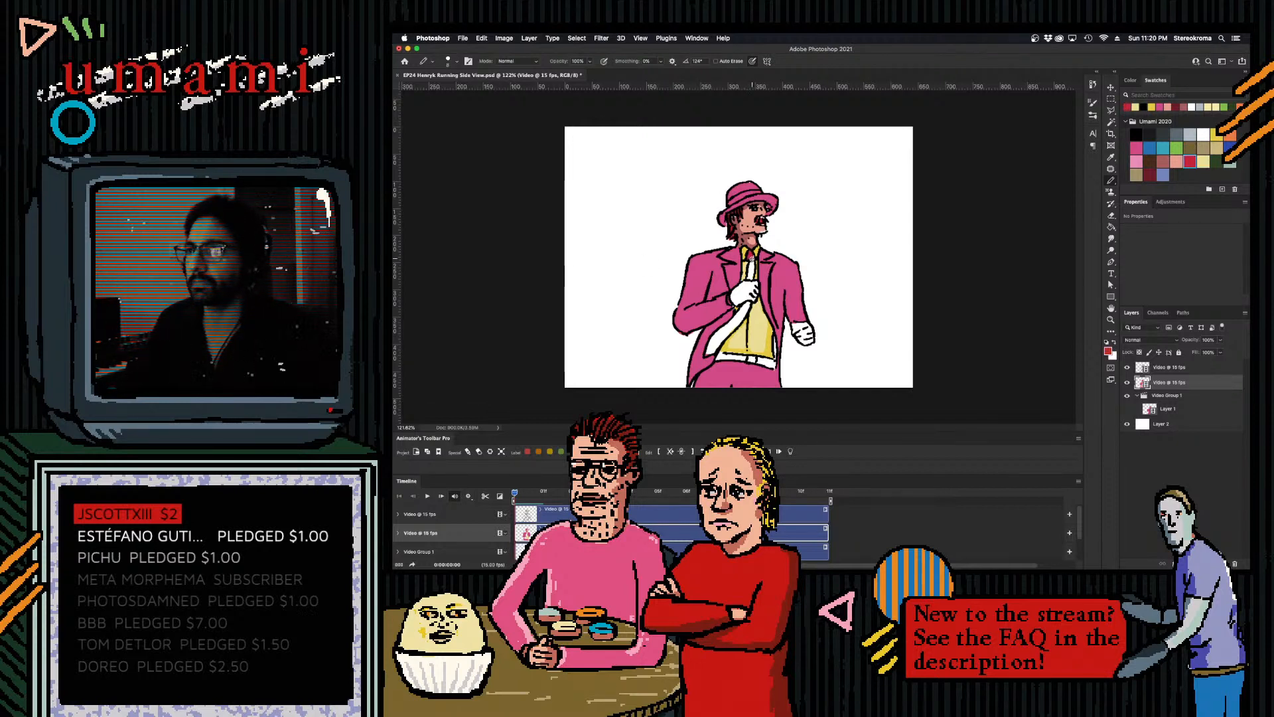
mouse_move(749, 267)
left_mouse_down()
mouse_move(738, 318)
mouse_move(746, 305)
mouse_move(707, 355)
mouse_move(733, 319)
left_mouse_up()
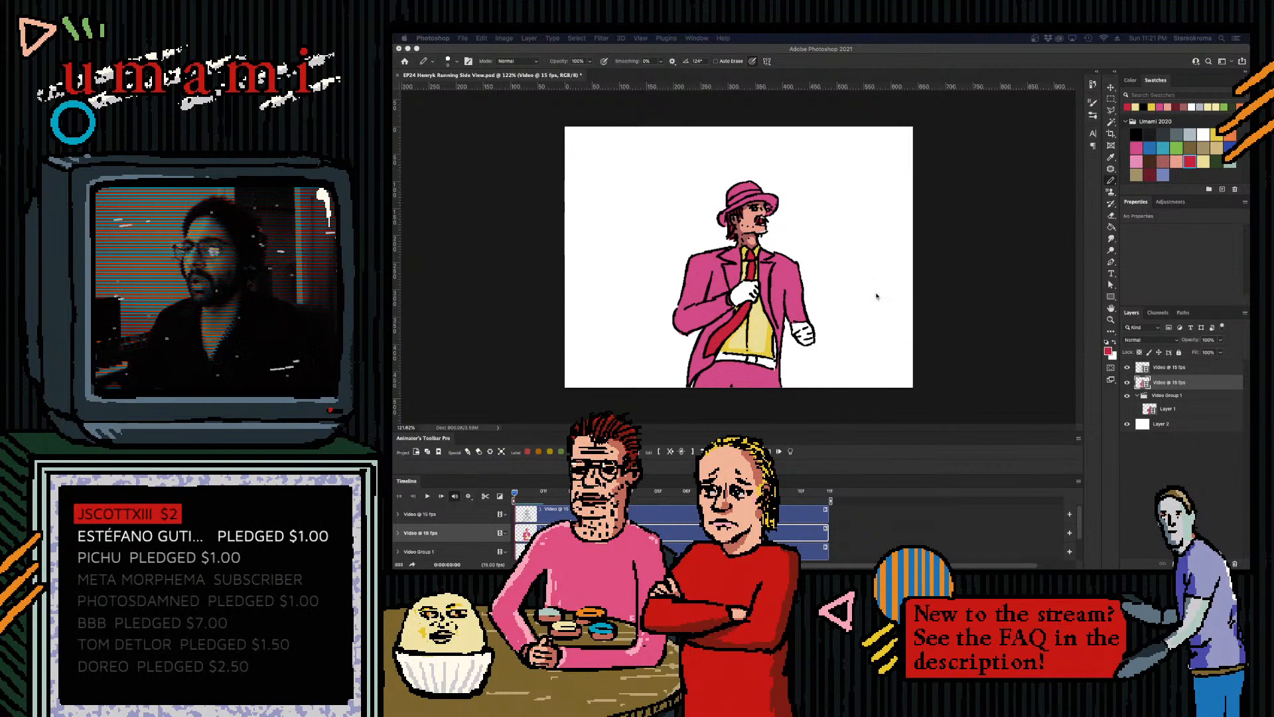
- Try painting the belt orange, undo it and return to the red swatch
left_click(1231, 135)
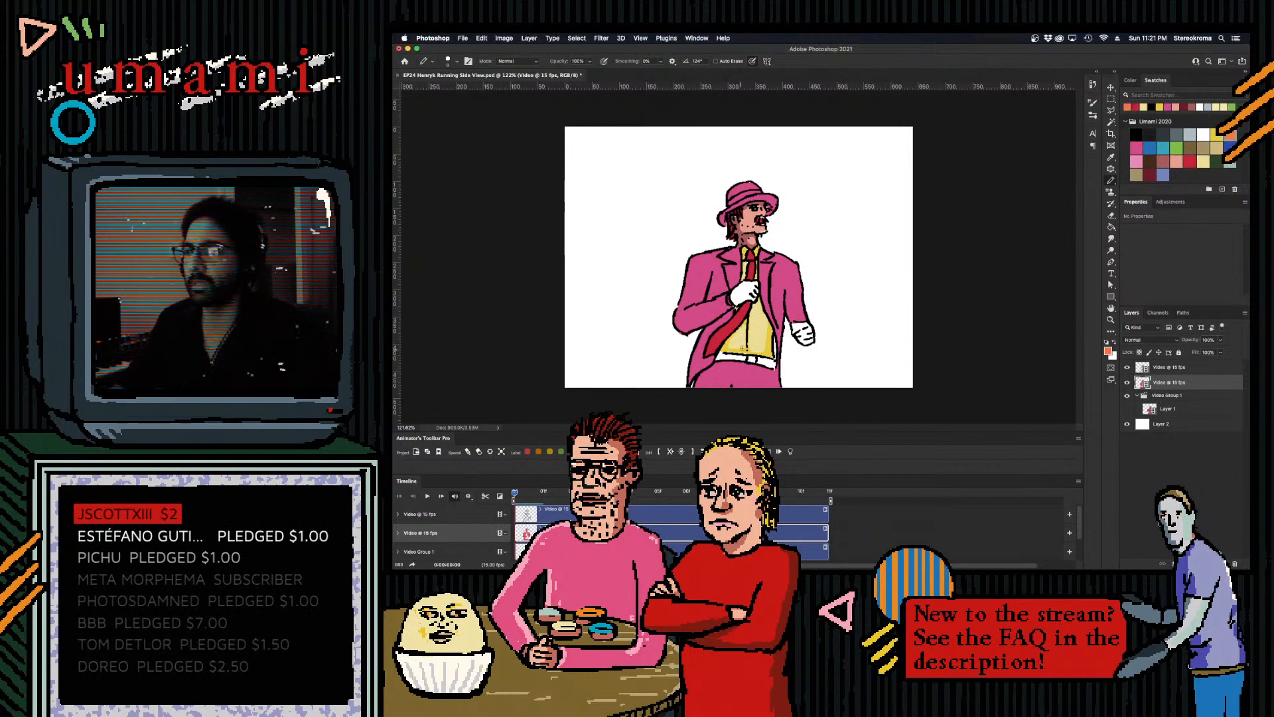
left_click_drag(719, 359, 753, 358)
key("super+z")
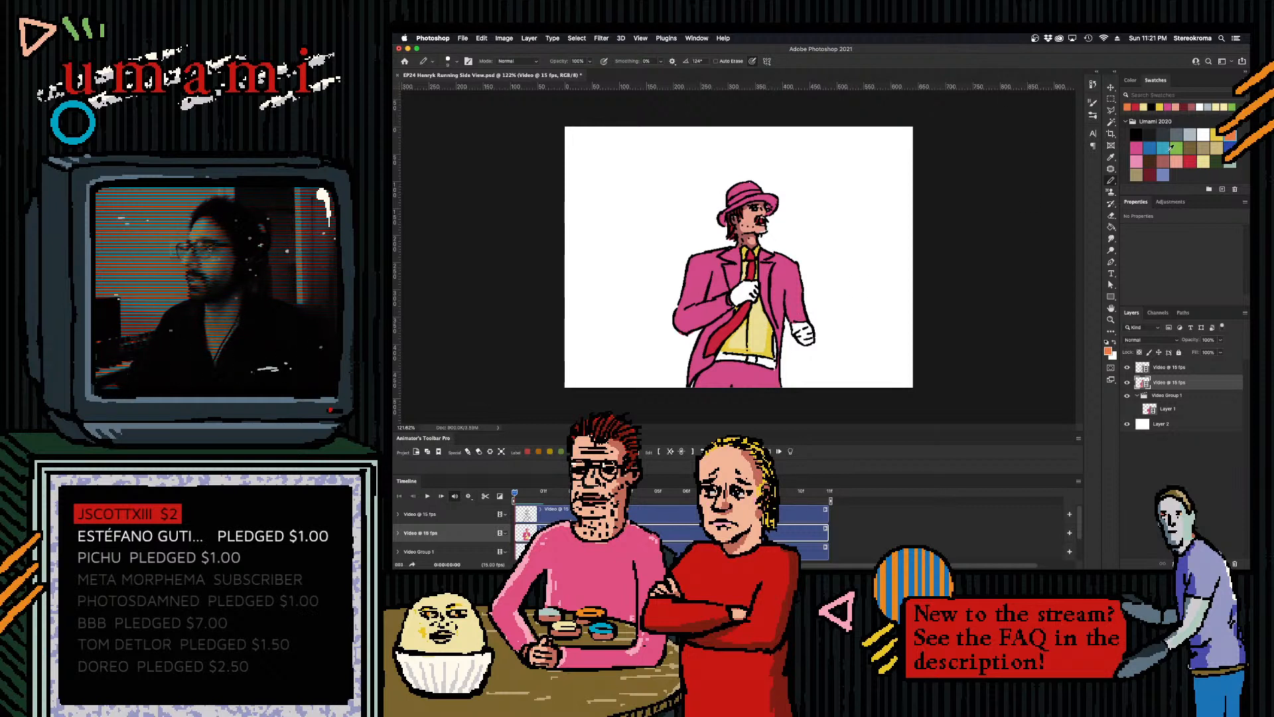
left_click(1191, 161)
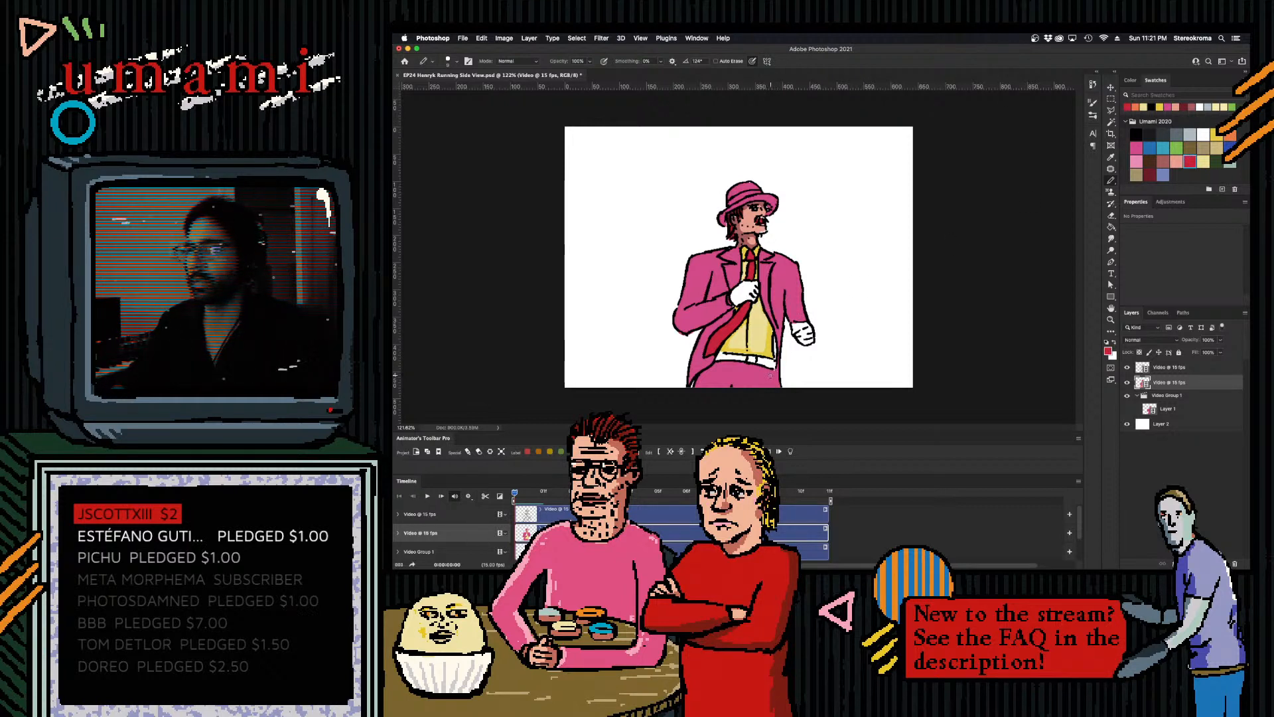
- Switch to Premiere Pro and find the shot of the character standing on the rock to examine the outfit's colours
mouse_move(894, 559)
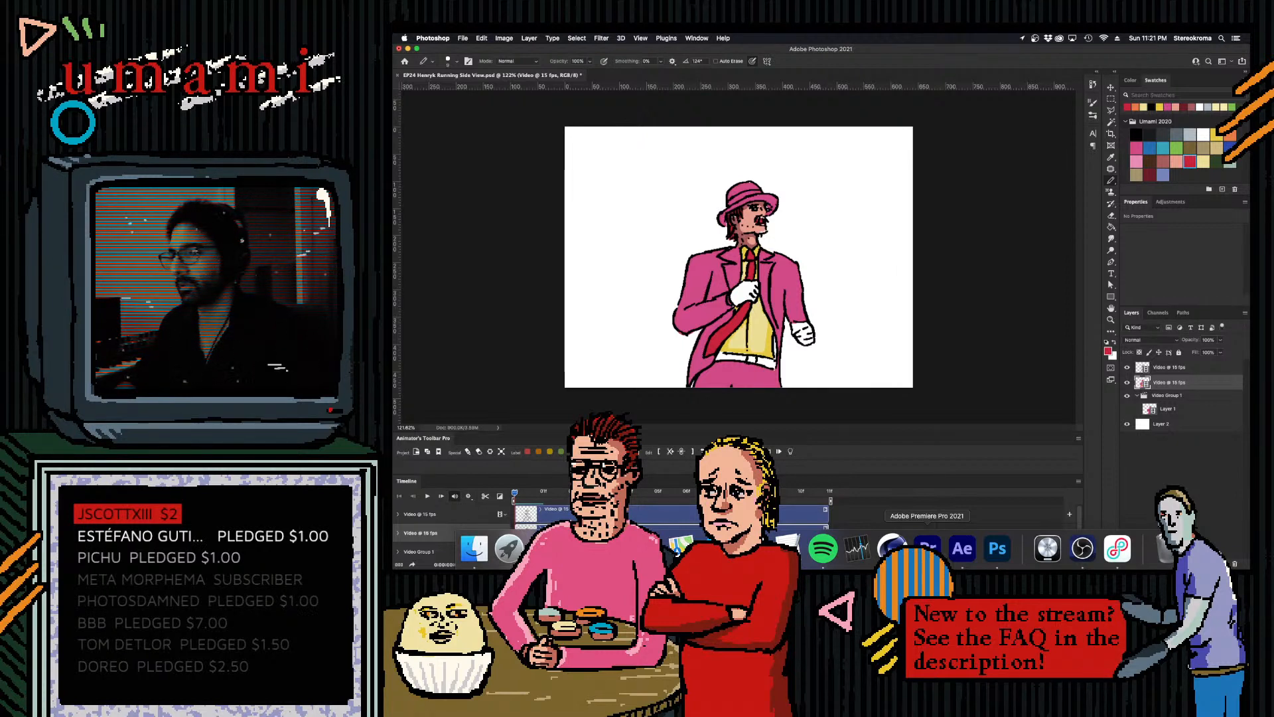
left_click(928, 549)
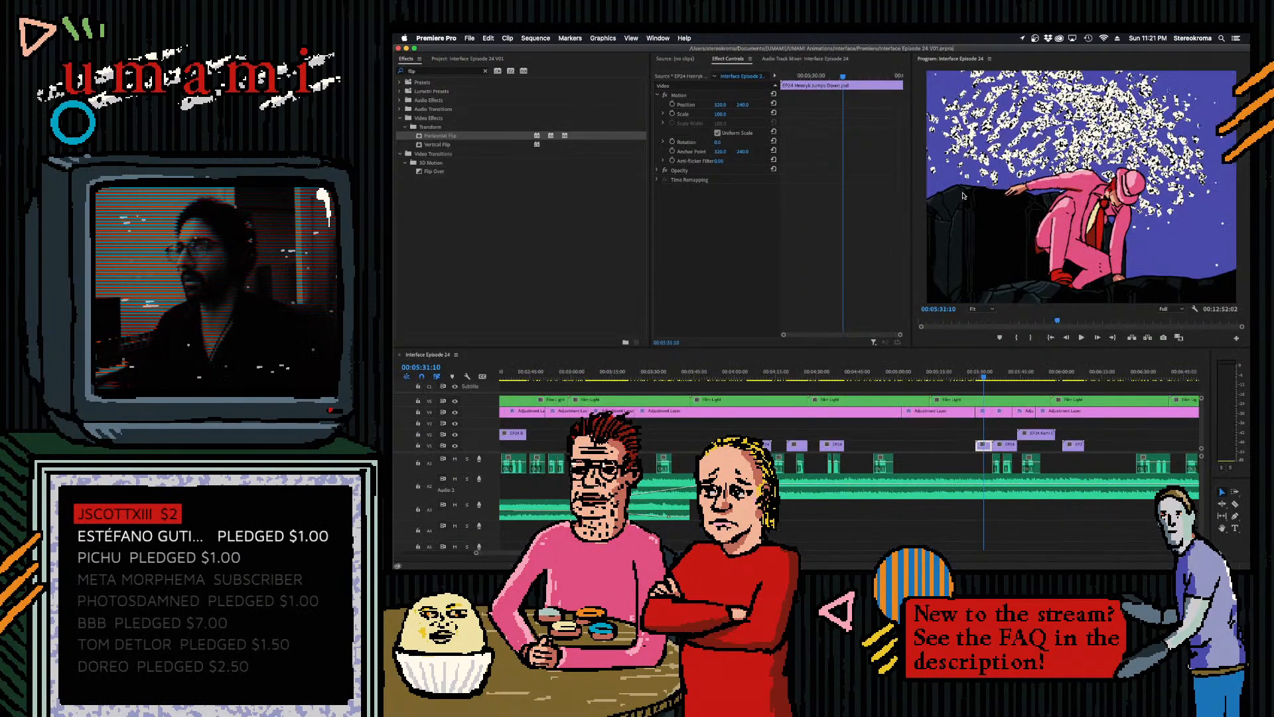
left_click(981, 376)
left_click_drag(981, 376, 986, 375)
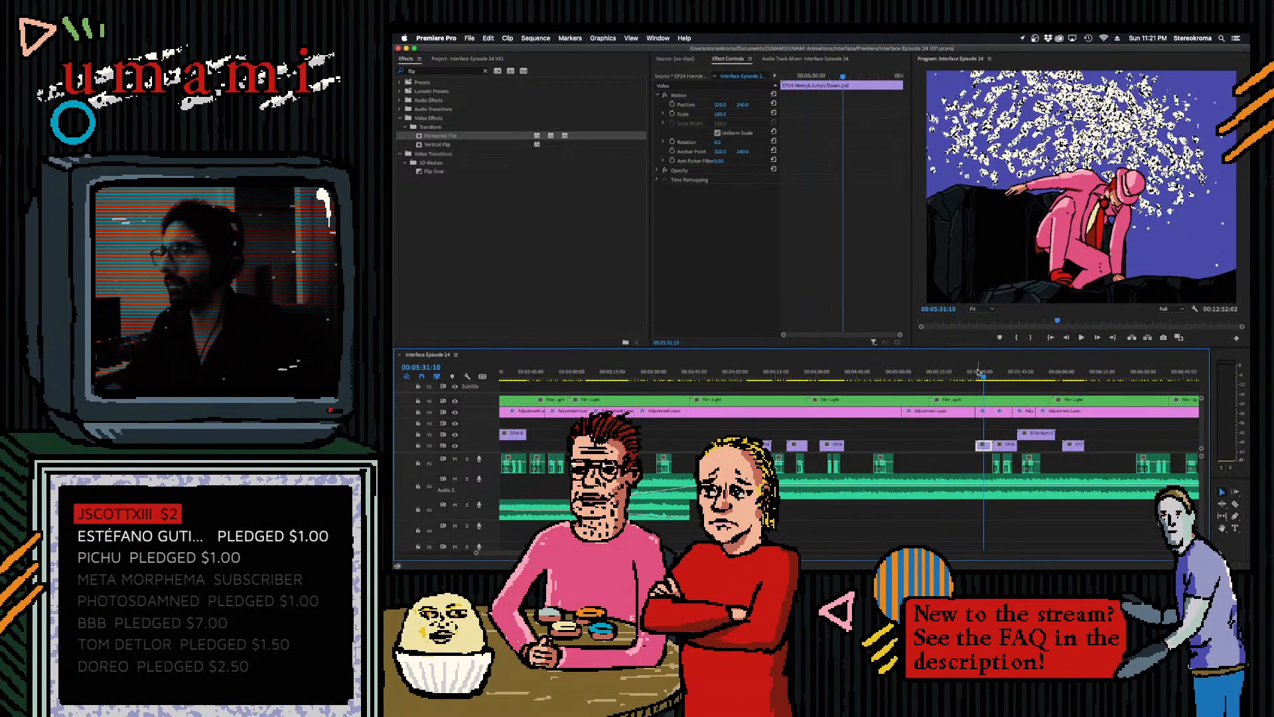
left_click(978, 375)
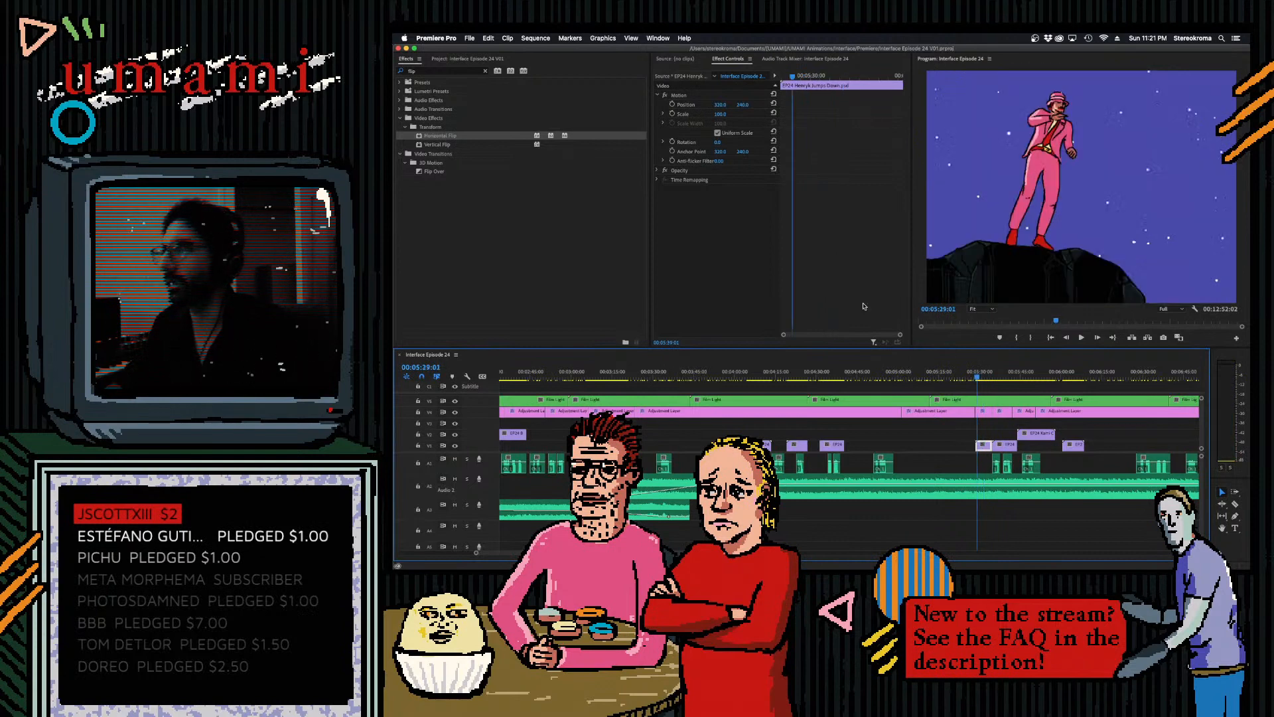
mouse_move(578, 564)
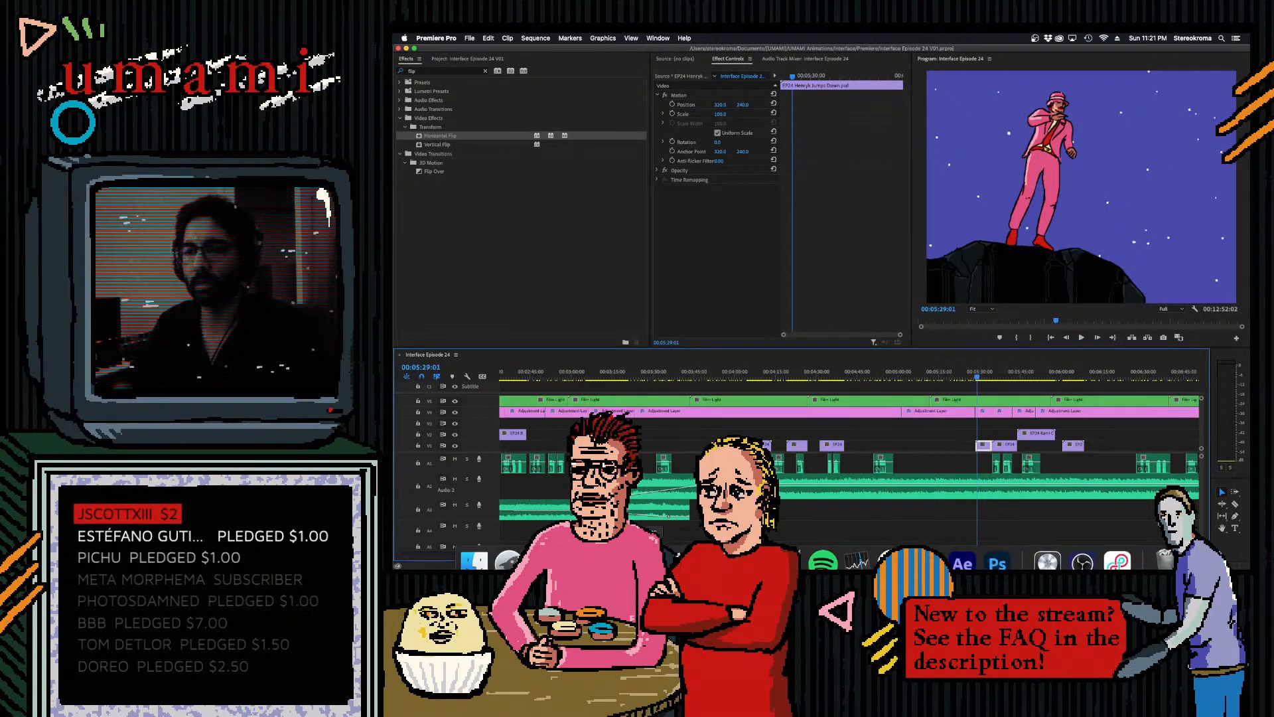
left_click(545, 553)
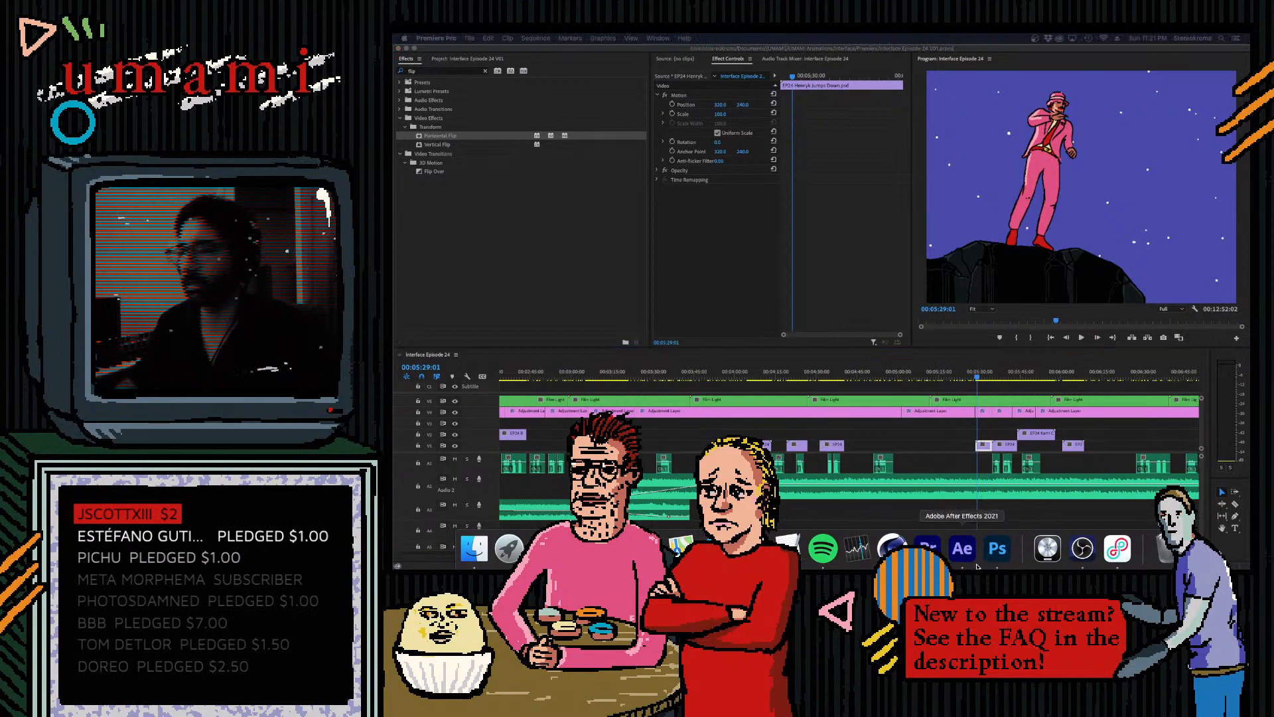
- Return to Photoshop and paint the belt red on both sides of the buckle
left_click(998, 549)
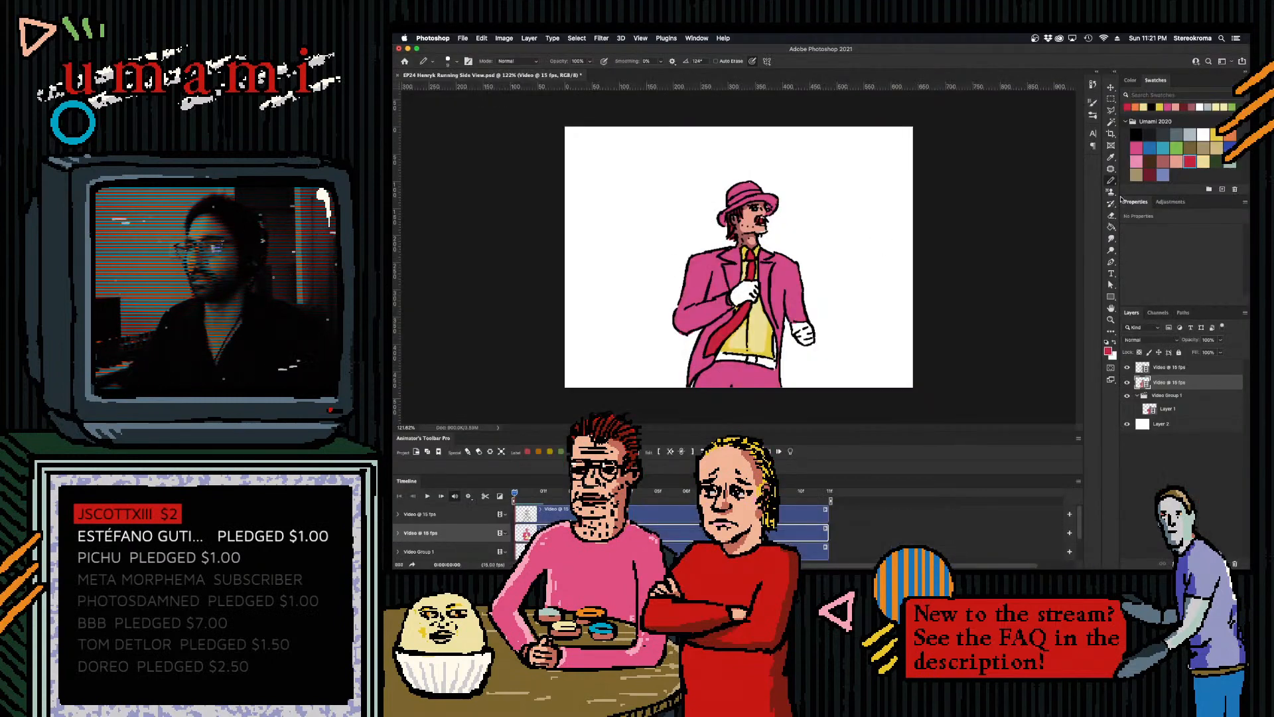
mouse_move(742, 353)
left_mouse_down()
mouse_move(718, 357)
mouse_move(773, 364)
left_mouse_up()
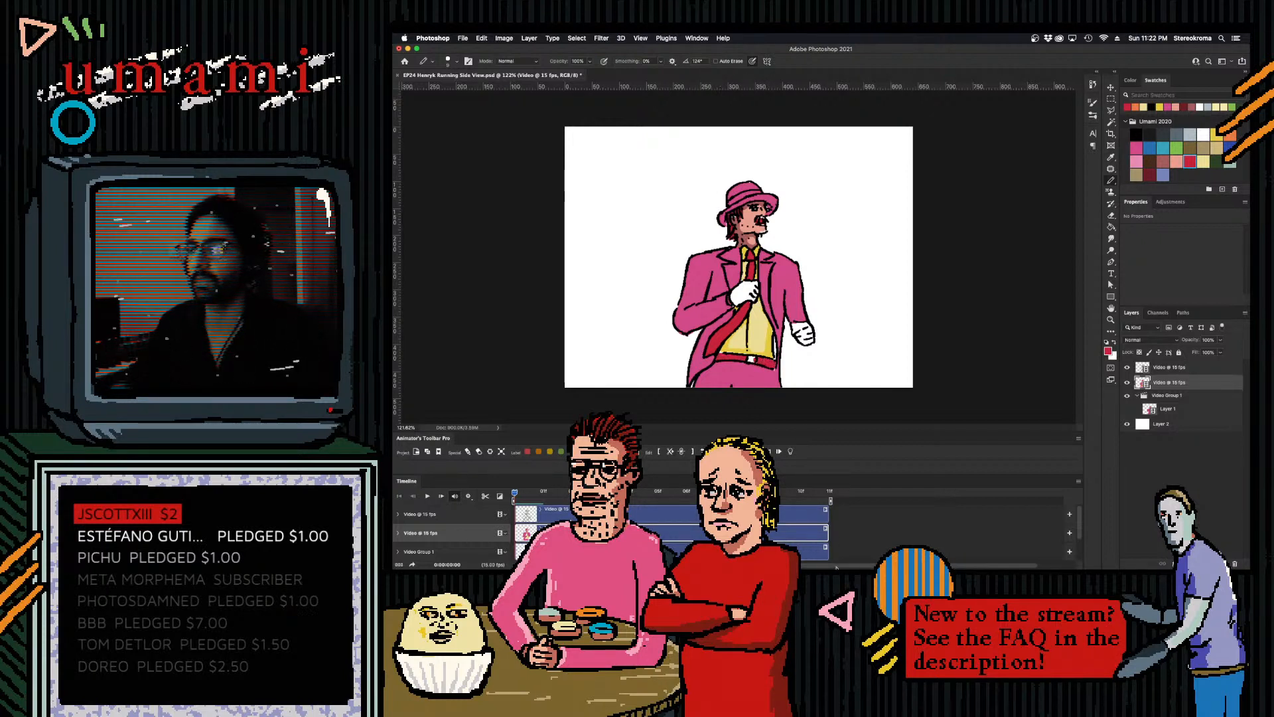
- Check the belt buckle against the Premiere Pro shot and paint it golden yellow in Photoshop
left_click(928, 549)
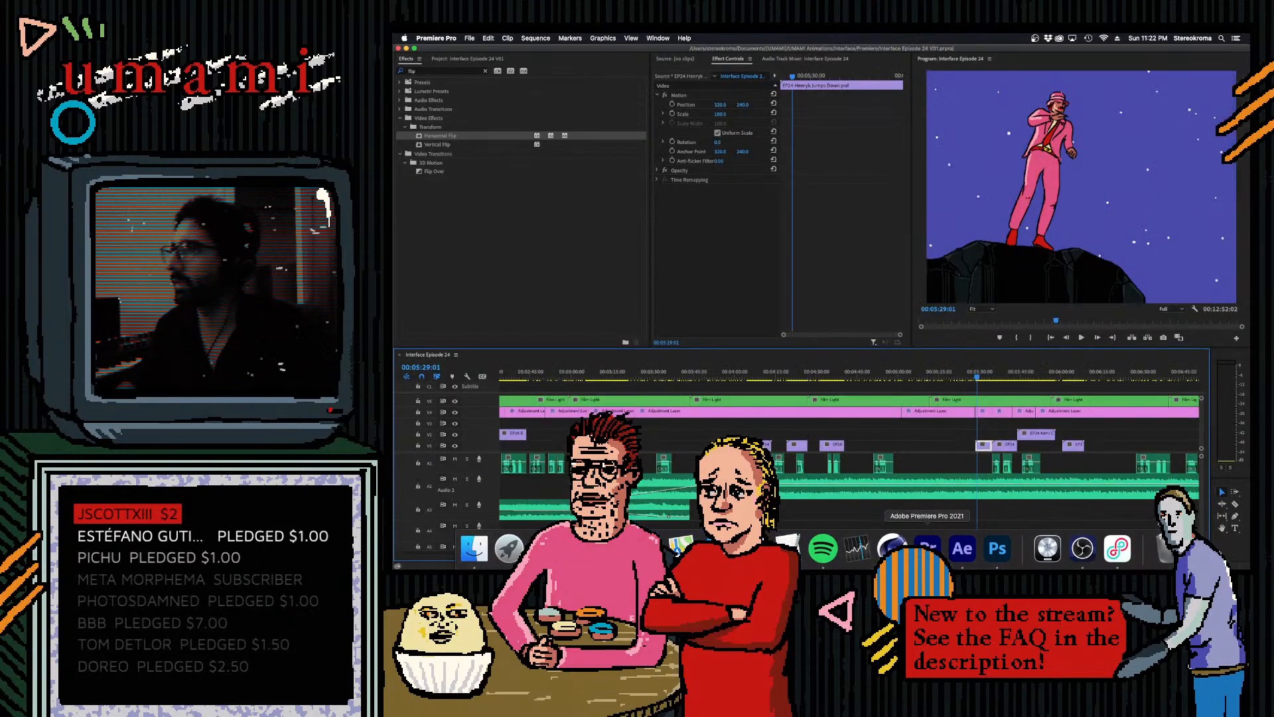
left_click(997, 550)
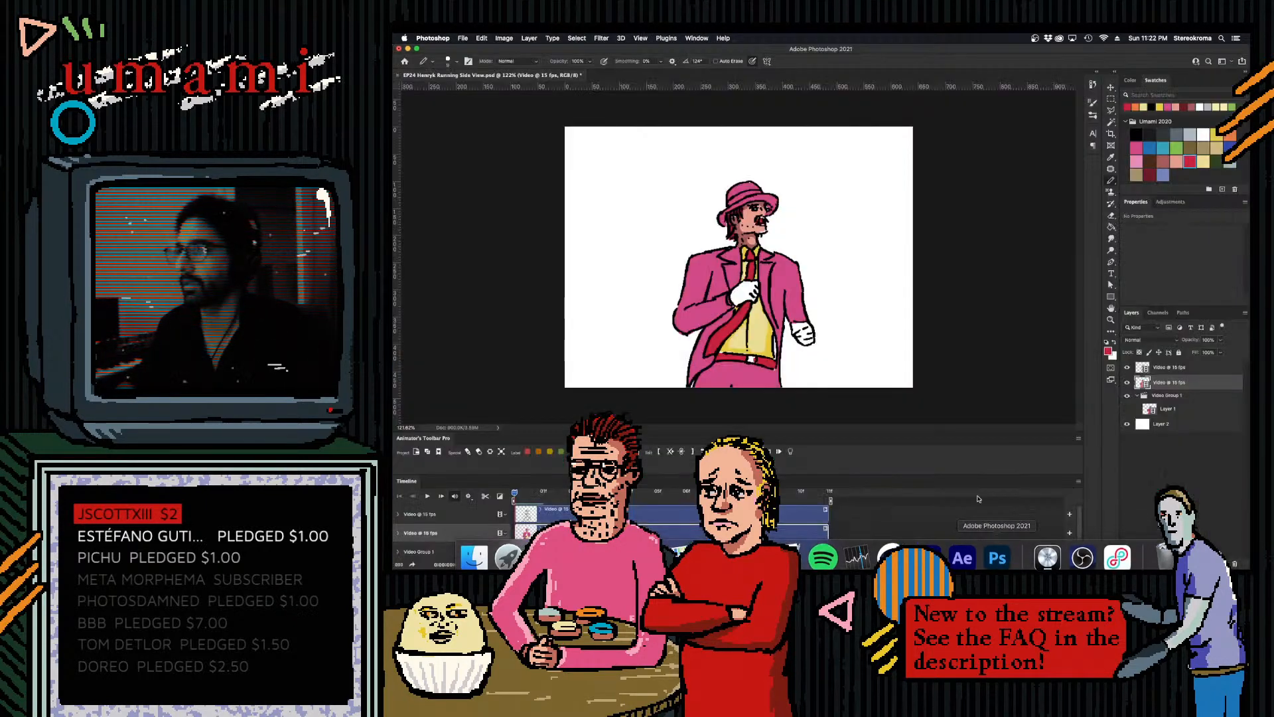
left_click(1217, 135)
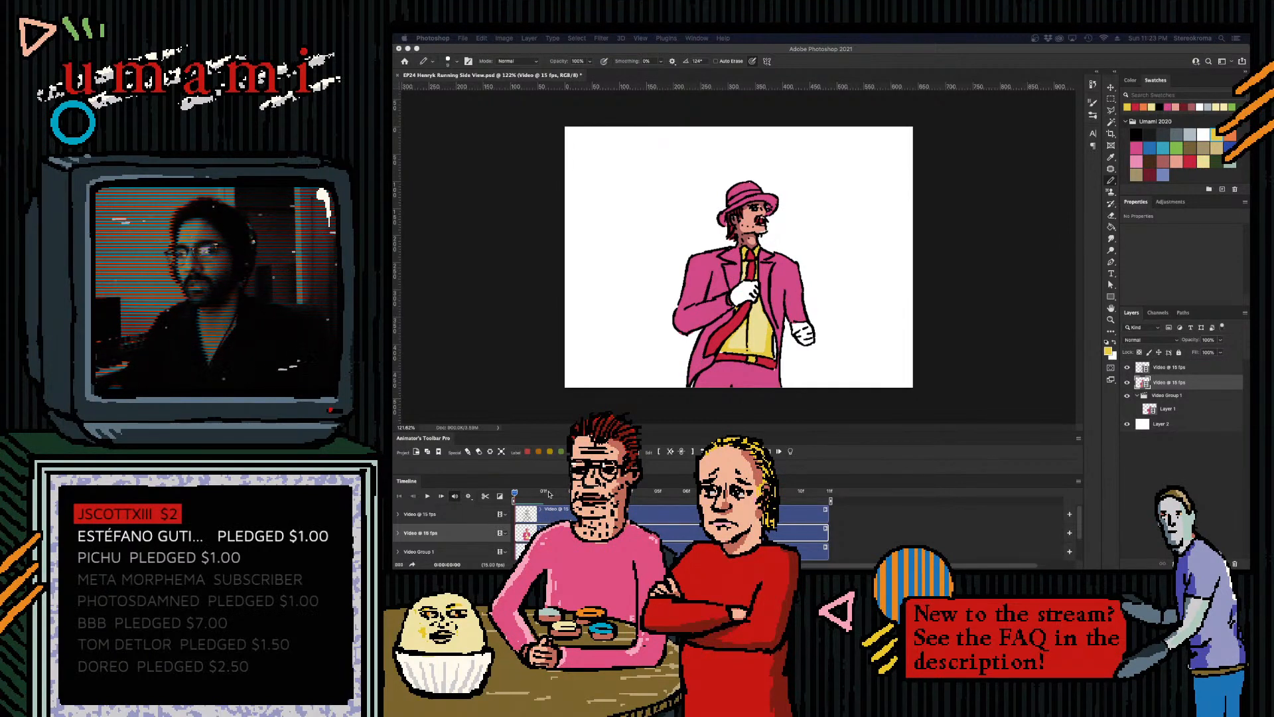
left_click(519, 492)
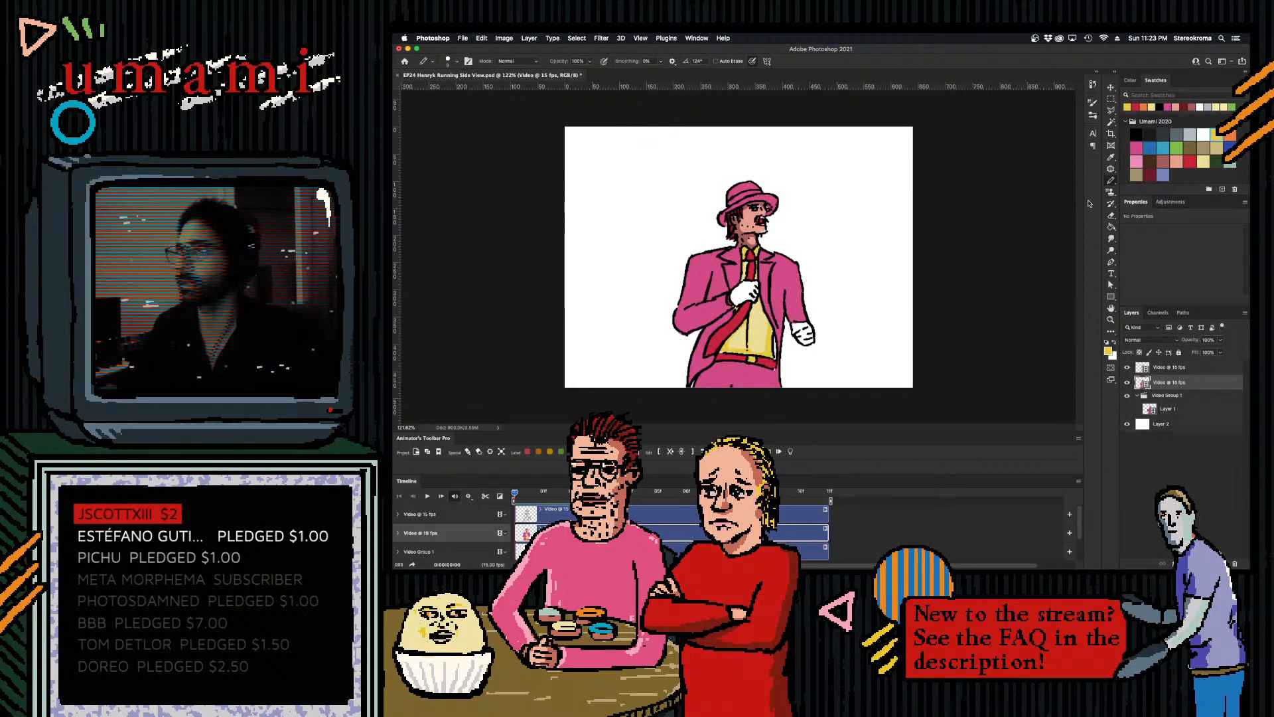
- Fill the hand gripping the tie with the reddish-brown skin shadow colour, using a smaller pencil near the cuff
left_click(1149, 175)
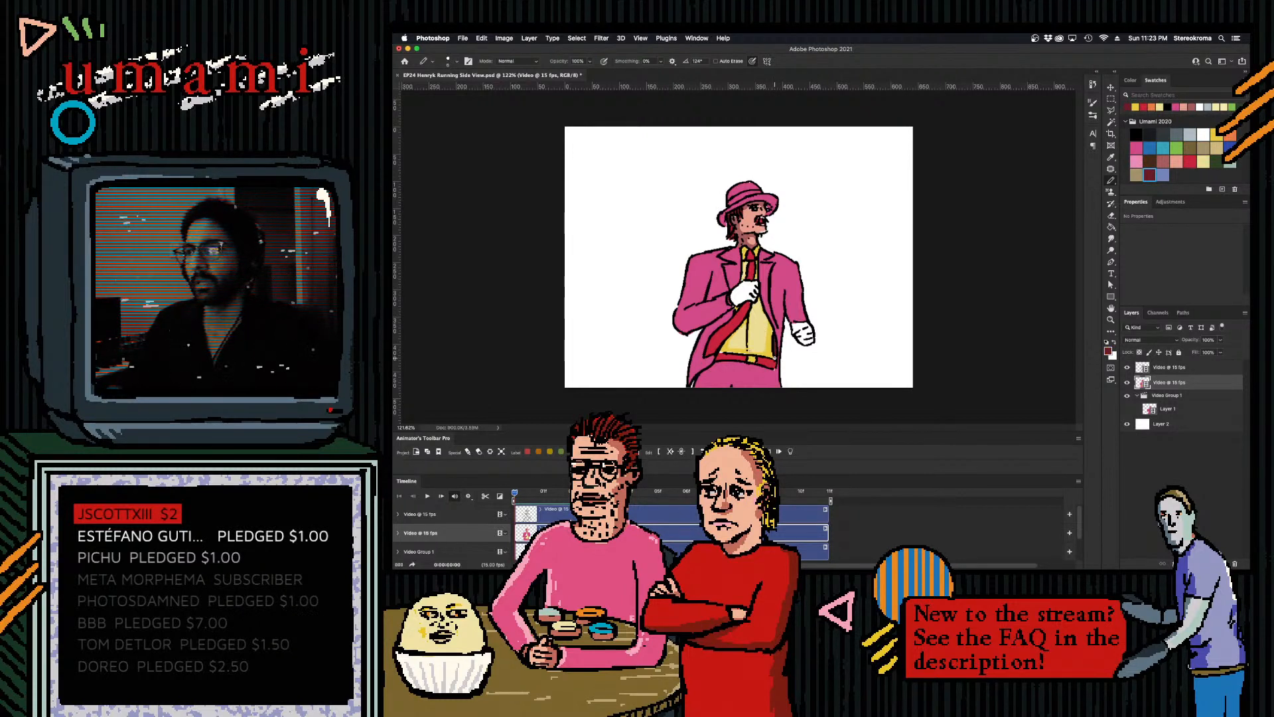
left_click(1164, 159)
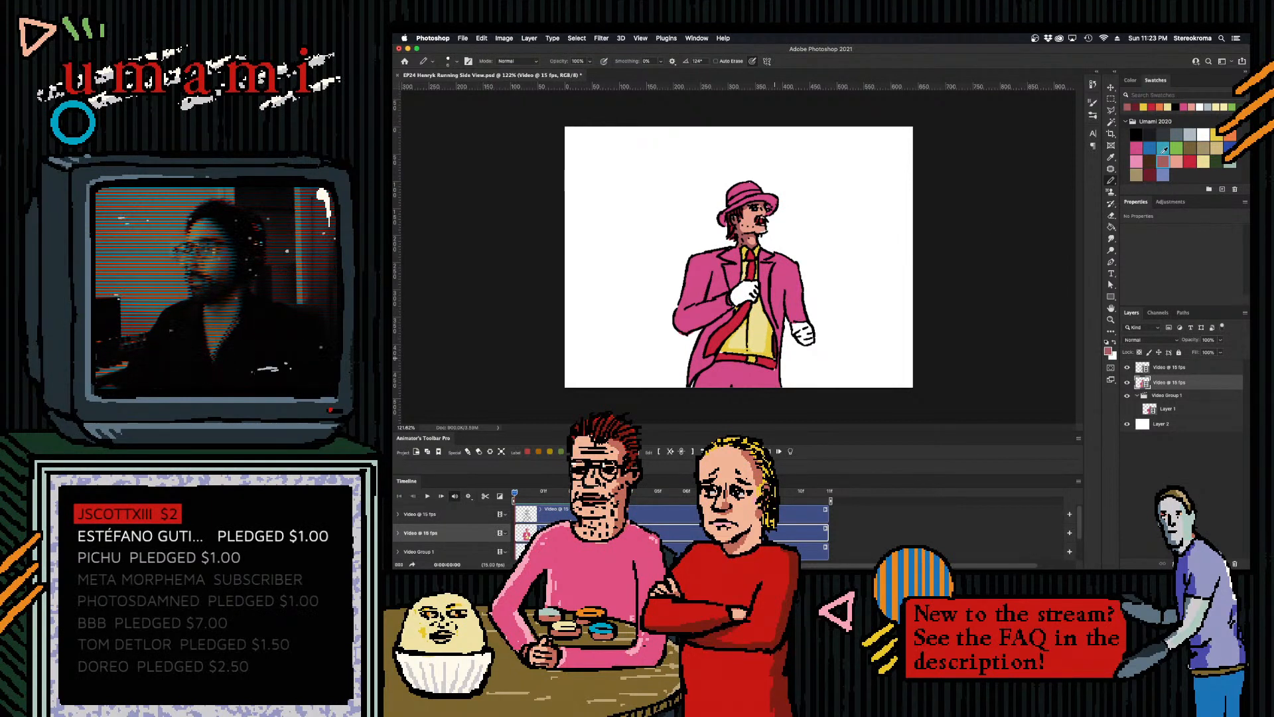
mouse_move(748, 291)
left_mouse_down()
mouse_move(739, 293)
mouse_move(751, 286)
left_mouse_up()
key("bracketleft")
key("bracketleft")
key("bracketleft")
key("bracketleft")
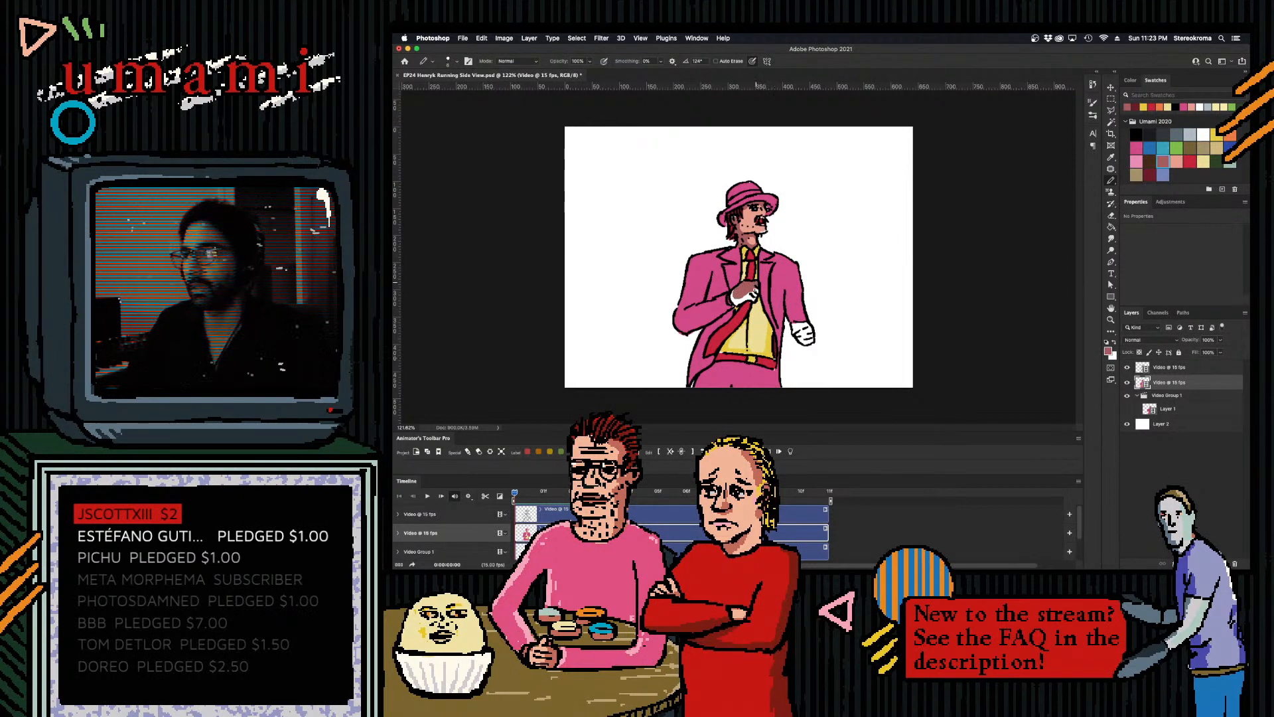
left_click_drag(748, 295, 738, 299)
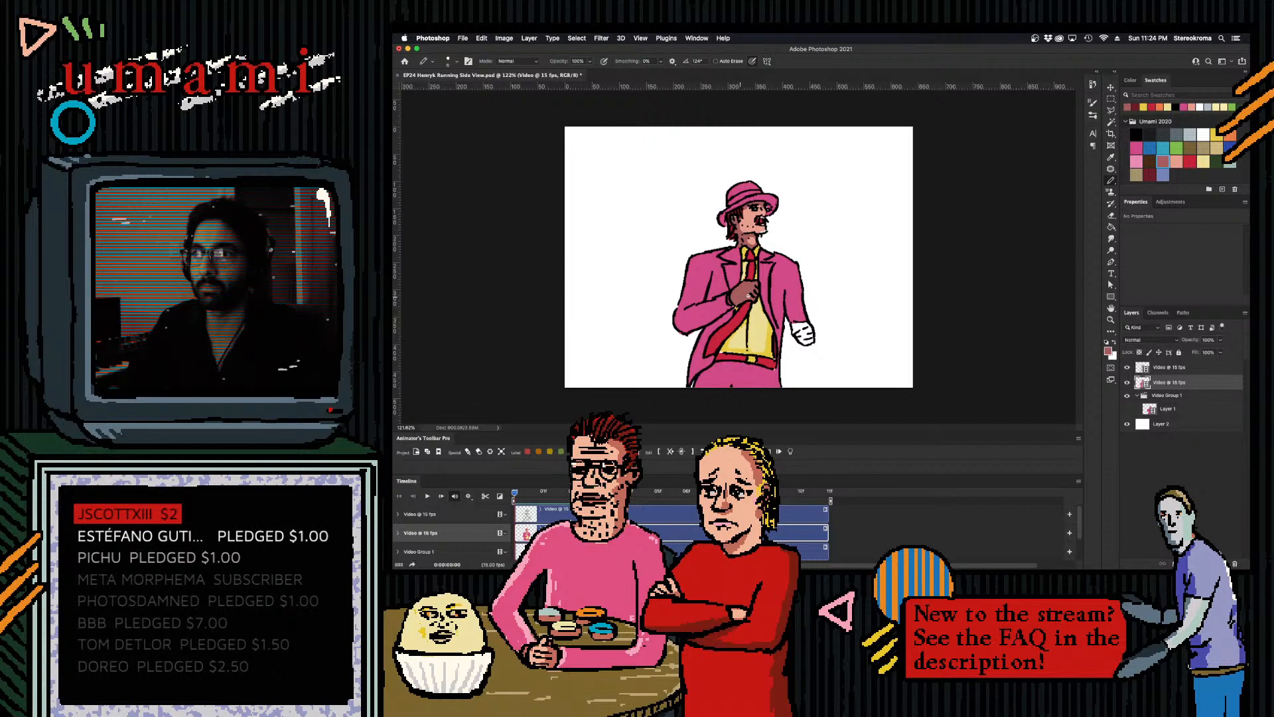
- Add light salmon skin highlights to the hand gripping the tie with a smaller pencil
left_click(1170, 159)
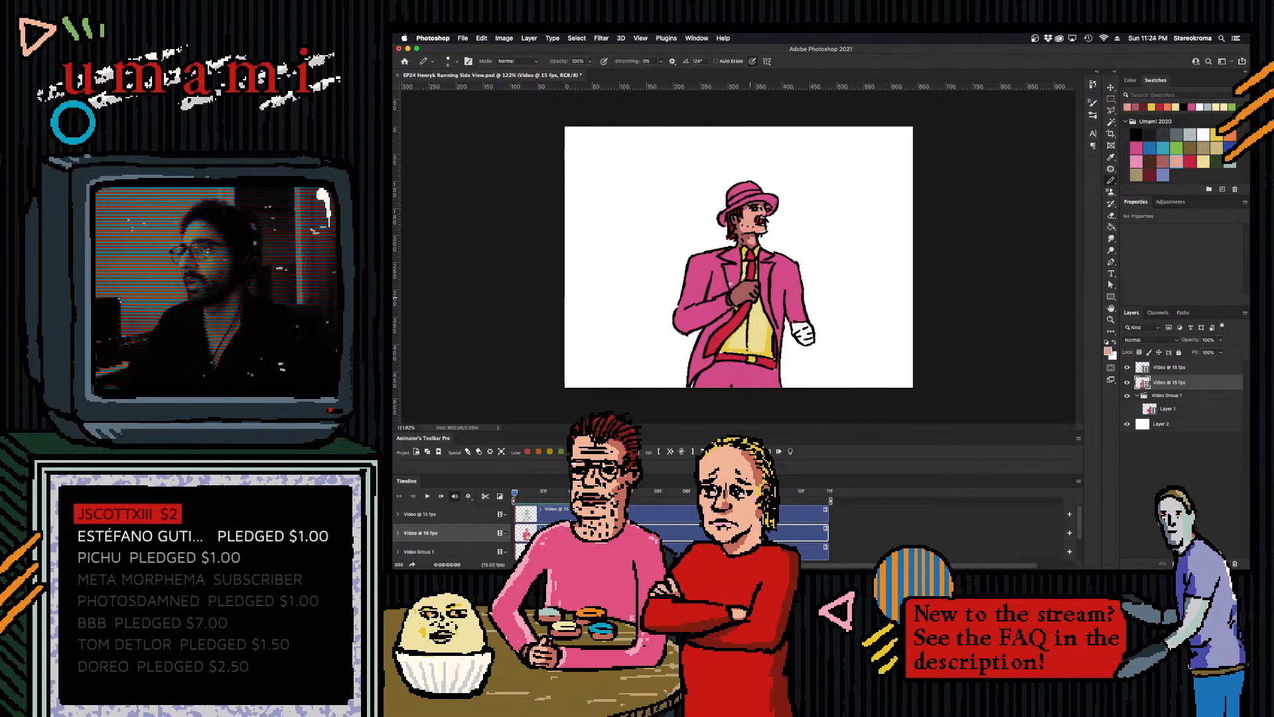
key("bracketleft")
key("bracketleft")
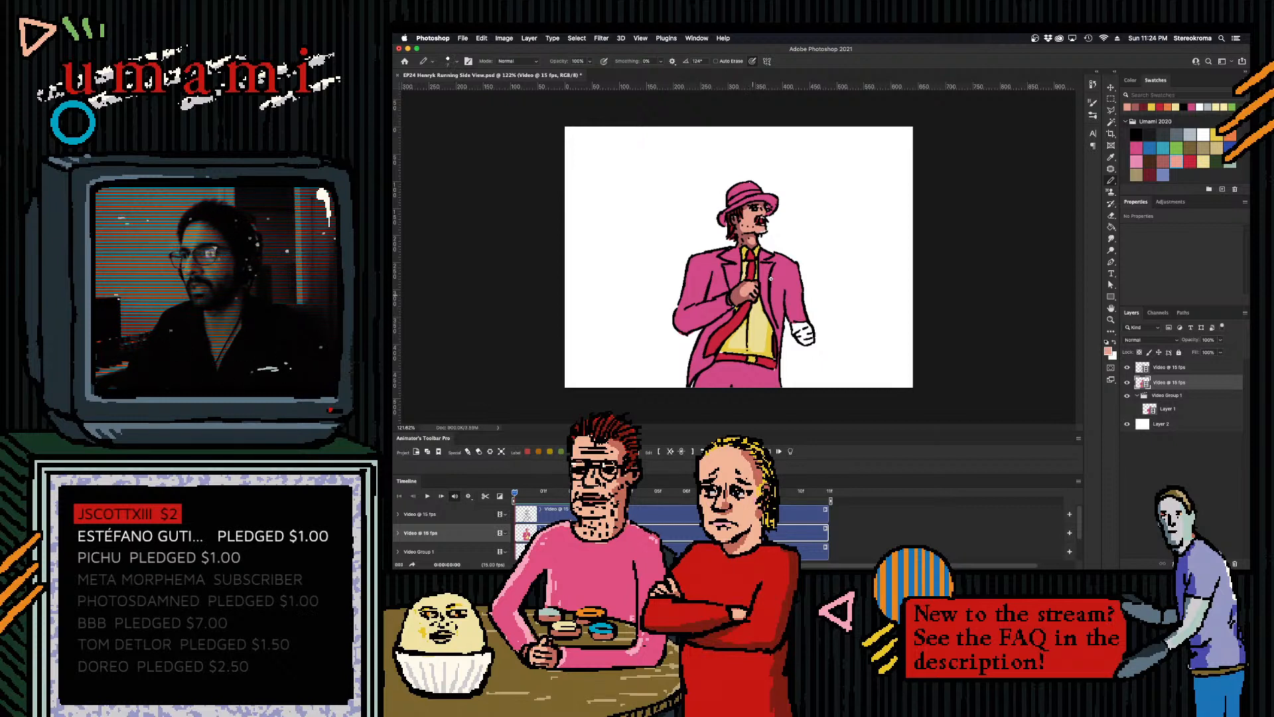
- Paint the lowered hand with the reddish-brown skin shadow colour and add light salmon highlights over it
key("bracketright")
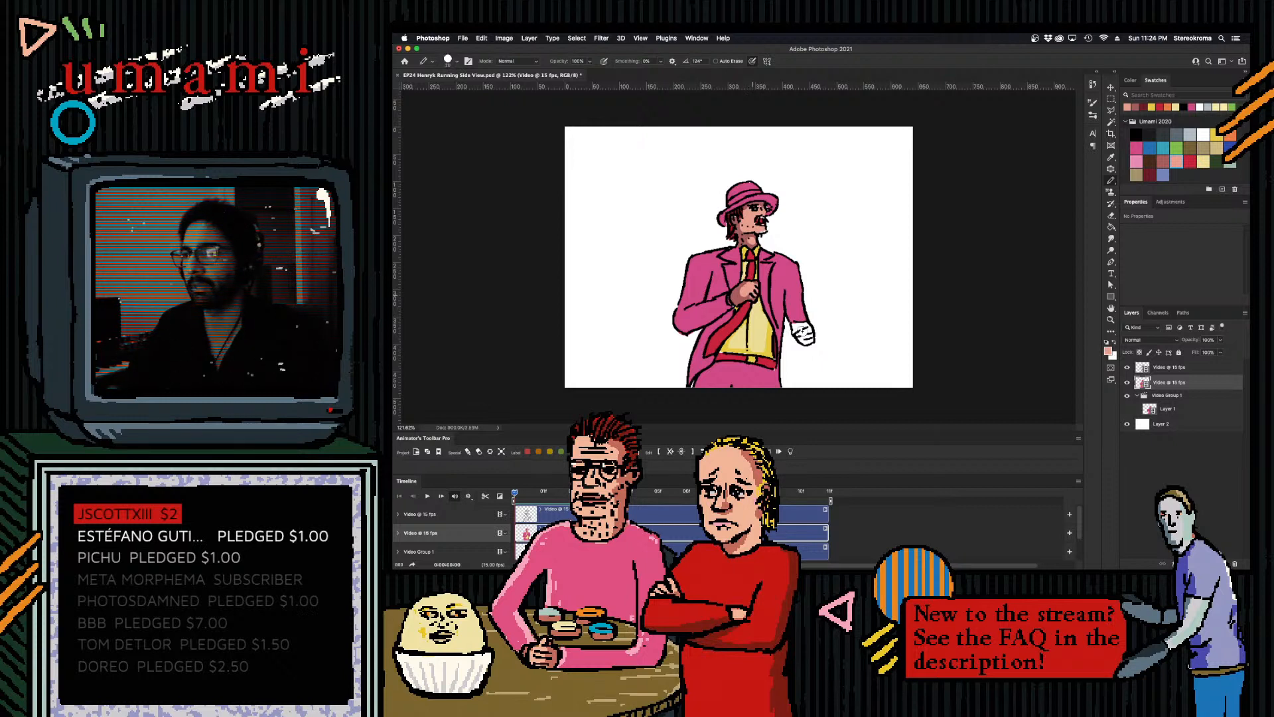
left_click(1163, 161)
key("bracketleft")
mouse_move(794, 330)
left_mouse_down()
mouse_move(813, 339)
mouse_move(798, 332)
left_mouse_up()
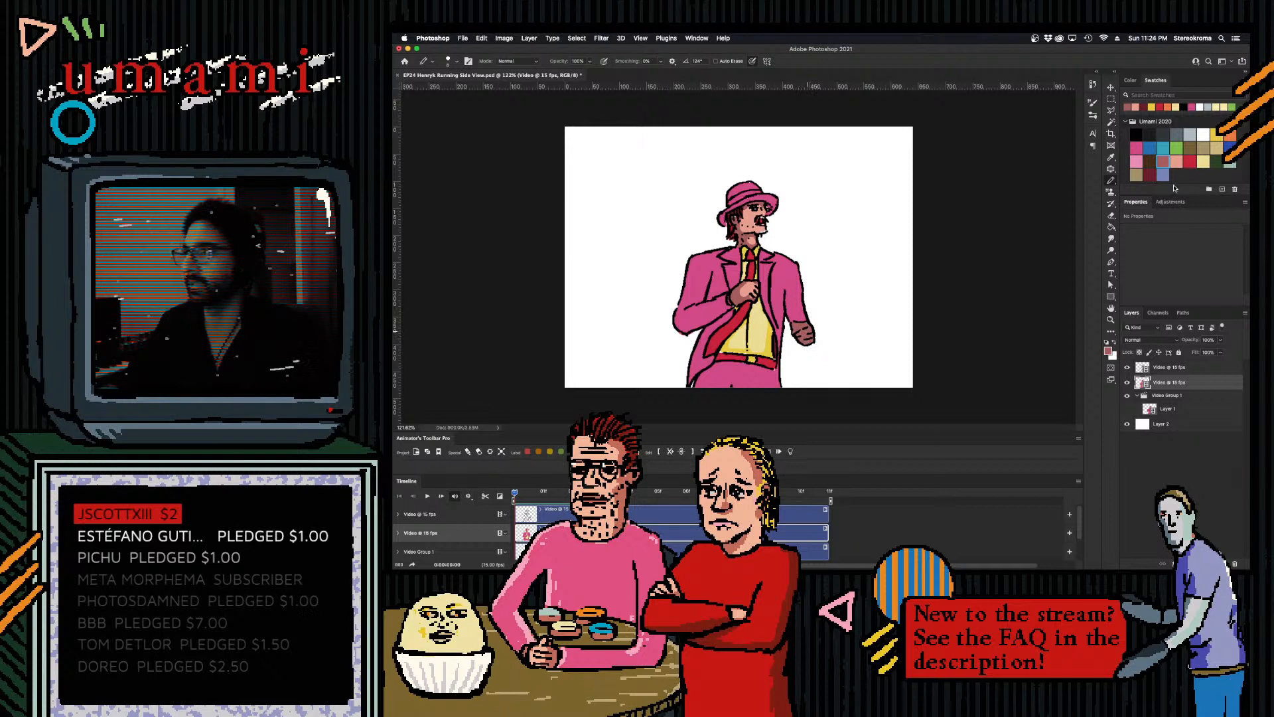
left_click(1176, 162)
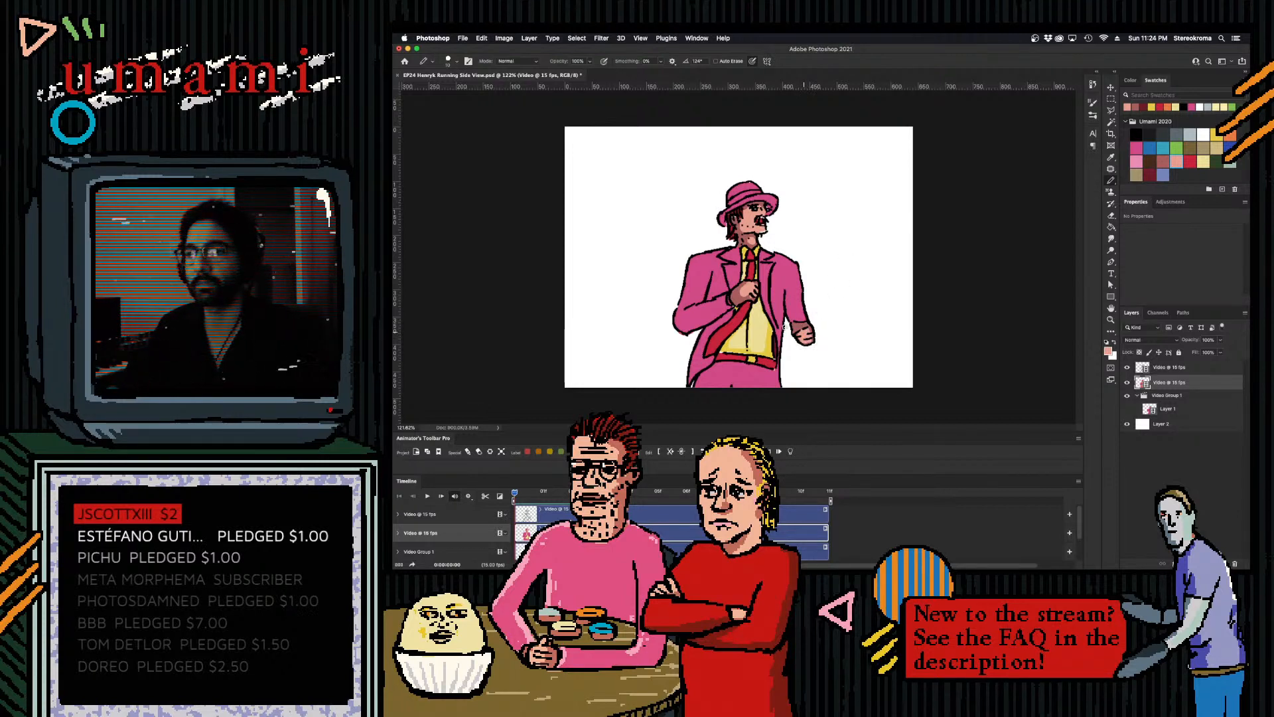
- Highlight the lowered arm's sleeve from shoulder to cuff in light pink with a larger pencil
left_click(1138, 160)
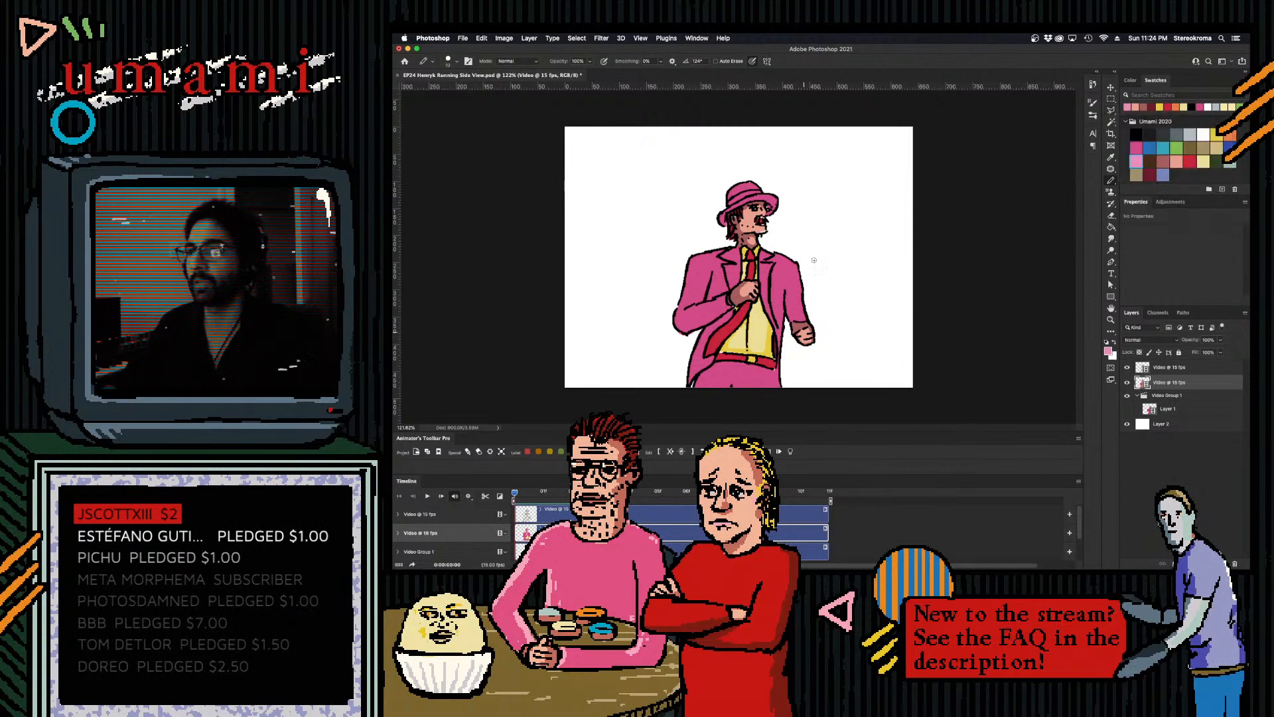
key("bracketright")
key("bracketright")
key("bracketright")
key("bracketright")
key("bracketright")
mouse_move(781, 266)
left_mouse_down()
mouse_move(792, 266)
mouse_move(802, 322)
left_mouse_up()
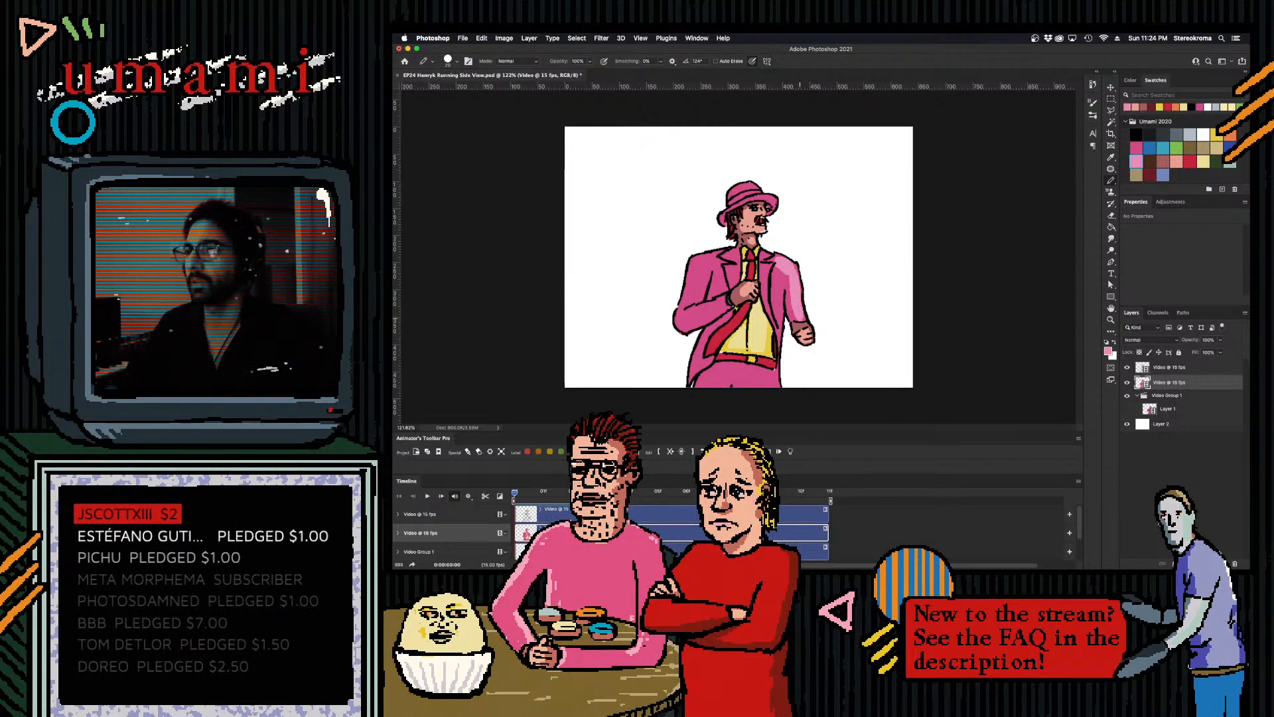
- Add light pink highlights to the bent arm's shoulder, elbow and forearm, reducing the pencil size for the forearm
mouse_move(702, 266)
left_mouse_down()
mouse_move(703, 243)
mouse_move(700, 268)
left_mouse_up()
key("[")
left_click_drag(689, 319, 719, 309)
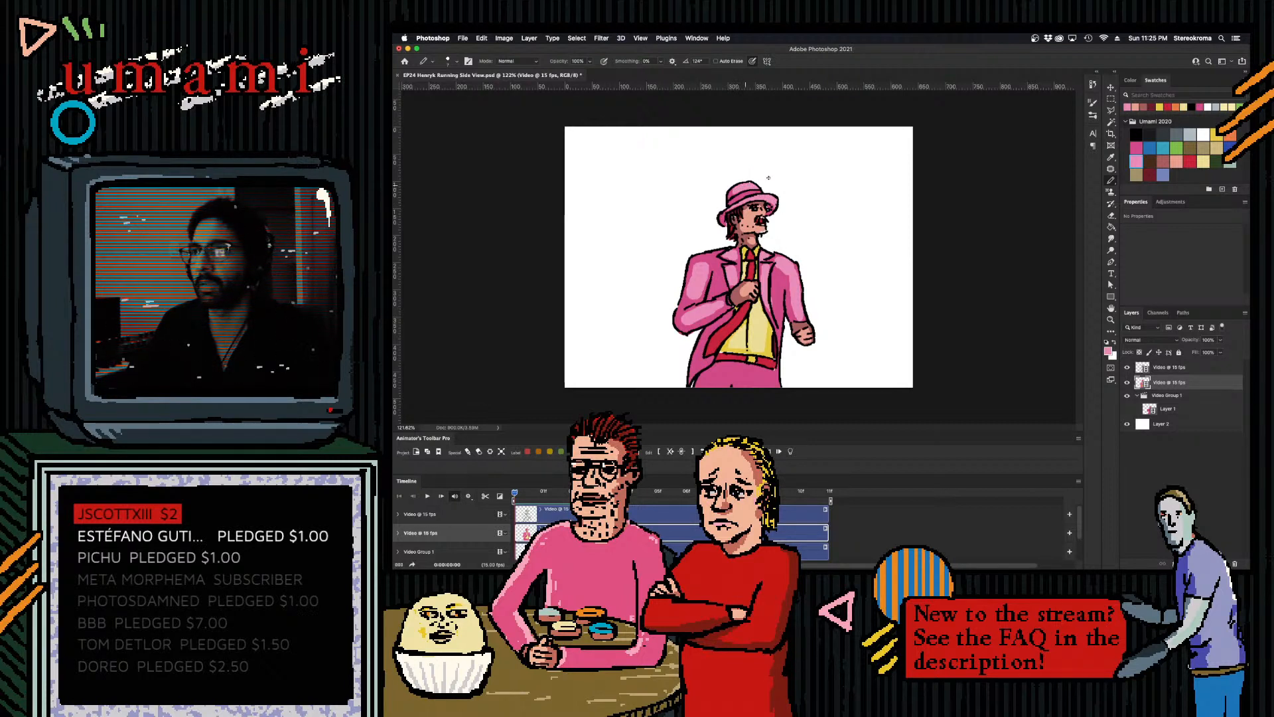
- Try adding broad light pink highlights to the trousers with a larger pencil
key("bracketright")
key("bracketright")
key("bracketright")
key("bracketright")
key("bracketright")
key("bracketright")
key("bracketright")
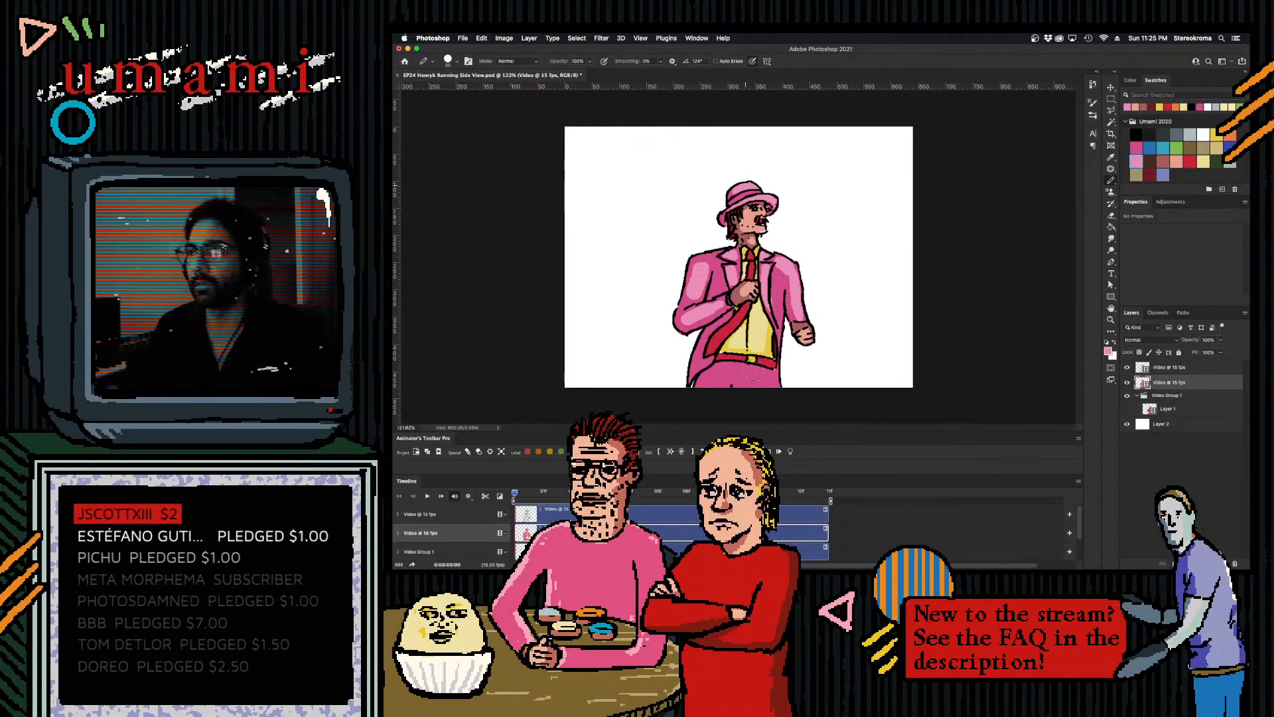
left_click_drag(767, 383, 719, 390)
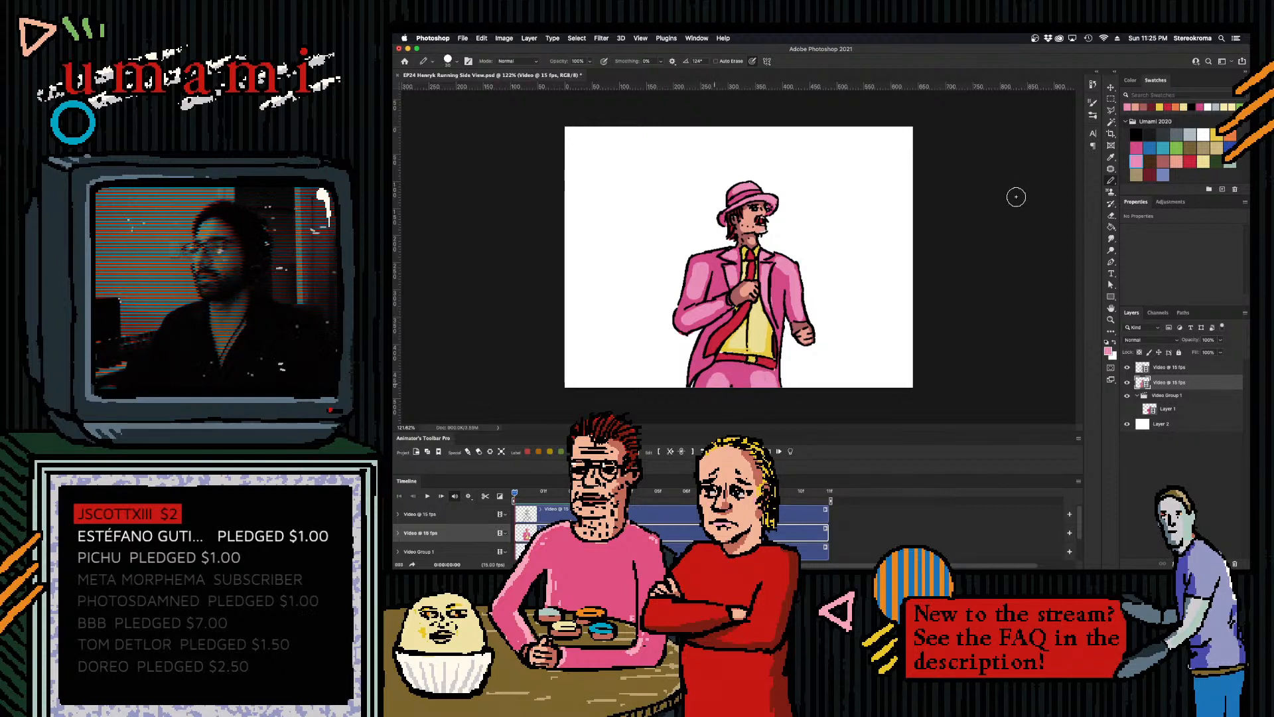
- Paint over the light pink highlights on the trousers and both jacket sleeves with darker pink, adjusting the pencil size
left_click(1135, 146)
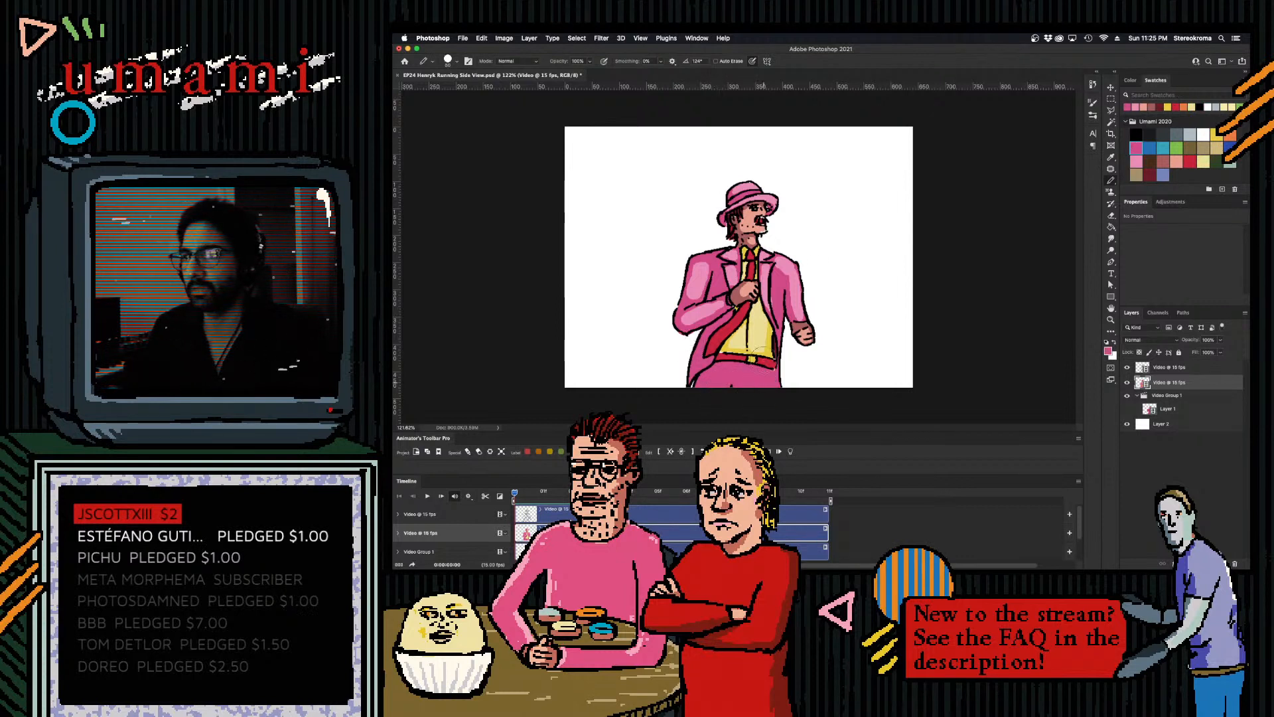
key("[")
key("[")
key("[")
key("[")
key("[")
key("[")
key("[")
key("[")
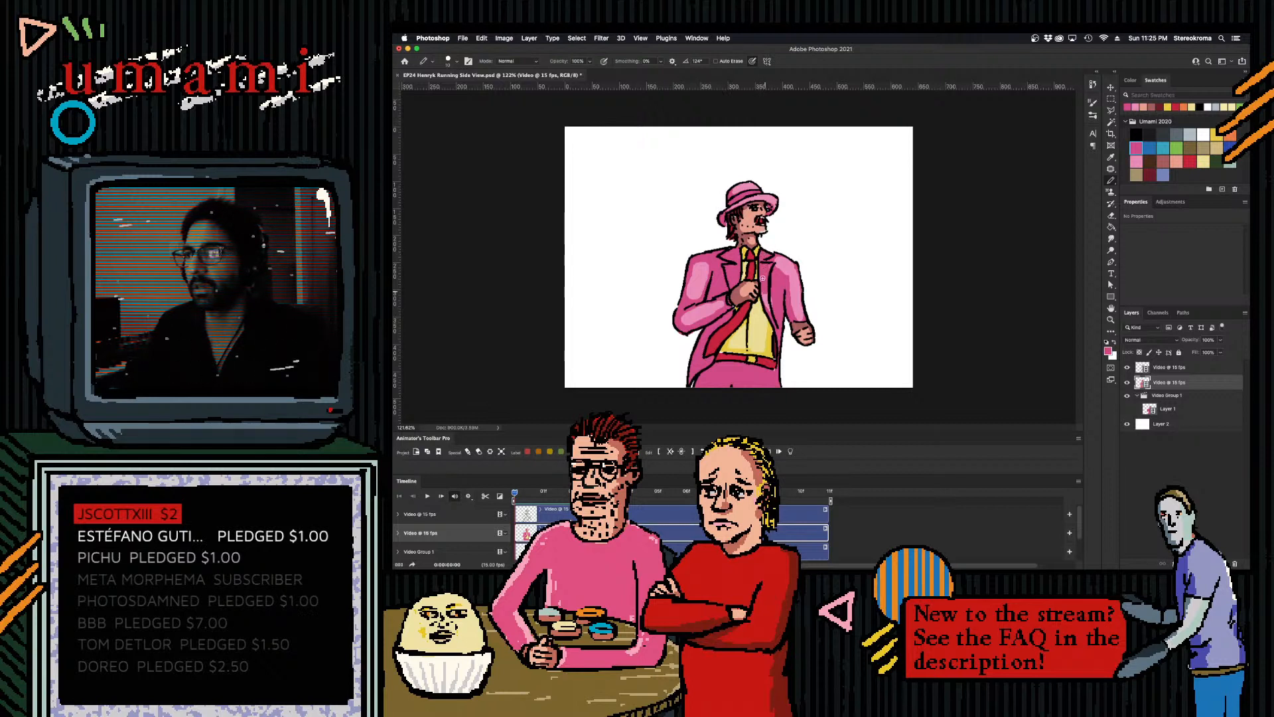
key("]")
key("]")
key("]")
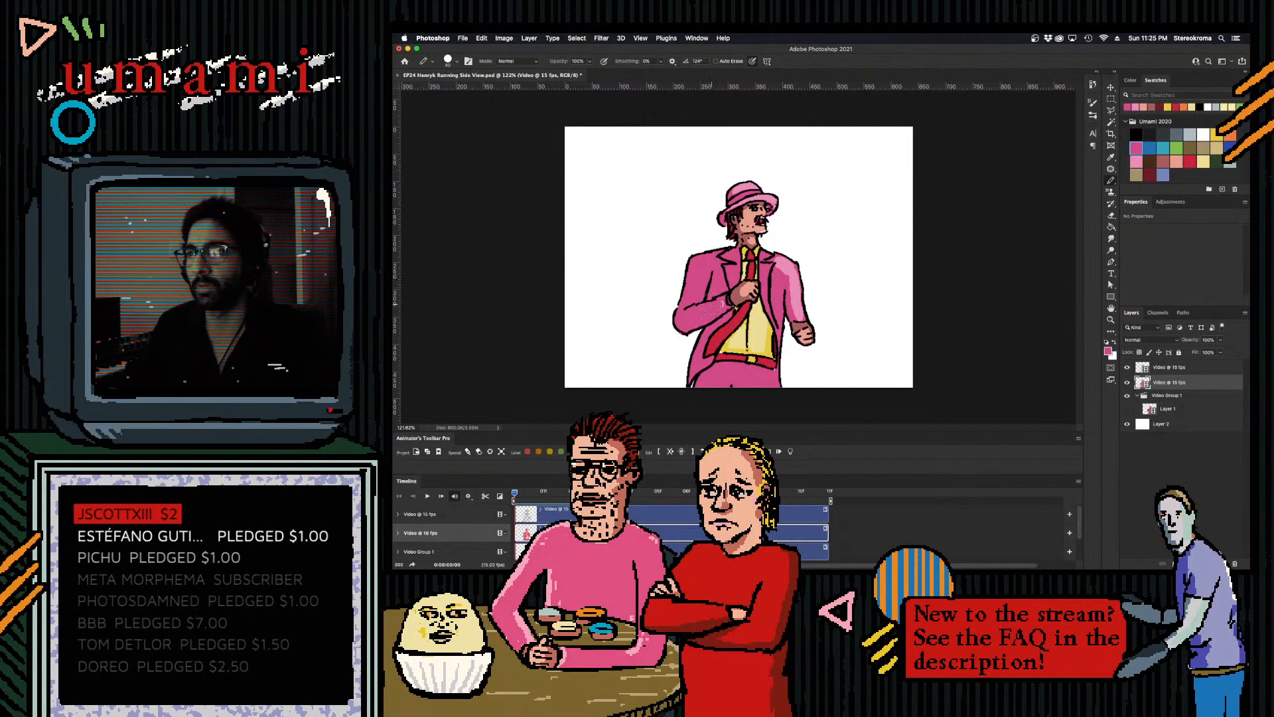
left_click_drag(780, 262, 798, 308)
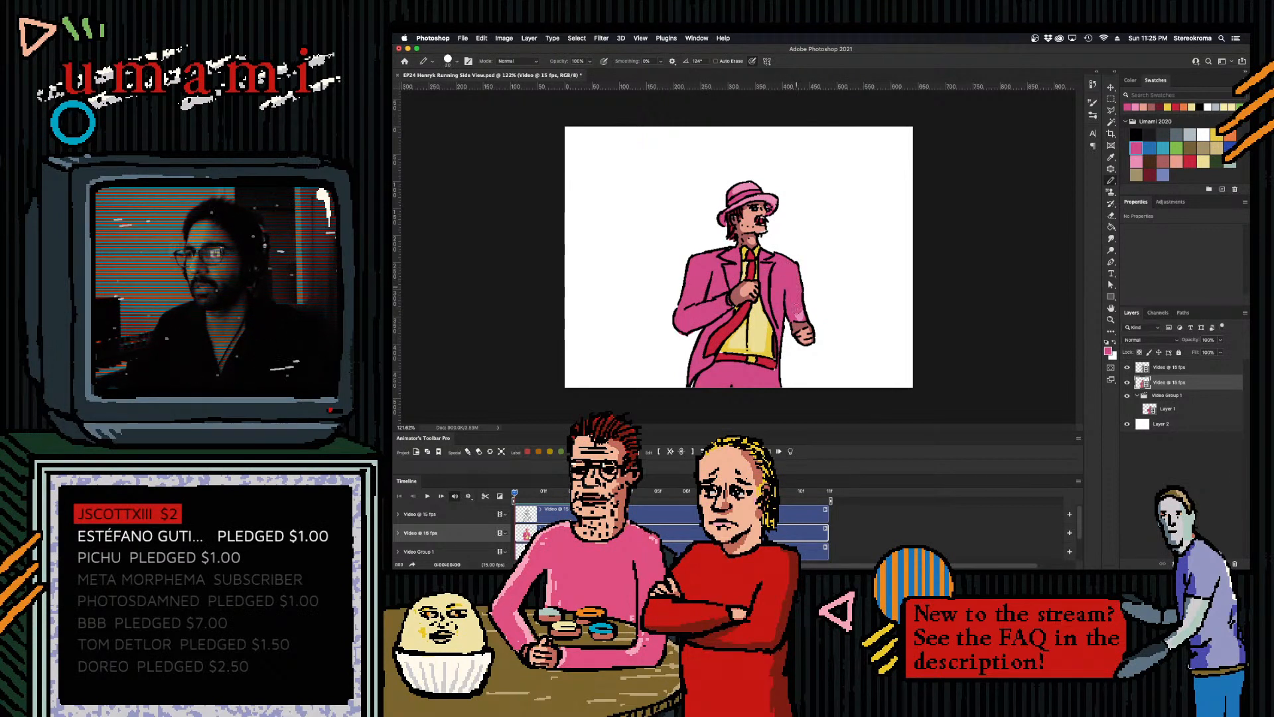
- Add thin light pink highlights along the bent arm's outer edge, the shoulder and the coat tail with a smaller pencil
left_click(1136, 161)
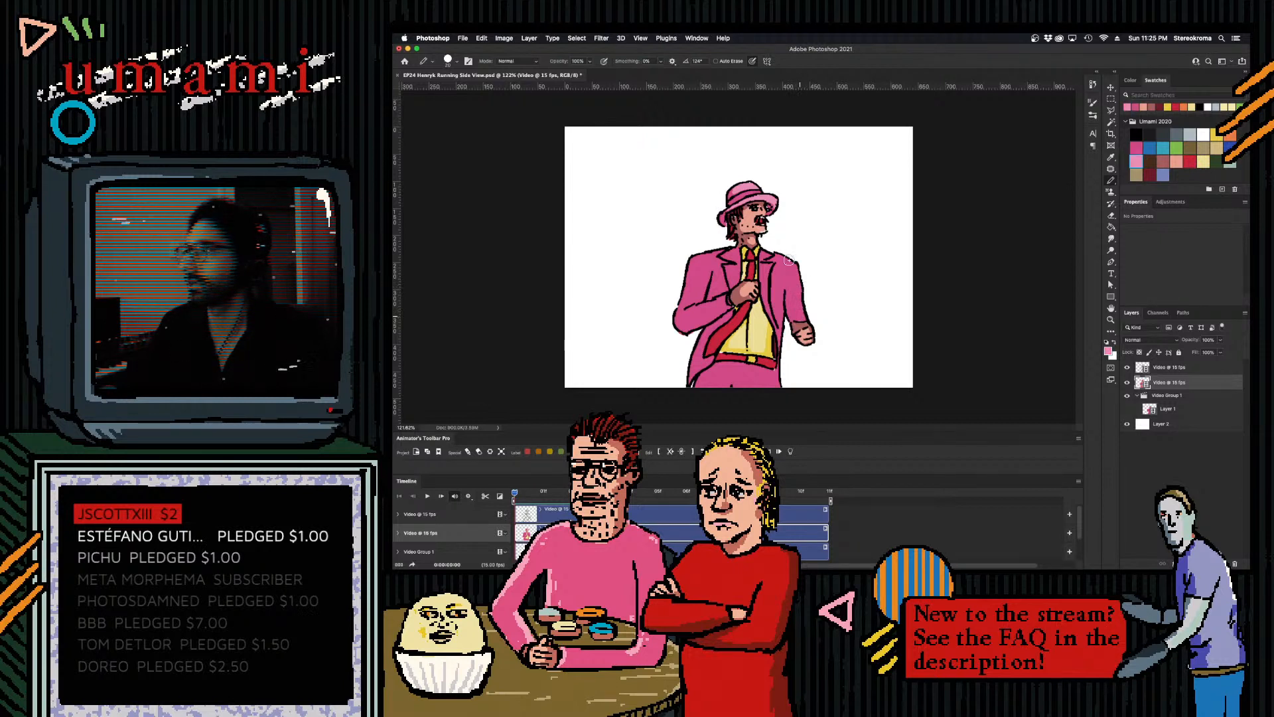
key("bracketleft")
key("bracketleft")
key("bracketleft")
key("bracketleft")
left_click_drag(692, 258, 676, 326)
key("bracketright")
left_click_drag(694, 257, 723, 251)
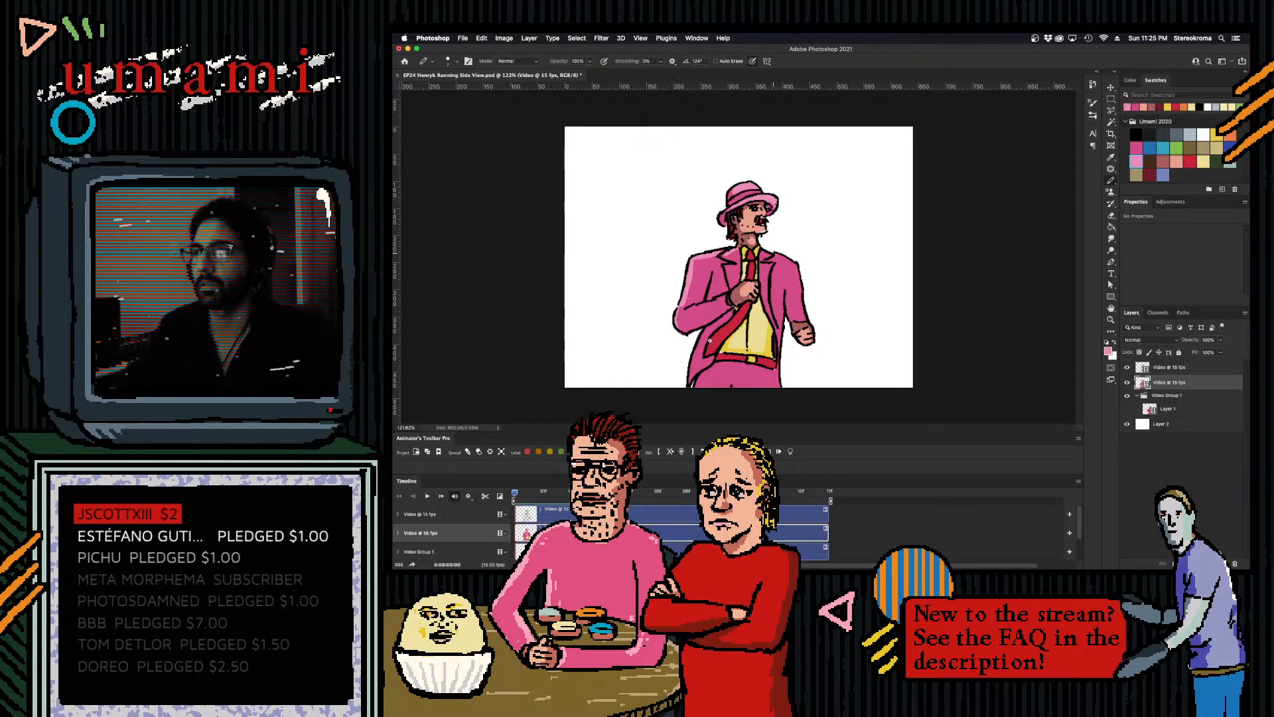
left_click_drag(698, 347, 690, 376)
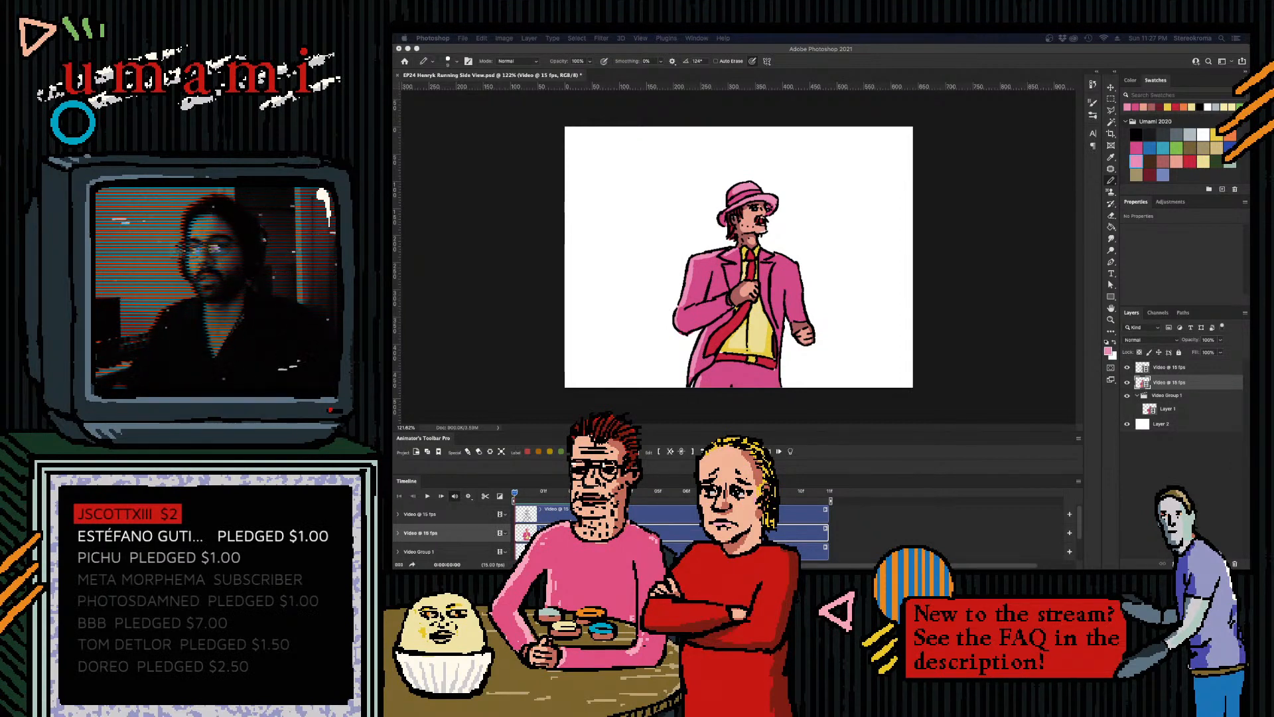
- Try colouring the second frame's hair crimson on the line-art layer
left_click_drag(550, 494, 523, 495)
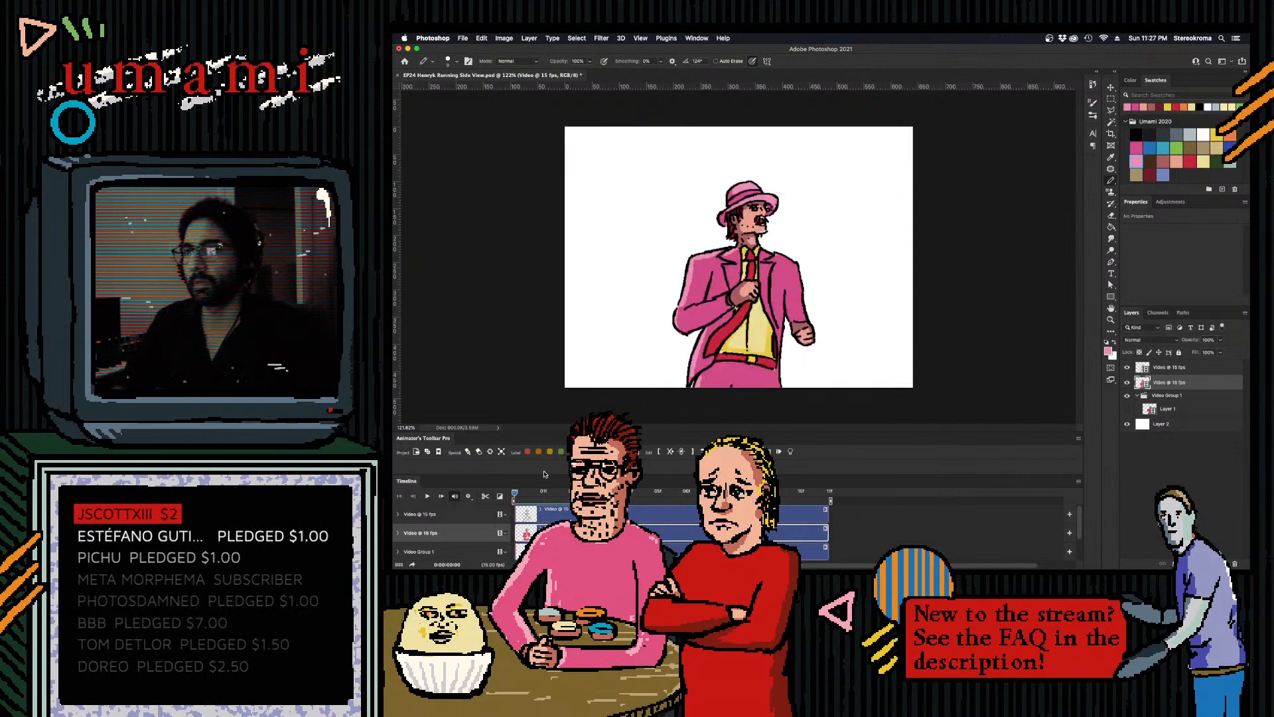
mouse_move(531, 498)
left_mouse_down()
mouse_move(547, 495)
mouse_move(518, 497)
left_mouse_up()
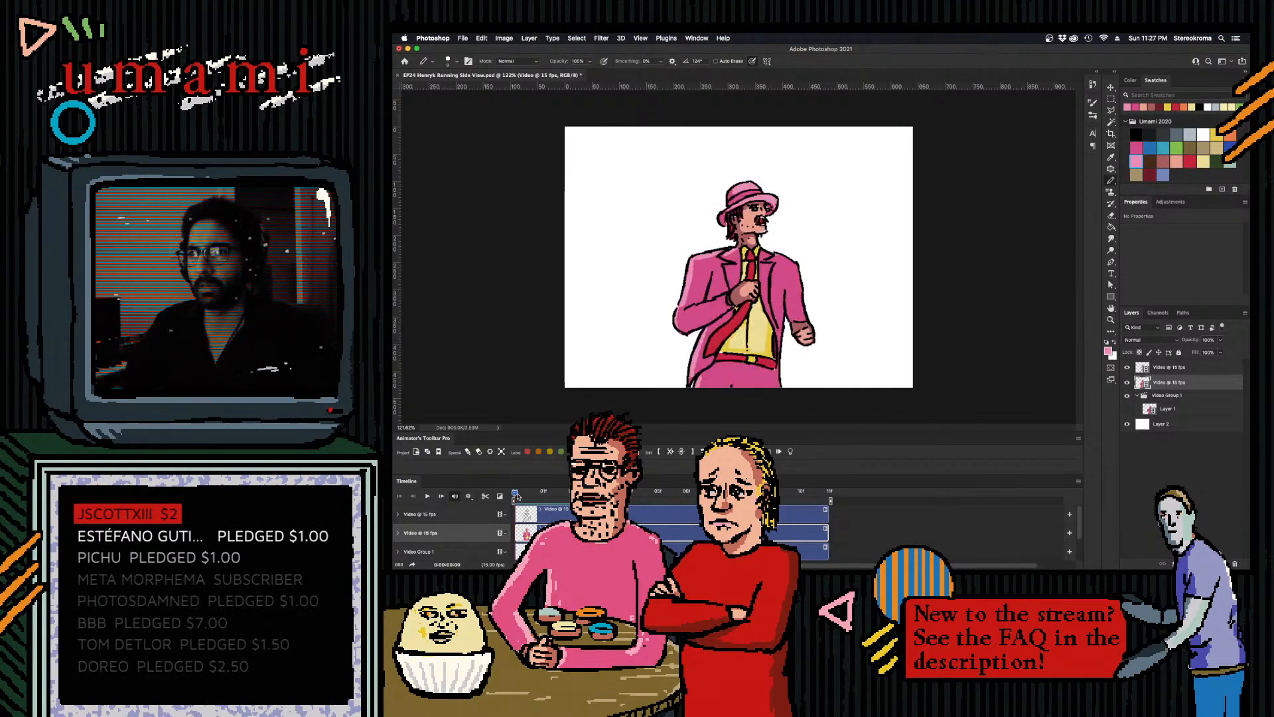
left_click(1137, 134)
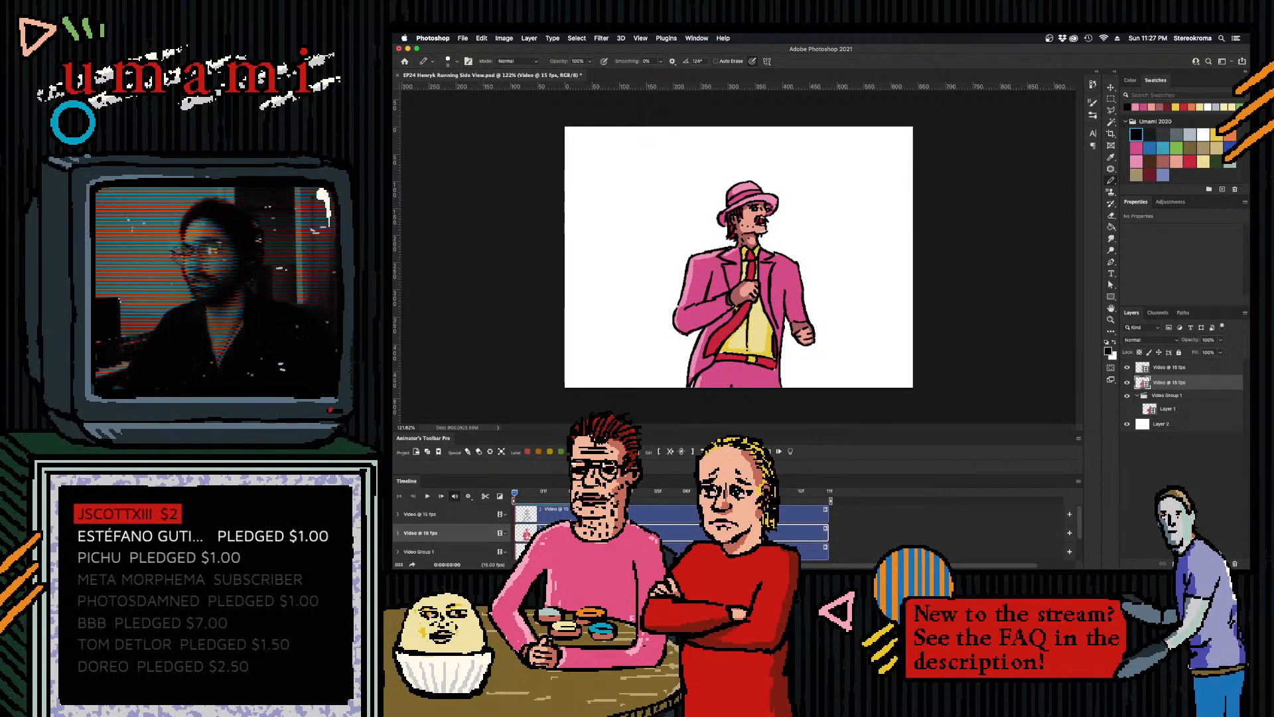
left_click(1170, 368)
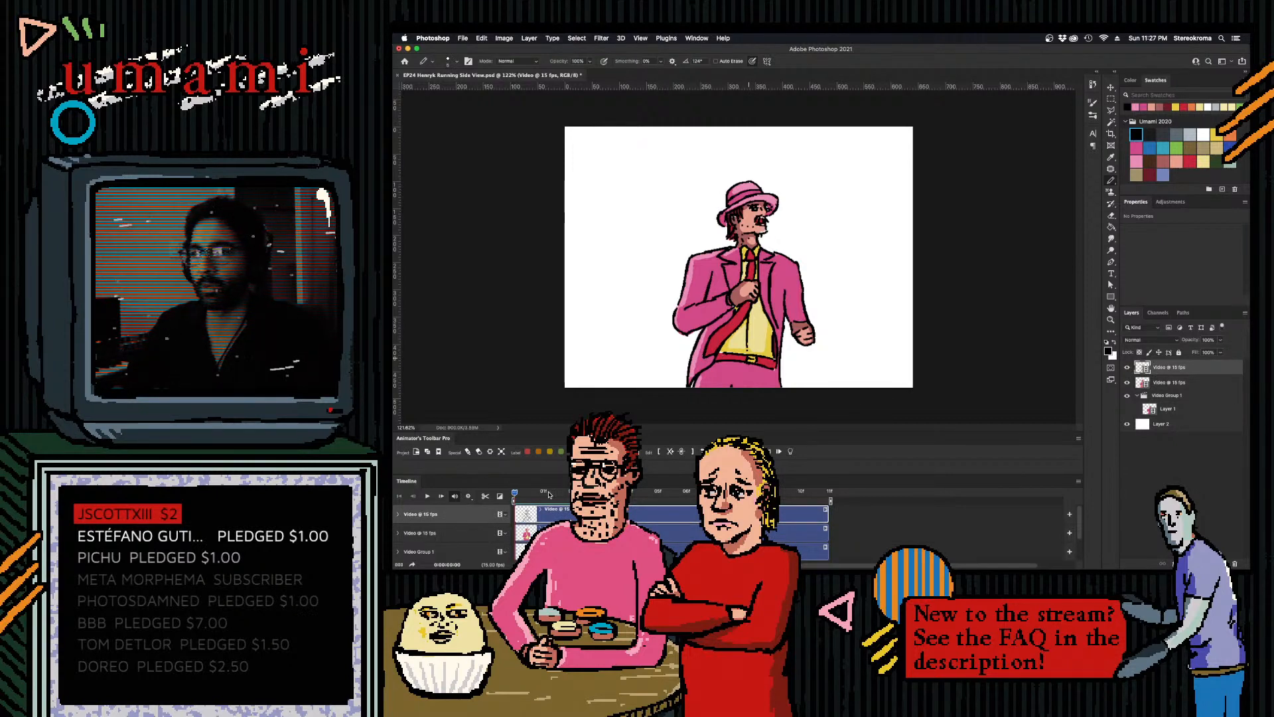
left_click_drag(517, 495, 539, 493)
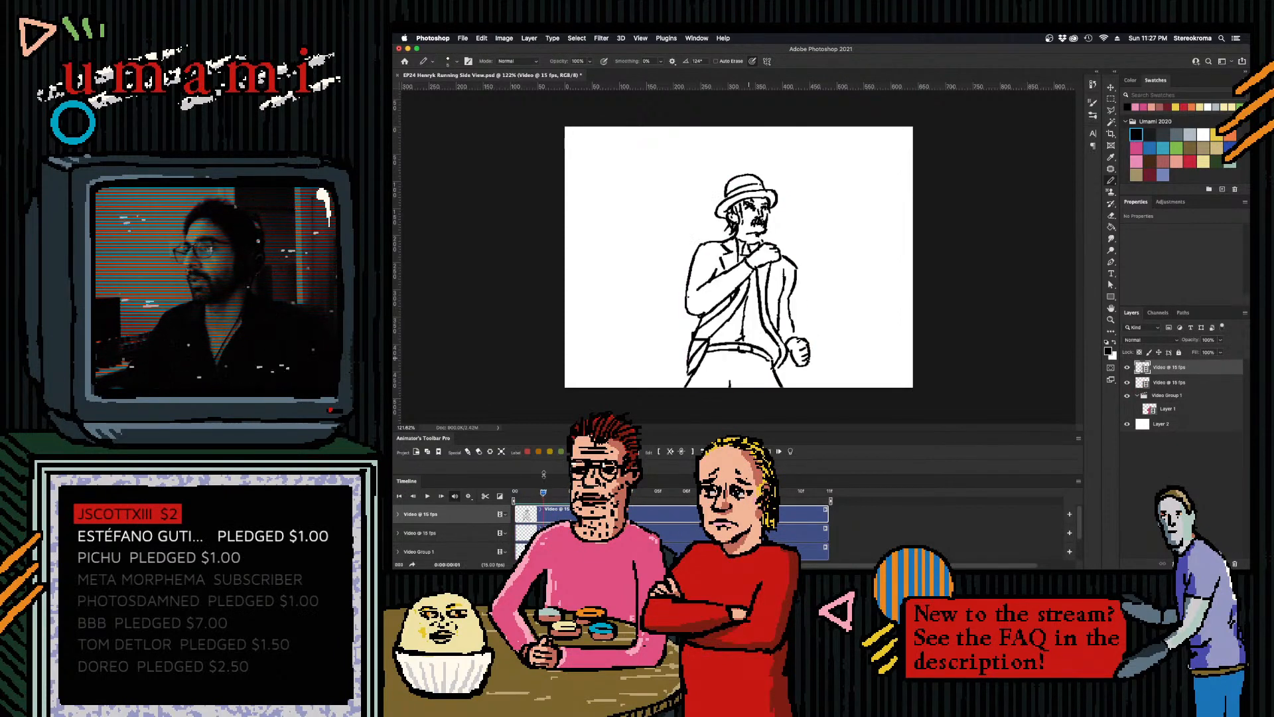
left_click(1190, 161)
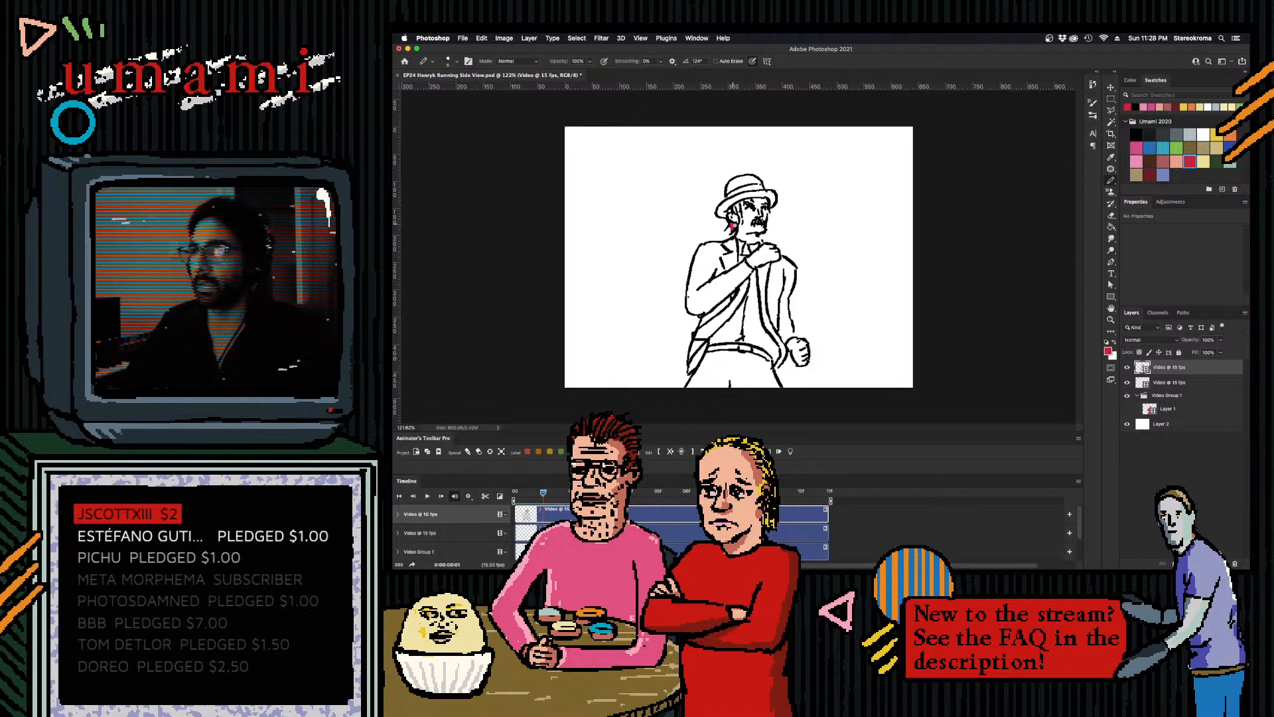
key("super+z")
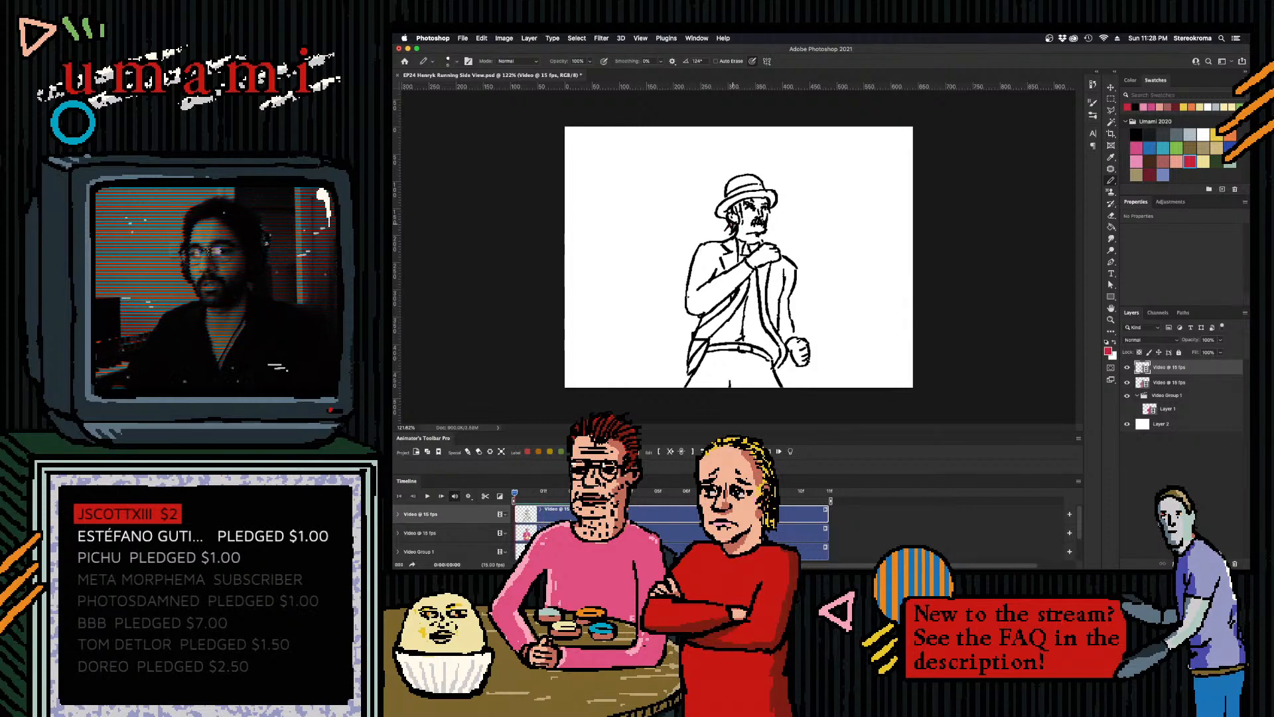
- Colour the hair under the hat crimson in the second frame, on the video layer beneath the line art
left_click(1170, 382)
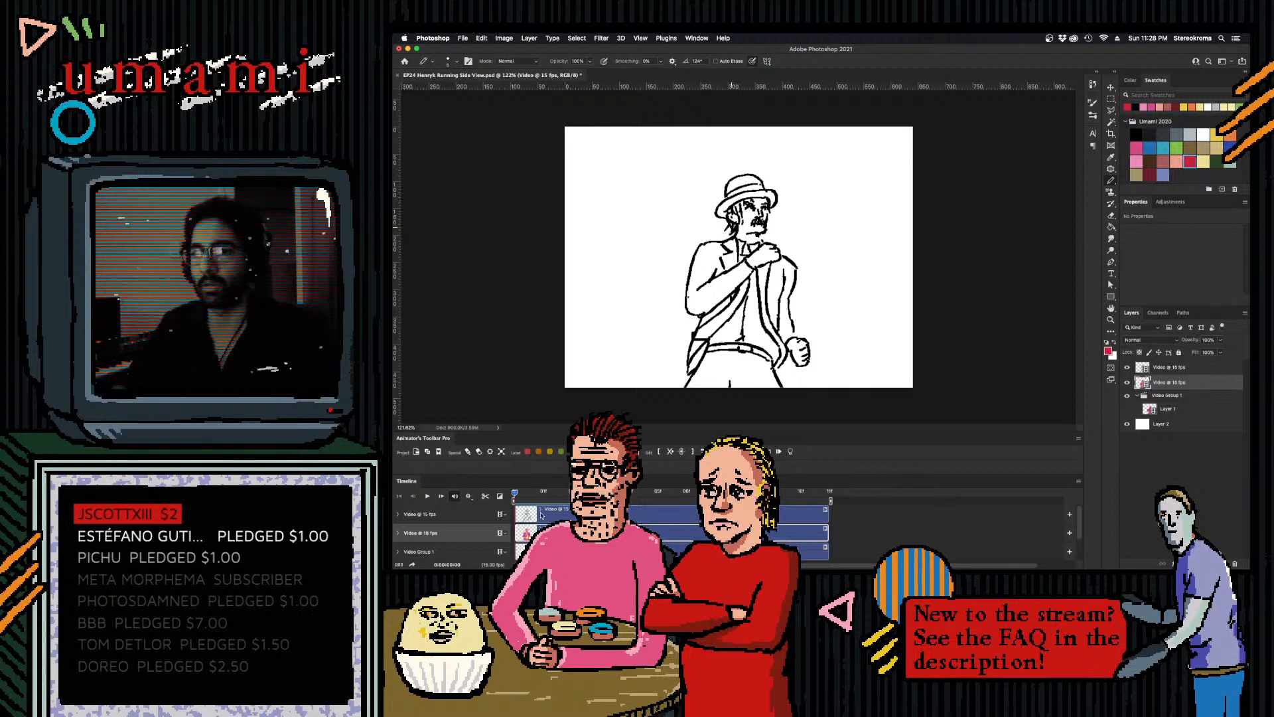
mouse_move(527, 494)
left_mouse_down()
mouse_move(550, 495)
mouse_move(527, 495)
left_mouse_up()
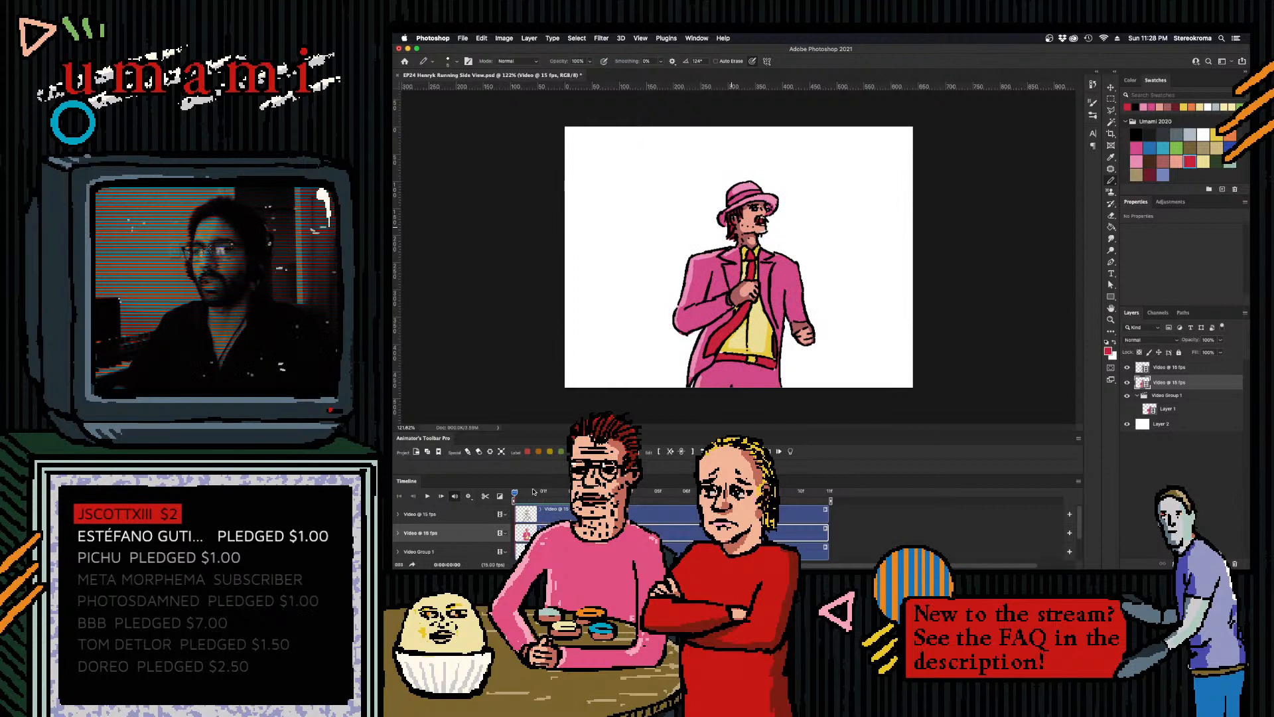
left_click(539, 492)
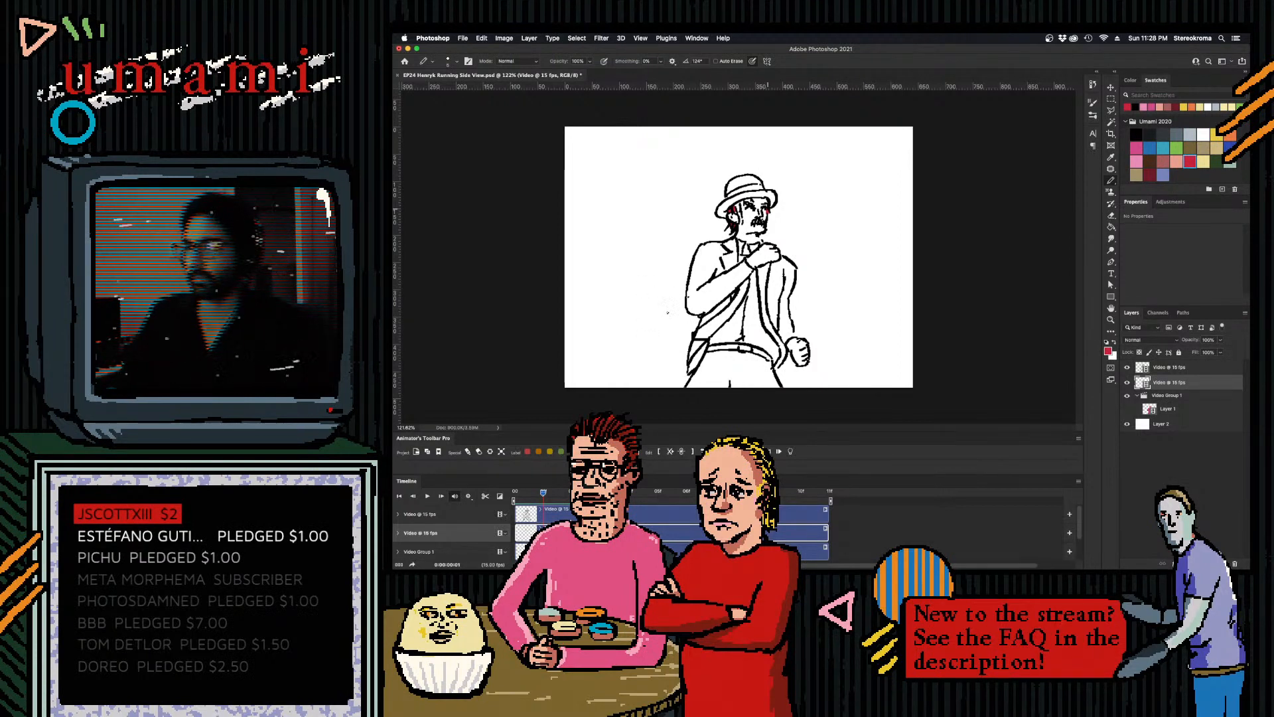
- Paint the inside of the flared coat tail dark maroon and undo the extra strokes at the opposite coat edge
left_click(1154, 174)
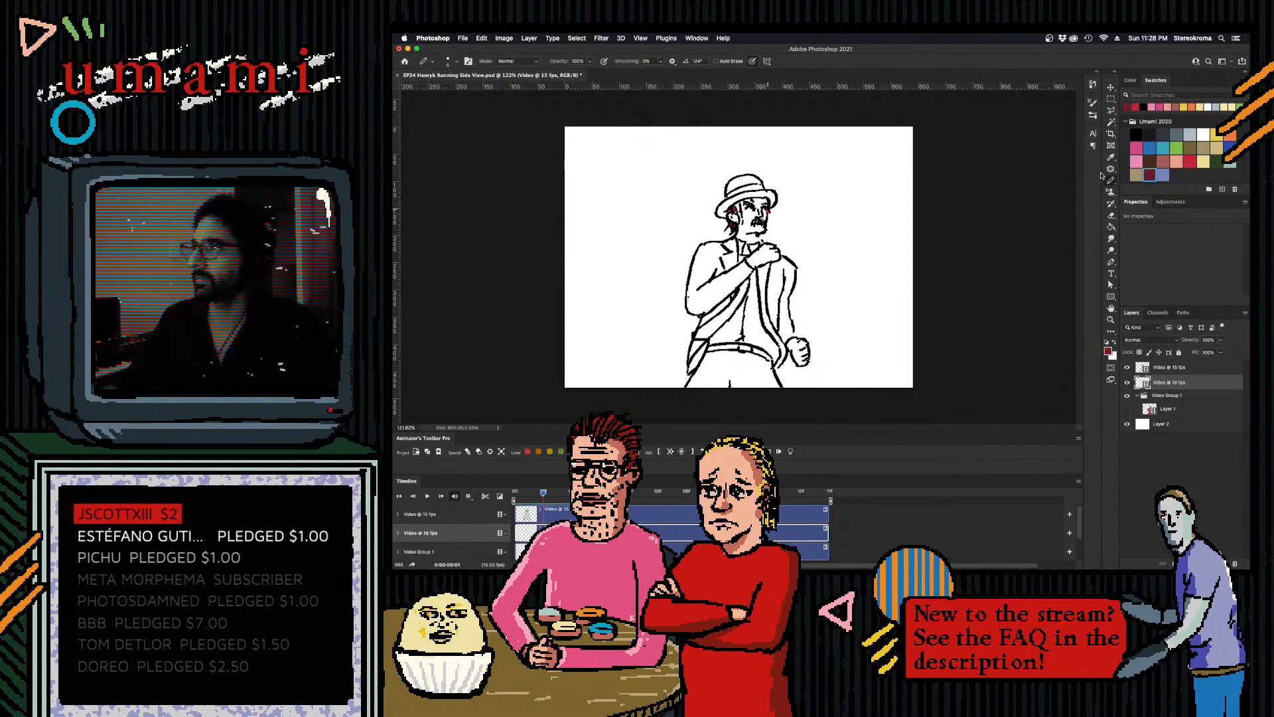
mouse_move(690, 354)
left_mouse_down()
mouse_move(697, 371)
mouse_move(697, 359)
left_mouse_up()
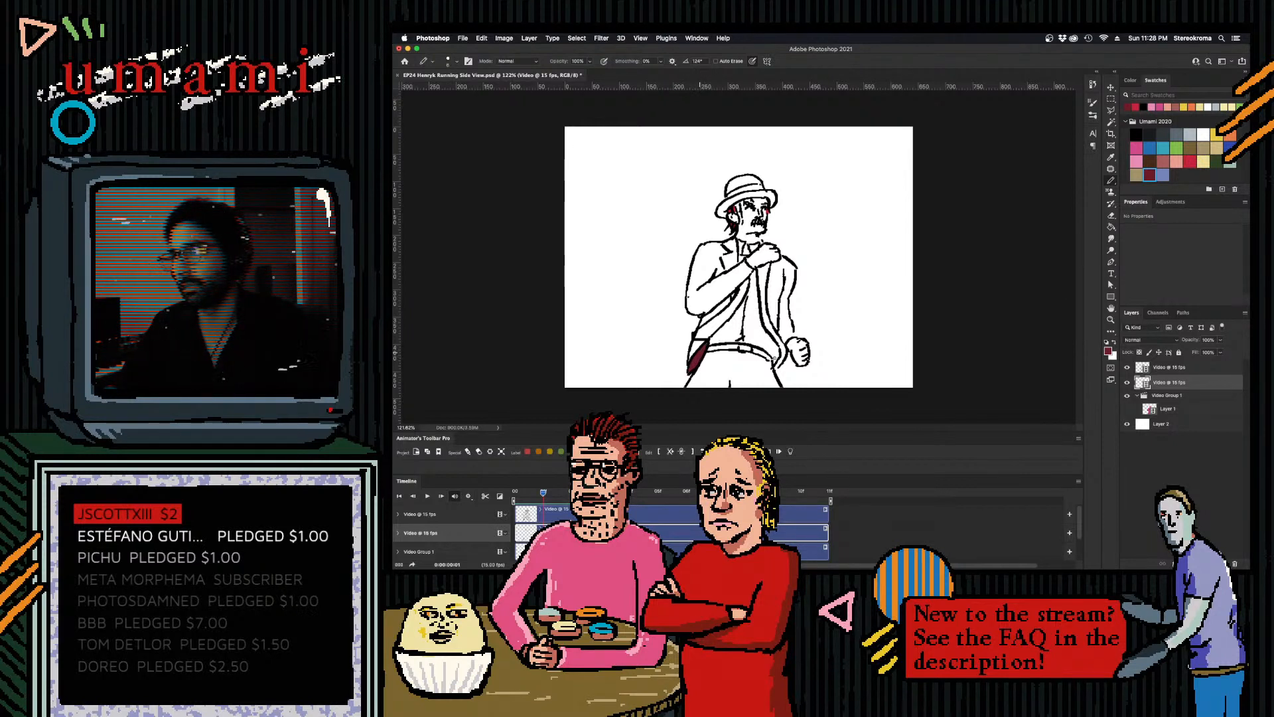
left_click_drag(778, 344, 771, 363)
key("super+z")
key("super+z")
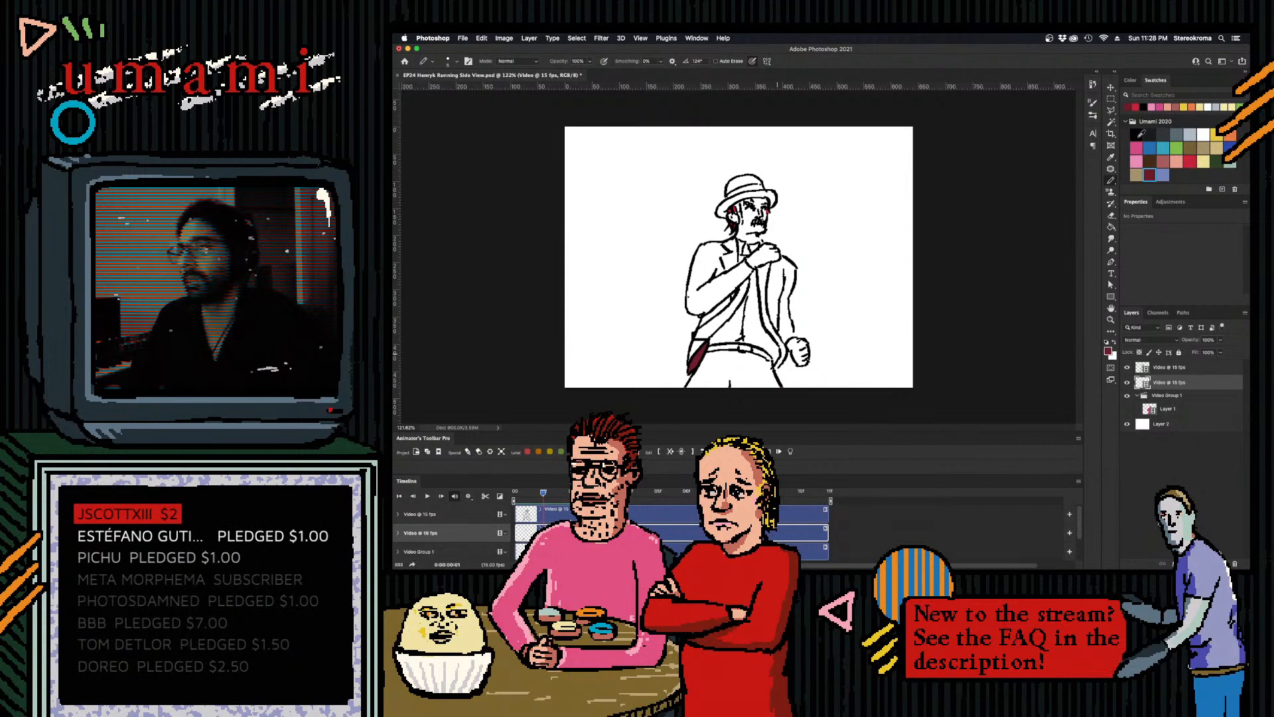
- Fill the bent arm's and the lowered arm's sleeves with dark pink, adjusting the pencil size for the edges
left_click(1137, 147)
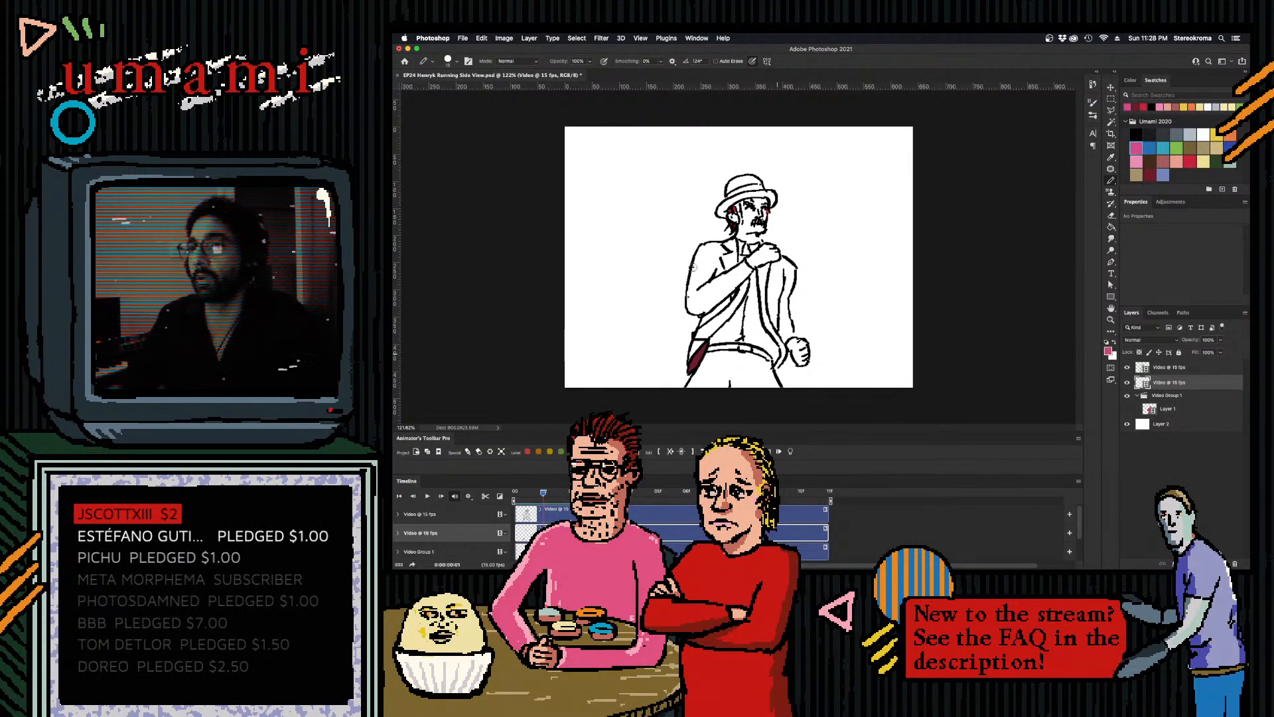
mouse_move(705, 259)
left_mouse_down()
mouse_move(727, 250)
mouse_move(704, 269)
mouse_move(694, 308)
mouse_move(735, 277)
mouse_move(717, 280)
mouse_move(726, 297)
mouse_move(742, 279)
left_mouse_up()
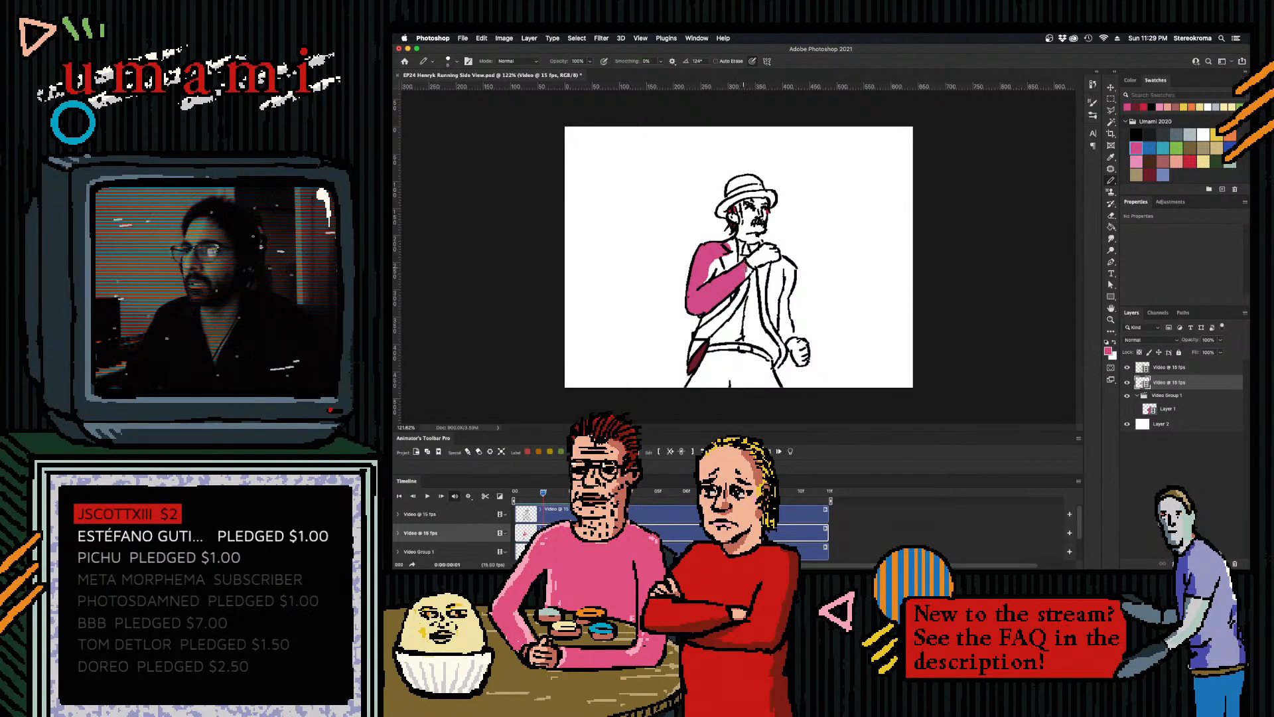
key("bracketright")
key("bracketright")
key("bracketright")
mouse_move(775, 272)
left_mouse_down()
mouse_move(784, 338)
mouse_move(783, 304)
mouse_move(789, 323)
left_mouse_up()
key("bracketleft")
key("bracketleft")
left_click_drag(790, 324, 794, 270)
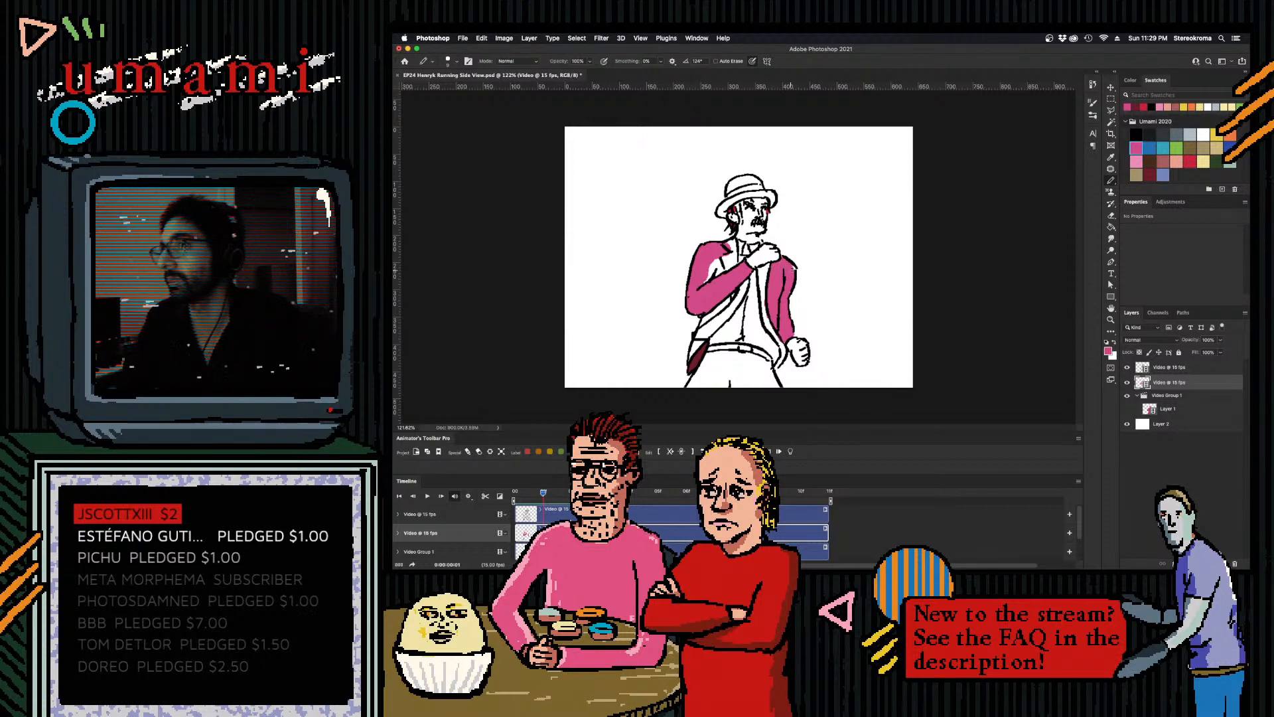
- Fill the jacket's chest and lapel above the bent arm with dark pink and edge the coat tail with a smaller pencil
key("bracketright")
key("bracketright")
mouse_move(718, 261)
left_mouse_down()
mouse_move(715, 276)
mouse_move(730, 245)
left_mouse_up()
key("bracketleft")
key("bracketleft")
key("bracketleft")
key("bracketleft")
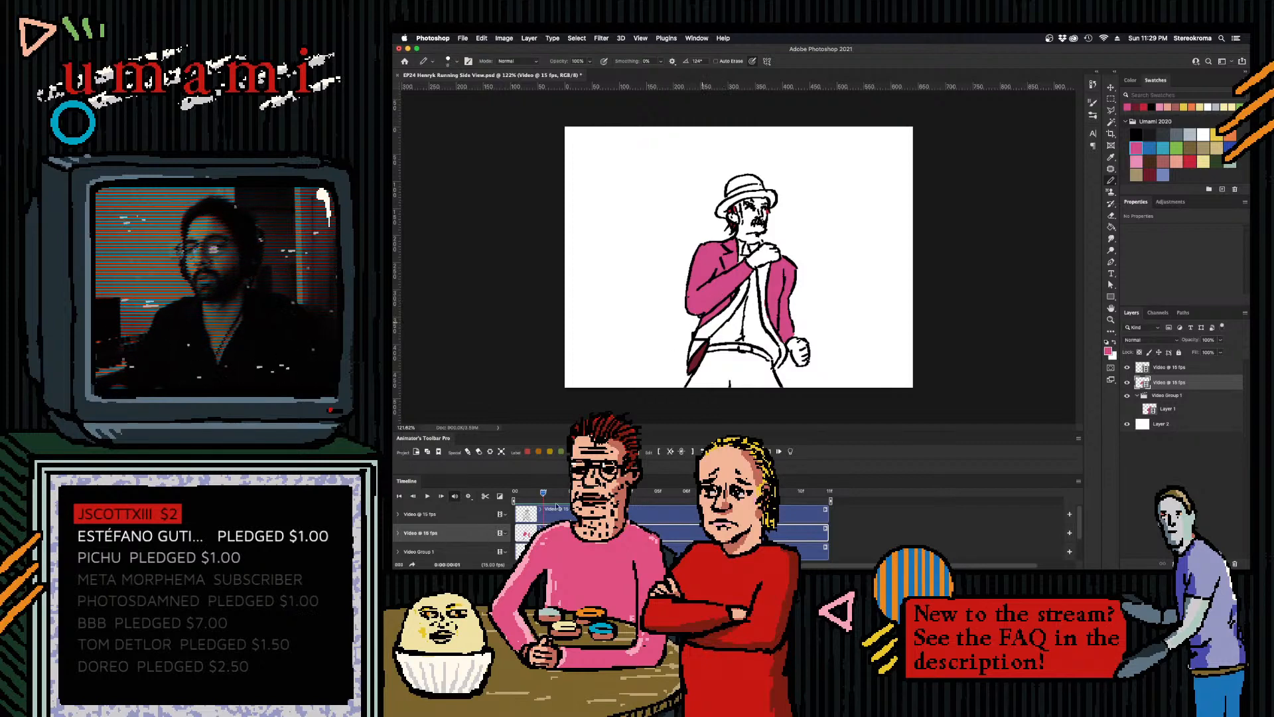
- Play the running animation from the start and compare the first frame with the second
left_click(517, 492)
key("space")
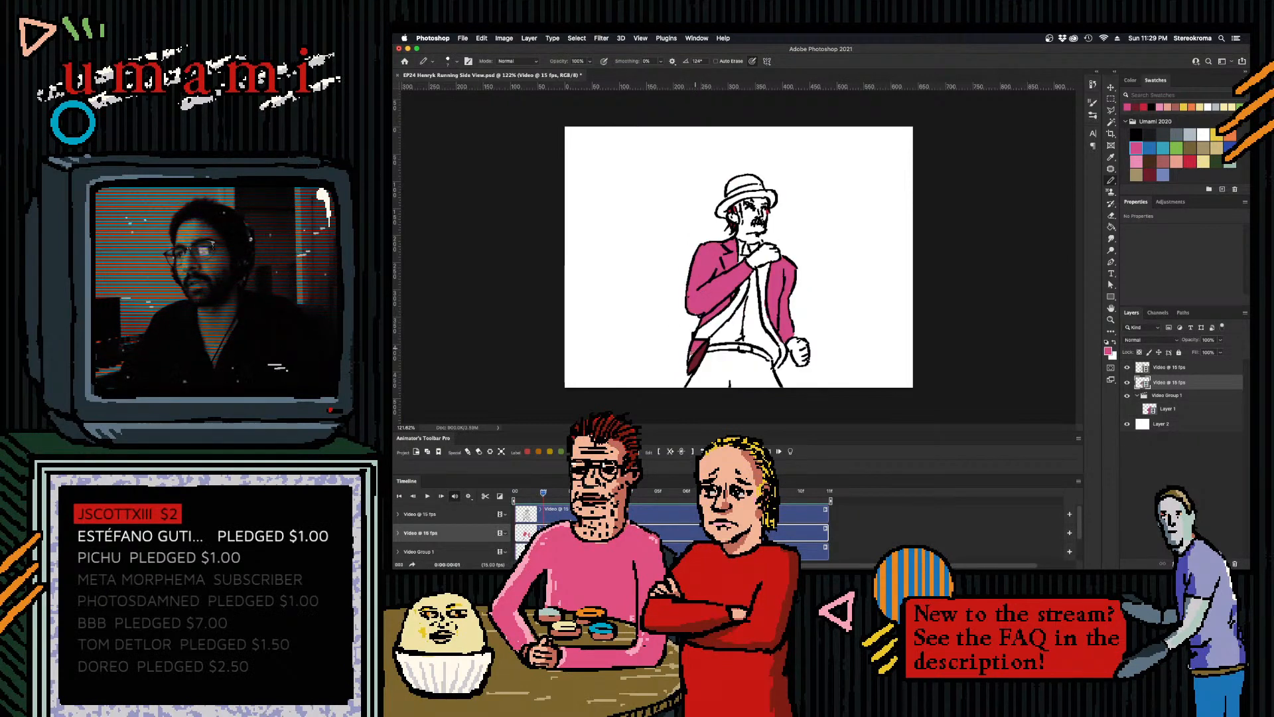
key("space")
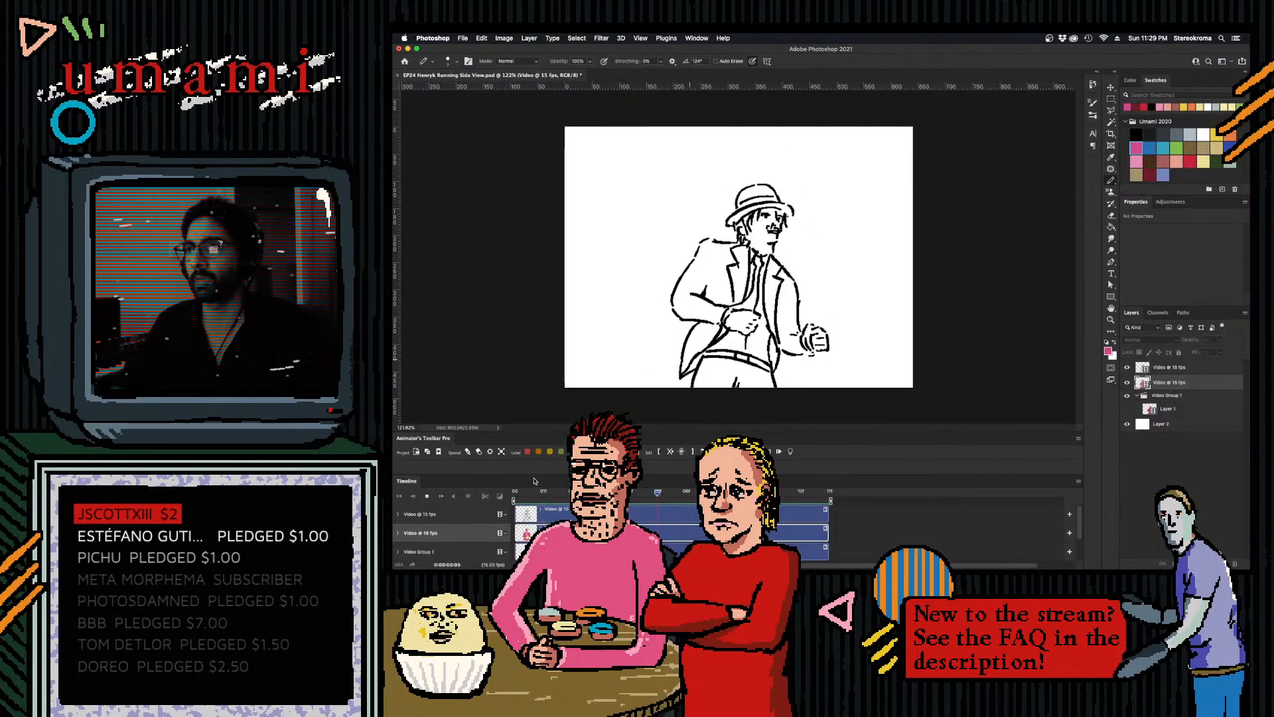
left_click(538, 489)
mouse_move(543, 493)
left_mouse_down()
mouse_move(563, 495)
mouse_move(495, 502)
mouse_move(571, 497)
mouse_move(535, 502)
left_mouse_up()
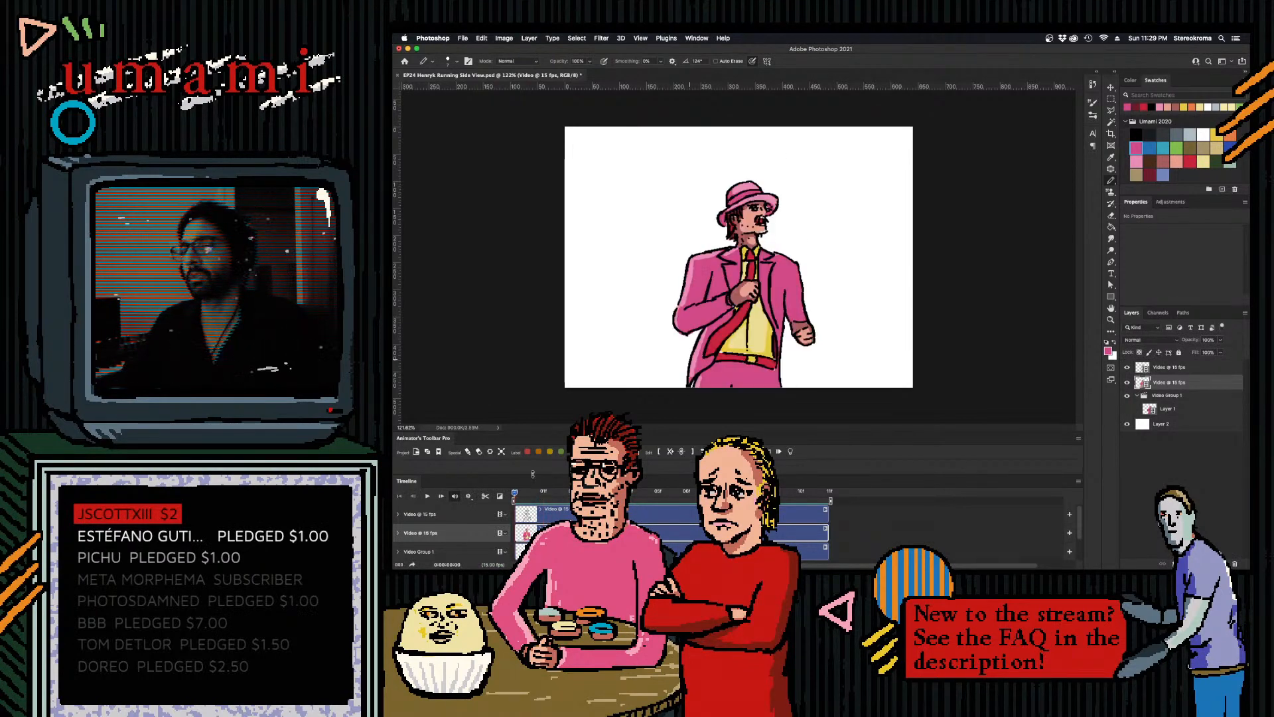
key("space")
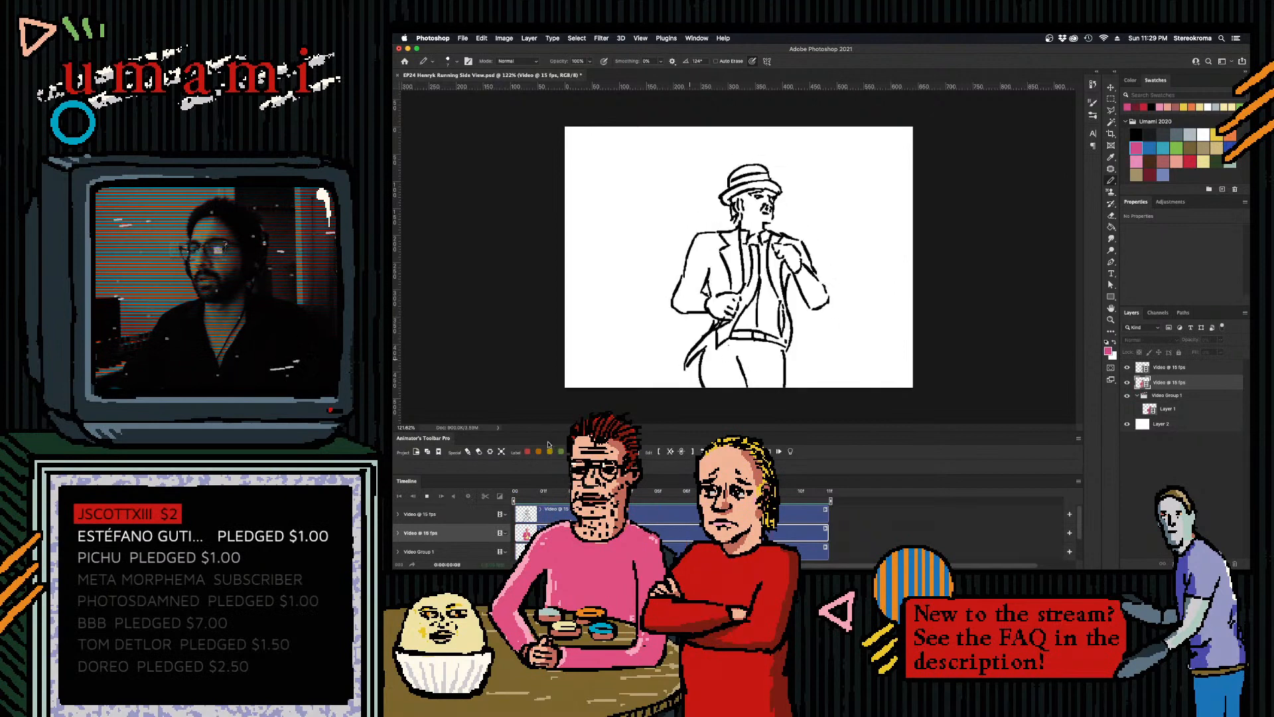
left_click(546, 492)
mouse_move(545, 492)
left_mouse_down()
mouse_move(516, 494)
mouse_move(545, 494)
left_mouse_up()
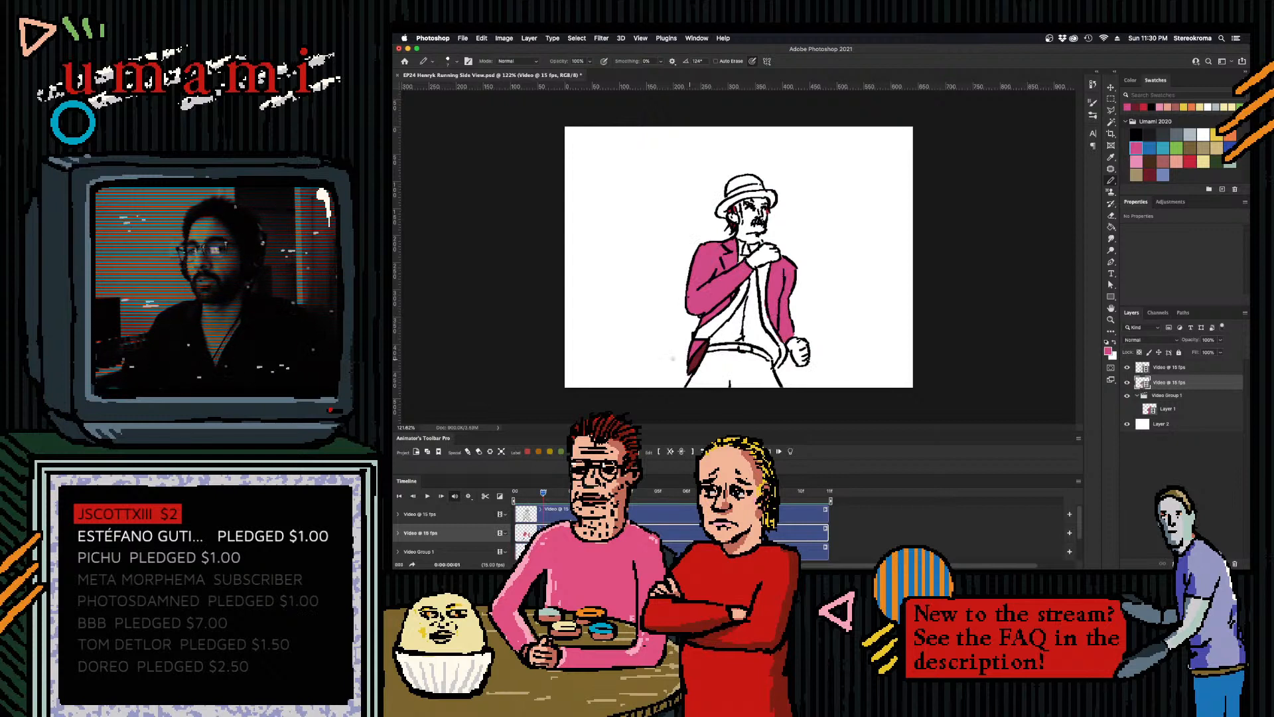
- Fill the jacket's open front edge beside the lowered arm with dark pink and paint the shirt collar yellow
left_click_drag(763, 276, 777, 367)
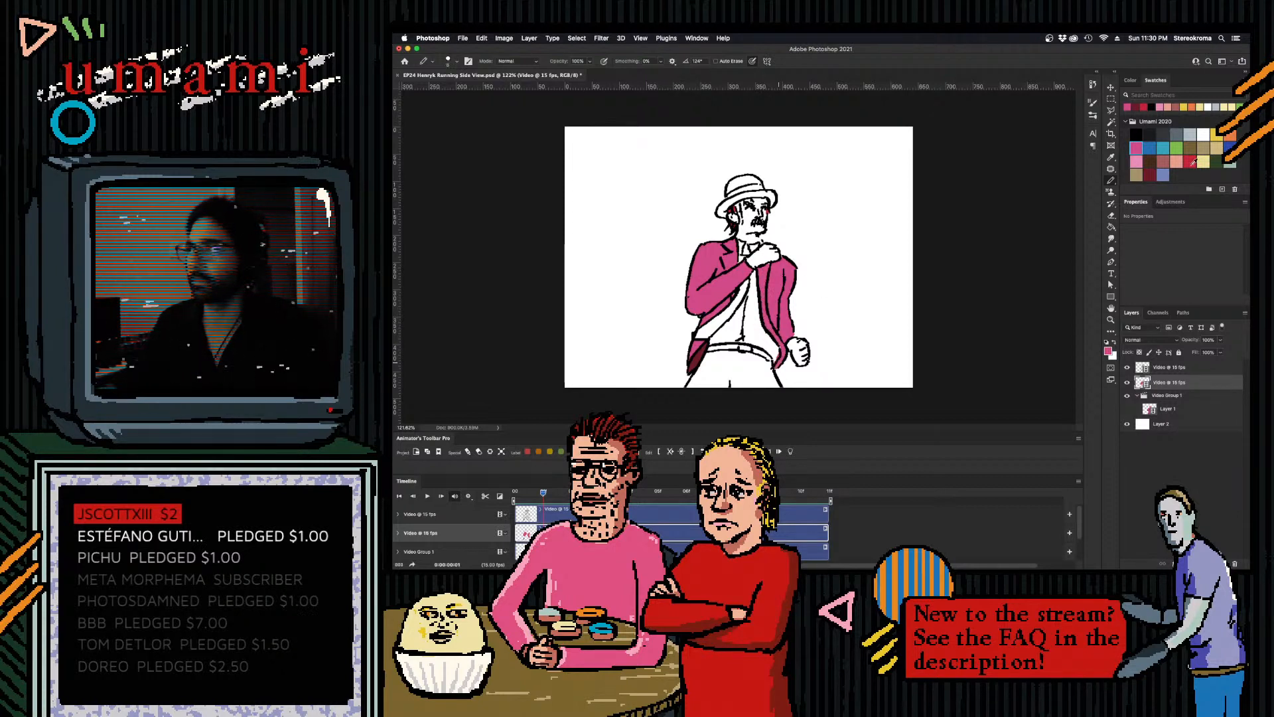
left_click(1216, 135)
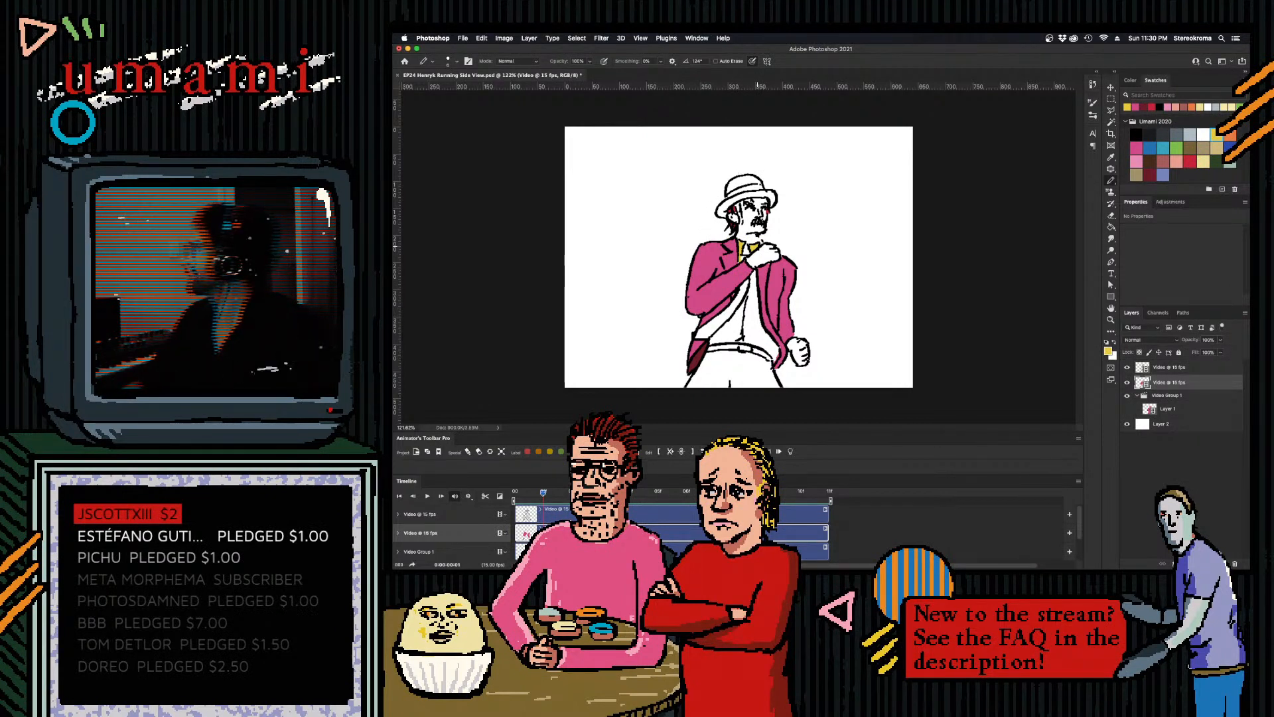
key("super+Tab")
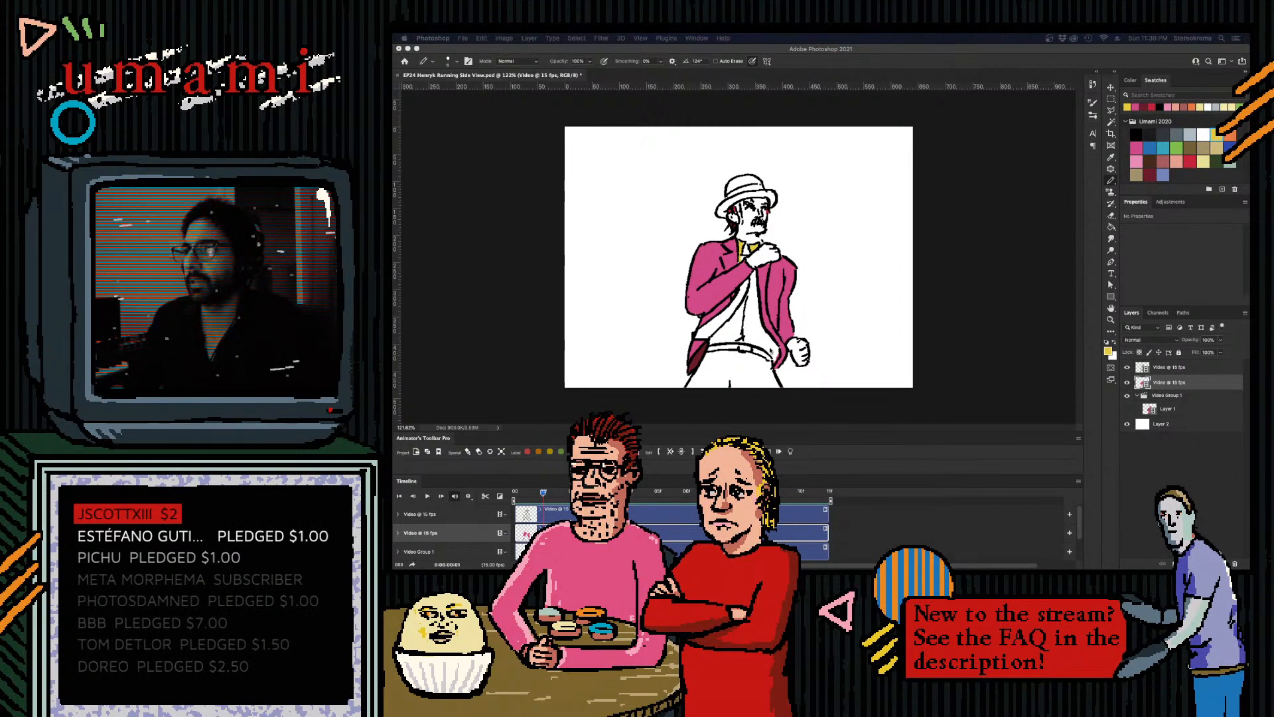
key("super+Tab")
left_click(1151, 174)
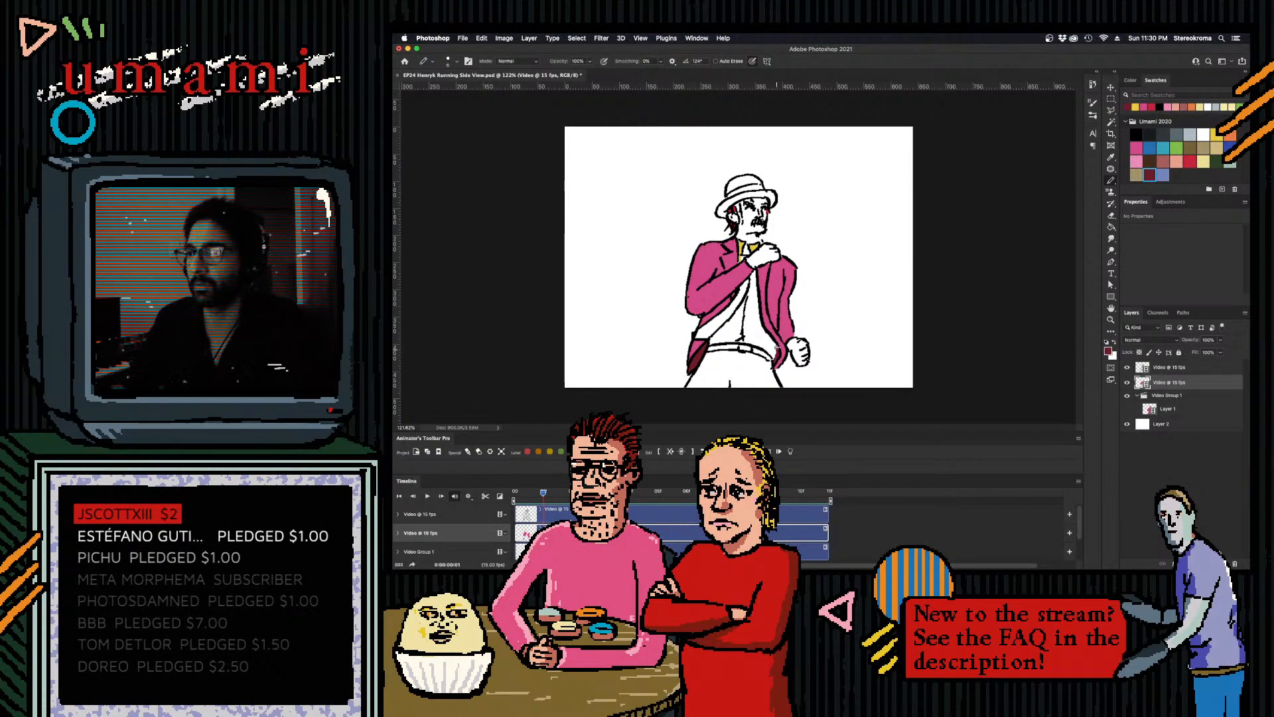
left_click(1136, 134)
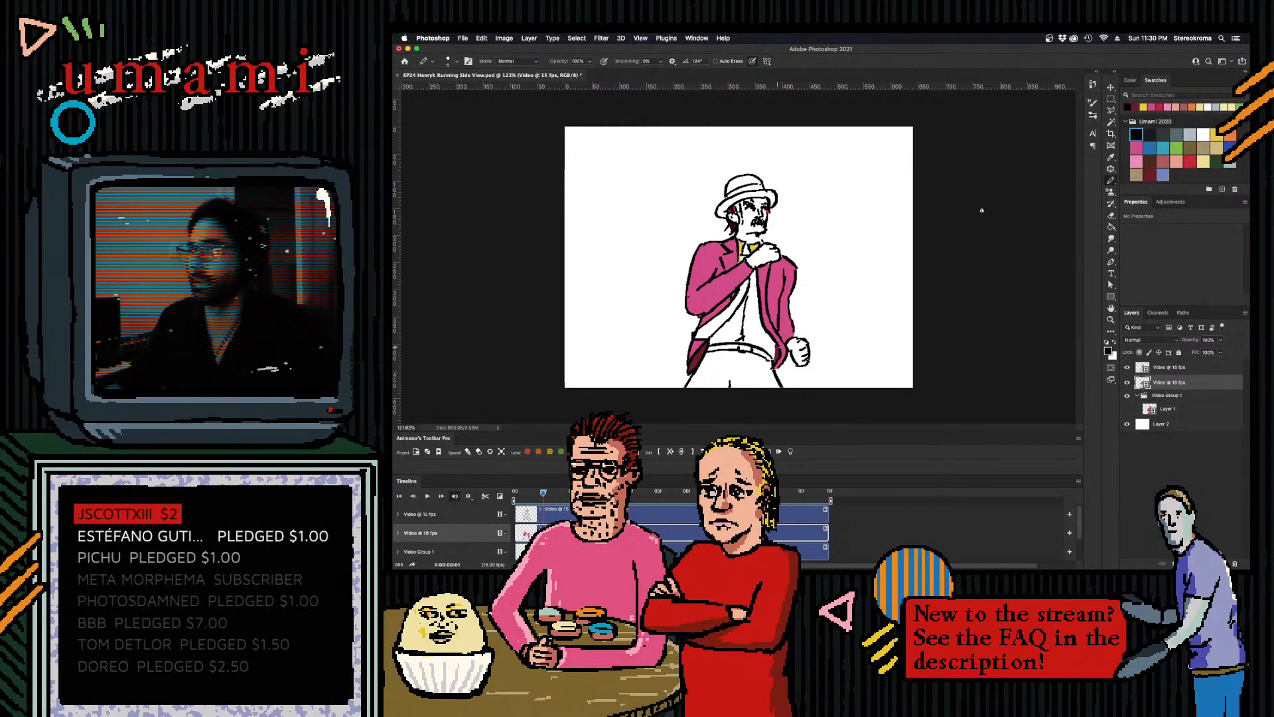
key("alt+bracketright")
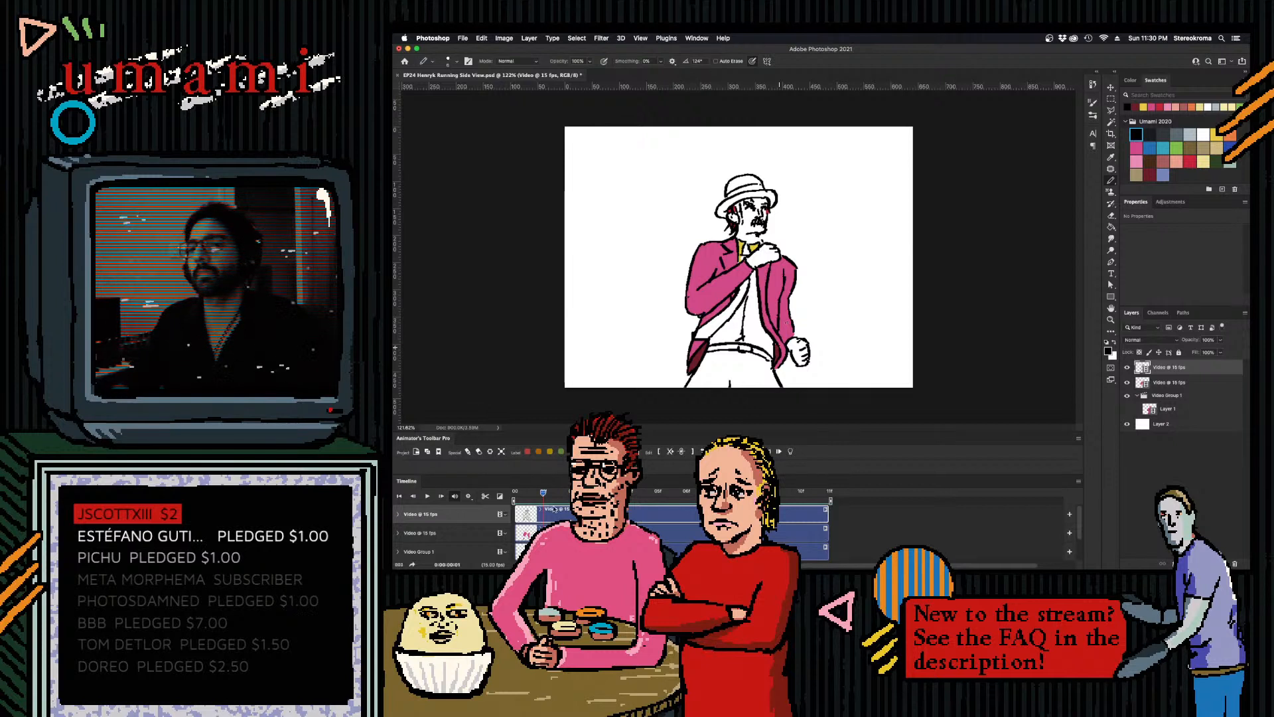
key("alt+bracketleft")
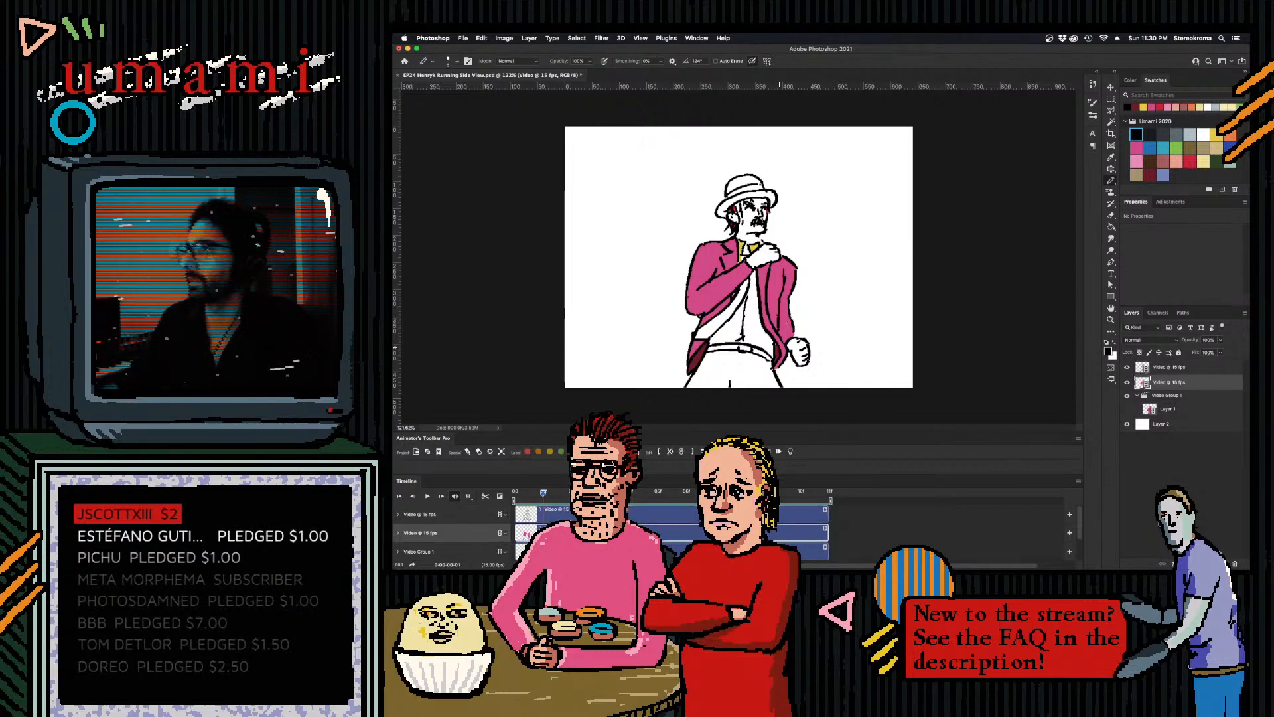
- Fill the shirt beneath the open jacket with yellow, adjusting the pencil size to reach its edges
left_click(1217, 135)
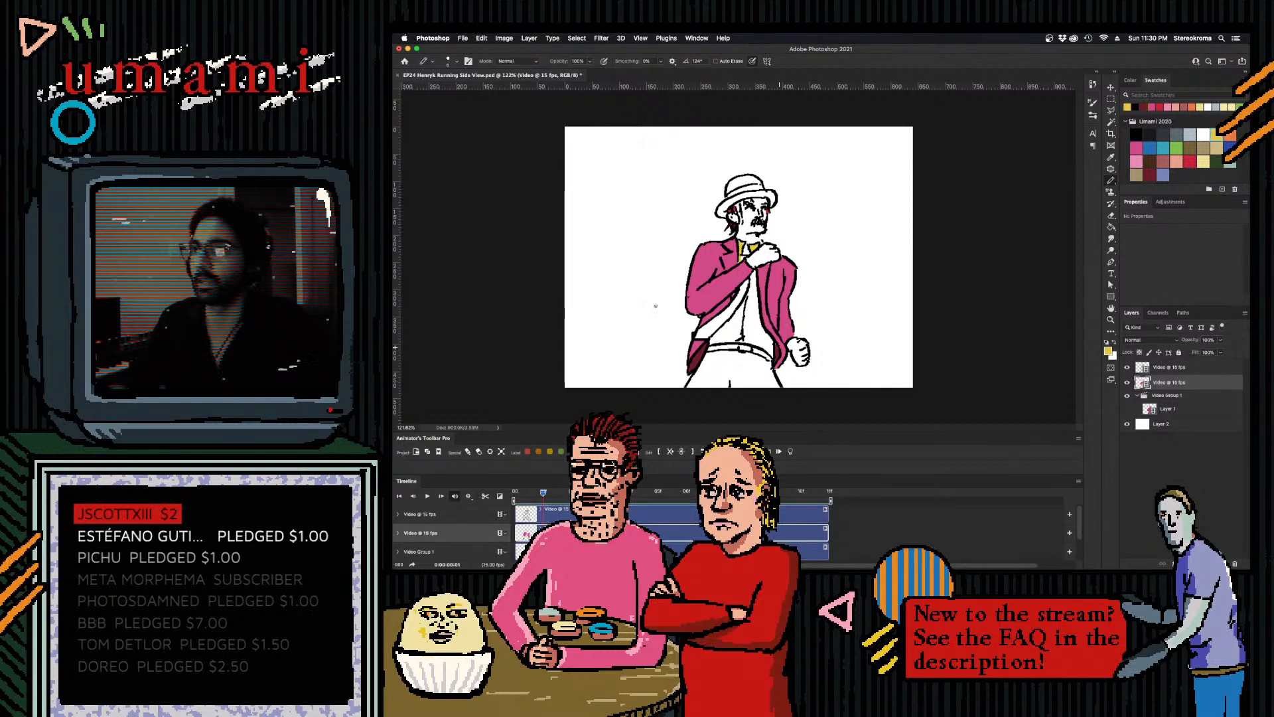
mouse_move(723, 332)
left_mouse_down()
mouse_move(714, 340)
mouse_move(771, 349)
mouse_move(757, 323)
mouse_move(726, 333)
mouse_move(746, 302)
mouse_move(757, 312)
mouse_move(756, 279)
mouse_move(755, 292)
left_mouse_up()
key("bracketright")
key("bracketright")
key("bracketright")
key("bracketleft")
key("bracketleft")
key("bracketleft")
key("bracketleft")
key("bracketleft")
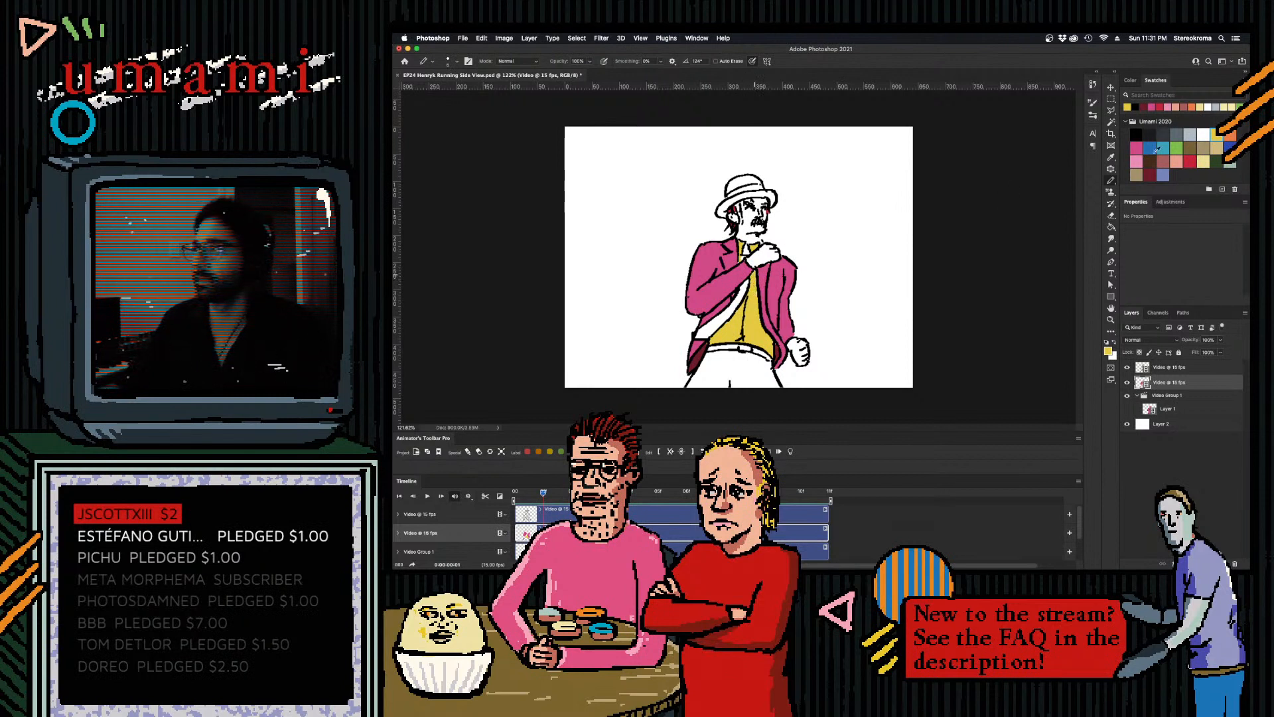
- Paint pale yellow highlights over the shirt front, undoing the first stroke and reducing the pencil size
left_click(1203, 162)
key("bracketright")
key("bracketright")
key("bracketright")
key("bracketright")
key("bracketright")
key("bracketright")
key("bracketright")
mouse_move(752, 301)
left_mouse_down()
mouse_move(755, 331)
mouse_move(730, 330)
mouse_move(767, 327)
mouse_move(764, 340)
mouse_move(763, 315)
mouse_move(710, 331)
mouse_move(759, 325)
left_mouse_up()
key("super+z")
key("bracketleft")
key("bracketleft")
key("bracketleft")
key("bracketleft")
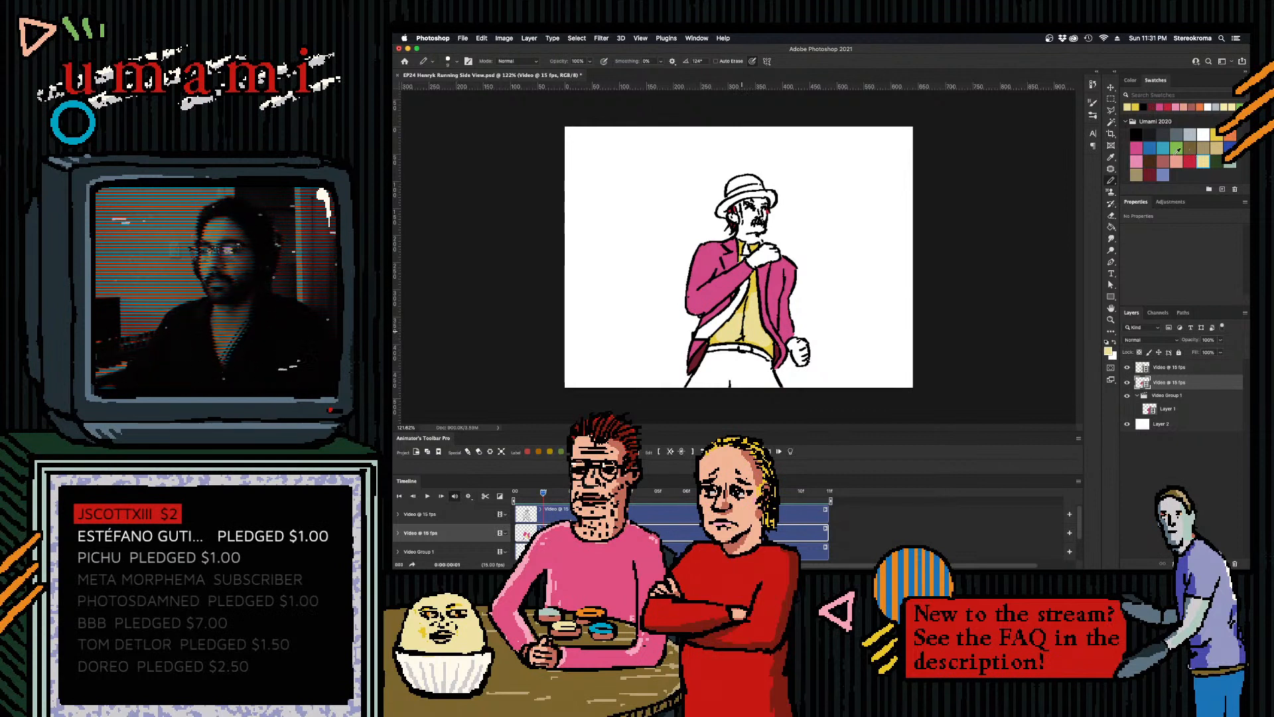
- Paint the jacket's diagonal inner lining below the bent arm and the tie red
left_click(1192, 160)
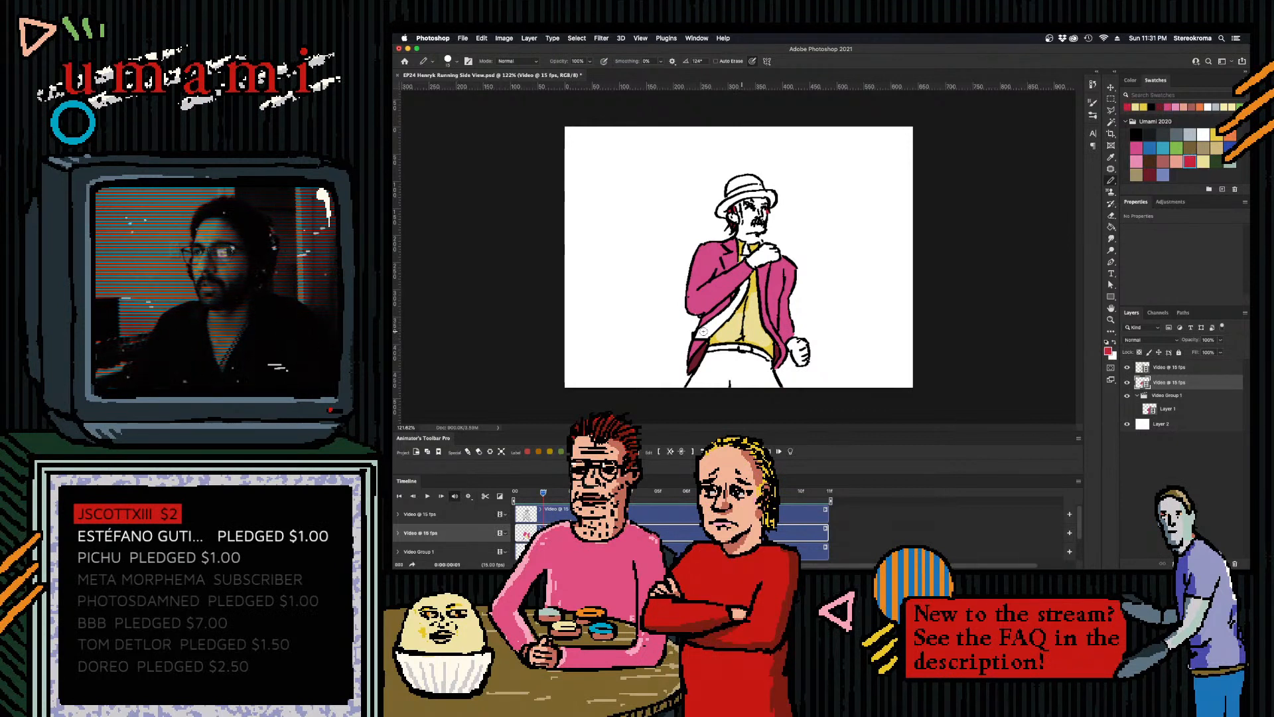
mouse_move(716, 321)
left_mouse_down()
mouse_move(695, 336)
mouse_move(741, 299)
mouse_move(729, 314)
mouse_move(746, 247)
left_mouse_up()
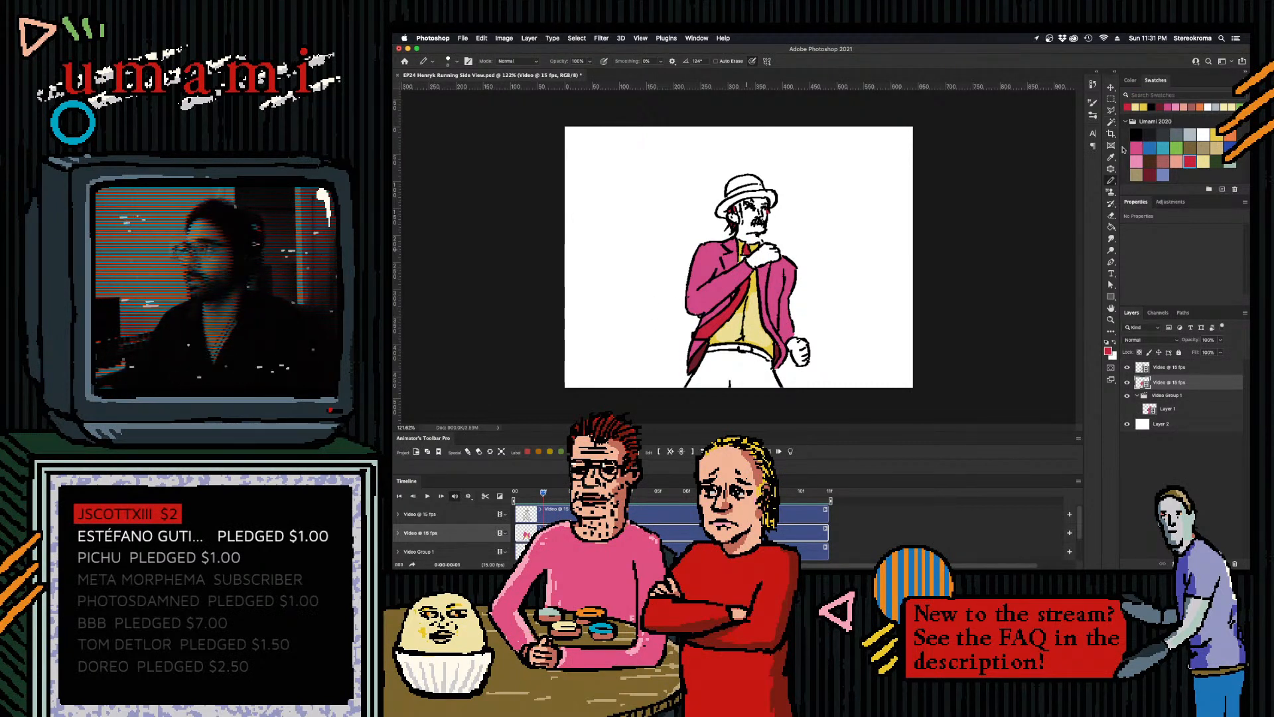
- Scrub between the first and second frames to compare their colouring, checking the line art and colour layers
mouse_move(545, 494)
left_mouse_down()
mouse_move(513, 491)
mouse_move(569, 494)
mouse_move(547, 492)
left_mouse_up()
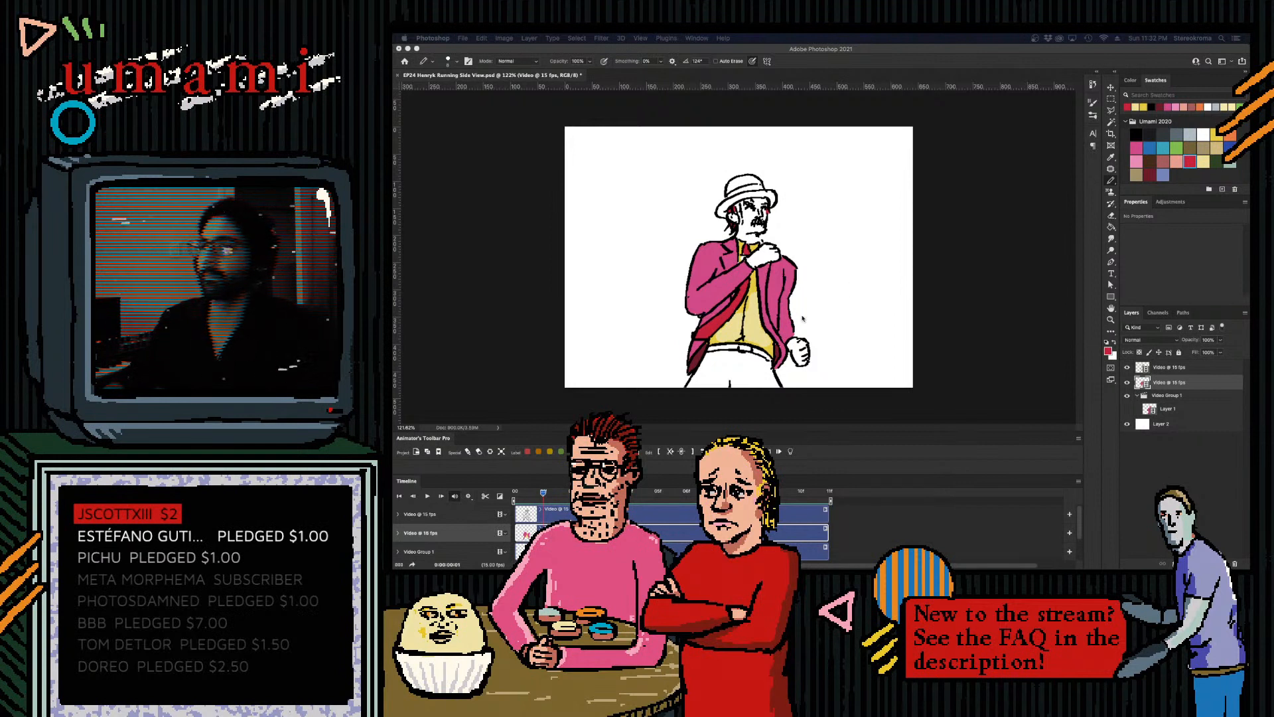
mouse_move(544, 493)
left_mouse_down()
mouse_move(521, 495)
mouse_move(545, 491)
left_mouse_up()
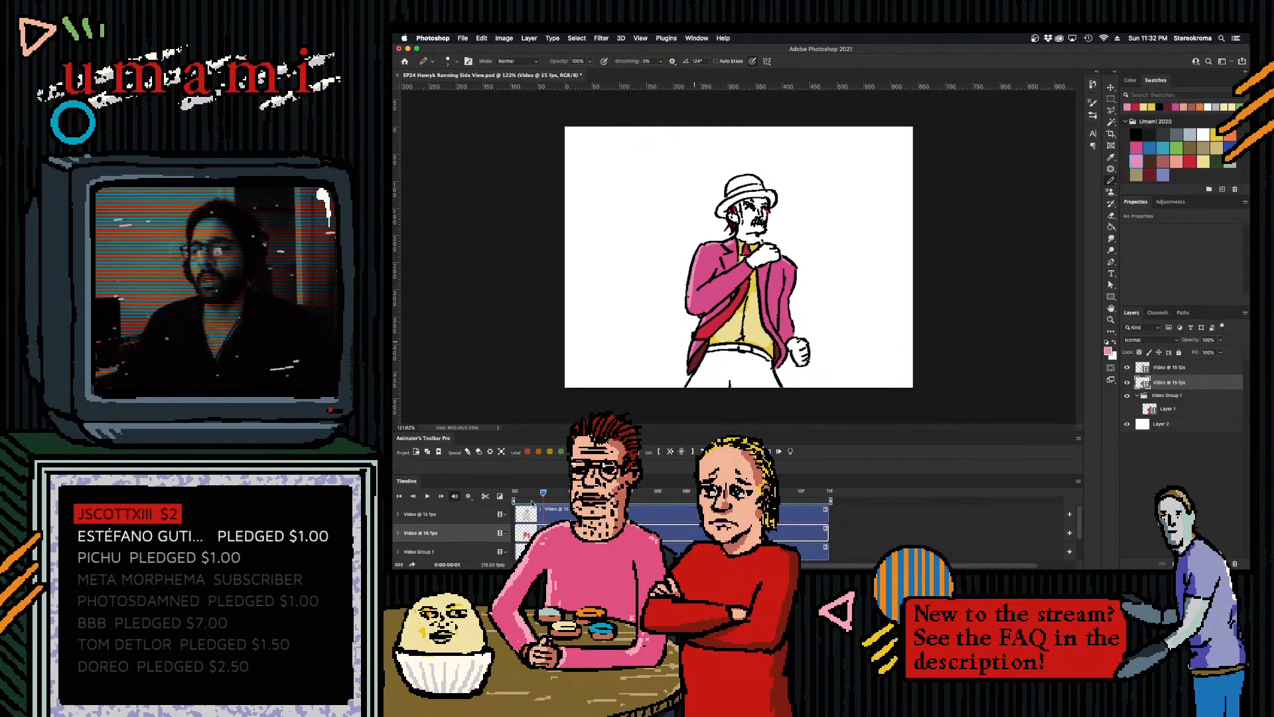
left_click_drag(546, 495, 517, 495)
left_click_drag(517, 496, 548, 490)
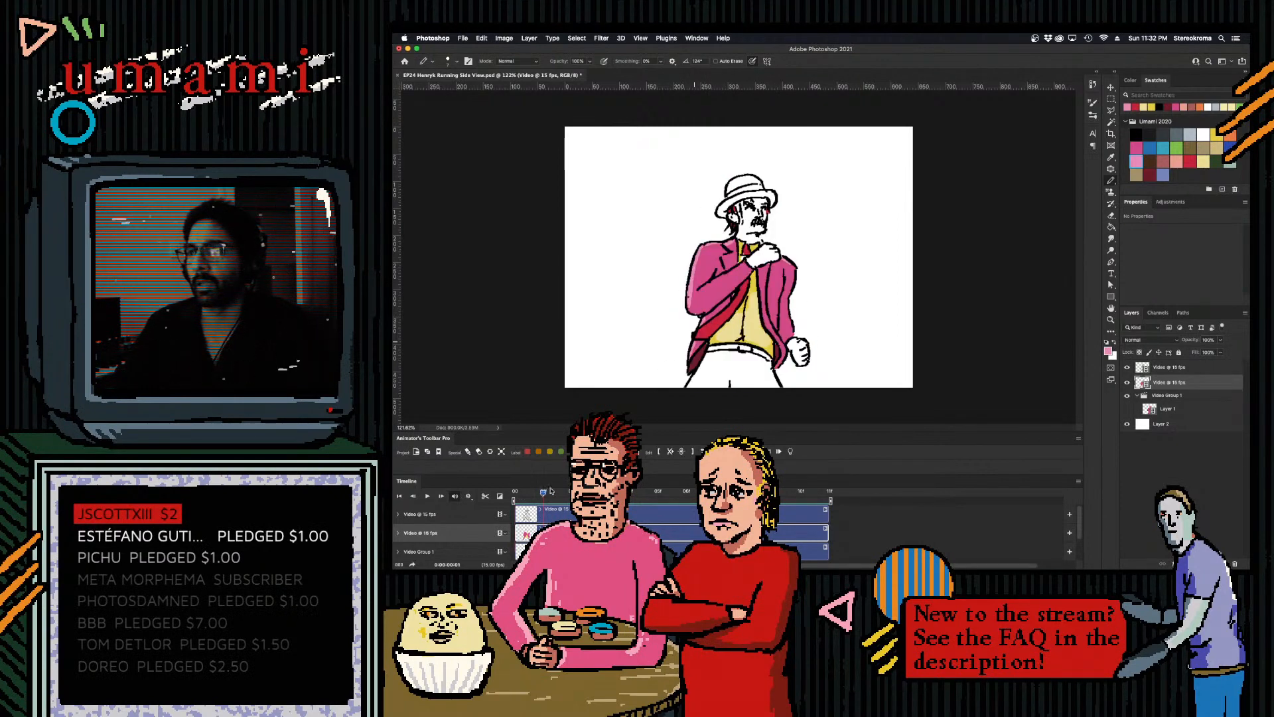
key("alt+bracketright")
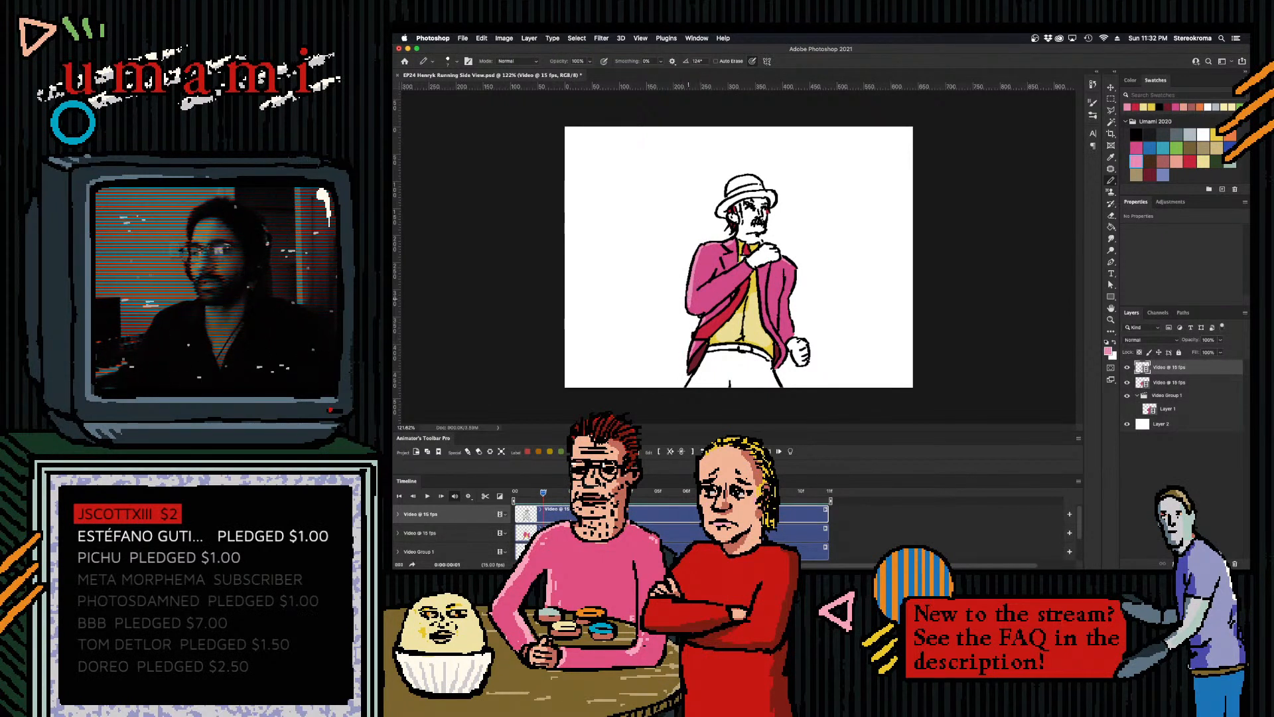
key("alt+bracketleft")
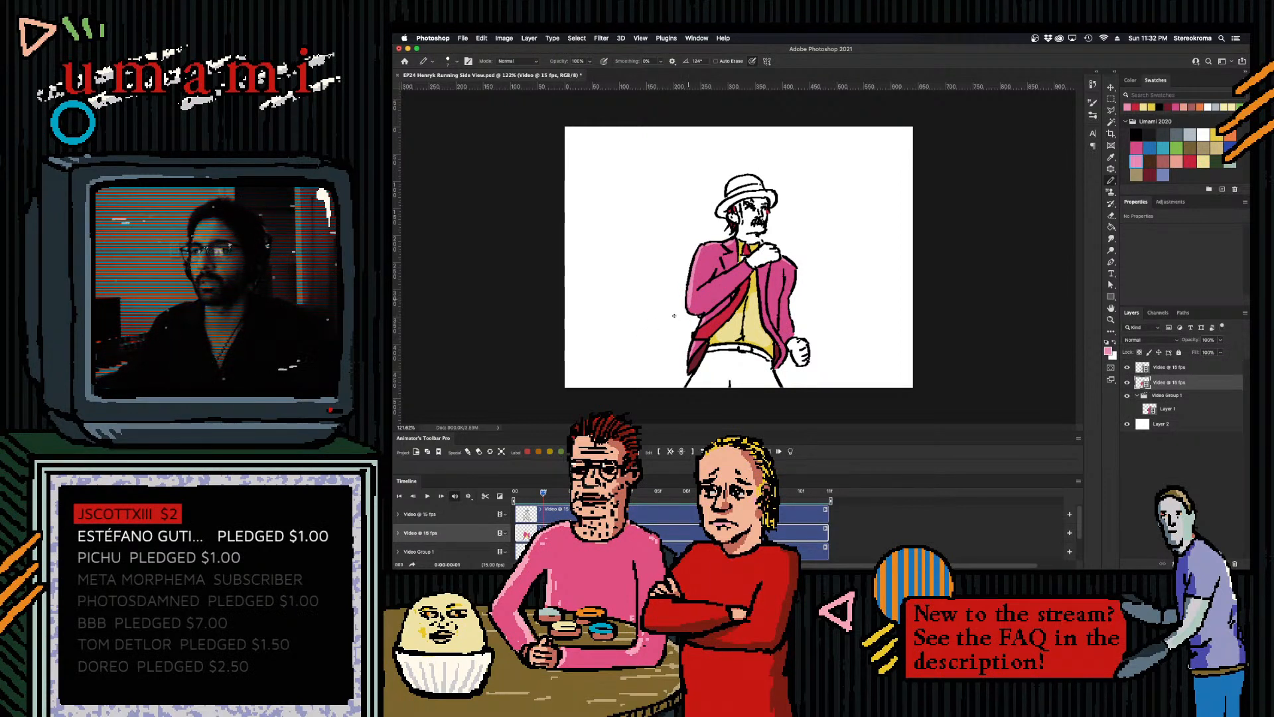
key("alt+bracketright")
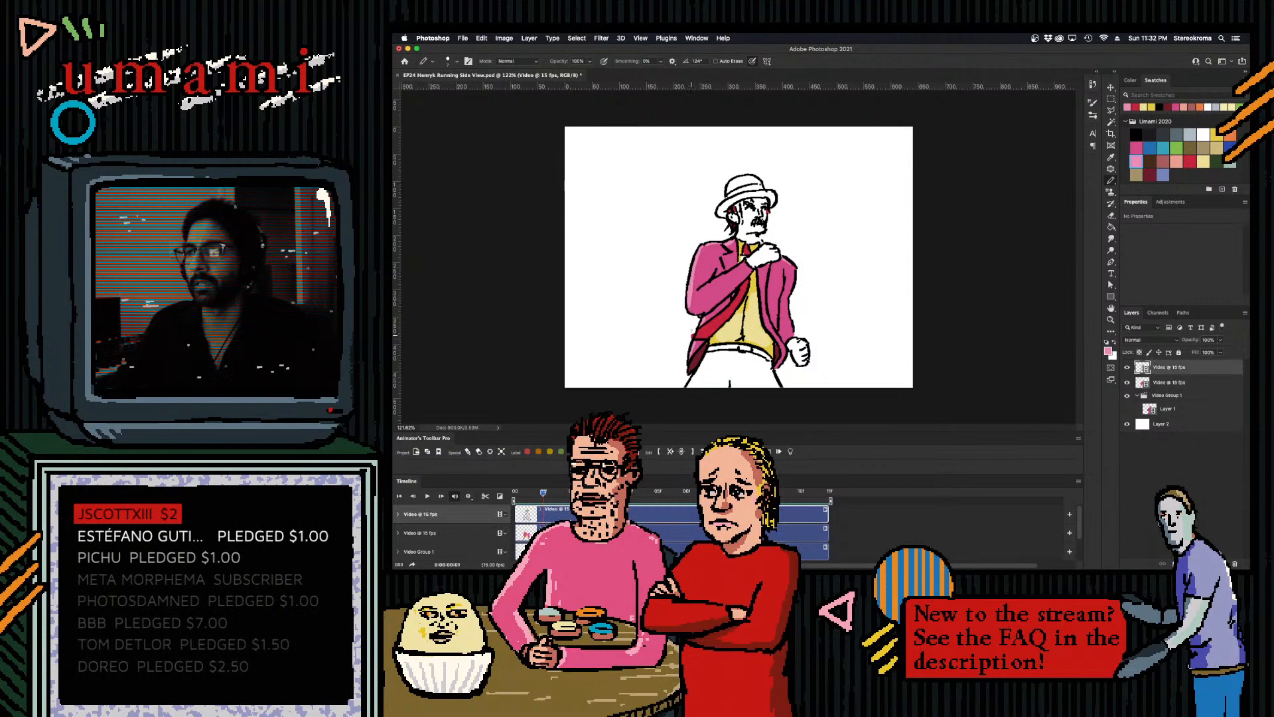
key("alt+bracketleft")
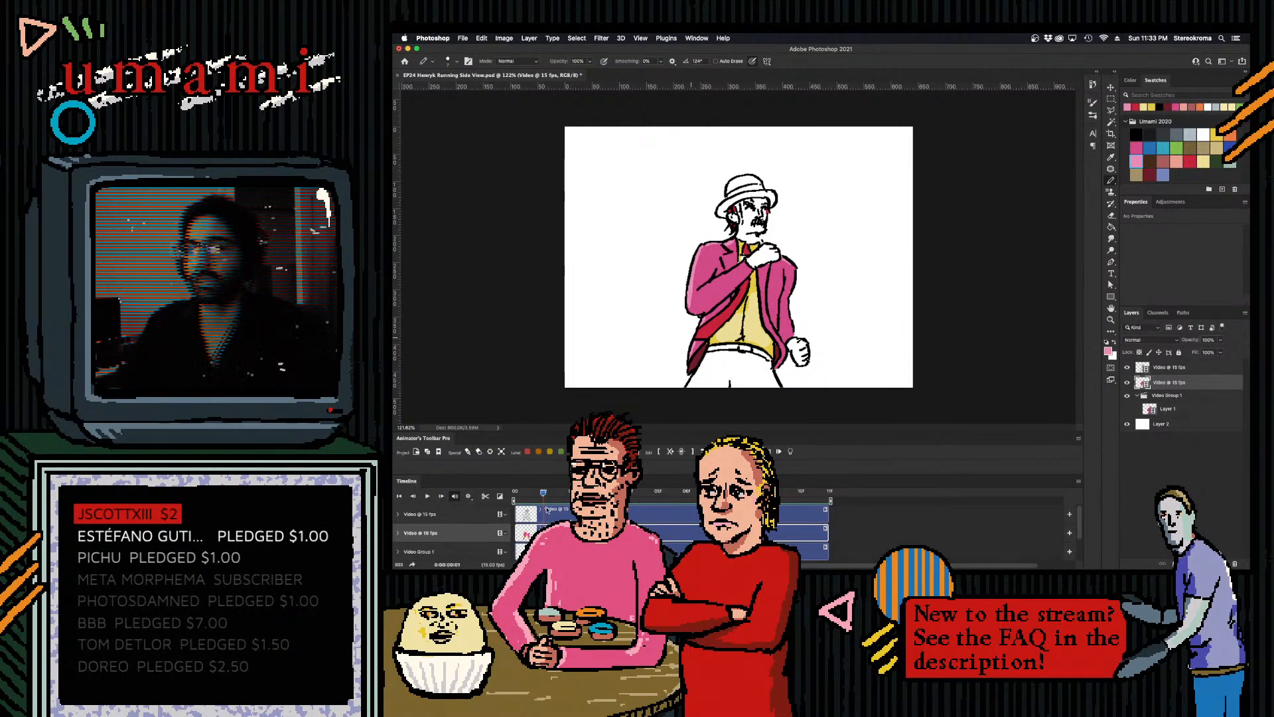
key("alt+bracketright")
left_click_drag(515, 499, 544, 494)
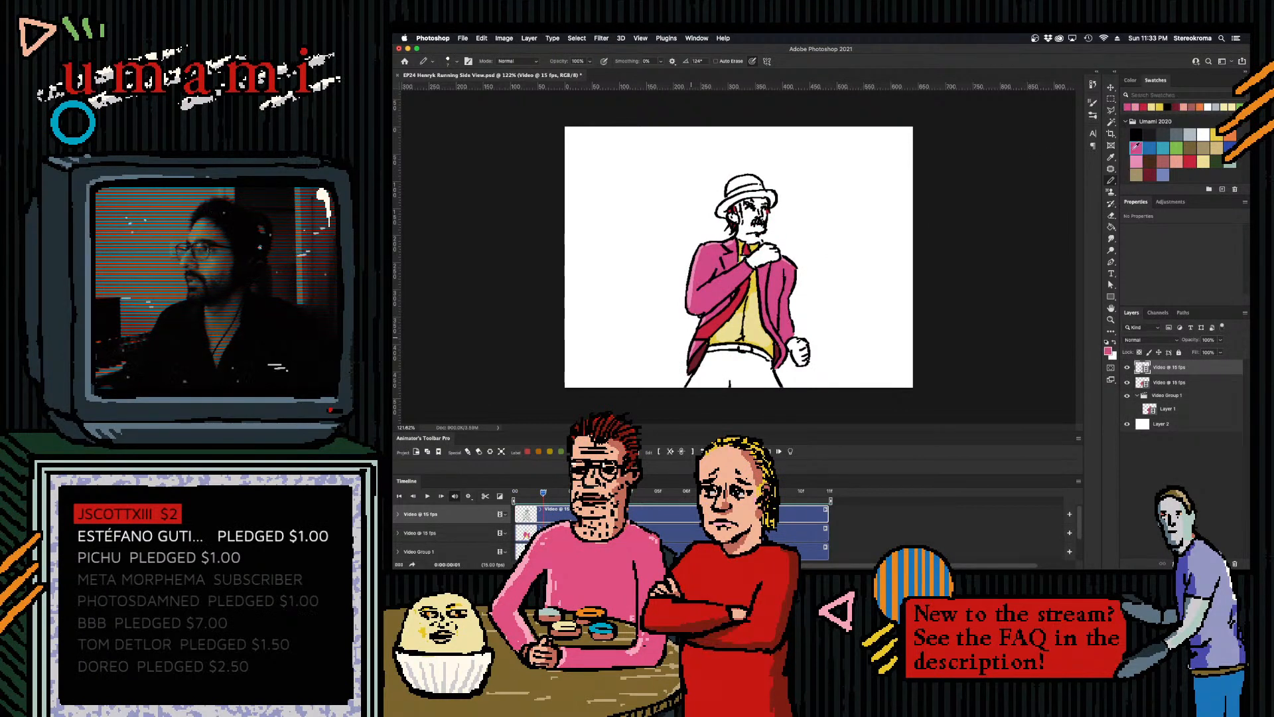
left_click_drag(728, 195, 761, 188)
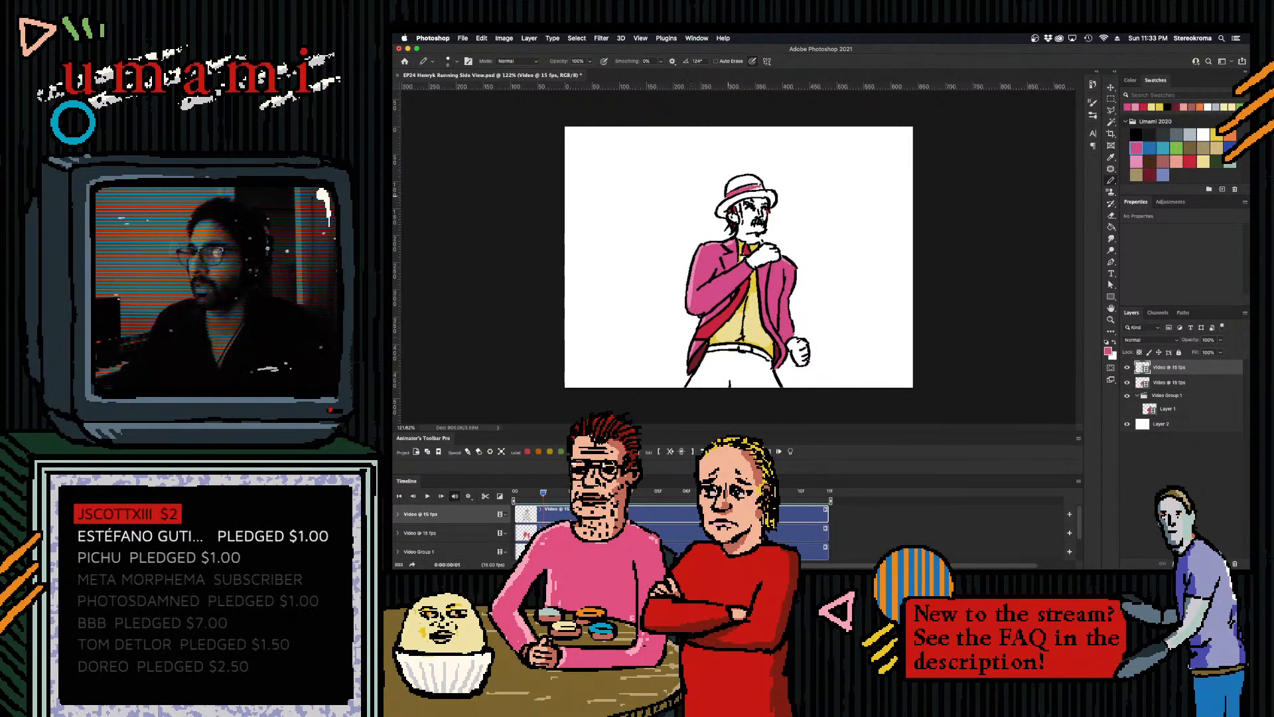
key("super+z")
key("alt+[")
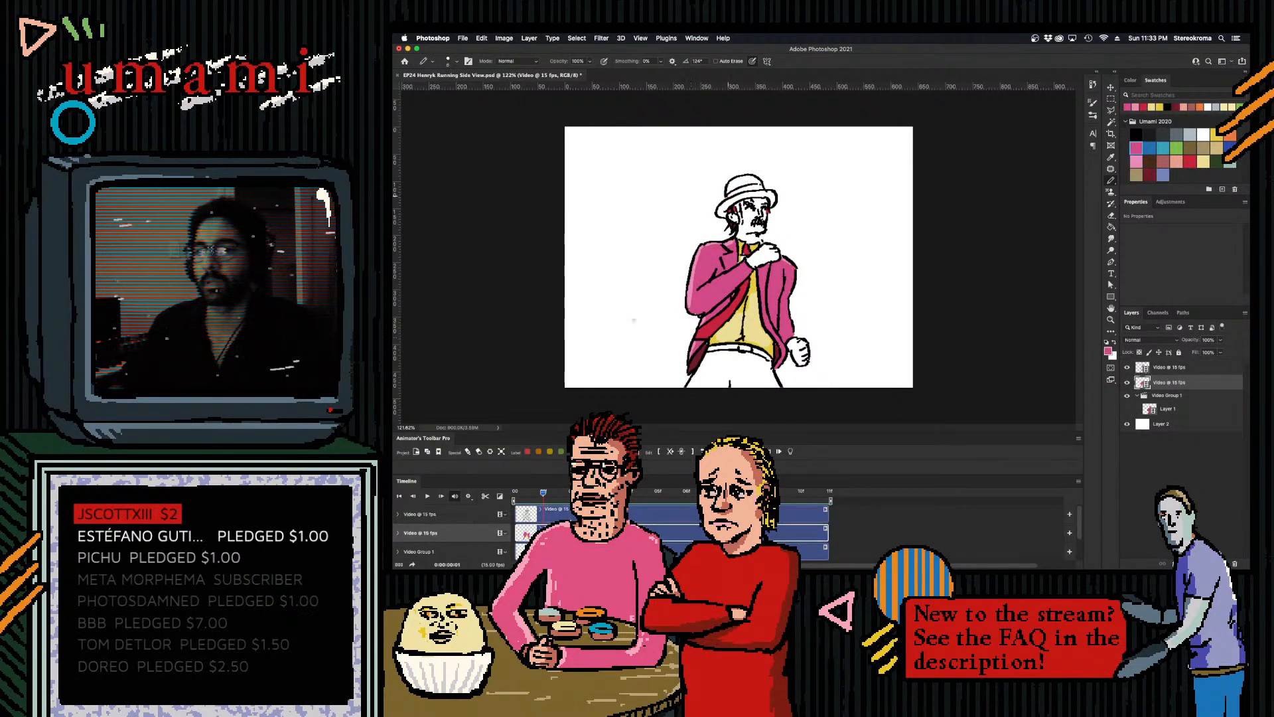
- Paint the hat band dark pink and the hat's brim and crown light pink on the colour layer
left_click_drag(729, 196, 756, 186)
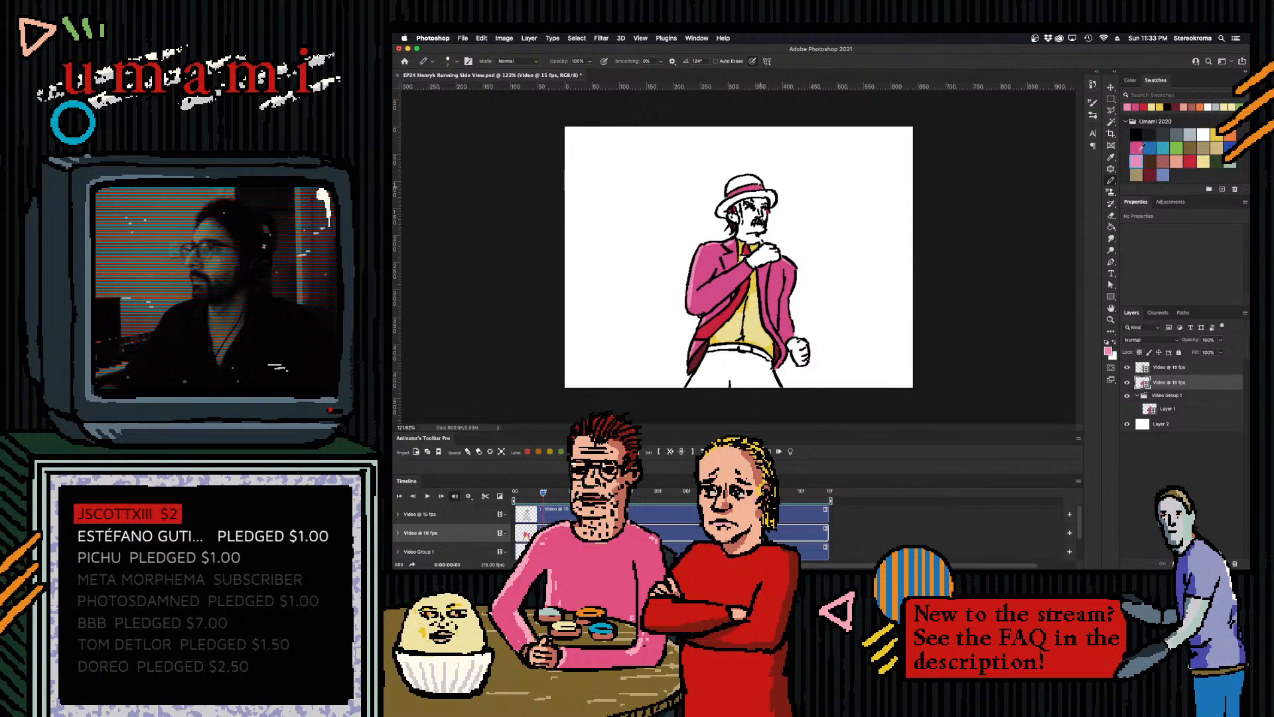
left_click_drag(725, 211, 762, 198)
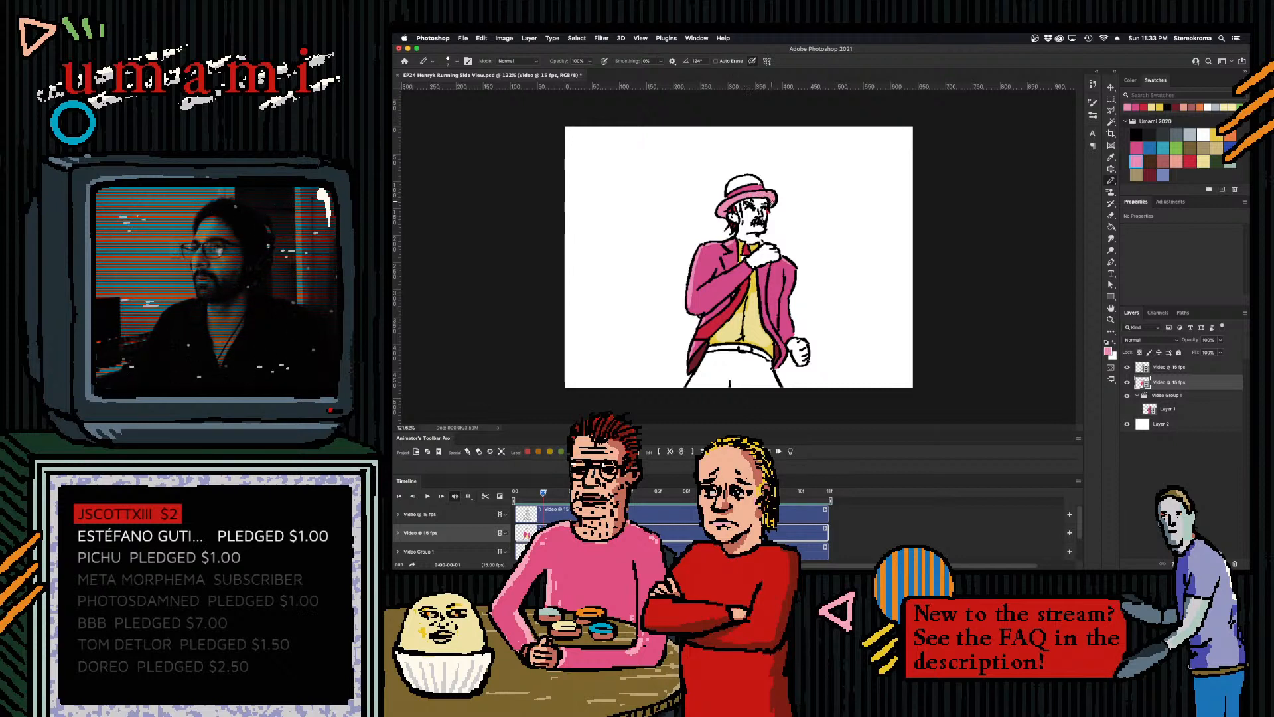
left_click_drag(734, 183, 754, 181)
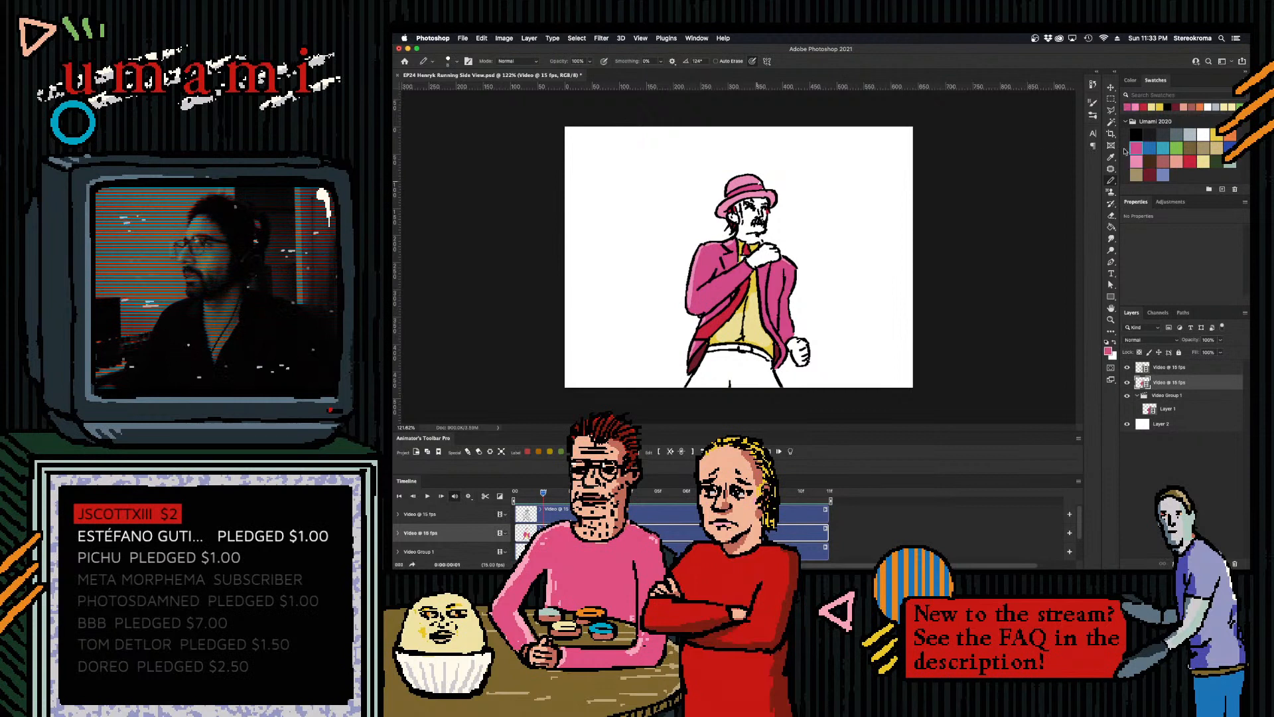
- Recolour the hat's crown and brim dark pink with the Paint Bucket, limiting the fill to contiguous areas
key("g")
left_click(753, 181)
key("super+z")
left_click(704, 60)
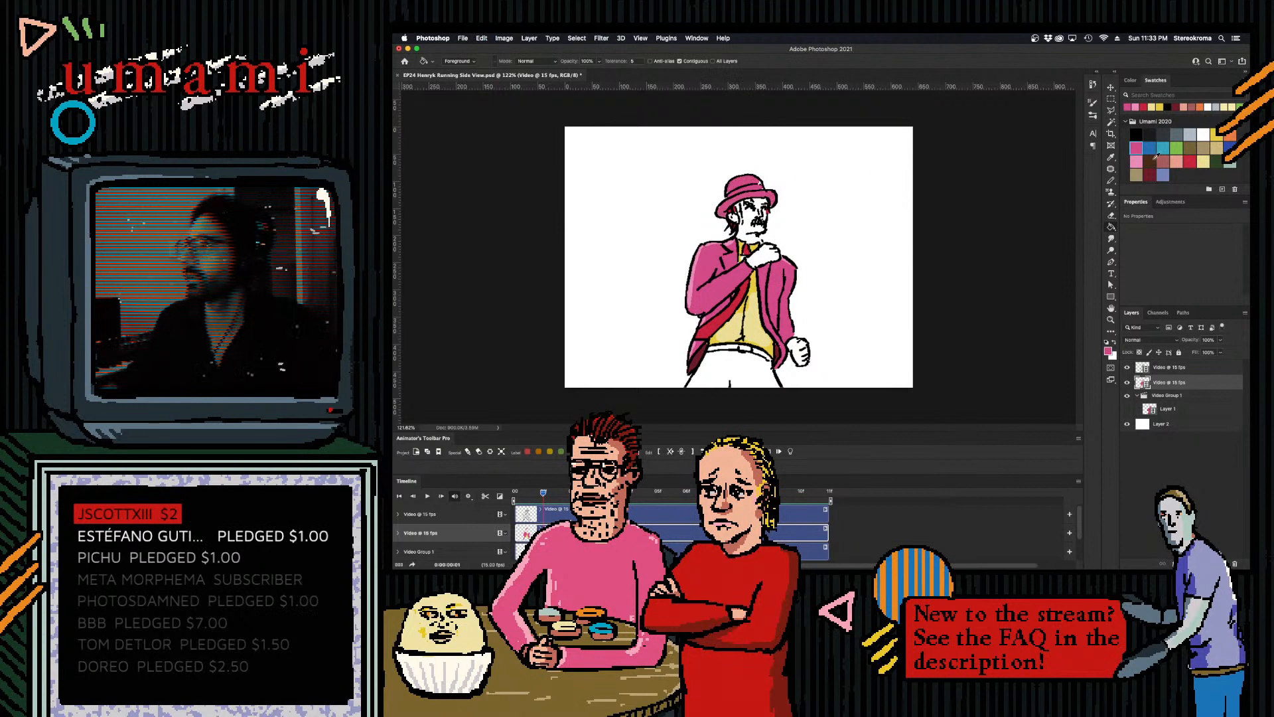
- Paint both fists reddish brown with the pencil and add lighter skin highlights, checking against the neighbouring frame
key("b")
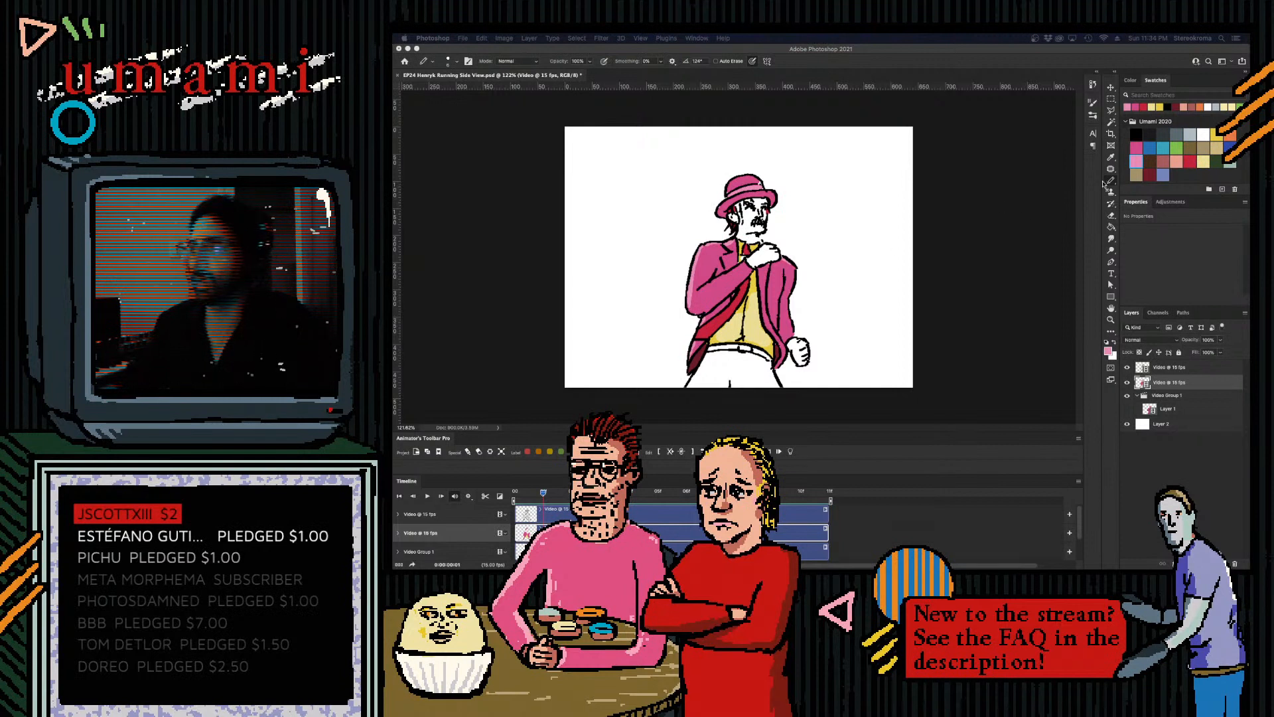
left_click(1163, 163)
left_click_drag(759, 261, 763, 251)
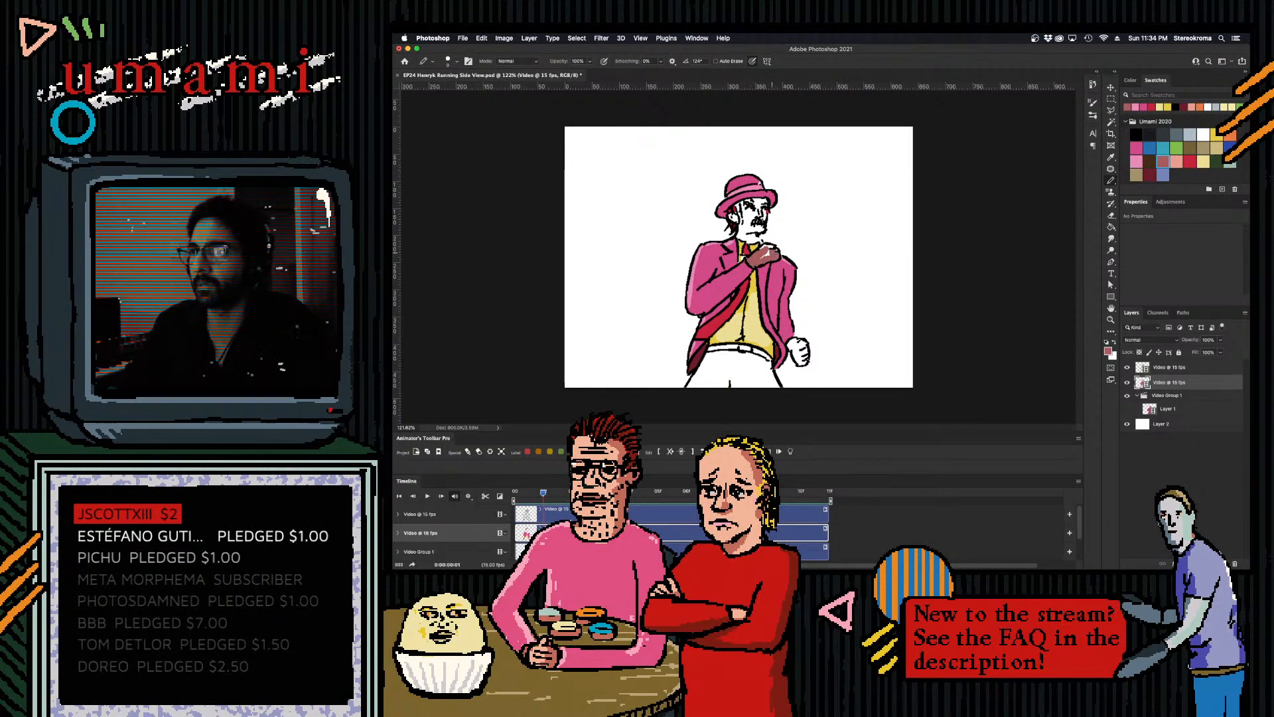
left_click_drag(763, 249, 772, 248)
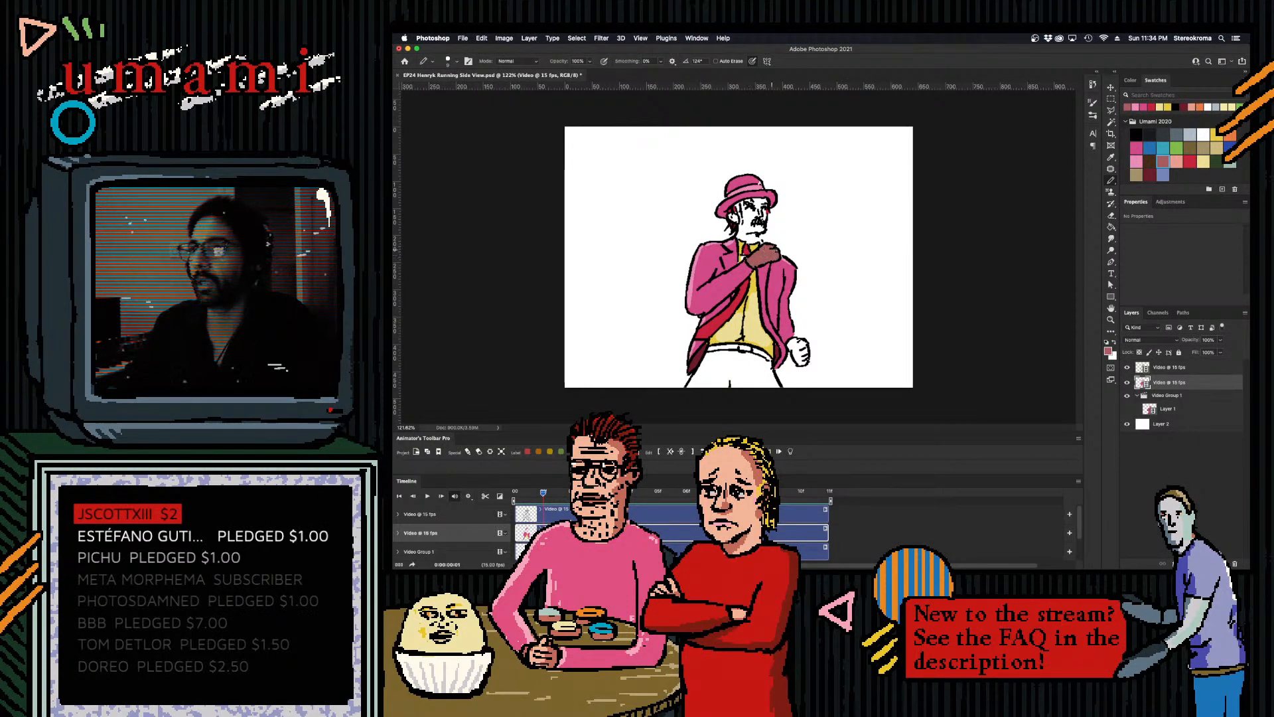
left_click_drag(799, 349, 797, 359)
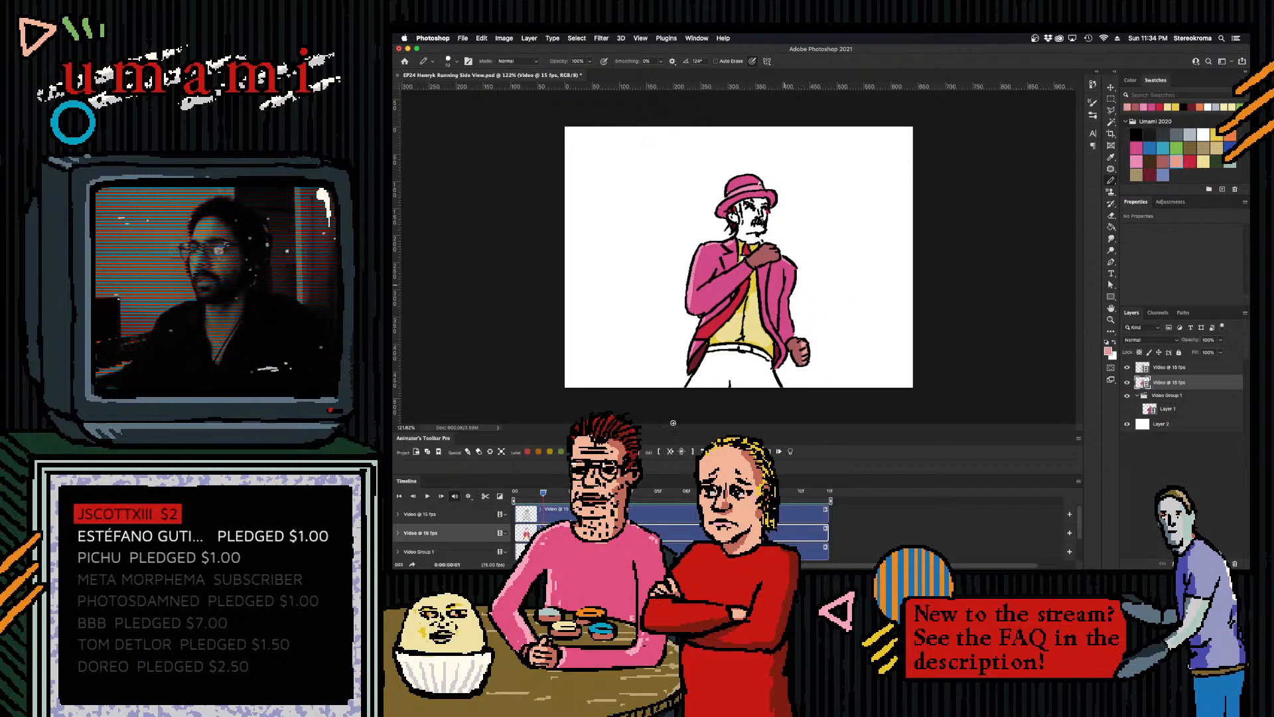
mouse_move(543, 492)
left_mouse_down()
mouse_move(516, 492)
mouse_move(542, 493)
left_mouse_up()
mouse_move(543, 492)
left_mouse_down()
mouse_move(531, 494)
mouse_move(543, 493)
left_mouse_up()
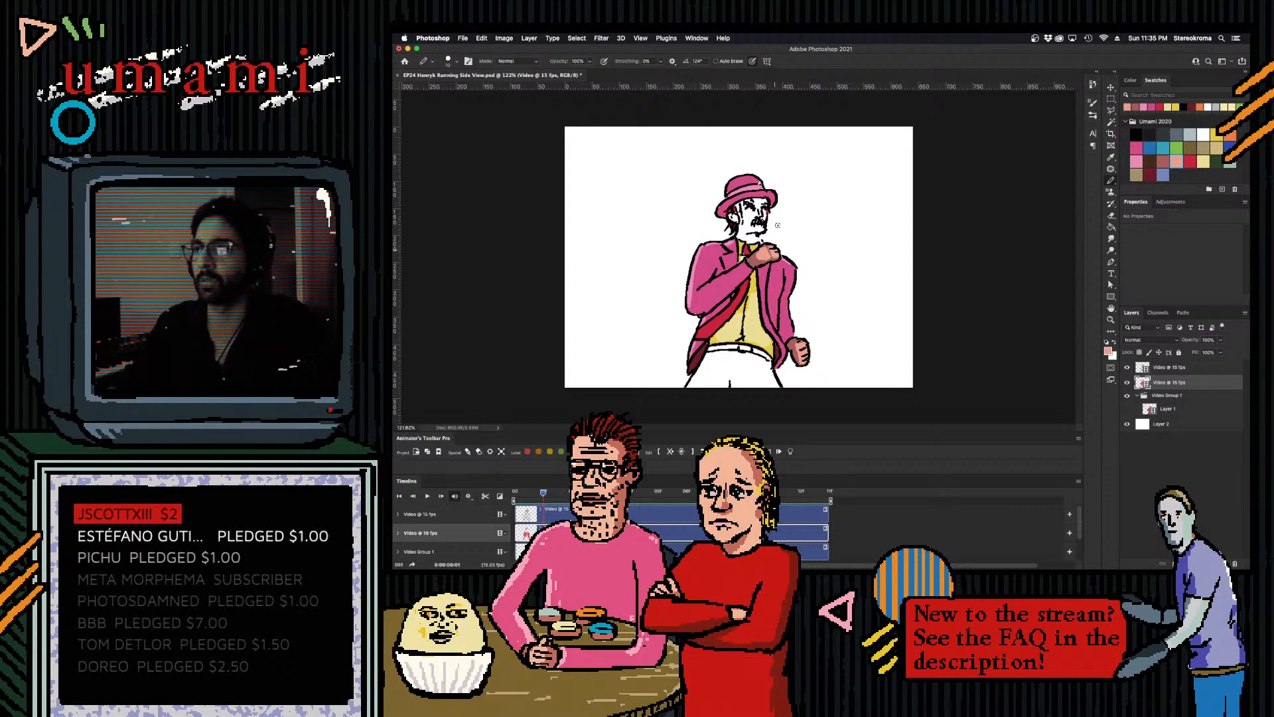
mouse_move(545, 493)
left_mouse_down()
mouse_move(514, 497)
mouse_move(543, 493)
left_mouse_up()
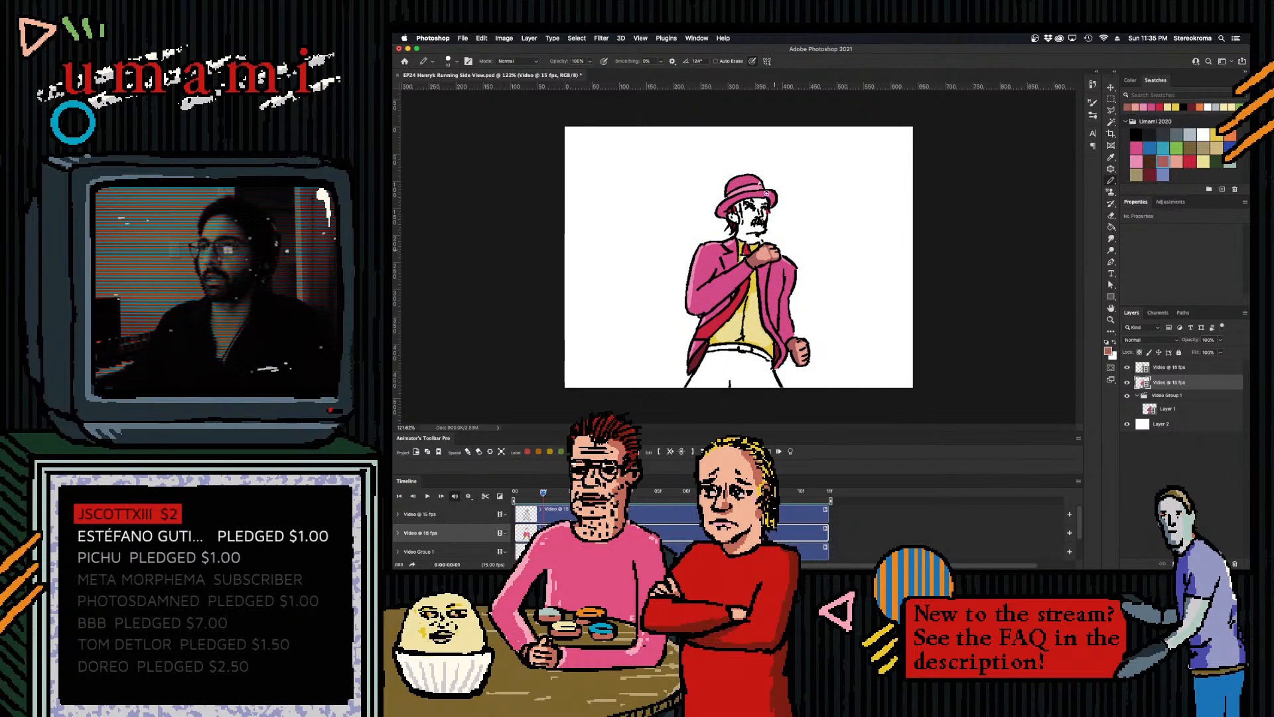
- Paint the face and neck reddish brown with lighter skin highlights, and touch up details with red, maroon and light pink
mouse_move(731, 216)
left_mouse_down()
mouse_move(749, 203)
mouse_move(742, 225)
mouse_move(757, 237)
left_mouse_up()
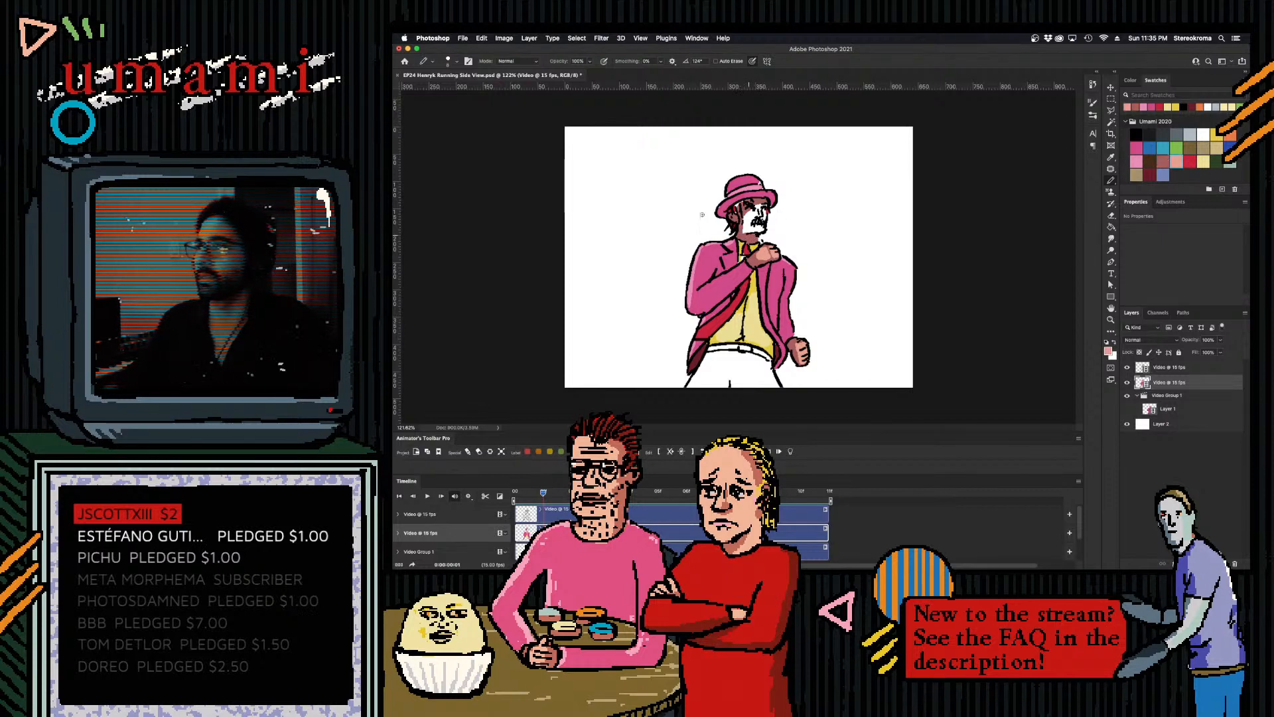
mouse_move(745, 225)
left_mouse_down()
mouse_move(762, 230)
mouse_move(748, 215)
mouse_move(764, 215)
left_mouse_up()
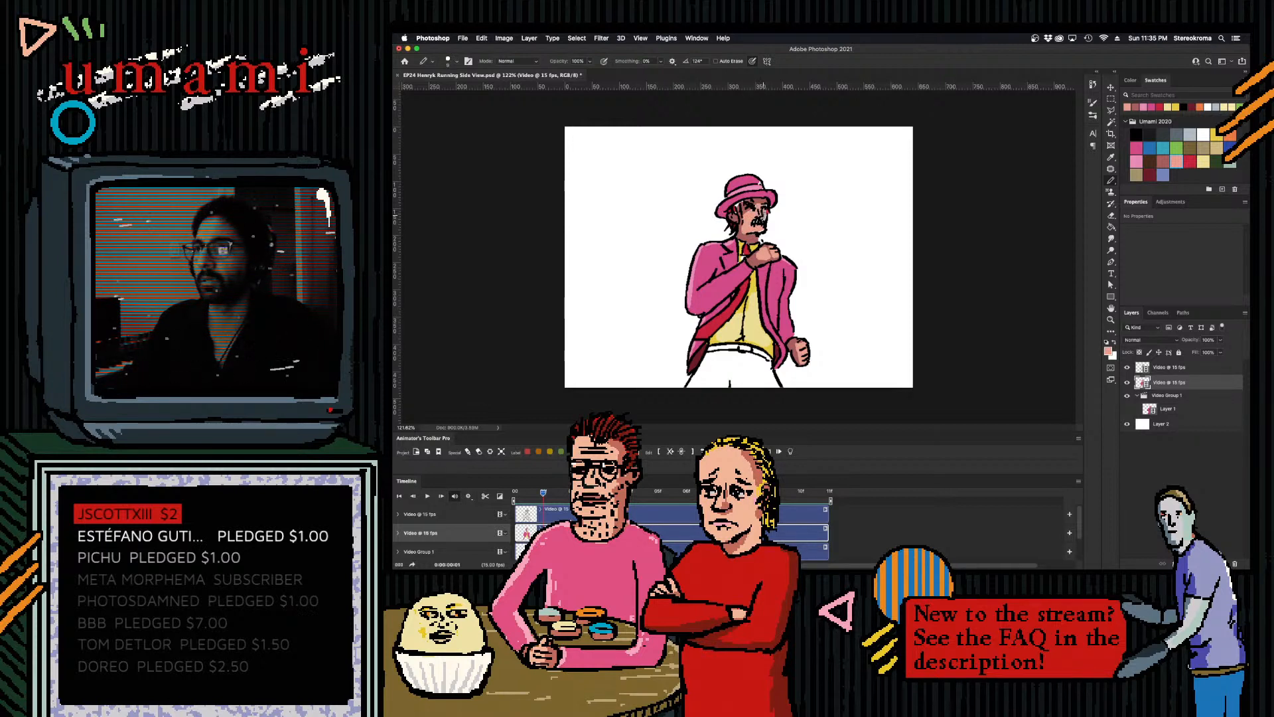
left_click(1192, 162)
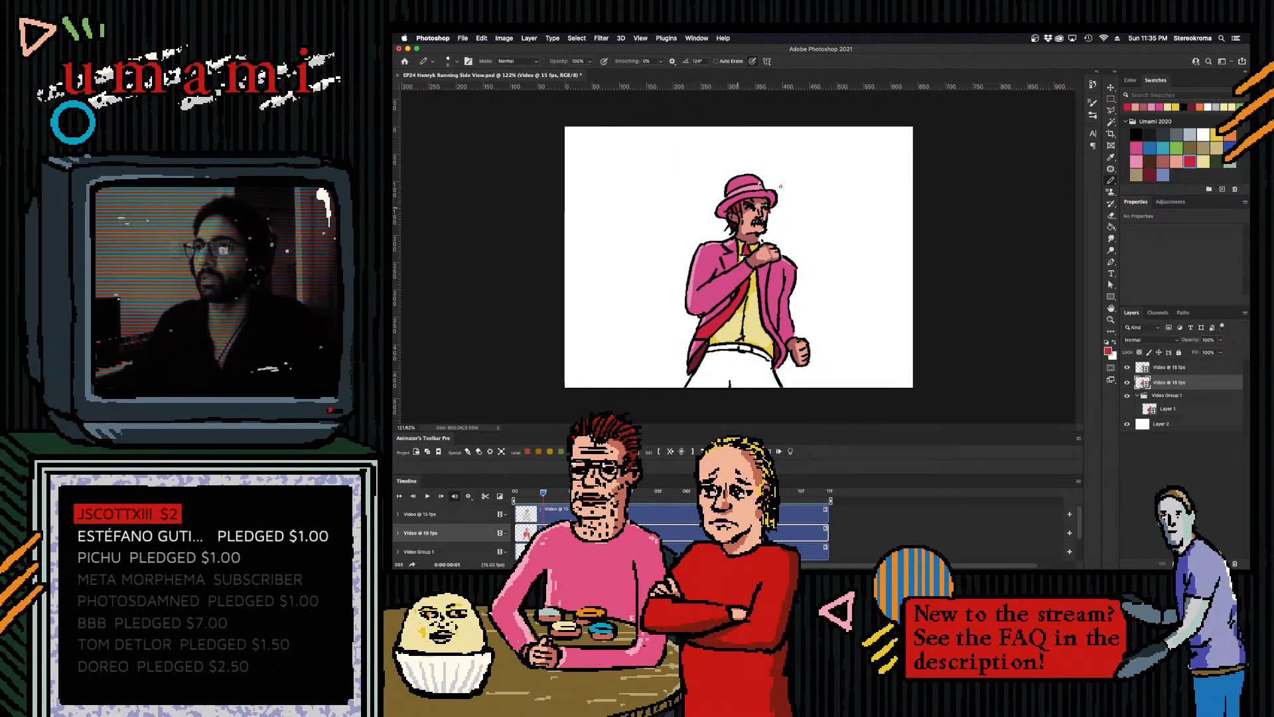
left_click(1151, 174)
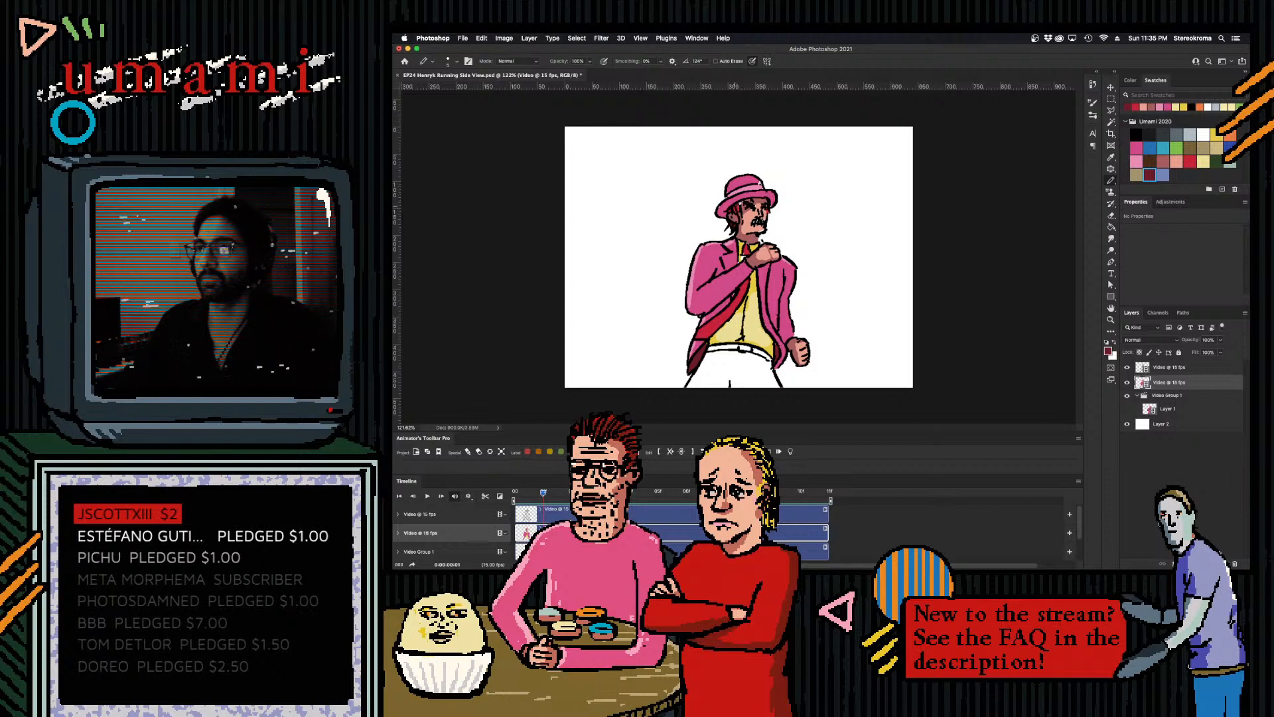
left_click(1137, 161)
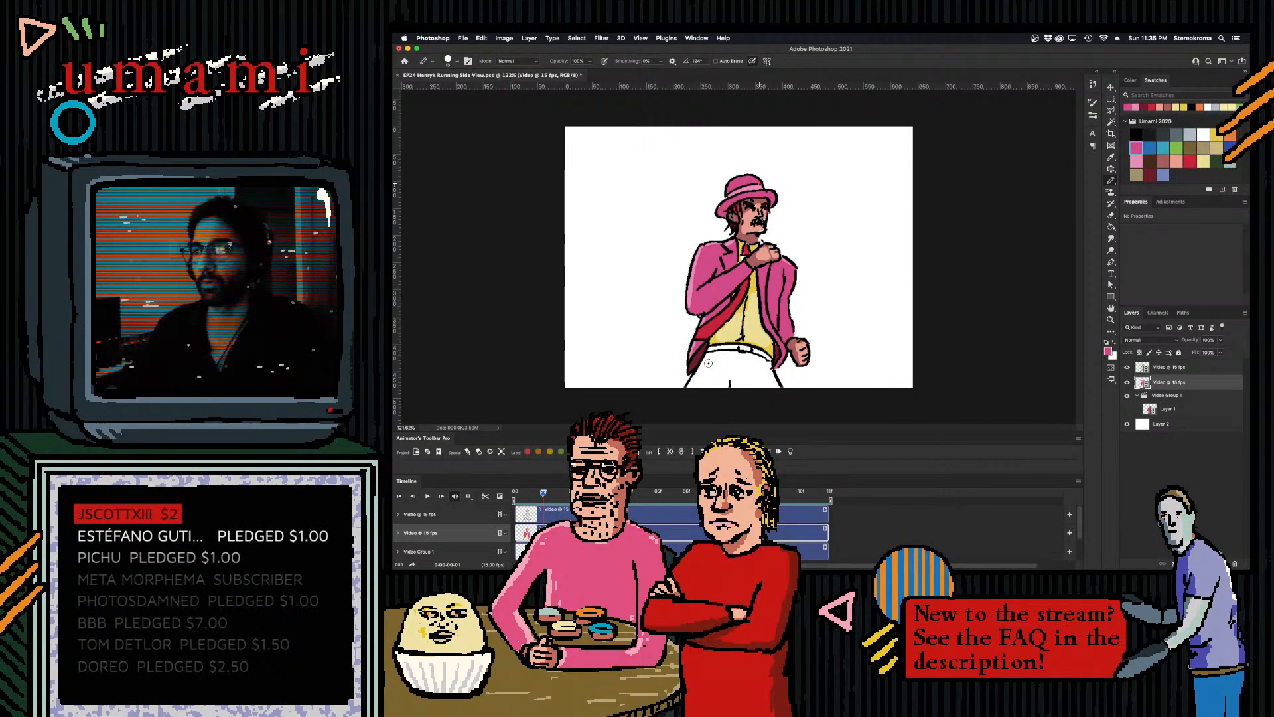
- Paint the second frame's trousers dark pink, and add light pink highlights with a smaller pencil
left_click_drag(712, 352, 692, 393)
mouse_move(711, 356)
left_mouse_down()
mouse_move(692, 398)
mouse_move(710, 361)
mouse_move(691, 393)
mouse_move(716, 367)
mouse_move(724, 399)
mouse_move(749, 380)
mouse_move(742, 402)
mouse_move(749, 377)
mouse_move(772, 400)
mouse_move(766, 374)
mouse_move(708, 367)
mouse_move(749, 366)
left_mouse_up()
key("[")
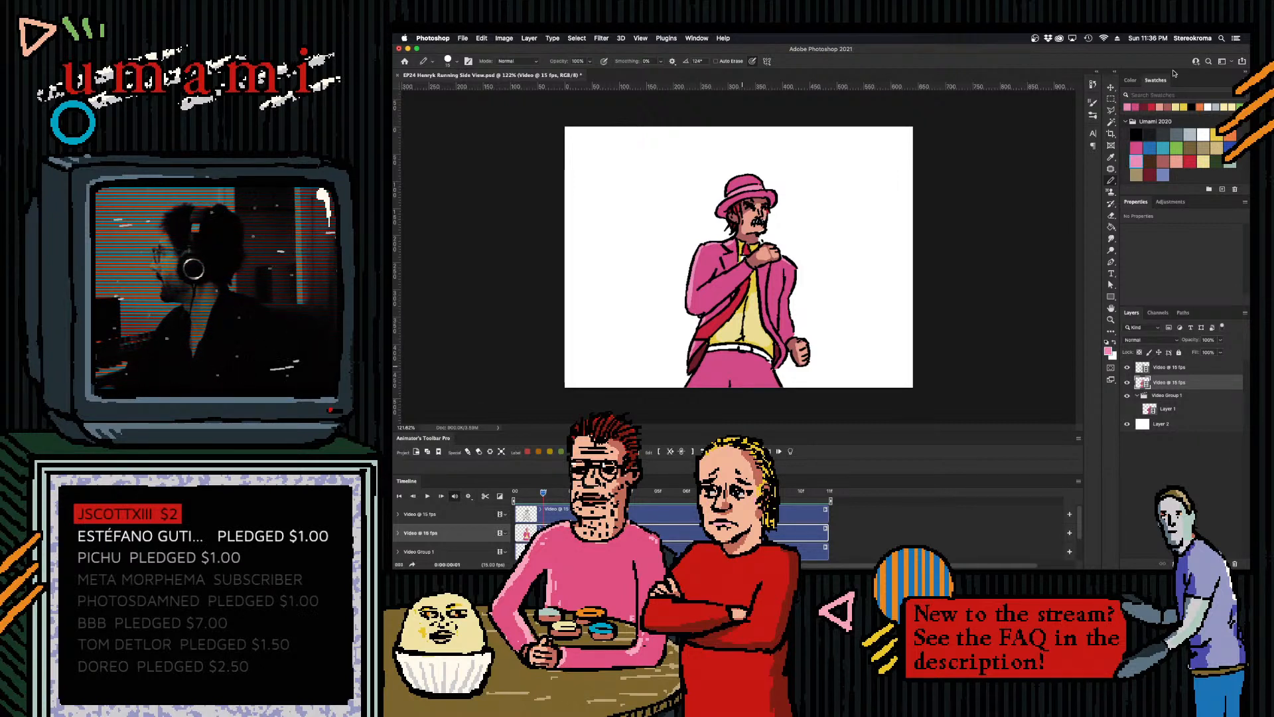
key("bracketleft")
key("bracketleft")
key("bracketleft")
left_click_drag(704, 355, 690, 386)
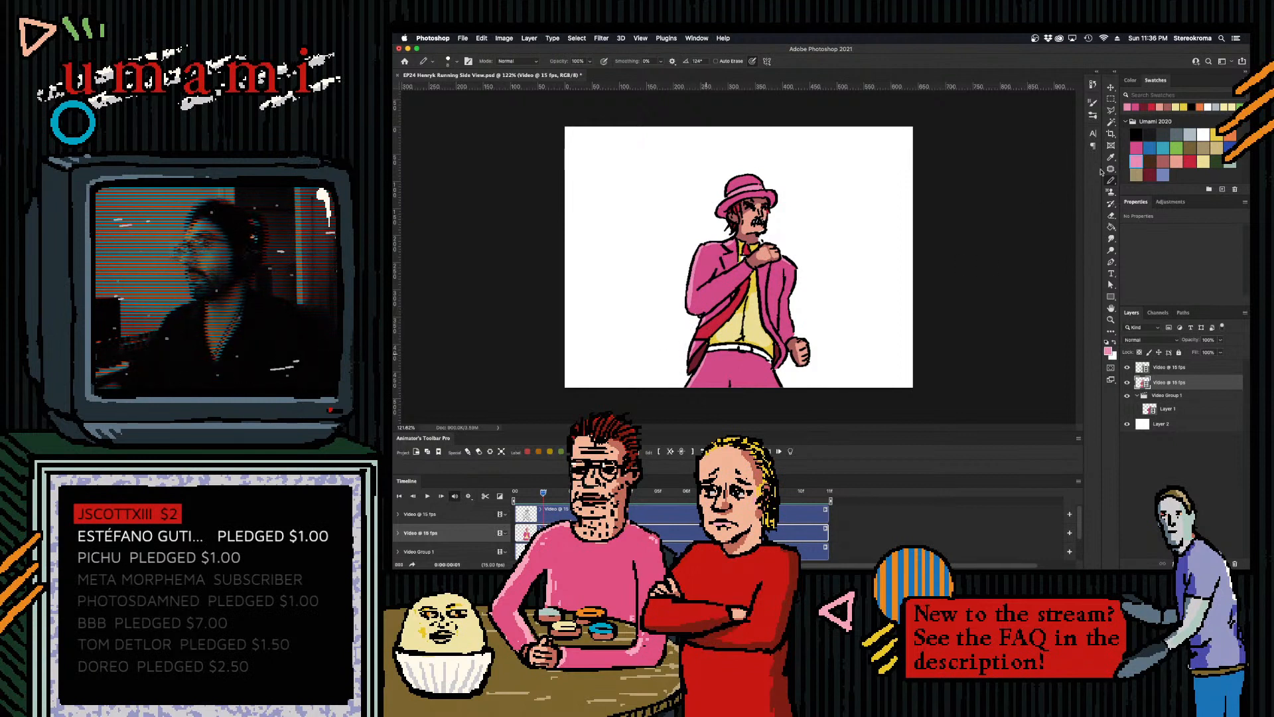
- Paint the second frame's belt red and its buckle yellow
left_click(1189, 160)
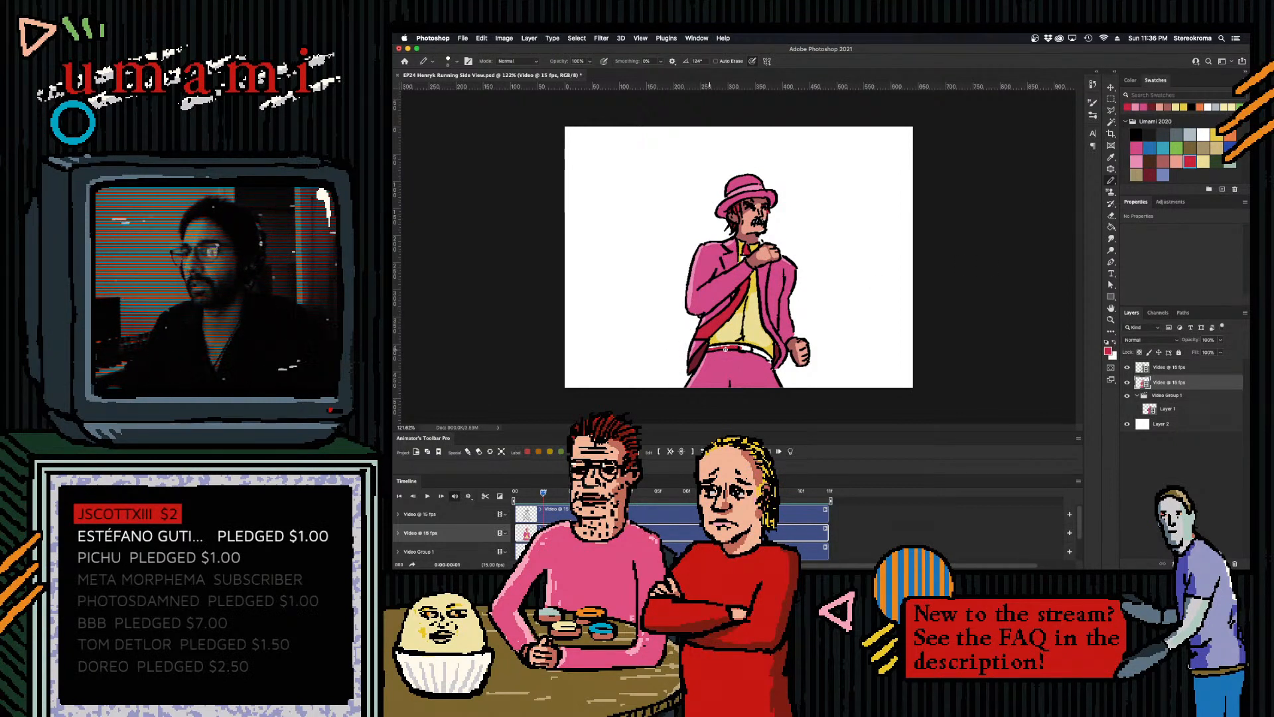
mouse_move(720, 344)
left_mouse_down()
mouse_move(709, 348)
mouse_move(767, 347)
left_mouse_up()
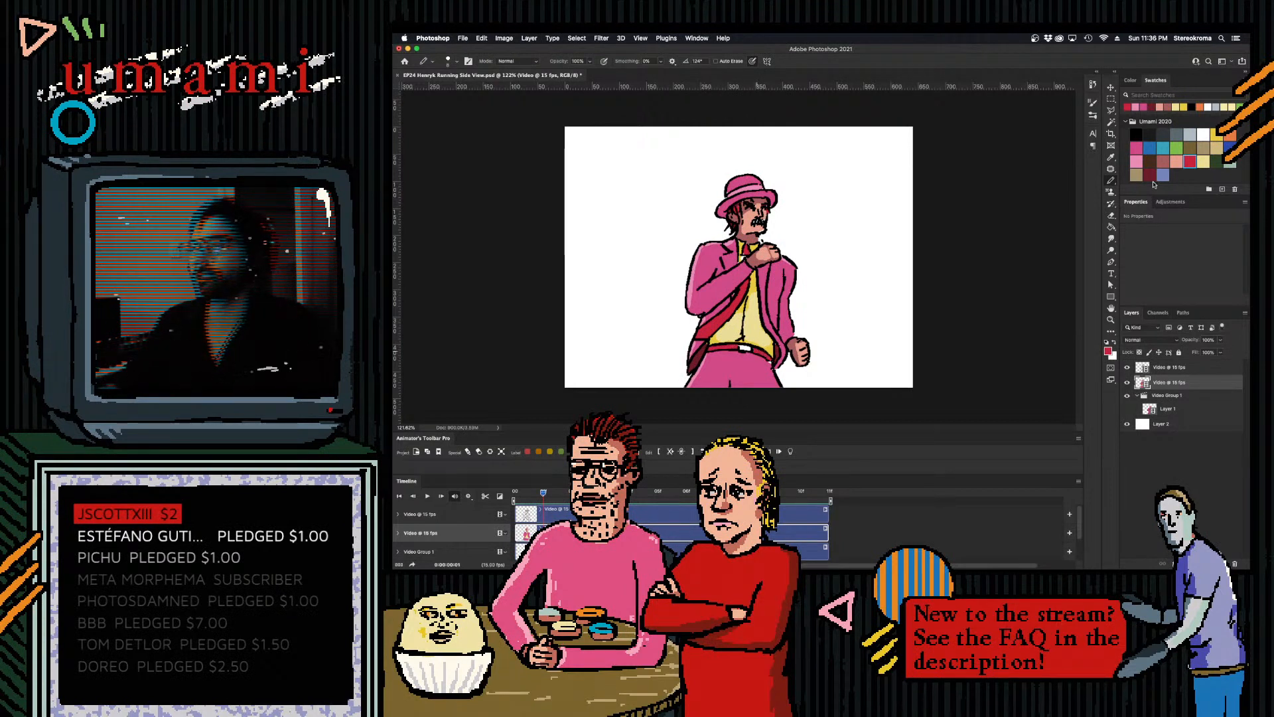
left_click(1213, 134)
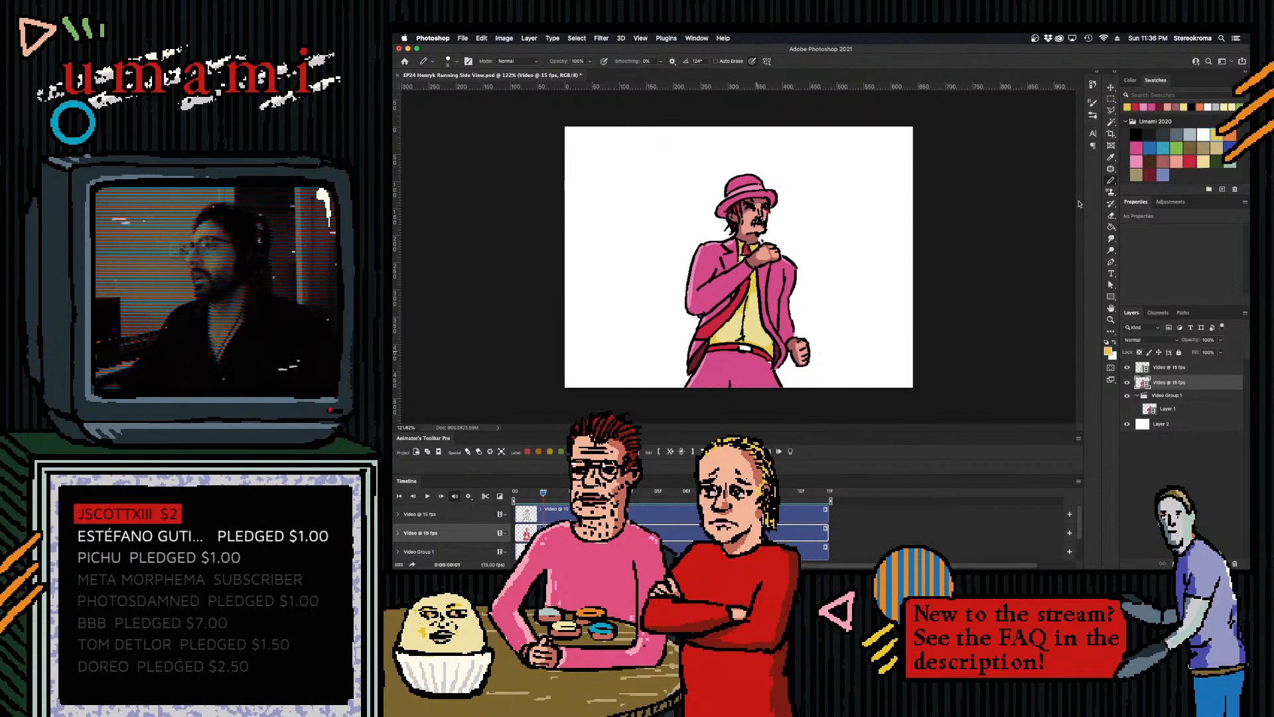
left_click(745, 347)
left_click_drag(740, 346, 742, 347)
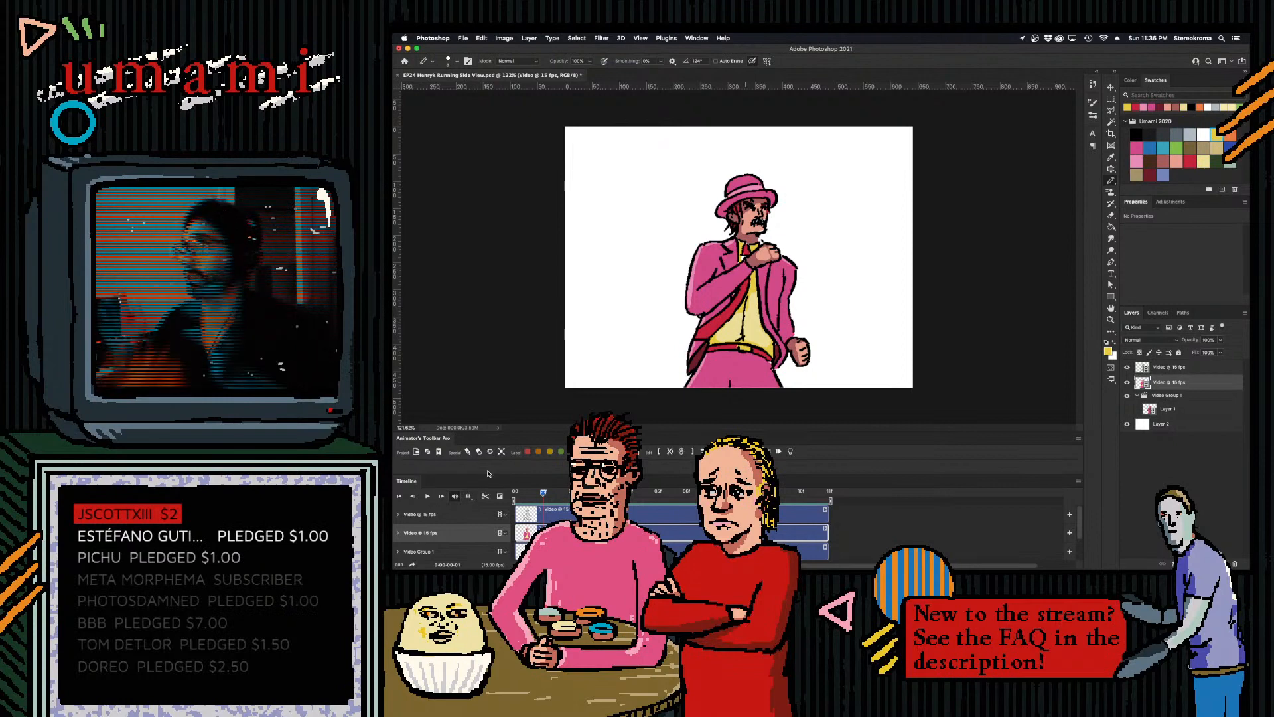
- Compare the coloured first and second frames for consistency by switching back and forth between them
mouse_move(544, 494)
left_mouse_down()
mouse_move(521, 497)
mouse_move(543, 498)
left_mouse_up()
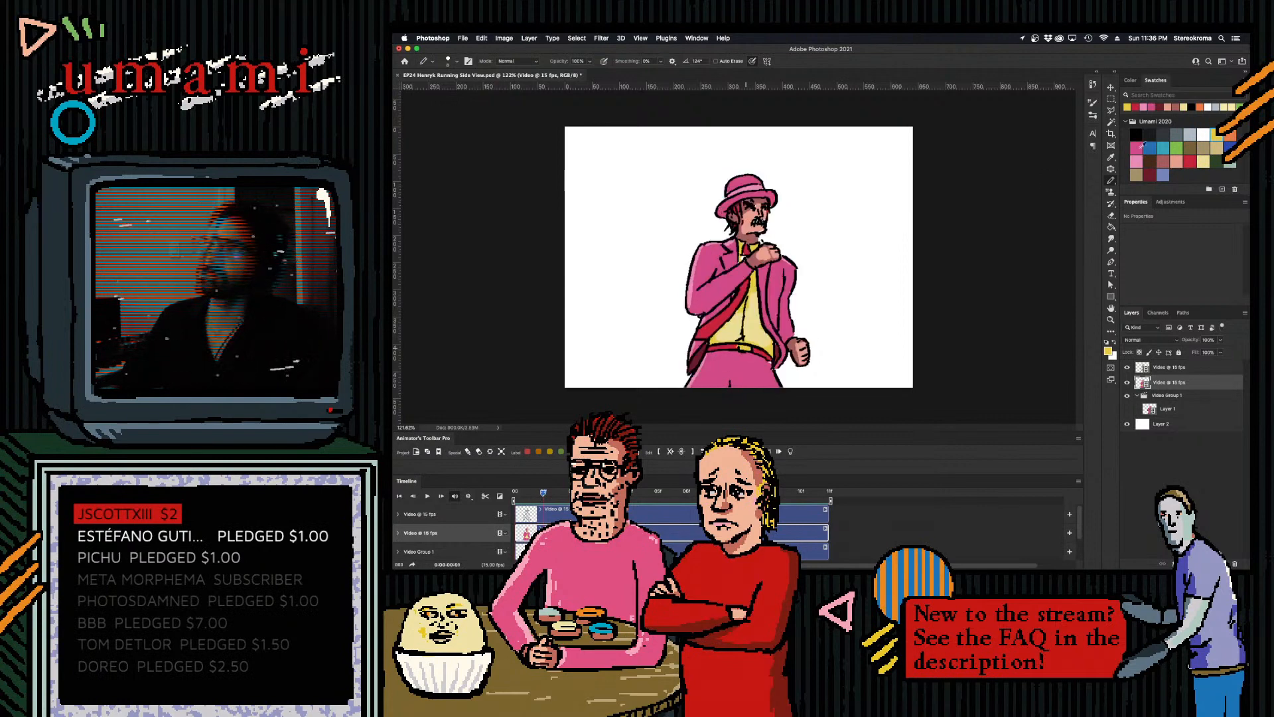
left_click(1191, 161)
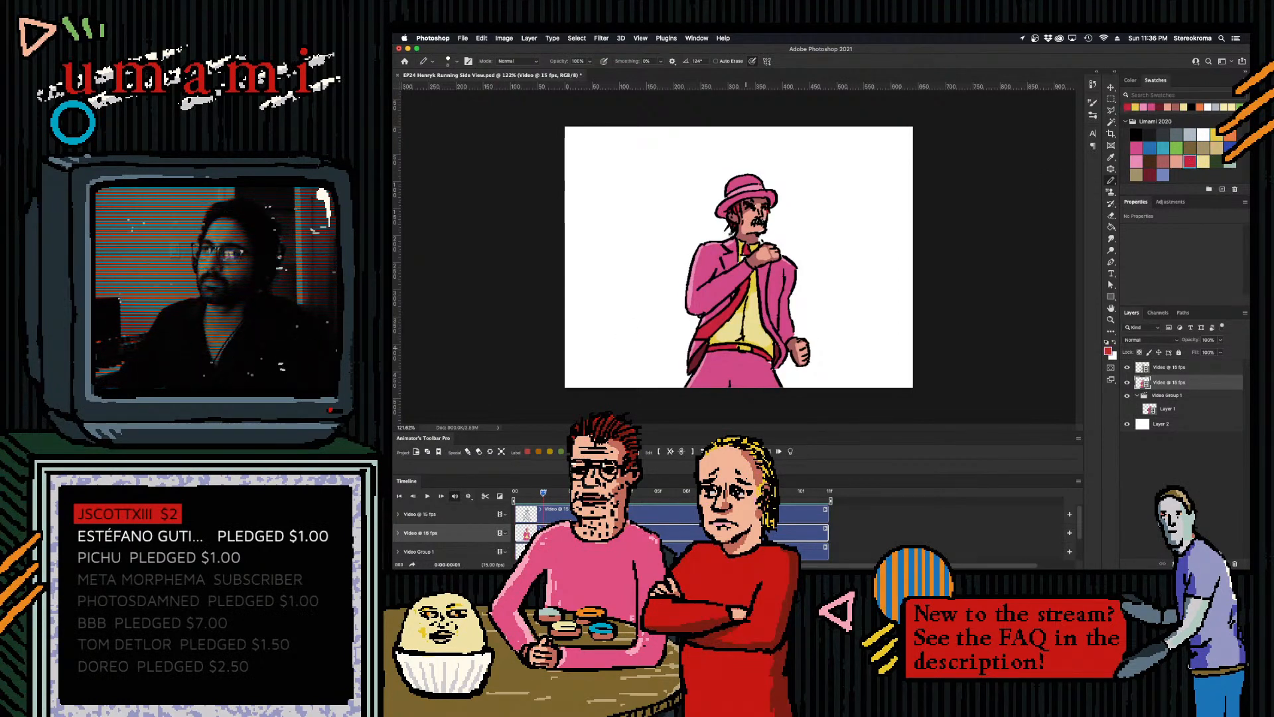
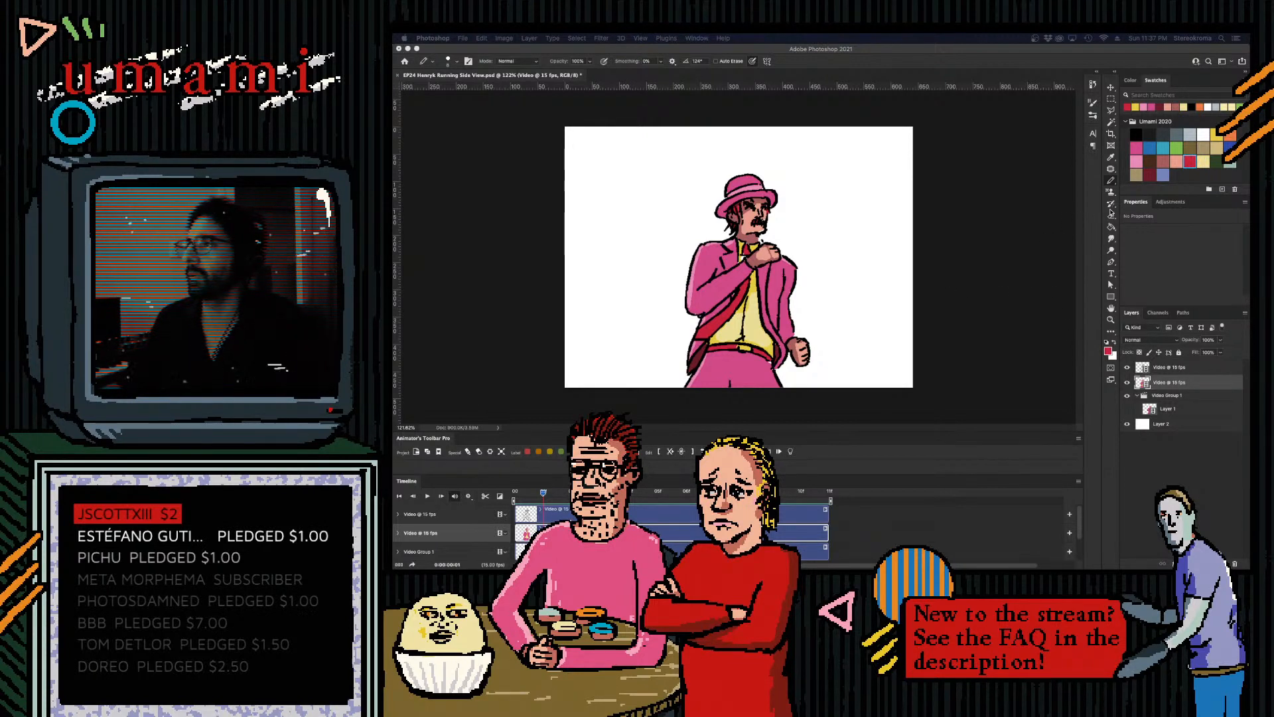
left_click(1112, 180)
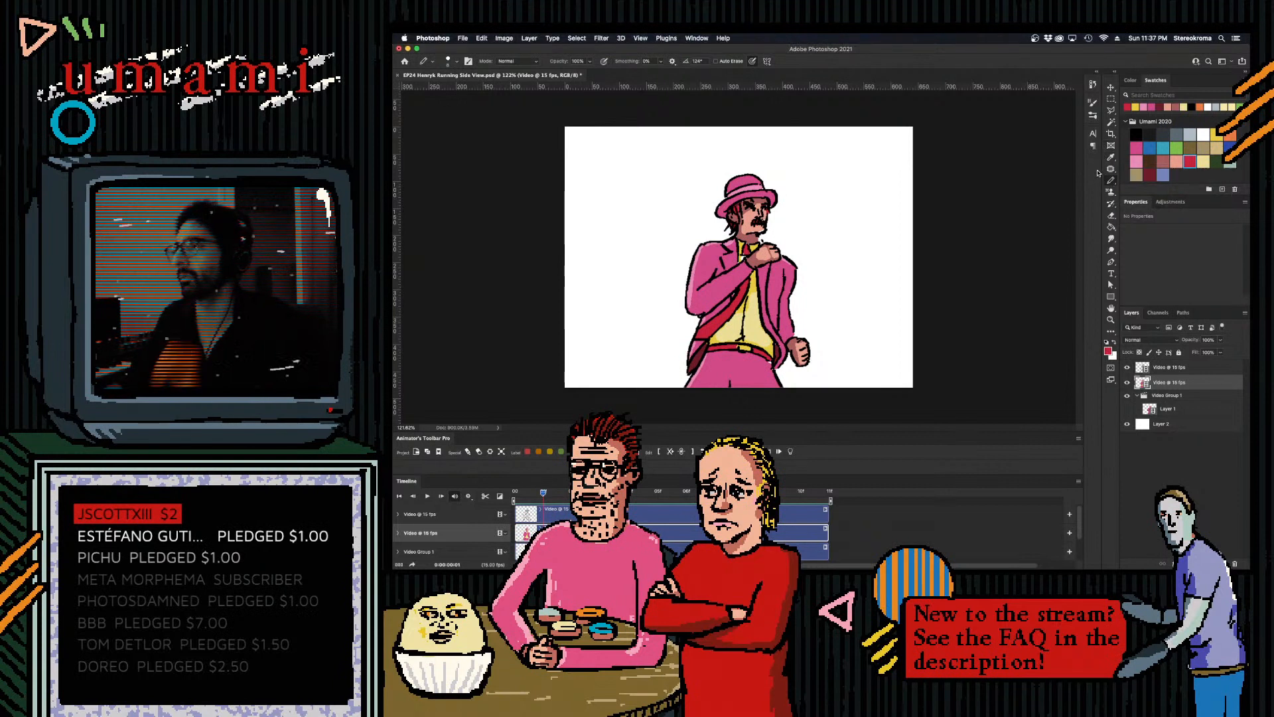
left_click(1137, 161)
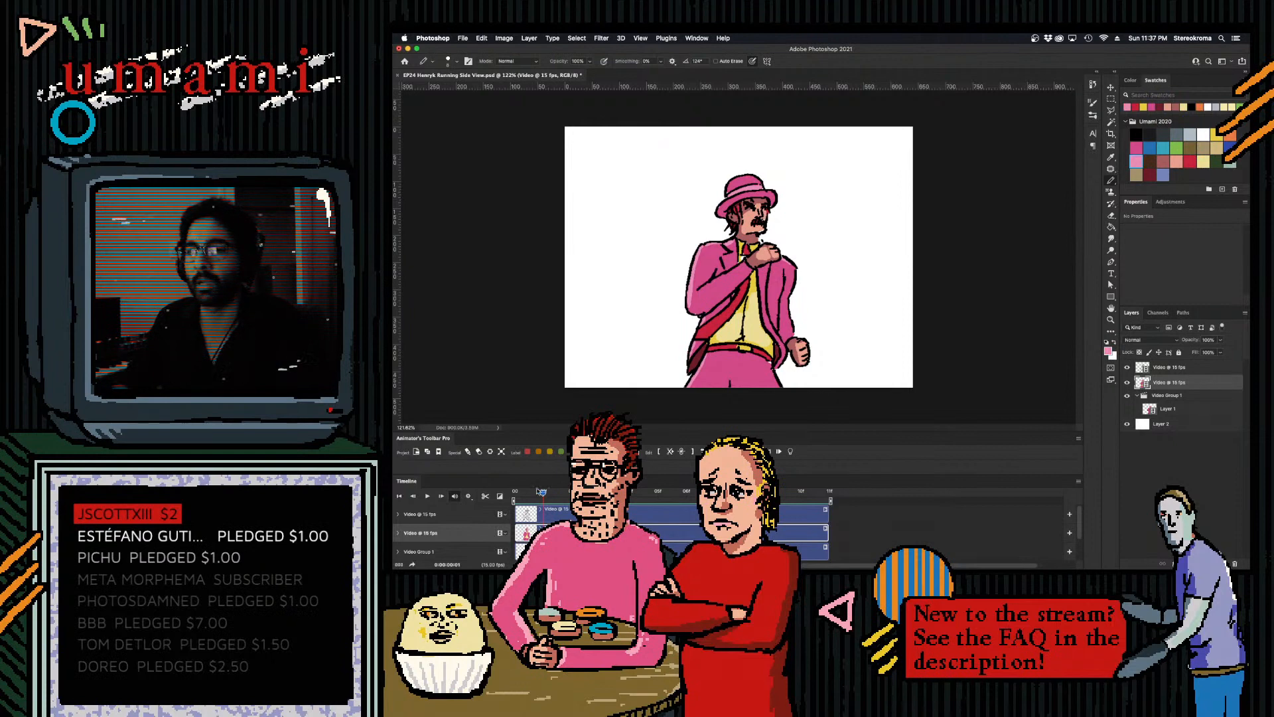
mouse_move(514, 495)
left_mouse_down()
mouse_move(546, 495)
mouse_move(518, 500)
mouse_move(543, 495)
mouse_move(518, 498)
mouse_move(531, 484)
left_mouse_up()
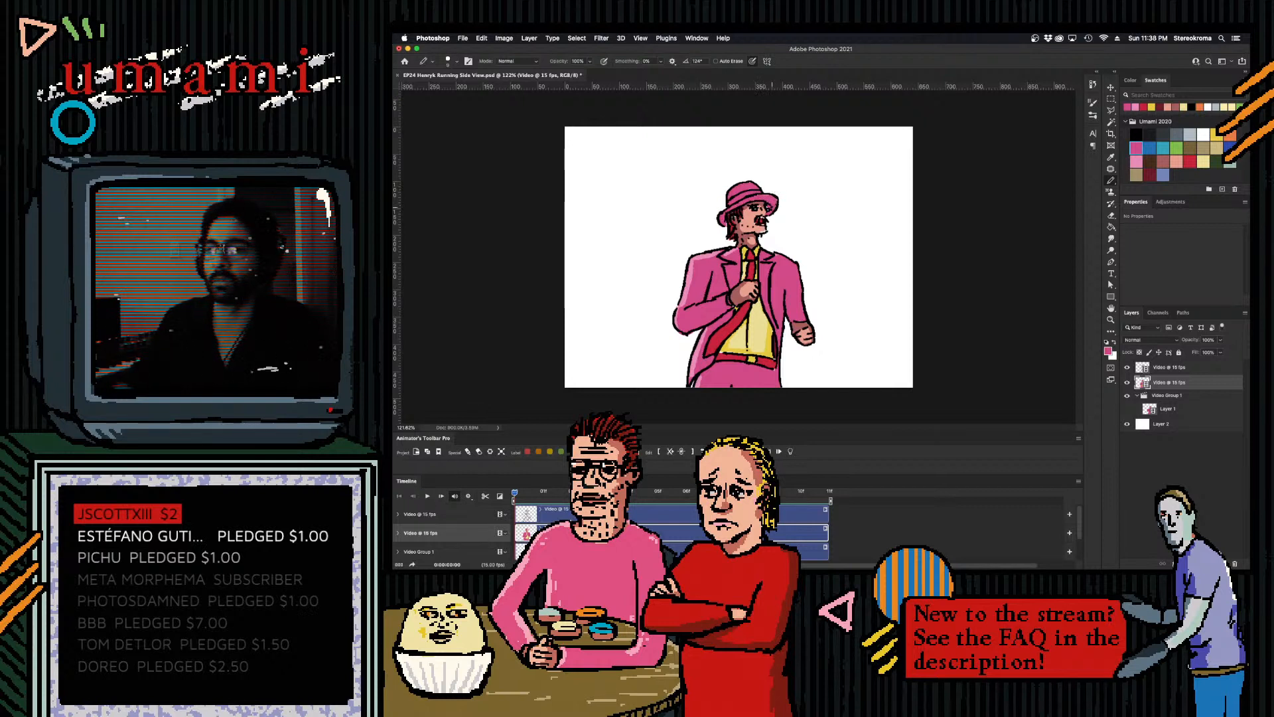
left_click(556, 508)
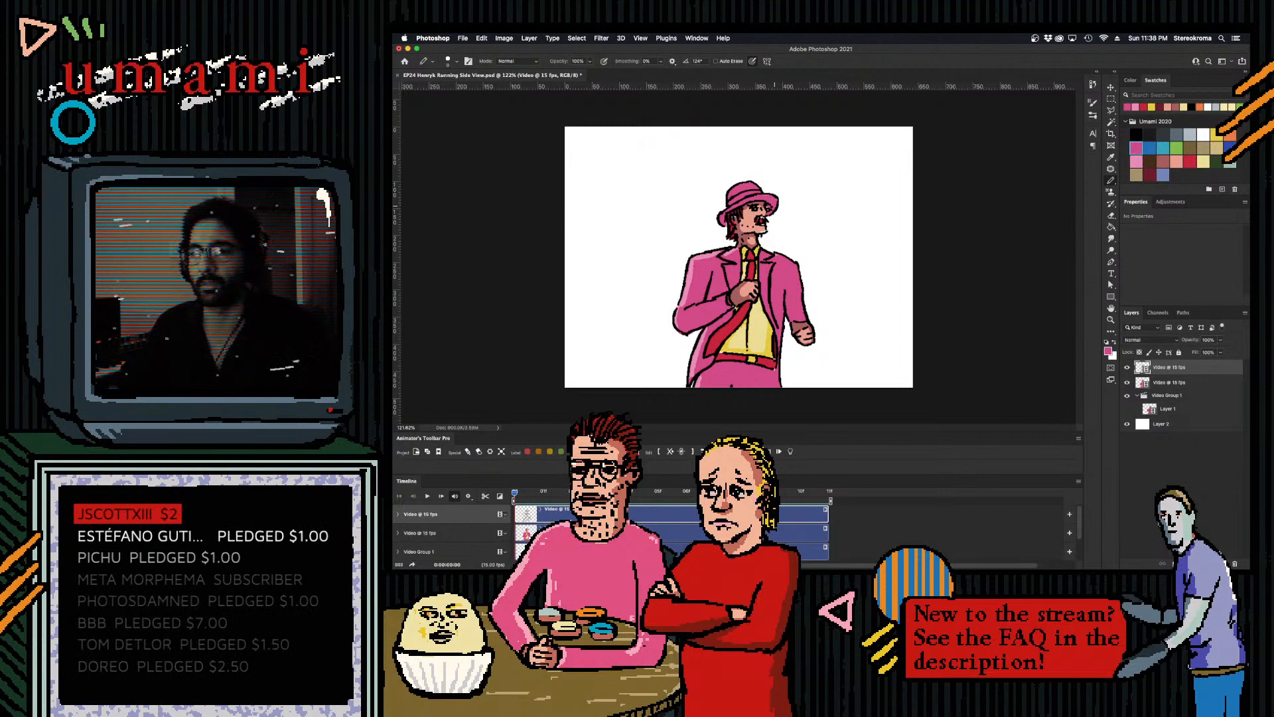
left_click(556, 532)
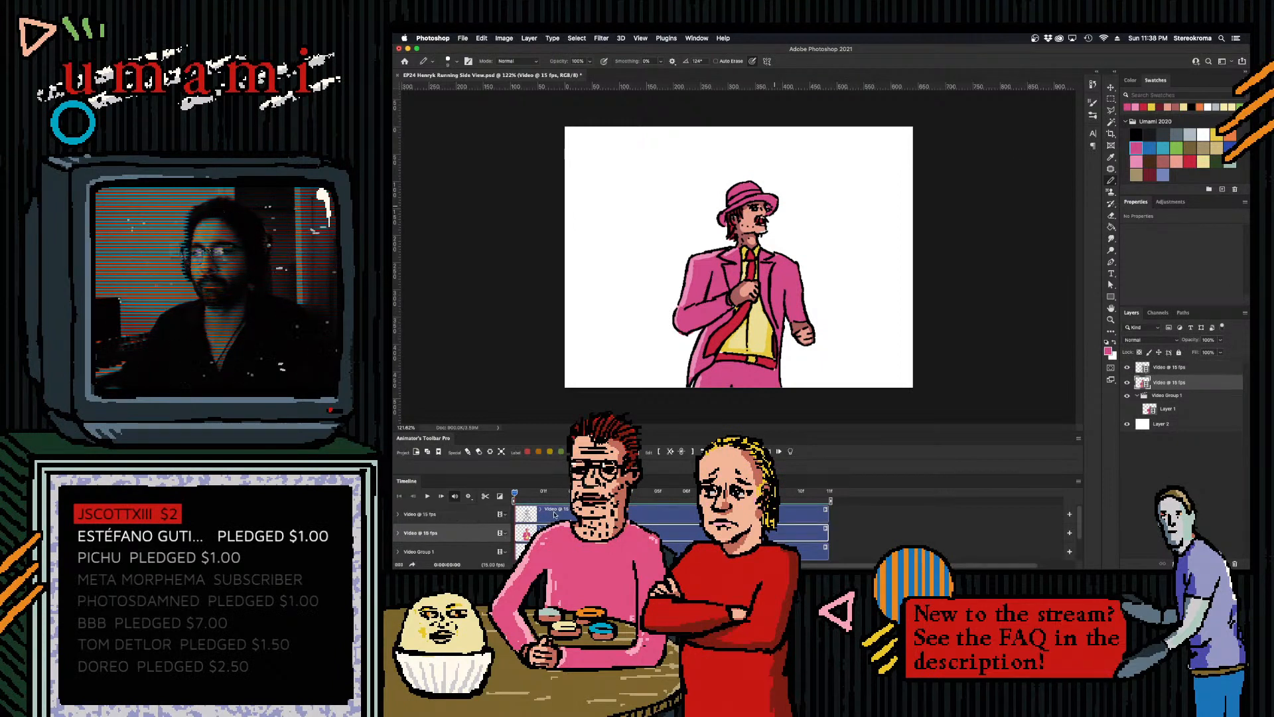
left_click(1136, 162)
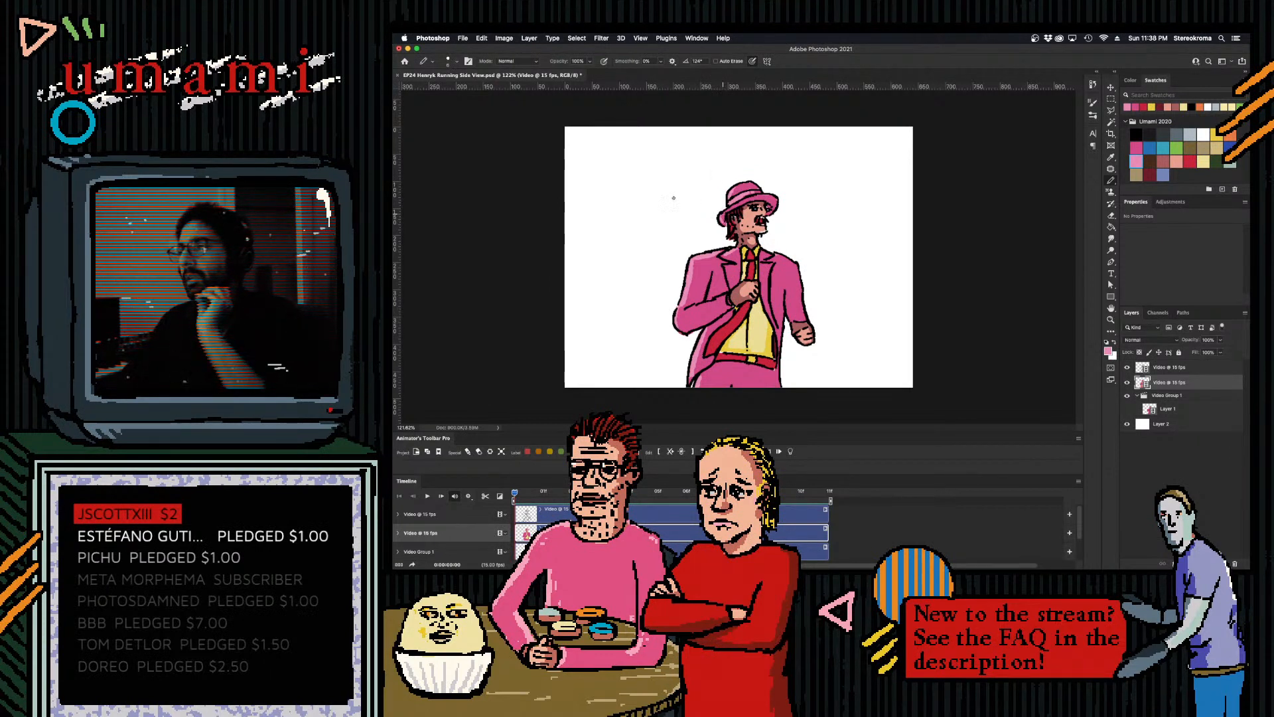
key("Right")
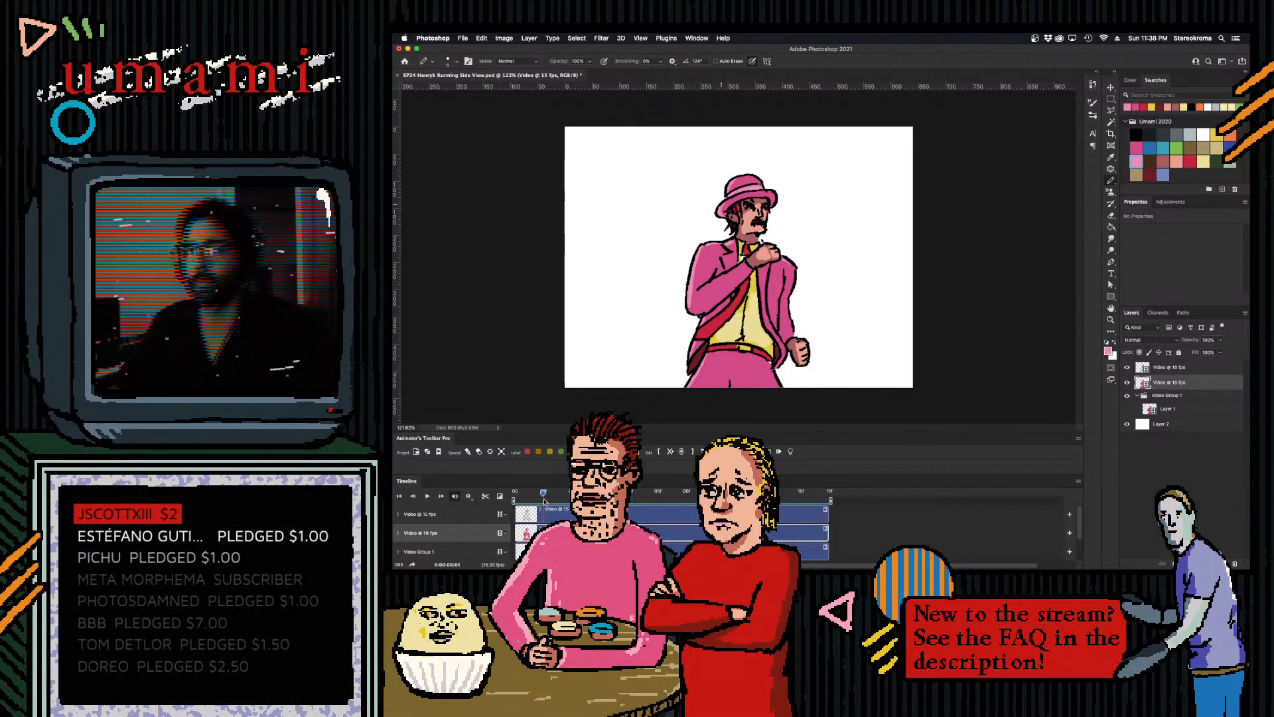
left_click_drag(543, 493, 516, 490)
- Go to the uncoloured third frame and paint the man's face reddish brown on the colour layer
left_click_drag(516, 490, 560, 474)
left_click(1150, 148)
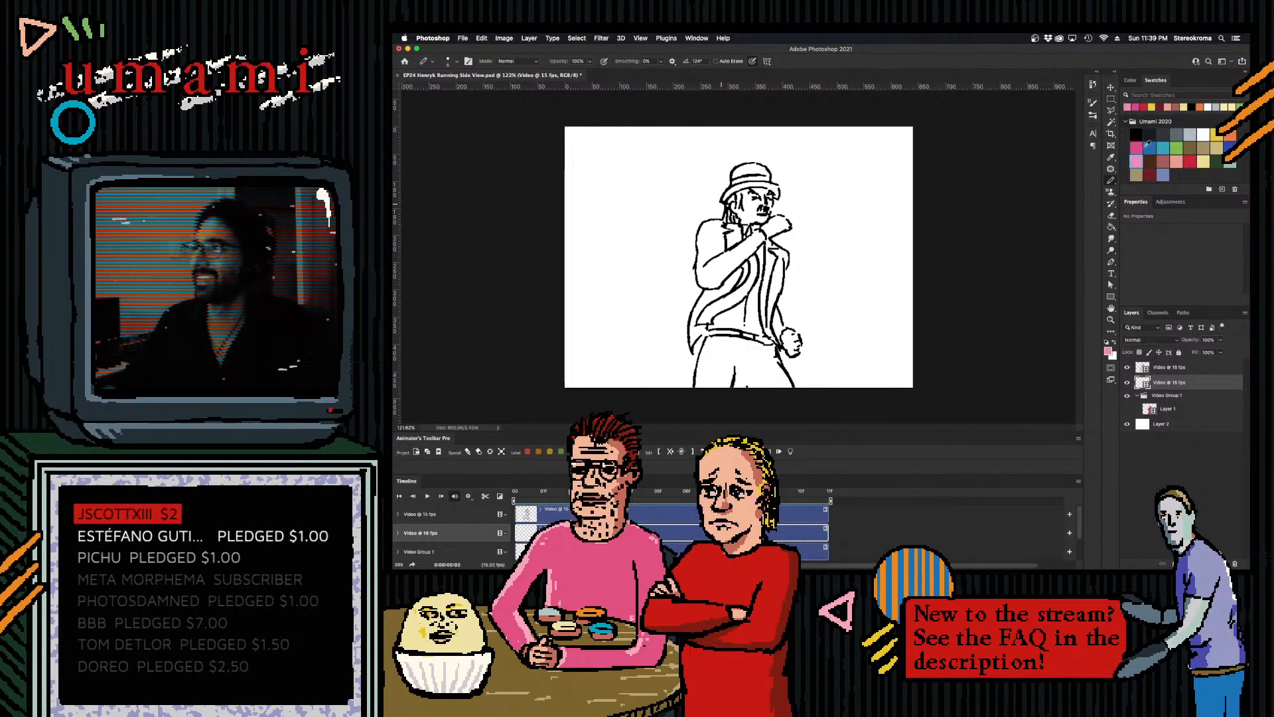
left_click(1136, 148)
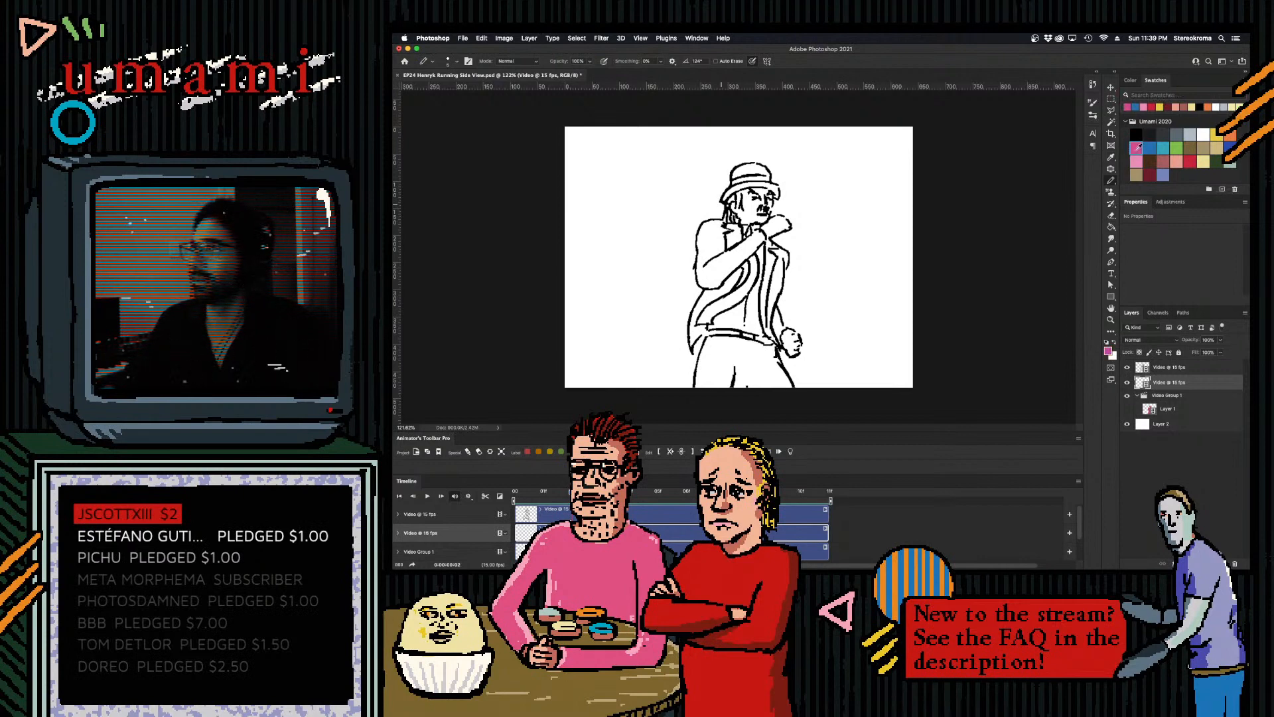
left_click(1161, 158)
mouse_move(570, 490)
left_mouse_down()
mouse_move(545, 490)
mouse_move(570, 488)
left_mouse_up()
mouse_move(752, 199)
left_mouse_down()
mouse_move(763, 211)
mouse_move(767, 197)
mouse_move(747, 200)
left_mouse_up()
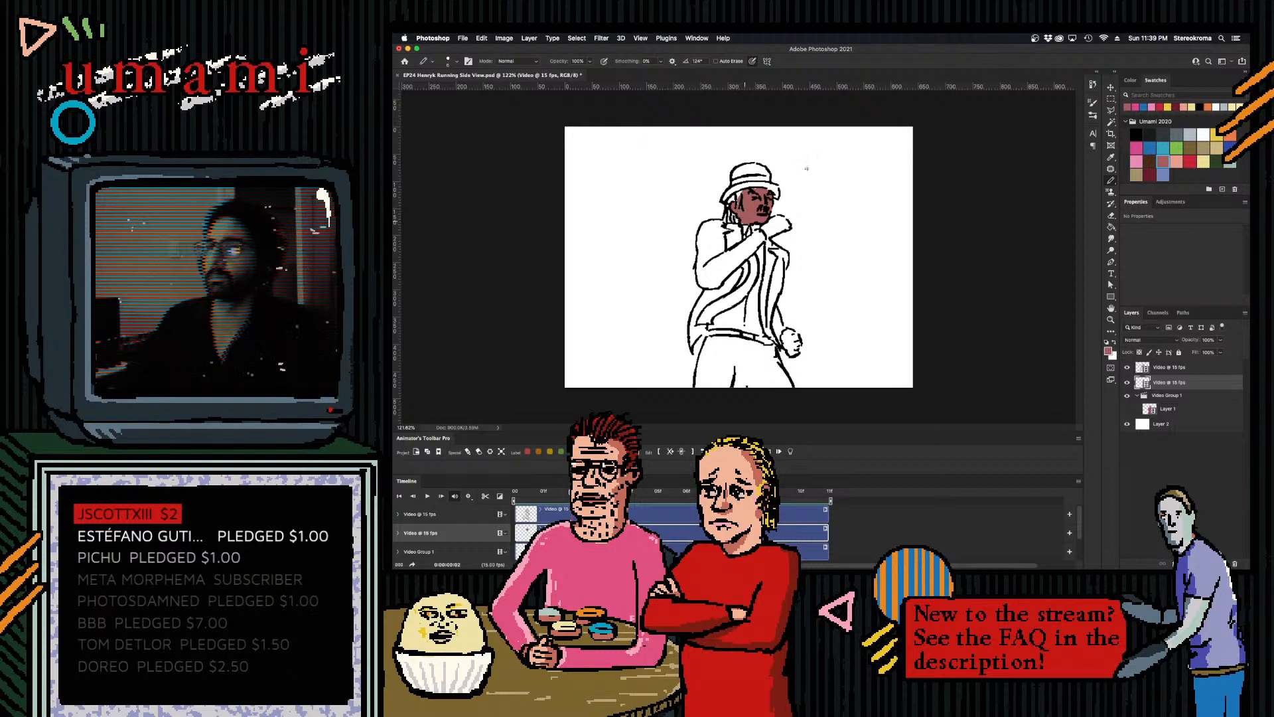
- Add lighter skin highlights and red details to the third frame's face, touching it up with reddish brown
left_click(1176, 161)
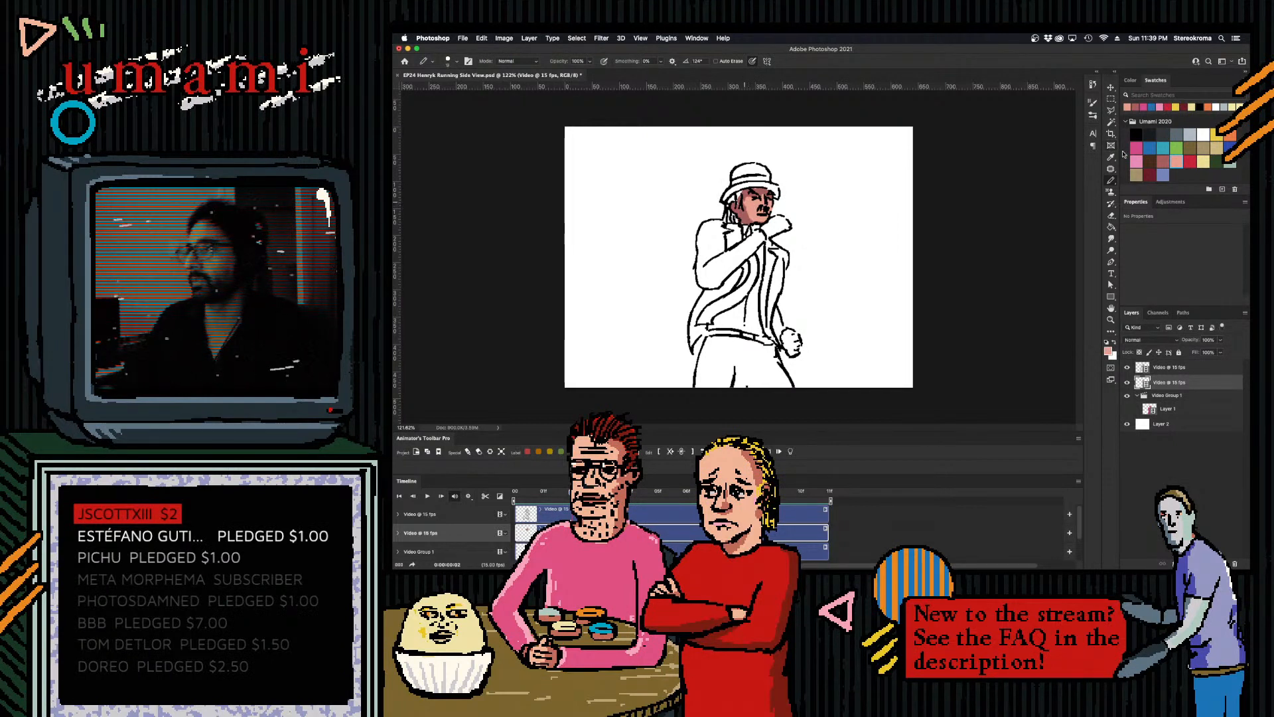
left_click(1165, 160)
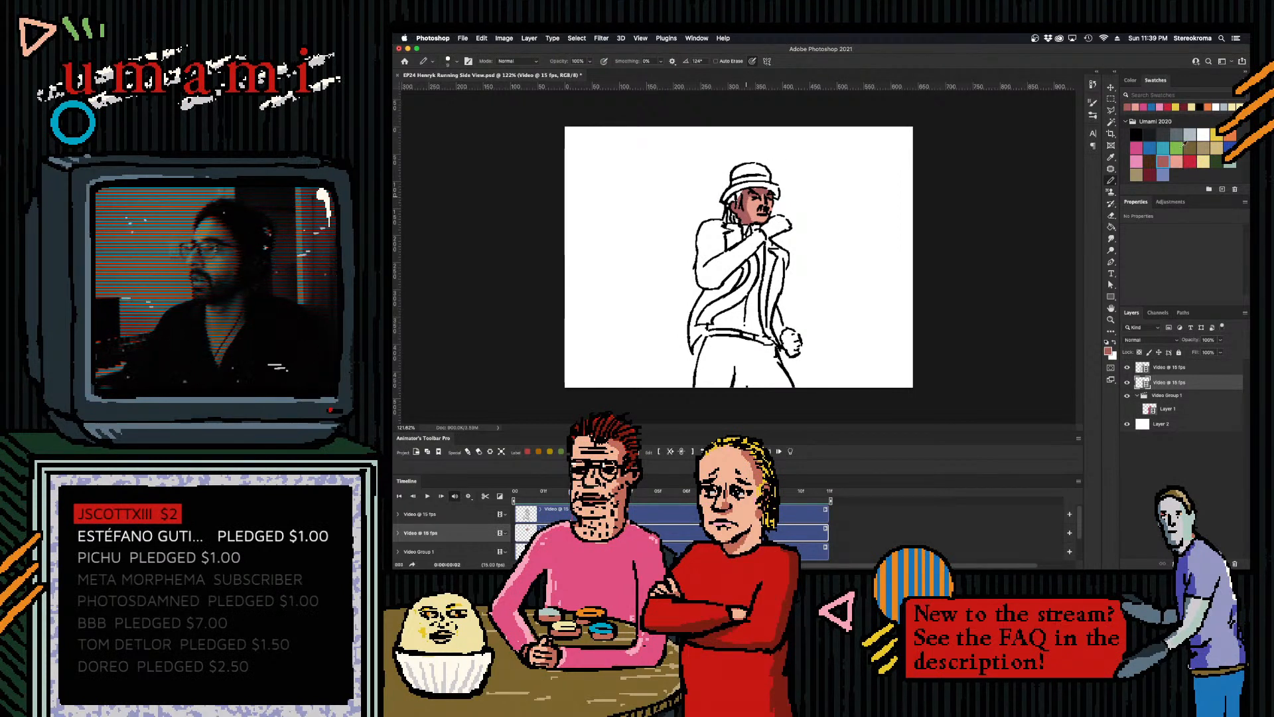
left_click(1190, 160)
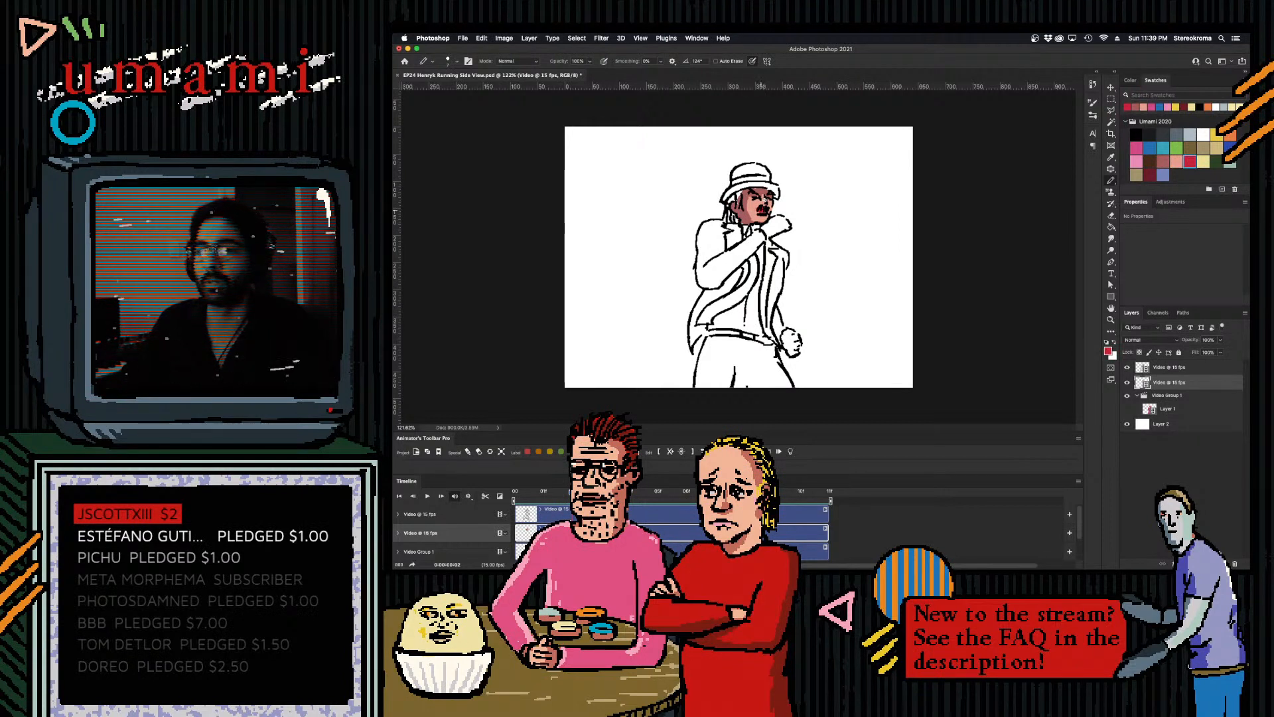
- Paint the hair beneath the third frame's hat maroon and touch it up with red
left_click(1150, 175)
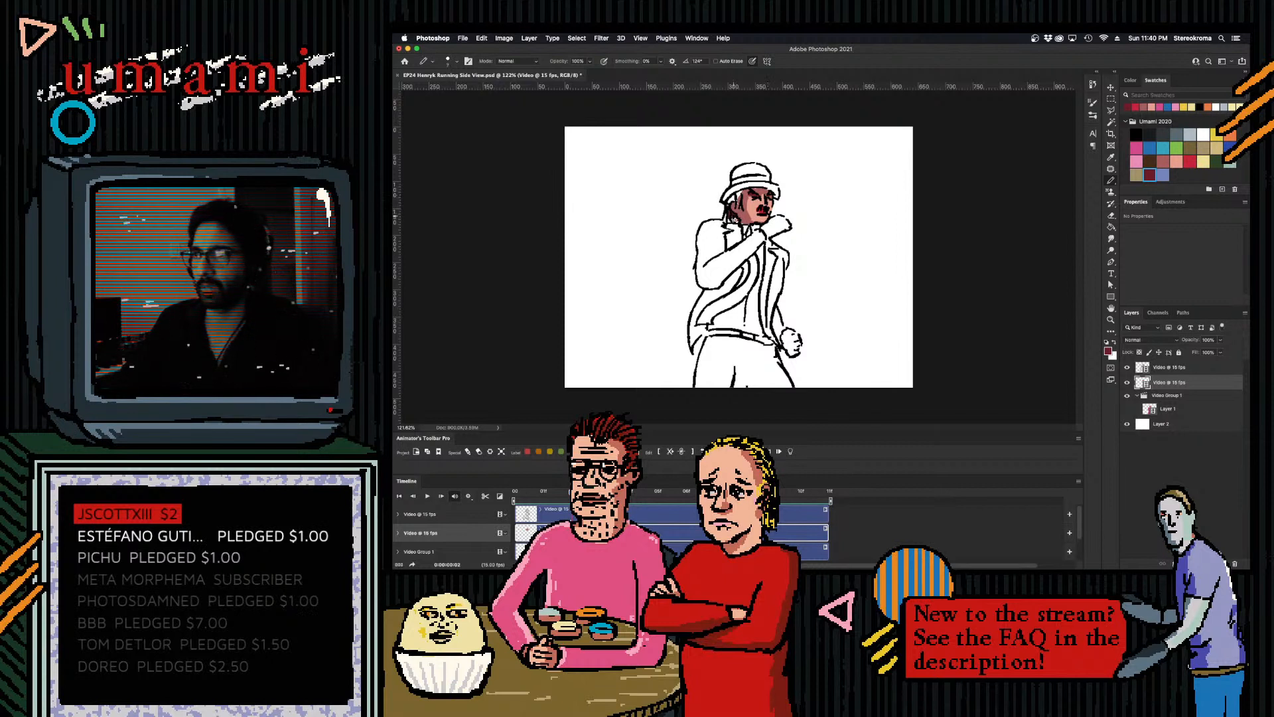
left_click_drag(728, 216, 730, 223)
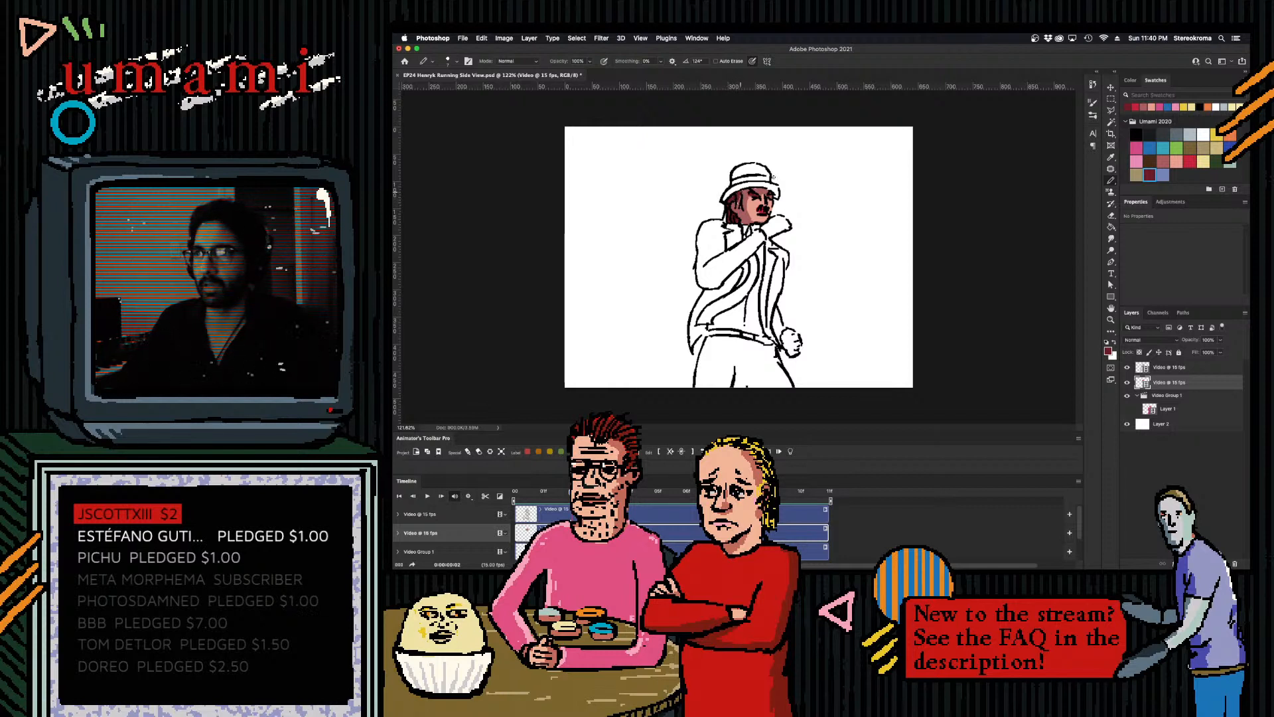
left_click(1189, 161)
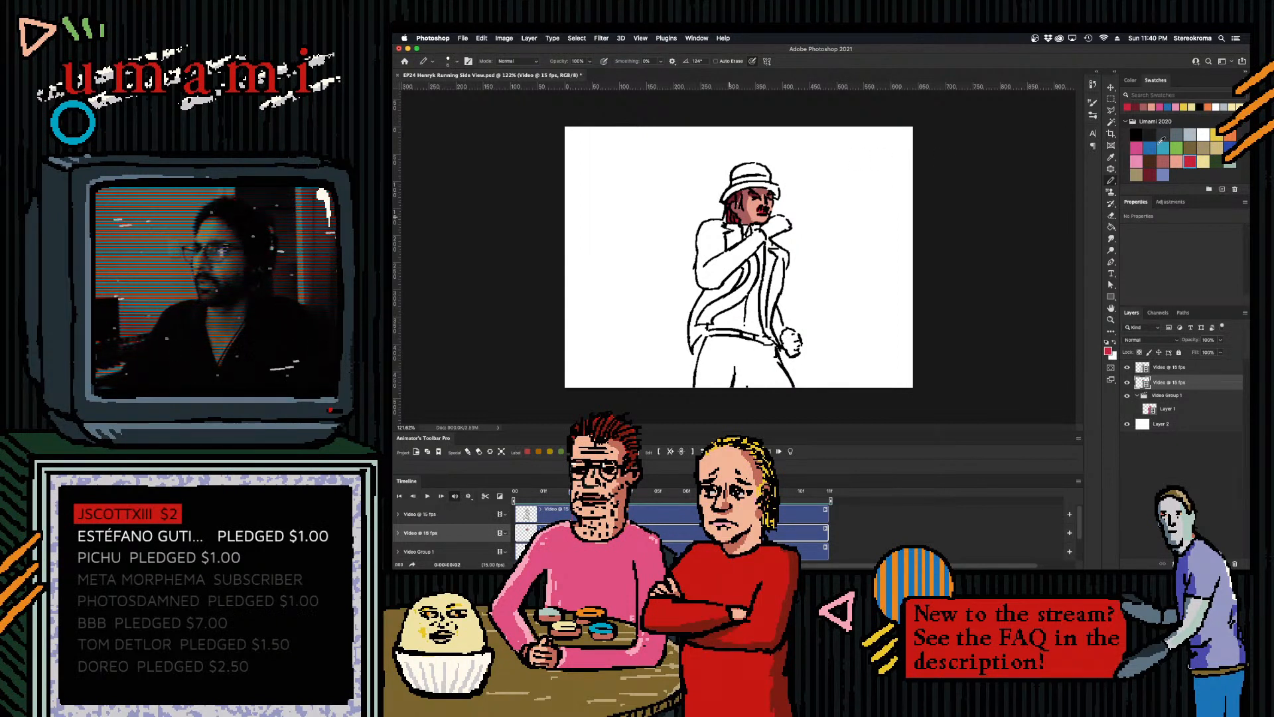
left_click(1151, 174)
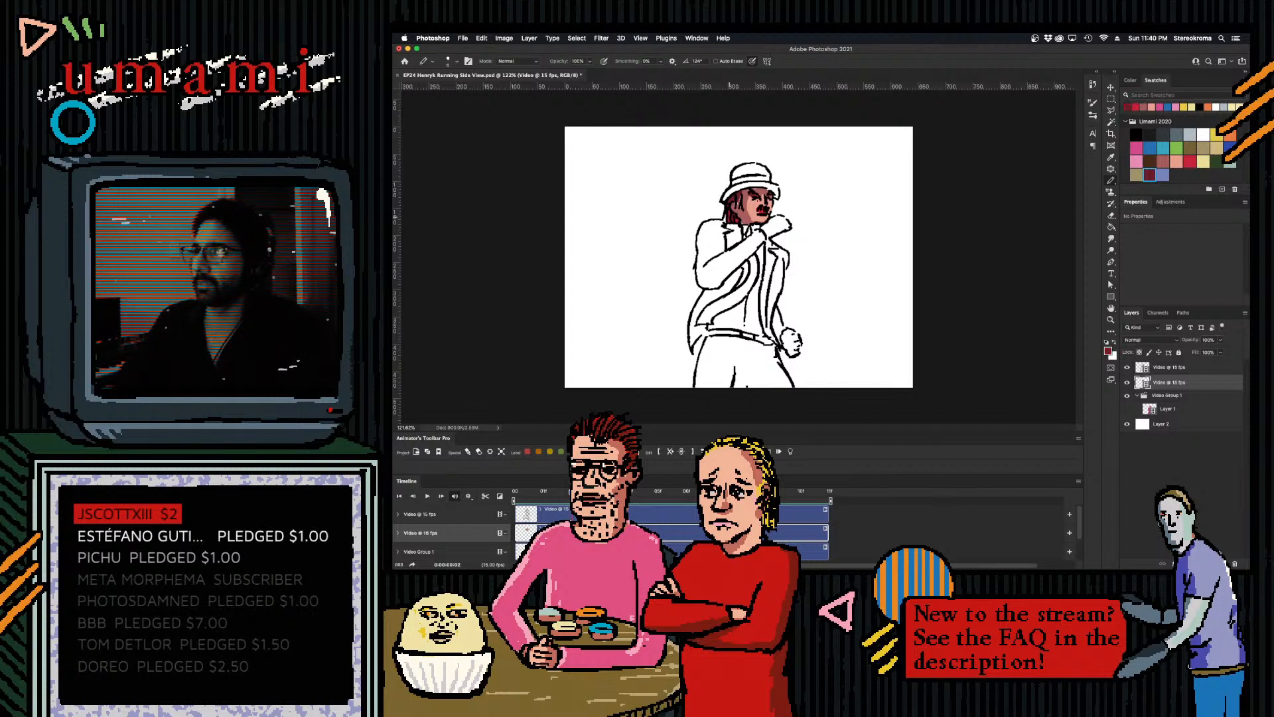
- Paint the third frame's hat brim, crown and band dark pink, with a smaller pencil for light pink highlights
left_click(1137, 148)
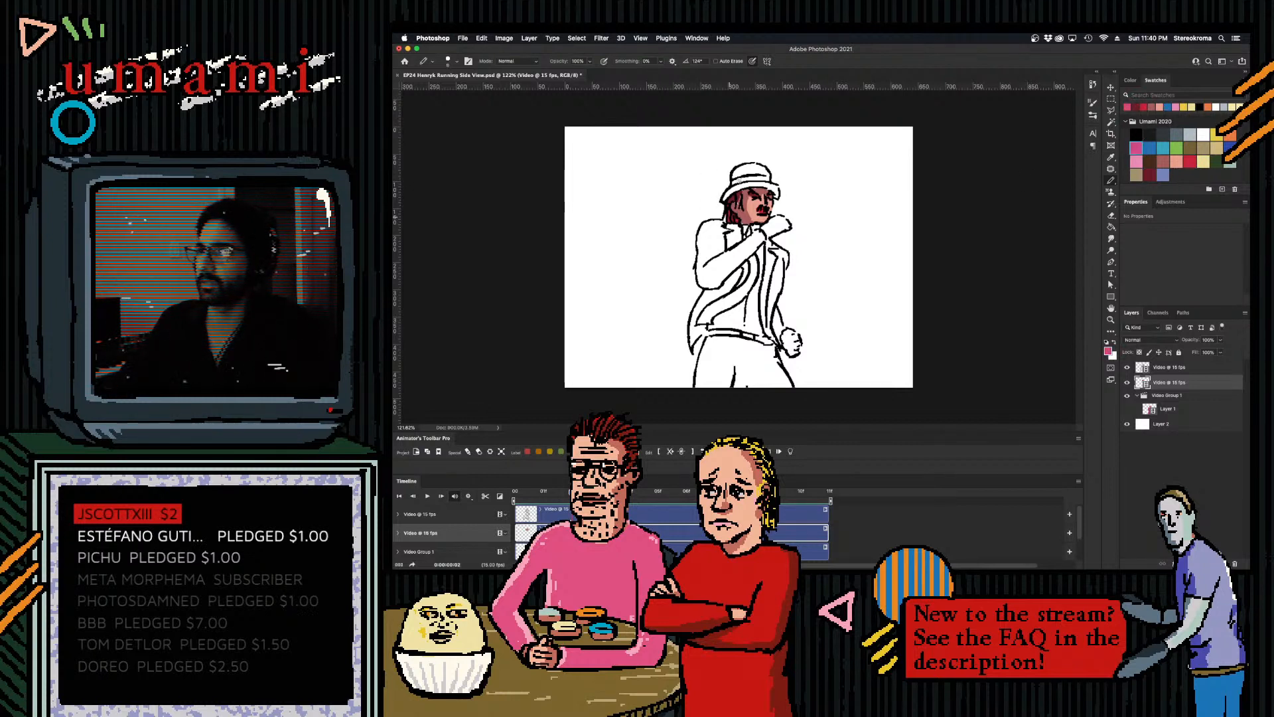
left_click_drag(728, 196, 765, 182)
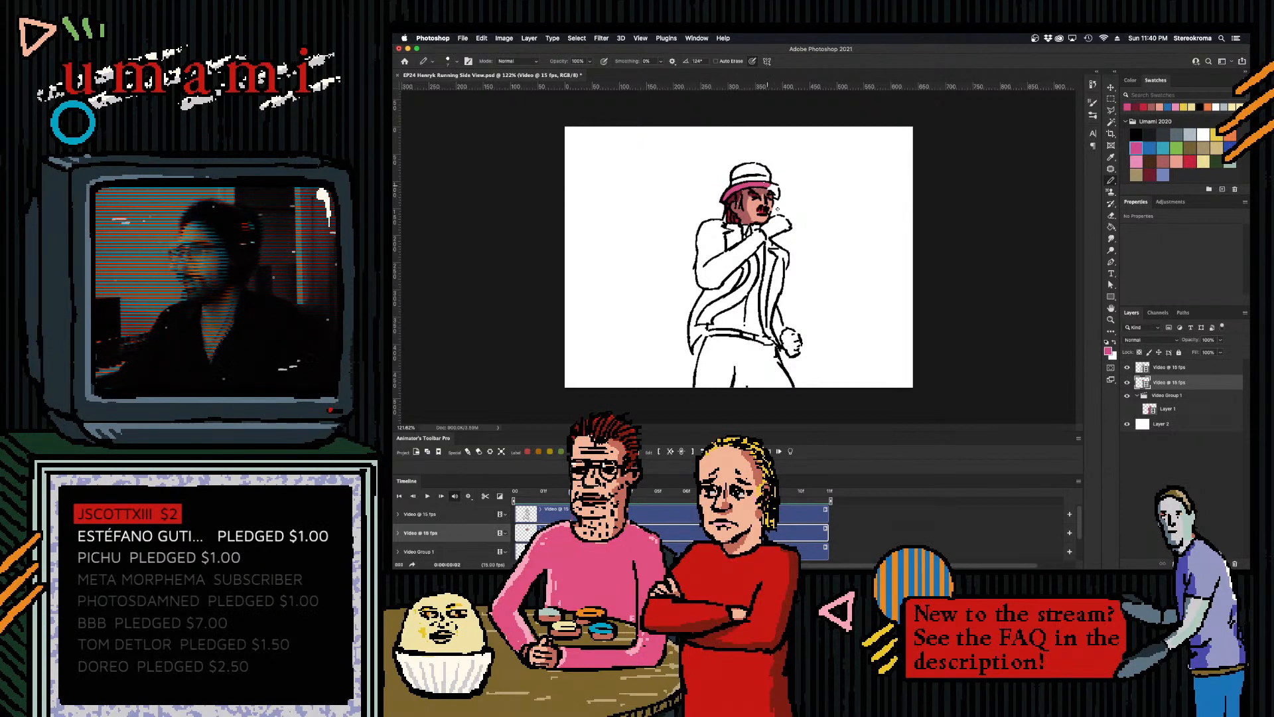
left_click_drag(769, 189, 778, 191)
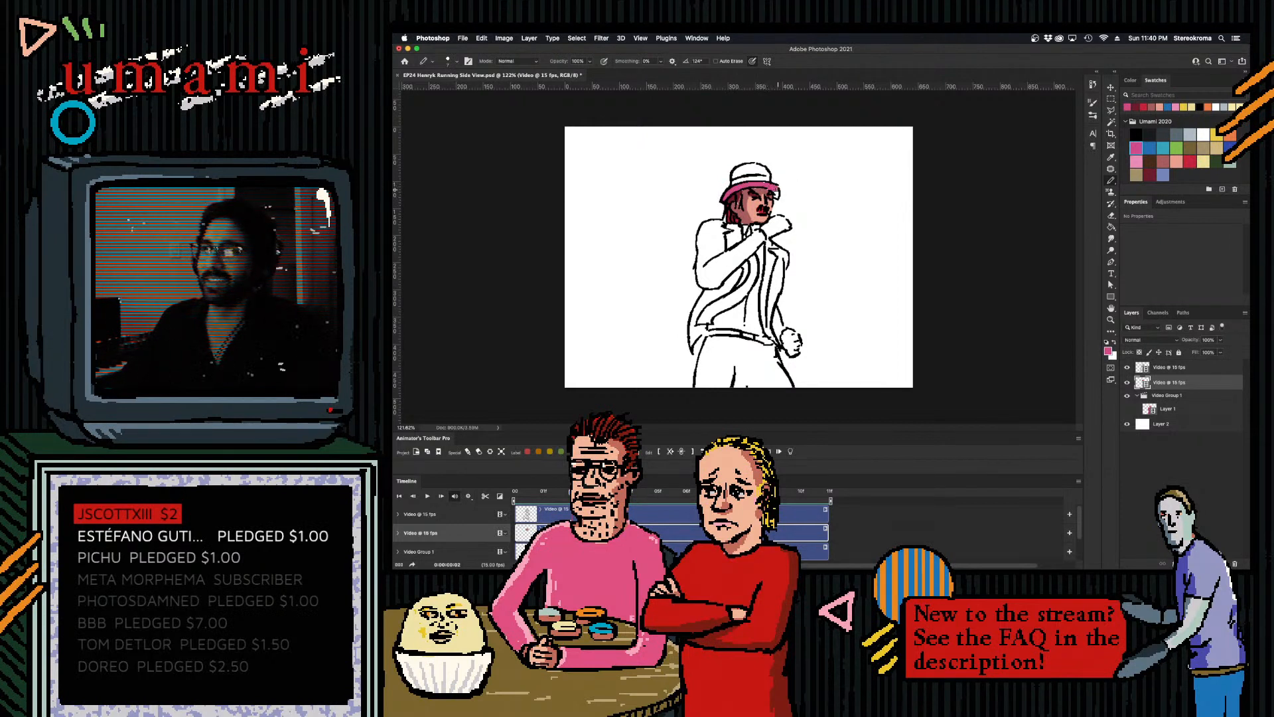
left_click_drag(737, 171, 764, 170)
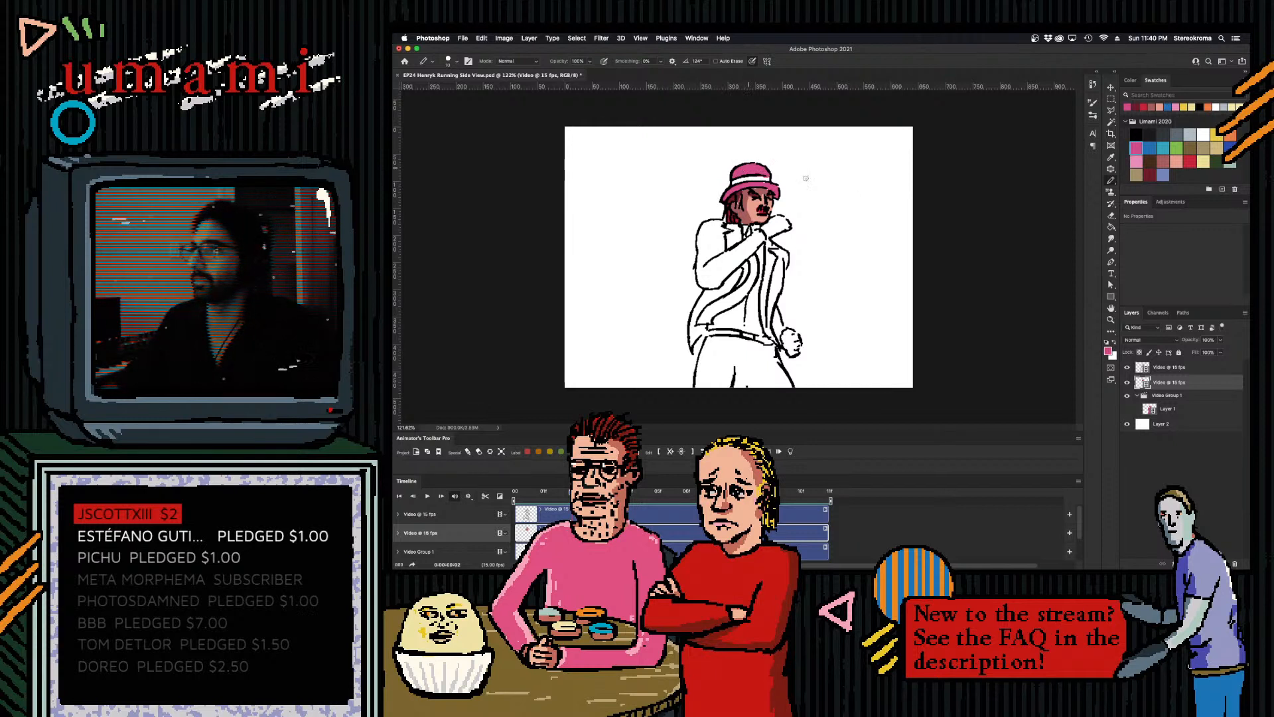
mouse_move(737, 180)
left_mouse_down()
mouse_move(771, 179)
mouse_move(738, 174)
left_mouse_up()
key("bracketleft")
key("bracketleft")
key("bracketleft")
key("bracketleft")
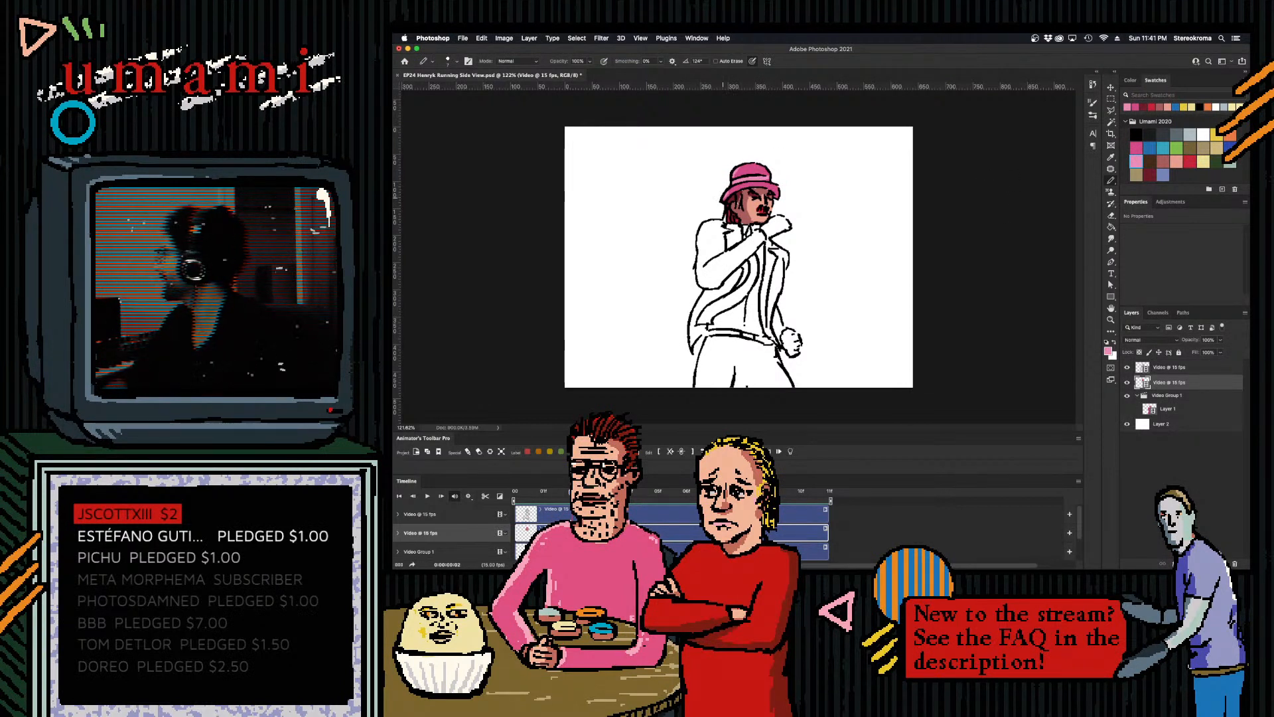
- Paint the third frame's jacket shoulder, upper sleeve and front panel dark pink with a larger pencil
key("super+Tab")
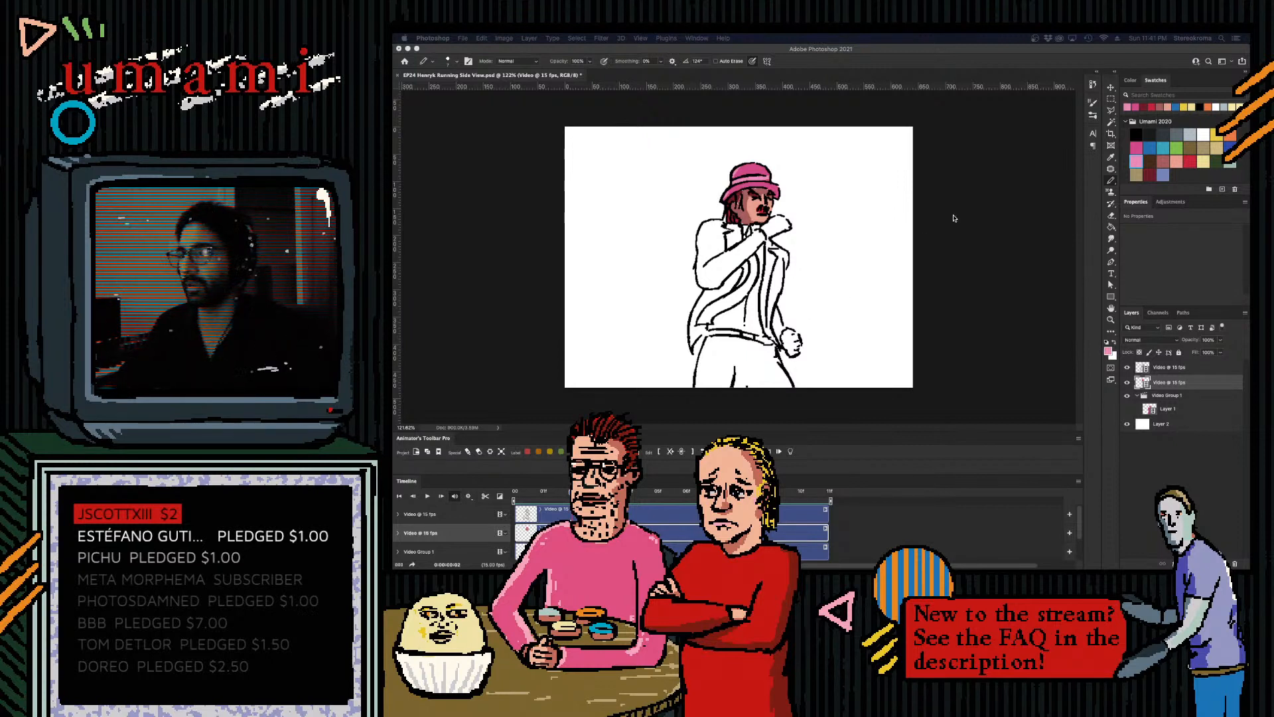
left_click(1113, 181)
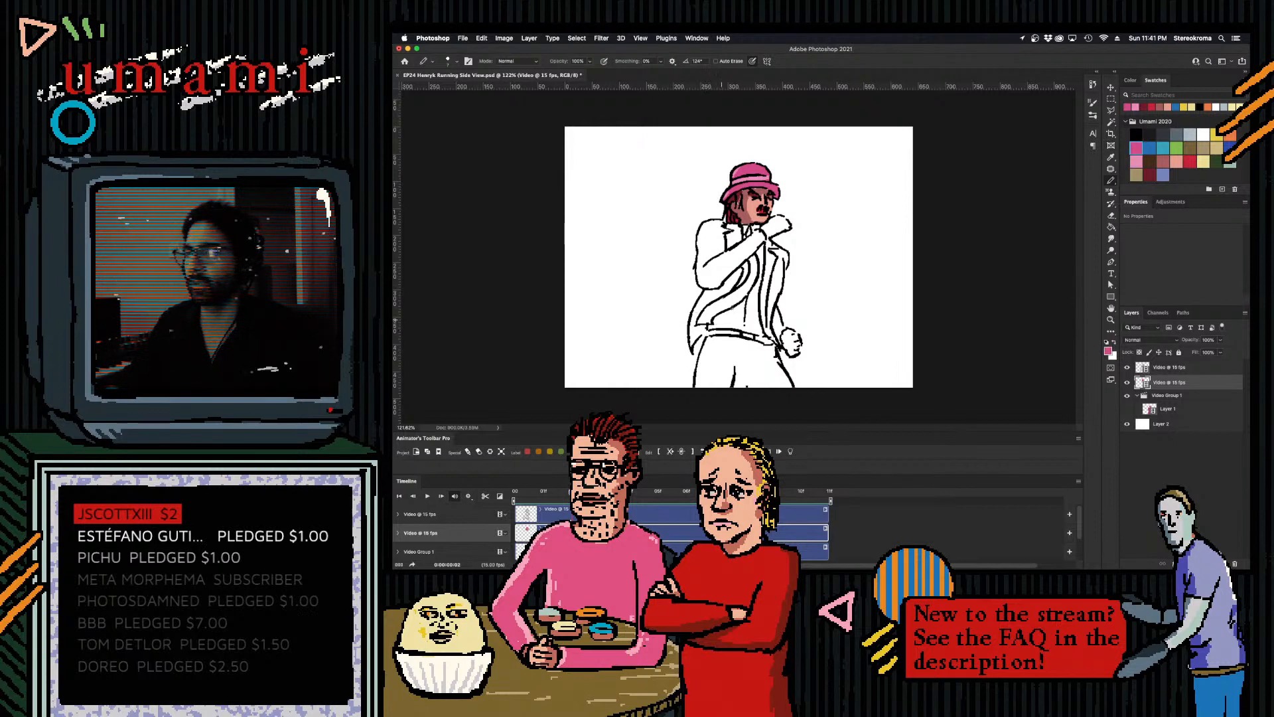
key("bracketright")
key("bracketright")
key("bracketright")
key("bracketright")
key("bracketright")
mouse_move(708, 225)
left_mouse_down()
mouse_move(703, 260)
mouse_move(722, 222)
mouse_move(704, 281)
mouse_move(723, 281)
left_mouse_up()
key("super+z")
mouse_move(708, 281)
left_mouse_down()
mouse_move(719, 226)
mouse_move(771, 247)
mouse_move(770, 274)
mouse_move(784, 263)
mouse_move(764, 332)
mouse_move(770, 311)
mouse_move(769, 338)
mouse_move(775, 312)
mouse_move(782, 330)
left_mouse_up()
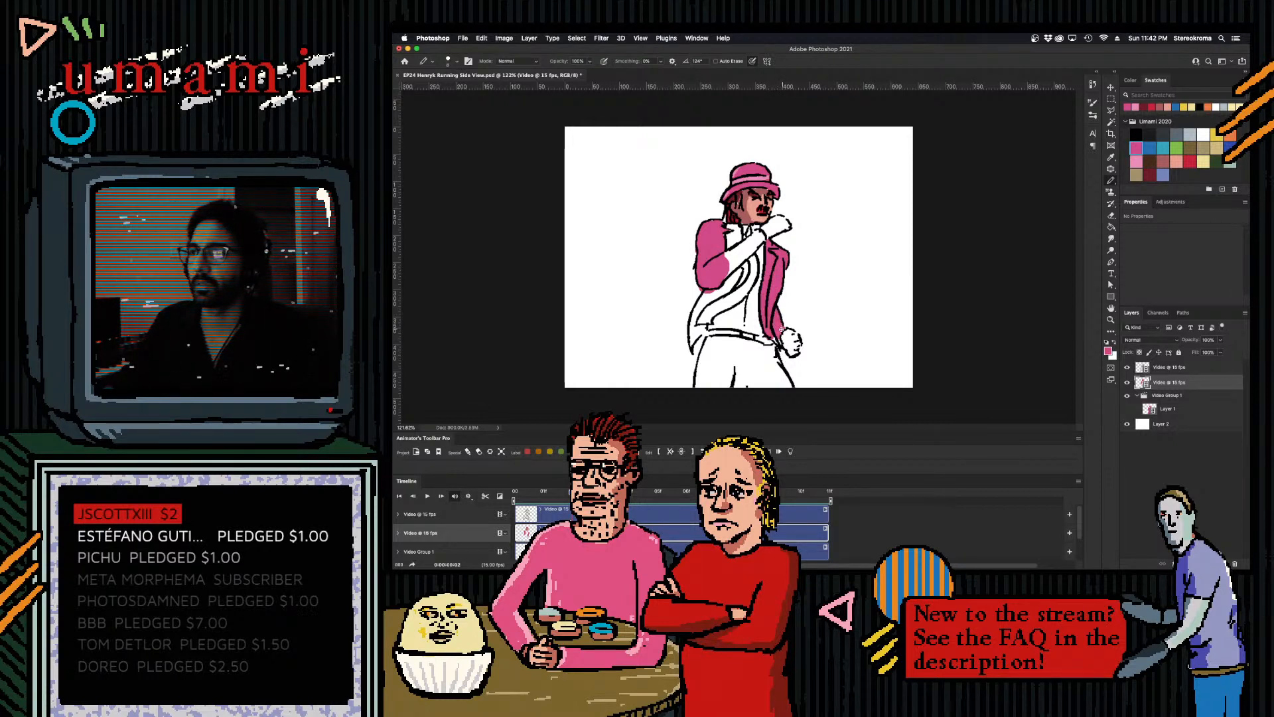
- Paint the jacket's lower back flap beneath the bent elbow dark pink with a larger pencil
key("bracketright")
key("bracketright")
key("bracketright")
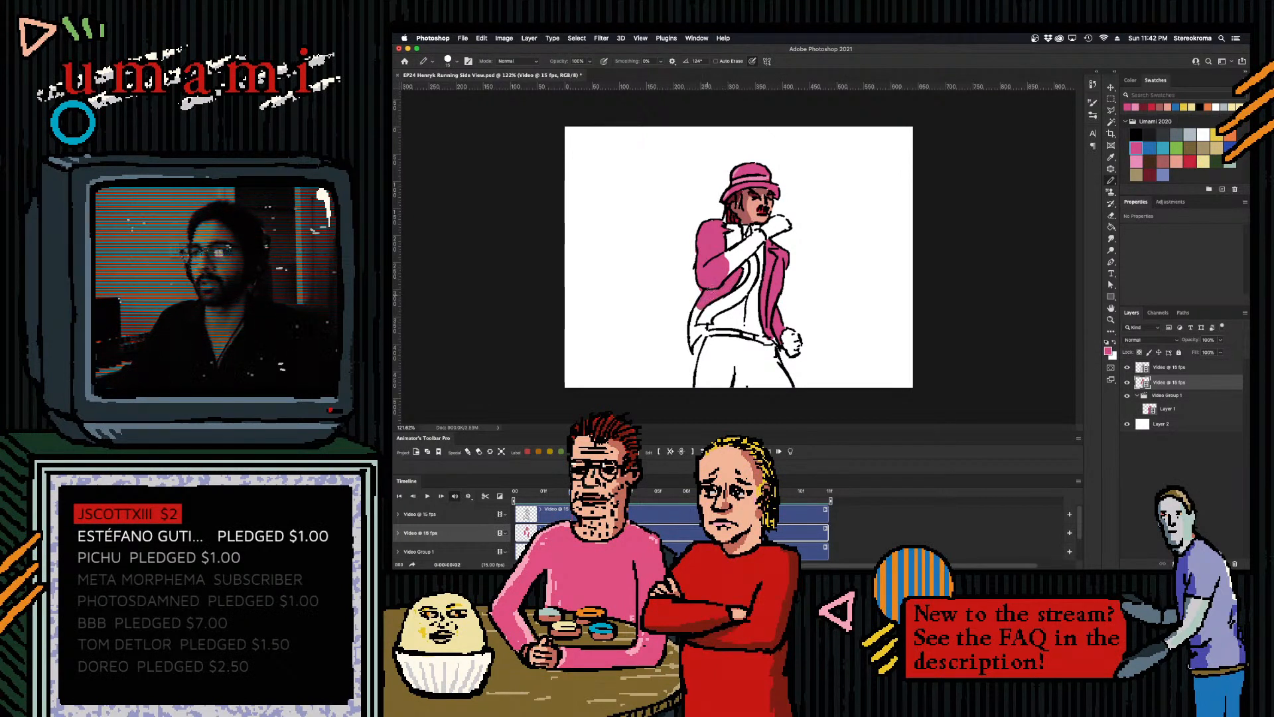
mouse_move(697, 307)
left_mouse_down()
mouse_move(692, 344)
mouse_move(695, 330)
left_mouse_up()
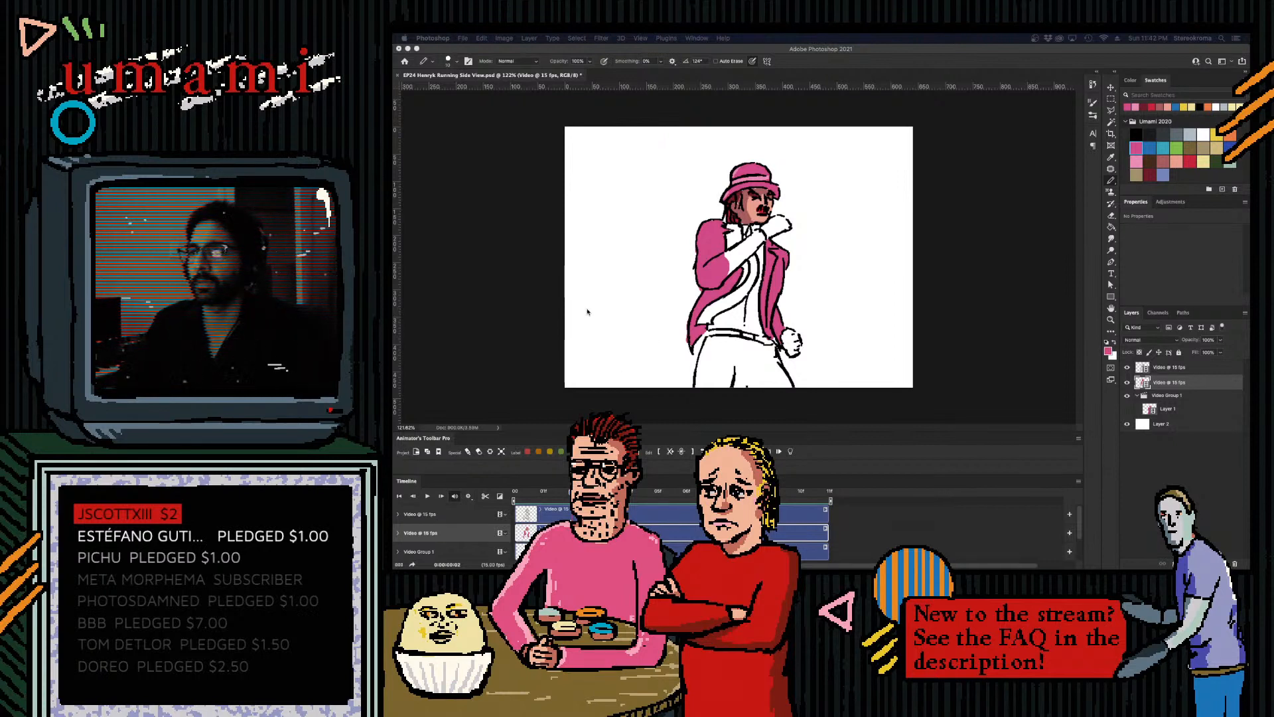
left_click(670, 326)
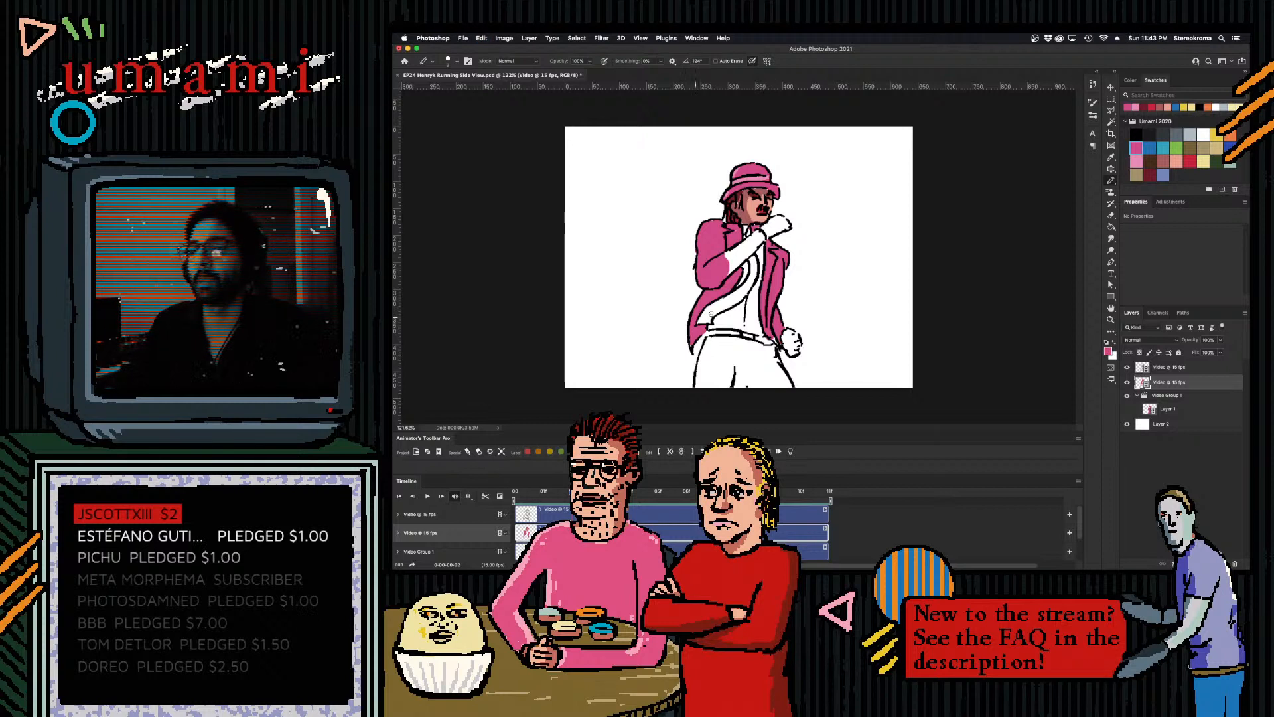
- Paint both trouser legs dark pink below the belt, adjusting the pencil size to cover the wider areas
key("bracketright")
key("bracketright")
mouse_move(715, 347)
left_mouse_down()
mouse_move(705, 408)
mouse_move(716, 343)
mouse_move(765, 350)
mouse_move(752, 344)
mouse_move(783, 393)
mouse_move(764, 360)
mouse_move(753, 384)
mouse_move(749, 367)
mouse_move(731, 373)
mouse_move(727, 395)
mouse_move(717, 386)
mouse_move(727, 346)
left_mouse_up()
key("bracketleft")
key("bracketright")
key("bracketright")
key("bracketright")
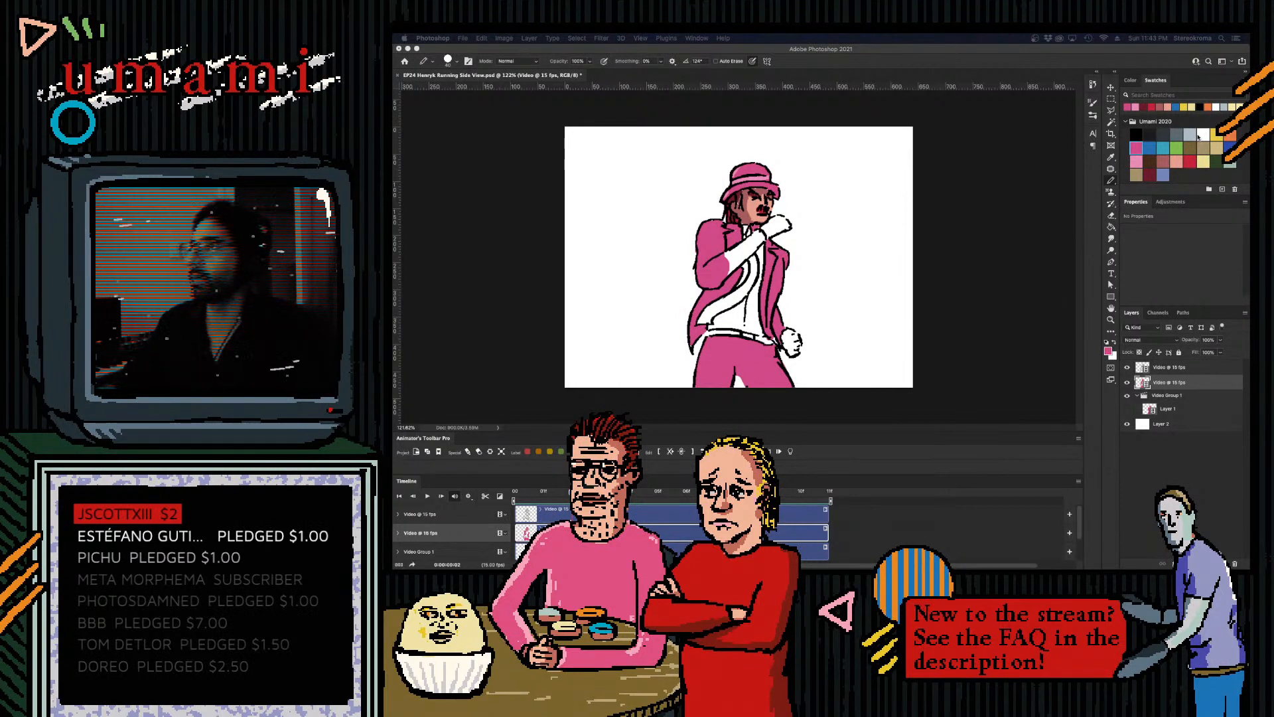
- Paint the shirt yellow around the tie and up to the collar on the colour layer
left_click(1216, 135)
key("bracketleft")
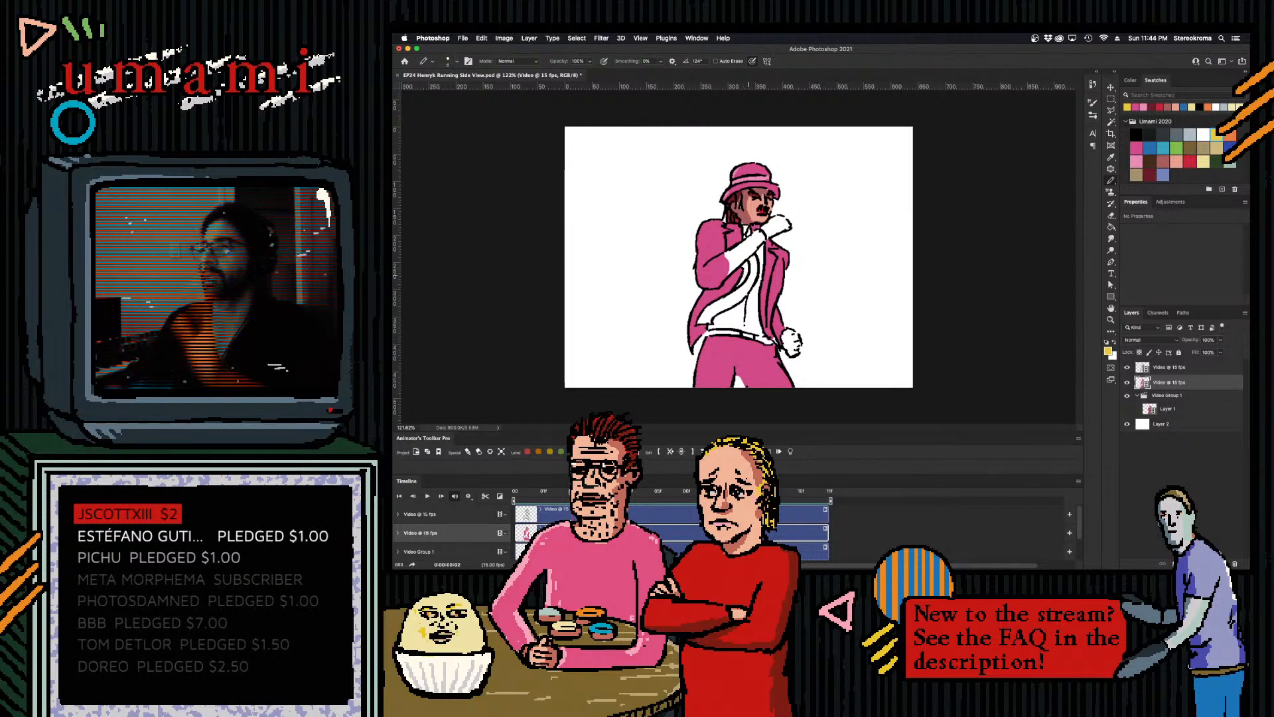
left_click_drag(746, 264, 743, 283)
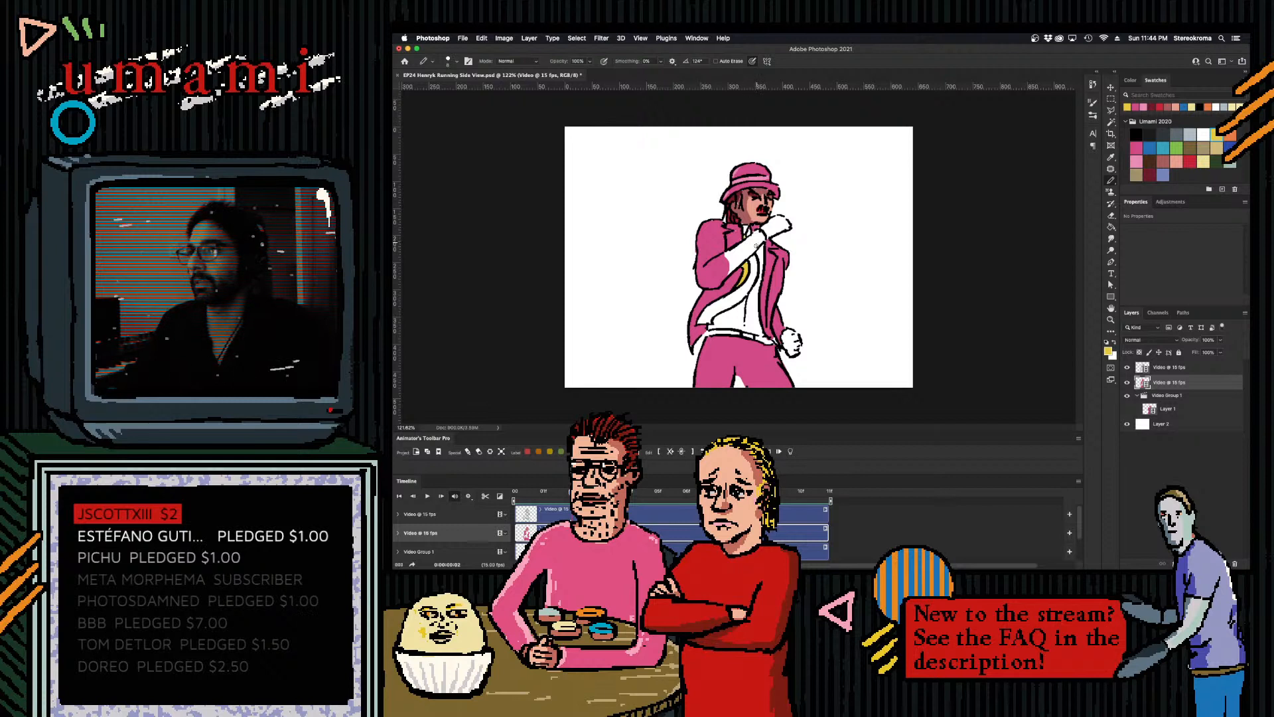
mouse_move(762, 251)
left_mouse_down()
mouse_move(760, 332)
mouse_move(711, 325)
mouse_move(756, 288)
mouse_move(755, 324)
mouse_move(741, 314)
mouse_move(726, 326)
mouse_move(759, 331)
left_mouse_up()
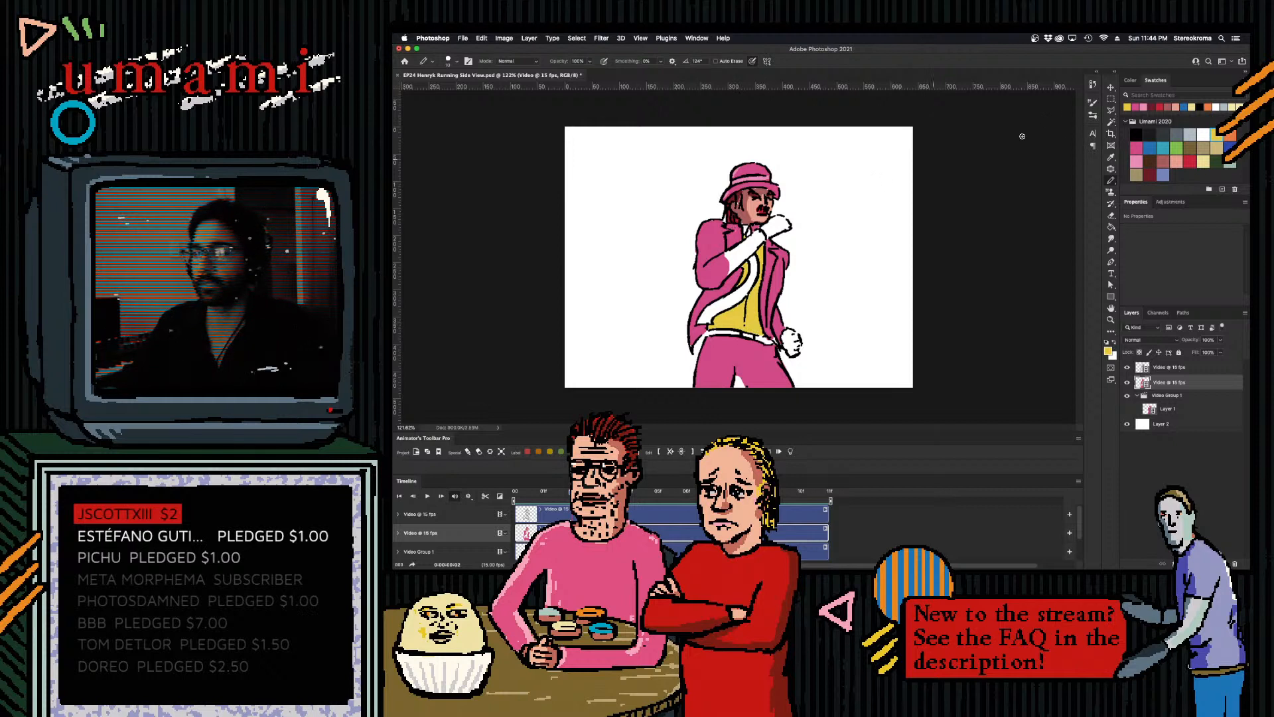
left_click(1135, 148)
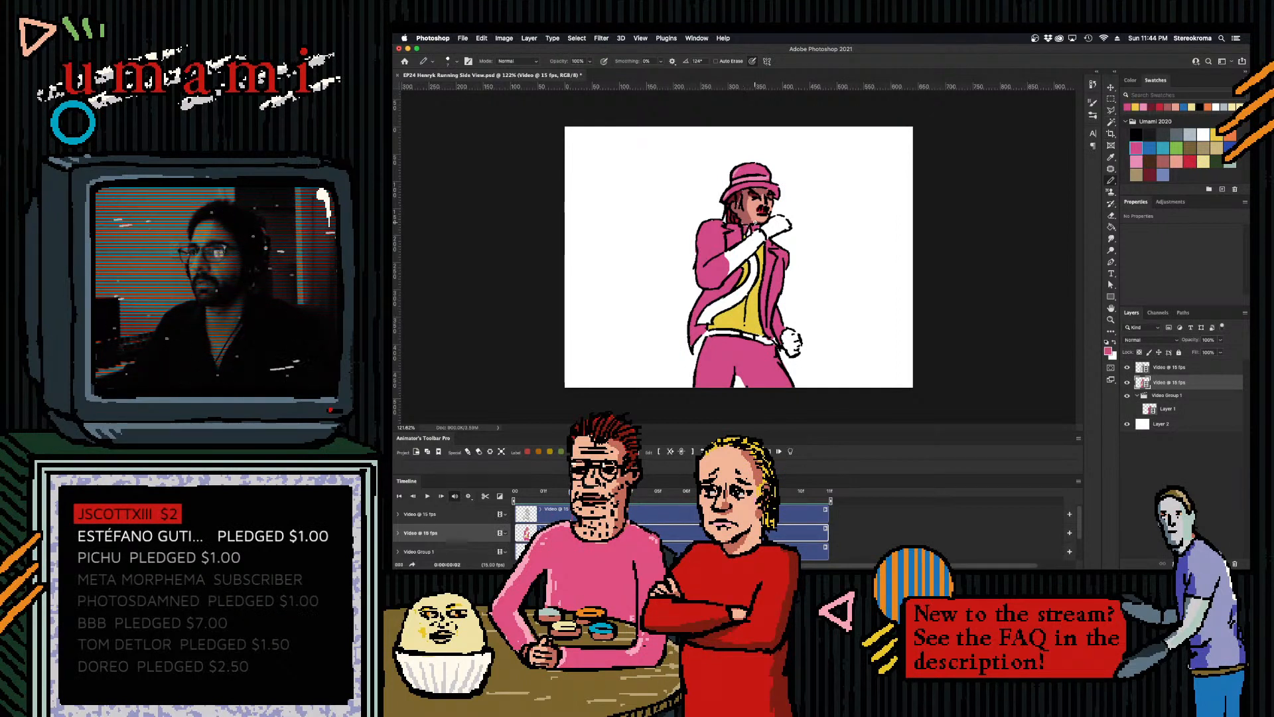
mouse_move(571, 492)
left_mouse_down()
mouse_move(554, 492)
mouse_move(568, 489)
left_mouse_up()
left_click(1217, 134)
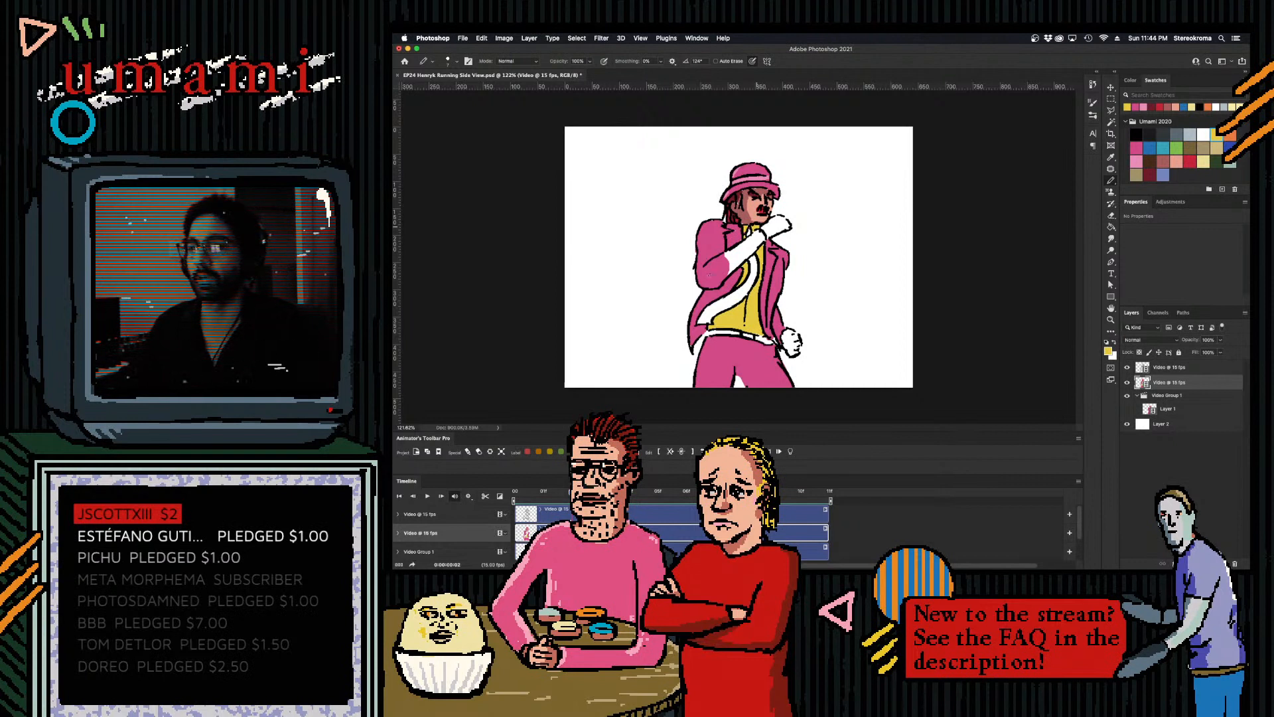
left_click(557, 511)
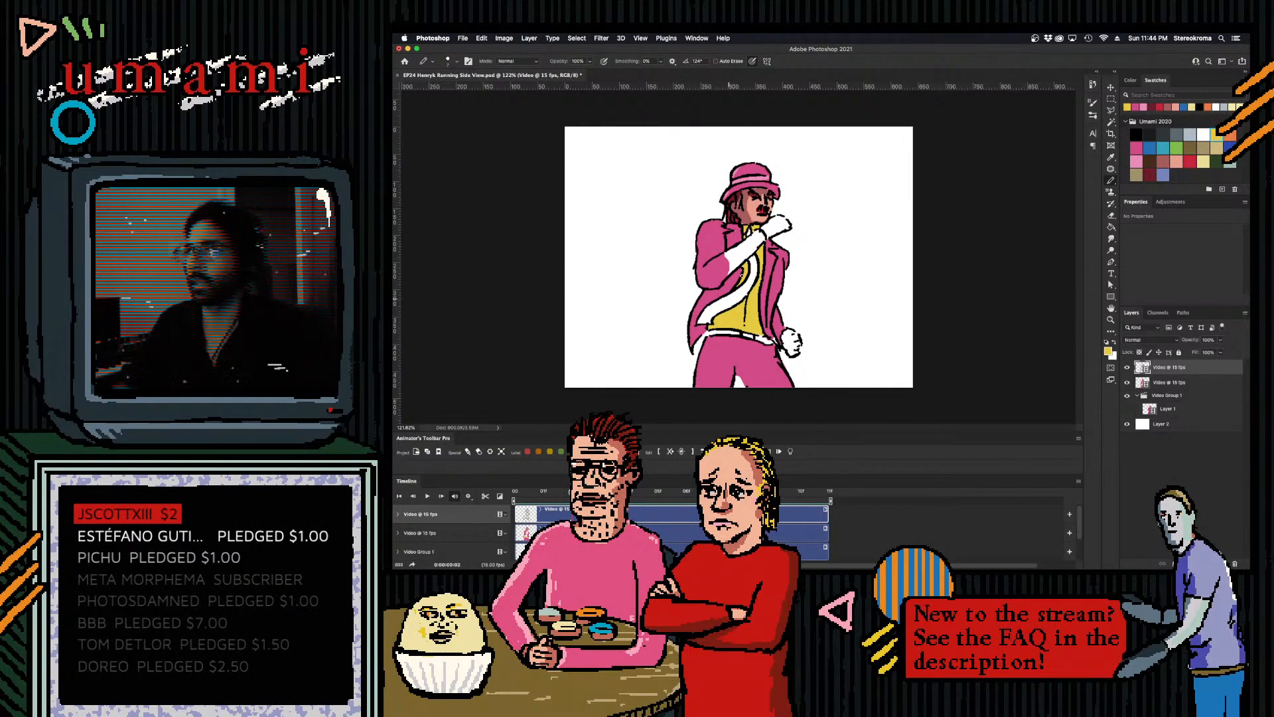
left_click(566, 531)
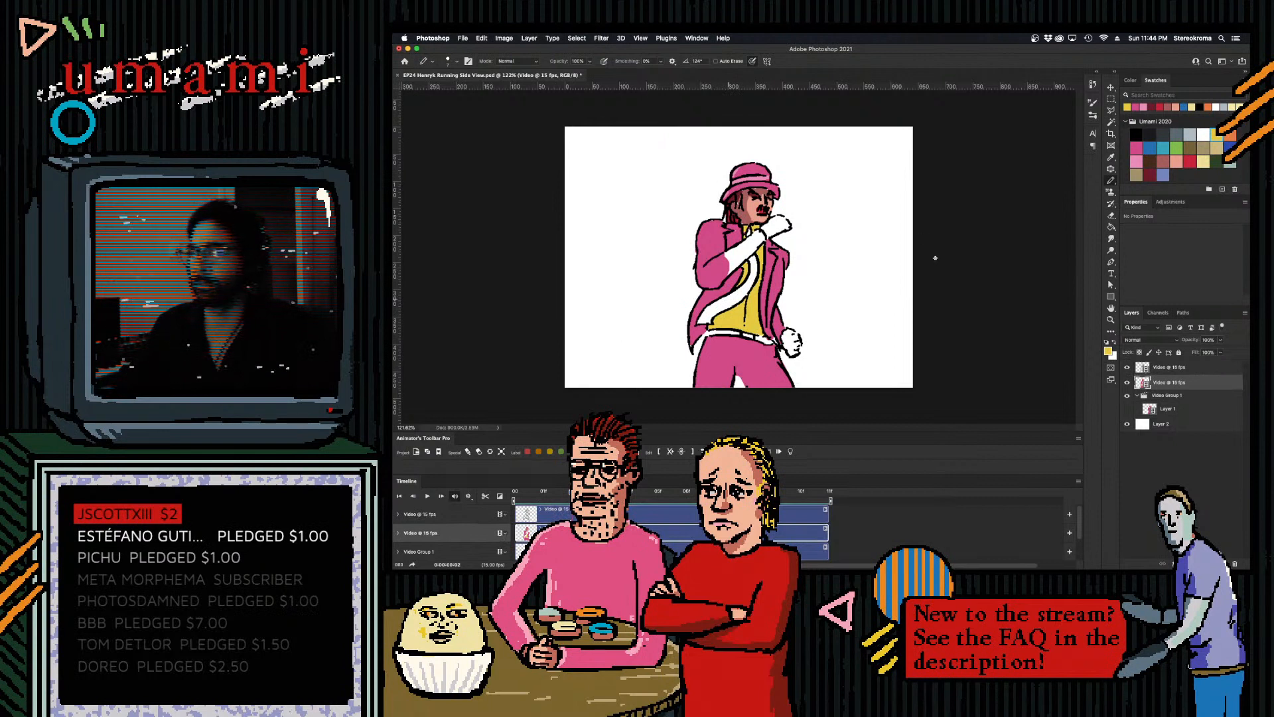
- Fill the tie red and the raised forearm's sleeve dark pink using the Paint Bucket with All Layers enabled
left_click(1191, 160)
key("g")
left_click(724, 300)
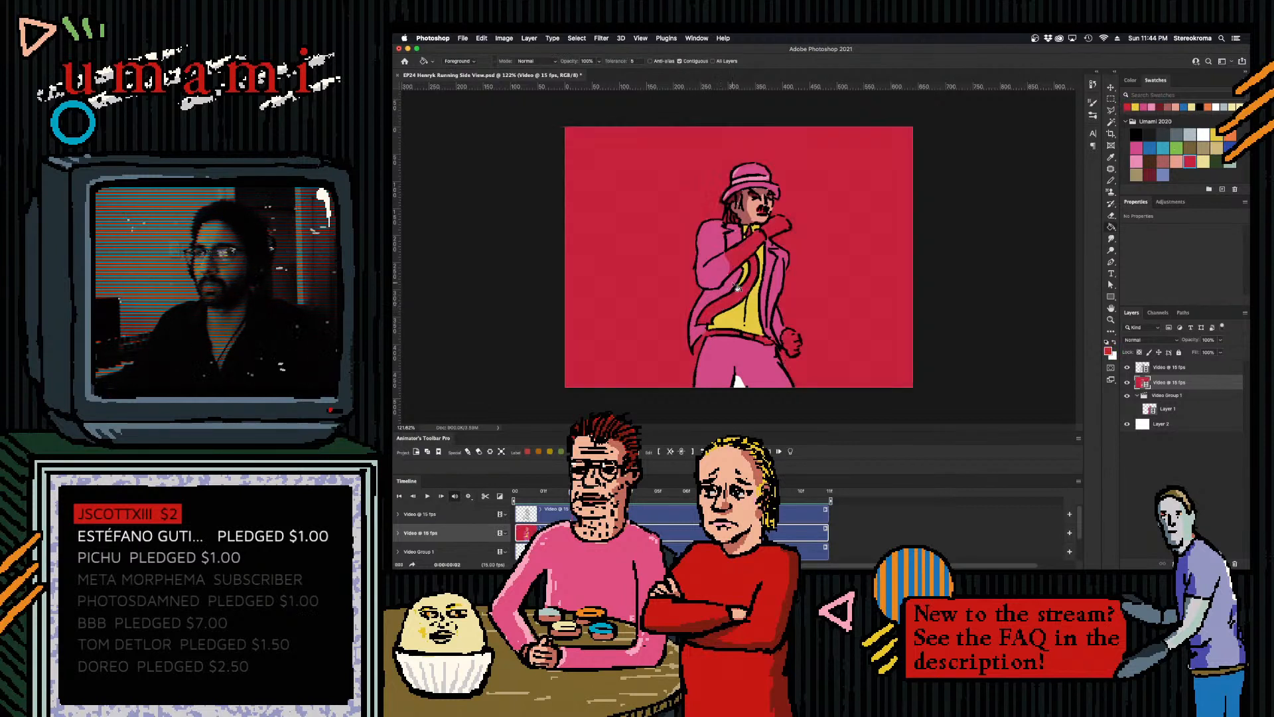
key("super+z")
left_click(722, 61)
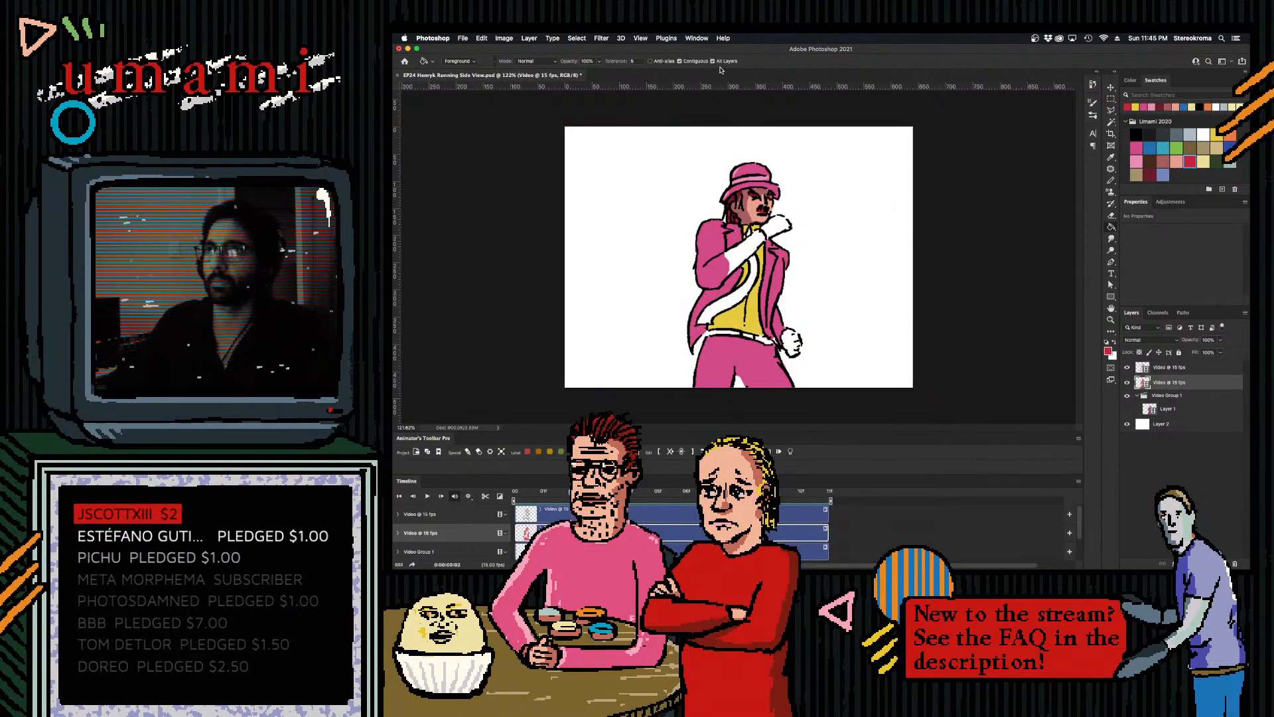
left_click(735, 303)
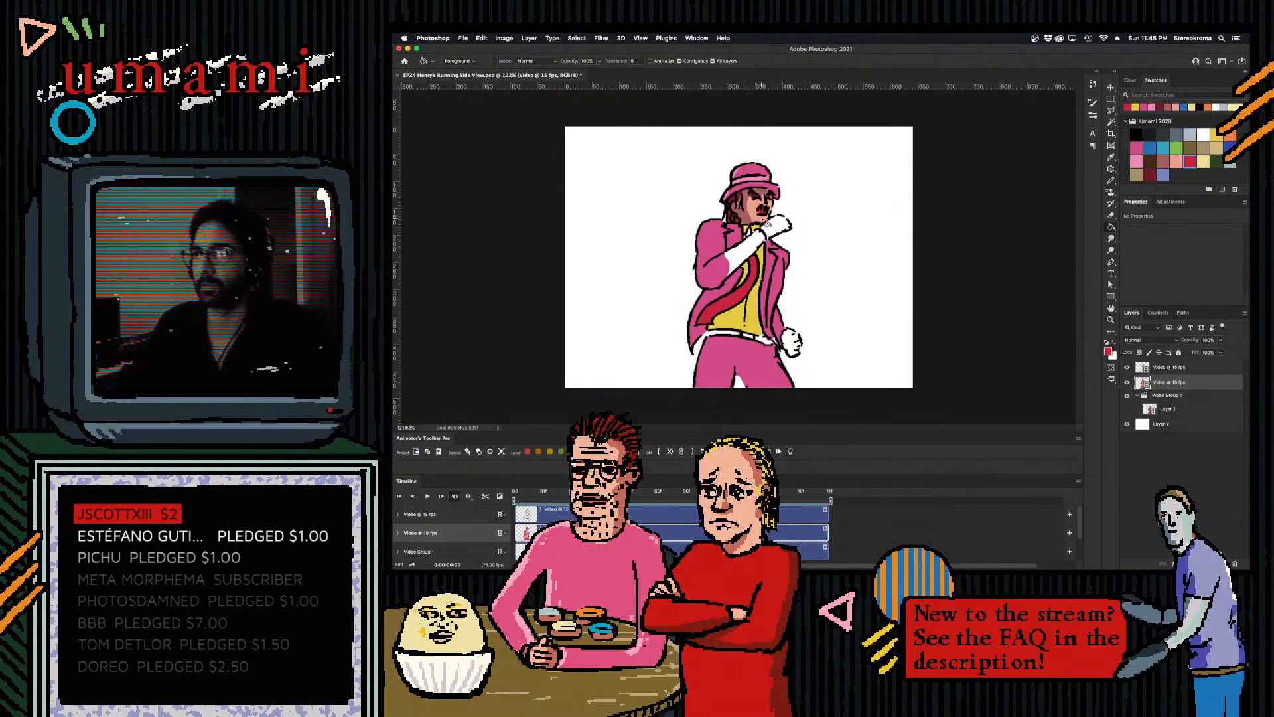
left_click(1136, 150)
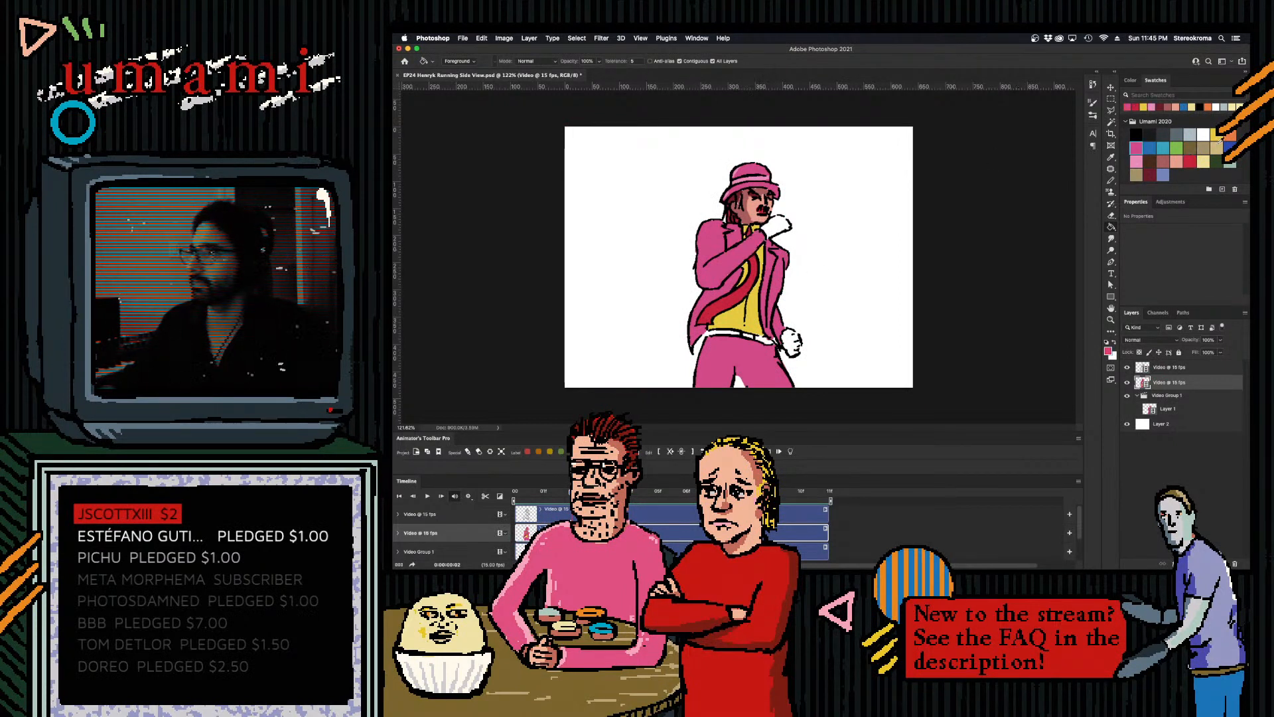
- Paint the raised hand reddish brown with lighter skin highlights using a smaller pencil
left_click(1163, 161)
left_click(1110, 178)
key("bracketleft")
left_click_drag(774, 227, 768, 230)
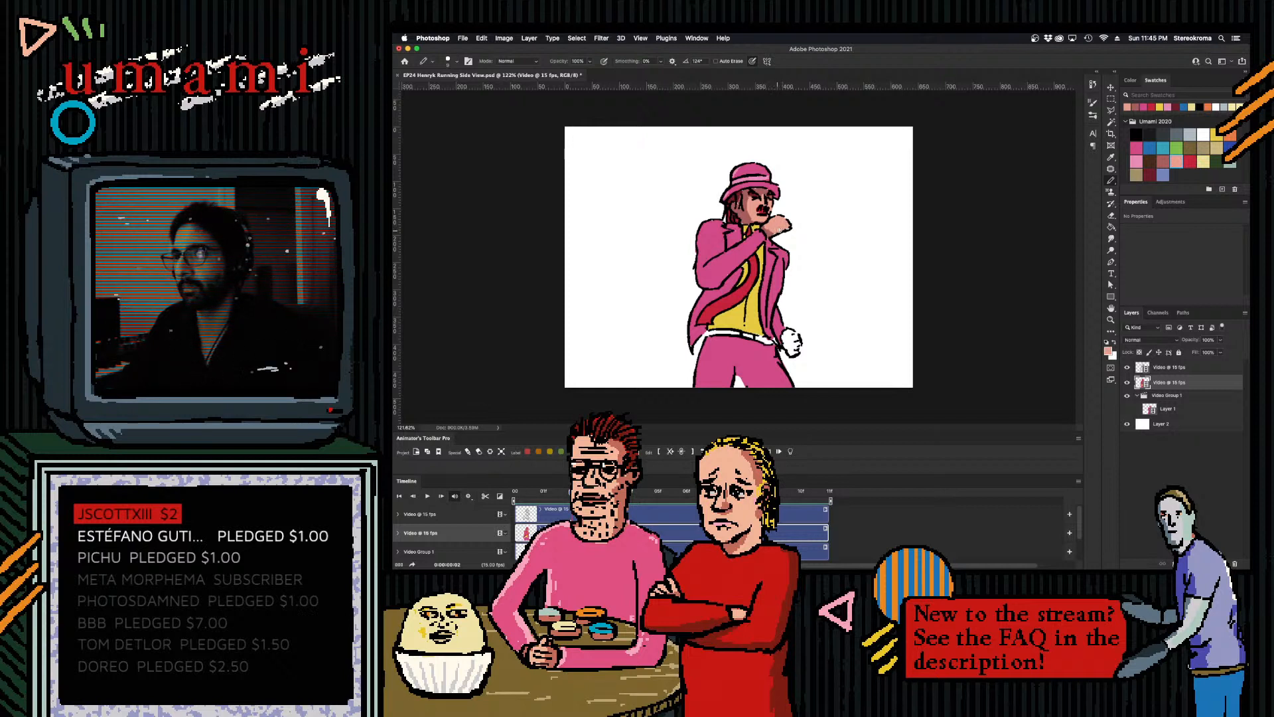
- Paint the lowered fist reddish brown and add lighter skin highlights to it
key("bracketright")
key("bracketright")
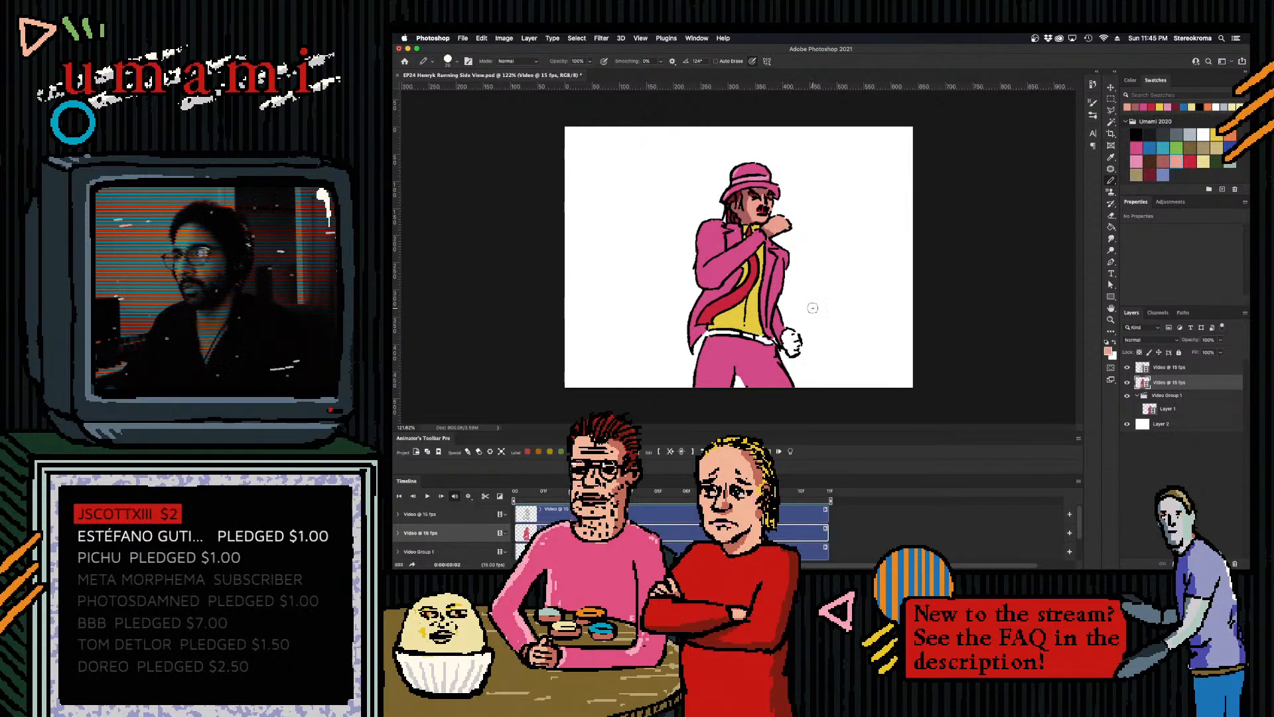
key("[")
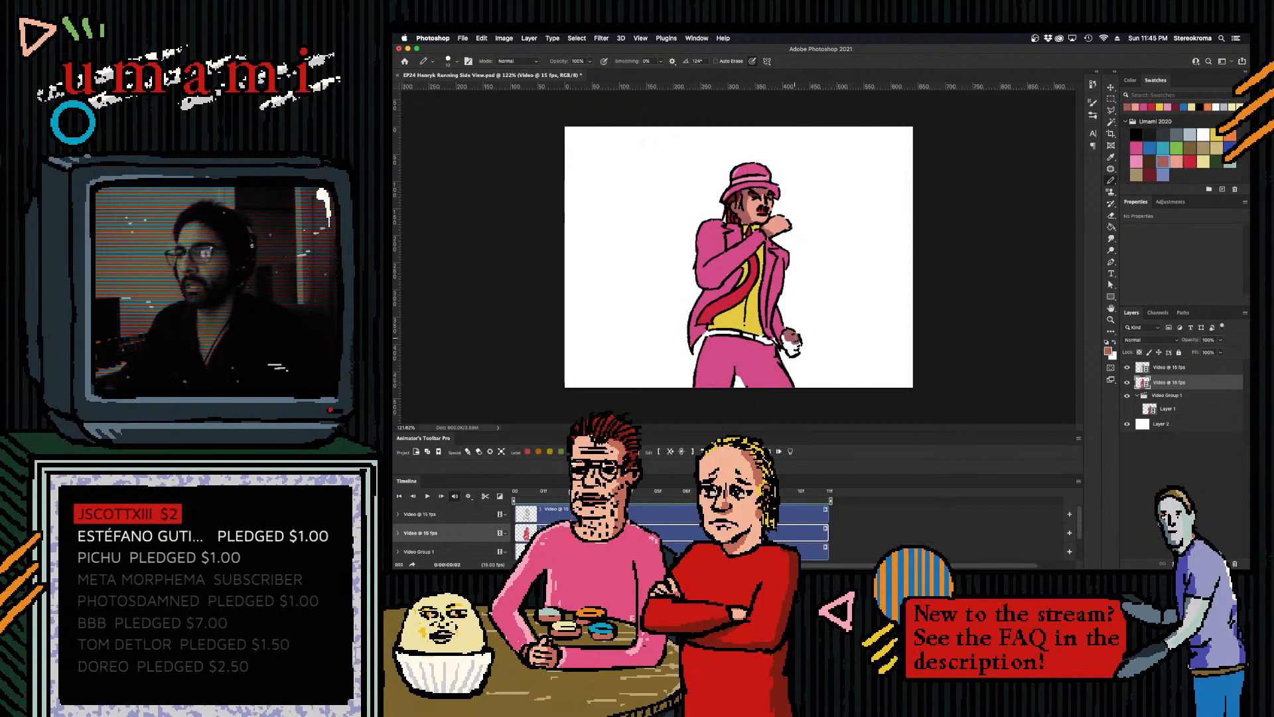
left_click_drag(798, 348, 792, 345)
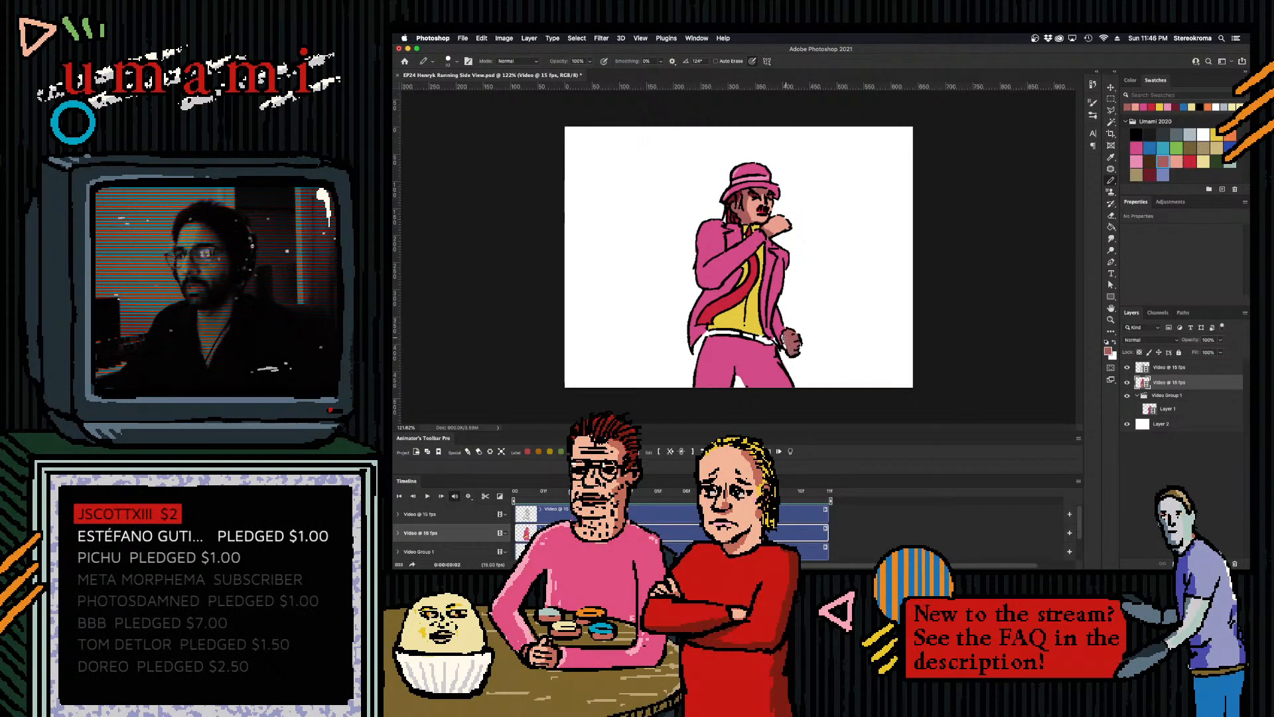
left_click(1176, 162)
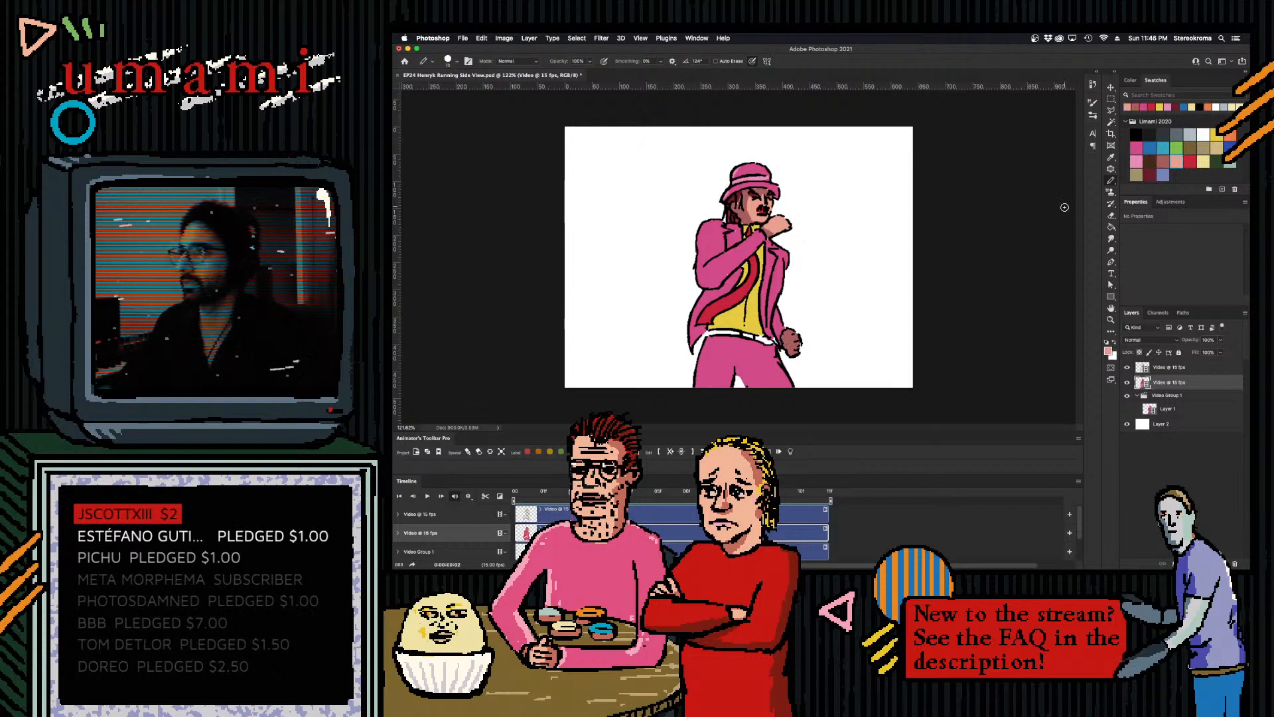
left_click_drag(790, 336, 796, 341)
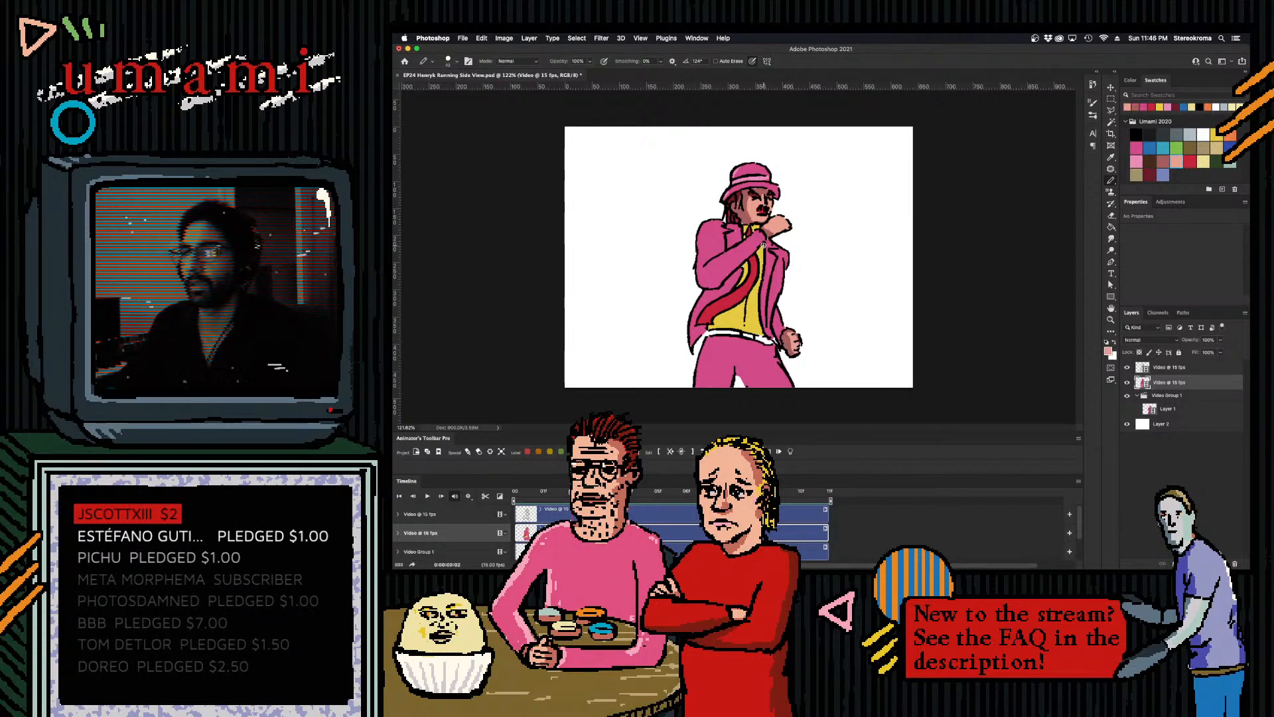
- Paint the third frame's belt red and its buckle yellow
left_click(1189, 161)
left_click_drag(708, 332, 771, 344)
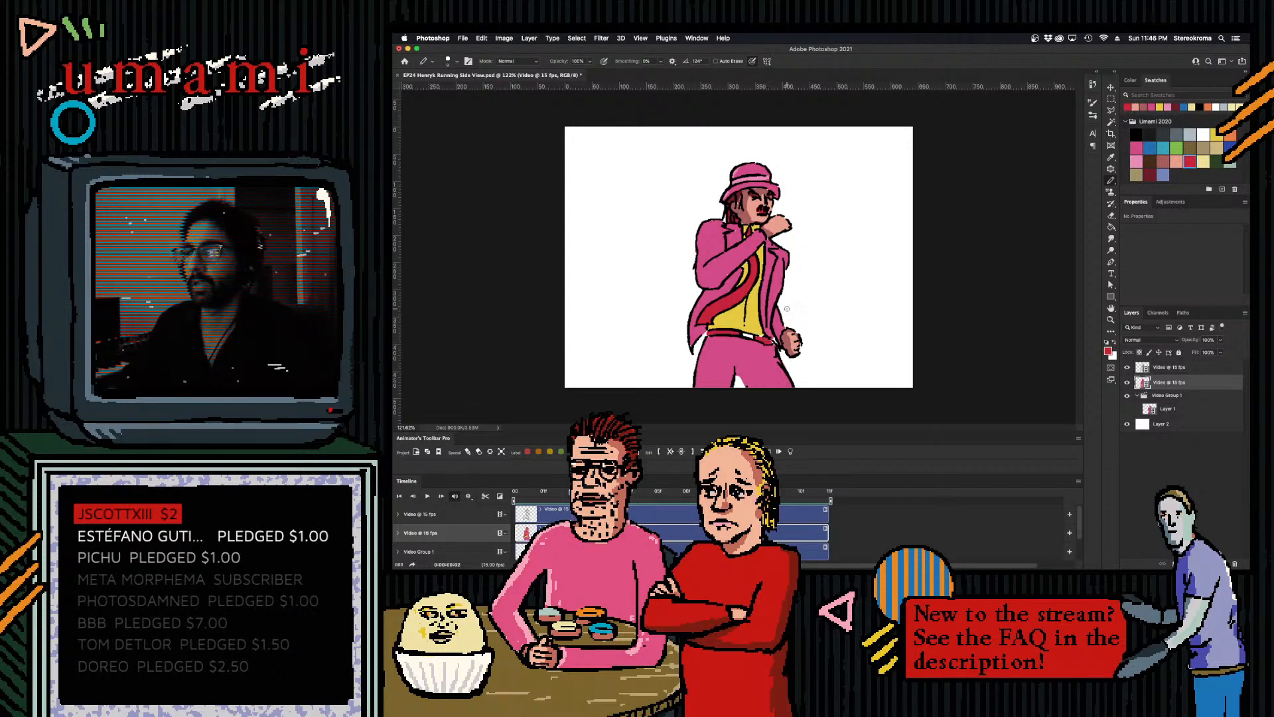
left_click(1216, 135)
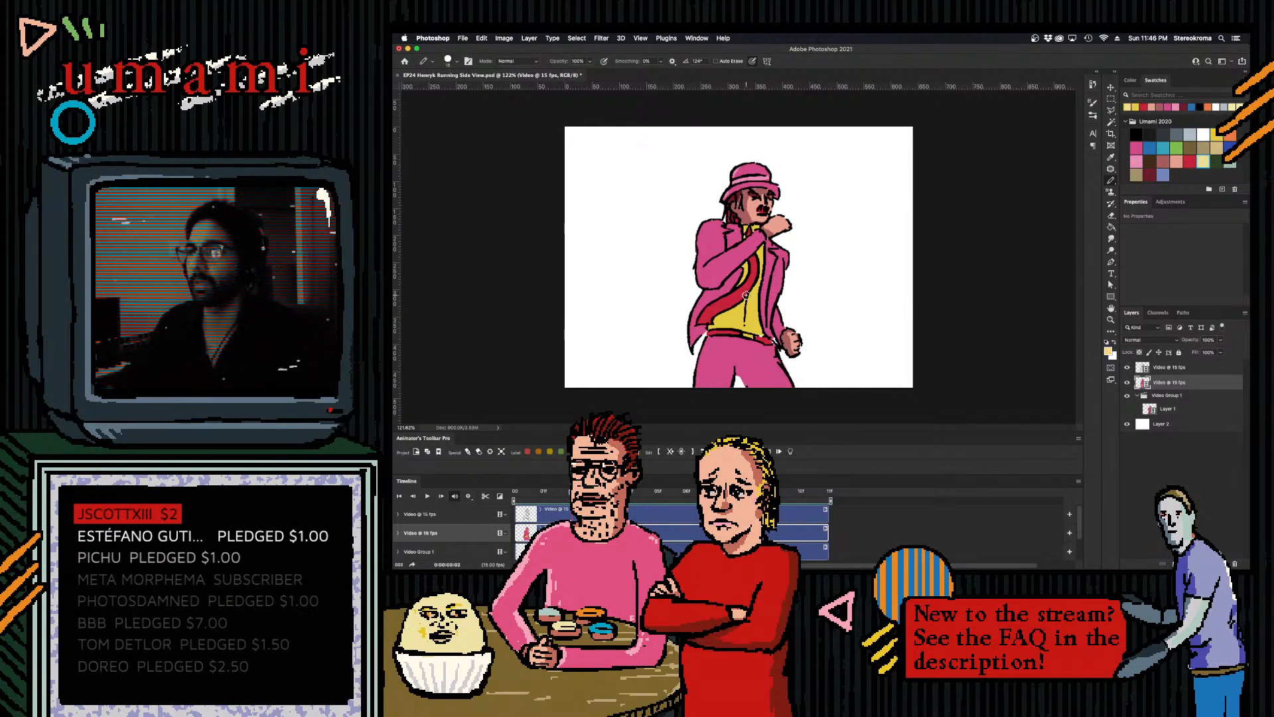
- Add pale yellow highlights to the shirt on both sides of the tie, reducing the pencil size
mouse_move(753, 301)
left_mouse_down()
mouse_move(753, 327)
mouse_move(727, 318)
mouse_move(738, 309)
mouse_move(722, 323)
left_mouse_up()
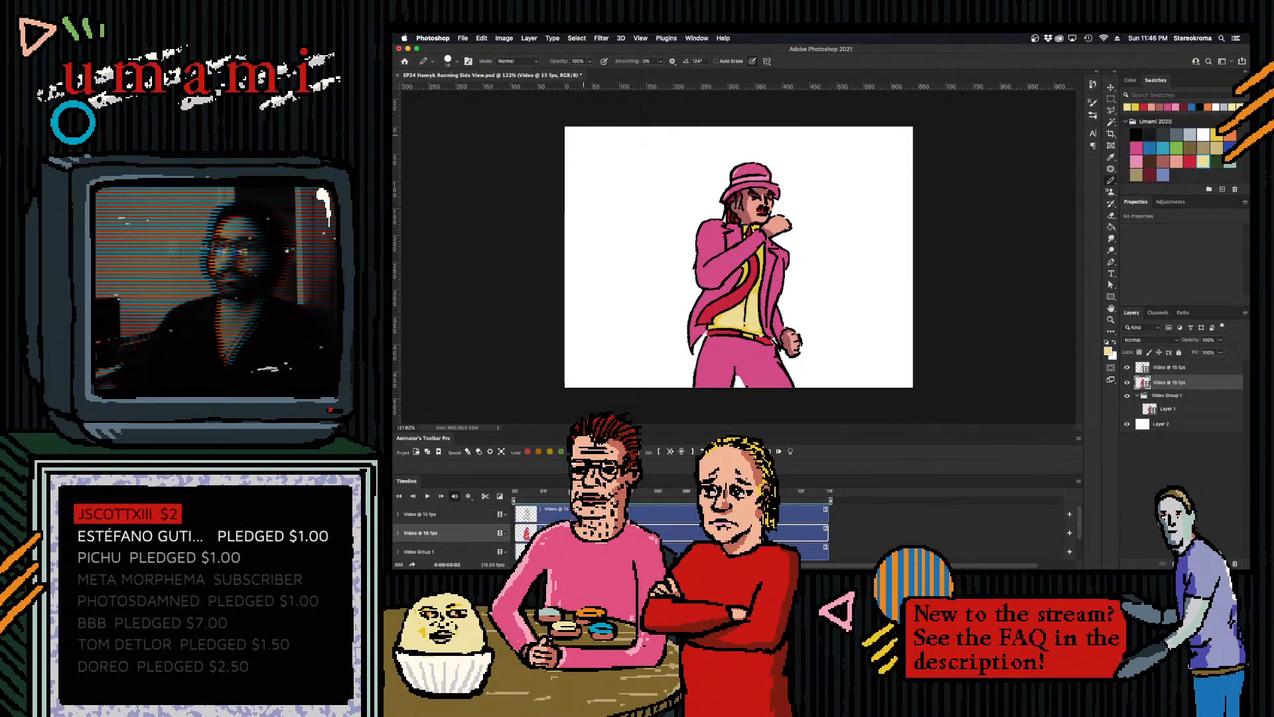
key("bracketleft")
key("bracketleft")
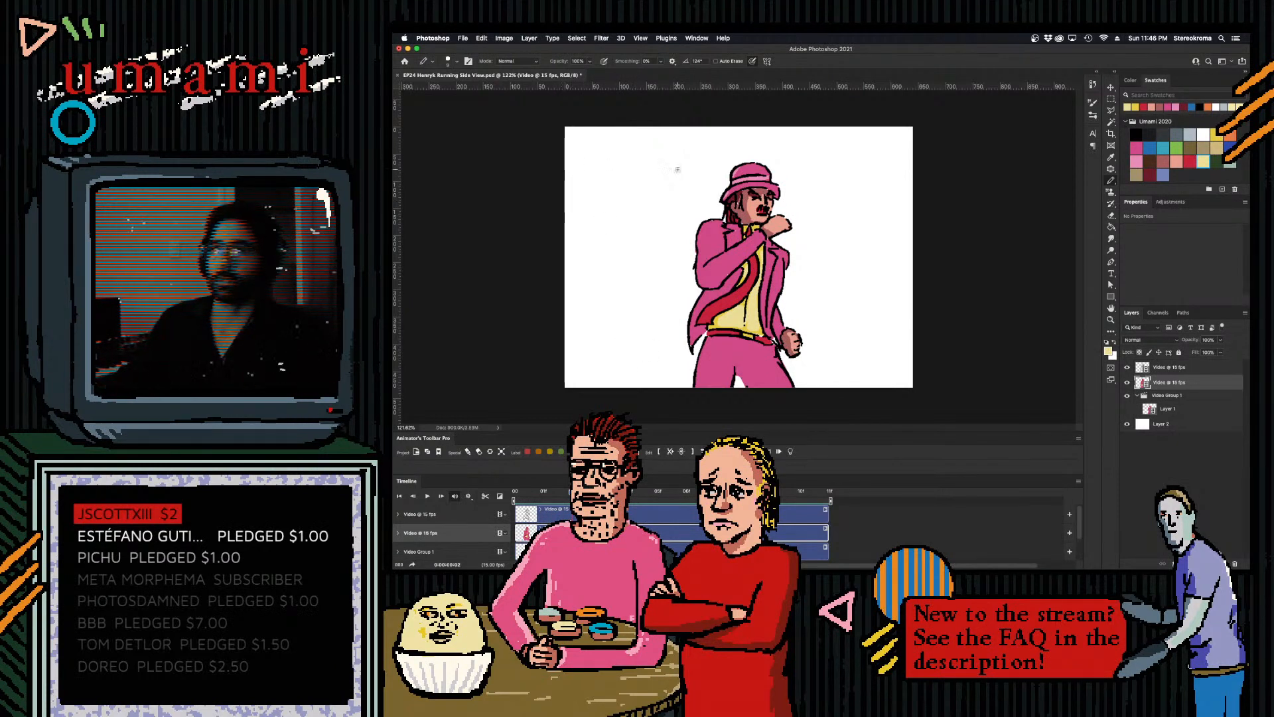
- Assign the working RGB profile sRGB IEC61966-2.1 to the document
left_click(482, 38)
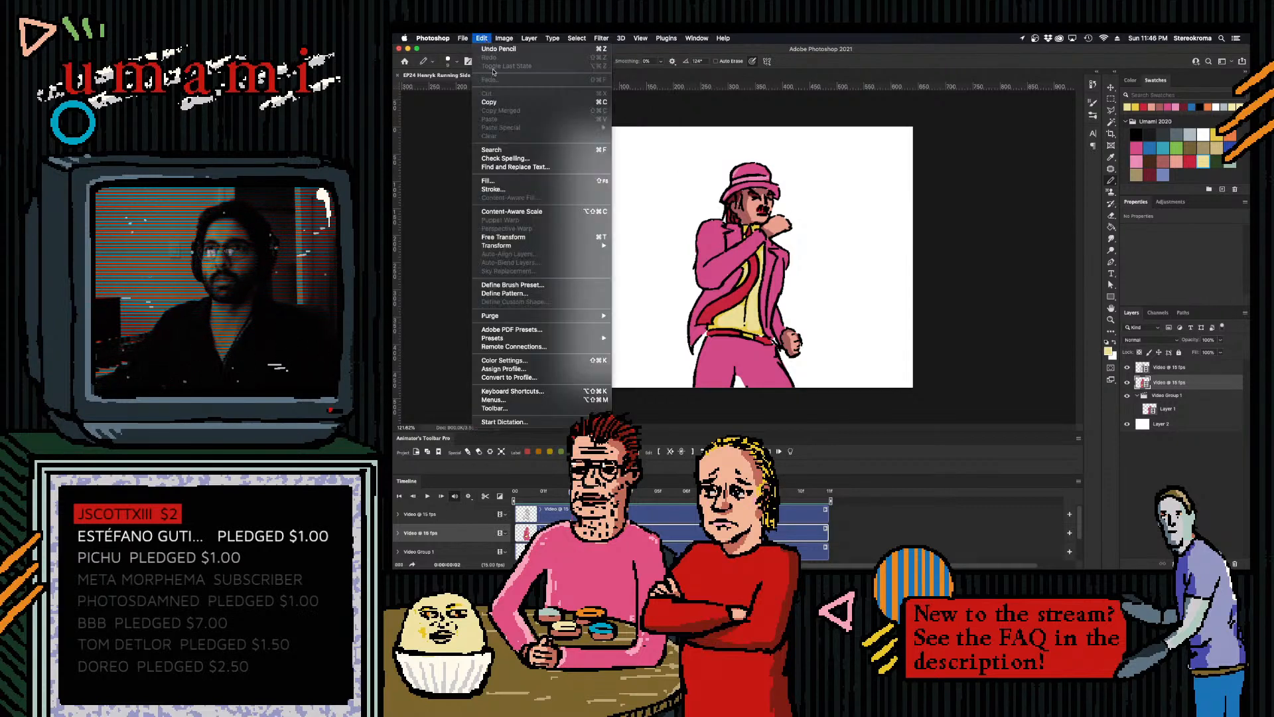
left_click(524, 372)
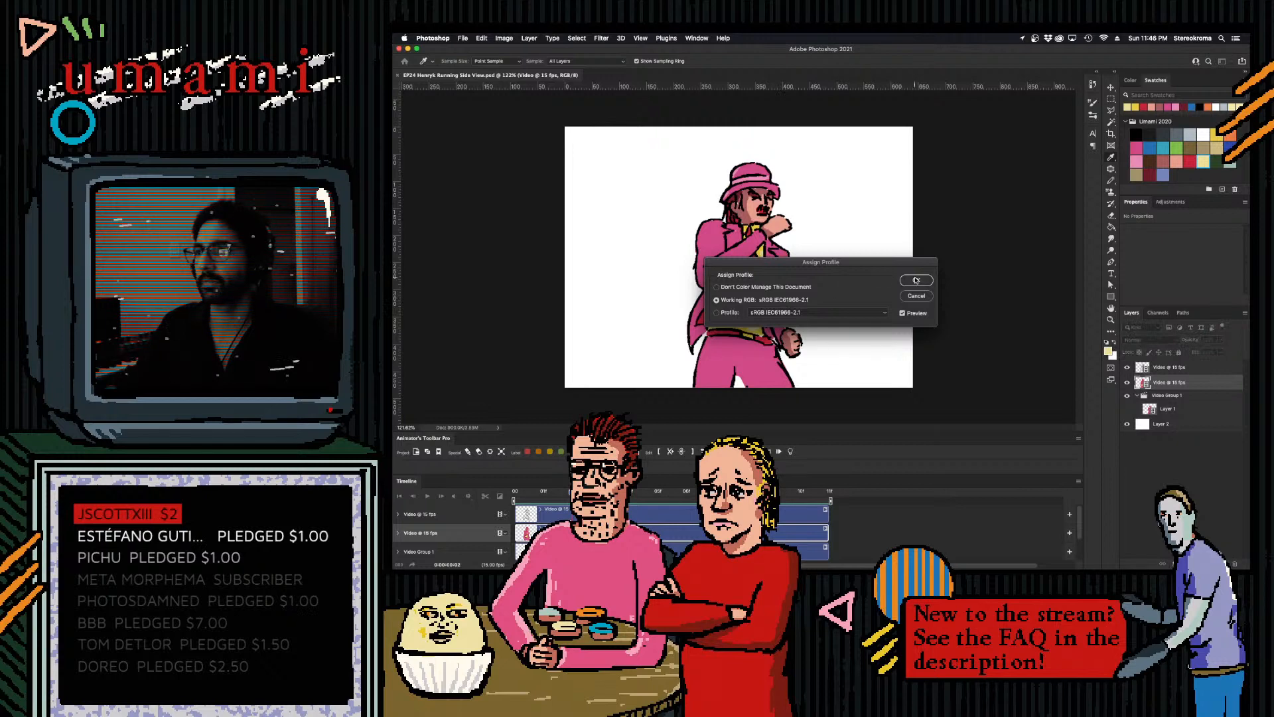
key("Return")
- Compare with the neighbouring frame and add light pink highlights along the third frame's jacket and trousers
key("Left")
key("Right")
left_click(1138, 161)
left_click_drag(707, 225, 693, 324)
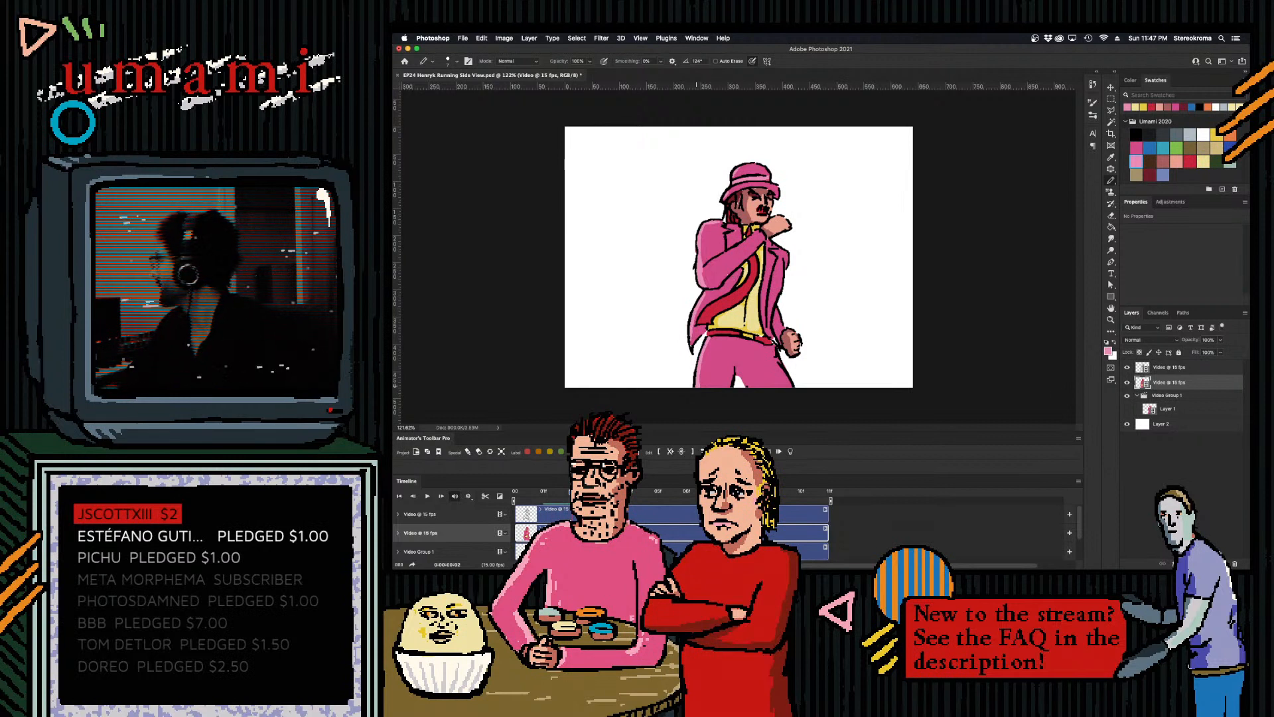
key("super+Tab")
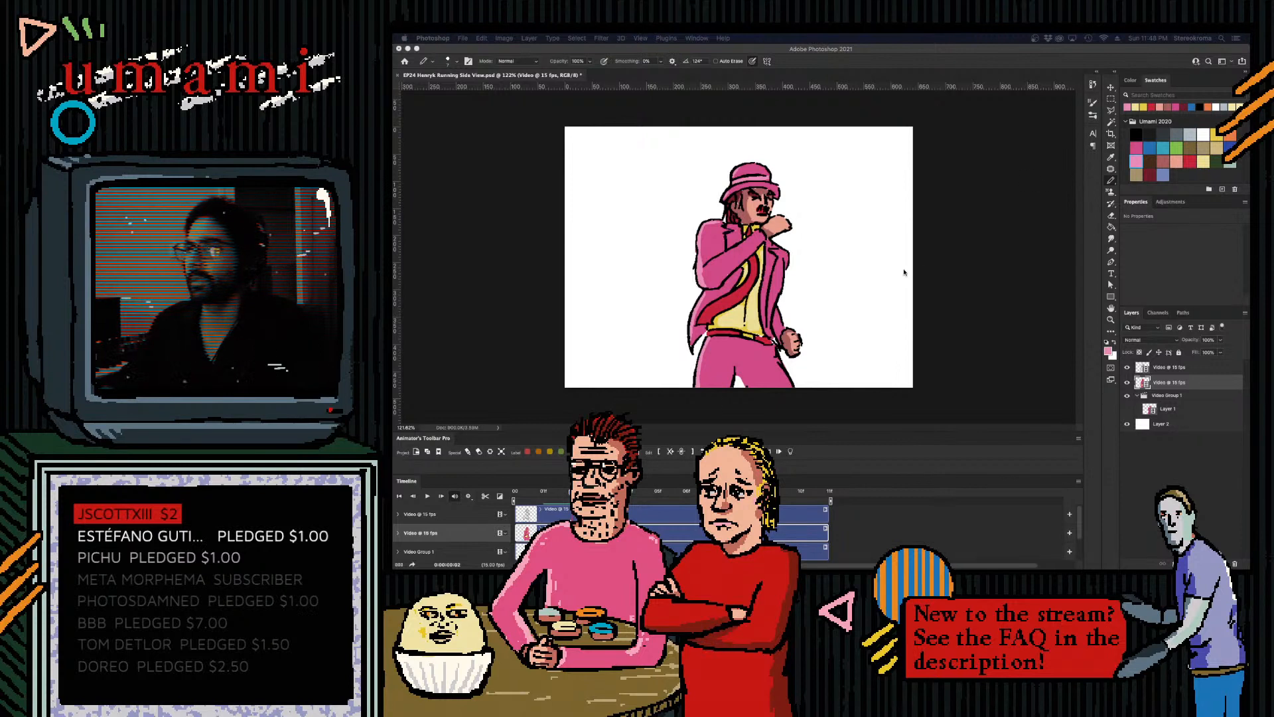
left_click(1169, 367)
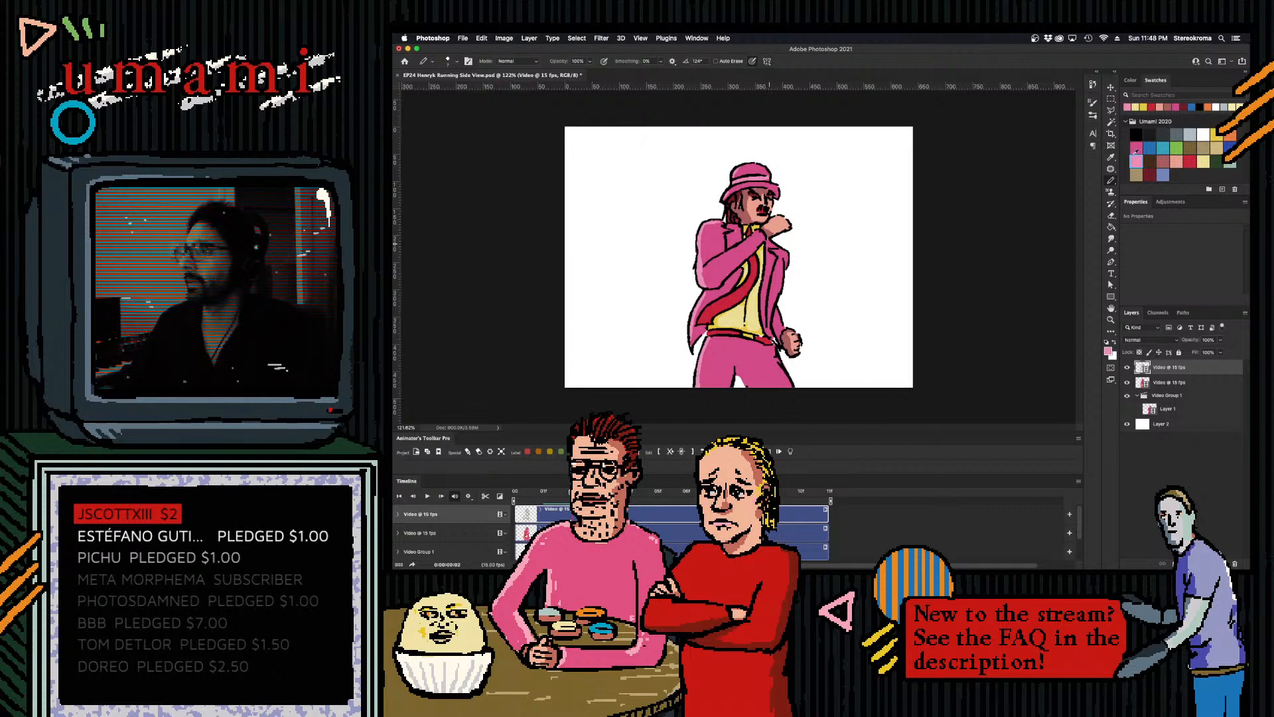
mouse_move(568, 497)
left_mouse_down()
mouse_move(509, 500)
mouse_move(560, 495)
left_mouse_up()
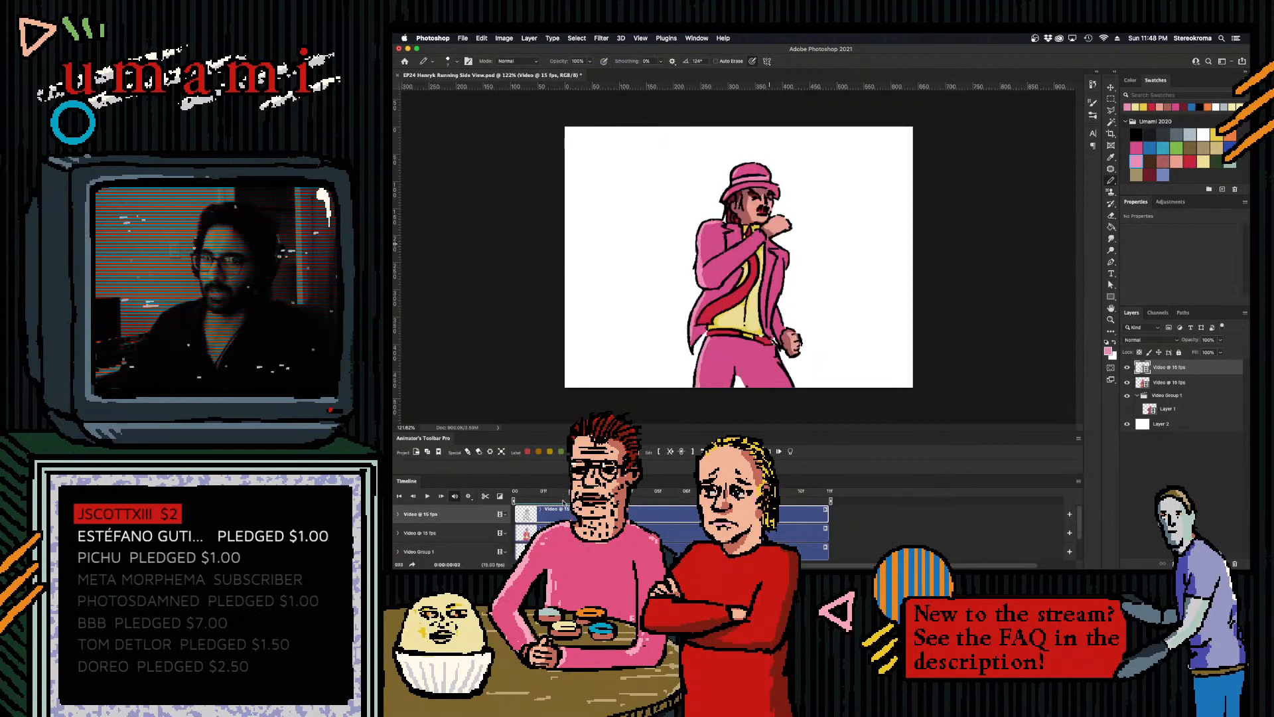
left_click(563, 532)
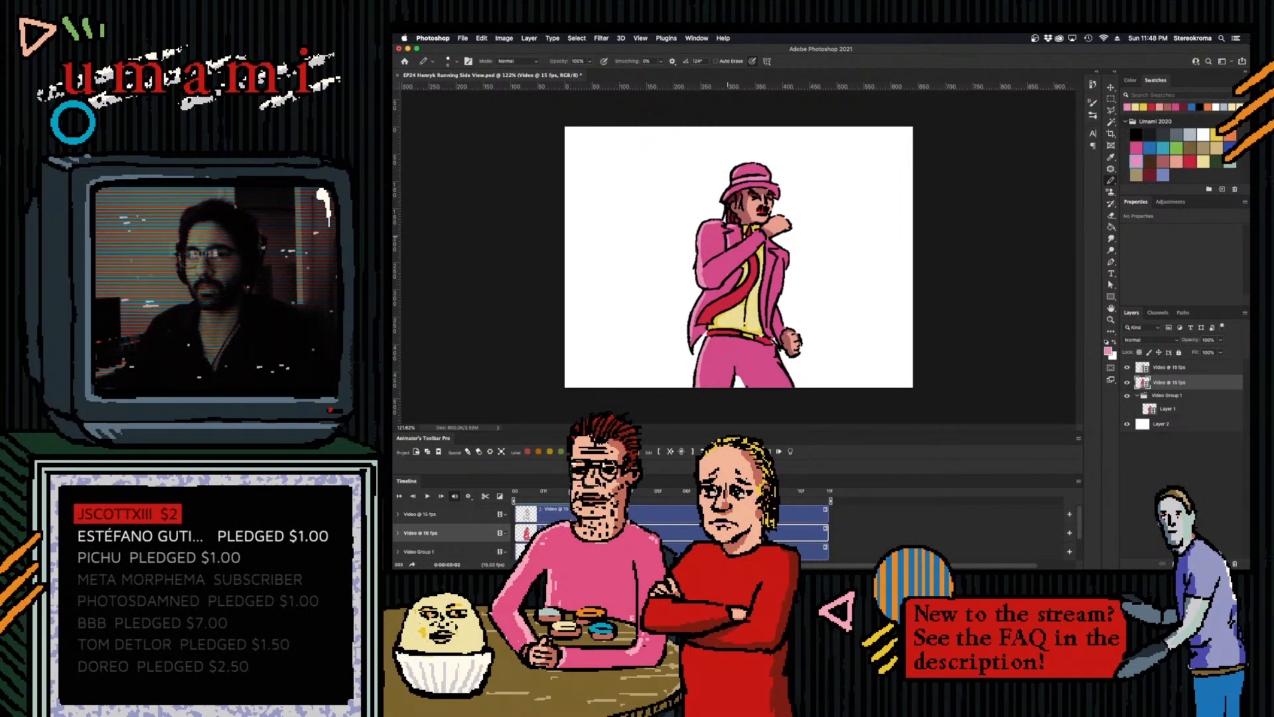
key("alt+bracketright")
left_click(1137, 135)
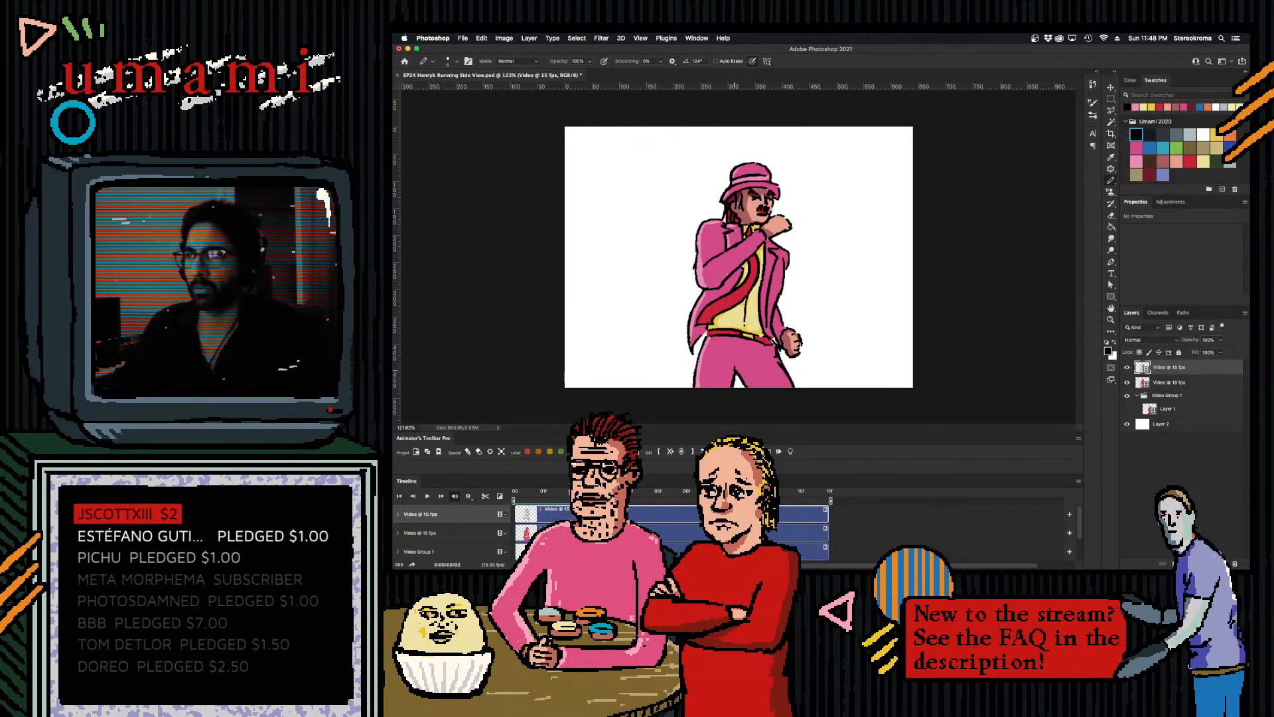
key("alt+bracketleft")
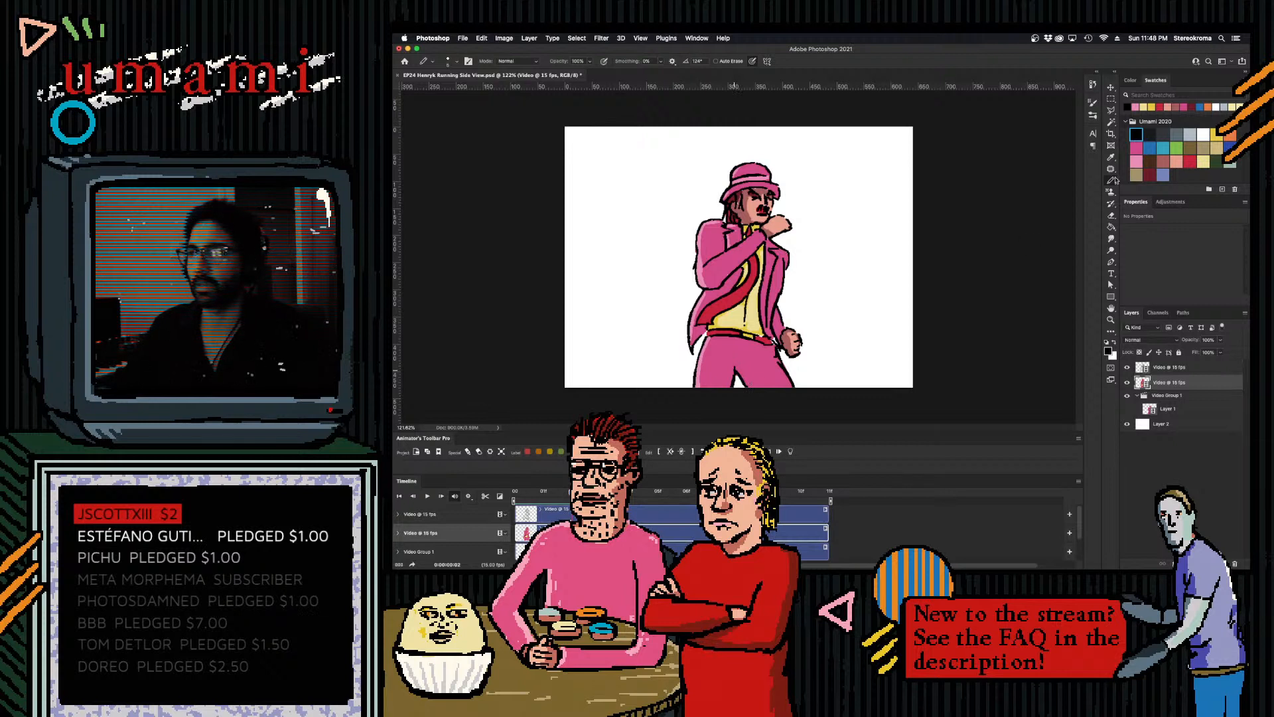
left_click(1137, 149)
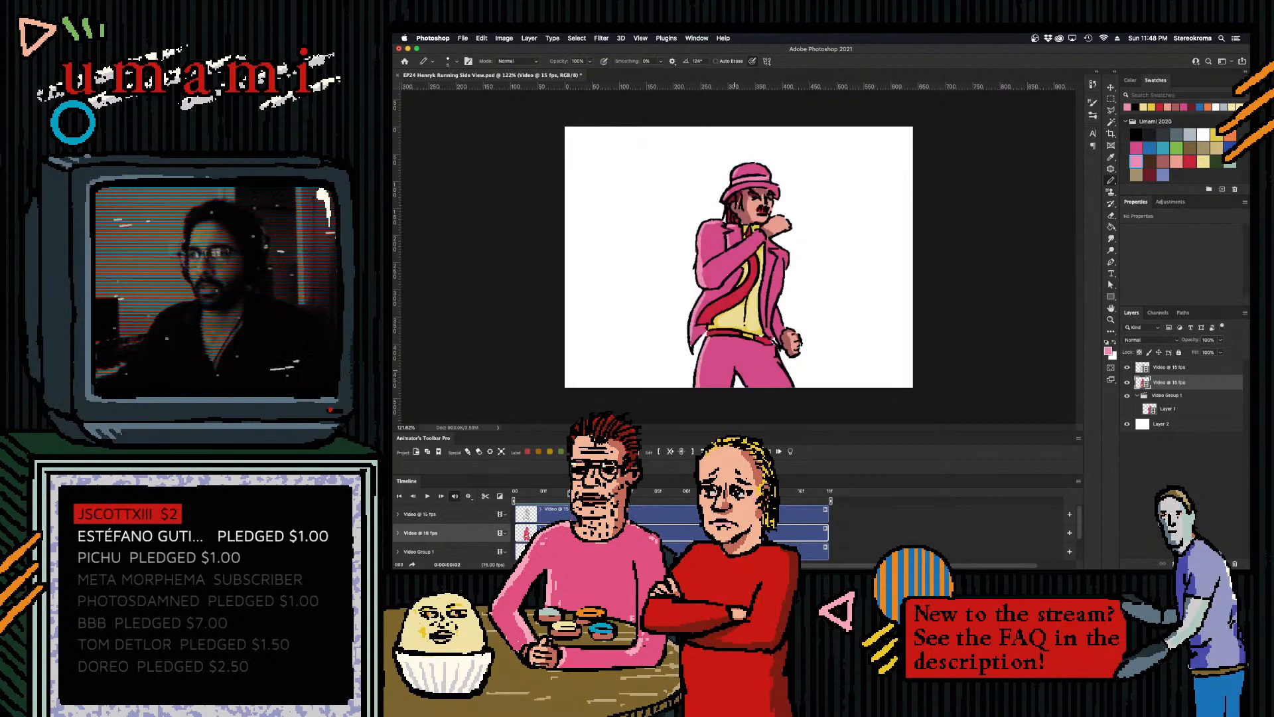
mouse_move(561, 496)
left_mouse_down()
mouse_move(528, 494)
mouse_move(572, 492)
left_mouse_up()
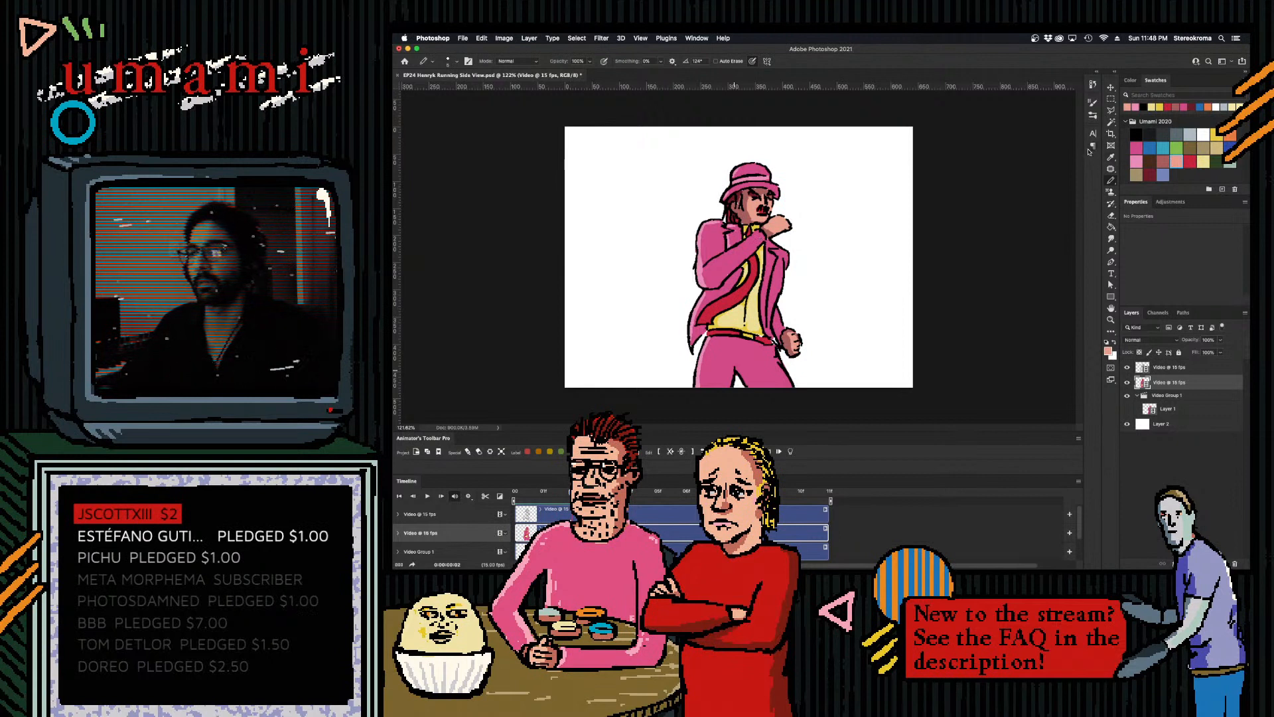
left_click(1137, 148)
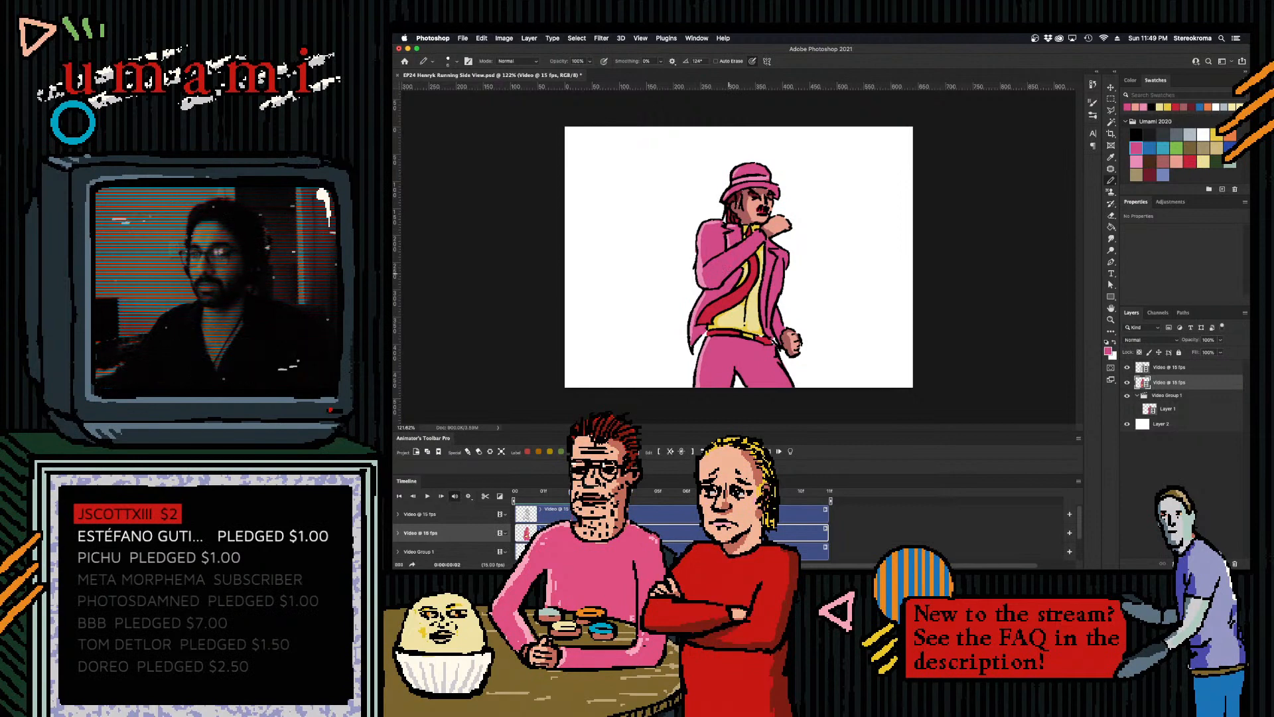
- Flip repeatedly between neighbouring frames to check how the coloured drawings move, ending on the next uncoloured frame
mouse_move(600, 497)
left_mouse_down()
mouse_move(540, 506)
mouse_move(597, 502)
left_mouse_up()
key("Left")
key("Left")
key("Right")
key("Right")
key("Left")
key("Left")
key("Right")
key("Right")
key("Left")
key("Left")
key("Left")
key("Right")
key("Right")
key("Right")
key("Left")
key("Left")
key("Left")
key("Right")
key("Right")
key("Right")
key("Left")
key("Left")
key("Right")
key("Right")
key("Left")
key("Left")
key("Right")
key("Right")
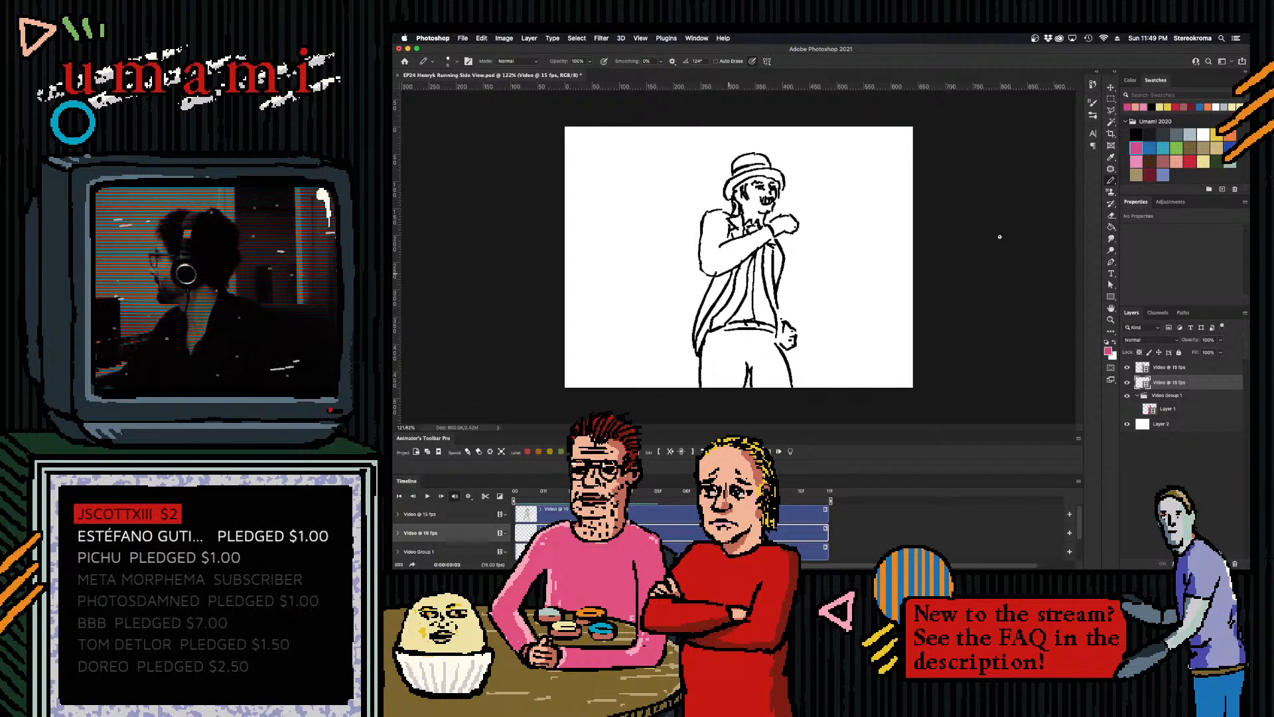
- Start the next frame's jacket on the colour layer by filling the middle of the raised arm's shoulder with magenta pink
key("super+Tab")
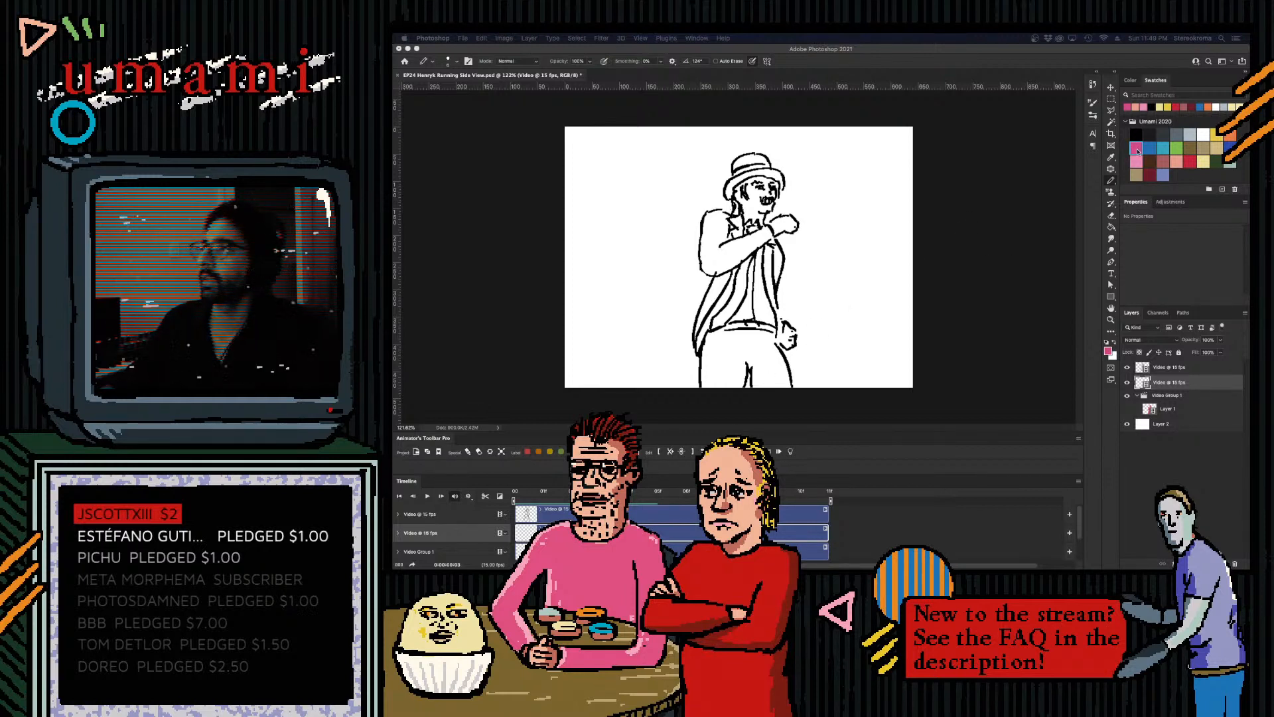
left_click(1137, 151)
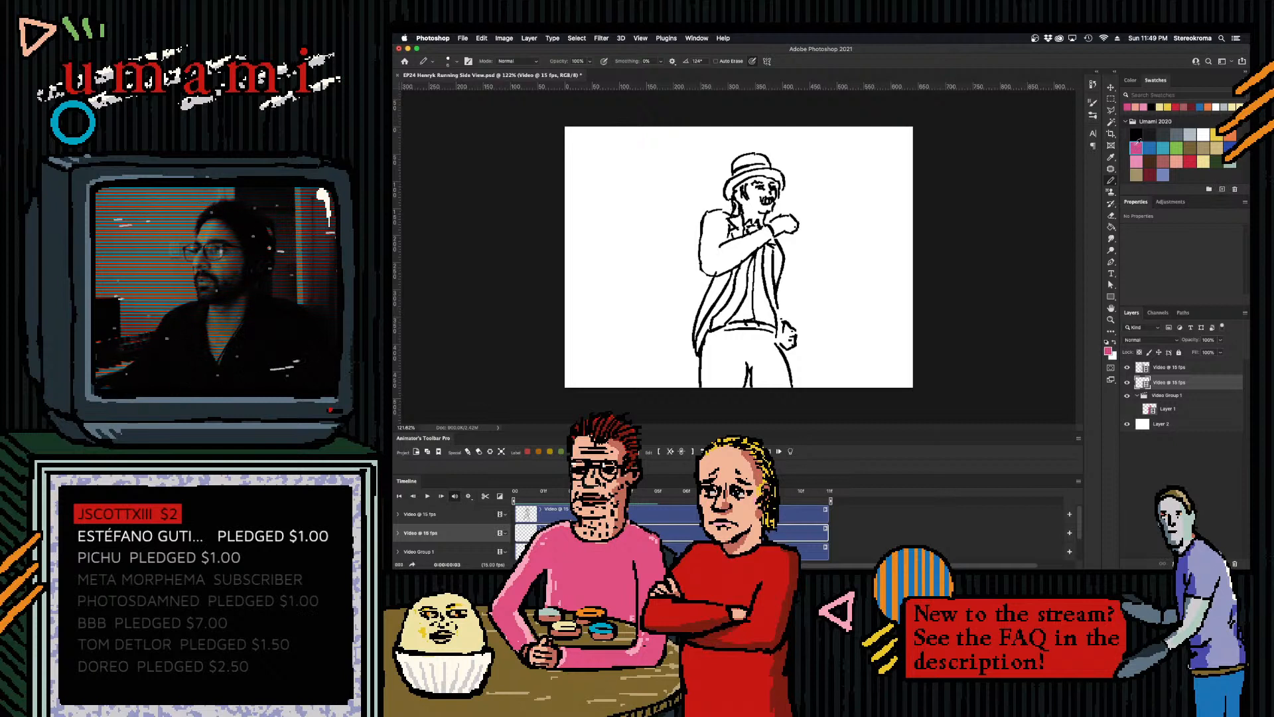
left_click(1170, 409)
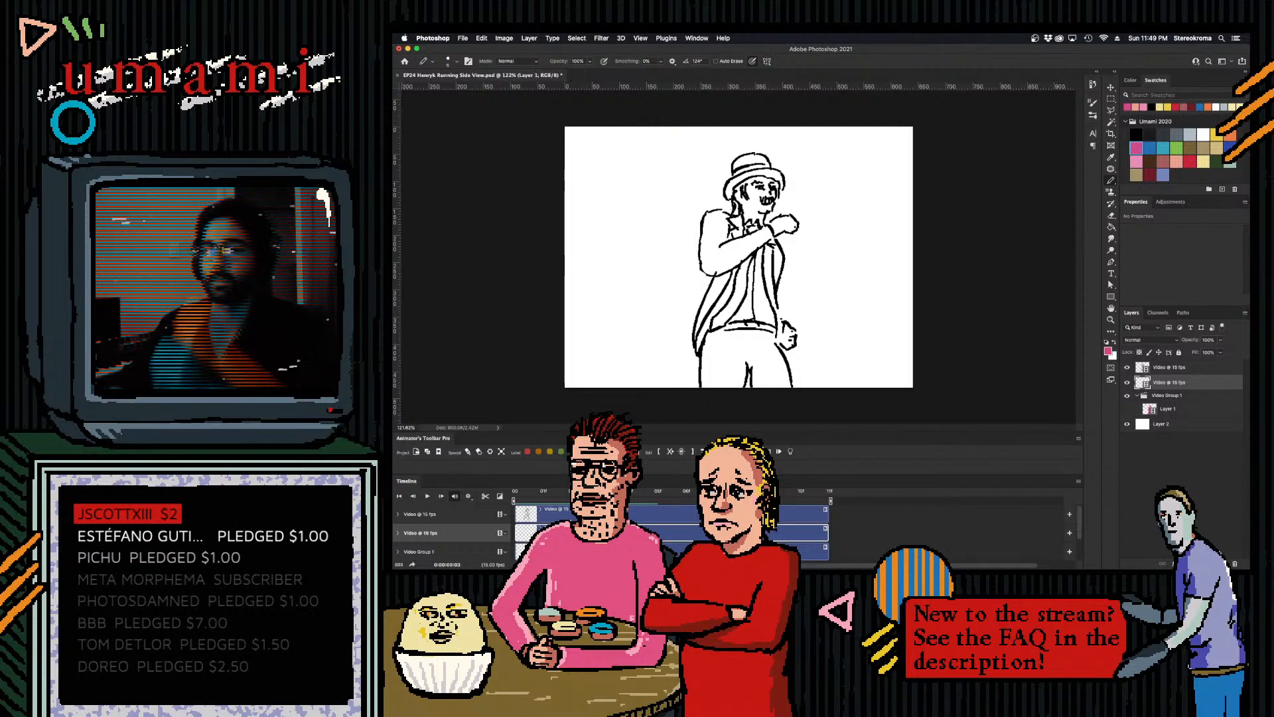
left_click(1169, 383)
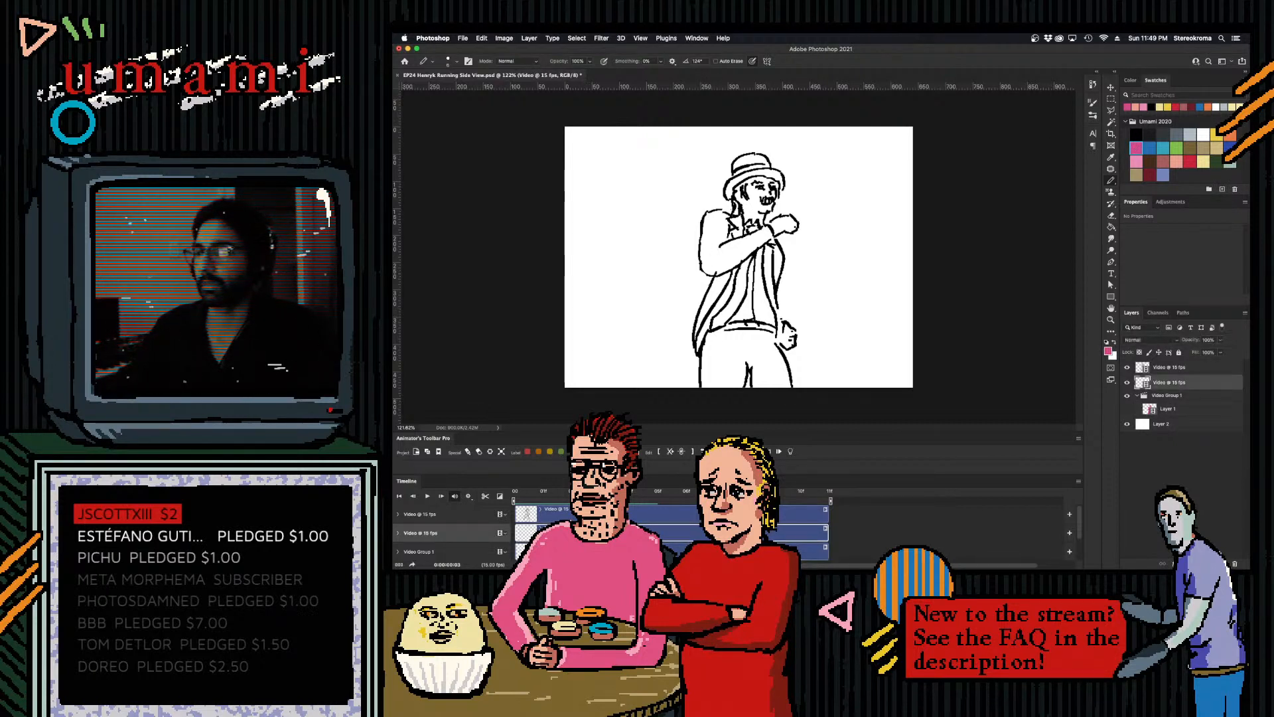
key("Left")
key("Right")
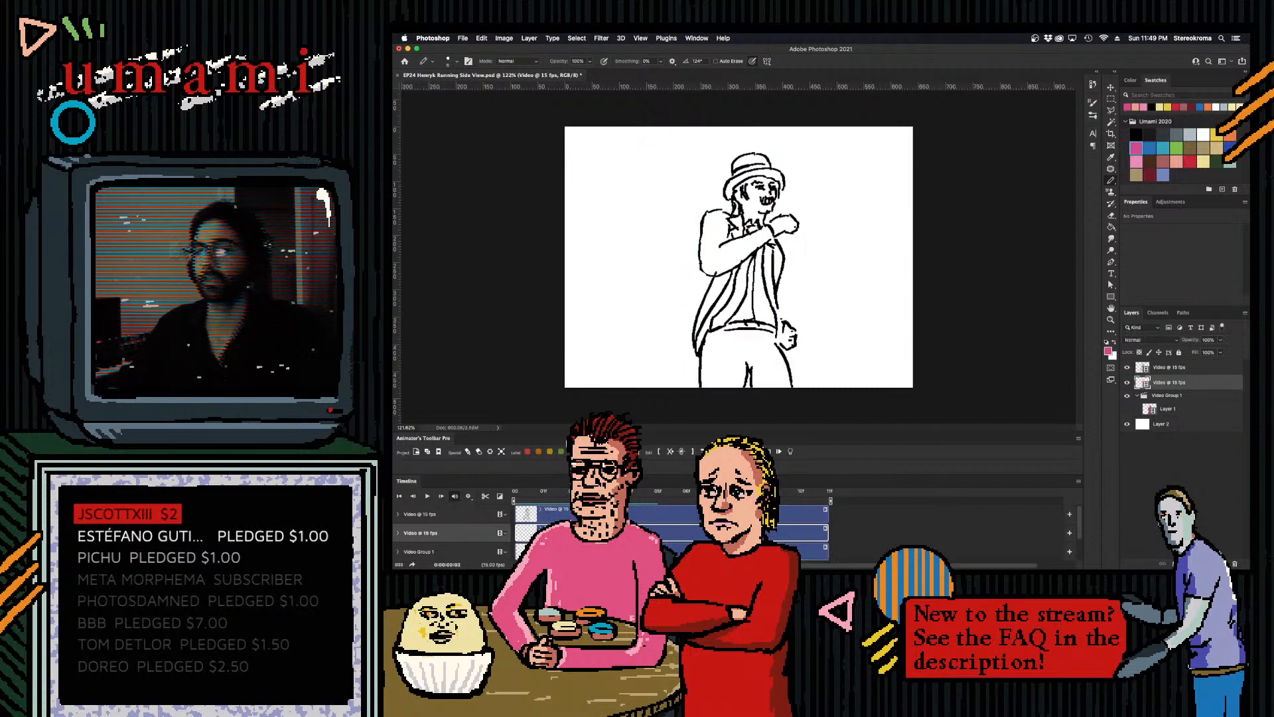
key("bracketright")
key("bracketright")
key("bracketright")
key("bracketright")
key("bracketright")
left_click_drag(712, 223, 713, 222)
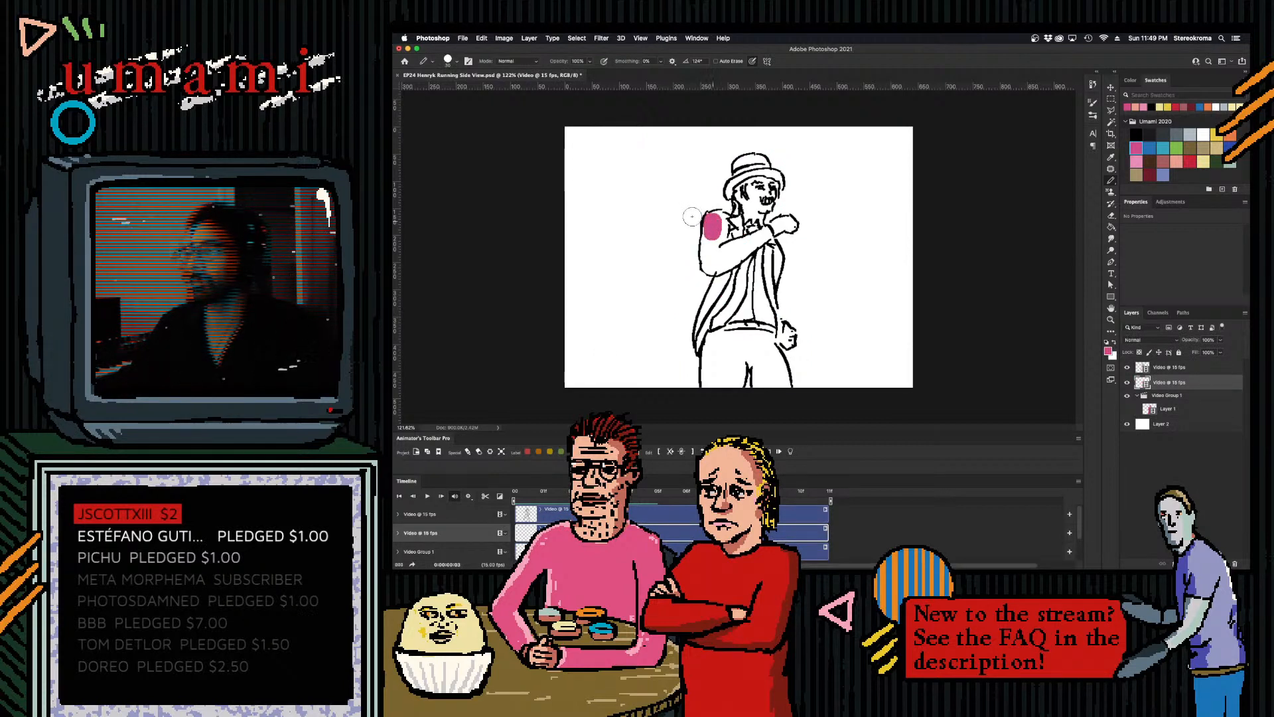
- Fill the remaining shoulder area up to its outlines in magenta pink using a smaller pencil
key("bracketleft")
key("bracketleft")
key("bracketleft")
key("bracketleft")
key("bracketleft")
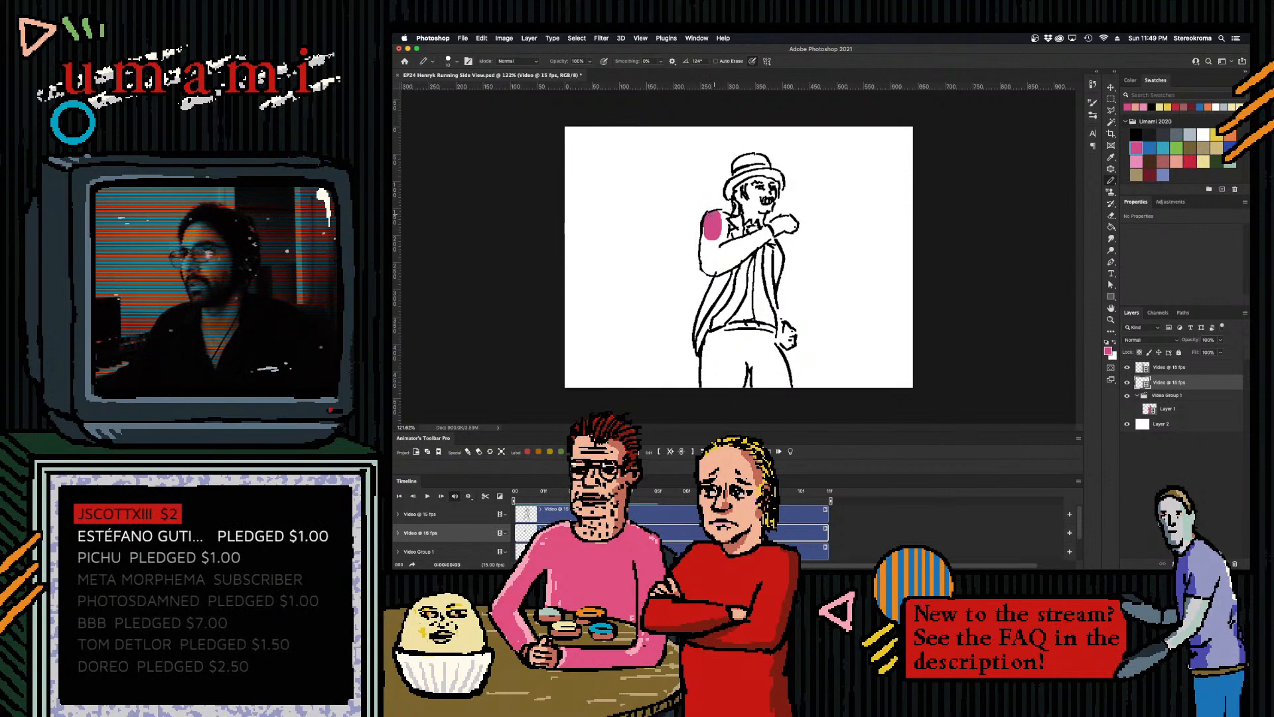
key("bracketleft")
key("bracketleft")
left_click_drag(722, 214, 725, 232)
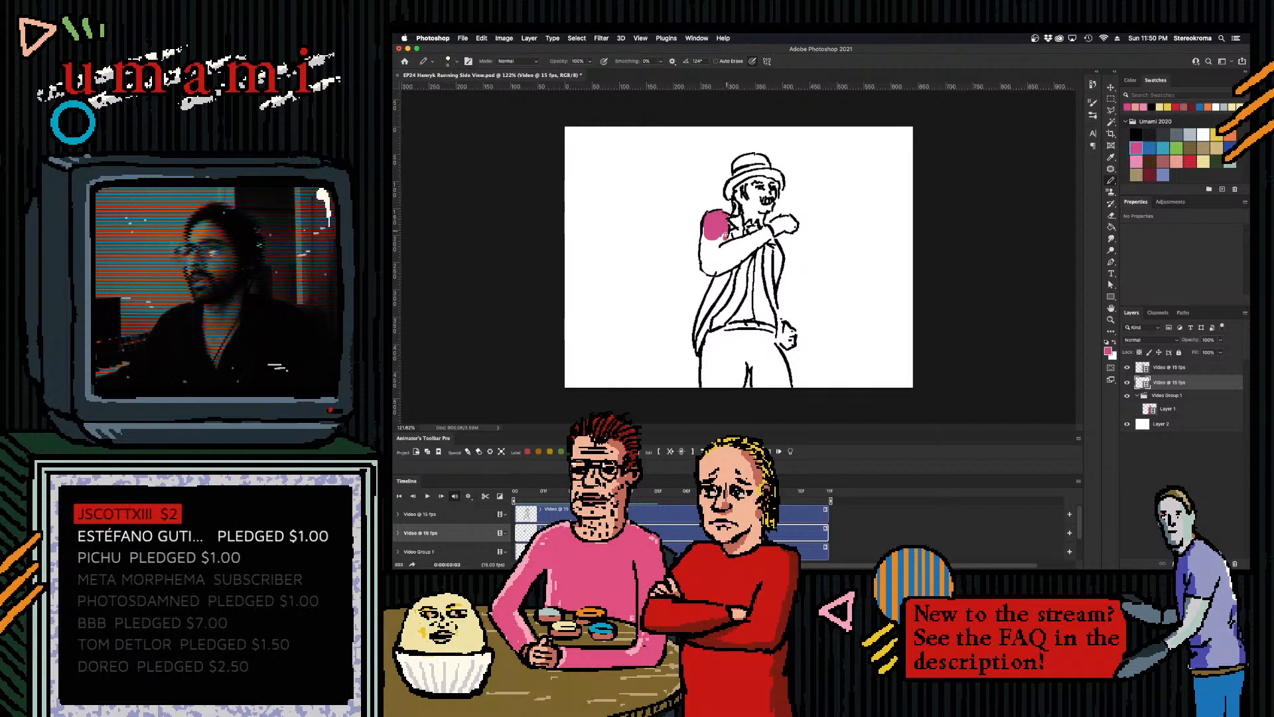
- Fill the raised arm's sleeve from the elbow to the cuff in magenta pink using a larger pencil
key("bracketright")
key("bracketright")
key("bracketright")
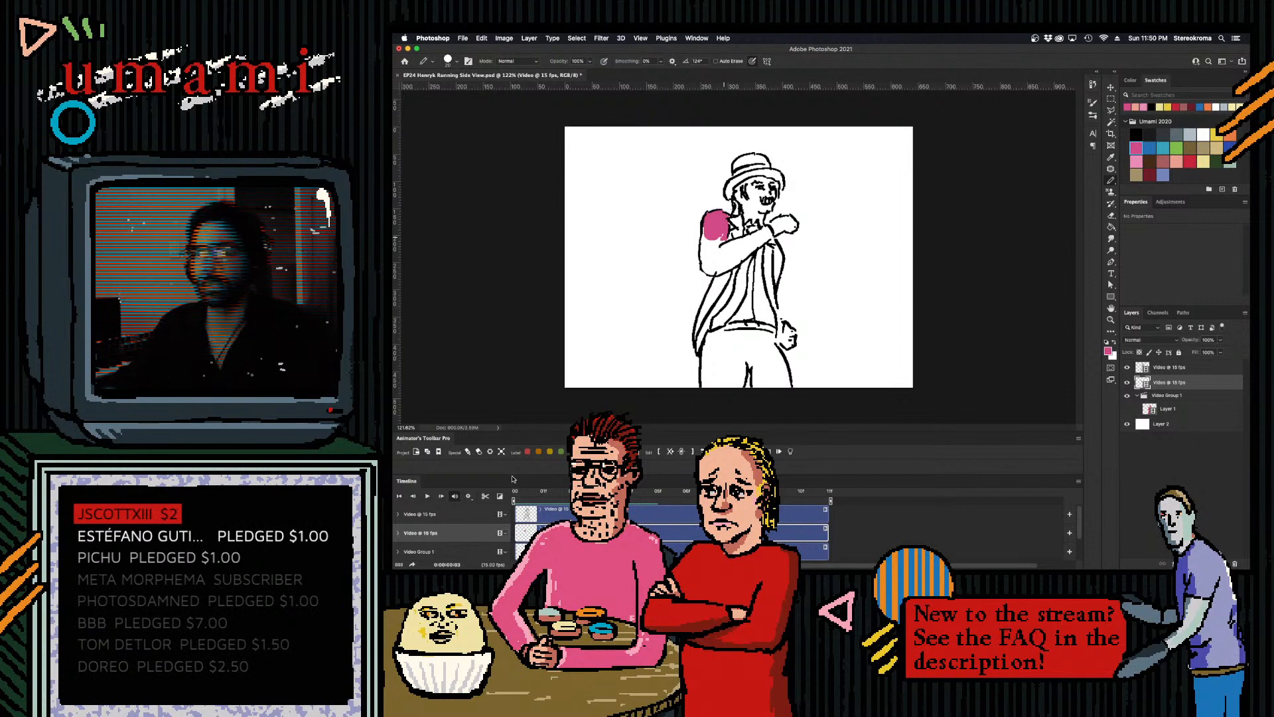
mouse_move(716, 238)
left_mouse_down()
mouse_move(718, 253)
mouse_move(702, 243)
mouse_move(707, 270)
mouse_move(741, 245)
left_mouse_up()
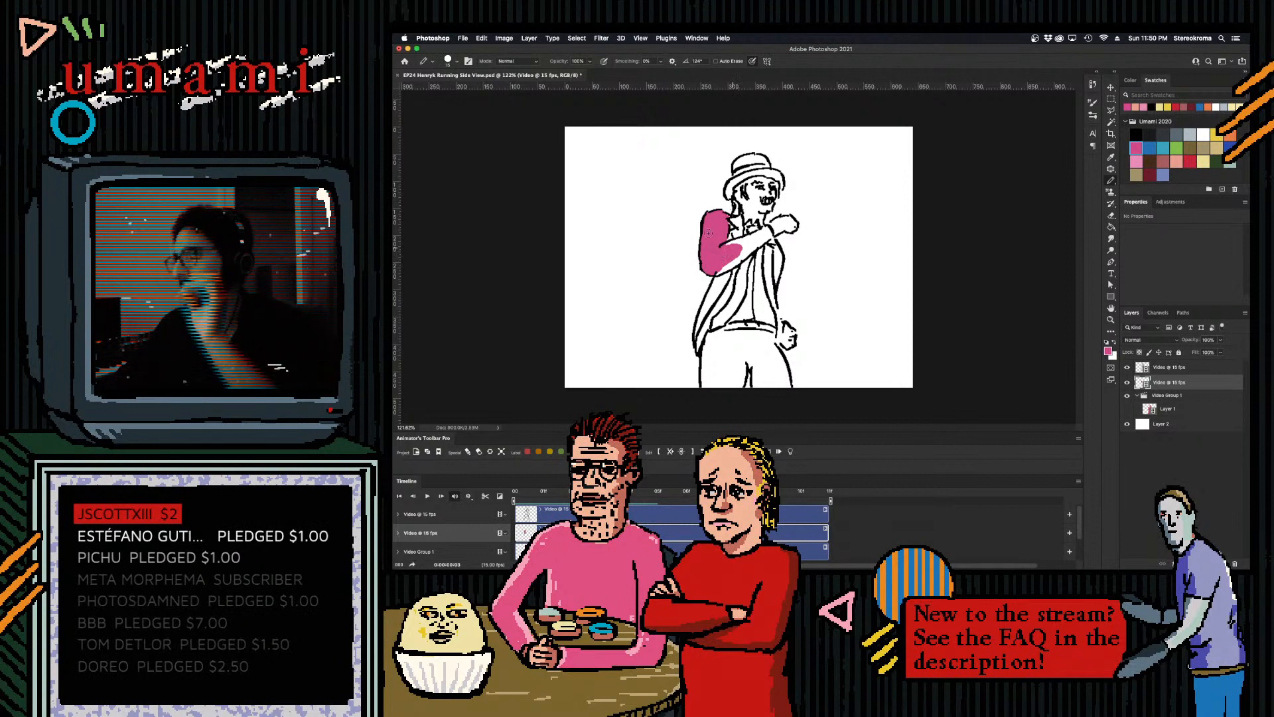
left_click_drag(732, 251, 767, 234)
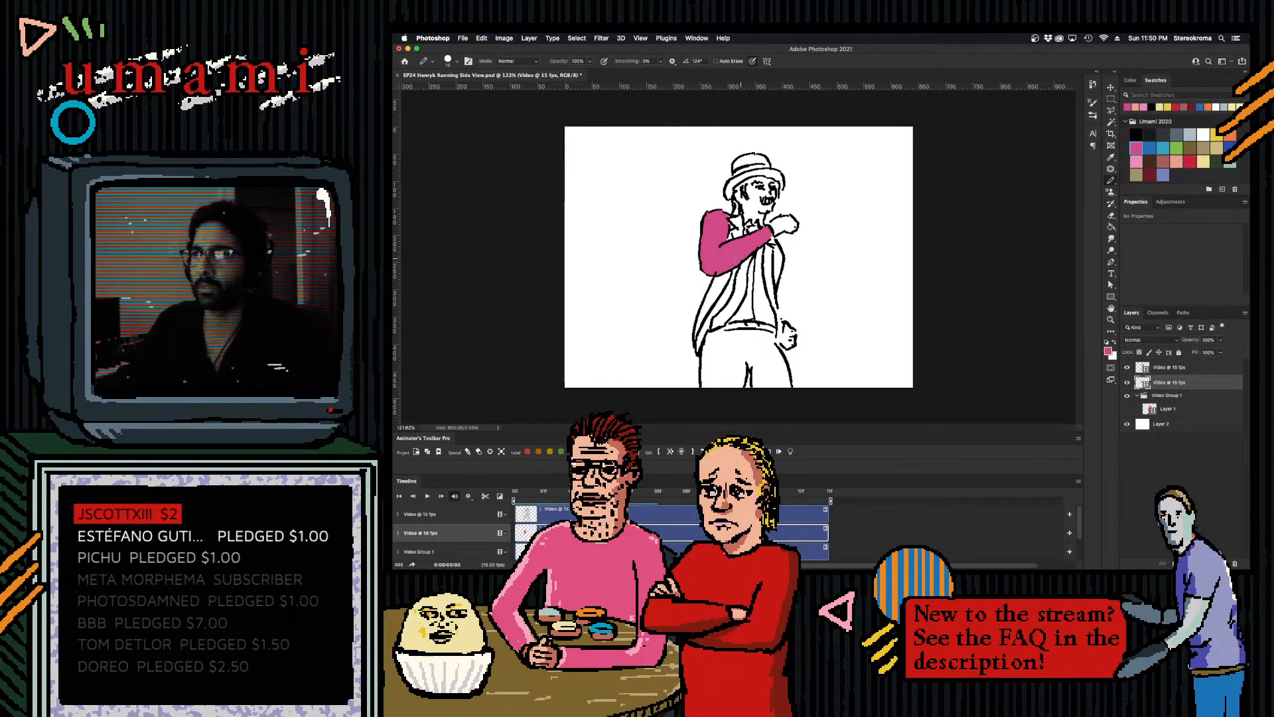
- Paint the jacket's lapel, open front panels and long tail in magenta pink, adjusting the pencil size for the narrow areas
key("bracketleft")
key("bracketleft")
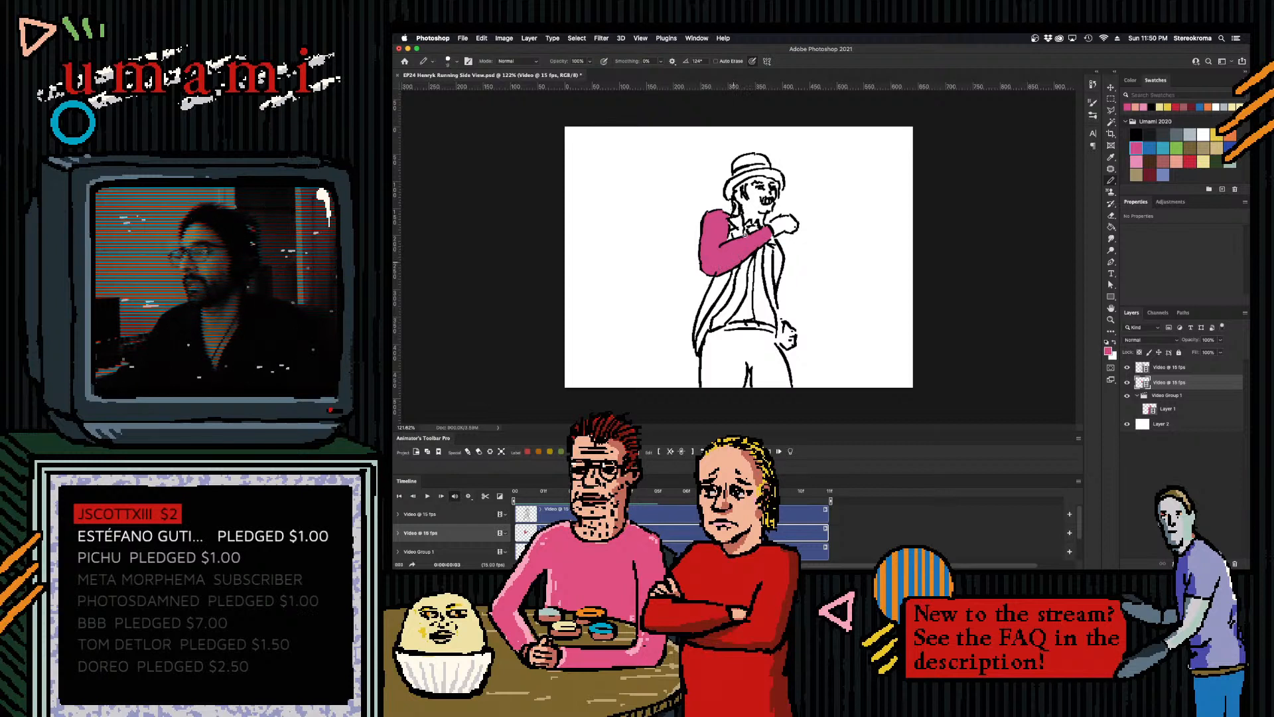
key("bracketright")
key("bracketright")
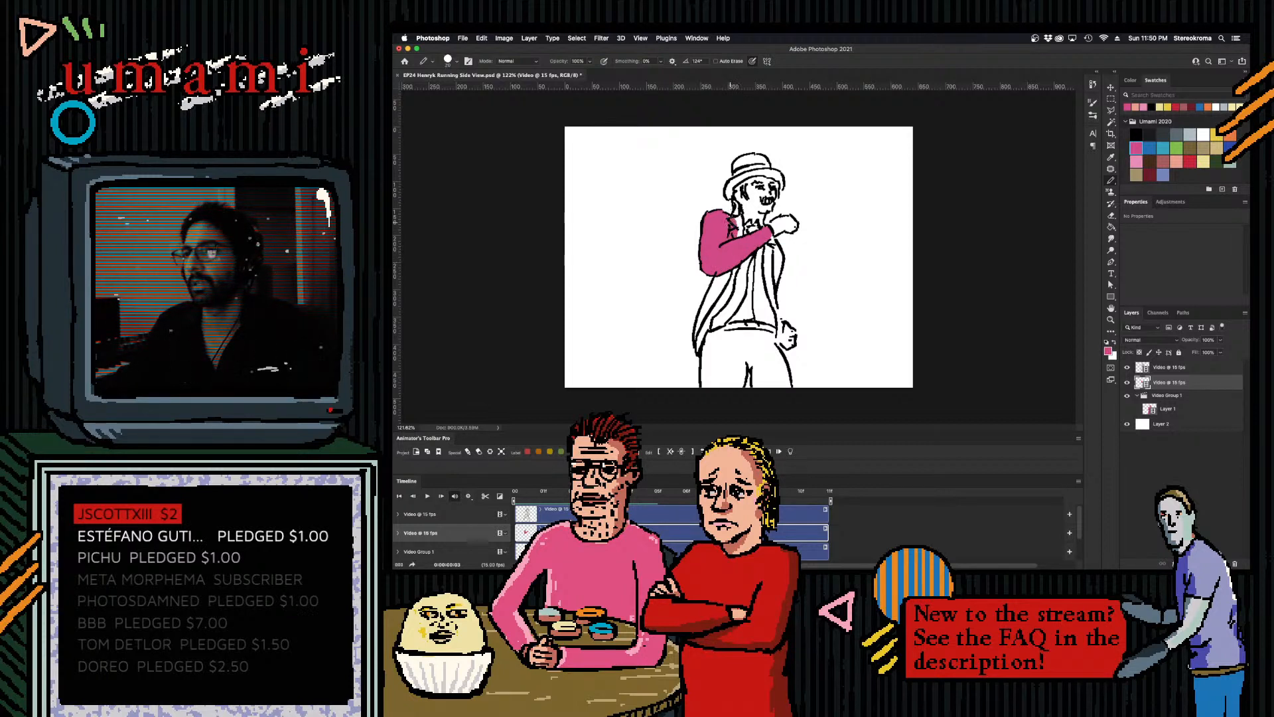
key("bracketleft")
key("bracketleft")
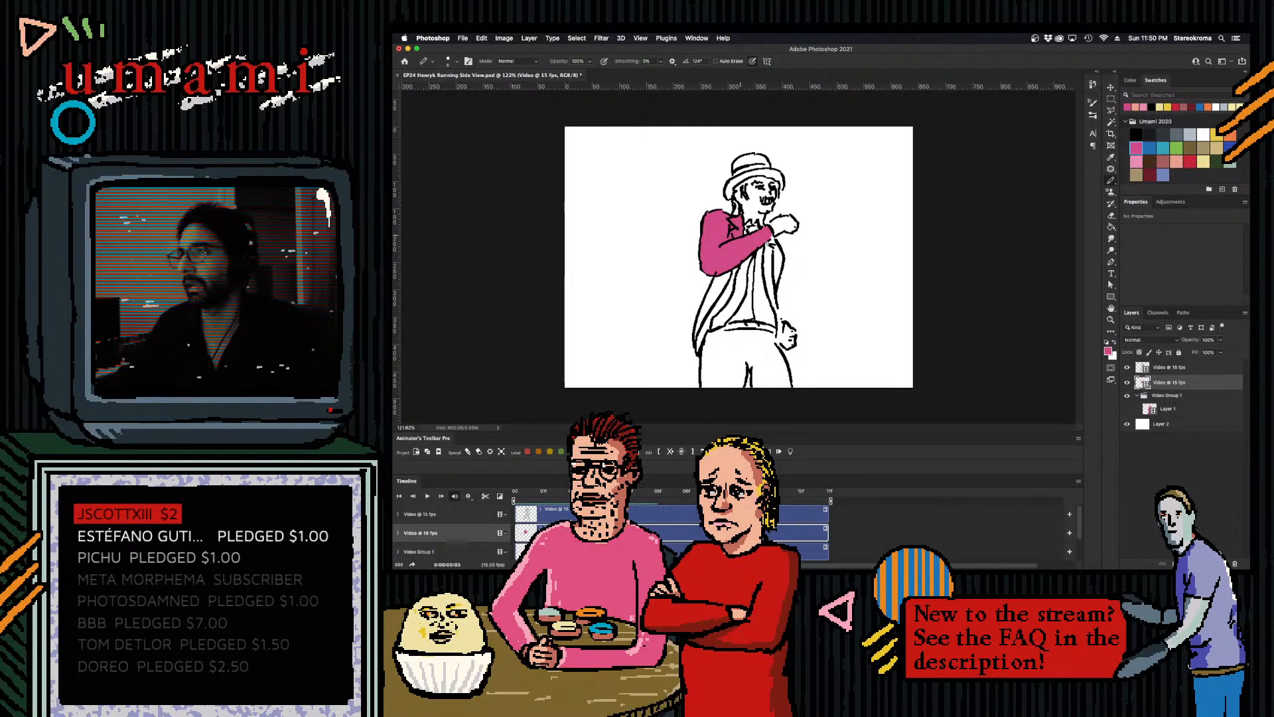
left_click_drag(774, 247, 778, 278)
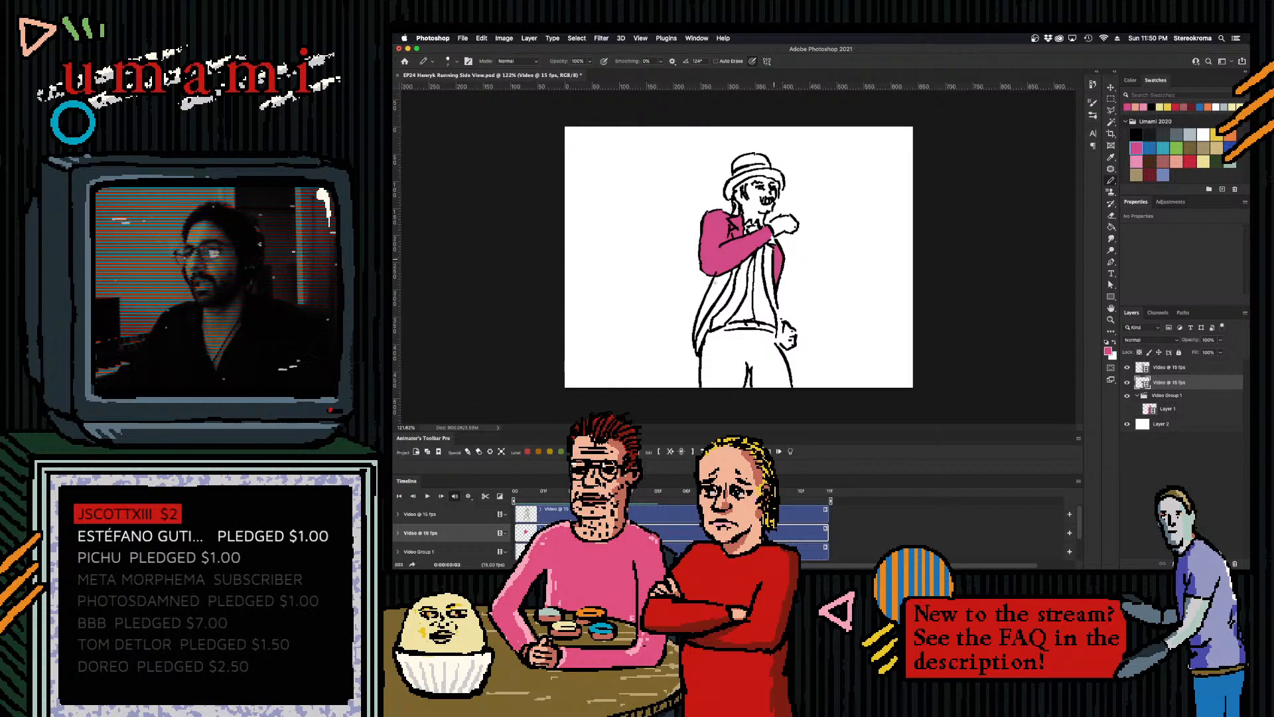
mouse_move(717, 274)
left_mouse_down()
mouse_move(712, 292)
mouse_move(728, 272)
mouse_move(696, 329)
left_mouse_up()
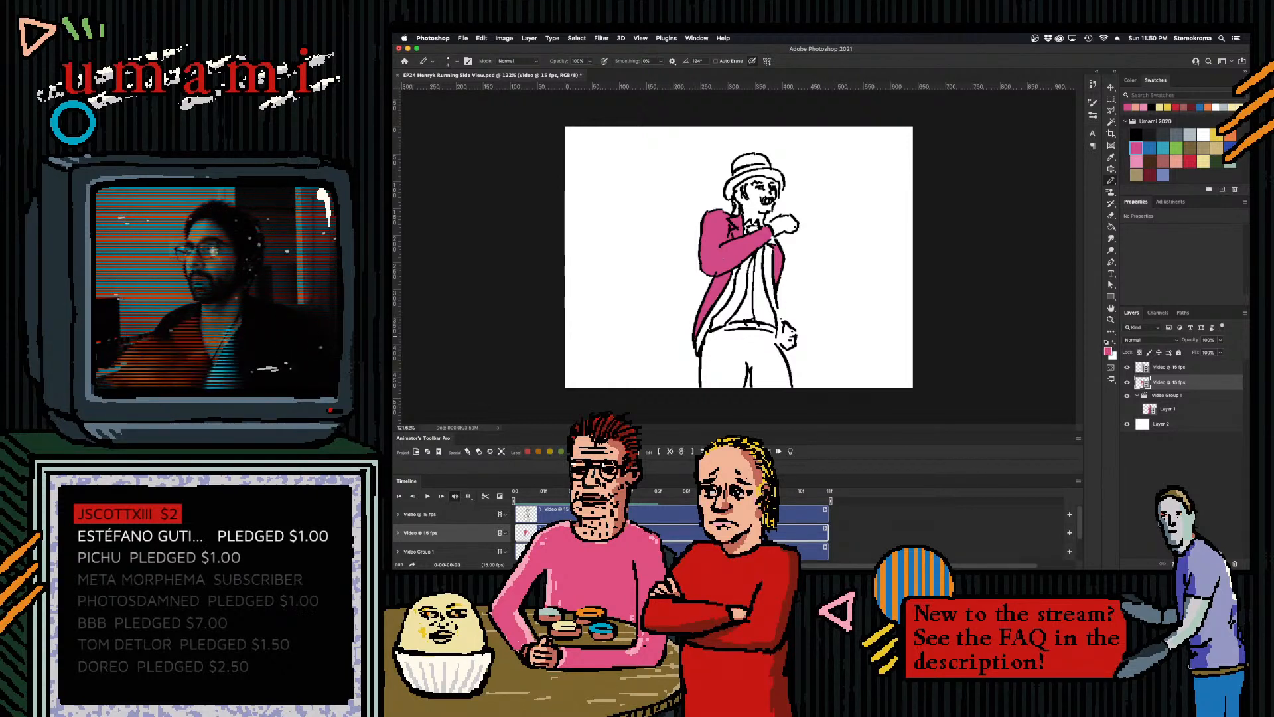
mouse_move(770, 248)
left_mouse_down()
mouse_move(774, 305)
mouse_move(774, 279)
left_mouse_up()
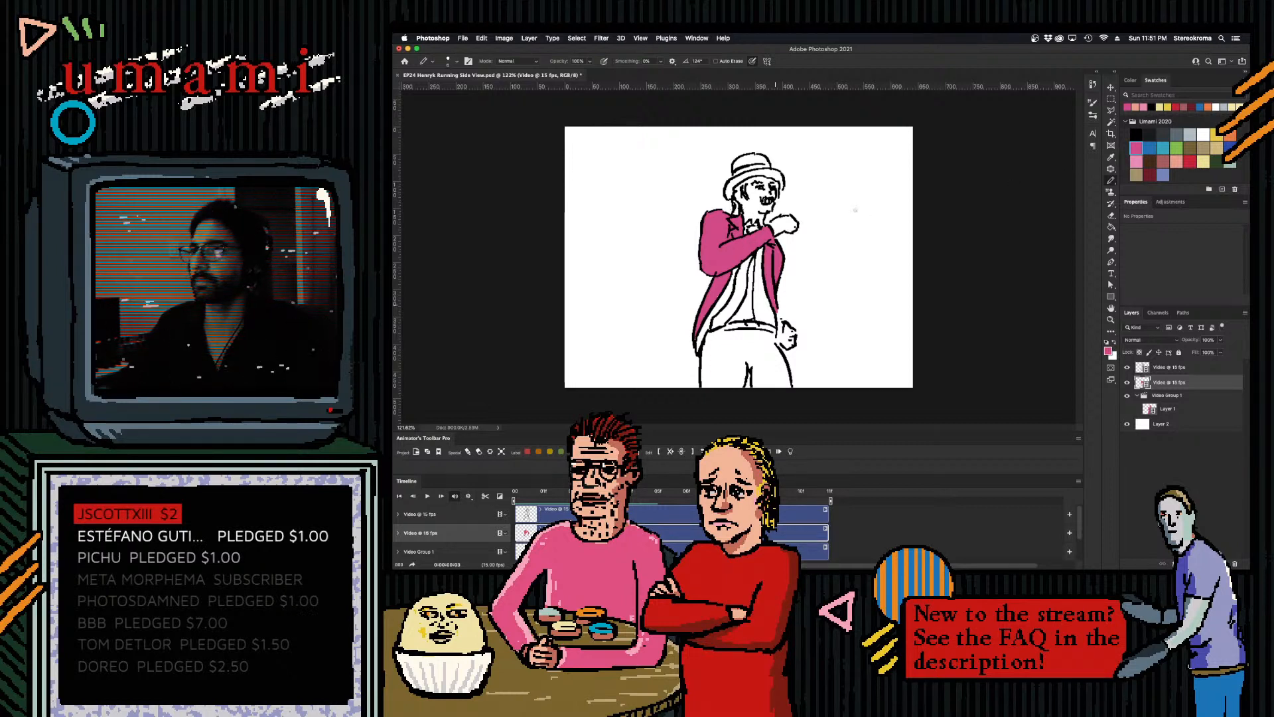
- Paint the hat's brim and crown in magenta pink and add light pink highlights to them
left_click_drag(731, 188, 750, 176)
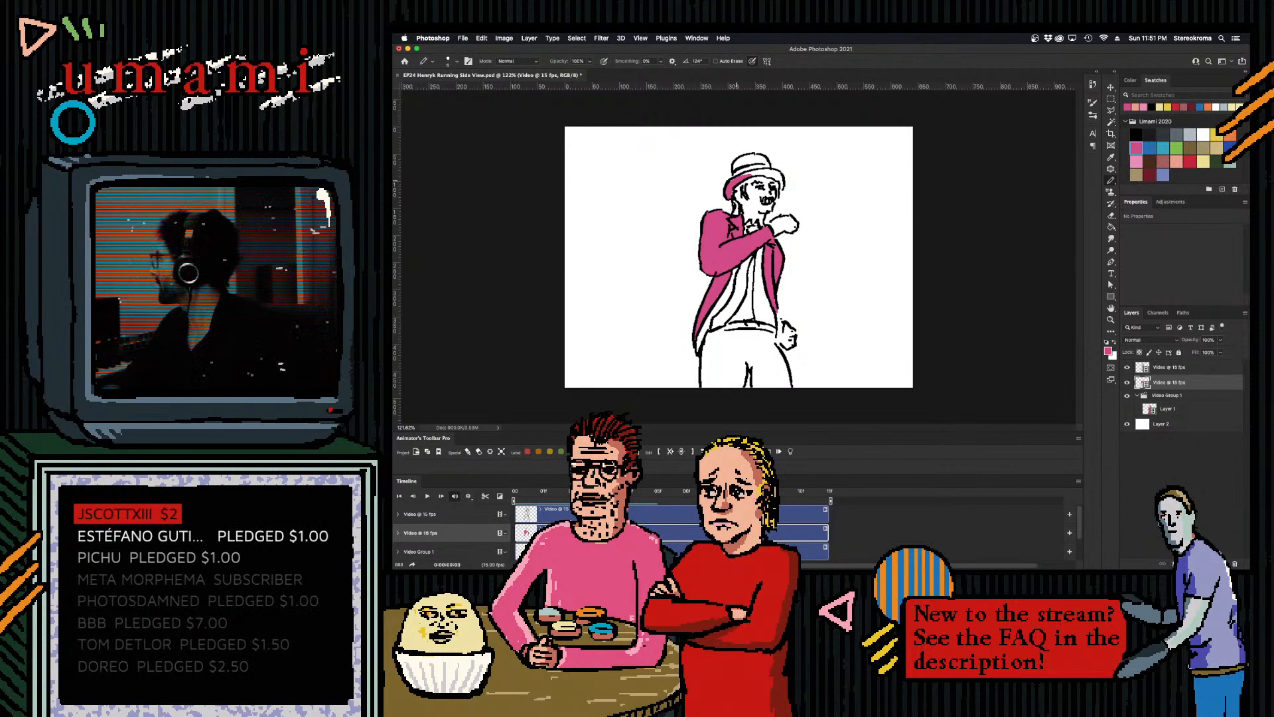
key("super+Tab")
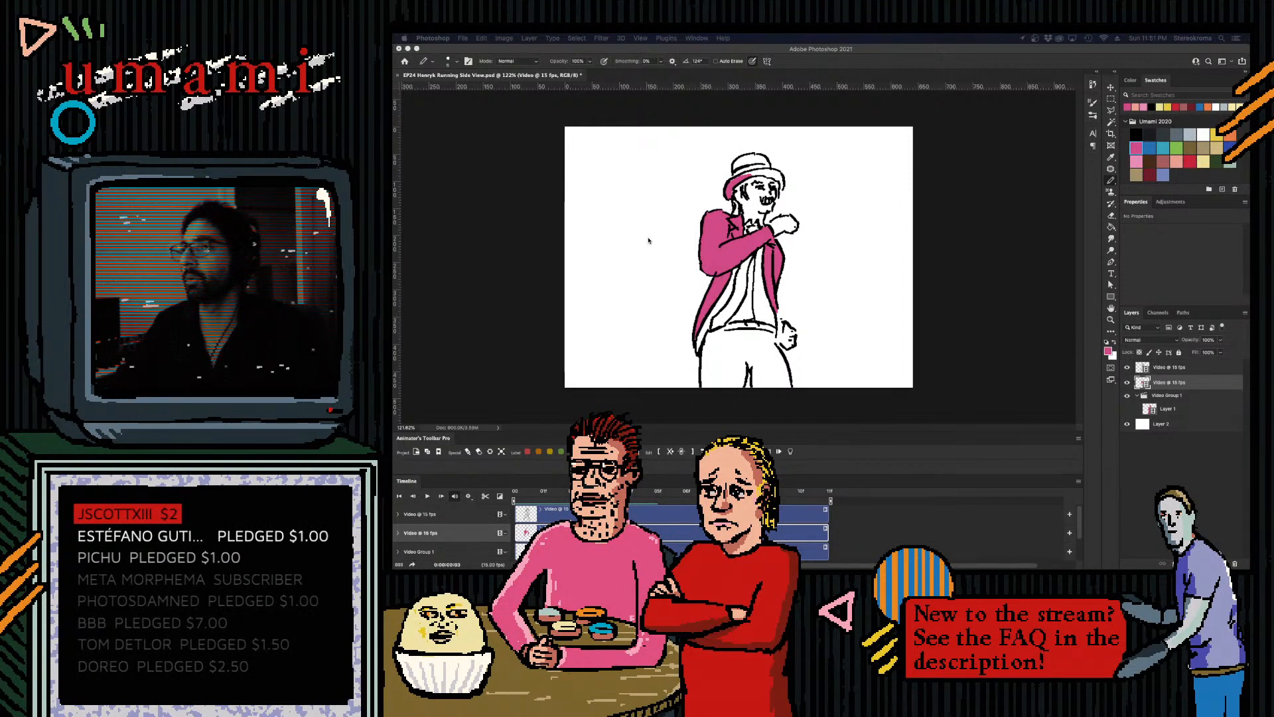
left_click(748, 175)
mouse_move(733, 181)
left_mouse_down()
mouse_move(767, 172)
mouse_move(782, 186)
left_mouse_up()
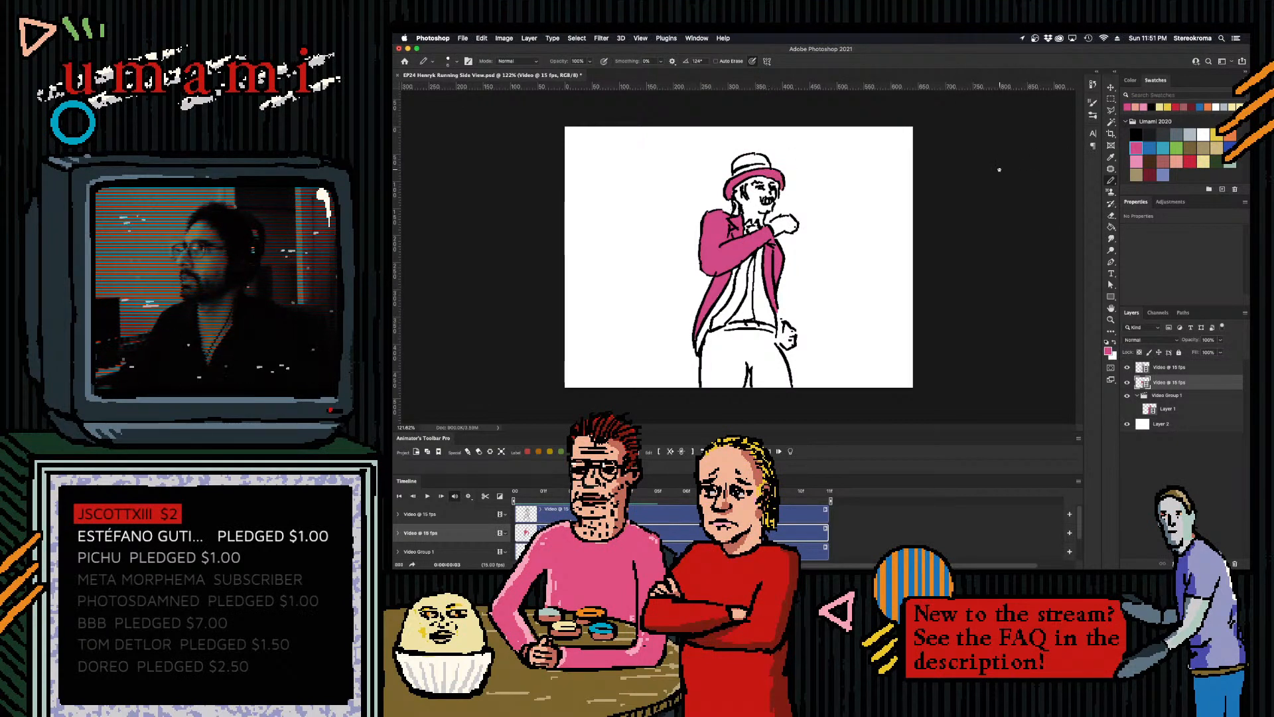
right_click(745, 183)
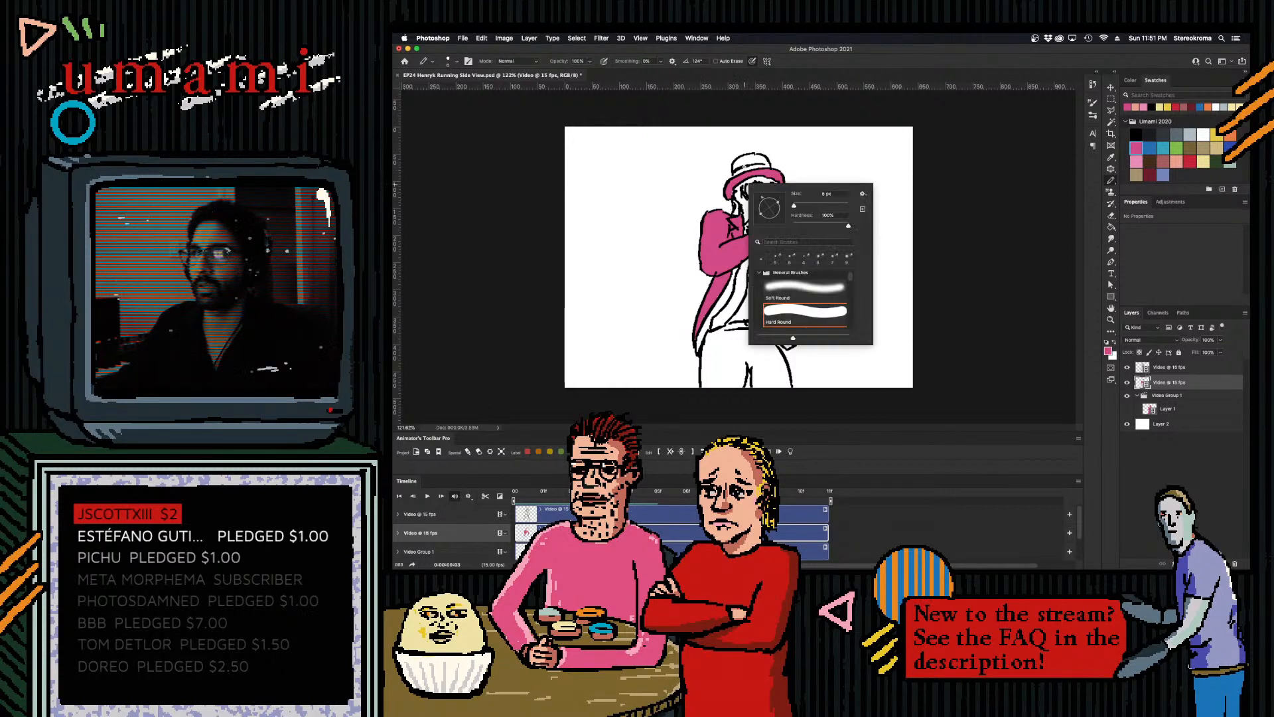
left_click(744, 162)
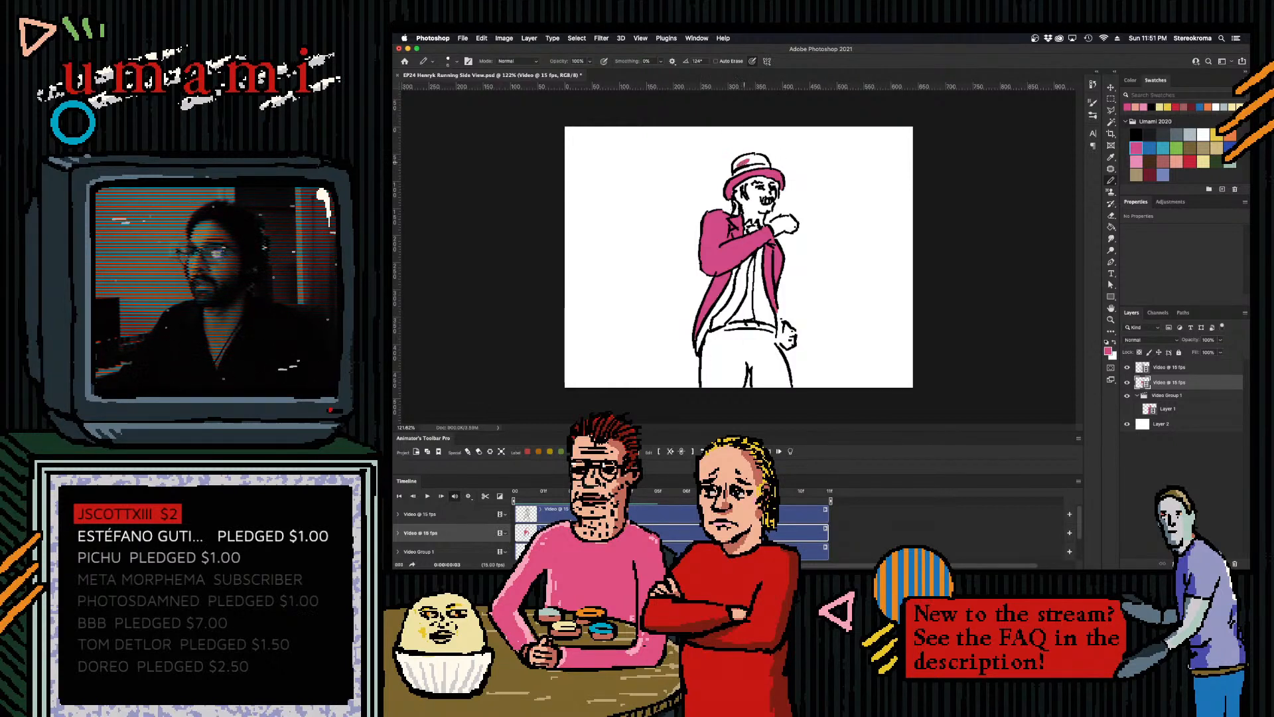
left_click_drag(744, 162, 766, 164)
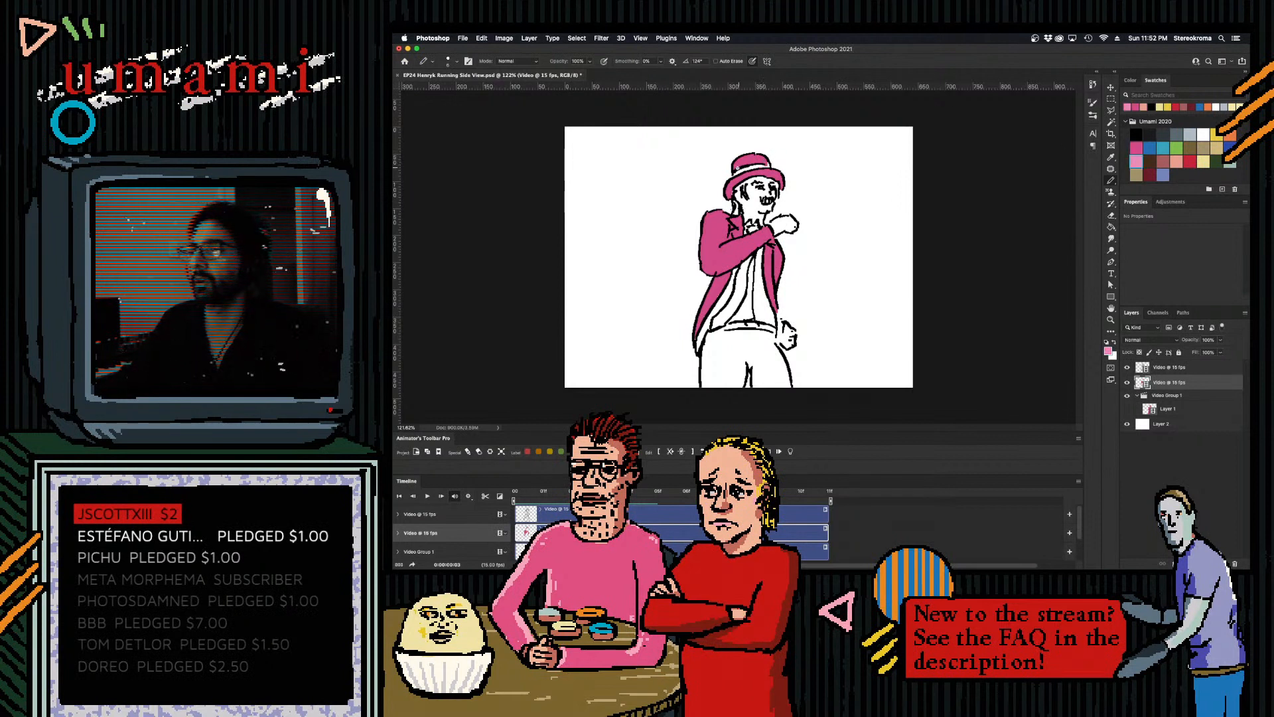
left_click_drag(736, 175, 762, 164)
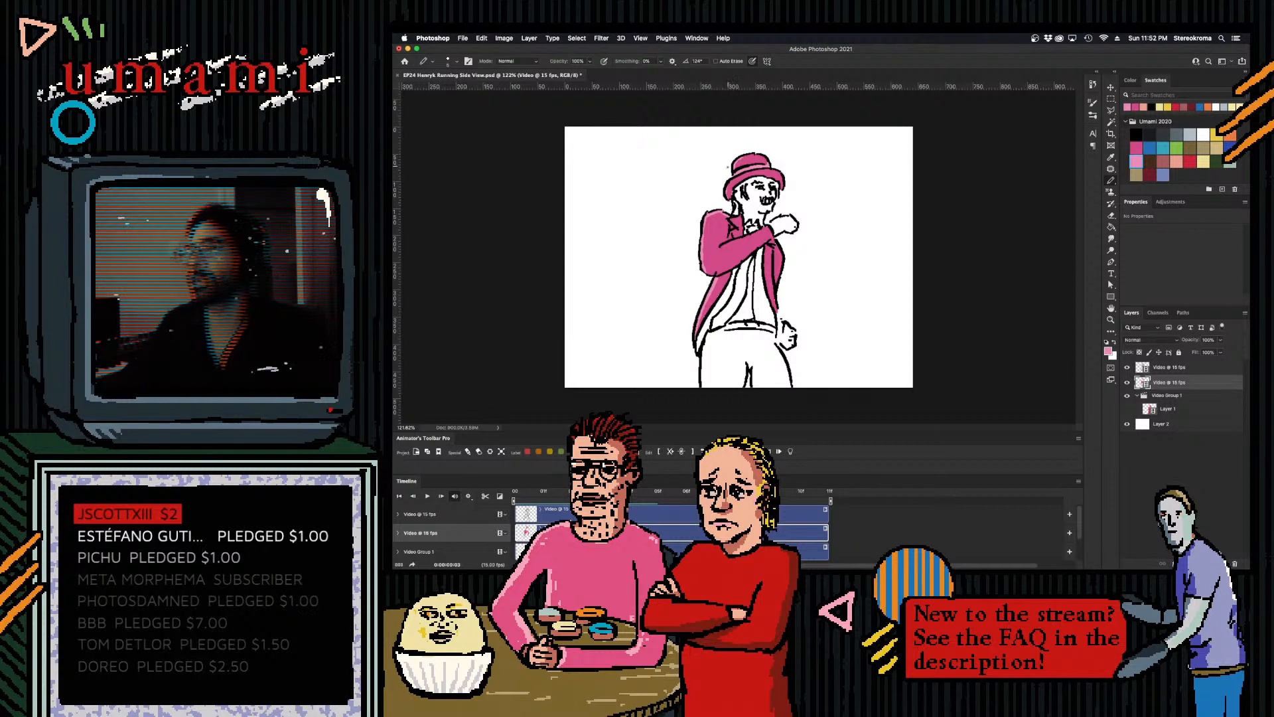
- Fill both legs of the trousers in magenta pink with a much larger pencil
left_click(1137, 148)
key("bracketright")
key("bracketright")
key("bracketright")
key("bracketright")
key("bracketright")
key("bracketright")
key("bracketright")
key("bracketright")
mouse_move(715, 343)
left_mouse_down()
mouse_move(709, 387)
mouse_move(730, 358)
mouse_move(740, 373)
mouse_move(714, 342)
mouse_move(767, 340)
mouse_move(744, 349)
mouse_move(770, 392)
mouse_move(783, 354)
left_mouse_up()
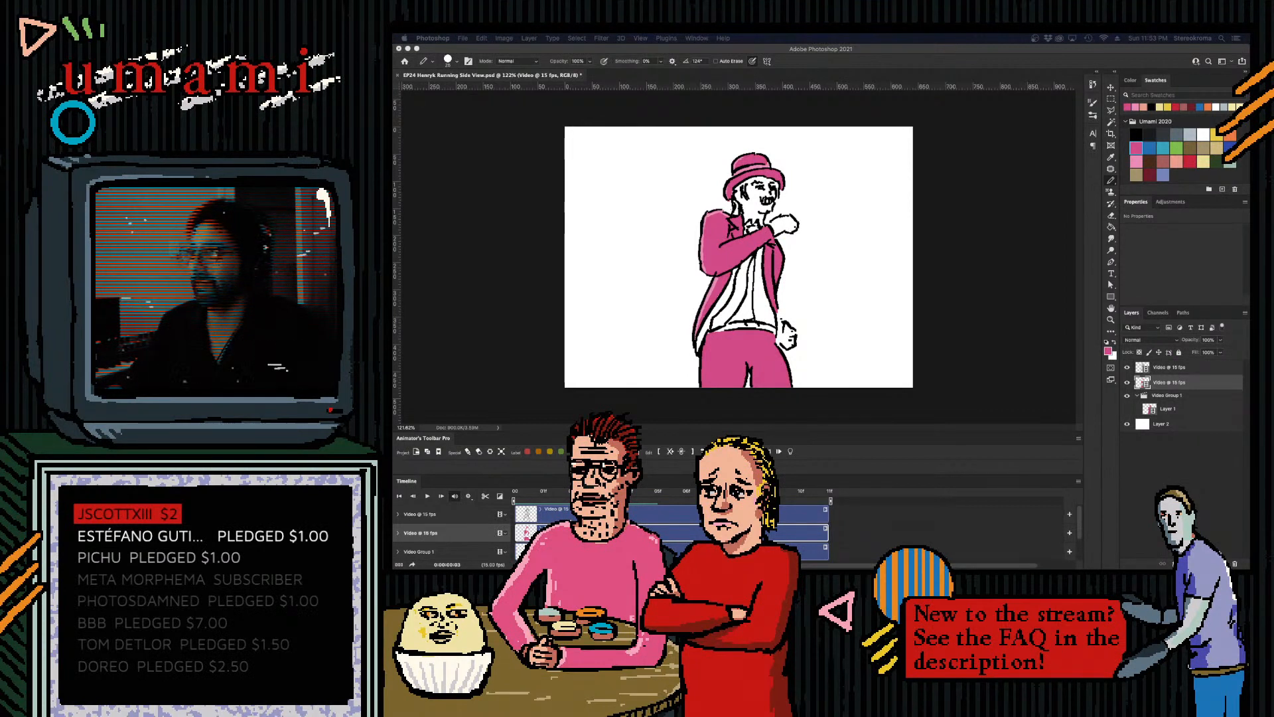
- Add a light pink highlight along the outer edge of the trousers' rear leg with a smaller pencil
left_click(1110, 182)
left_click(1136, 161)
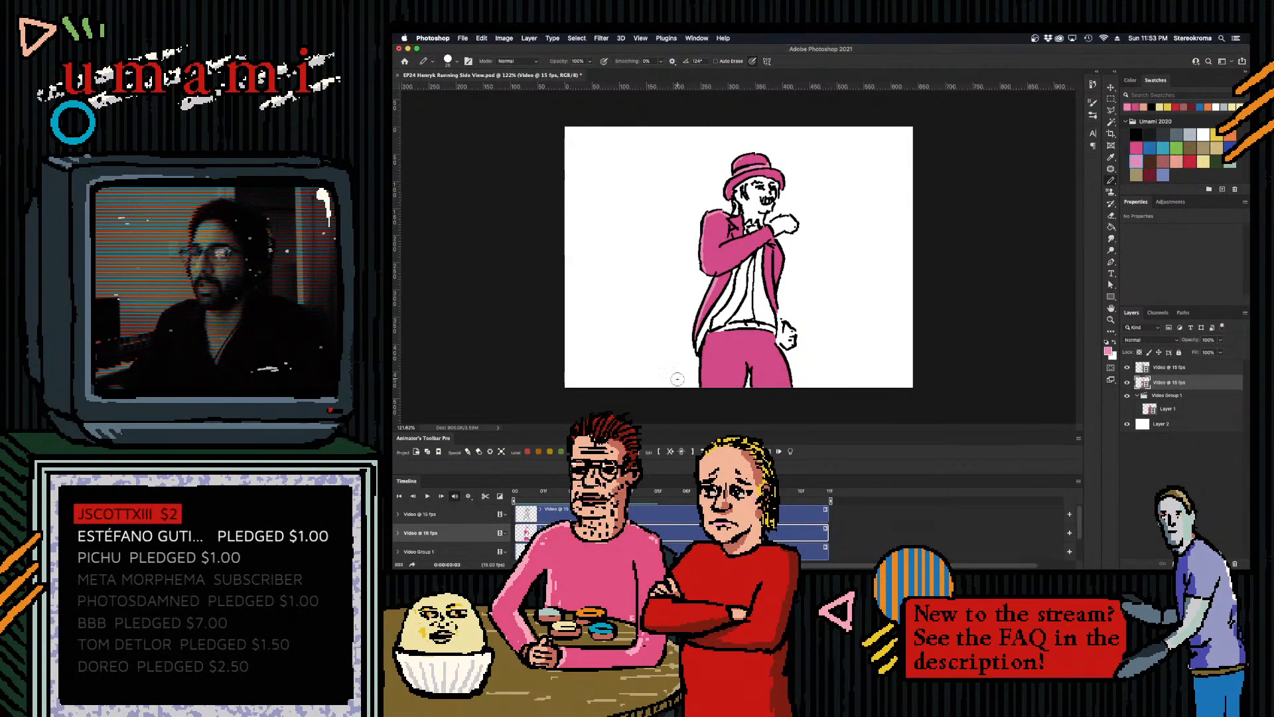
key("bracketleft")
key("bracketleft")
key("bracketleft")
key("bracketleft")
key("bracketleft")
left_click_drag(704, 347, 706, 392)
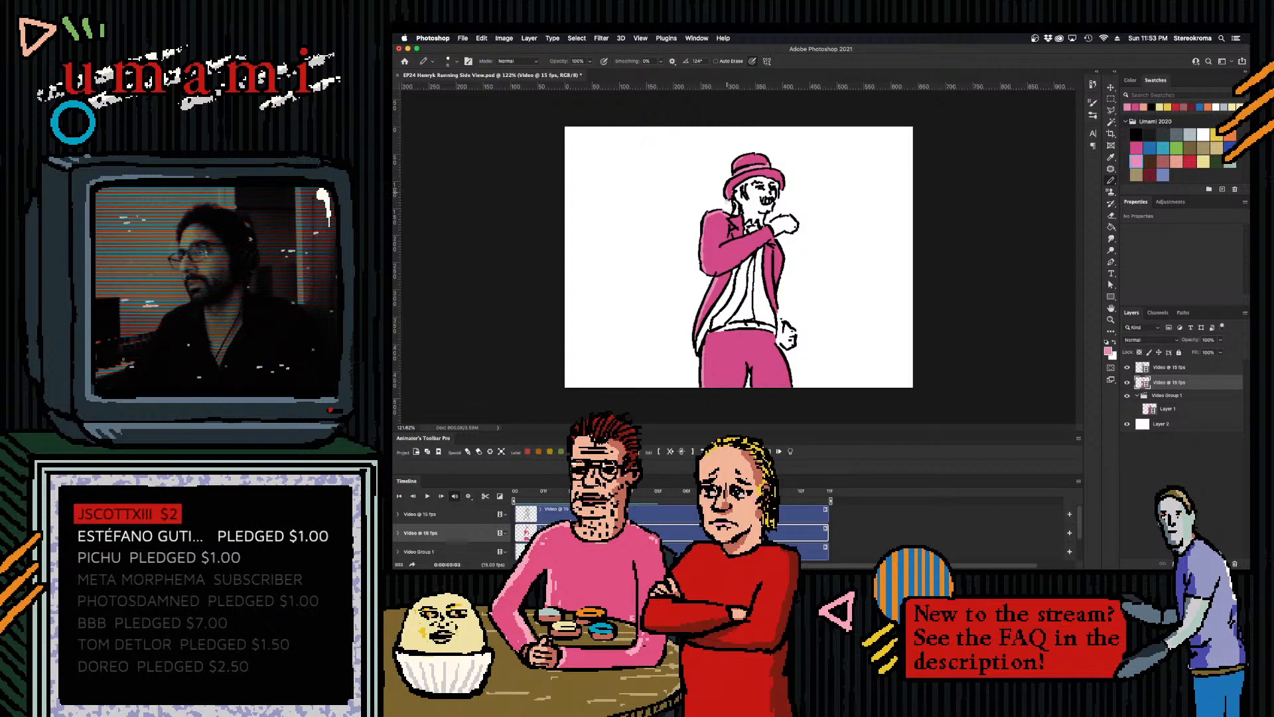
- Paint the inside of the jacket's tail in dark maroon
left_click(1151, 175)
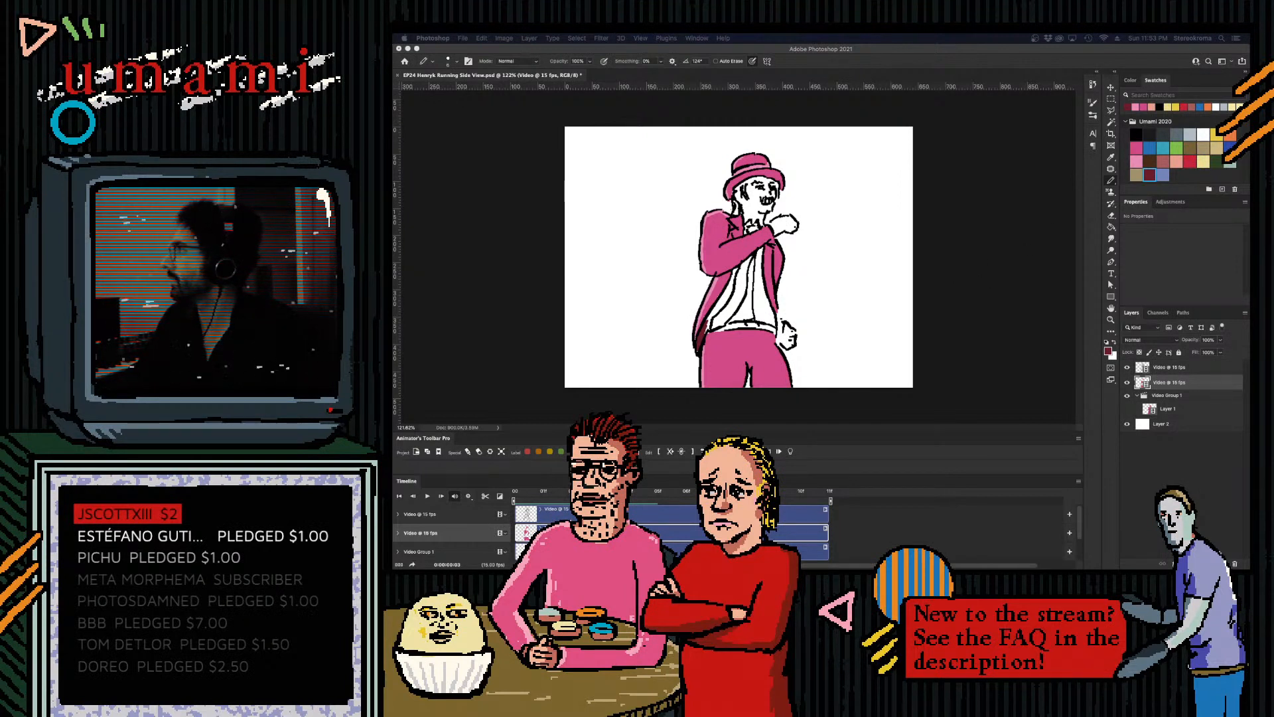
left_click_drag(676, 80, 885, 103)
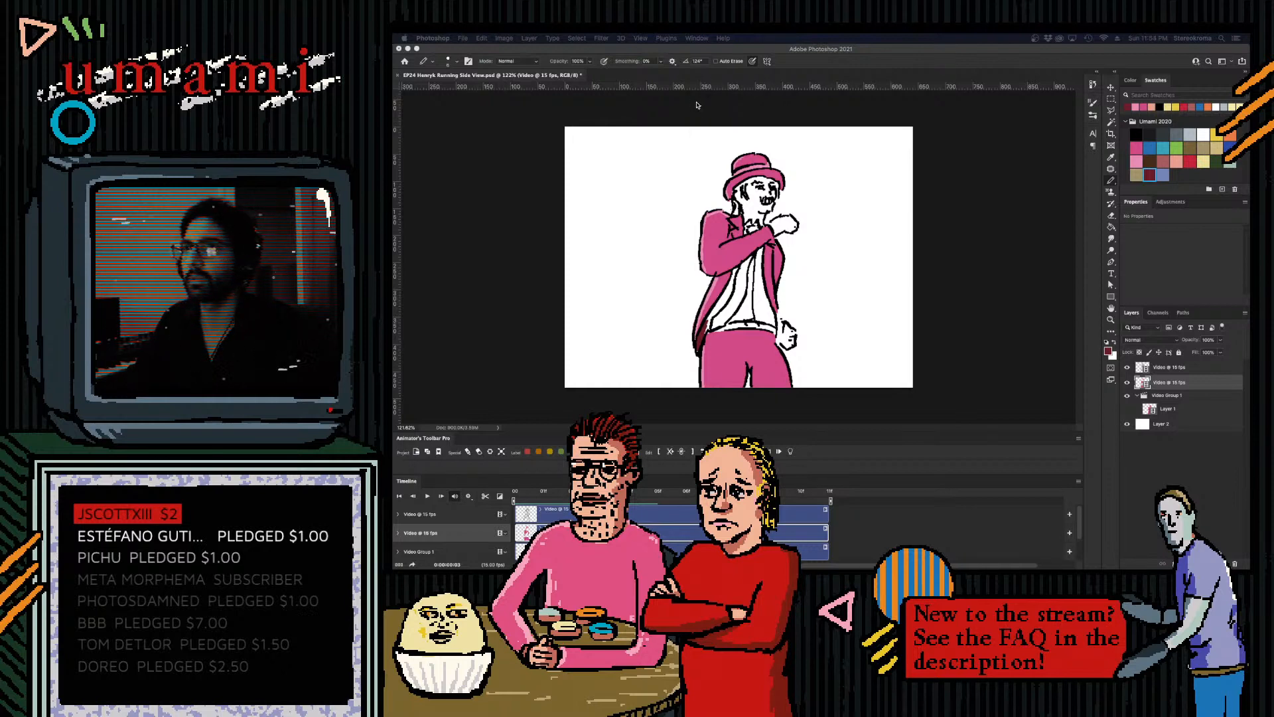
- Switch to Firefox, look through the enlarged paintings in the artist website's galleries, and close the browser window
left_click_drag(791, 103, 701, 99)
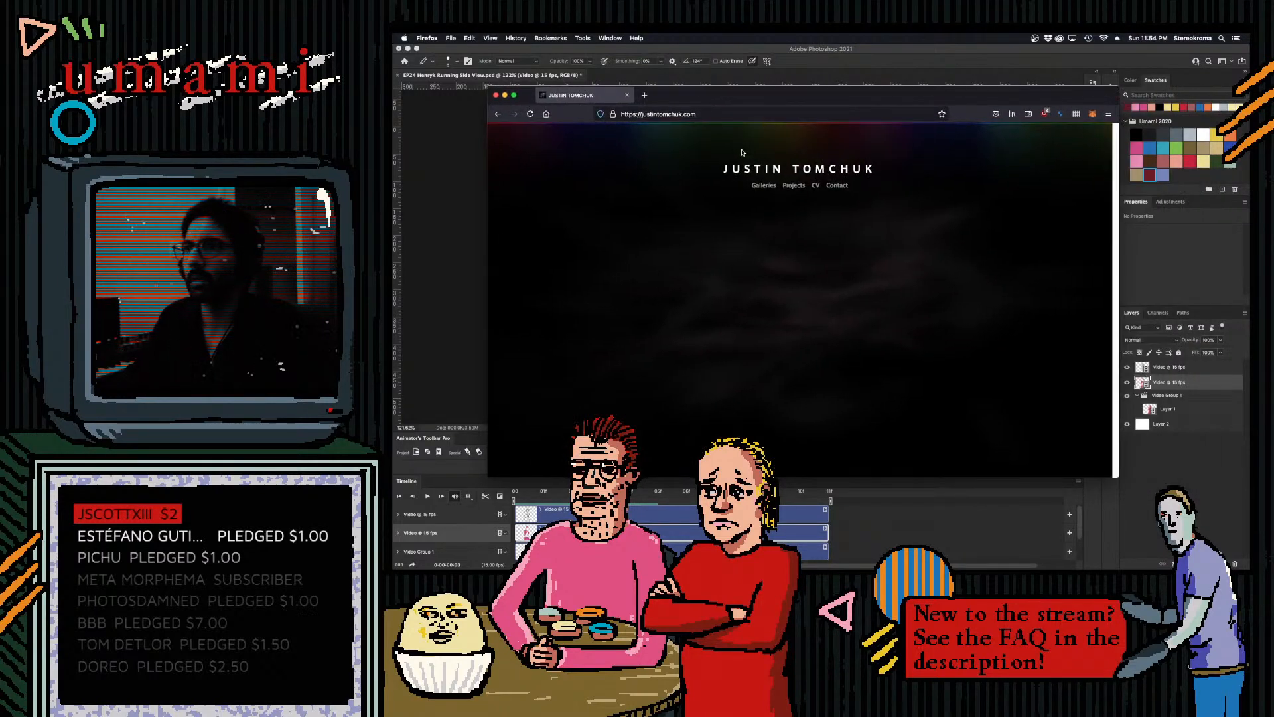
left_click(764, 186)
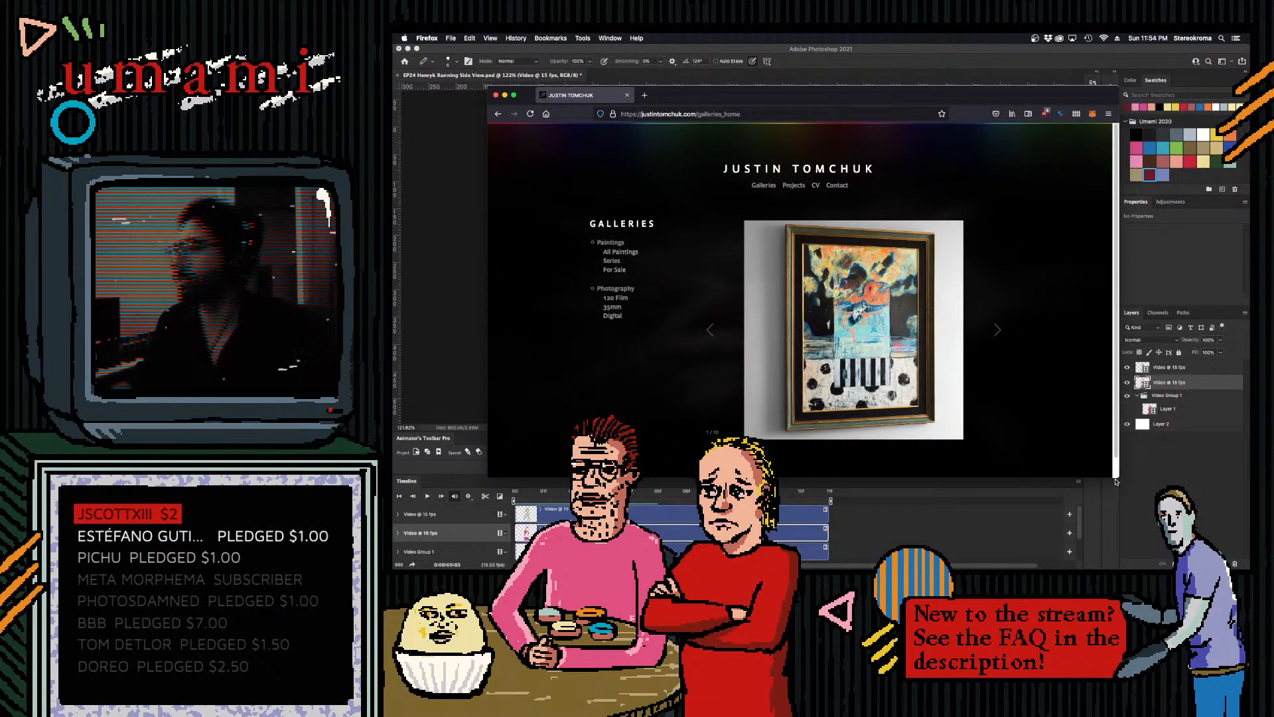
mouse_move(1119, 479)
left_mouse_down()
mouse_move(1115, 557)
mouse_move(1134, 556)
left_mouse_up()
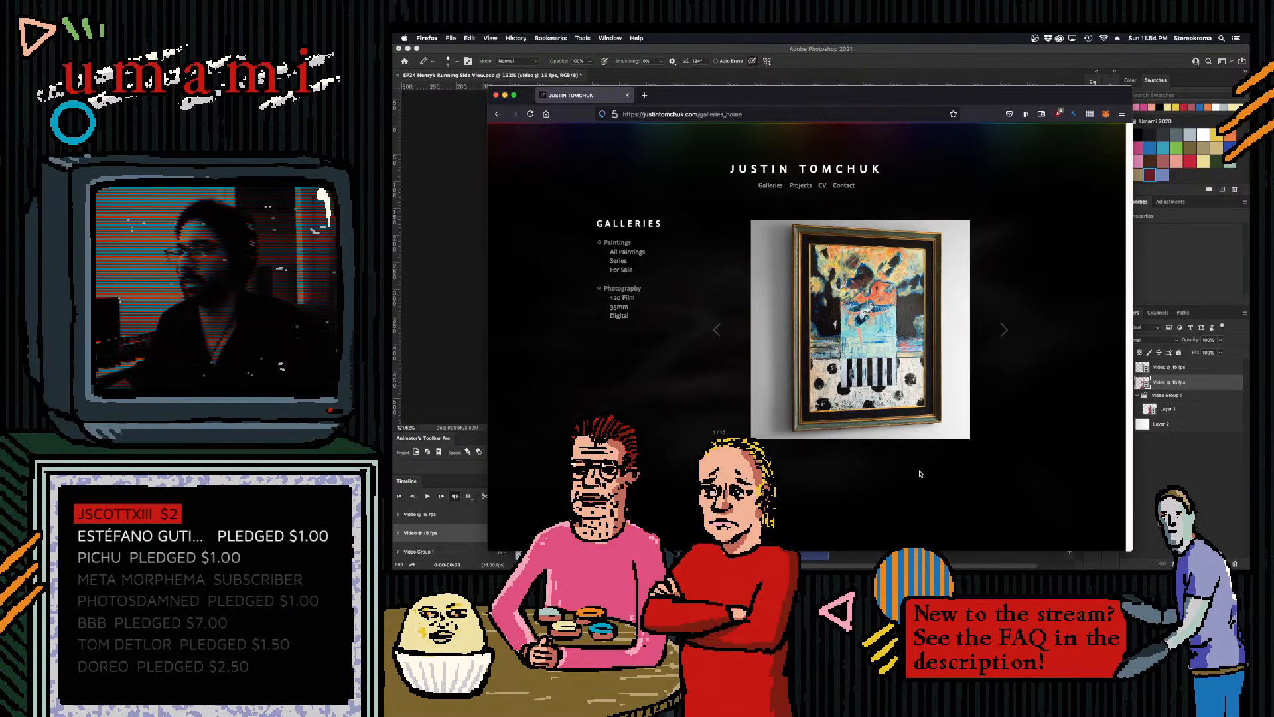
left_click(860, 302)
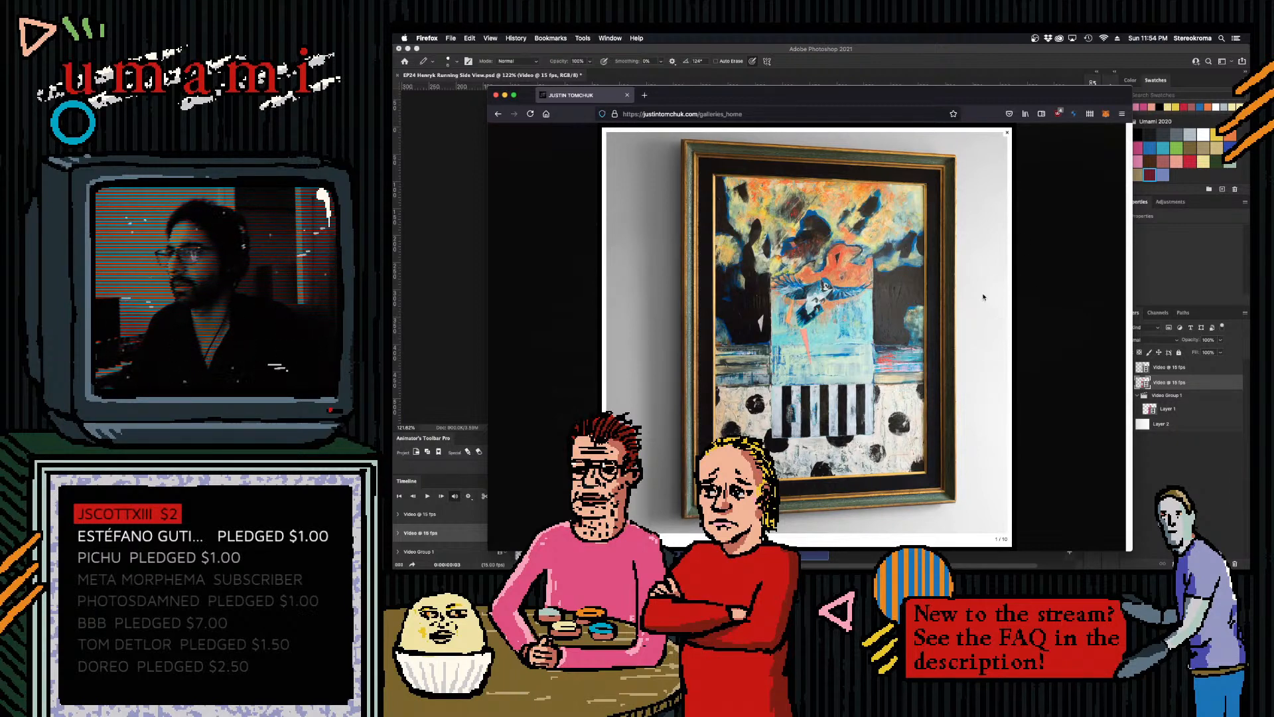
left_click(1001, 332)
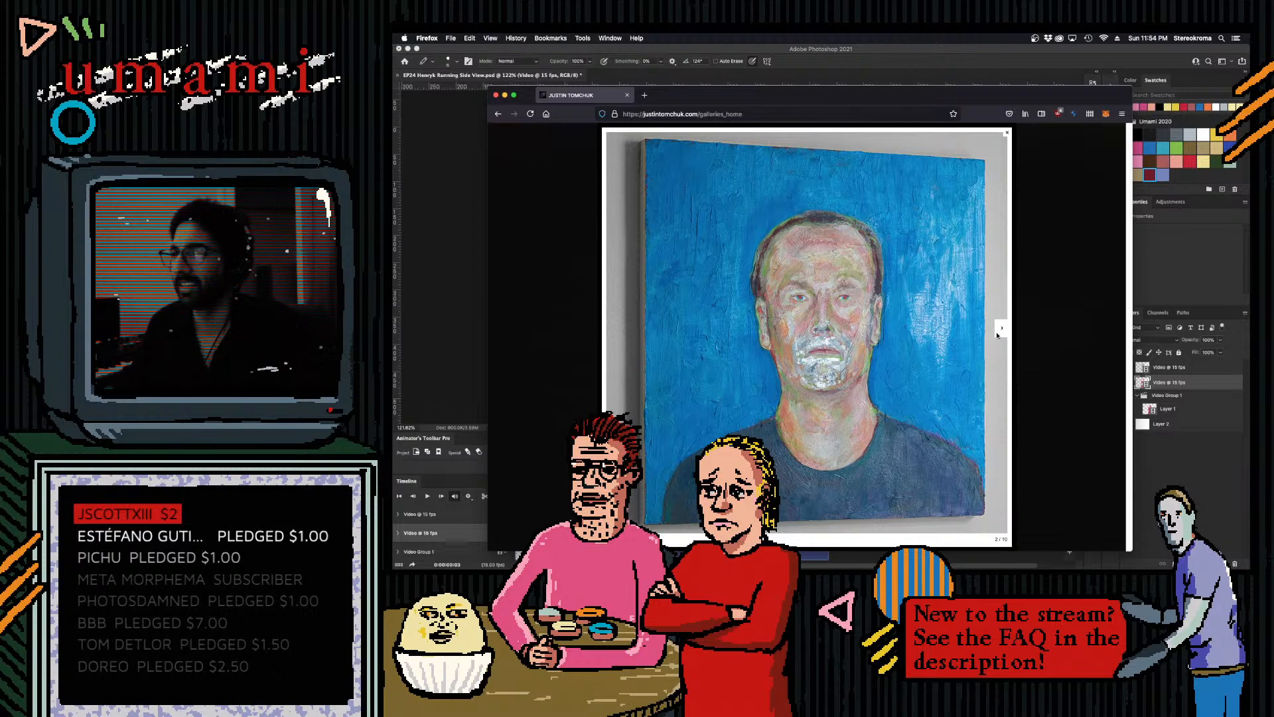
left_click(1002, 329)
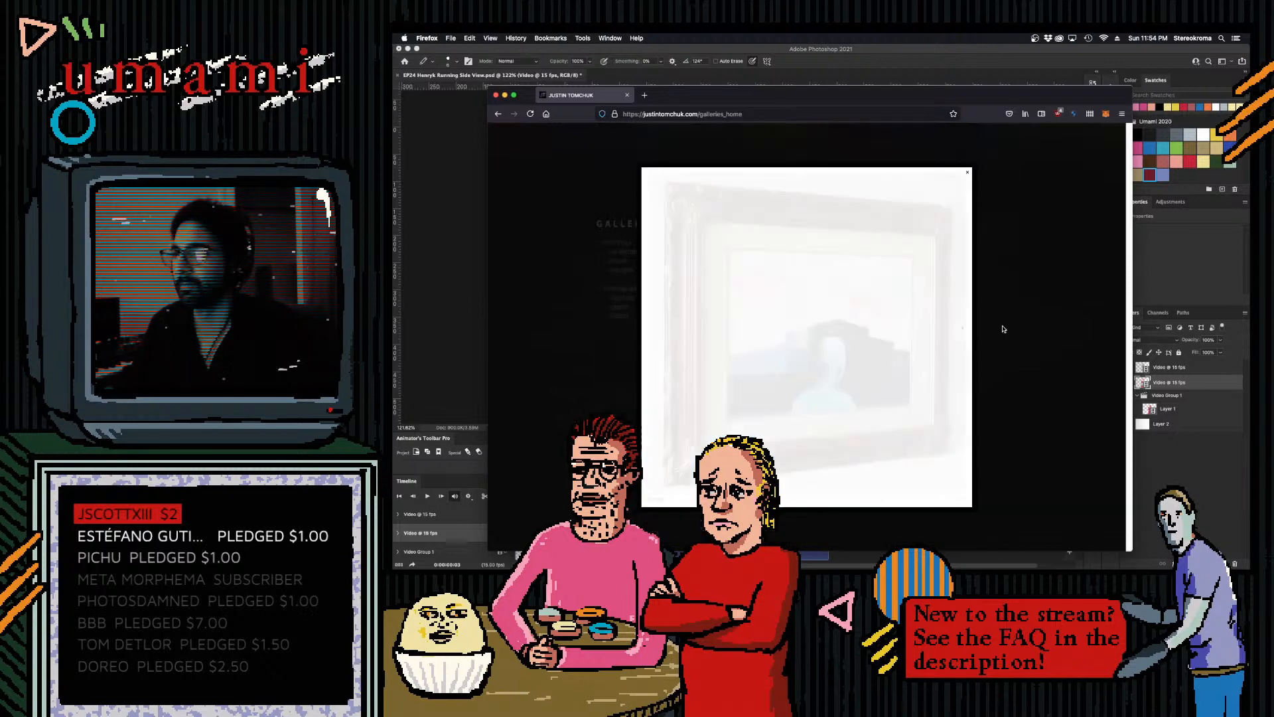
left_click(963, 330)
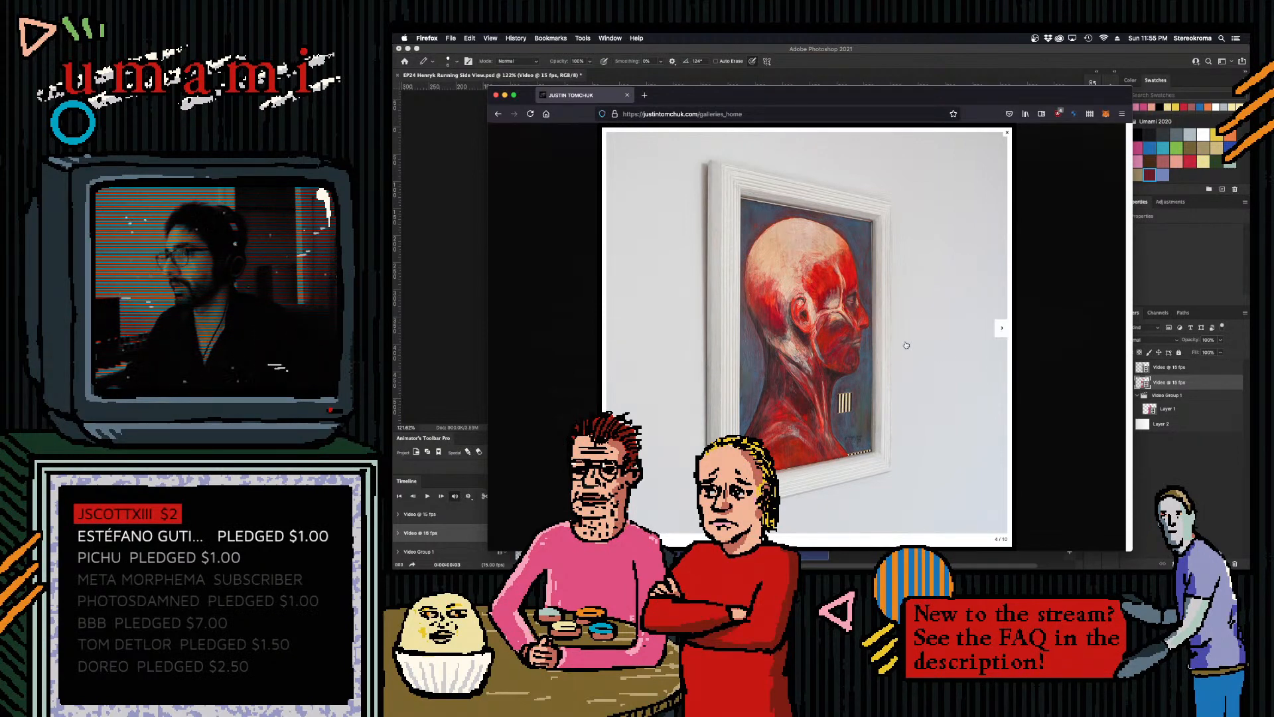
left_click(1001, 330)
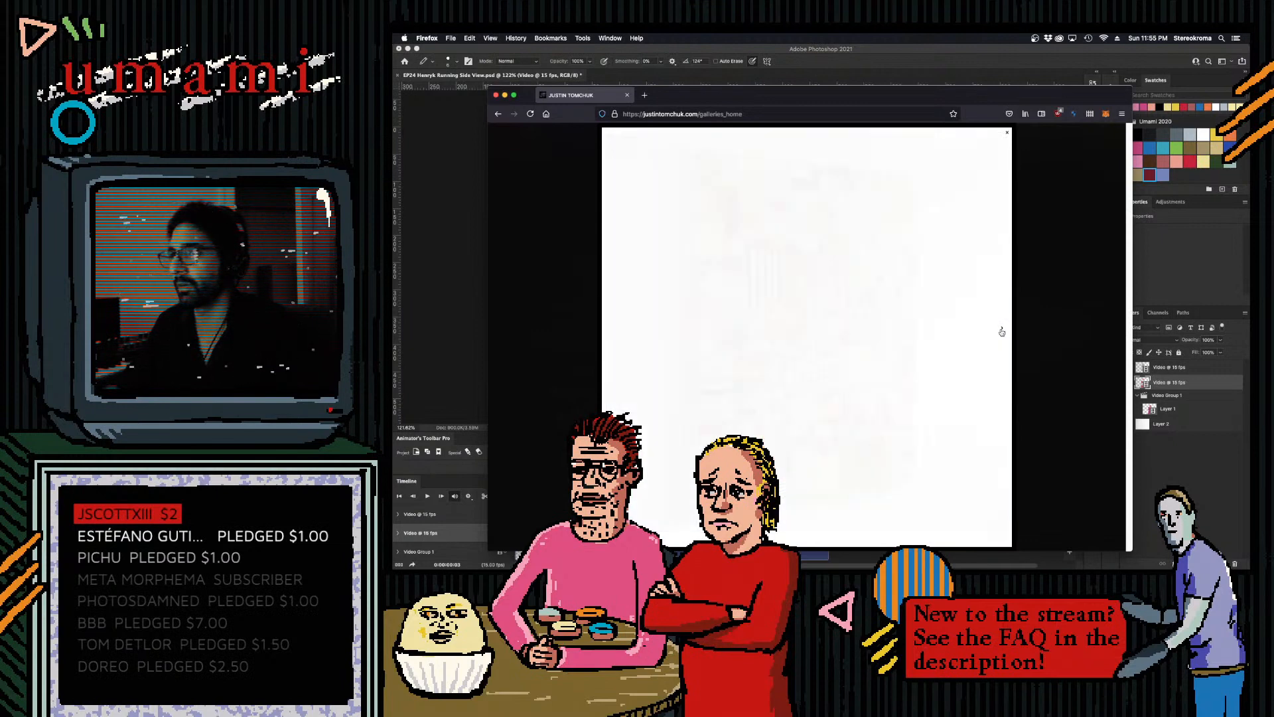
left_click(997, 333)
left_click(997, 332)
left_click(1001, 335)
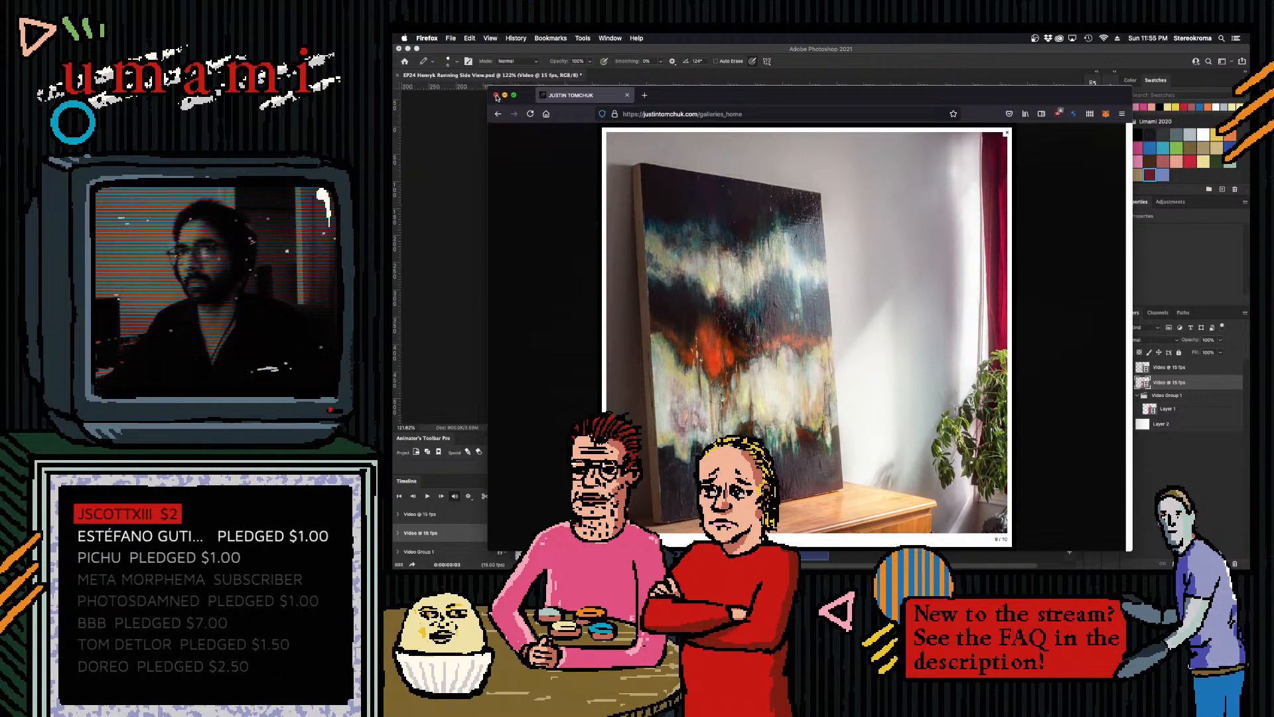
left_click(496, 96)
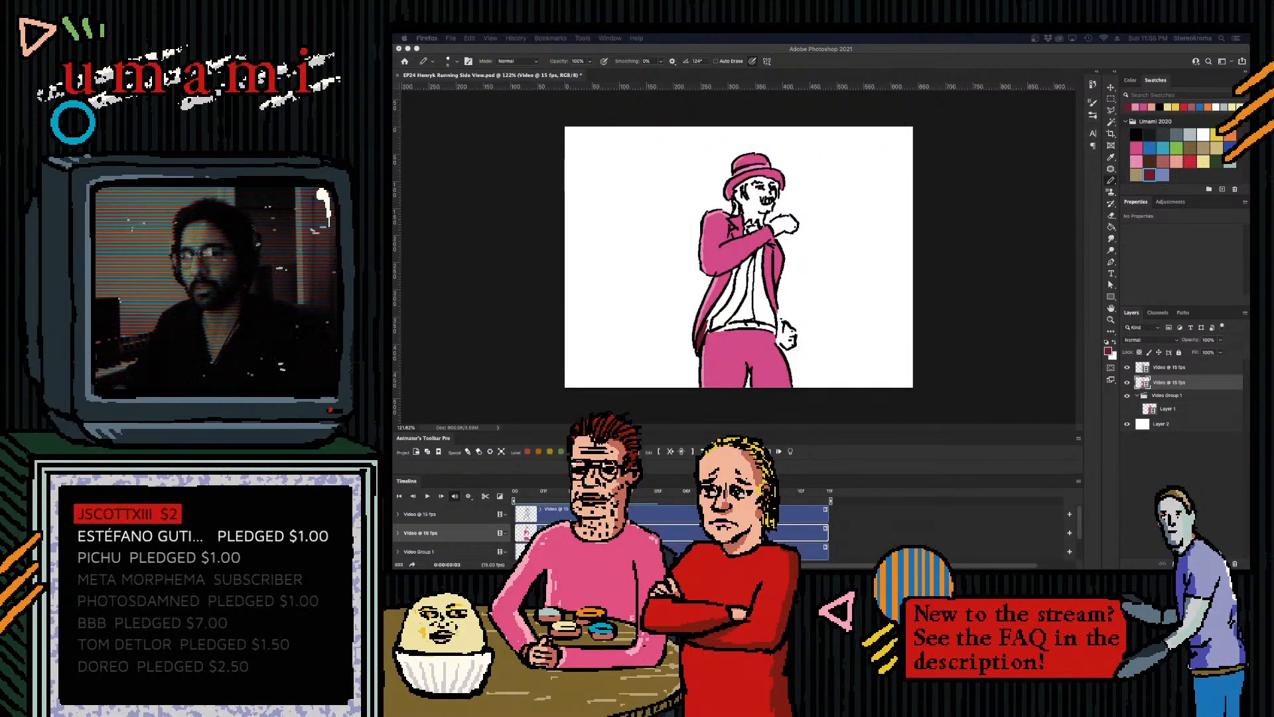
- Switch back to Photoshop, check the previous coloured frame, and paint the current frame's tie in crimson red
key("super+Tab")
left_click_drag(600, 492, 575, 493)
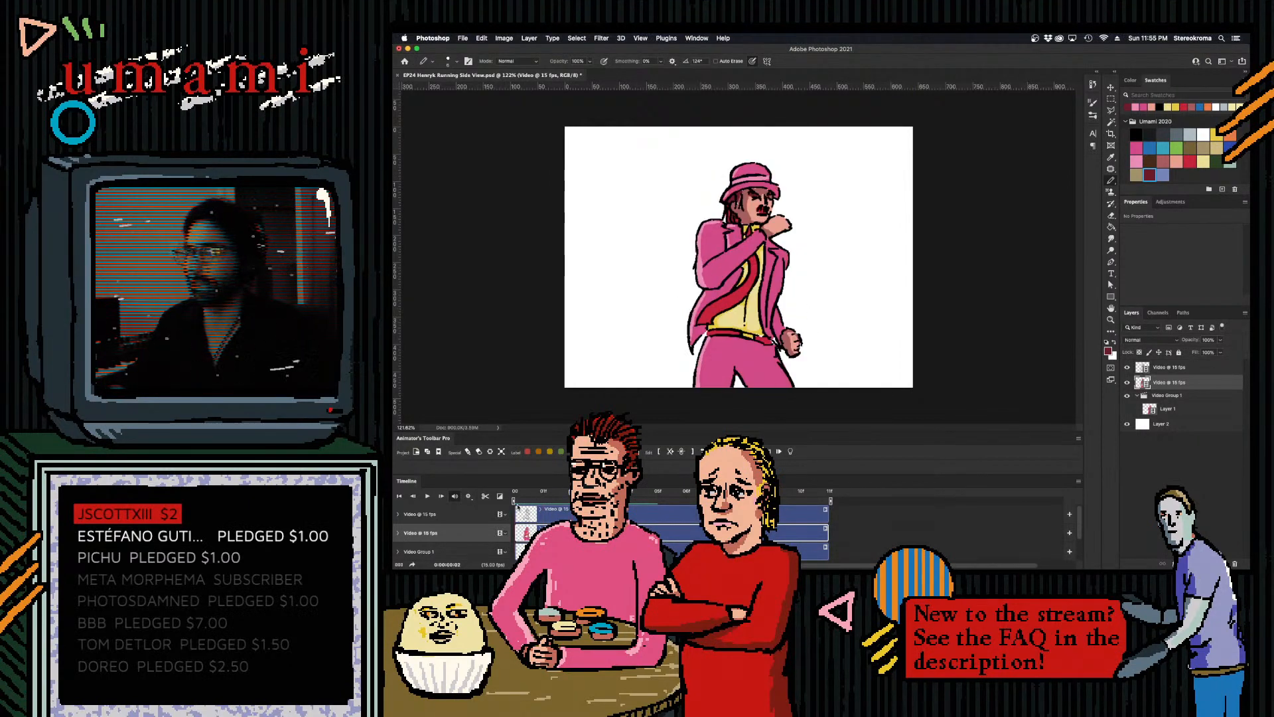
key("Right")
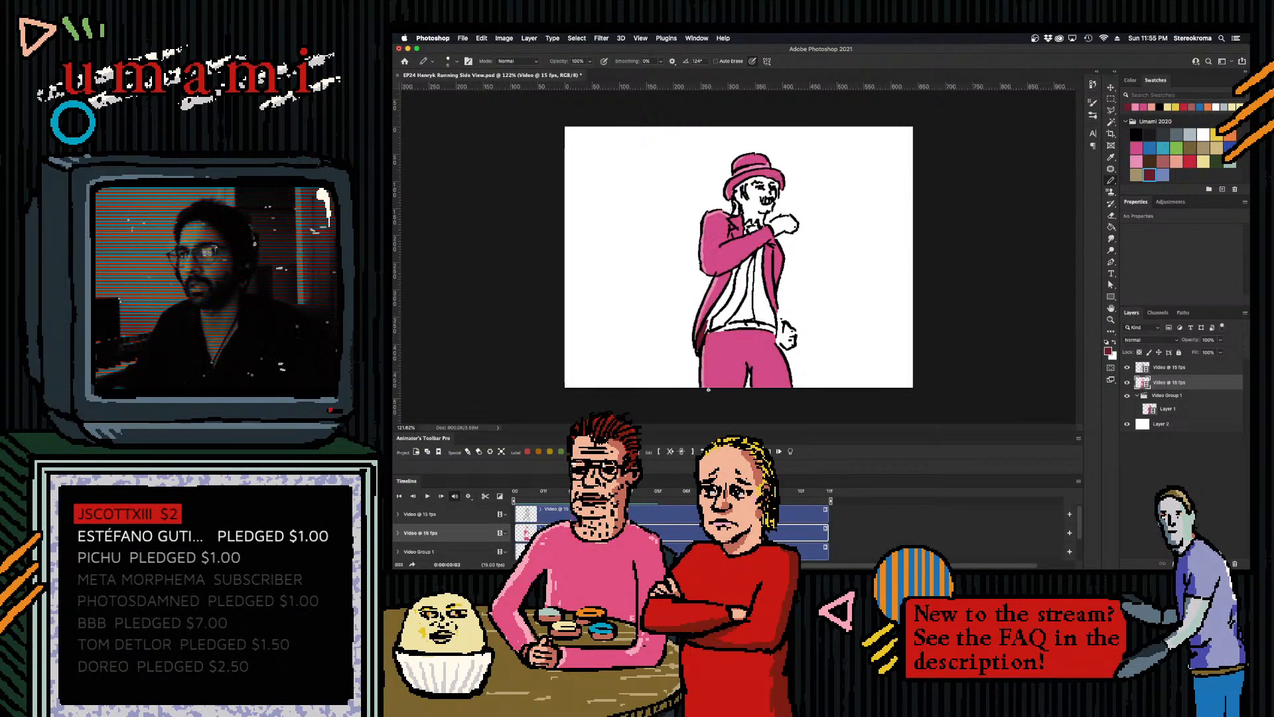
left_click(1188, 160)
mouse_move(727, 310)
left_mouse_down()
mouse_move(715, 326)
mouse_move(742, 285)
mouse_move(738, 300)
left_mouse_up()
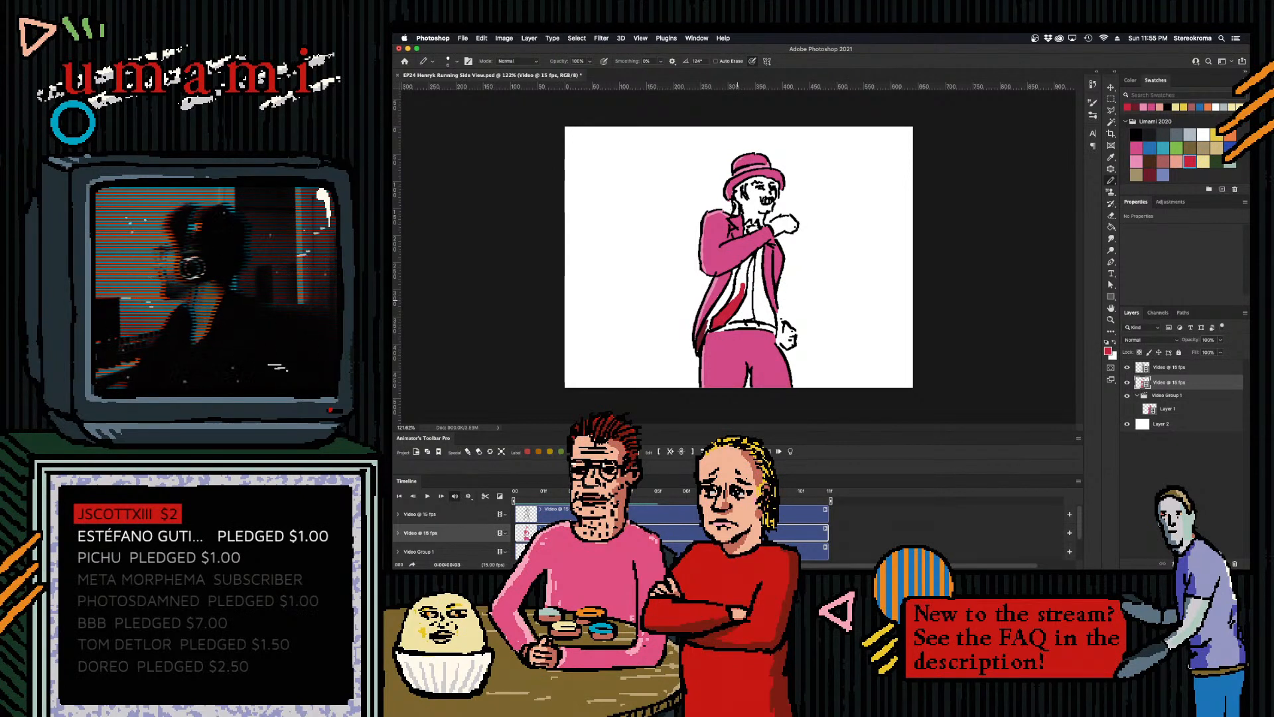
key("super+Tab")
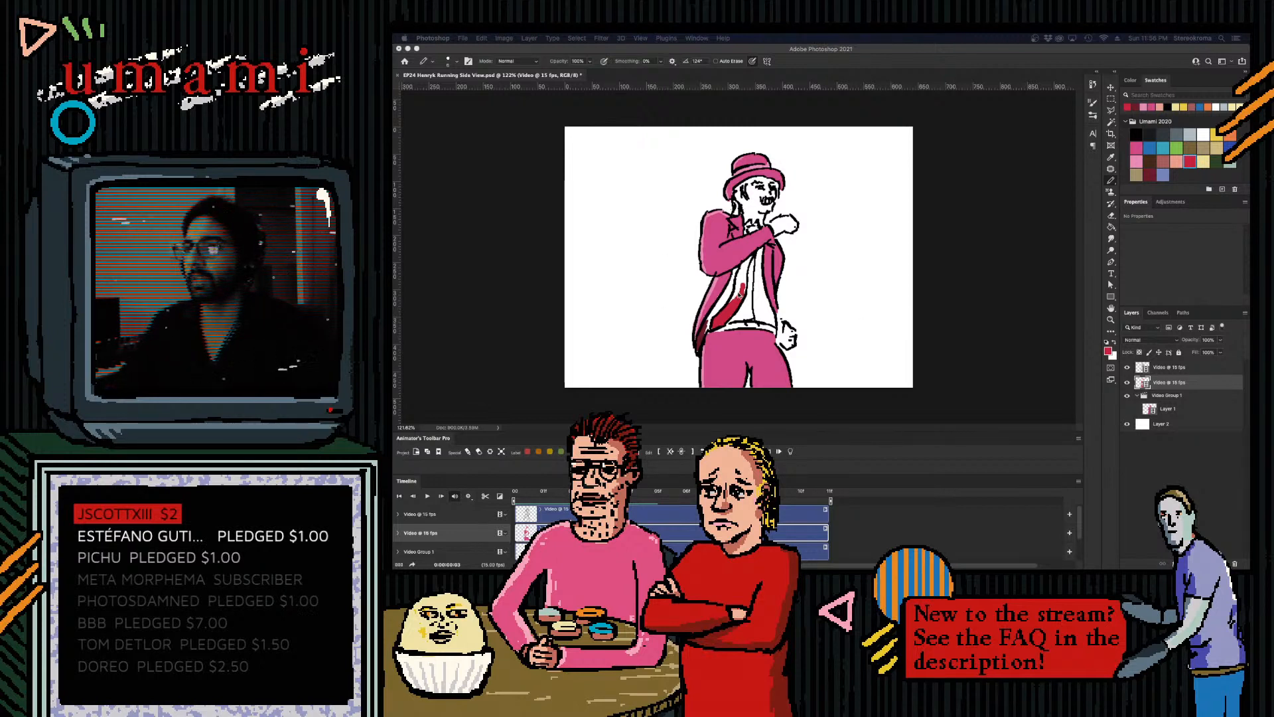
left_click(739, 292)
mouse_move(741, 291)
left_mouse_down()
mouse_move(741, 276)
mouse_move(736, 294)
left_mouse_up()
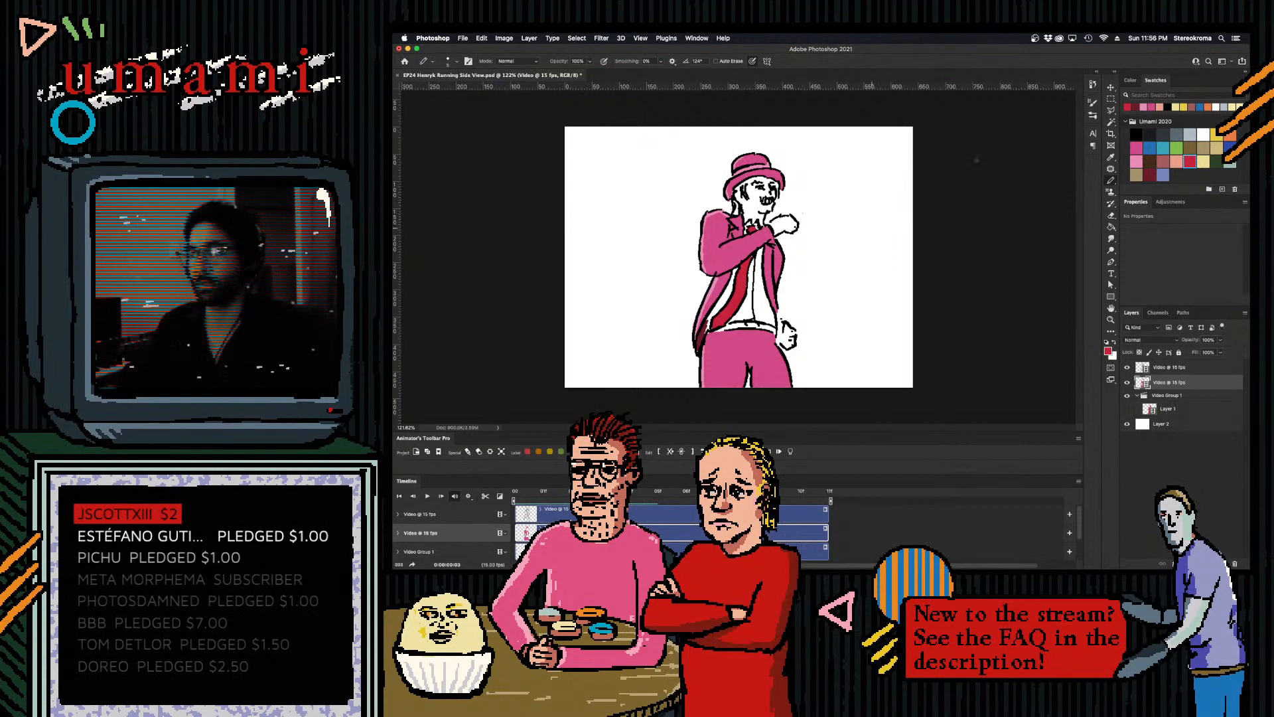
- Fill the shirt in yellow on both sides of the tie with a larger pencil, keeping to the colour layer
left_click(1216, 135)
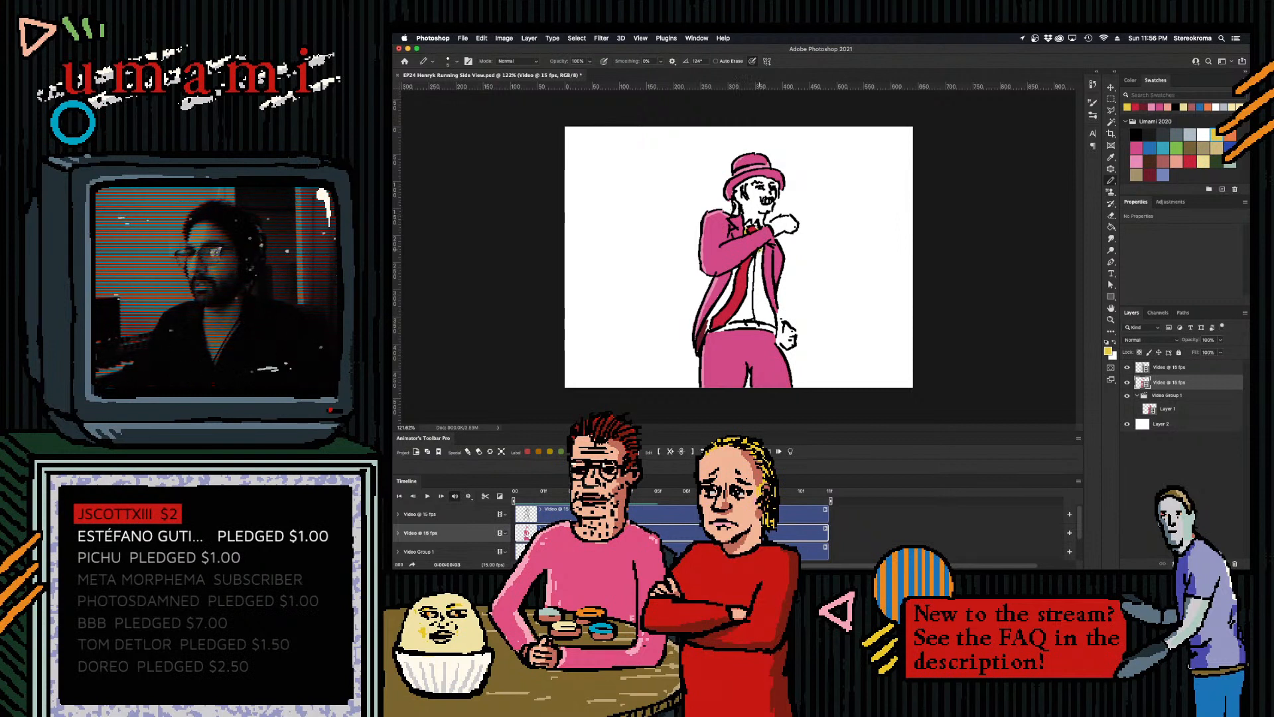
mouse_move(757, 259)
left_mouse_down()
mouse_move(769, 322)
mouse_move(732, 317)
left_mouse_up()
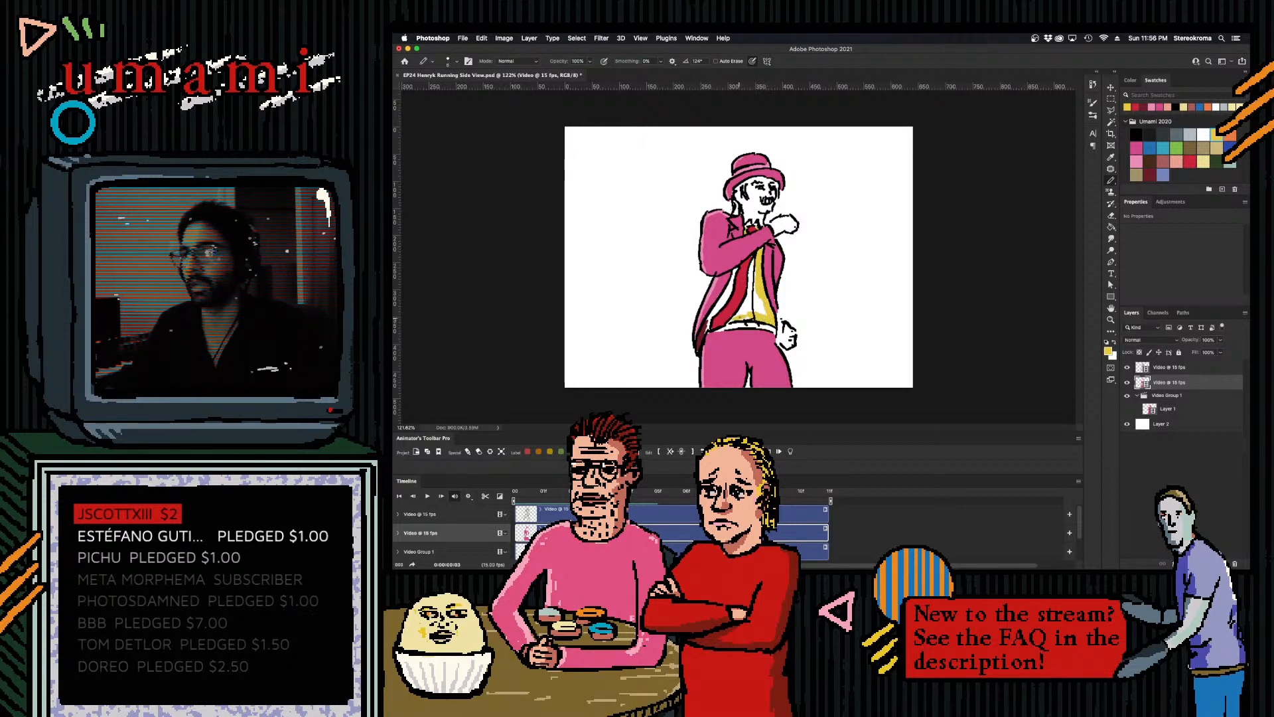
key("super+z")
key("super+z")
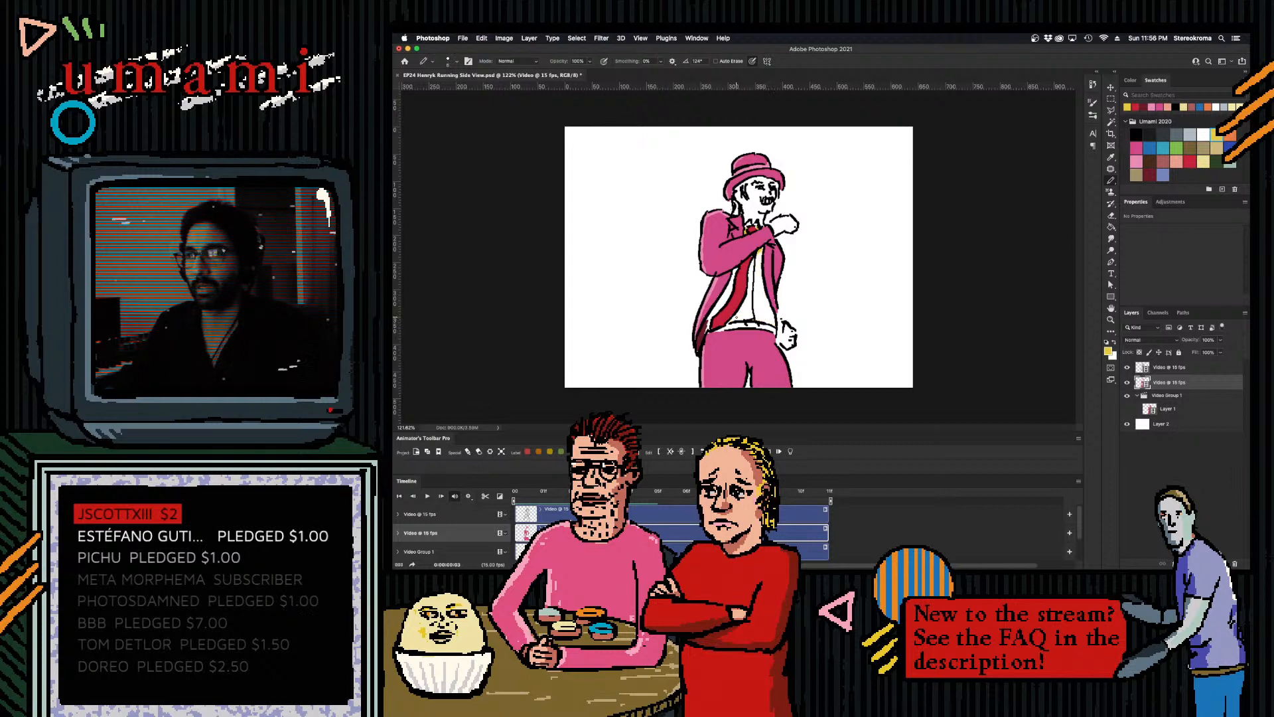
mouse_move(760, 251)
left_mouse_down()
mouse_move(753, 293)
mouse_move(759, 251)
mouse_move(750, 279)
mouse_move(756, 263)
mouse_move(763, 294)
mouse_move(758, 263)
mouse_move(772, 323)
mouse_move(739, 316)
mouse_move(752, 270)
mouse_move(762, 309)
left_mouse_up()
key("super+z")
key("bracketright")
key("bracketright")
key("bracketright")
key("bracketright")
key("bracketright")
key("bracketright")
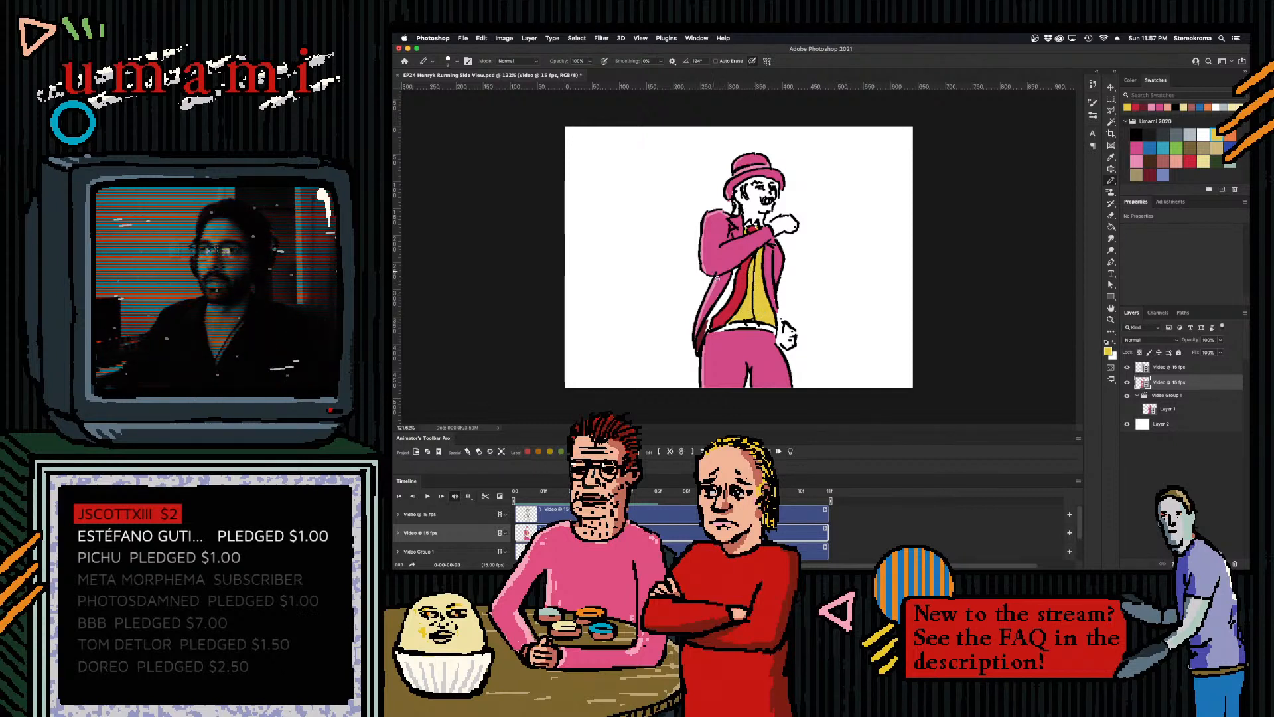
left_click_drag(708, 319, 728, 294)
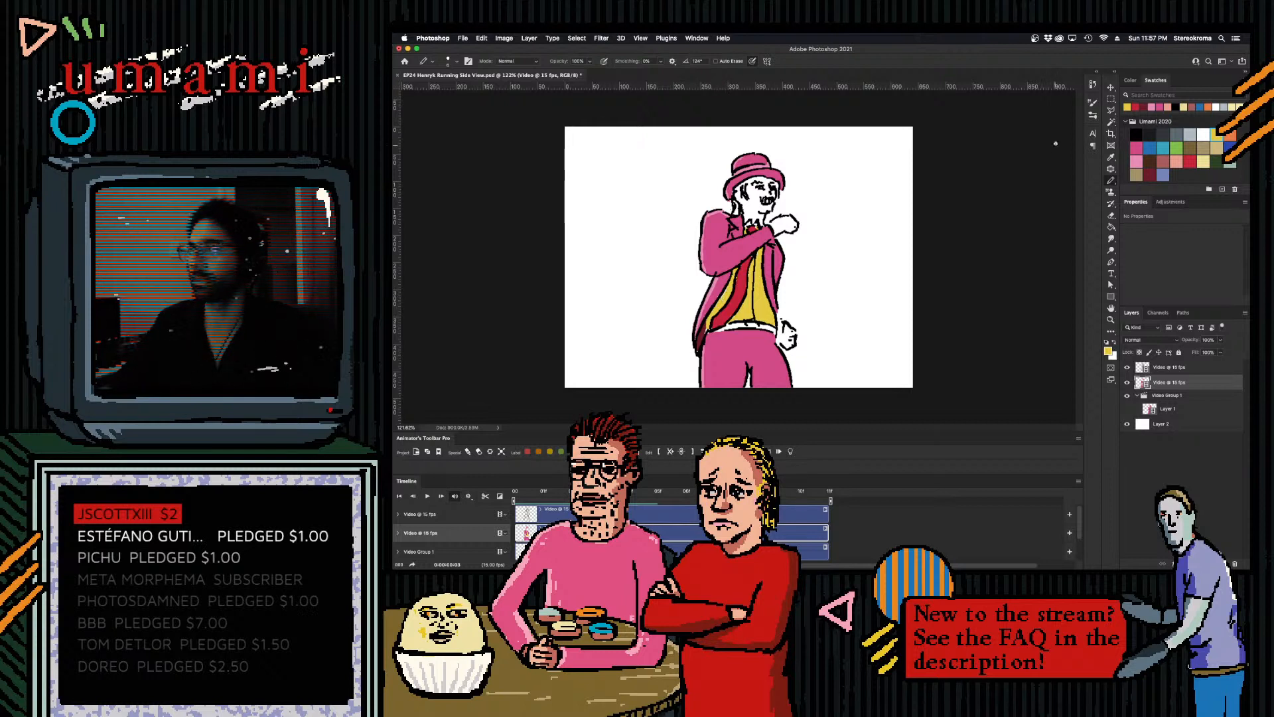
left_click(1136, 133)
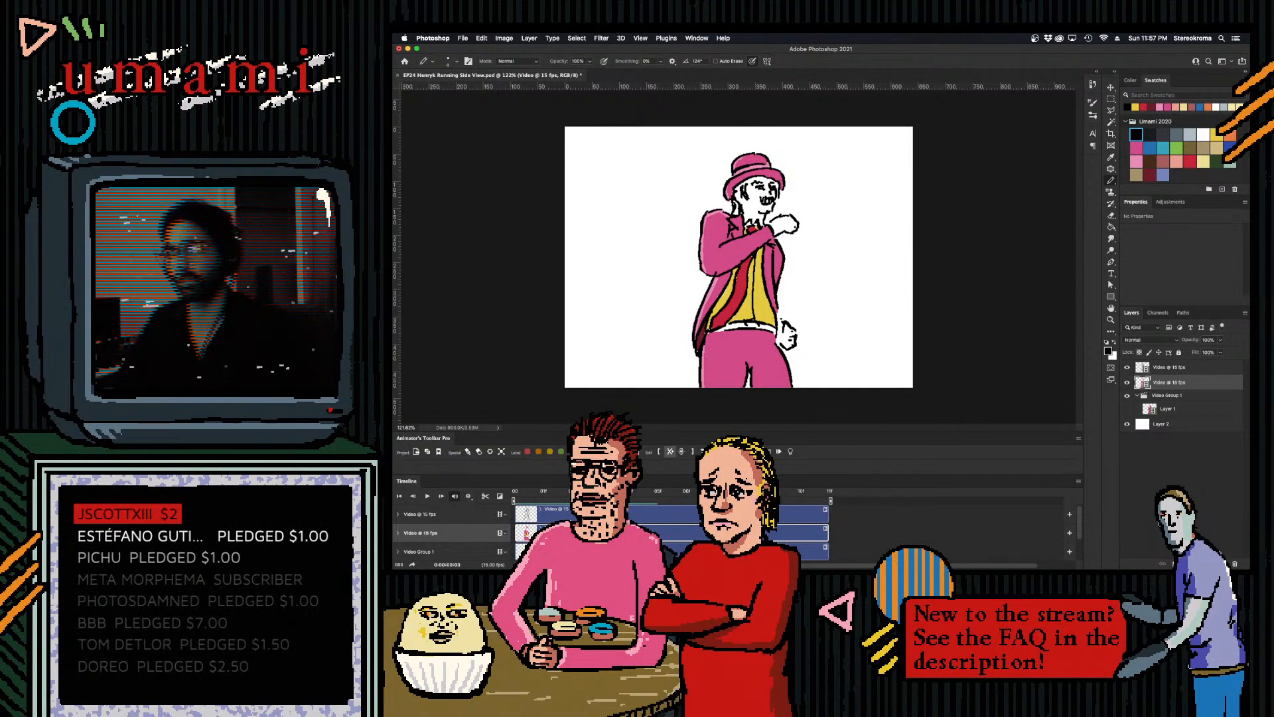
key("super+z")
key("alt+]")
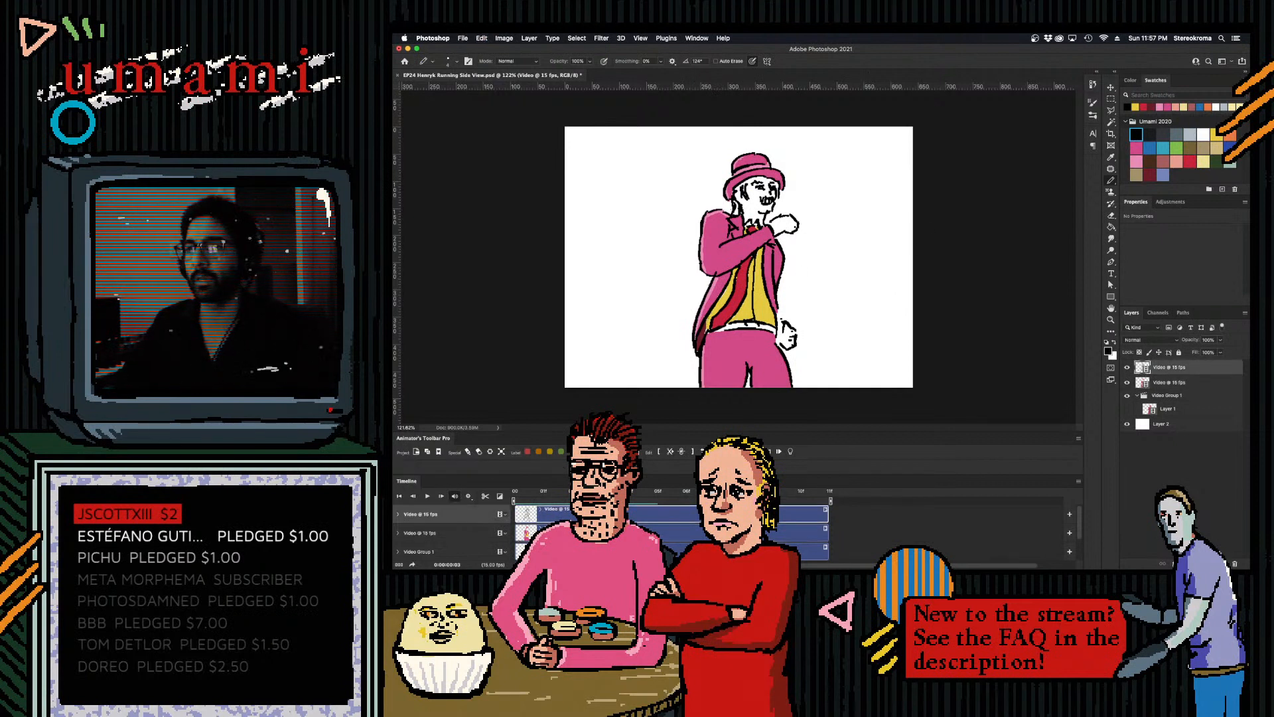
key("alt+bracketleft")
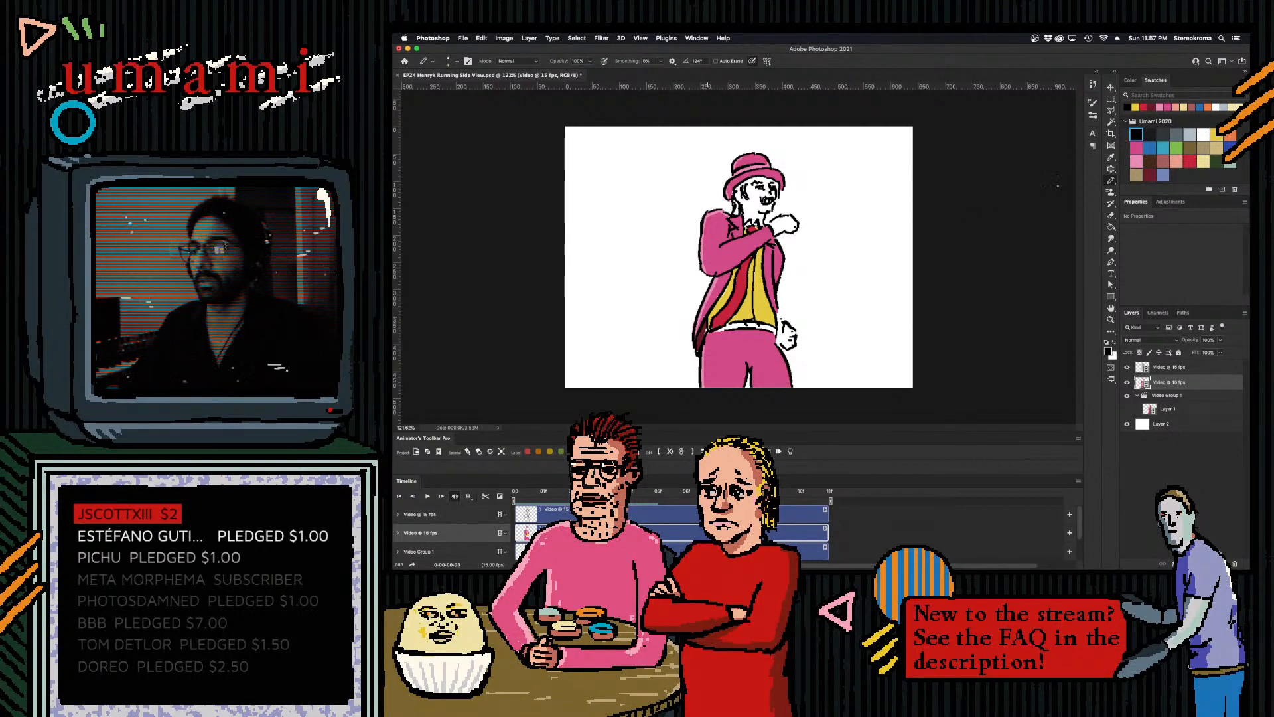
- Paint the belt above the trousers in crimson red and its buckle in yellow
left_click(1190, 161)
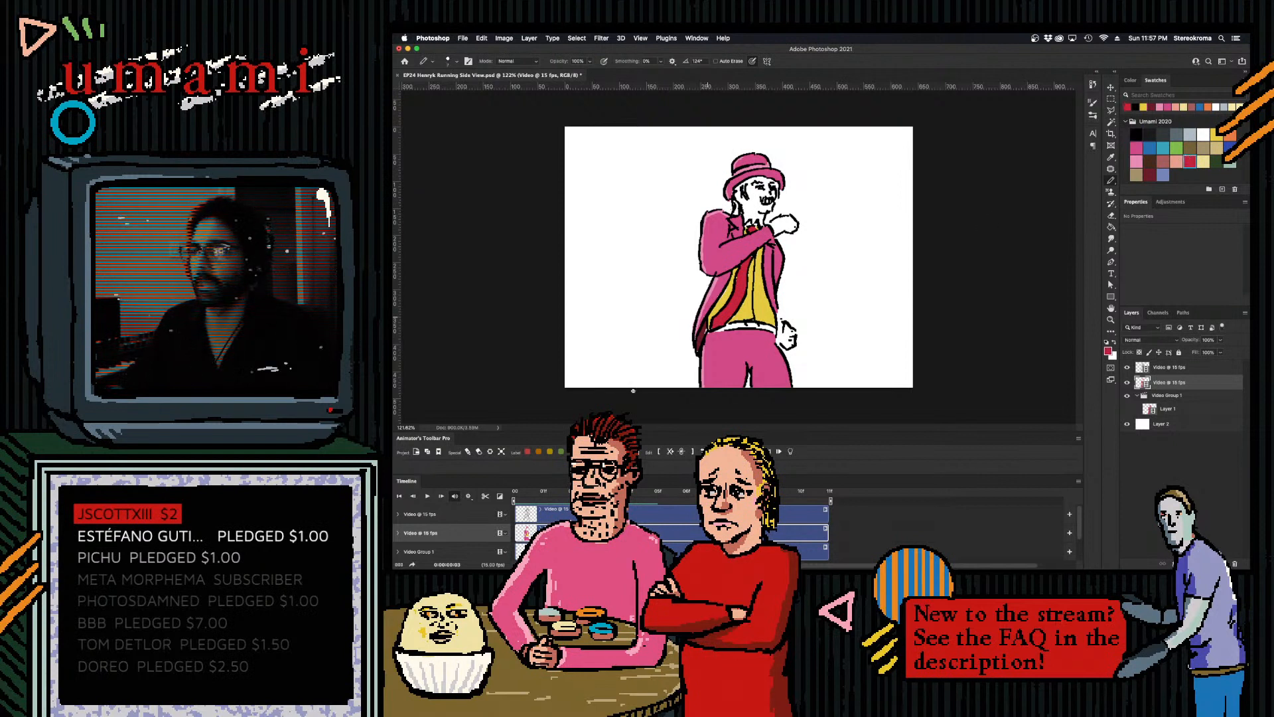
left_click_drag(724, 326, 775, 331)
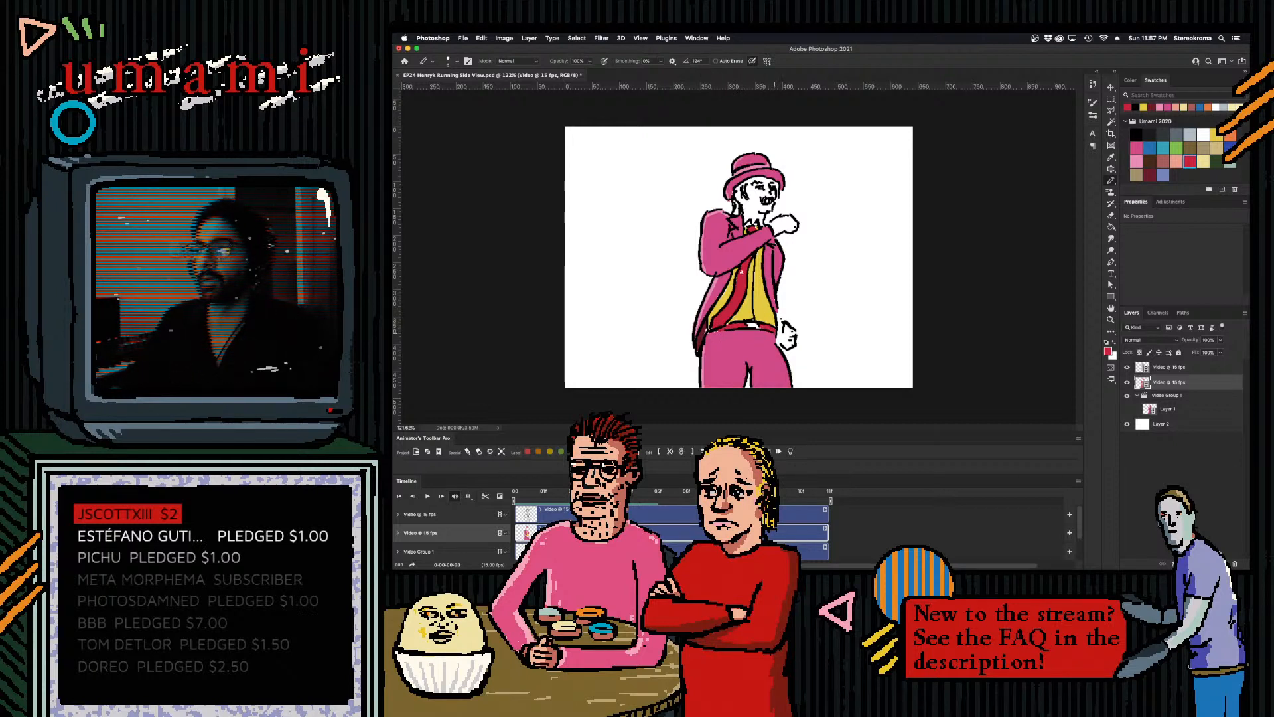
left_click(1218, 134)
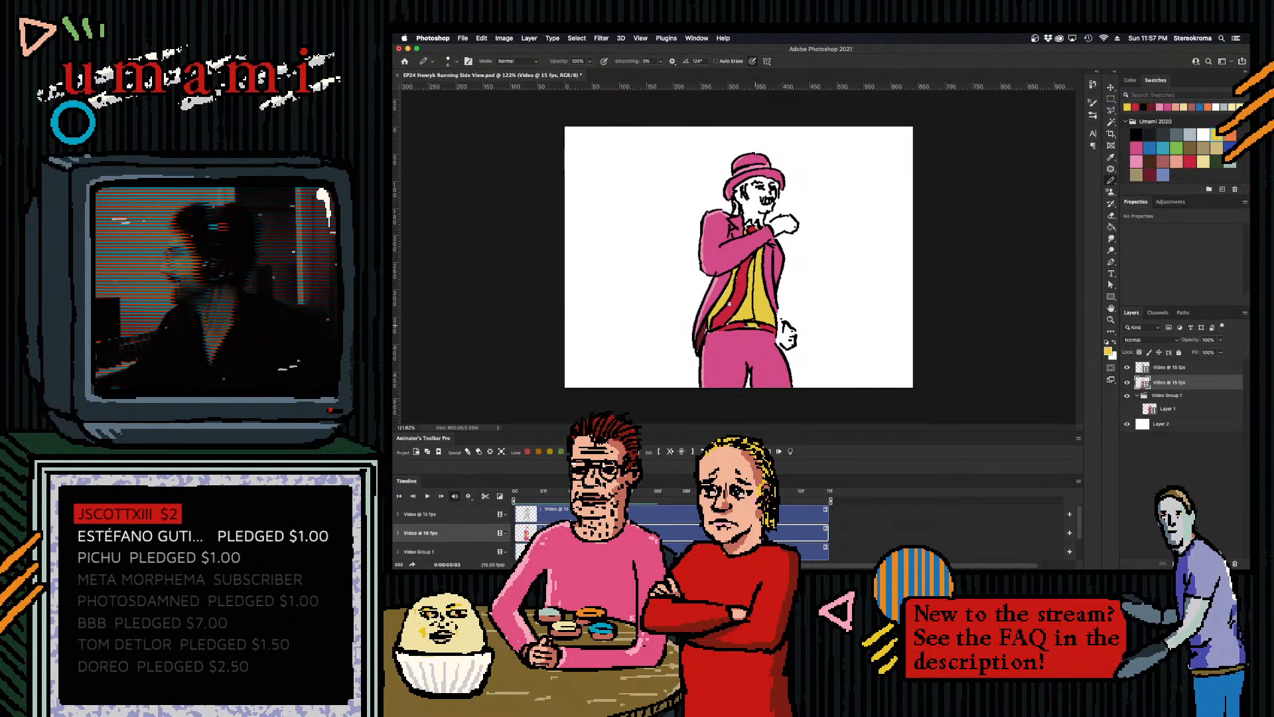
key("super+Tab")
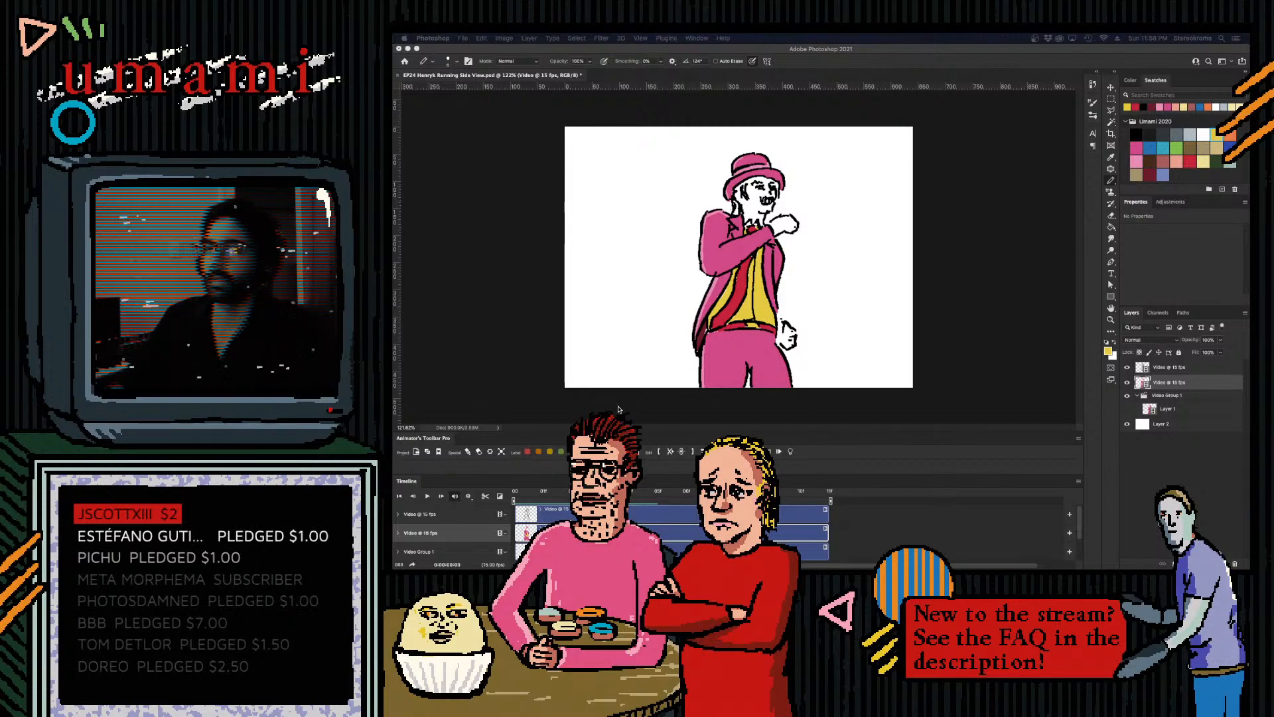
mouse_move(600, 492)
left_mouse_down()
mouse_move(544, 492)
mouse_move(600, 492)
left_mouse_up()
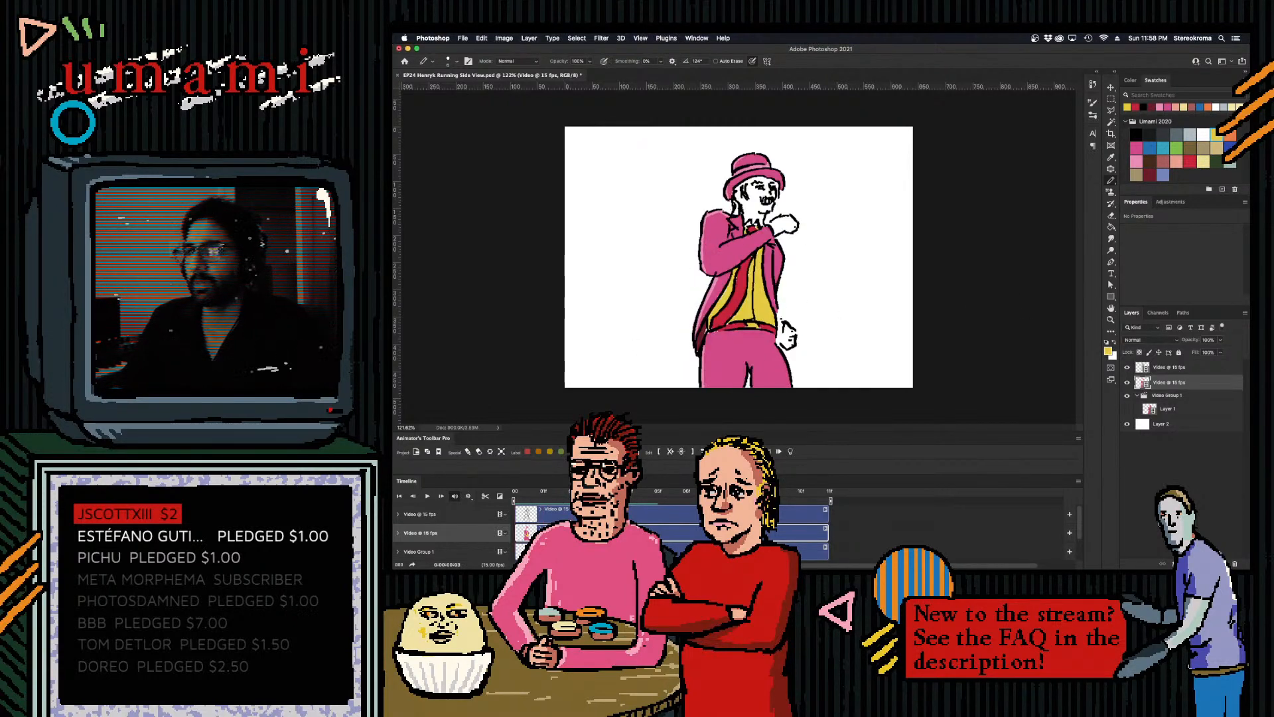
- Paint both fists in reddish brown with a larger pencil and add salmon highlights to them
left_click(1165, 160)
key("bracketright")
key("bracketright")
key("bracketright")
key("bracketright")
key("bracketright")
left_click_drag(774, 227, 794, 226)
left_click_drag(772, 332, 782, 338)
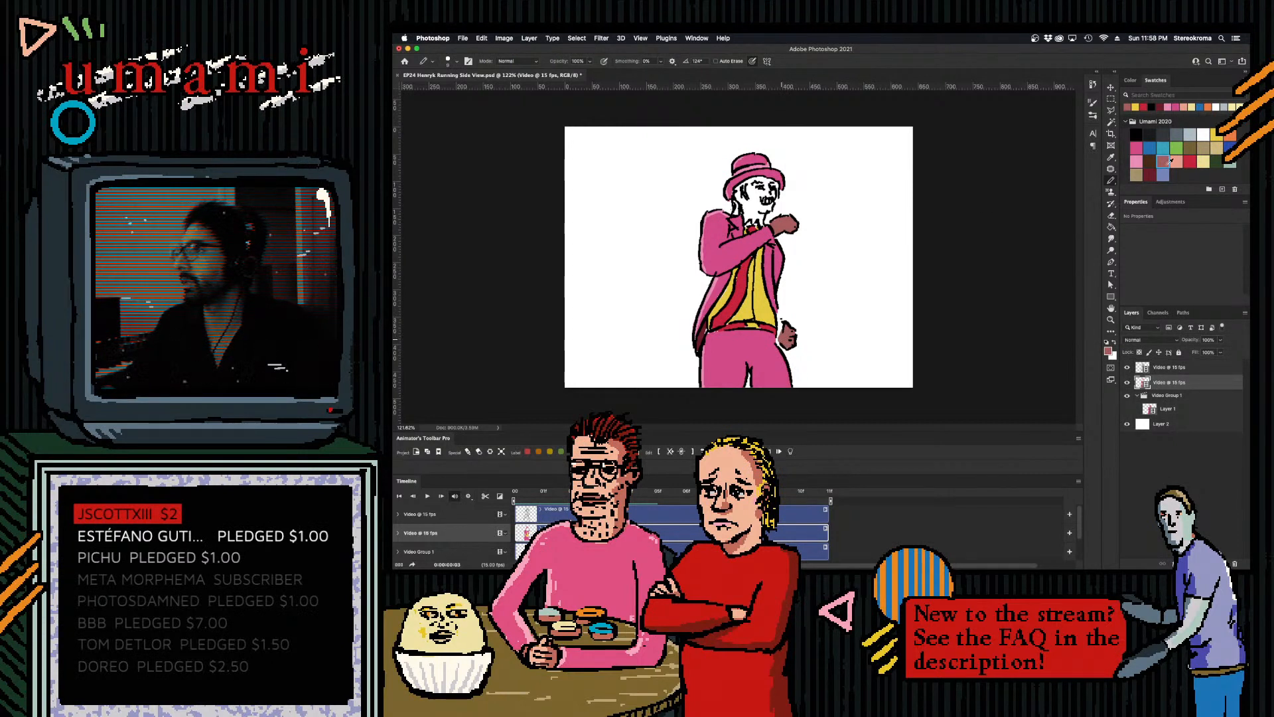
left_click(1136, 148)
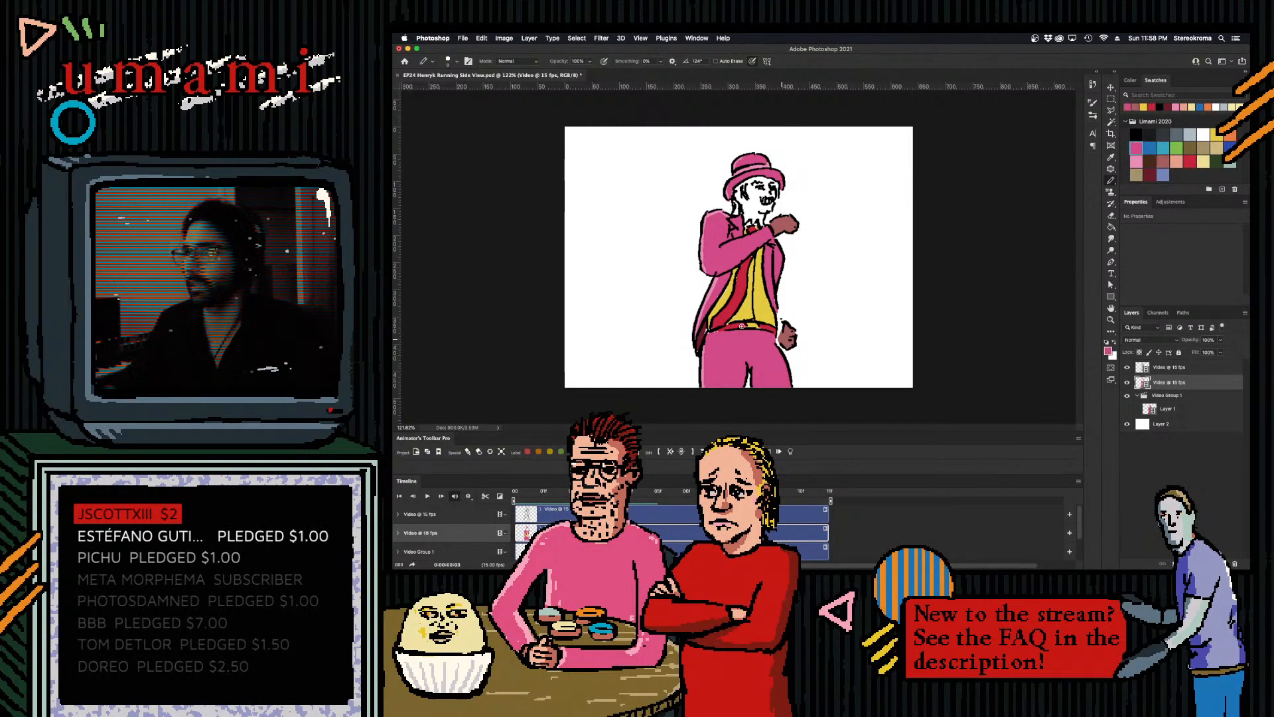
left_click_drag(778, 317, 780, 334)
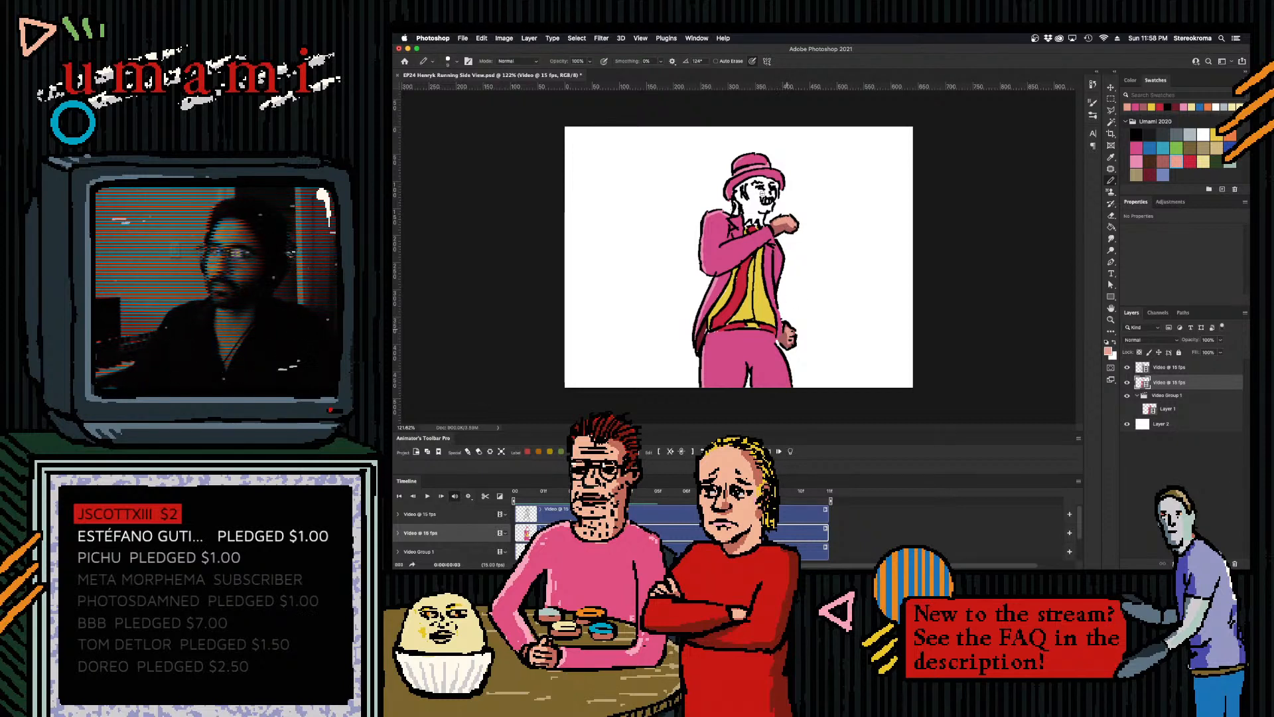
- Paint the current frame's mouth in crimson red and the hair beneath the hat in dark maroon
left_click(1189, 162)
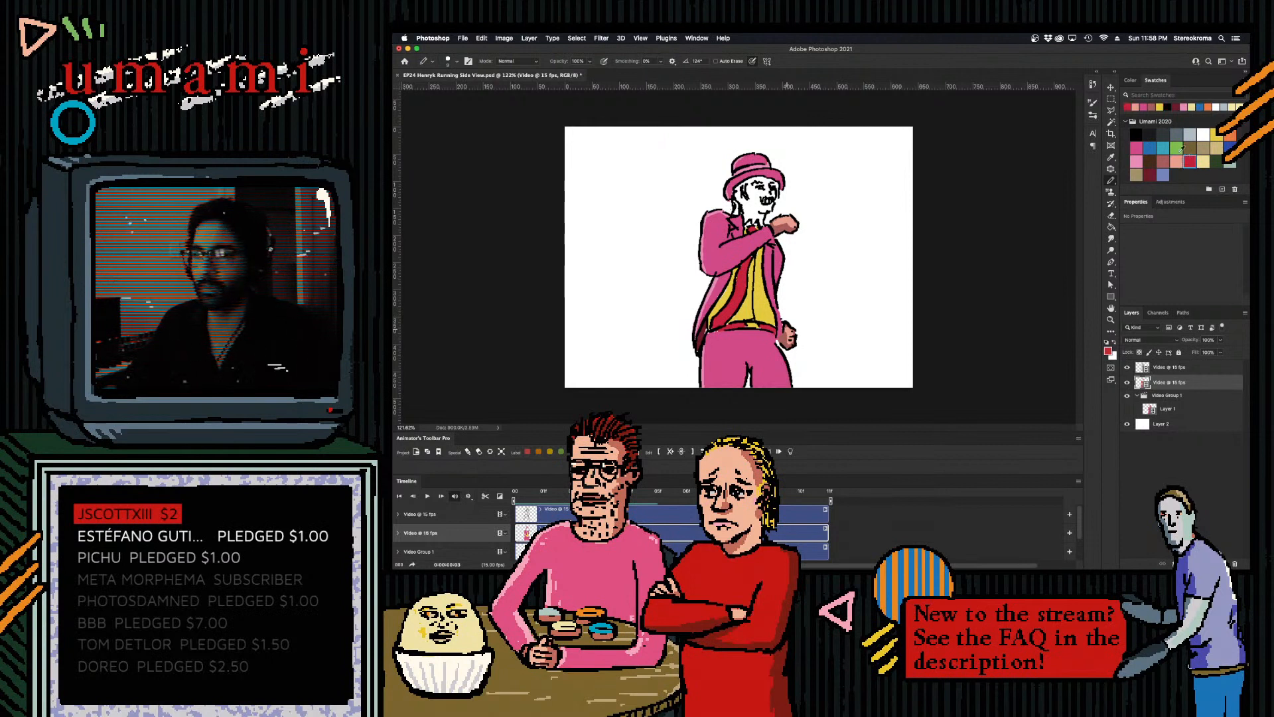
left_click_drag(761, 198, 774, 199)
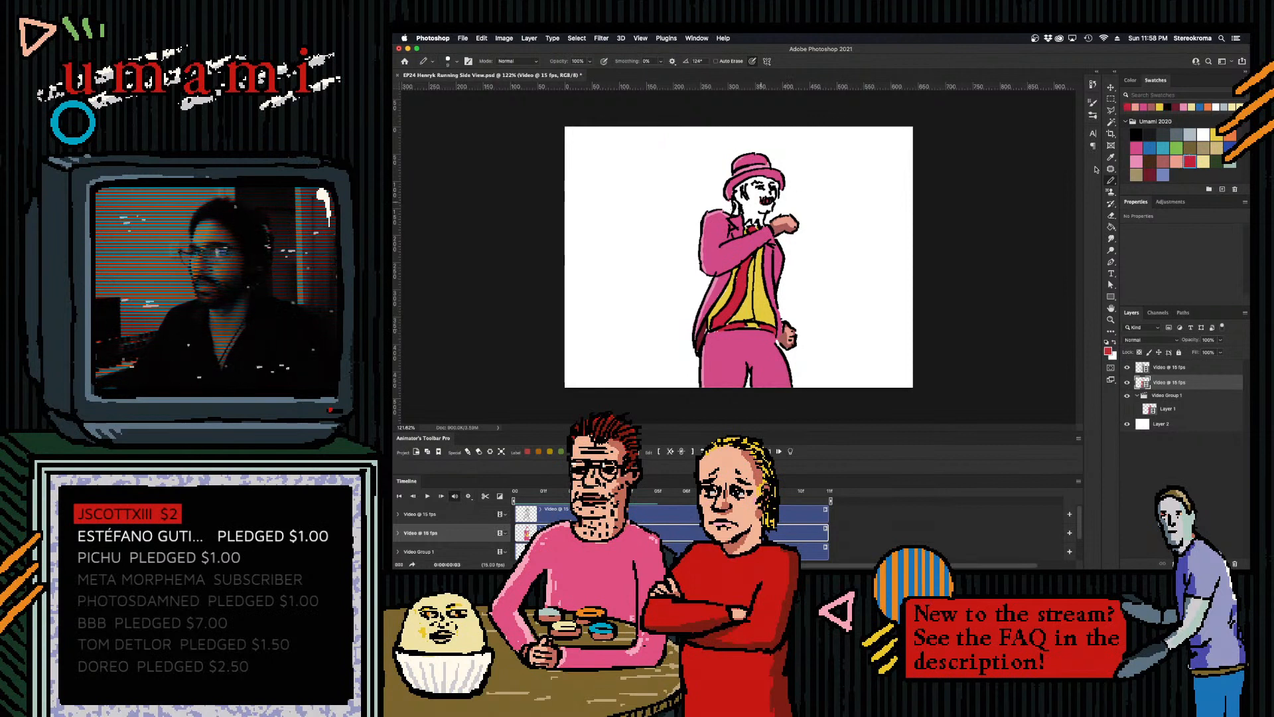
left_click(1160, 160)
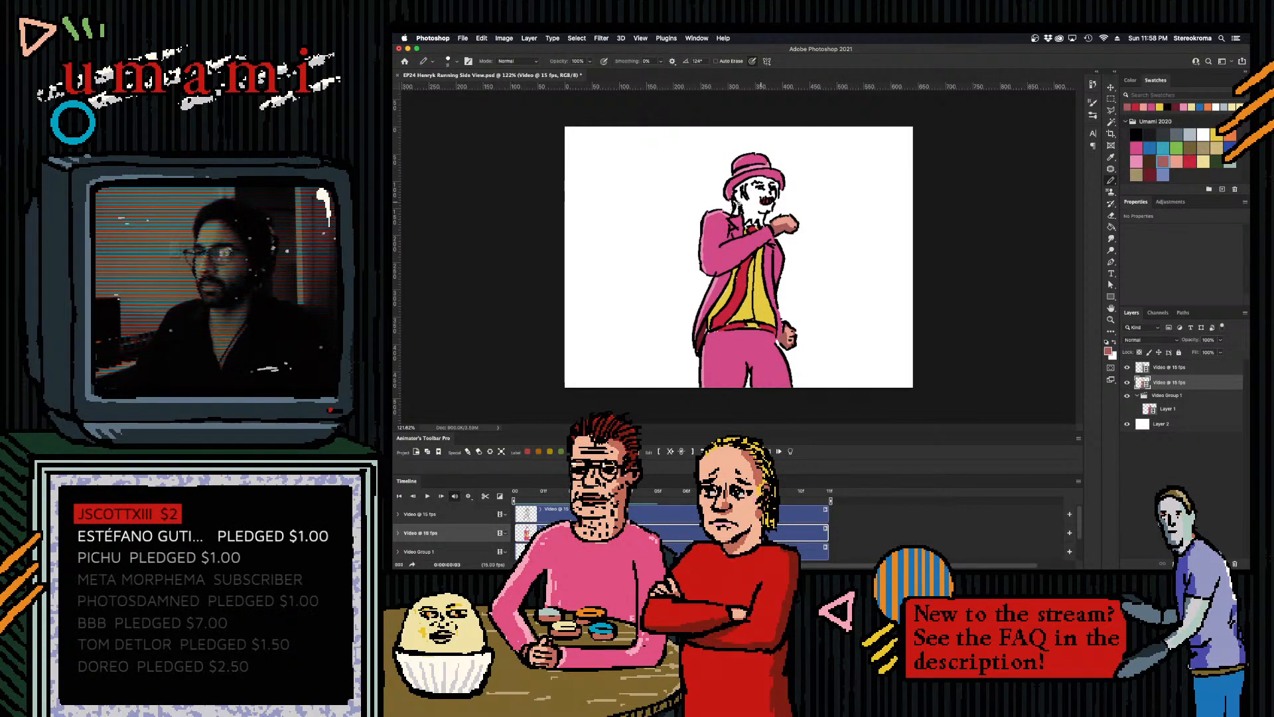
left_click(1190, 161)
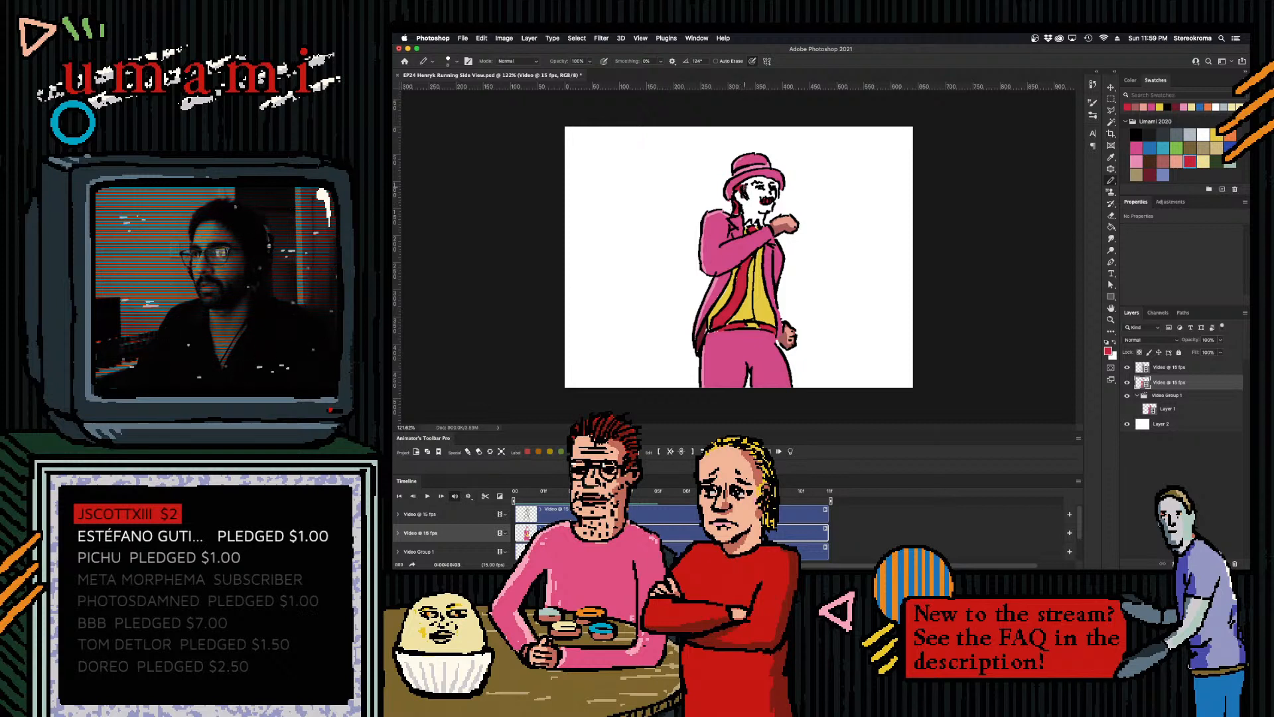
left_click(1149, 175)
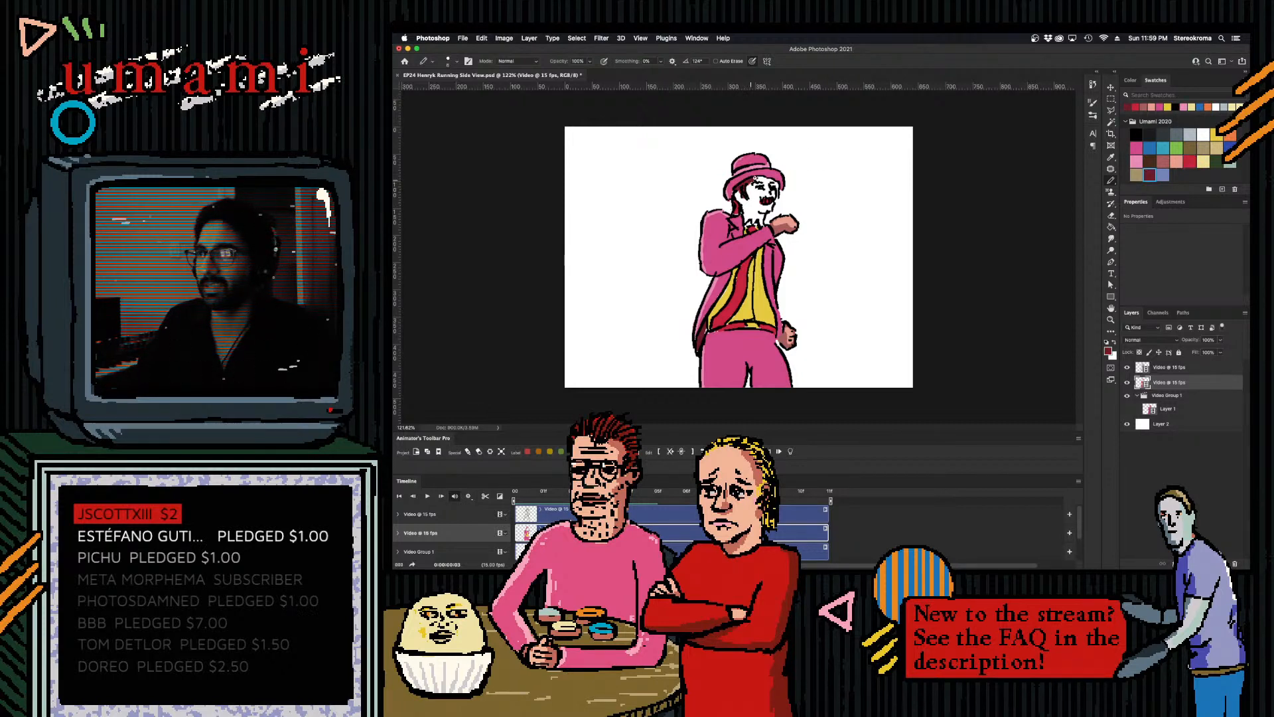
left_click_drag(782, 184, 777, 198)
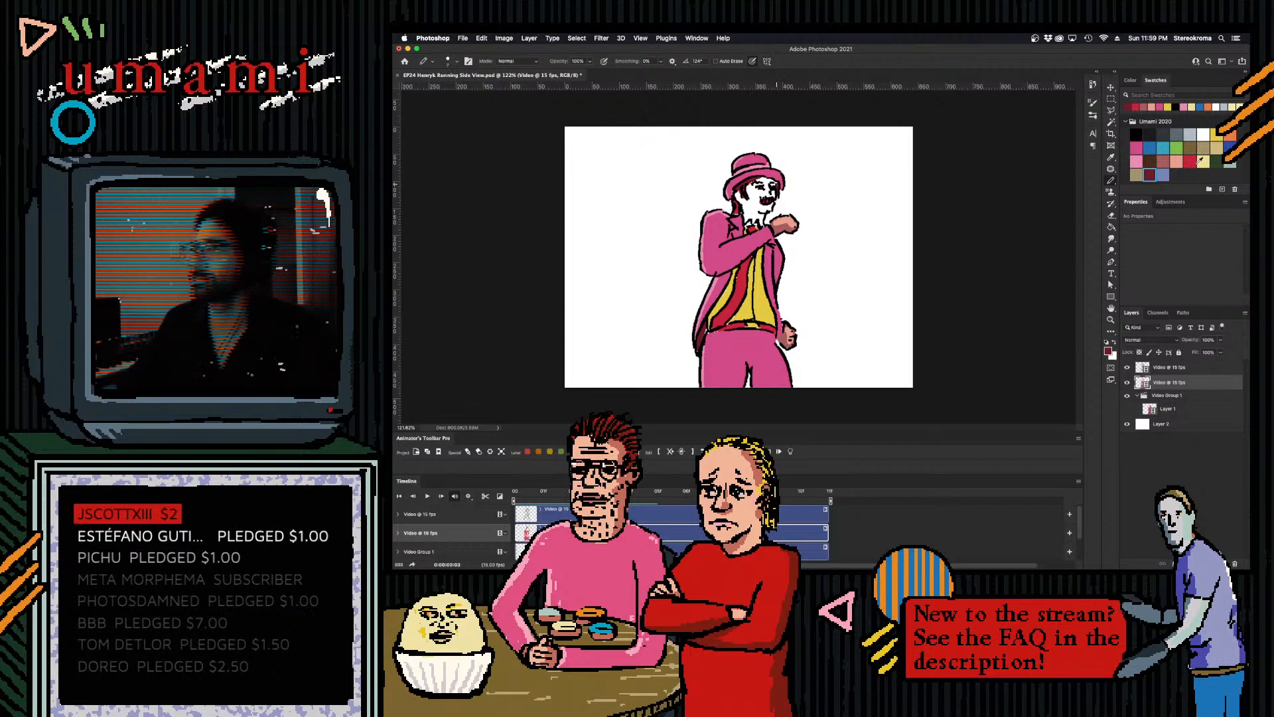
- Shade the neck and the side of the face in reddish brown, and fill the rest of the face in salmon
left_click(1163, 161)
left_click_drag(743, 203, 756, 212)
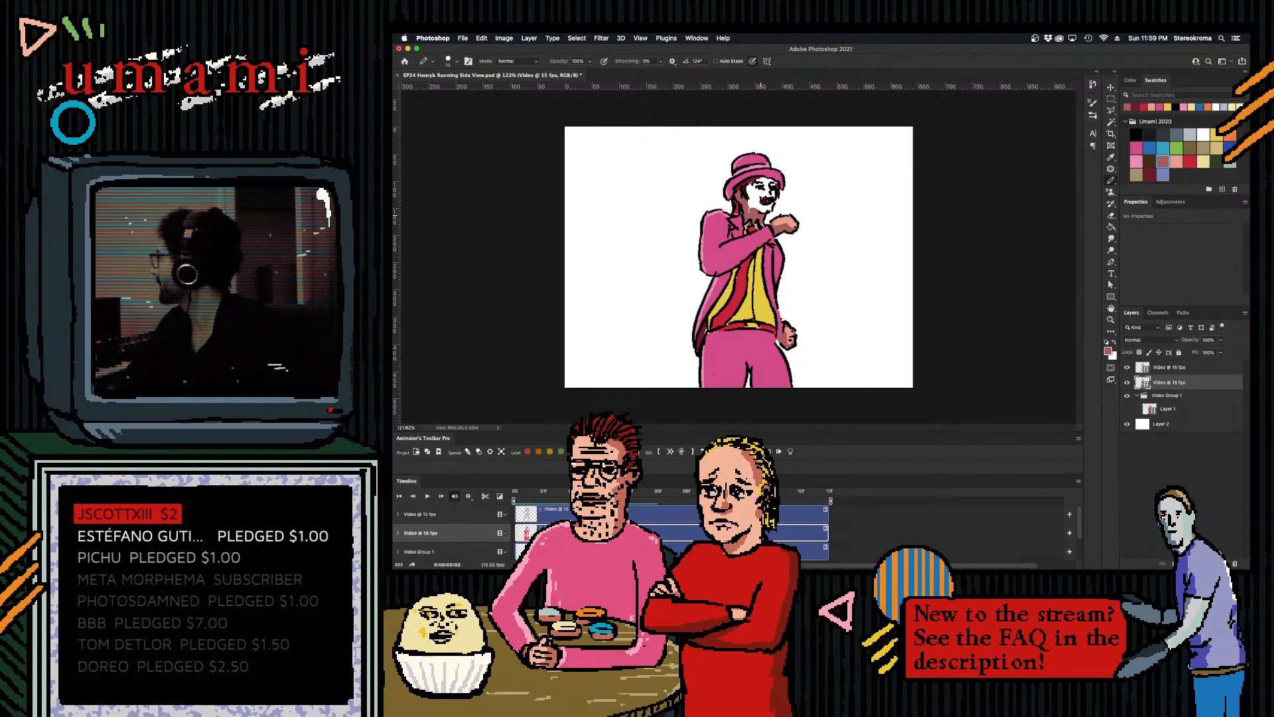
key("super+Tab")
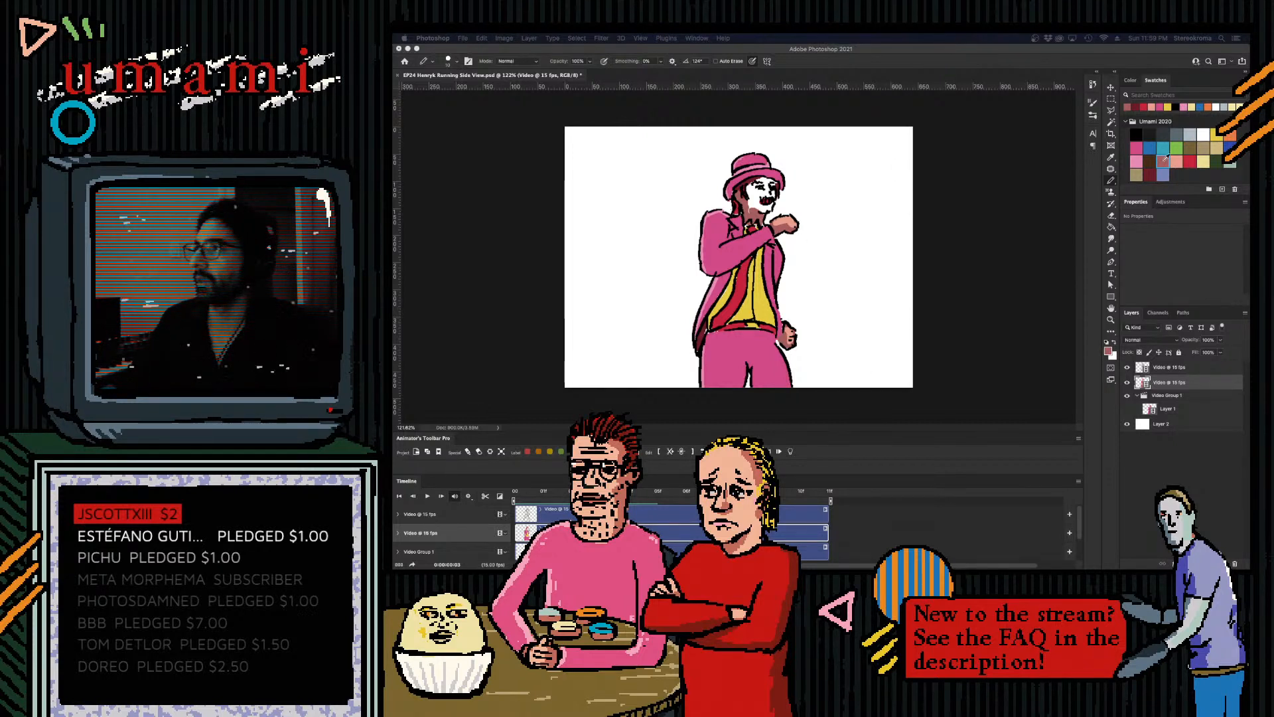
left_click(849, 211)
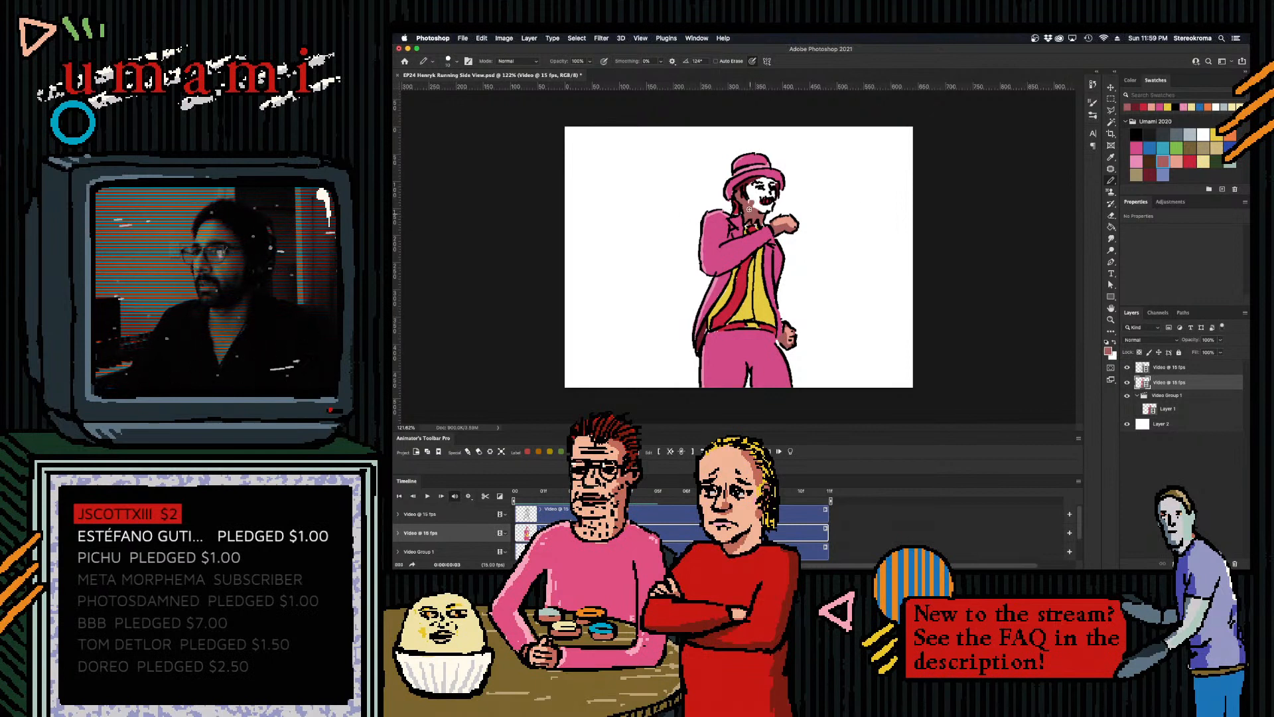
left_click(1175, 161)
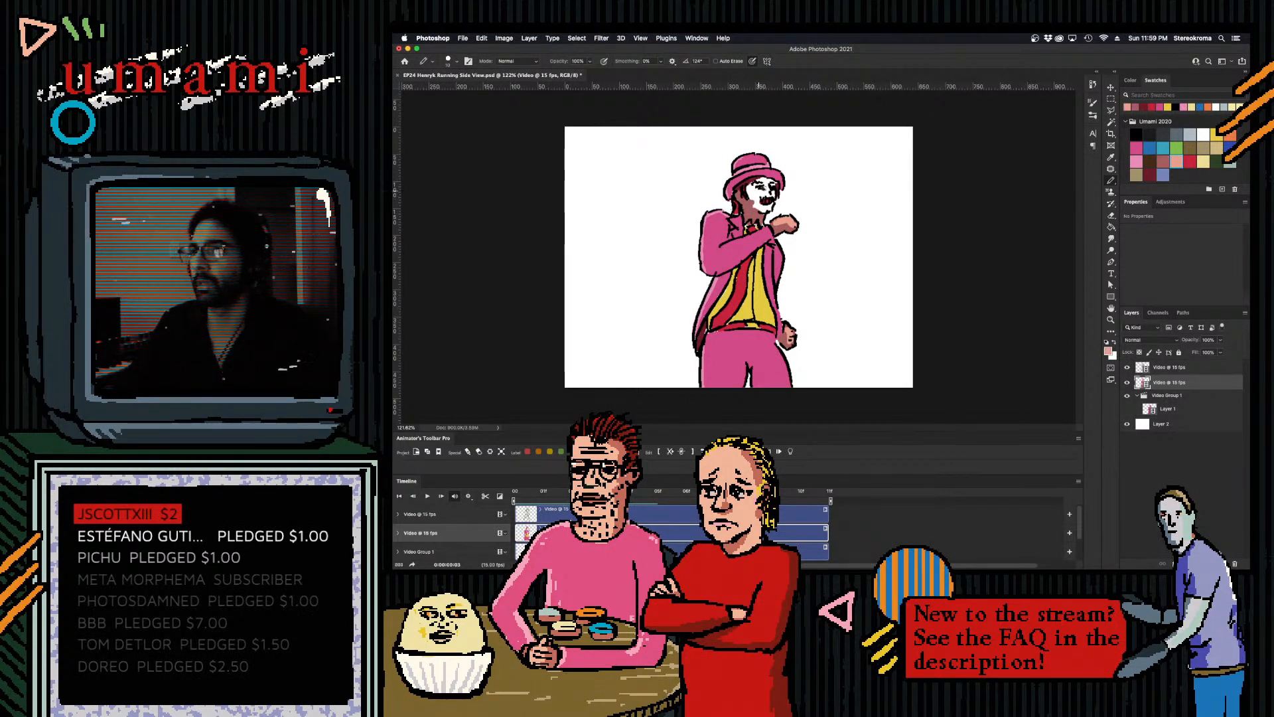
left_click_drag(752, 188, 765, 182)
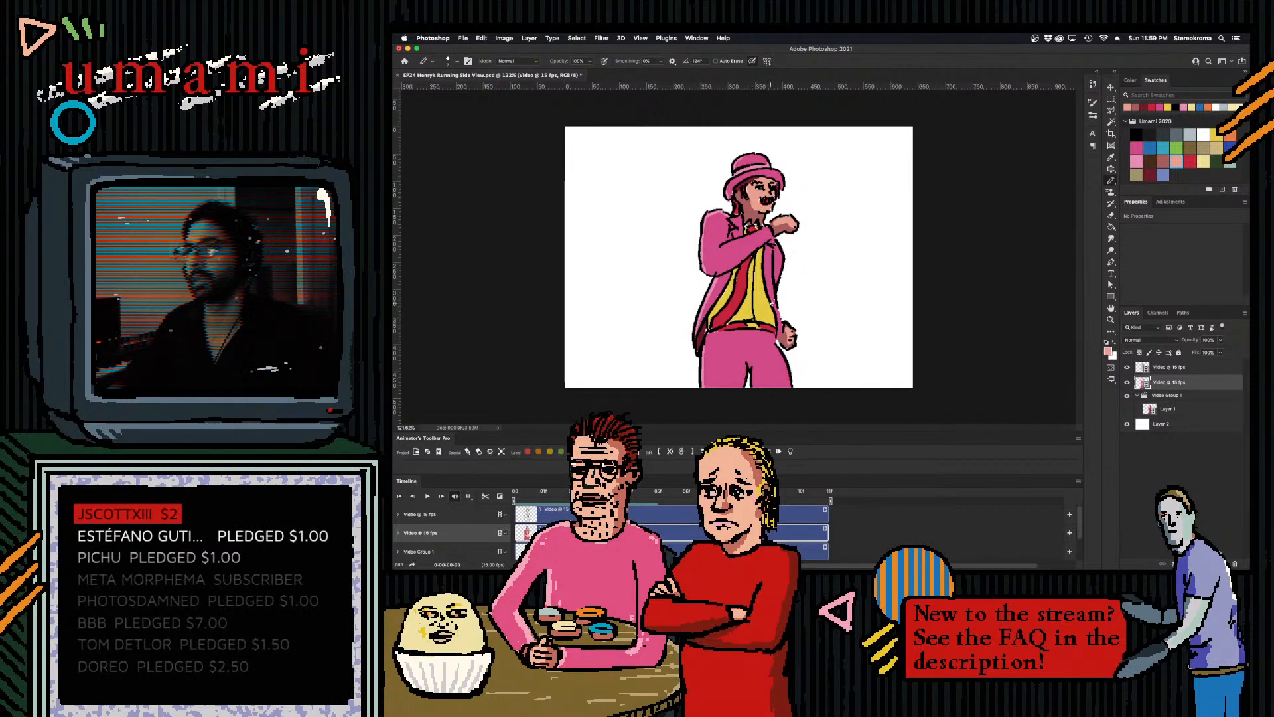
- Choose the black and crimson red swatches for small touch-ups, and paint the shirt collar around the tie in yellow
left_click(1136, 133)
left_click(1190, 162)
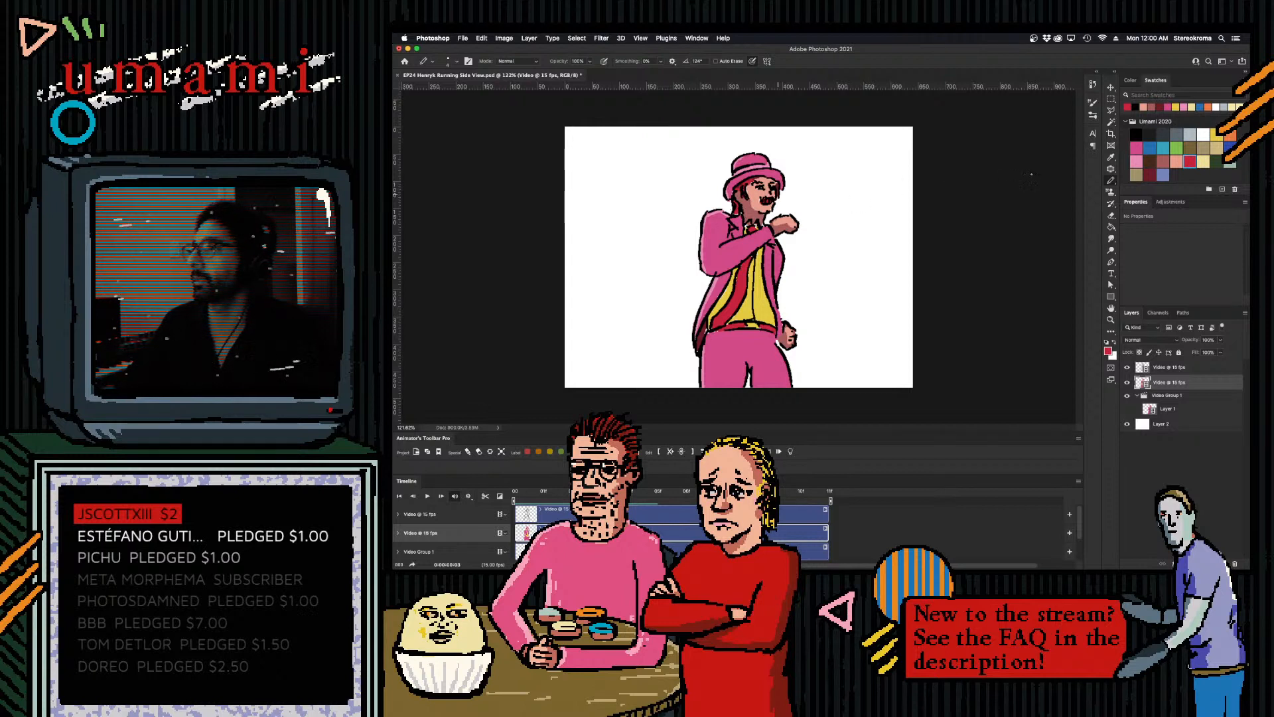
left_click(1136, 134)
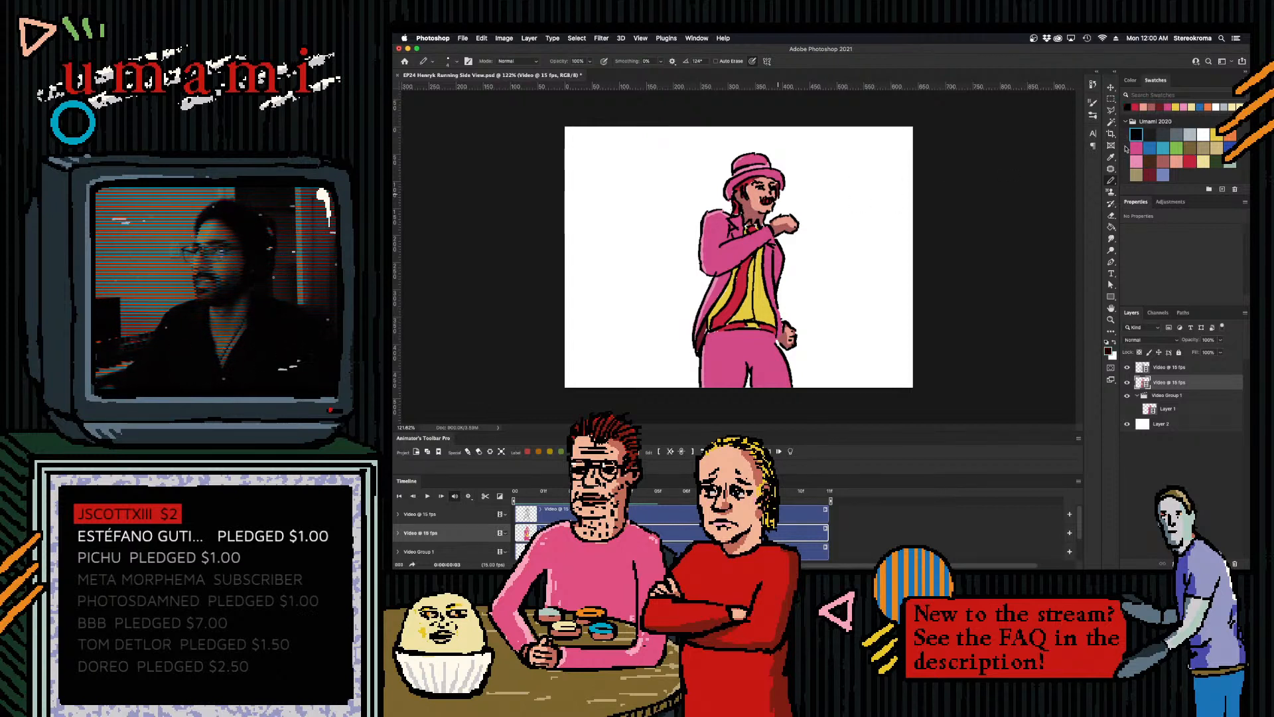
left_click(1217, 134)
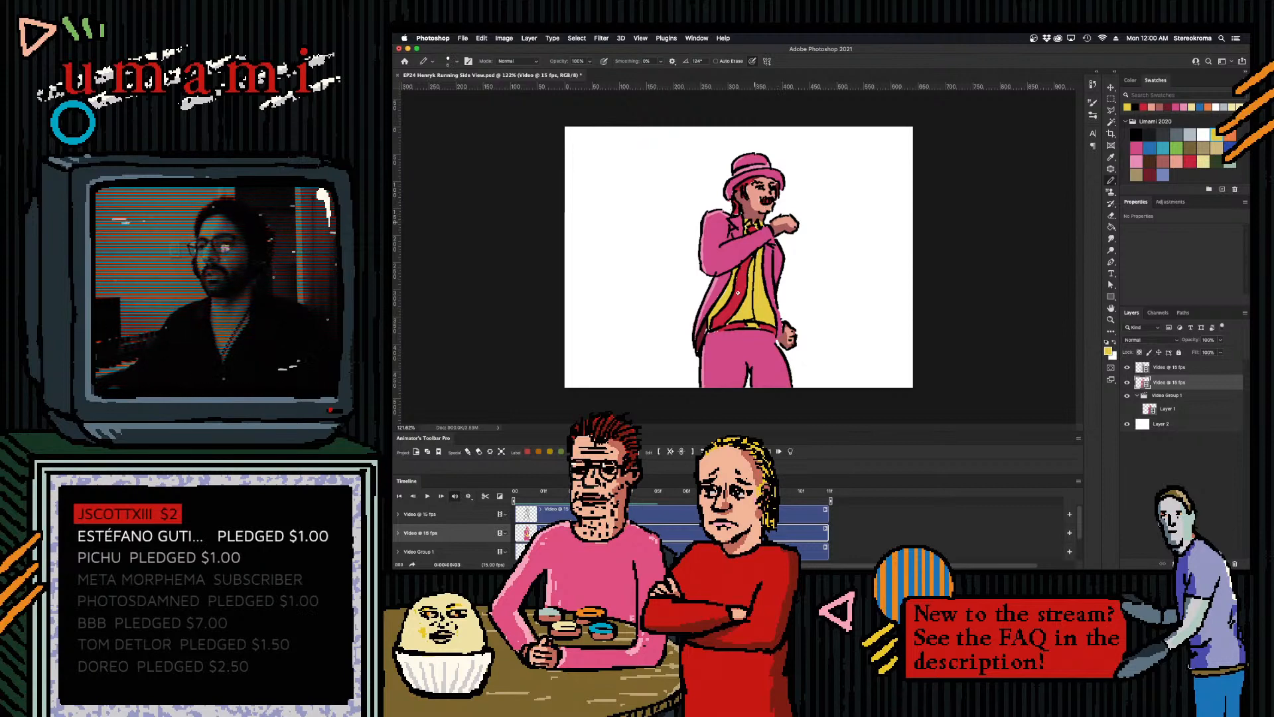
- Play back the animation to compare the current frame with the previously coloured ones
left_click(528, 498)
key("space")
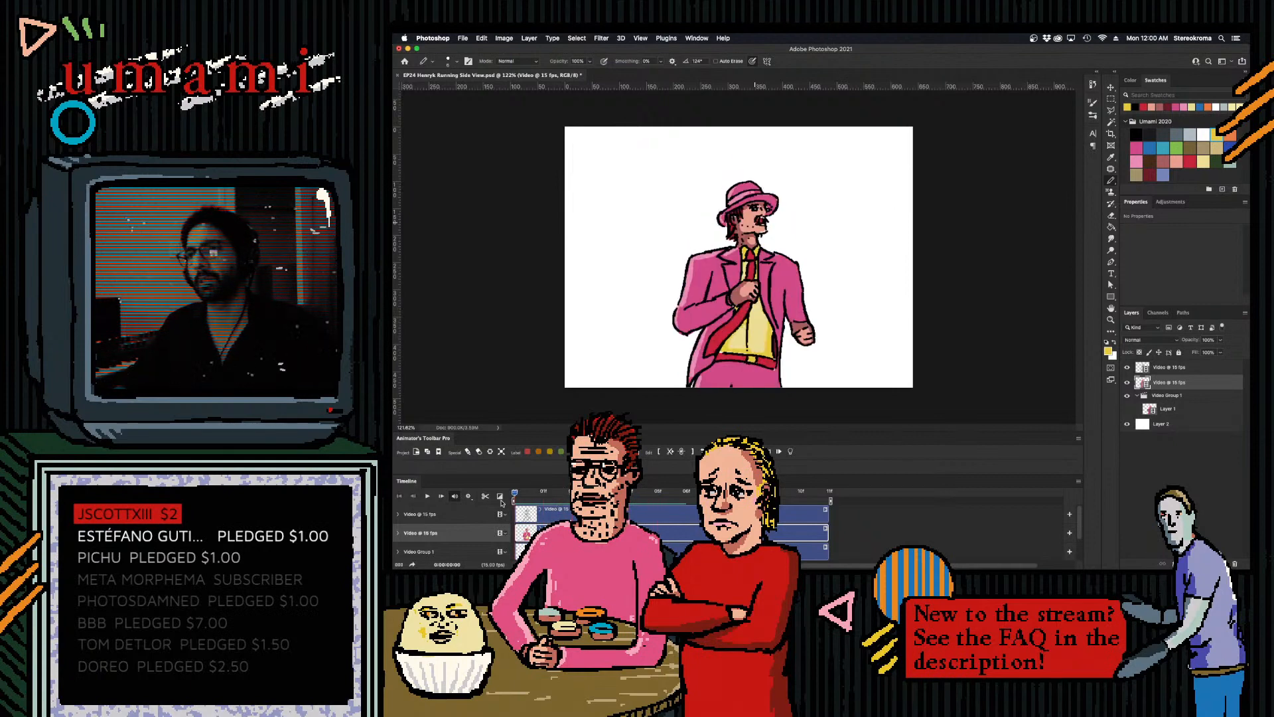
key("super+s")
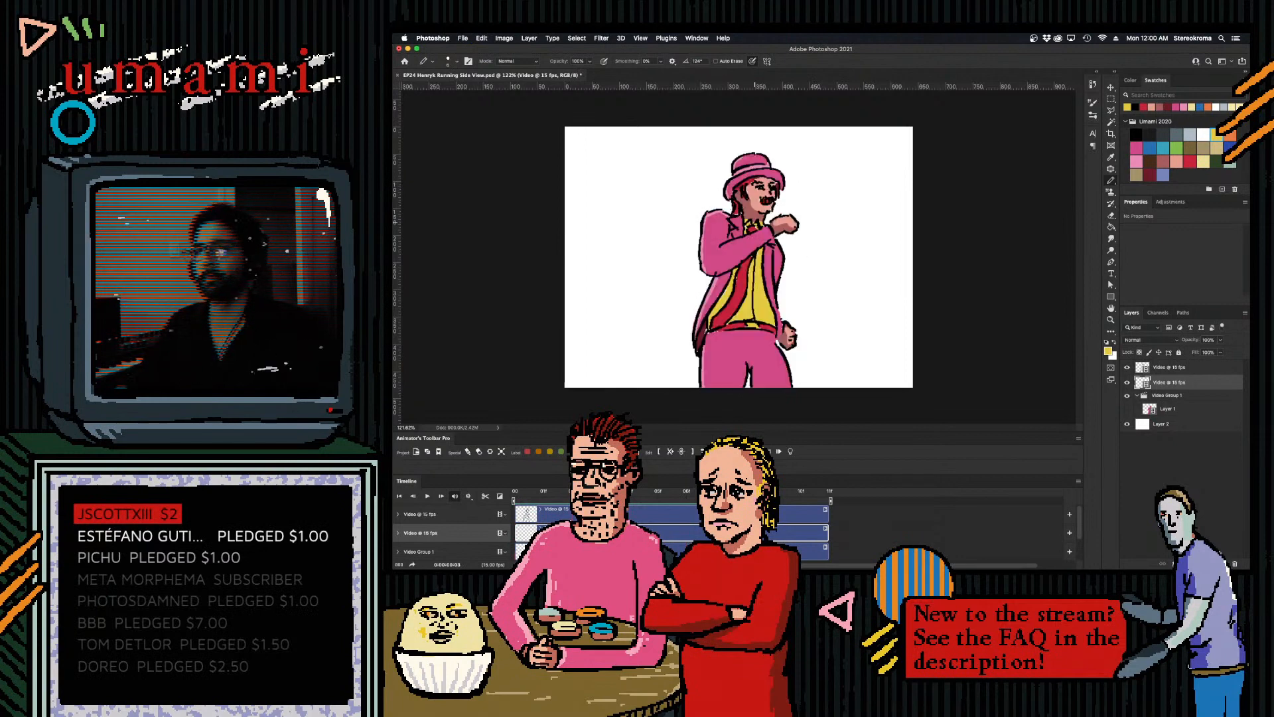
key("space")
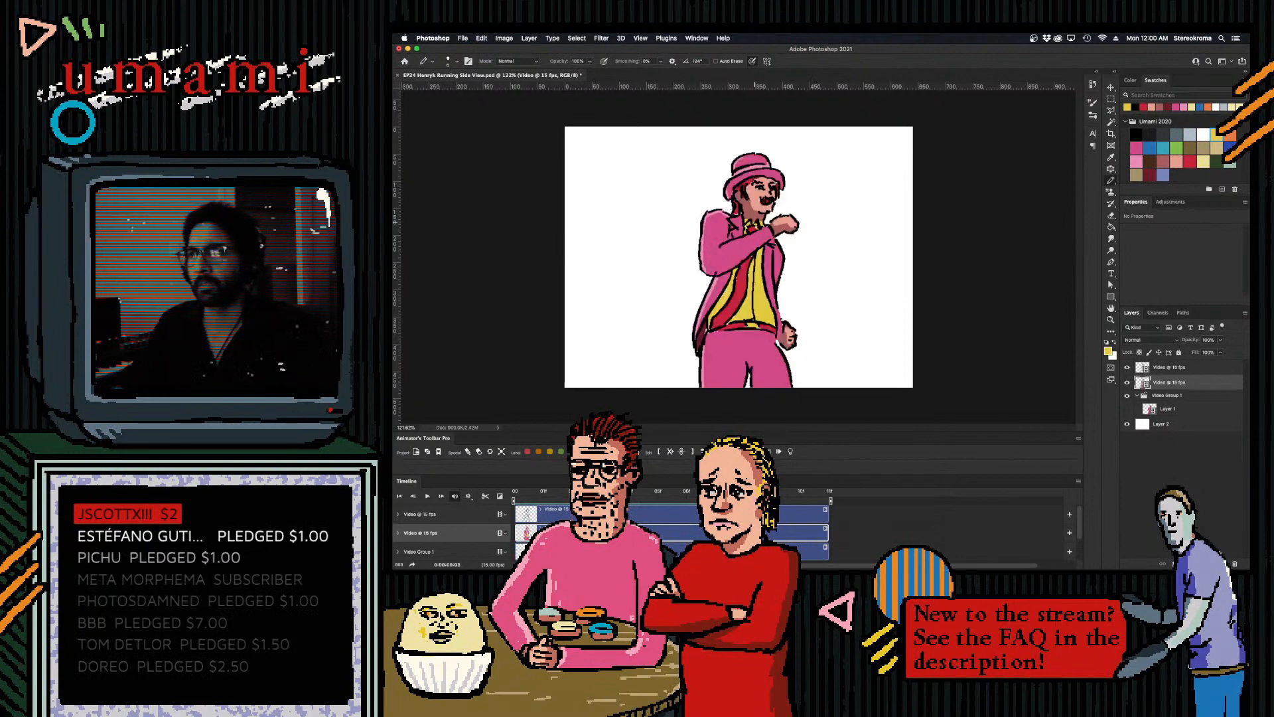
- Add light pink highlights to the magenta suit, working on the top video layer
left_click(1136, 160)
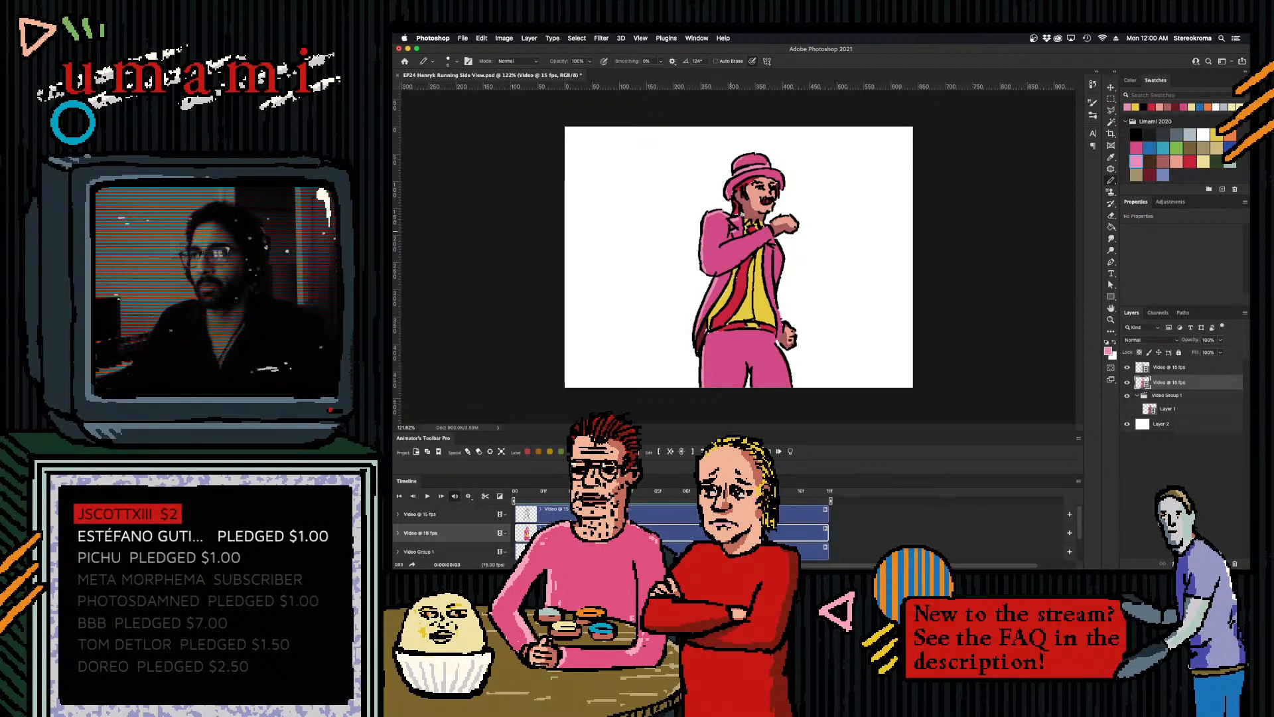
key("alt+bracketright")
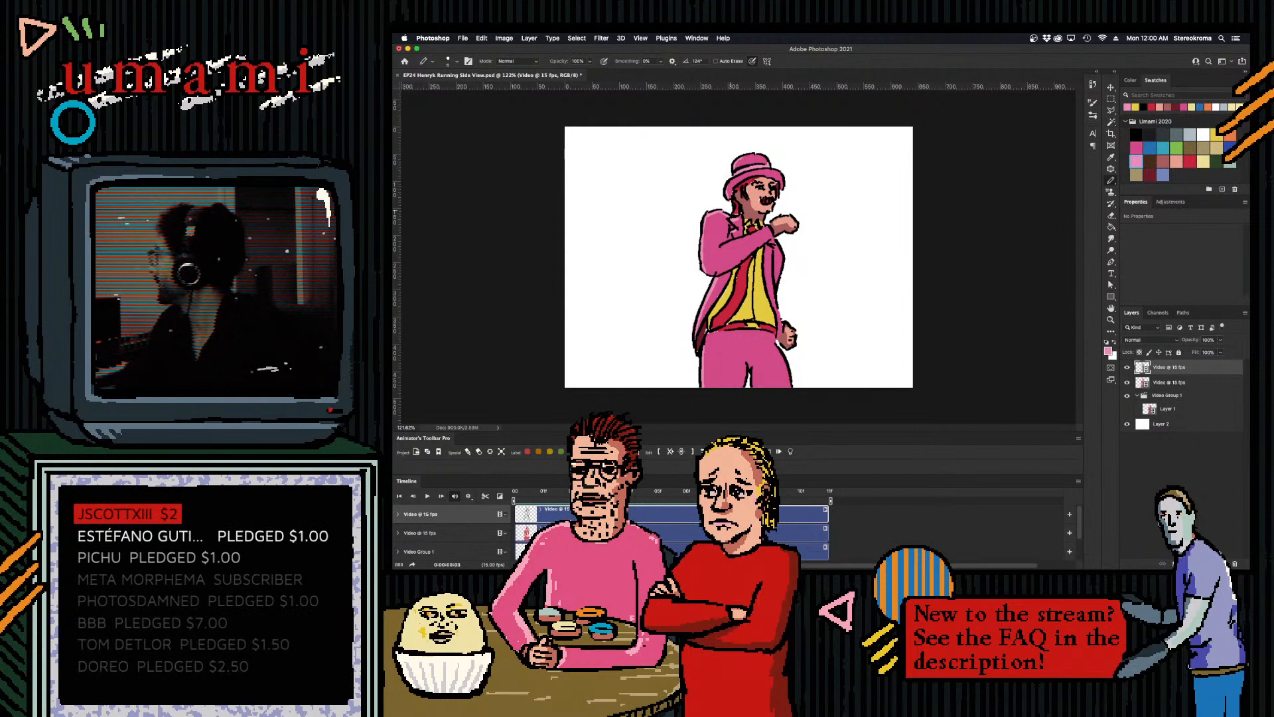
key("super+Tab")
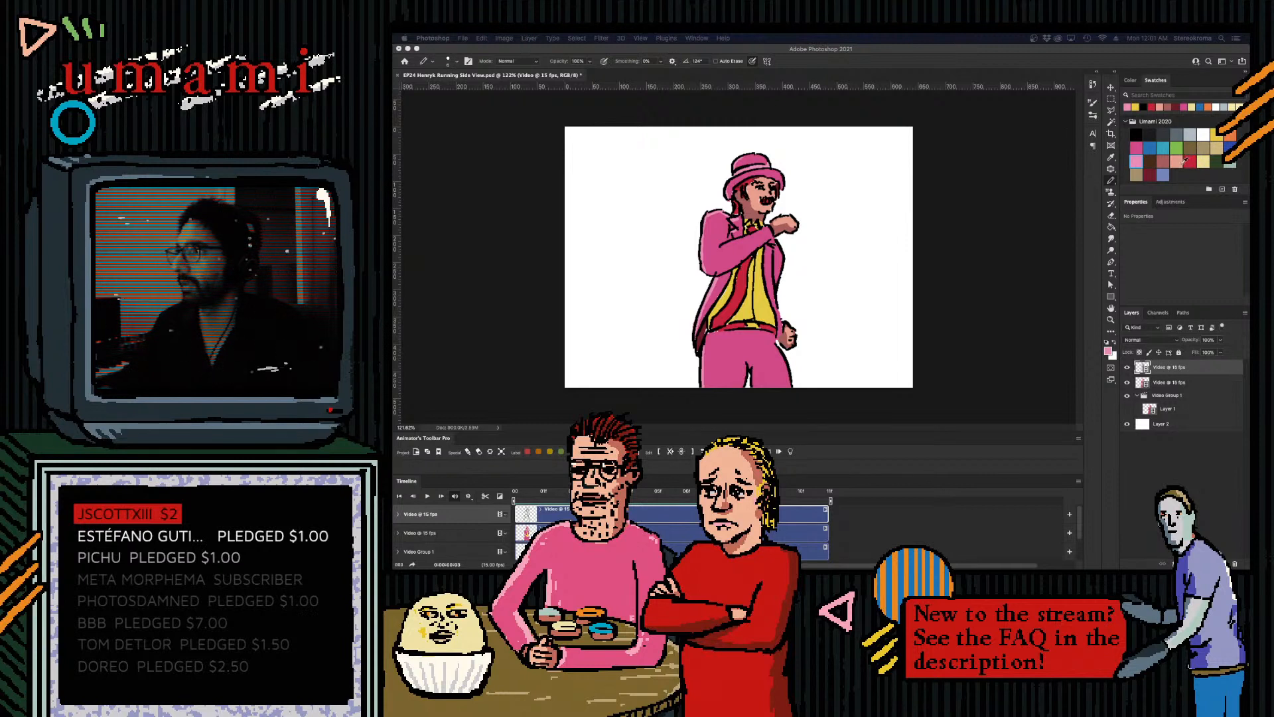
left_click(1170, 133)
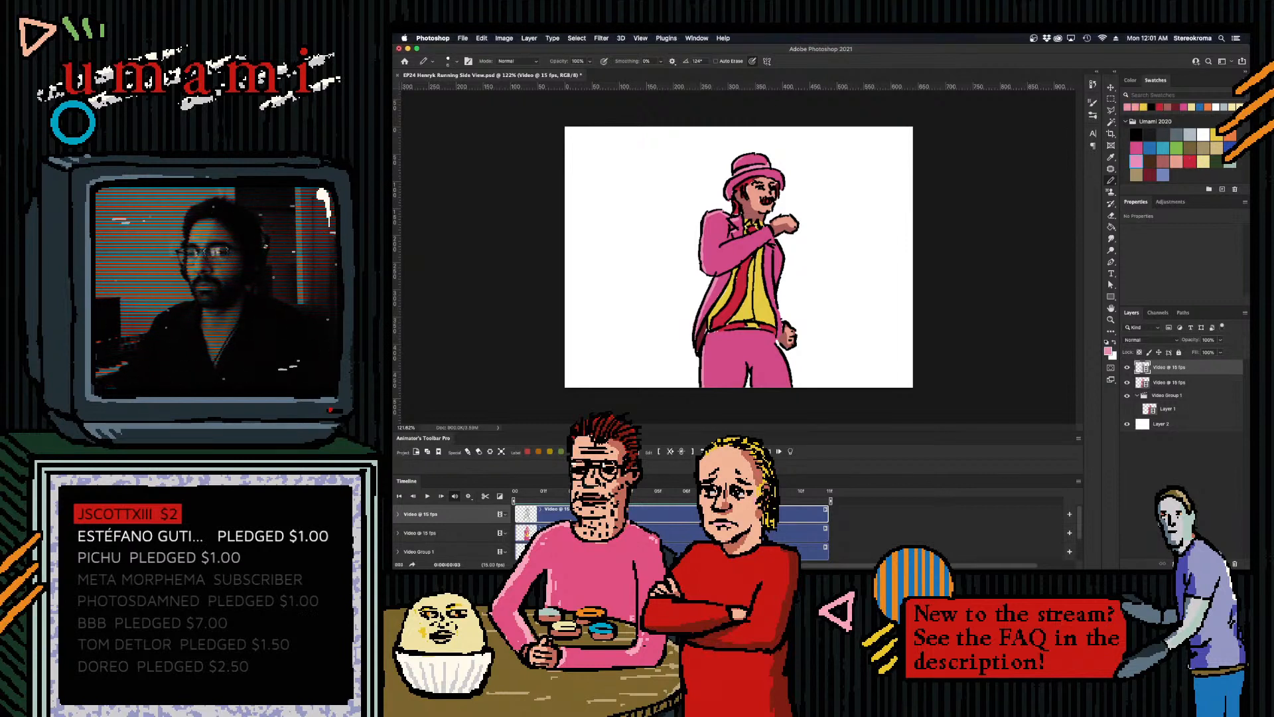
- Return to the colour layer, try dark maroon and reddish brown shading on the face, undo the last stroke and check the neighbouring frame
left_click(1152, 174)
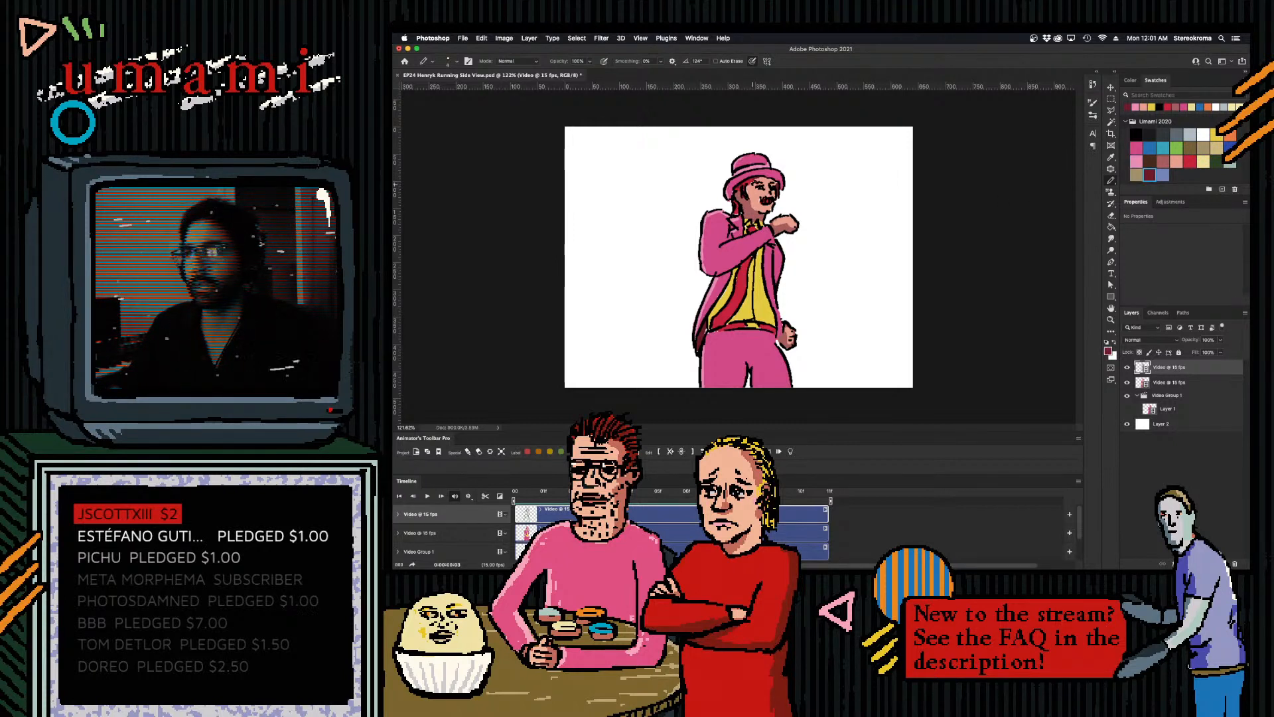
left_click(1169, 382)
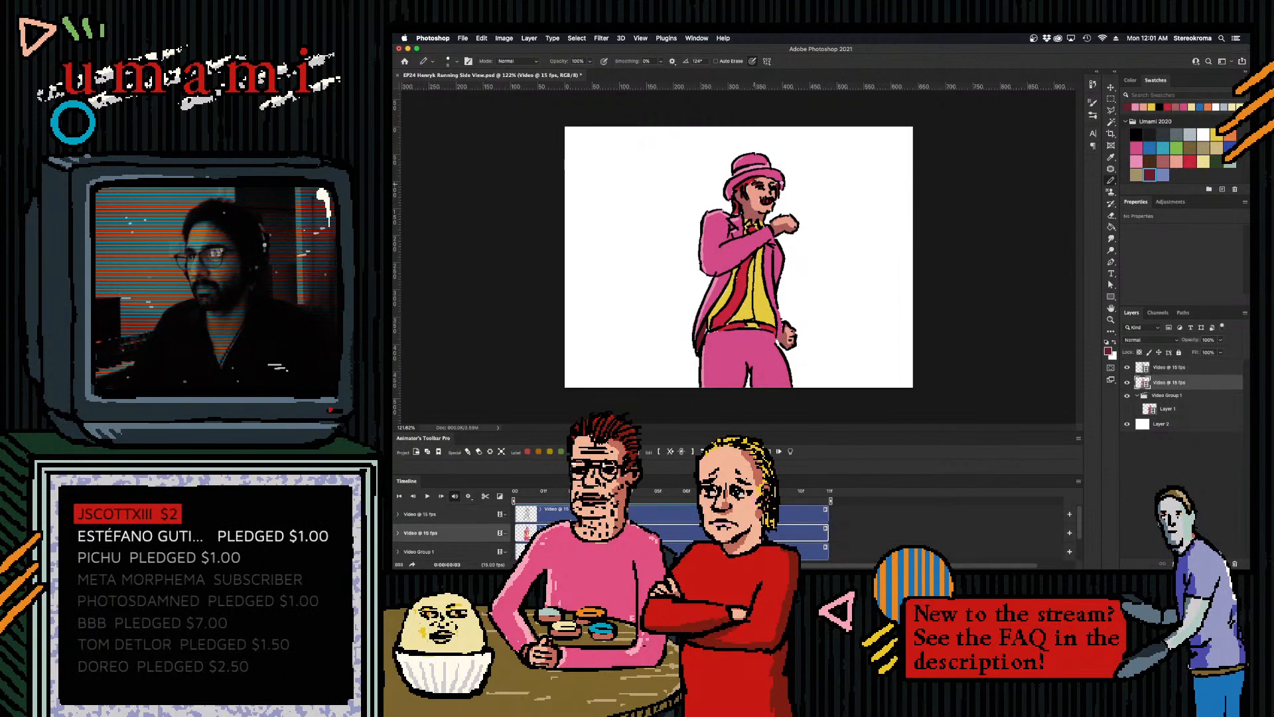
left_click(1163, 162)
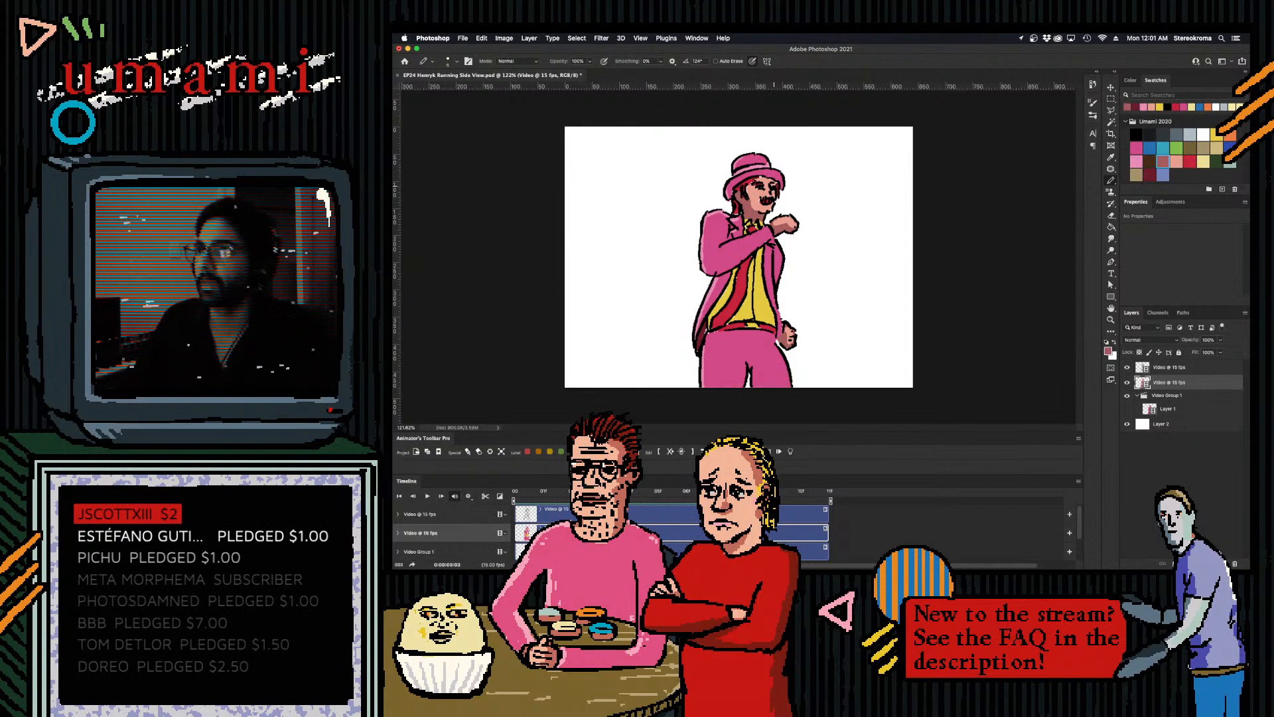
left_click_drag(769, 179, 754, 180)
key("super+z")
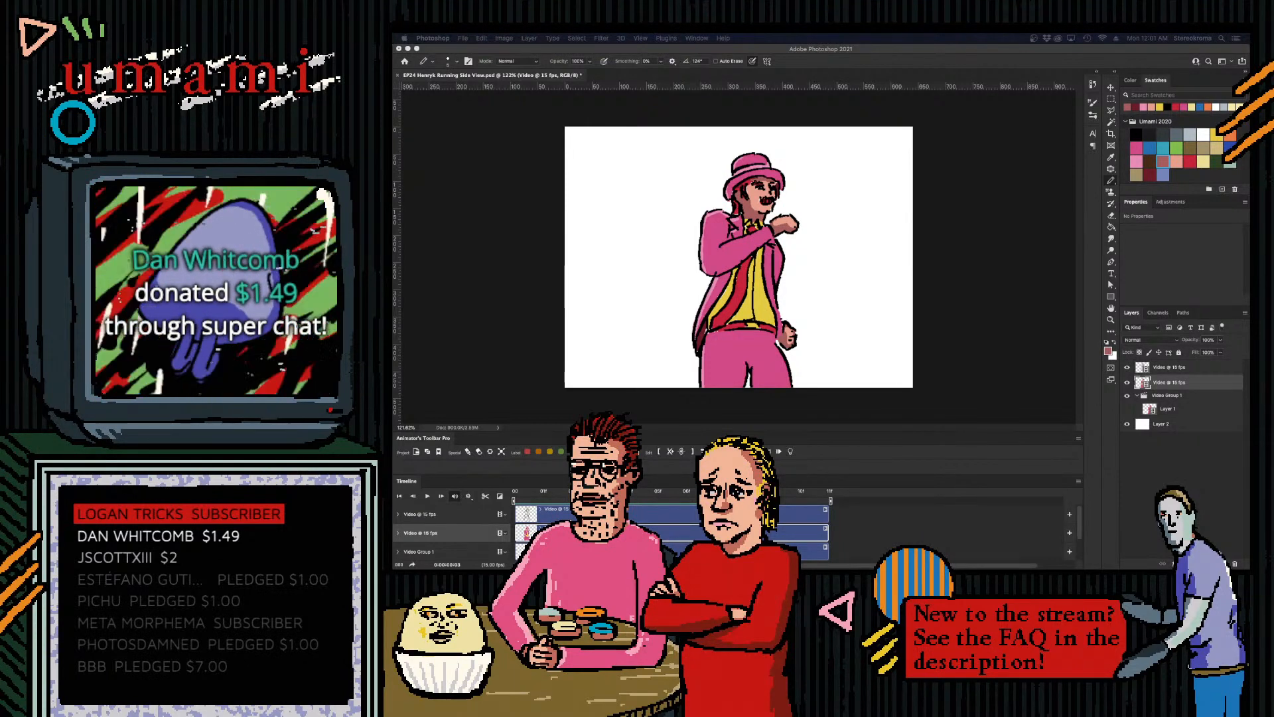
key("Left")
key("Right")
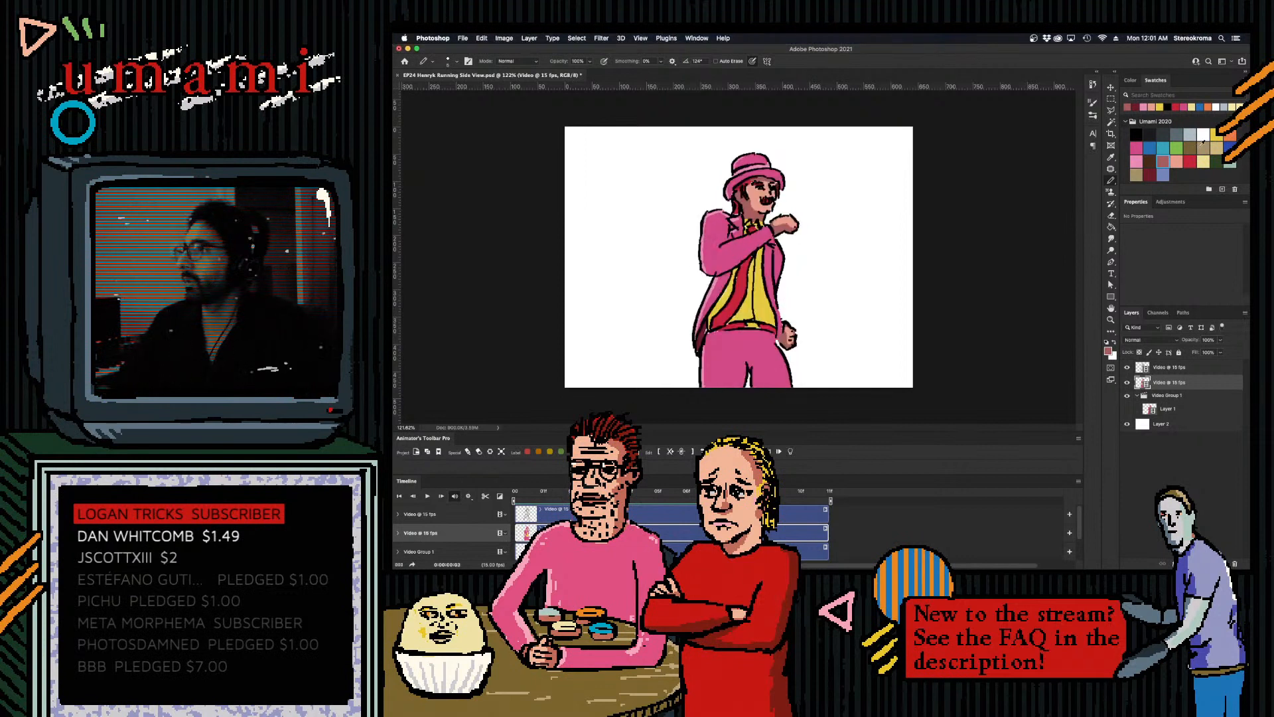
- Add pale yellow highlights to the shirt with a larger pencil, restoring the smaller pencil size at the end
left_click(1203, 161)
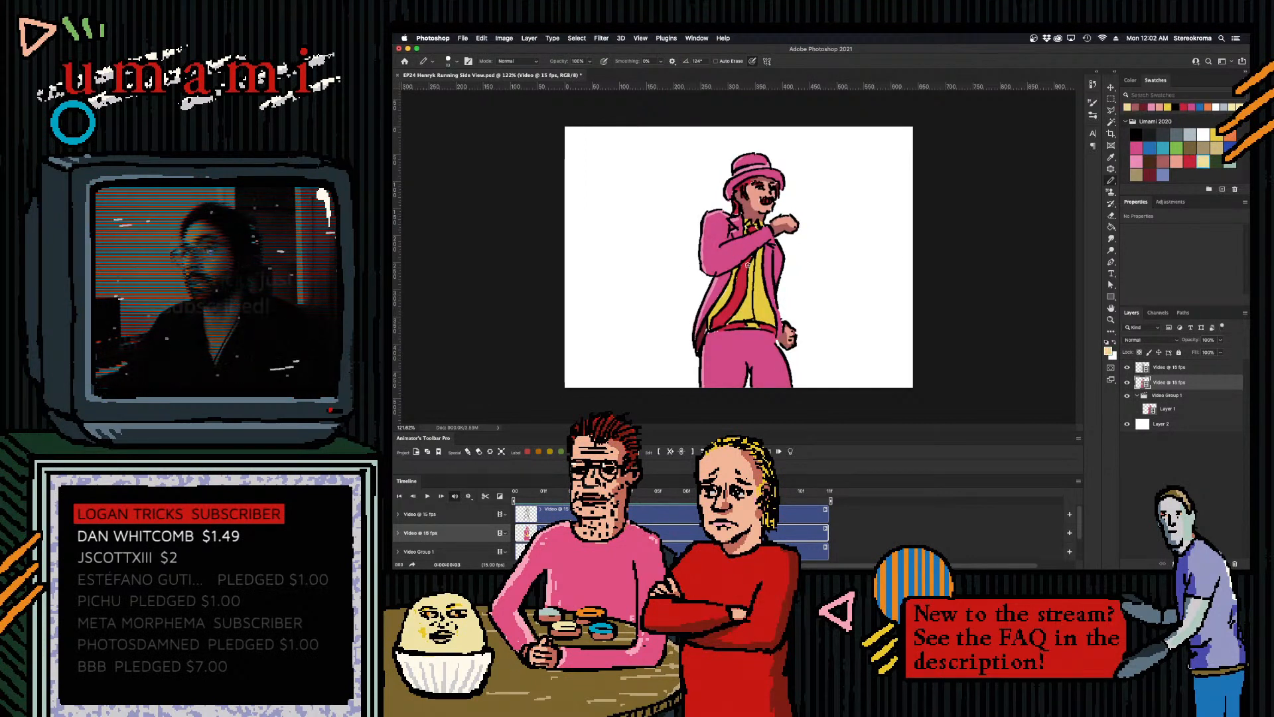
key("bracketright")
key("bracketright")
mouse_move(758, 269)
left_mouse_down()
mouse_move(765, 314)
mouse_move(738, 317)
left_mouse_up()
key("bracketleft")
key("bracketleft")
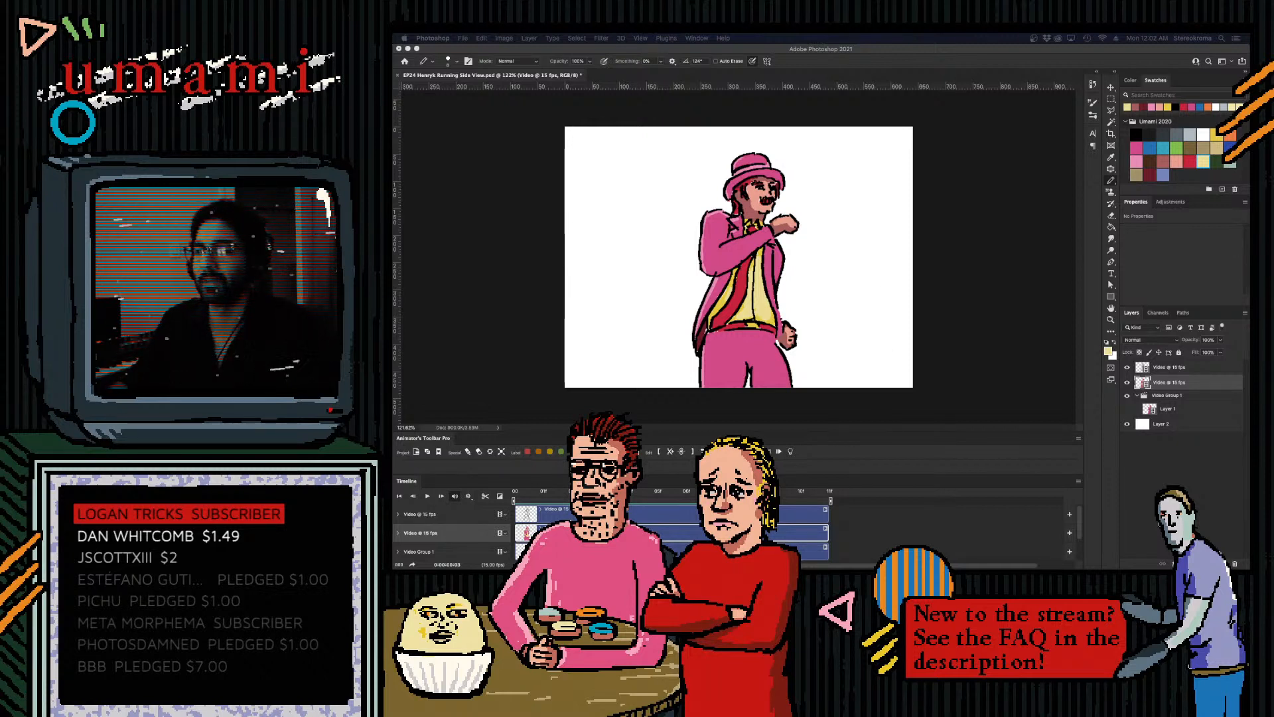
left_click(879, 298)
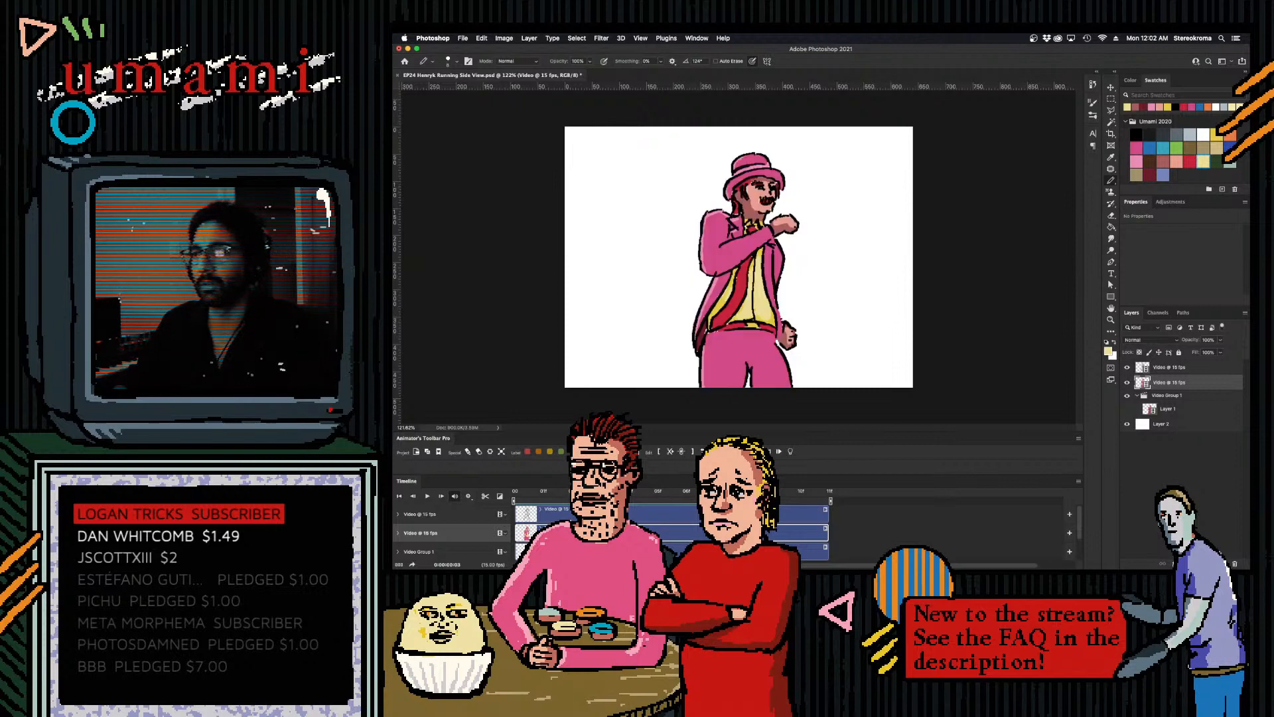
- Advance to the next uncoloured frame and fill the raised jacket sleeve and the hat in magenta pink
key("Right")
left_click(1134, 147)
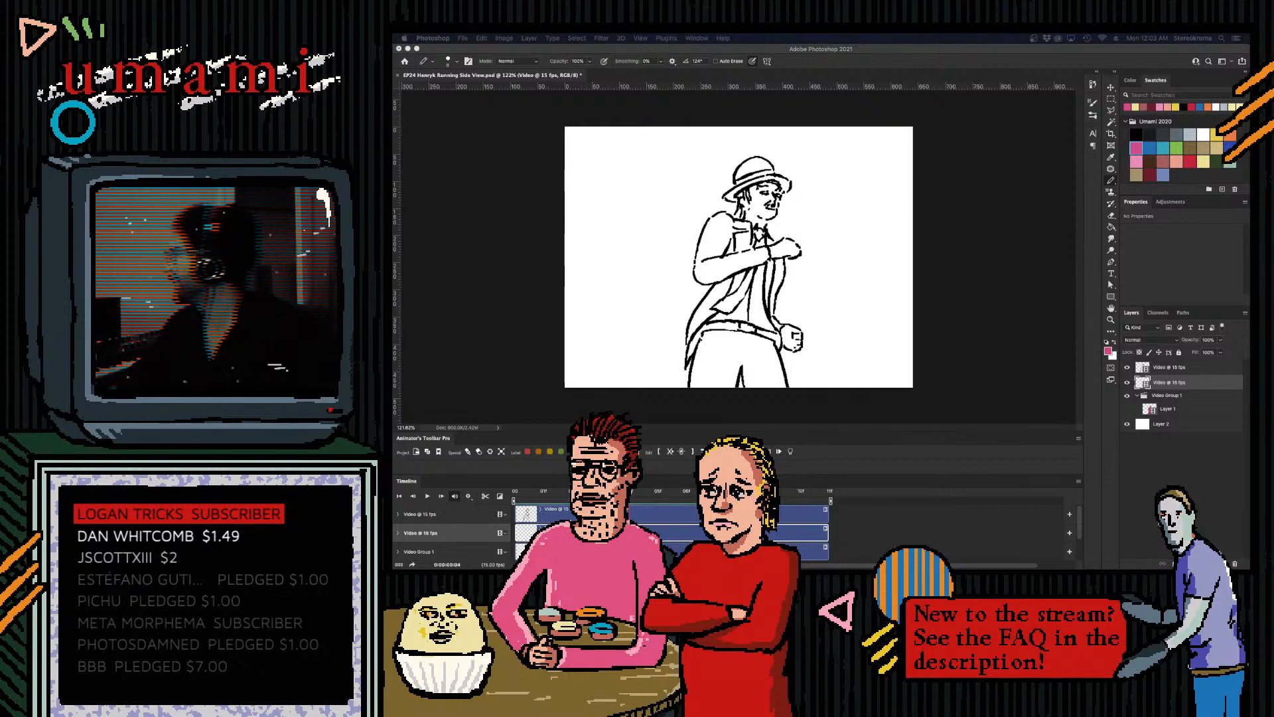
left_click(710, 250)
mouse_move(717, 225)
left_mouse_down()
mouse_move(706, 249)
mouse_move(727, 236)
mouse_move(723, 252)
mouse_move(707, 272)
mouse_move(767, 256)
mouse_move(747, 250)
left_mouse_up()
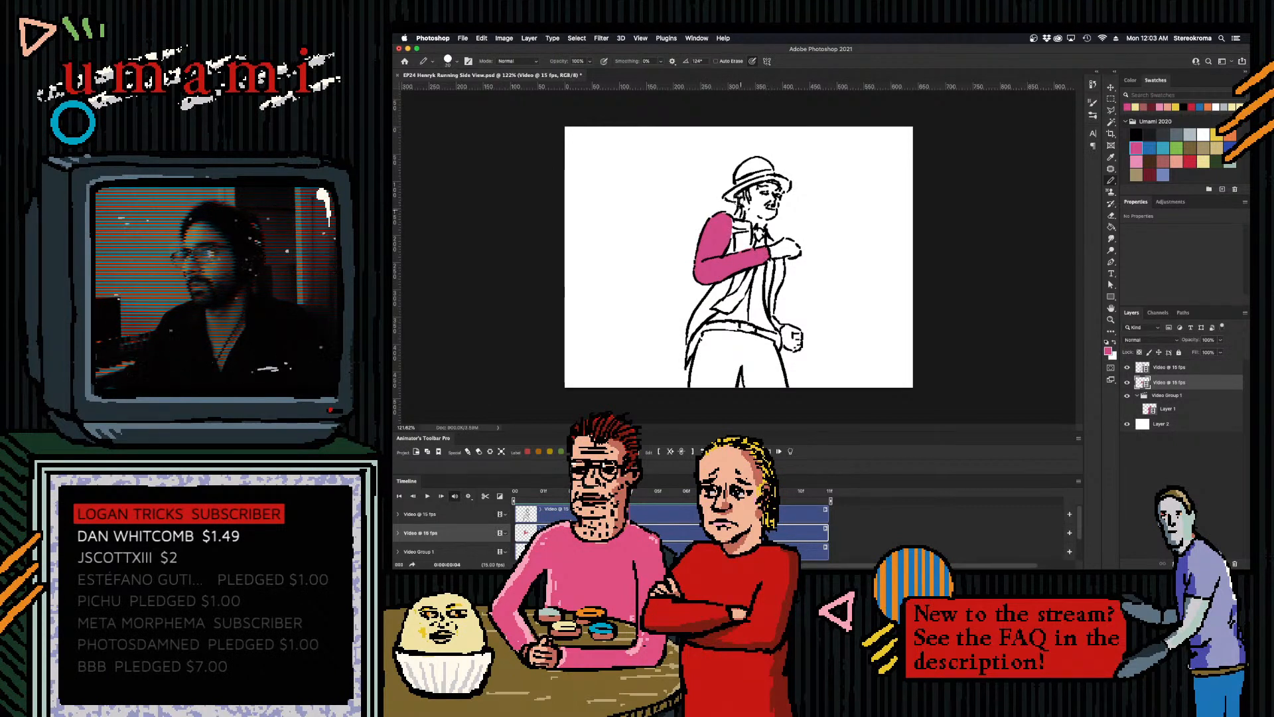
left_click_drag(740, 174, 762, 164)
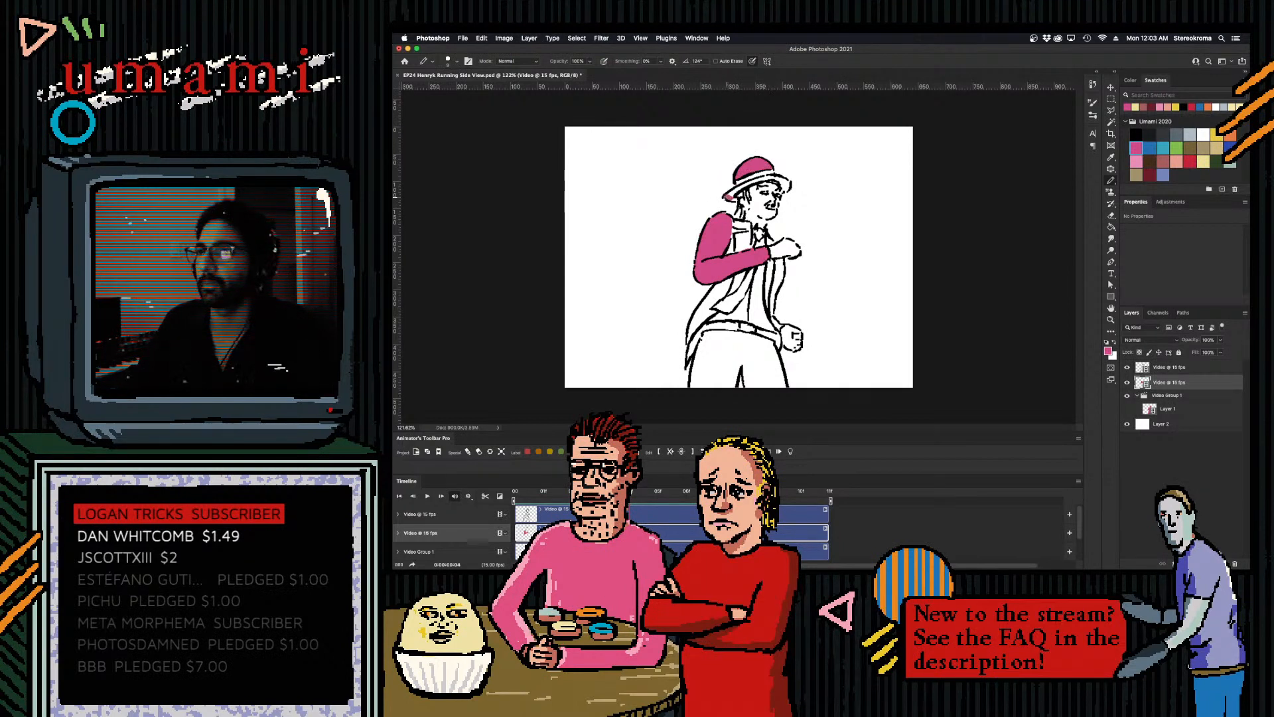
left_click_drag(748, 181, 786, 188)
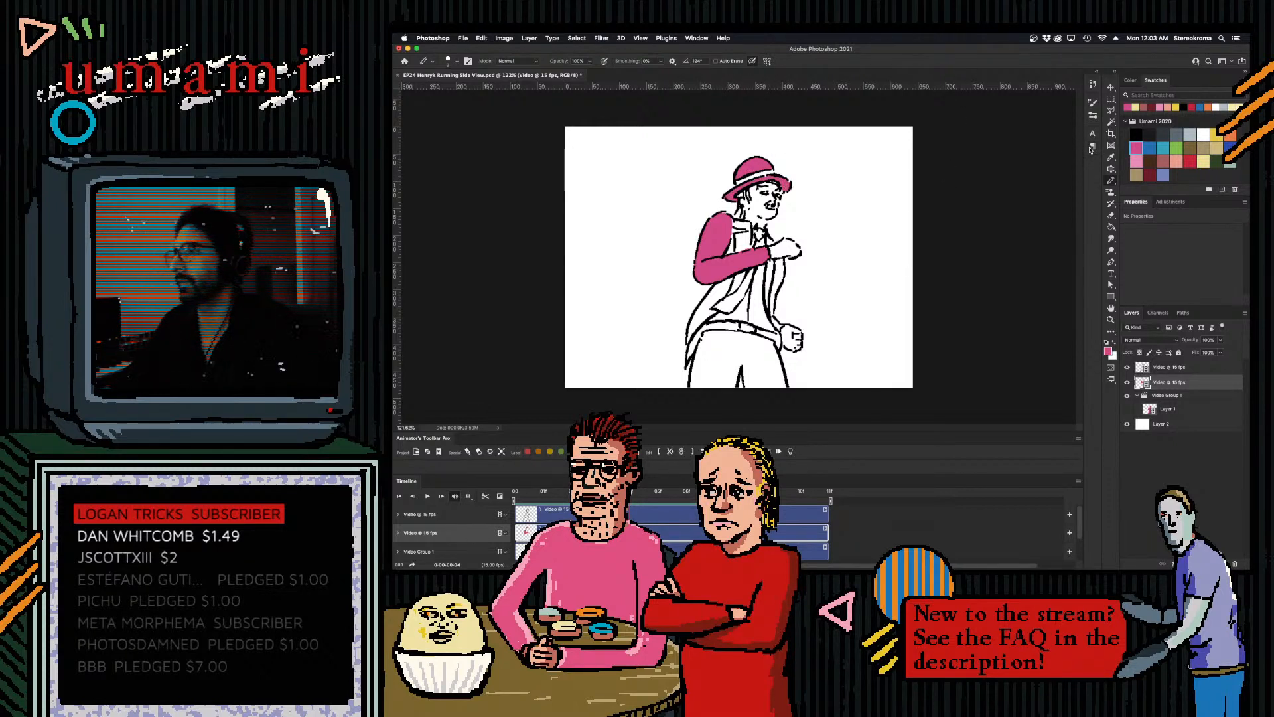
- Add light pink highlights to the raised magenta sleeve and undo the last stroke
left_click(1136, 161)
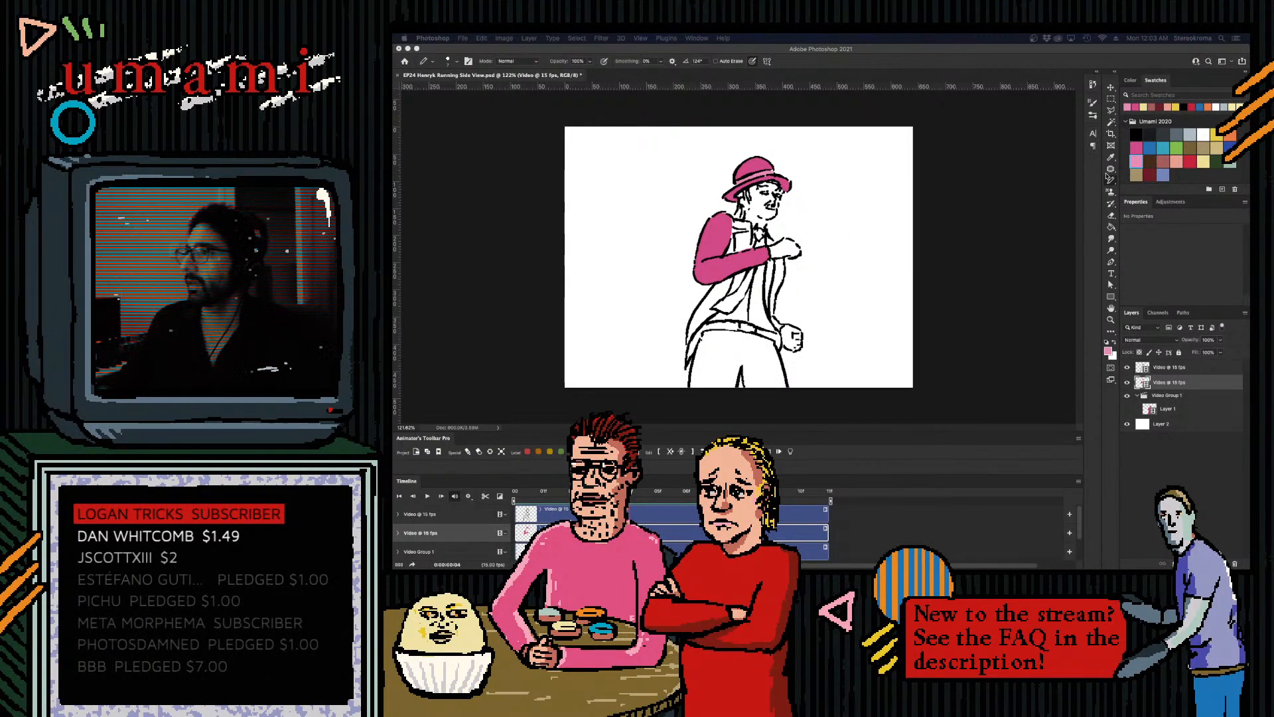
left_click(1134, 162)
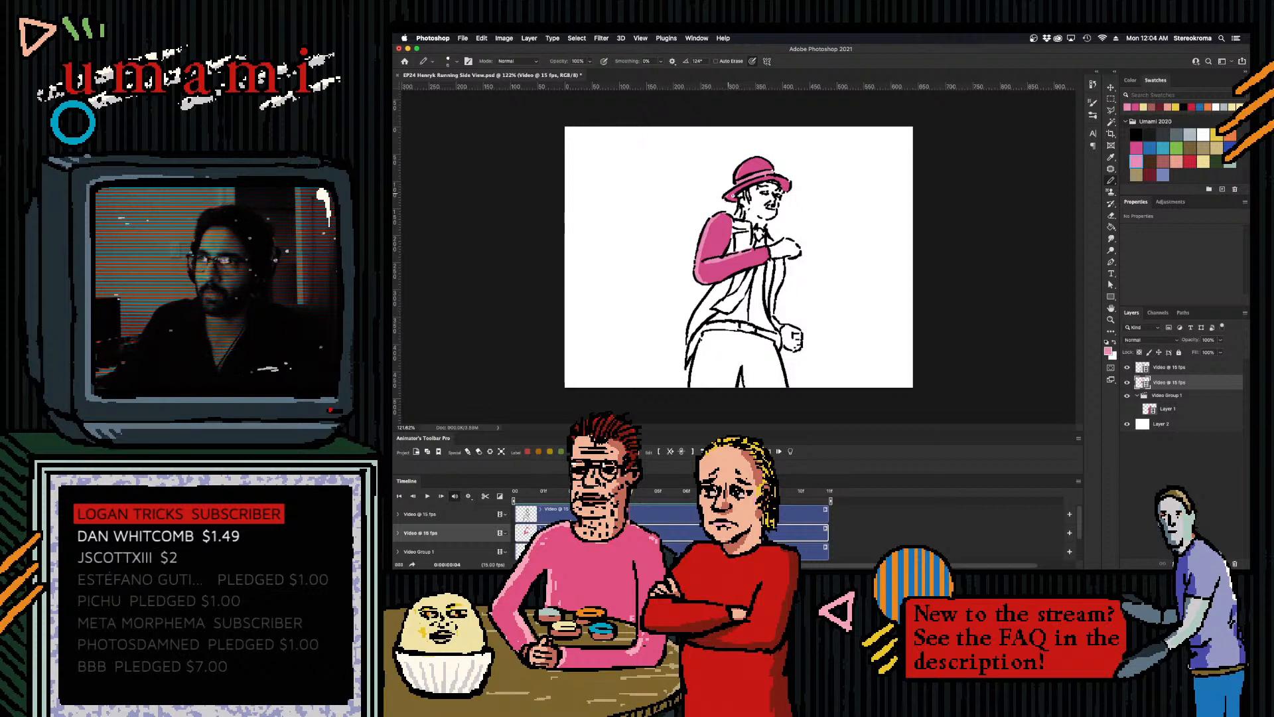
key("super+z")
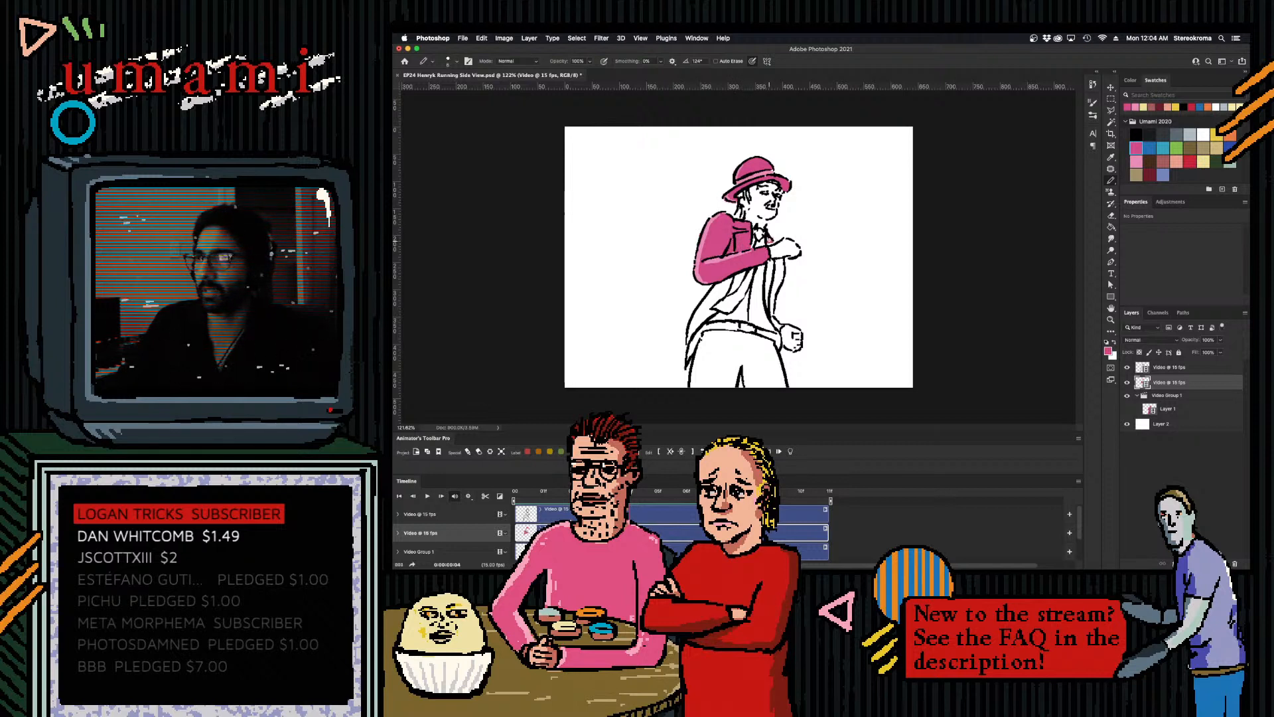
- Fill the jacket tail in magenta pink with dark maroon shading, and sample black for its outline on the top video layer
mouse_move(717, 294)
left_mouse_down()
mouse_move(730, 279)
mouse_move(690, 337)
mouse_move(702, 311)
left_mouse_up()
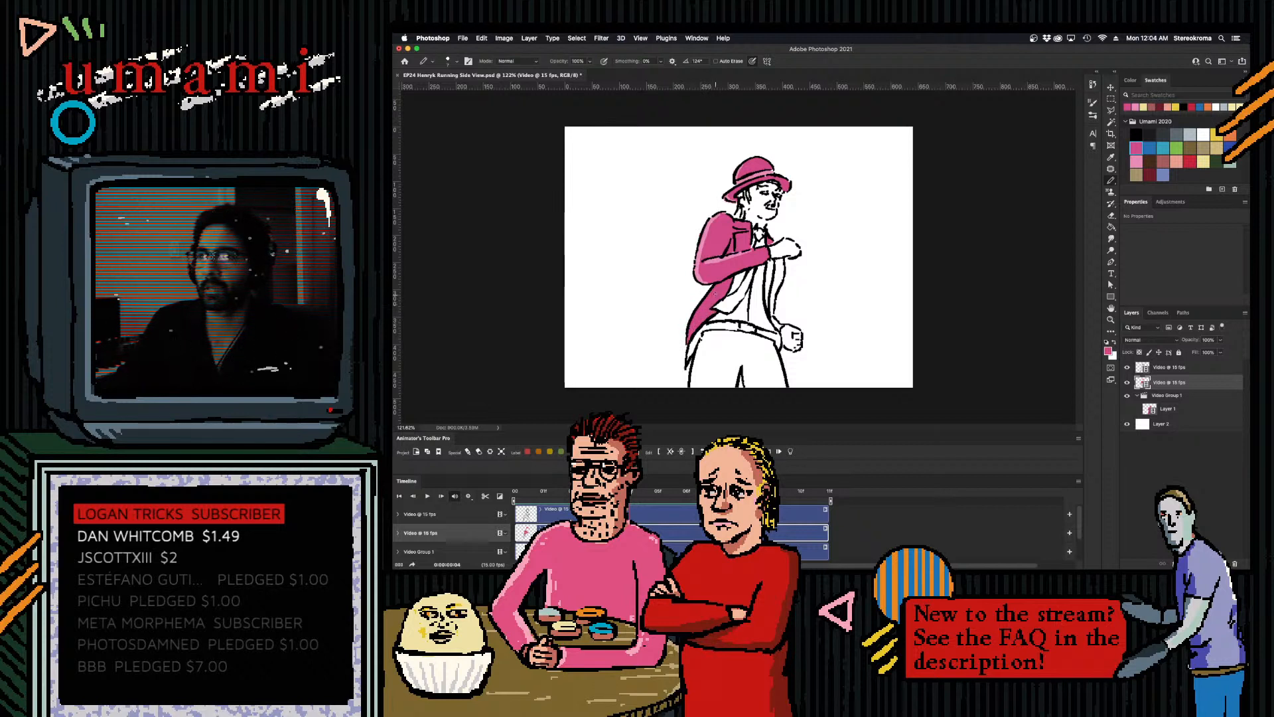
left_click(1150, 174)
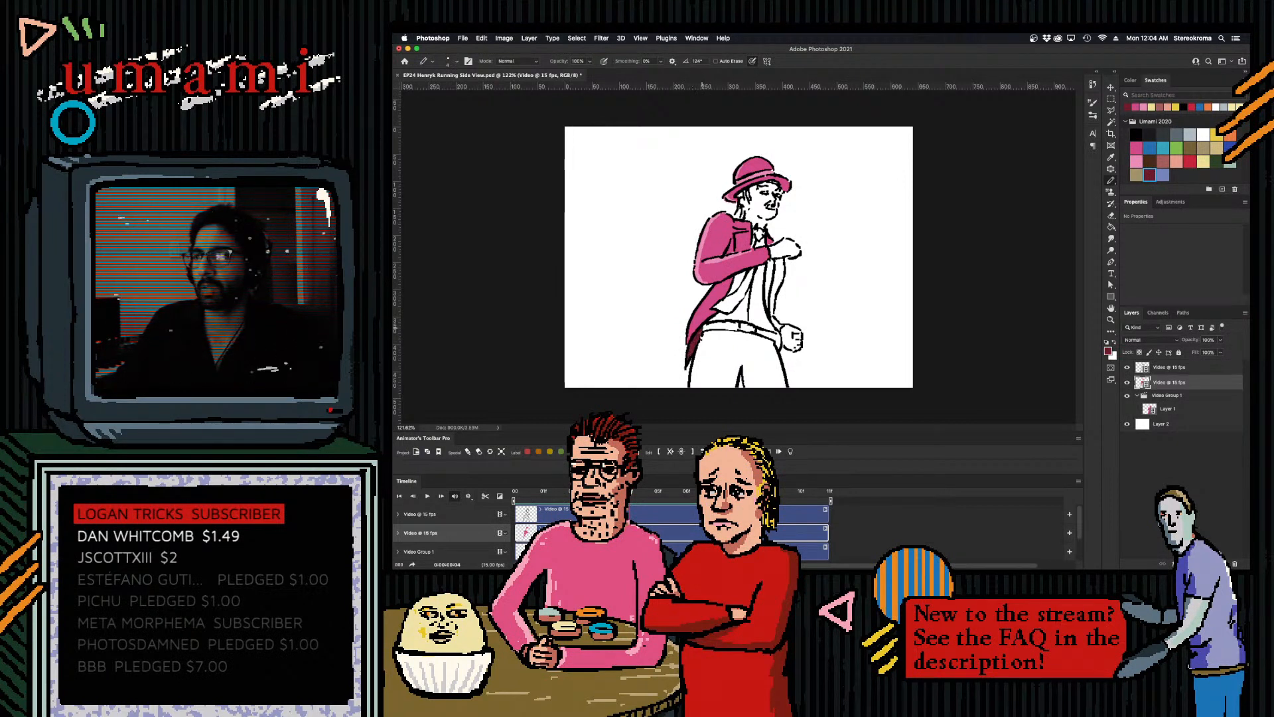
left_click(697, 305, "alt")
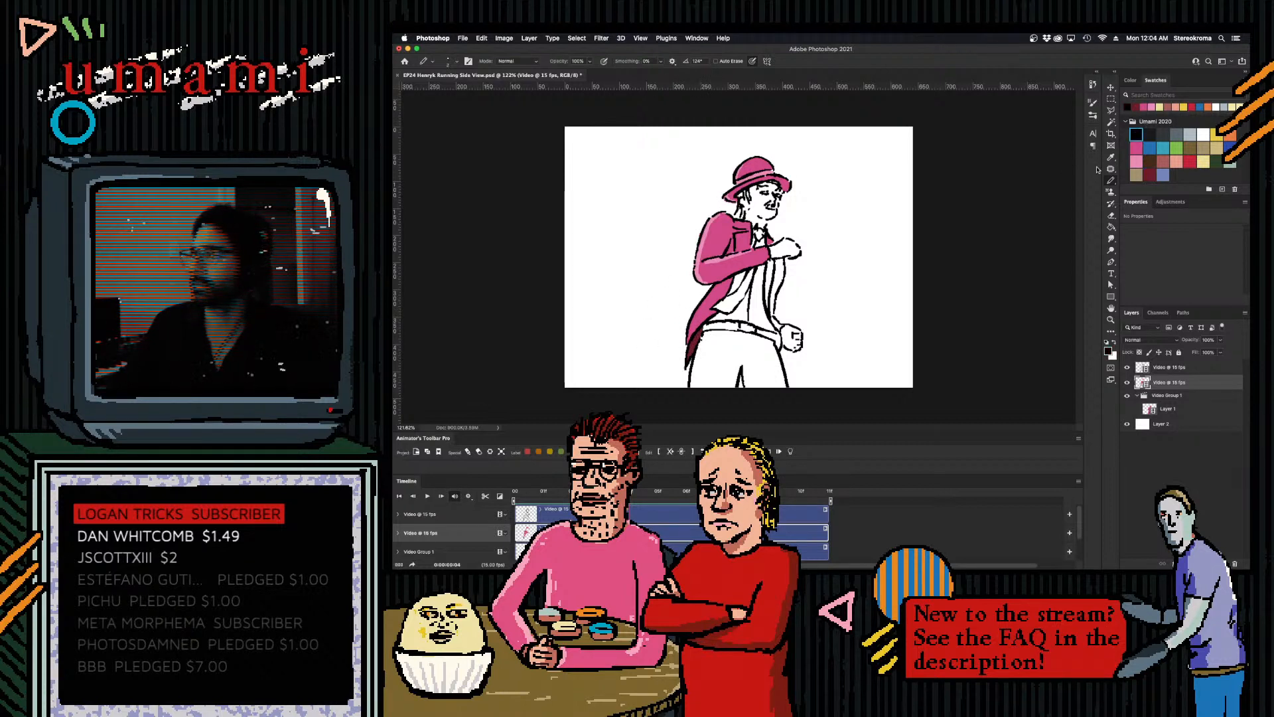
key("alt+bracketright")
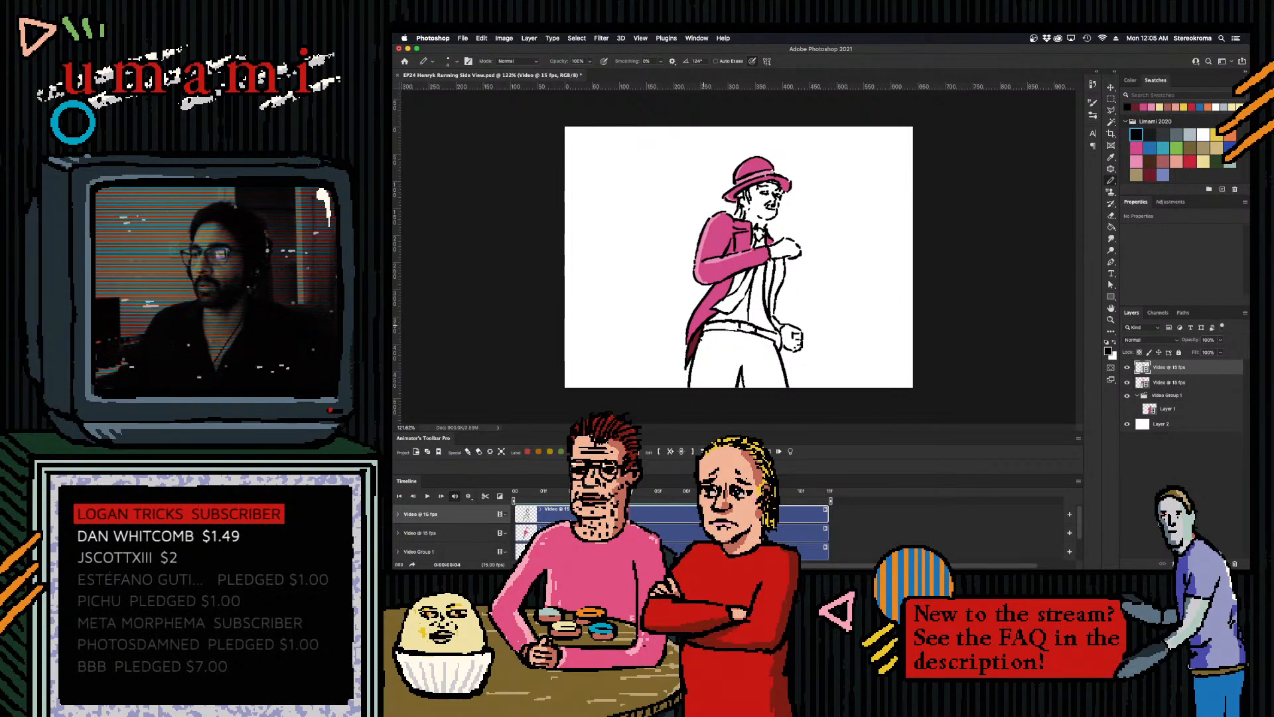
- Return to the colour layer and fill the front jacket panel in magenta pink, enlarging the pencil temporarily and restoring its smaller size
left_click(646, 532)
left_click(1136, 147)
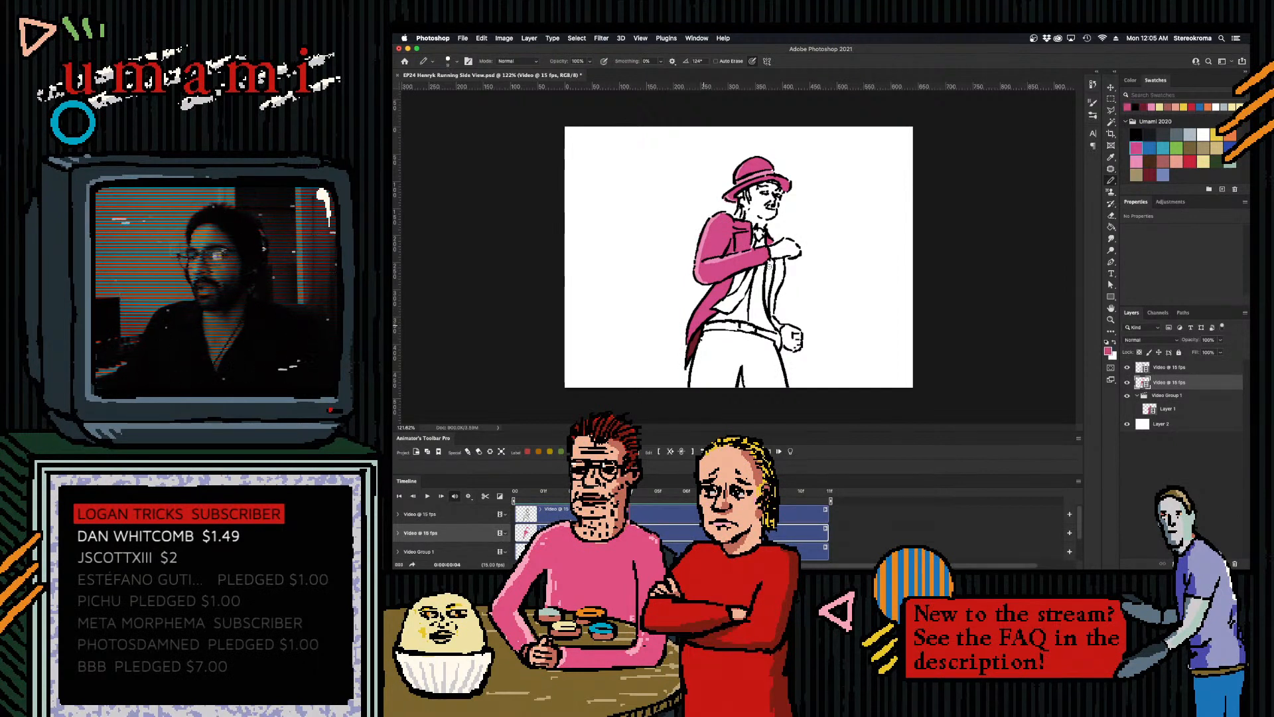
left_click_drag(771, 262, 770, 312)
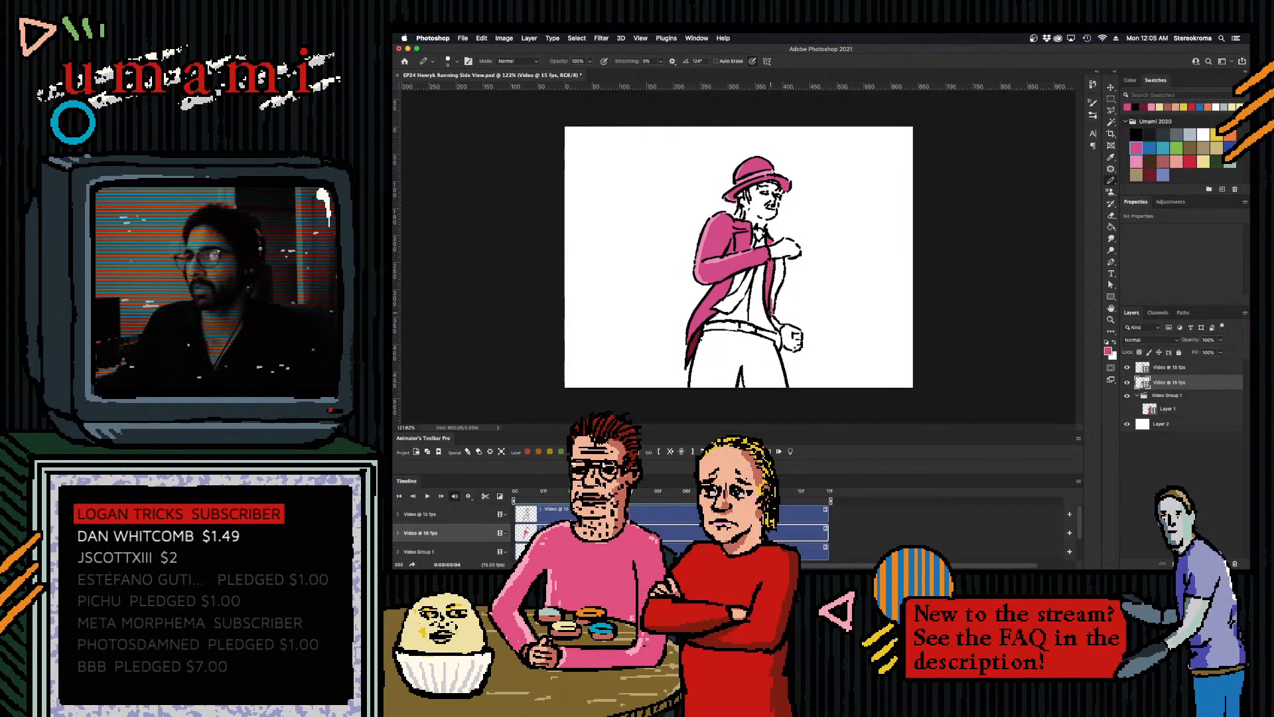
key("bracketright")
key("bracketright")
left_click_drag(777, 267, 777, 266)
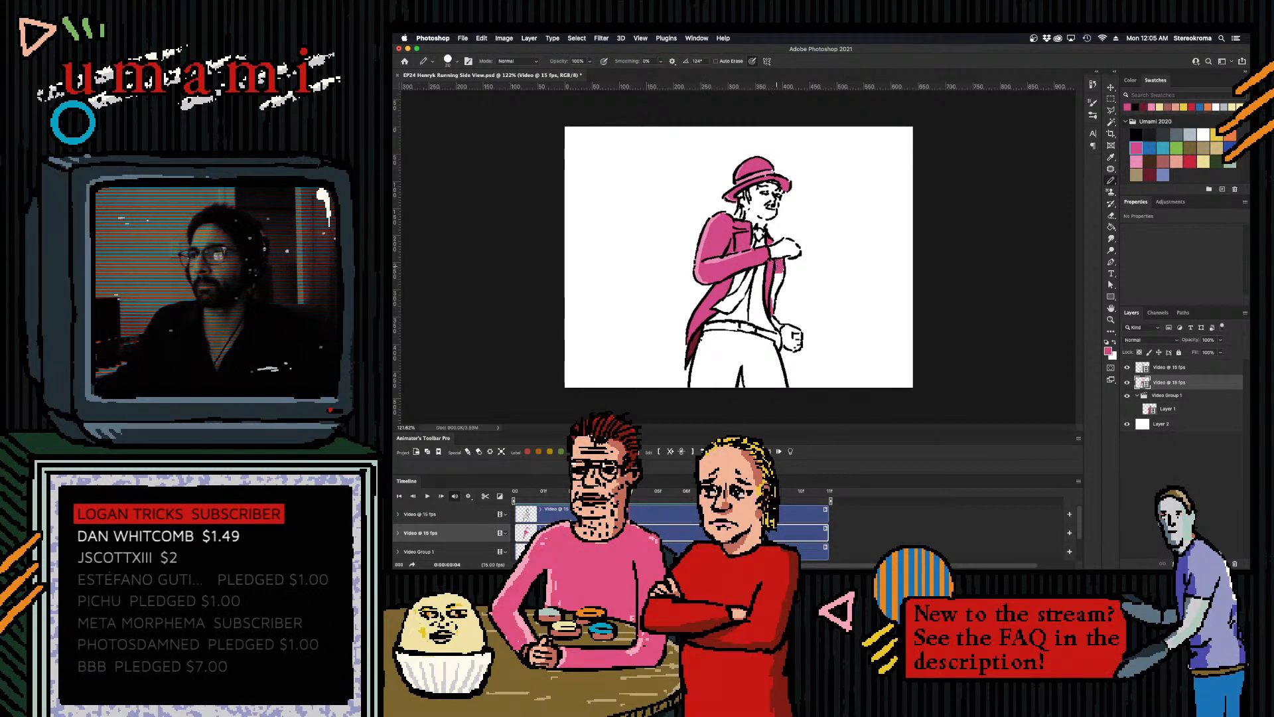
key("bracketleft")
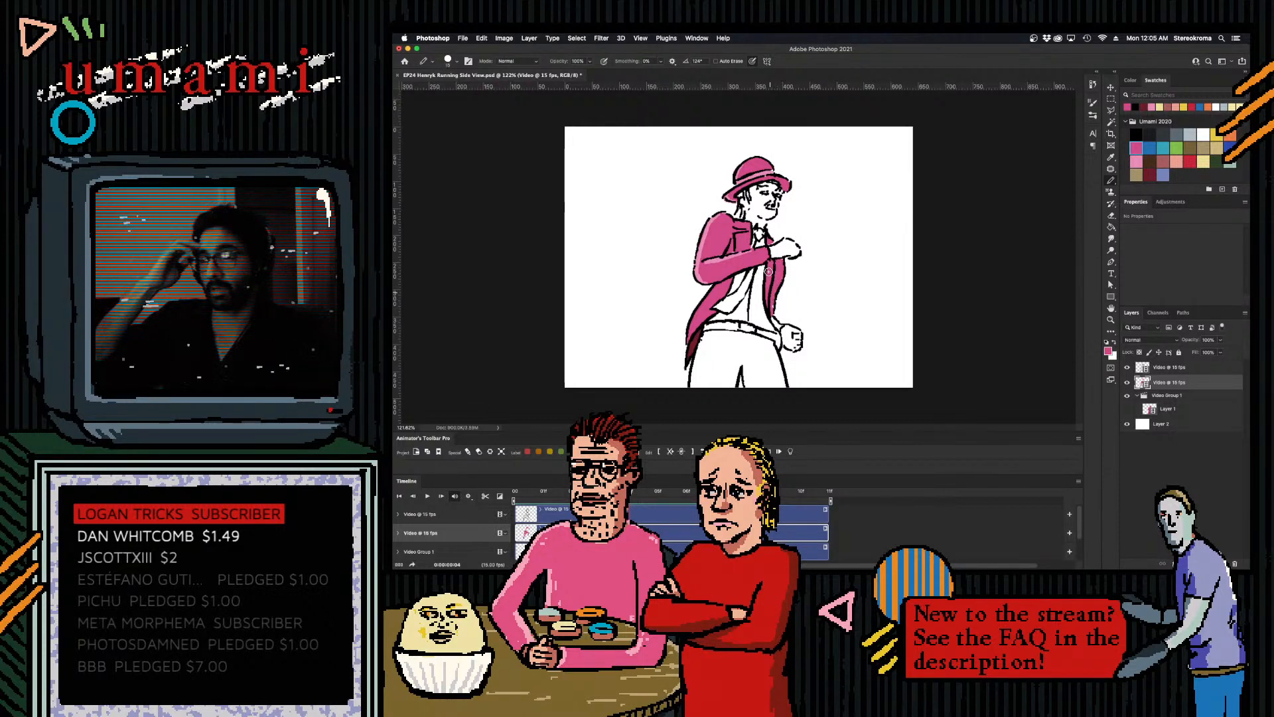
key("bracketleft")
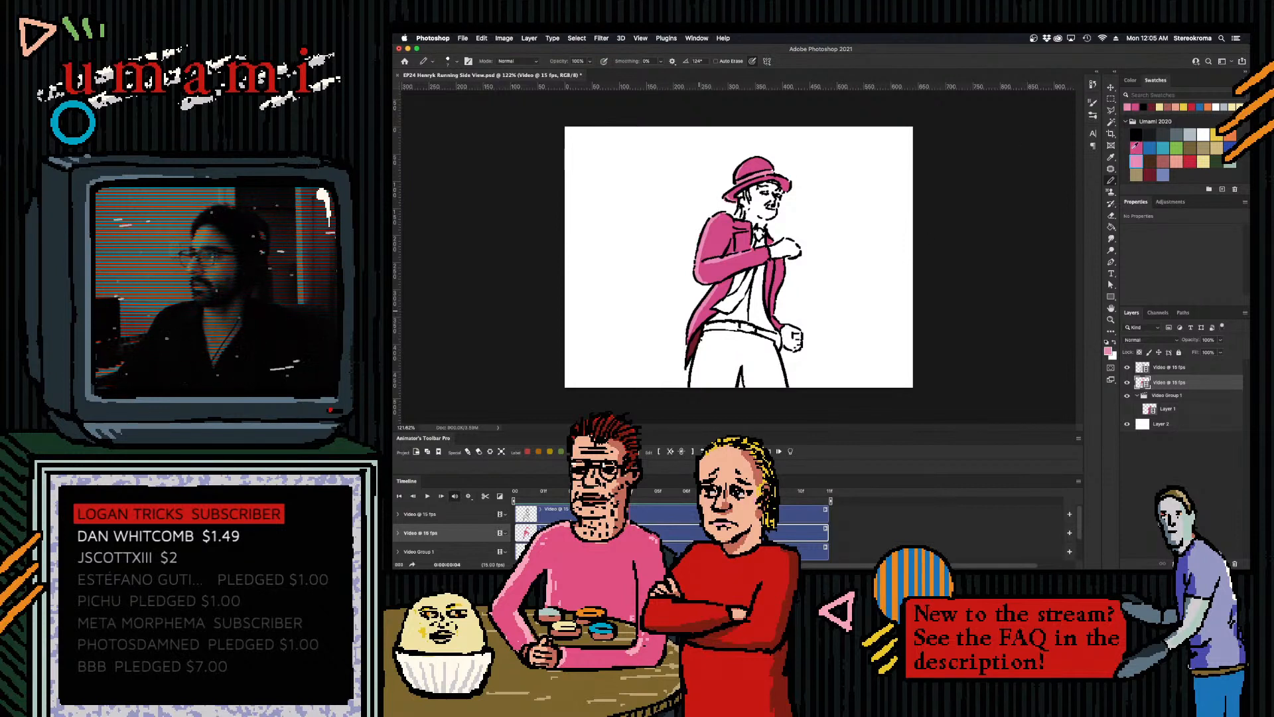
- Fill the jacket's inner lining and the tie in crimson red
left_click(1190, 161)
left_click_drag(719, 302, 727, 305)
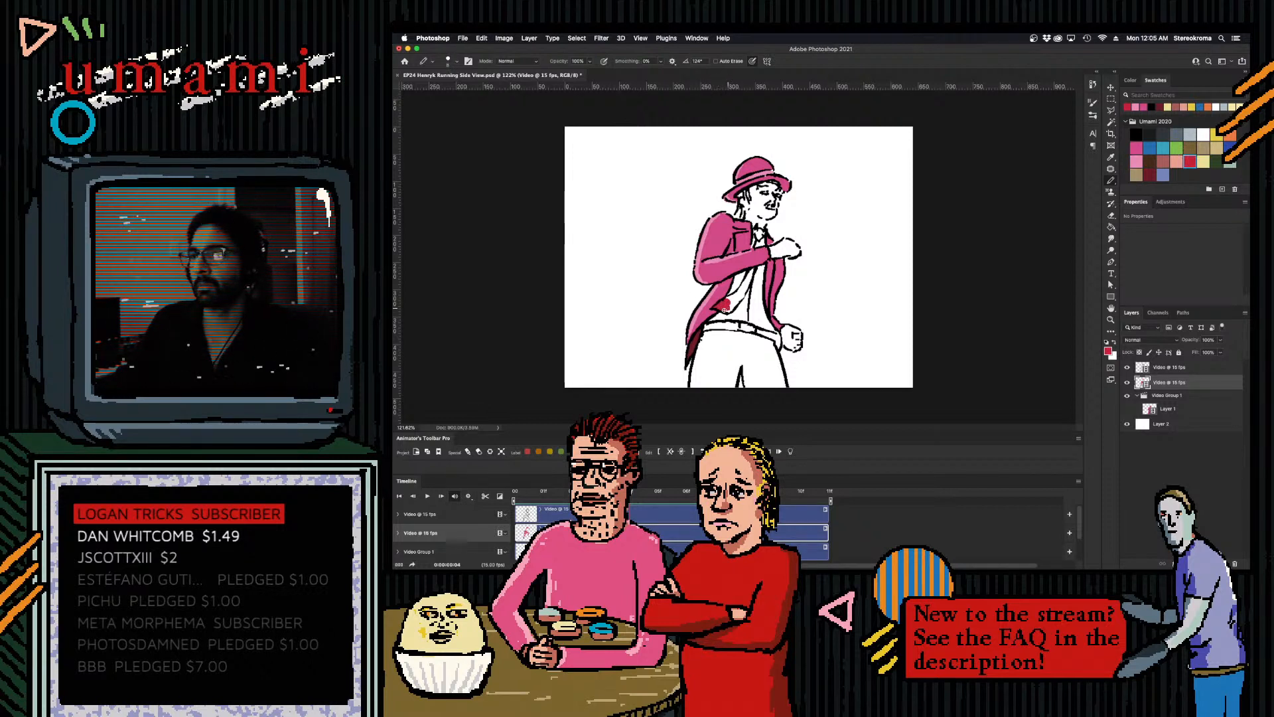
left_click_drag(730, 307, 748, 280)
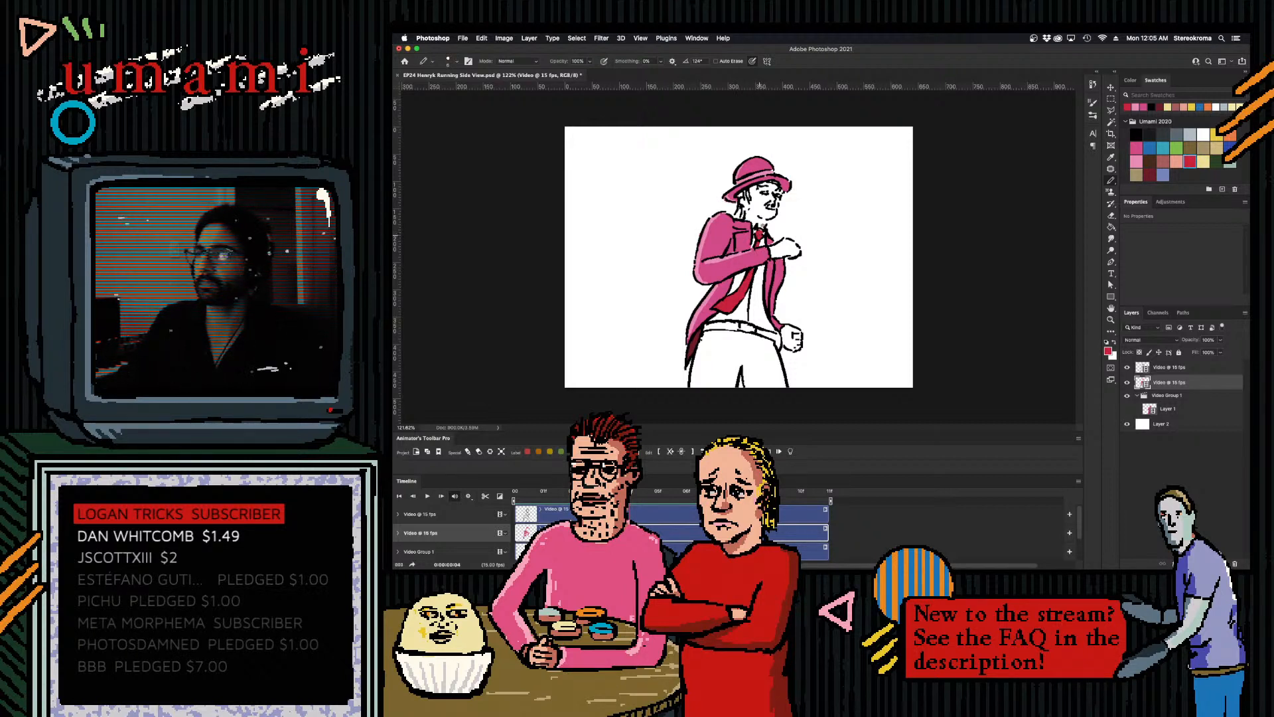
- Fill the shirt on both sides of the button line in yellow with pale yellow highlights
left_click(1212, 131)
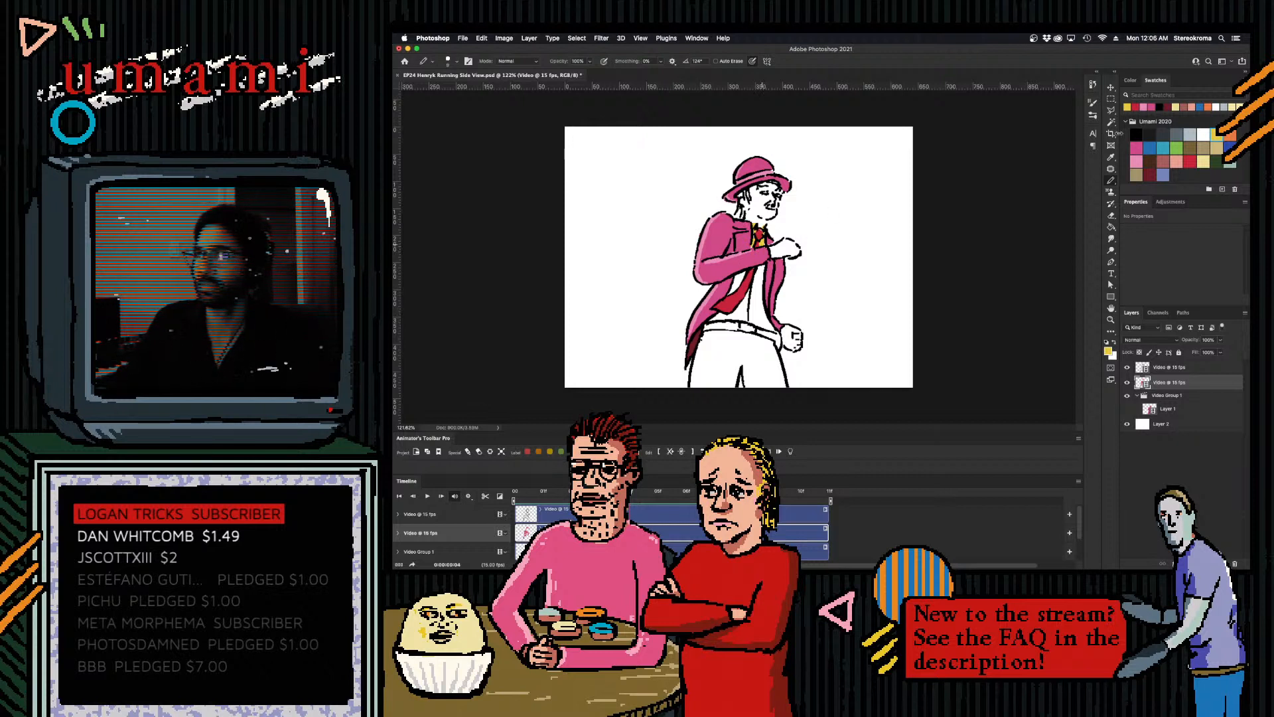
left_click(1136, 148)
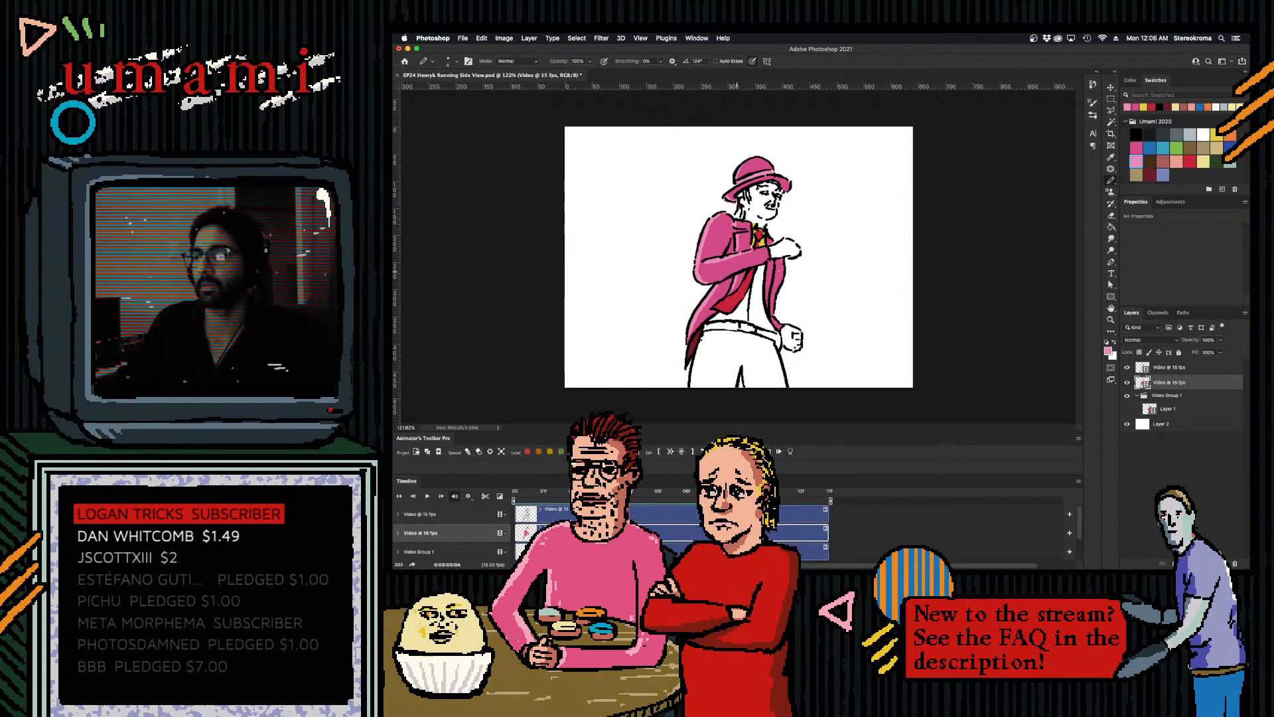
left_click(1200, 160)
left_click_drag(761, 268, 758, 295)
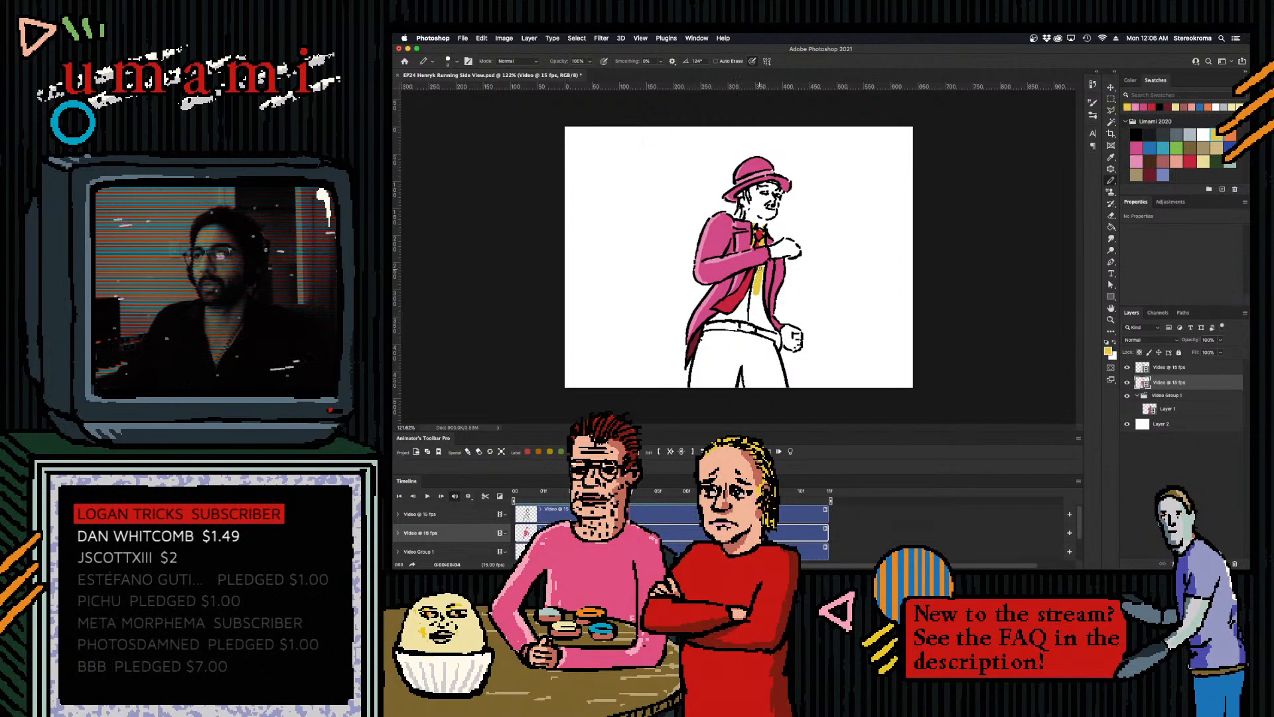
mouse_move(760, 296)
left_mouse_down()
mouse_move(764, 325)
mouse_move(713, 320)
mouse_move(745, 306)
left_mouse_up()
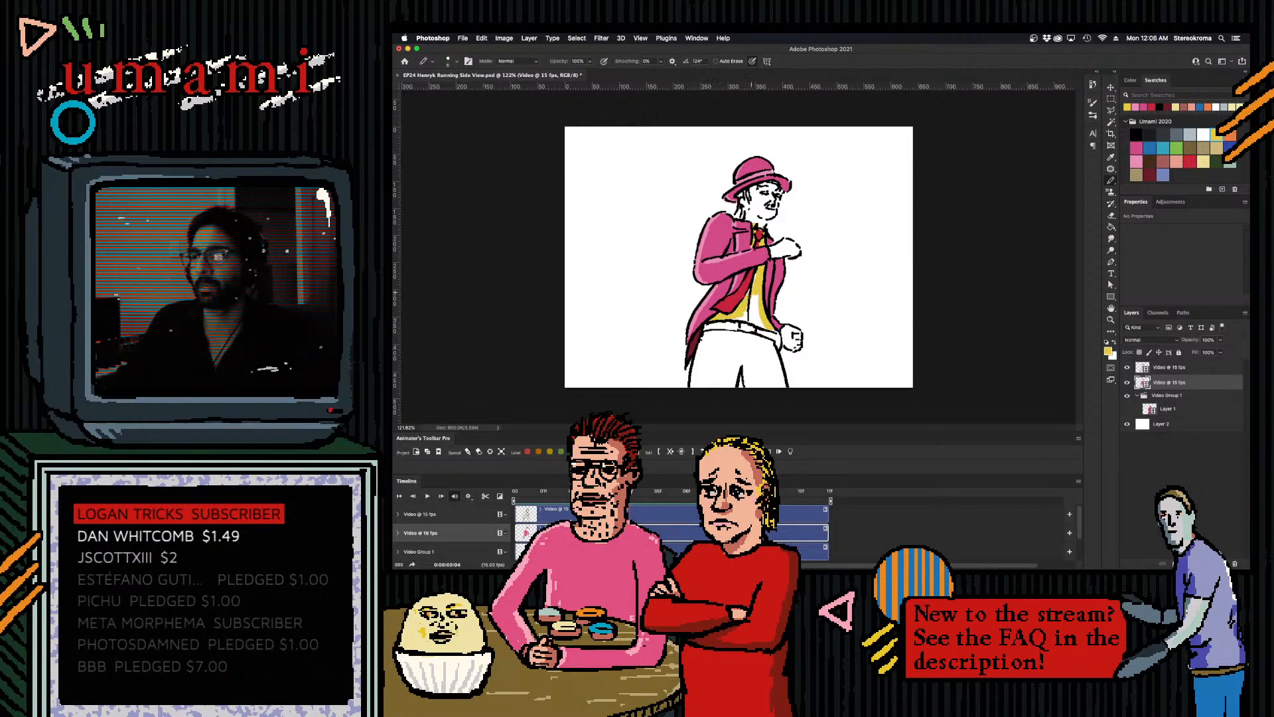
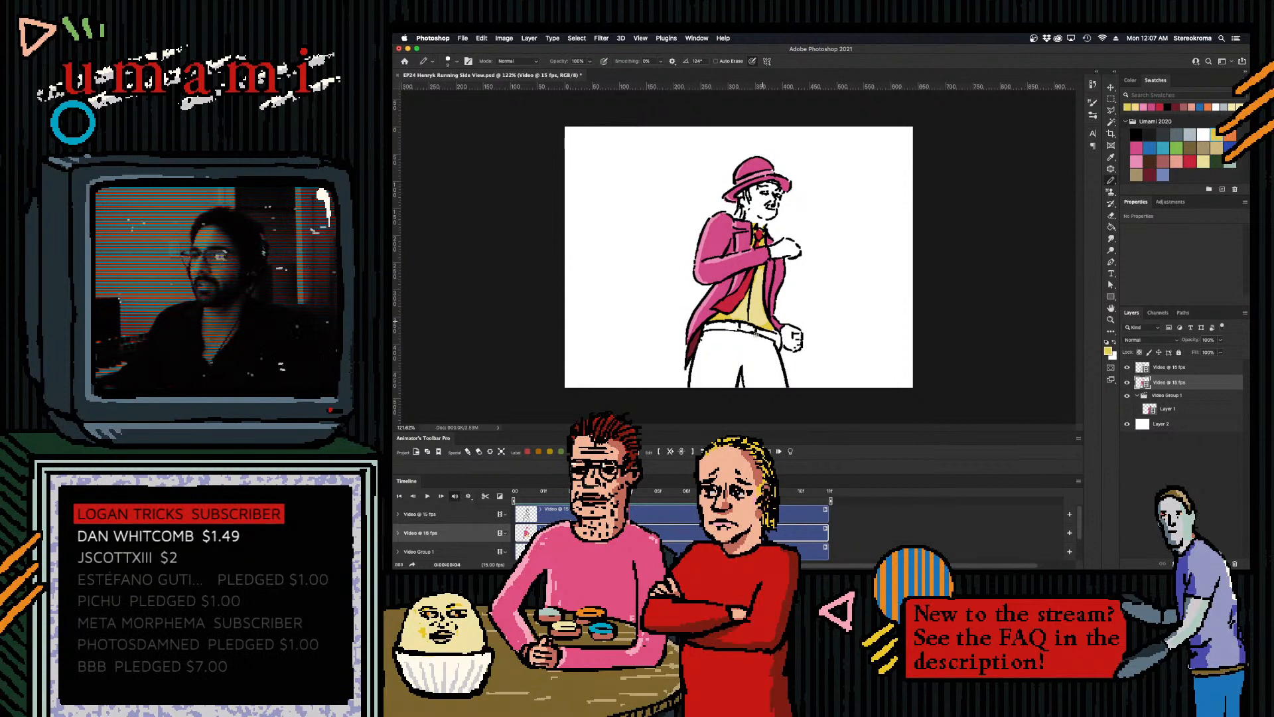
- Colour the belt buckle yellow and the belt crimson red with dark maroon shading
left_click_drag(751, 328, 743, 326)
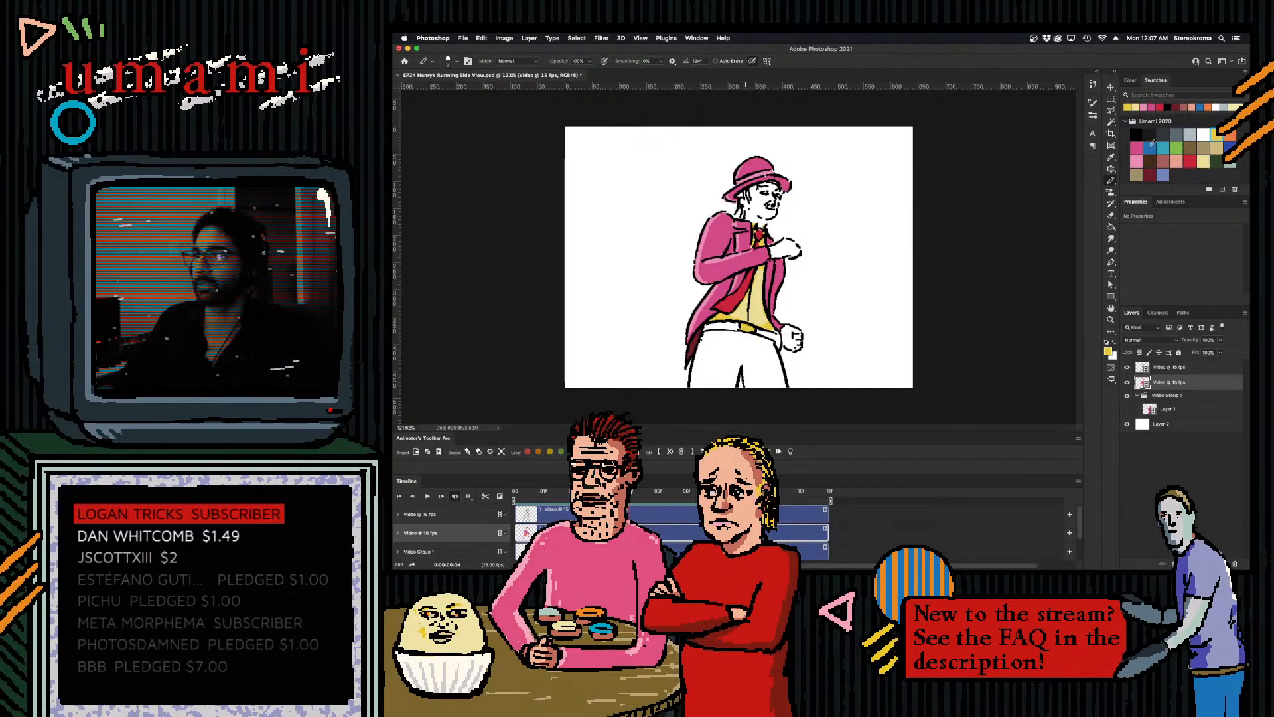
left_click(1190, 160)
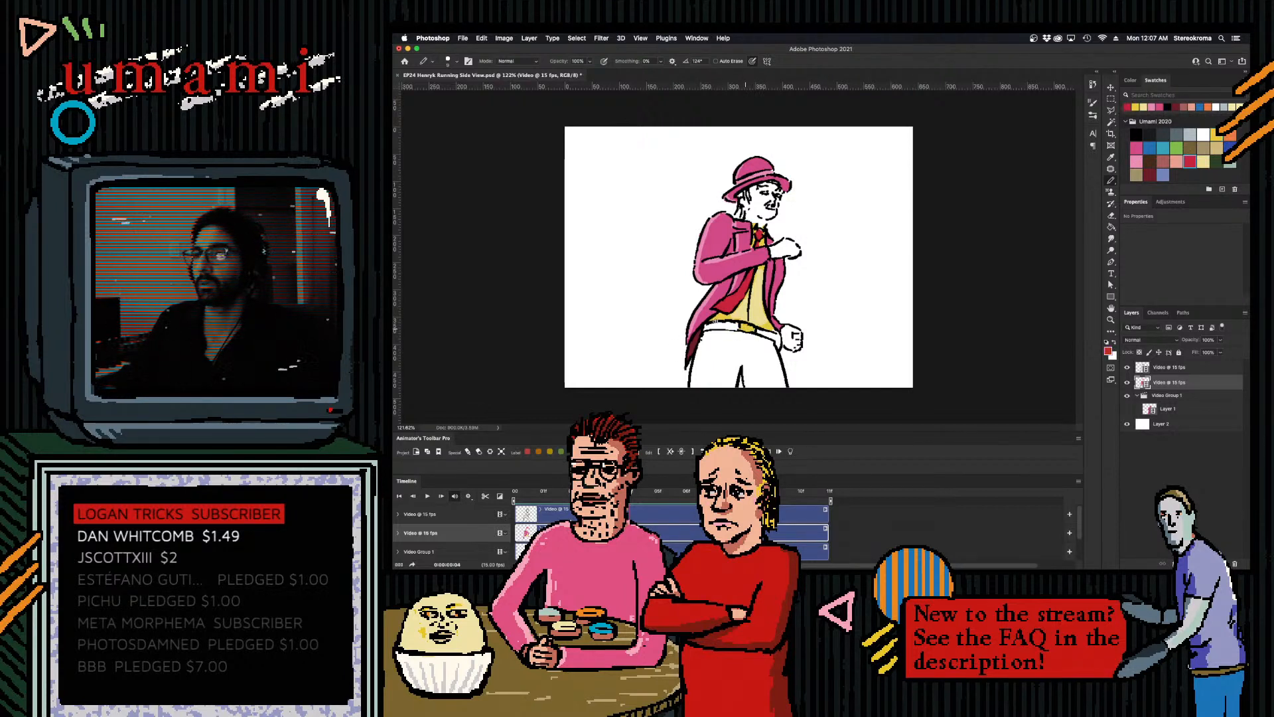
left_click_drag(706, 327, 774, 336)
key("bracketleft")
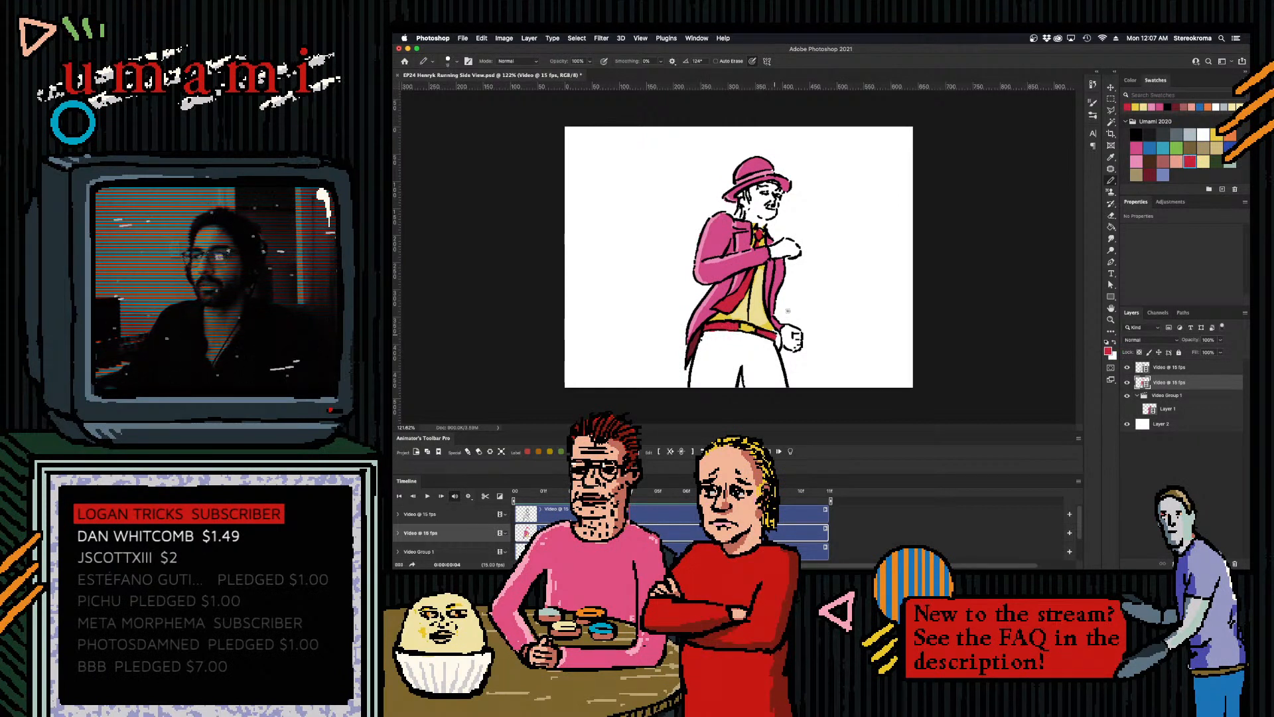
left_click(1150, 175)
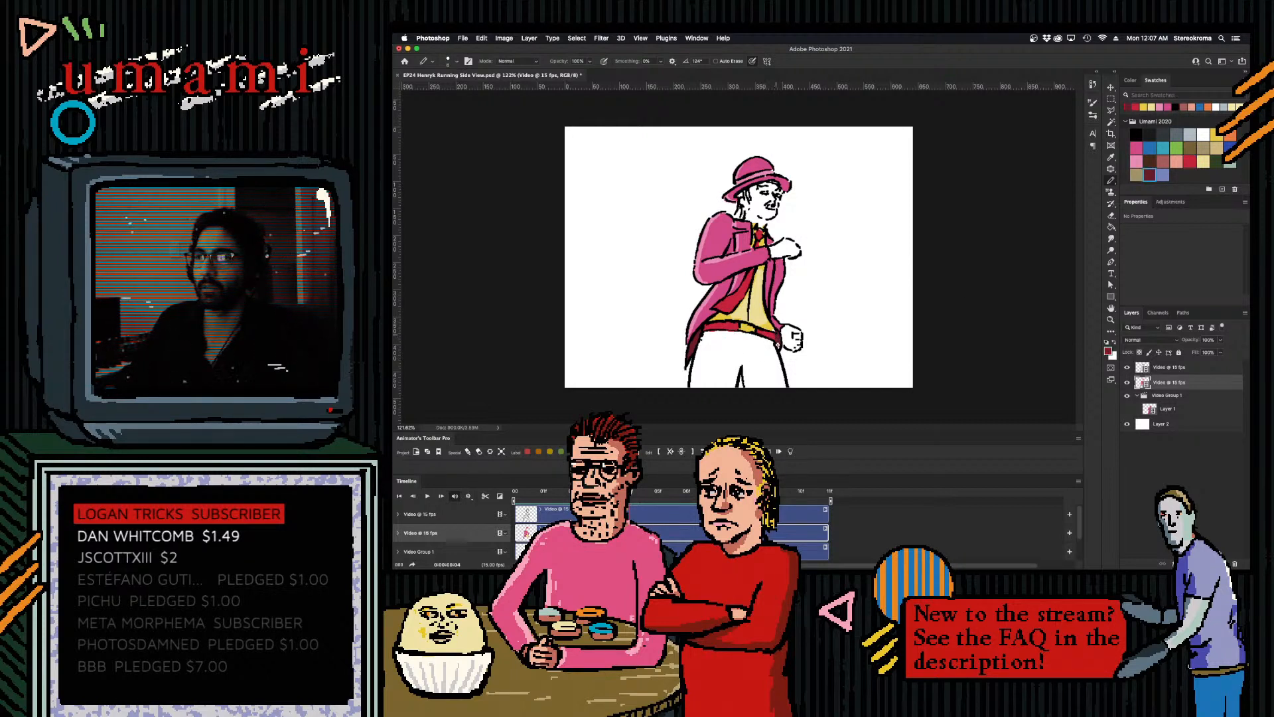
- Fill the lowered fist and the raised hand in reddish brown, using a larger pencil for the fist
left_click(1163, 161)
key("bracketright")
key("bracketright")
left_click_drag(788, 336, 794, 337)
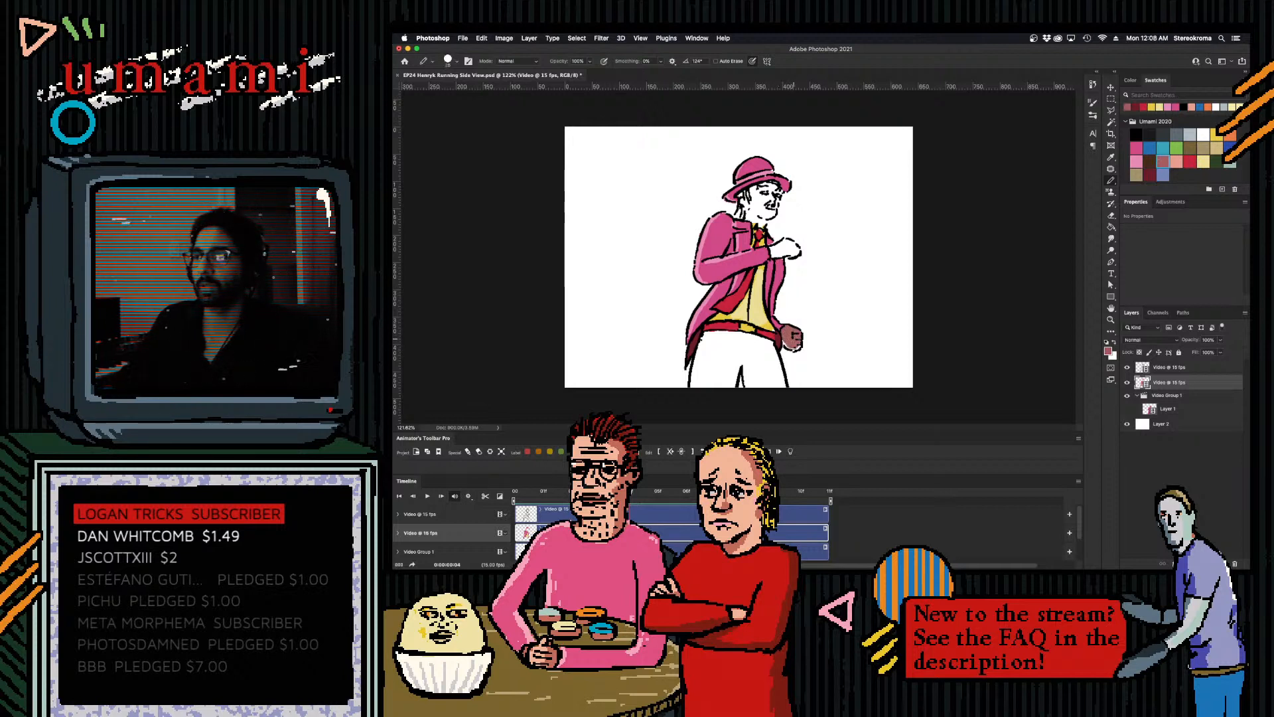
key("bracketleft")
key("bracketleft")
left_click_drag(772, 250, 796, 253)
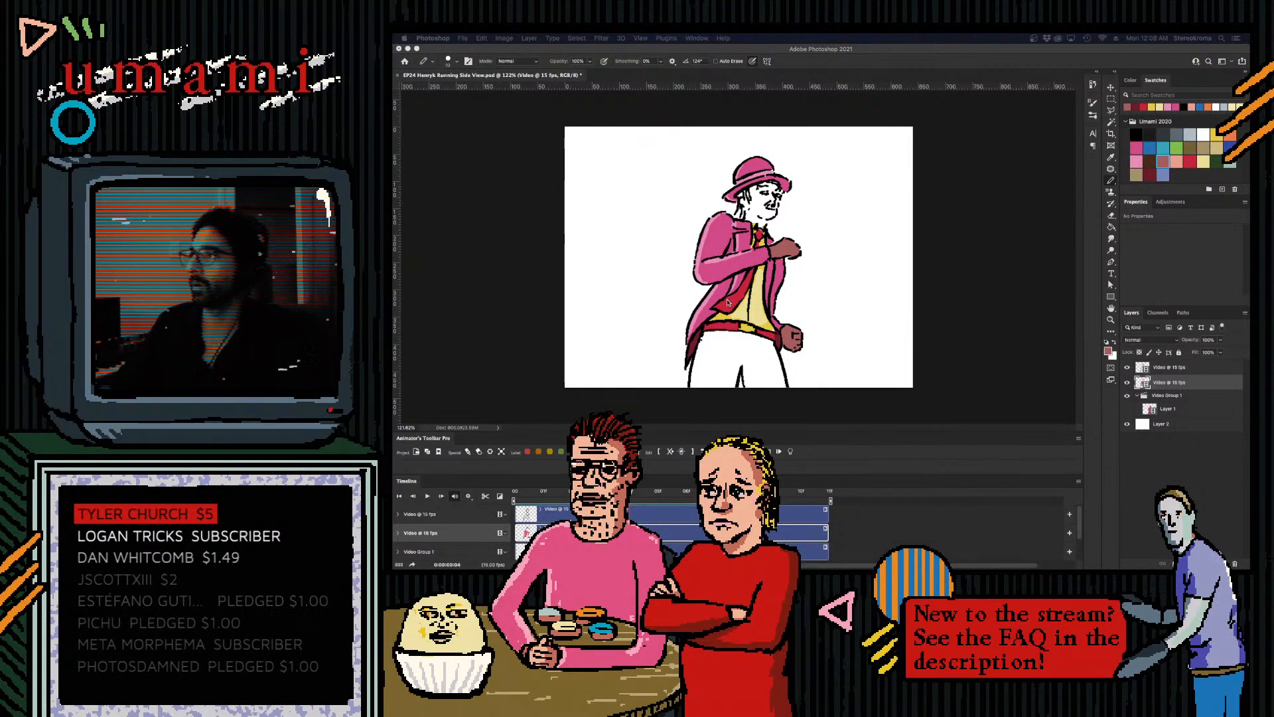
- Add light peach highlights to the lowered fist and the raised hand
left_click(1178, 161)
left_click_drag(798, 346, 797, 337)
left_click_drag(777, 248, 796, 249)
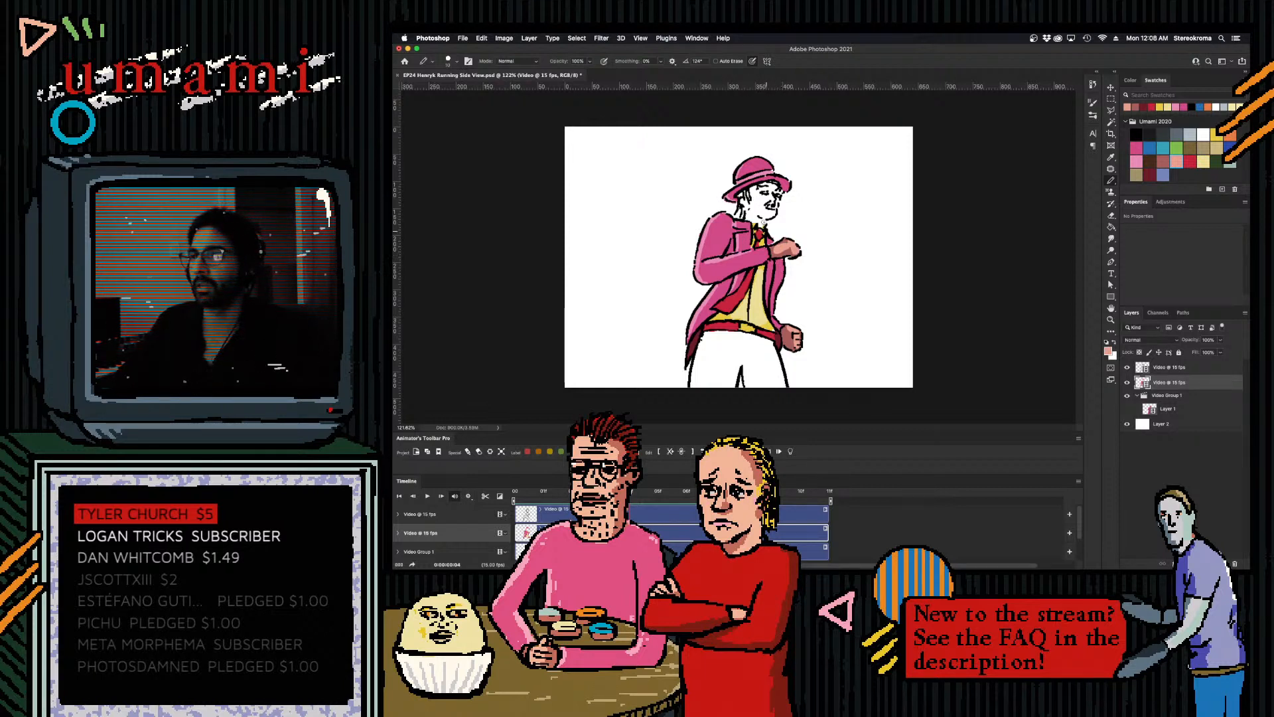
- Fill the face and neck in reddish brown, enlarging the pencil temporarily for the area under the hat brim
left_click(1163, 162)
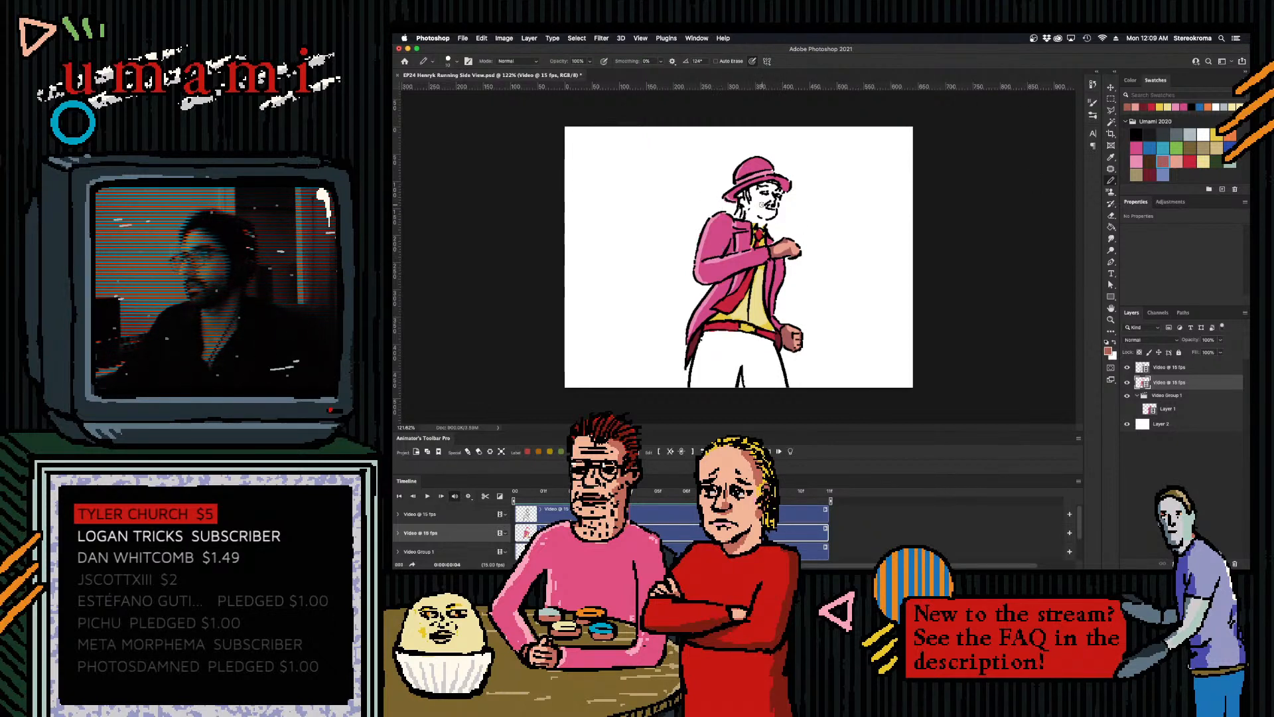
left_click_drag(762, 198, 768, 204)
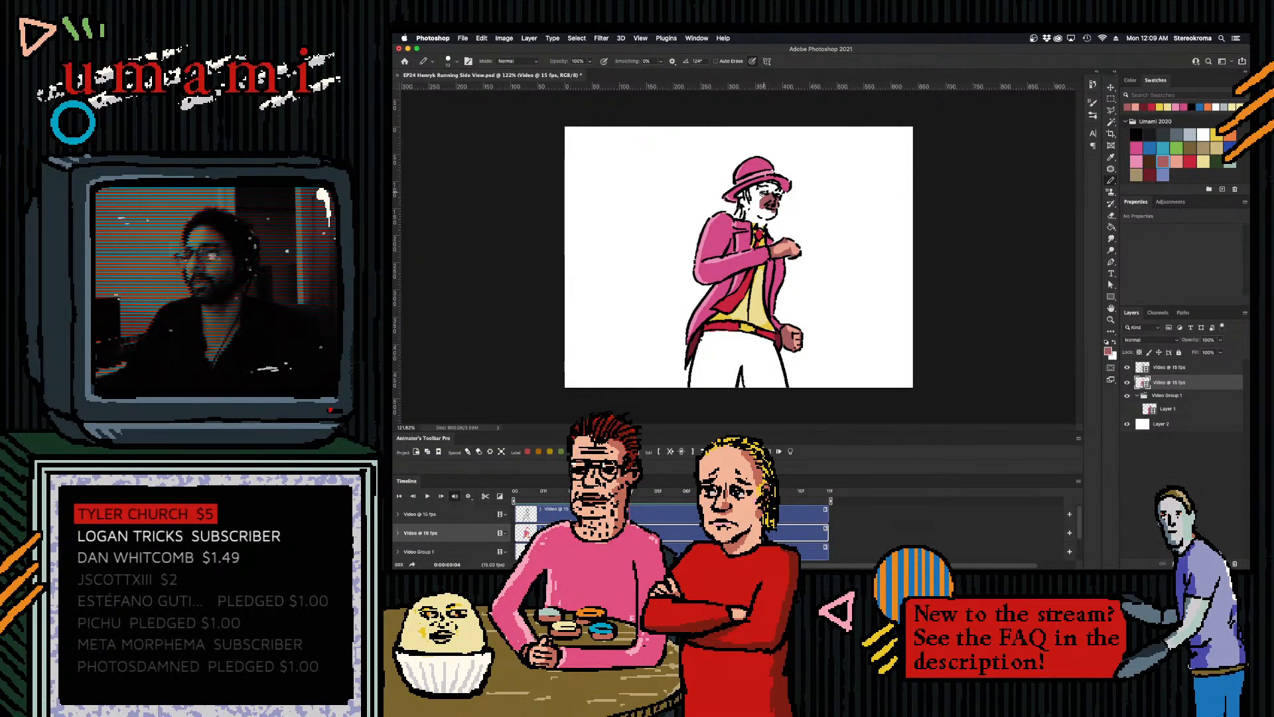
key("bracketright")
key("bracketright")
left_click_drag(761, 191, 772, 189)
key("bracketleft")
key("bracketleft")
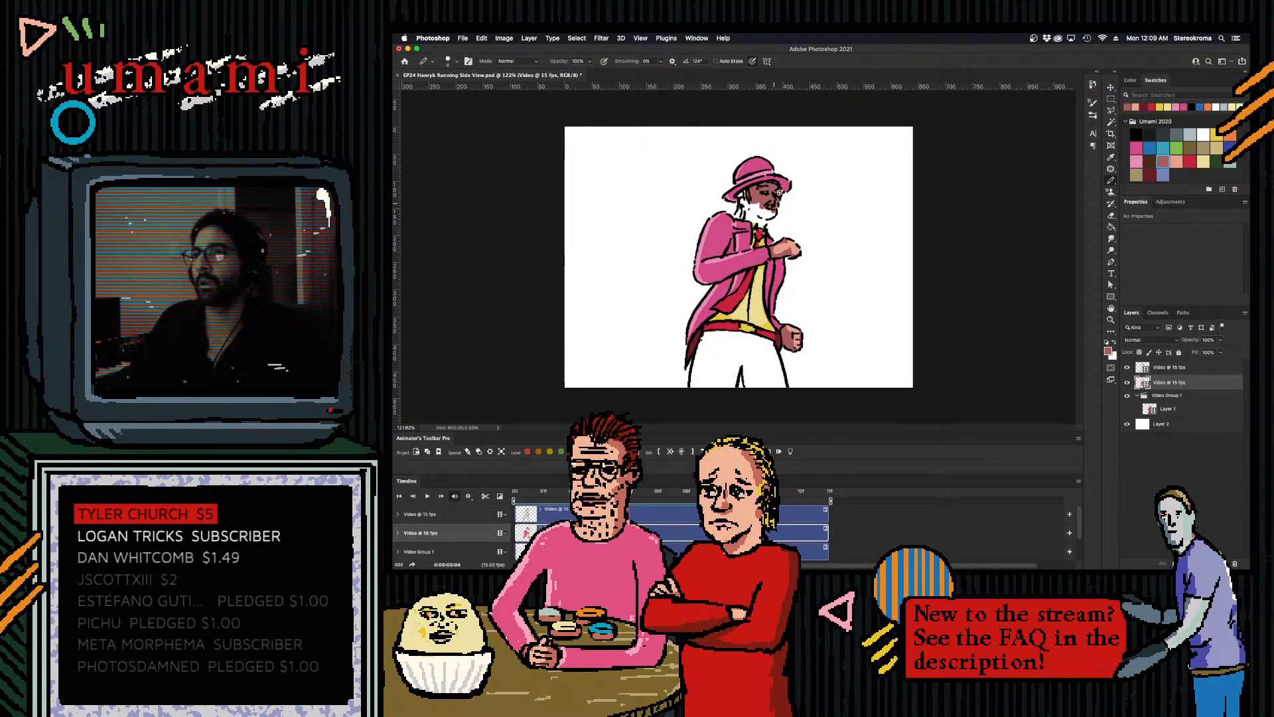
left_click_drag(771, 213, 762, 224)
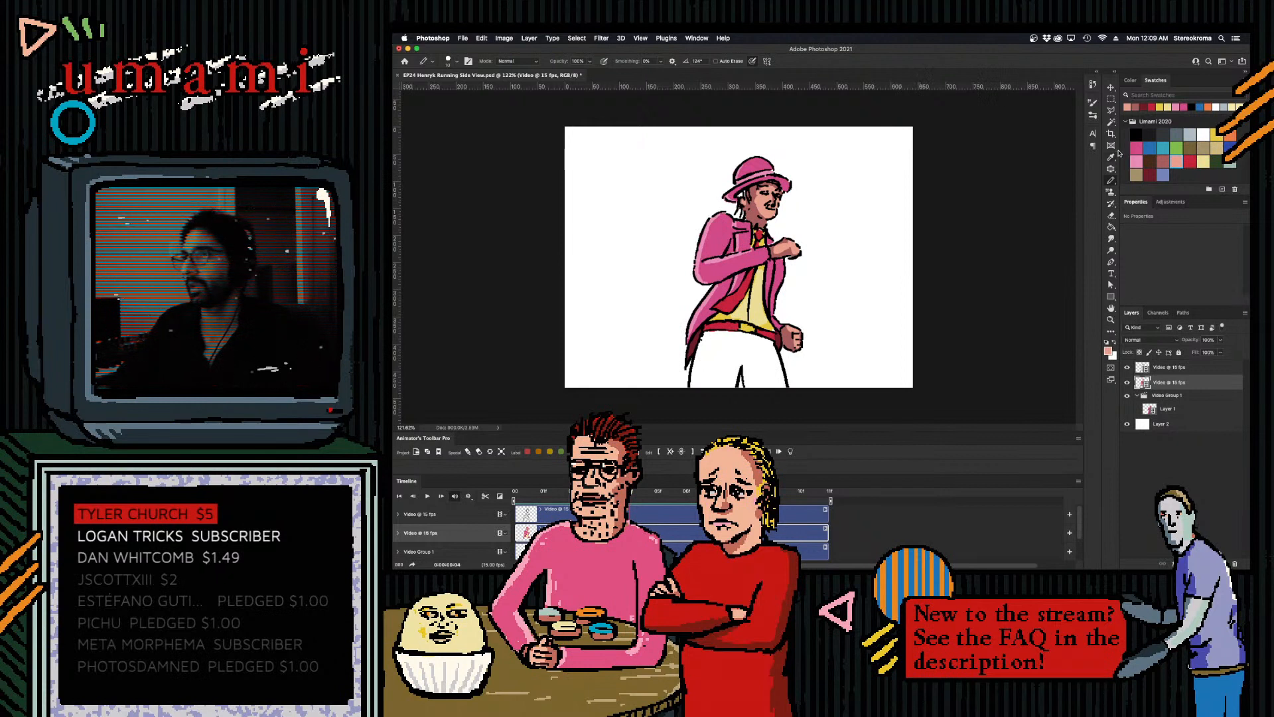
- Refine the face in reddish brown and colour the hair beneath the hat in dark maroon with crimson accents
left_click(1164, 162)
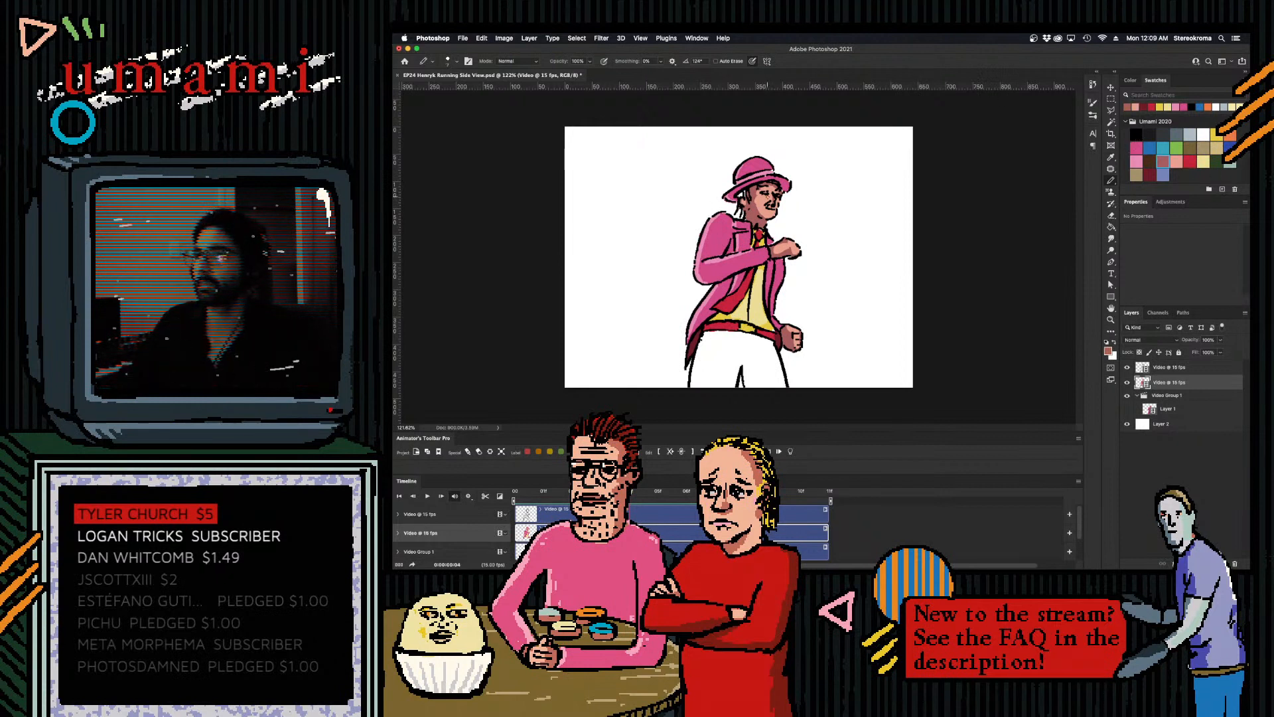
left_click(1151, 174)
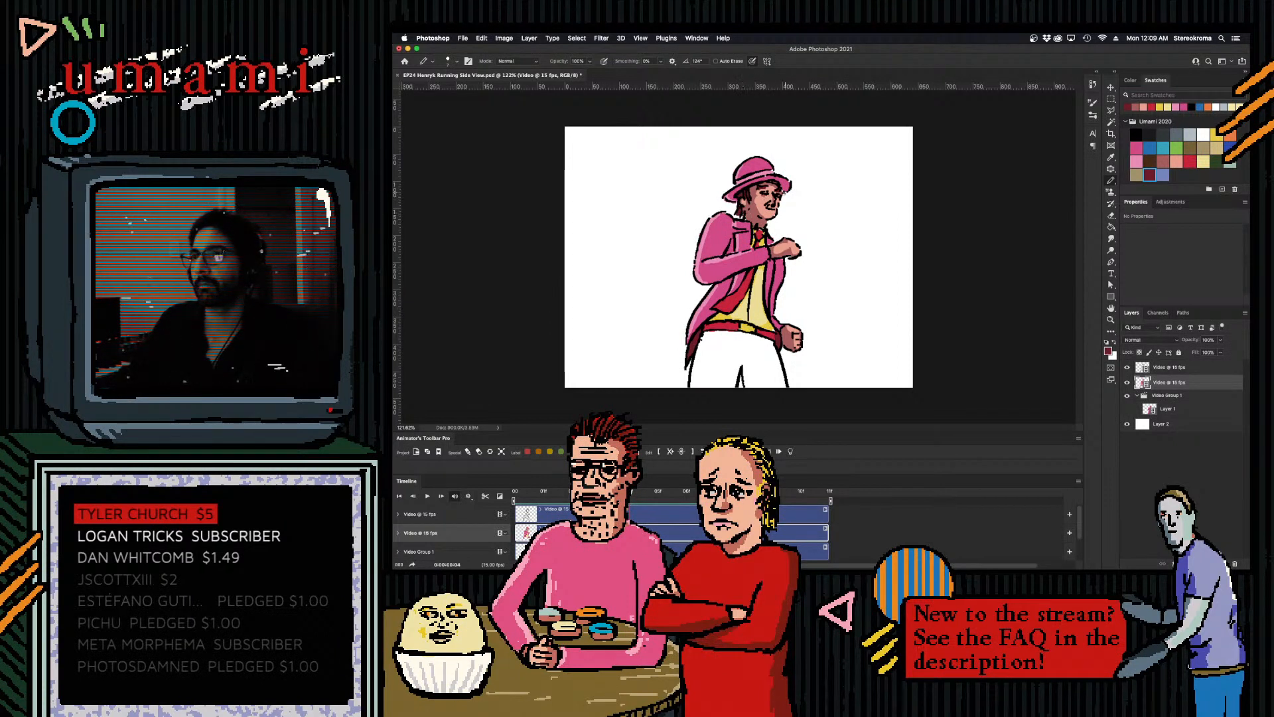
left_click(1190, 162)
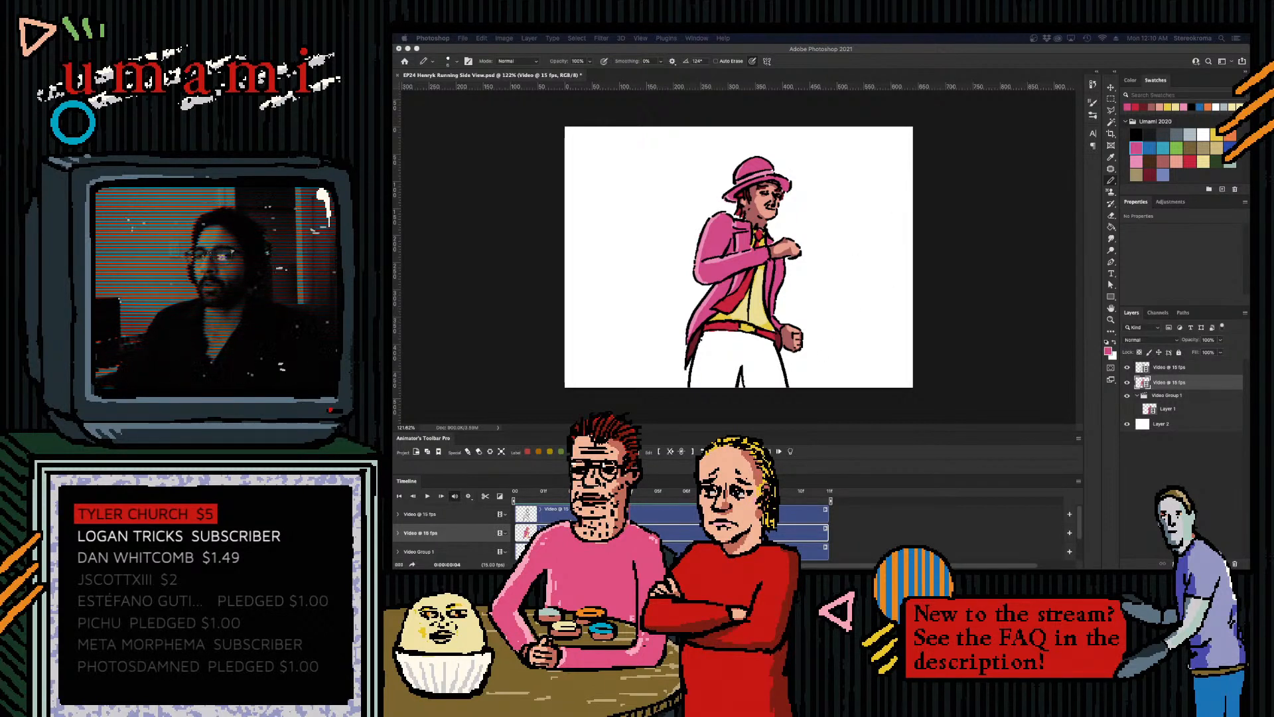
- Colour the trousers pink on the colour layer beneath the line art, painting the legs and bucket filling the remaining white area
left_click(644, 520)
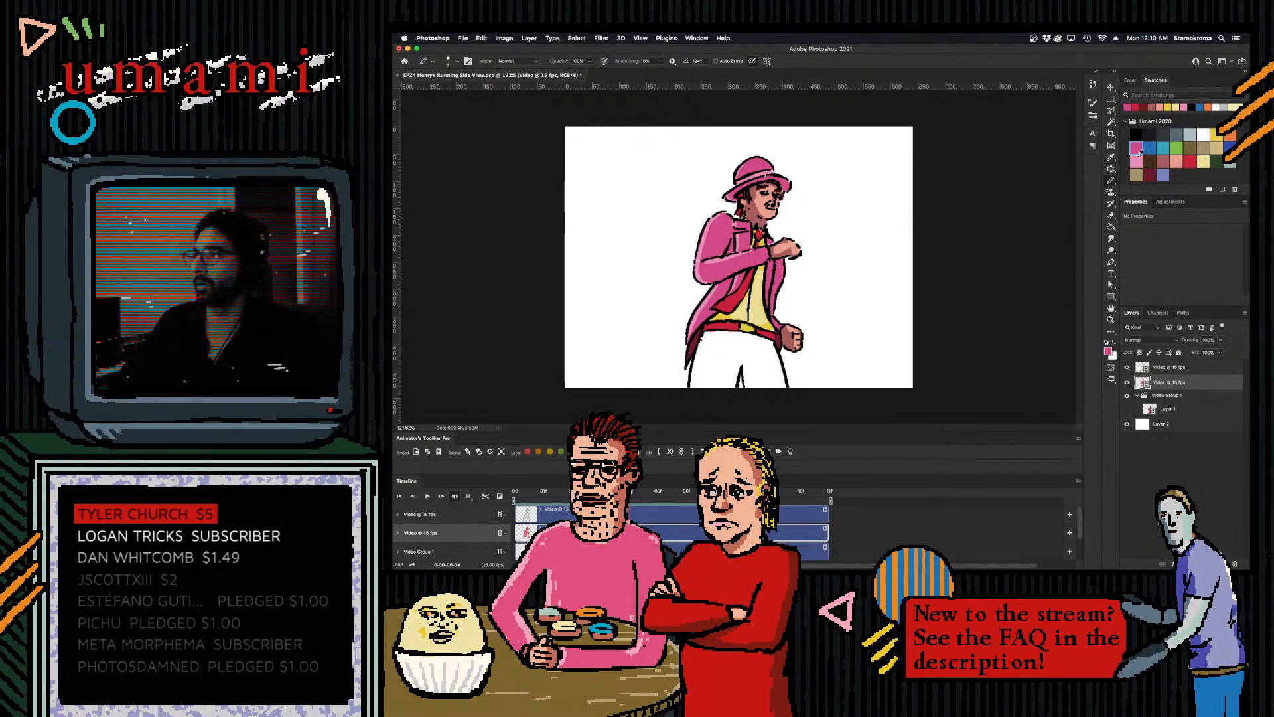
left_click(1169, 367)
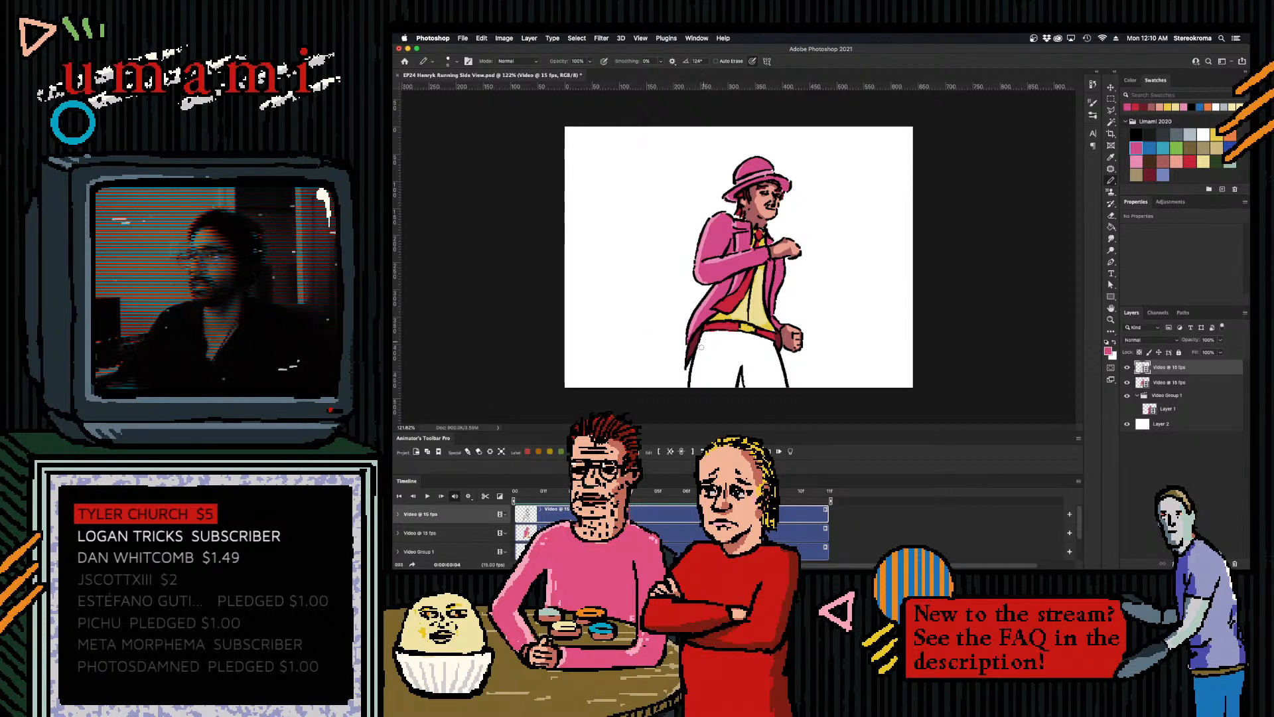
key("alt+bracketleft")
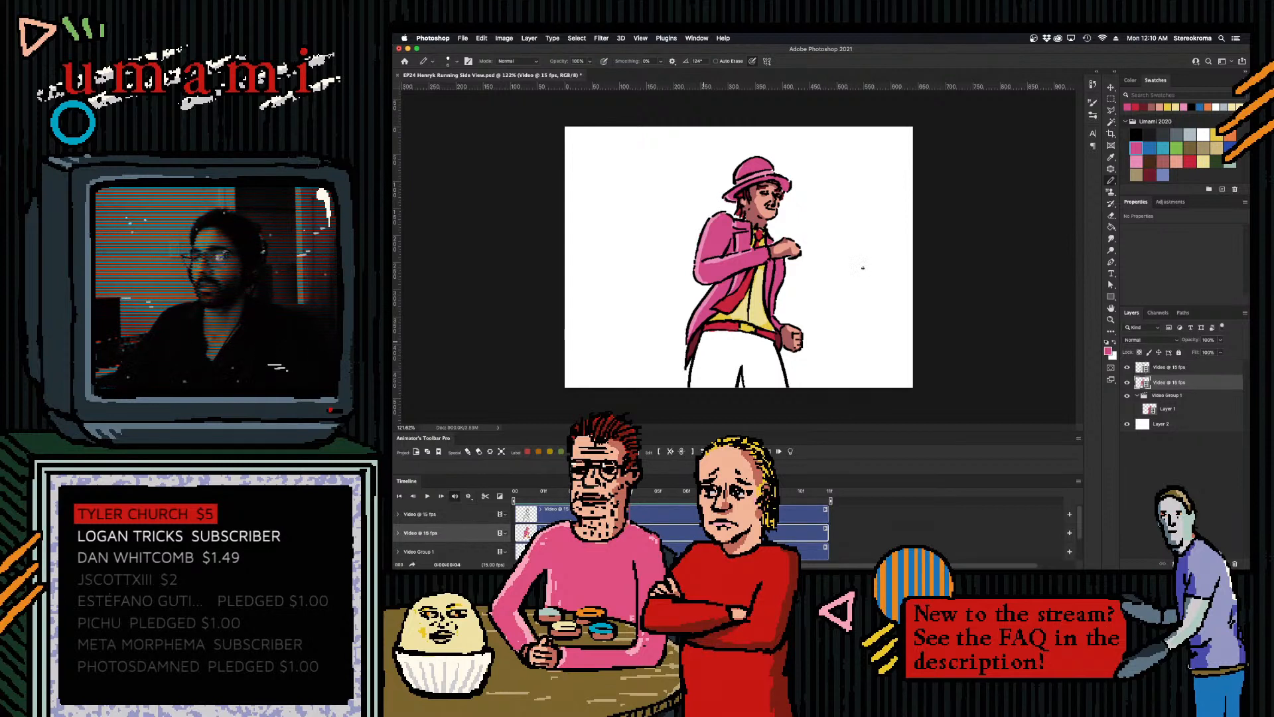
mouse_move(713, 395)
left_mouse_down()
mouse_move(705, 340)
mouse_move(697, 385)
mouse_move(694, 365)
left_mouse_up()
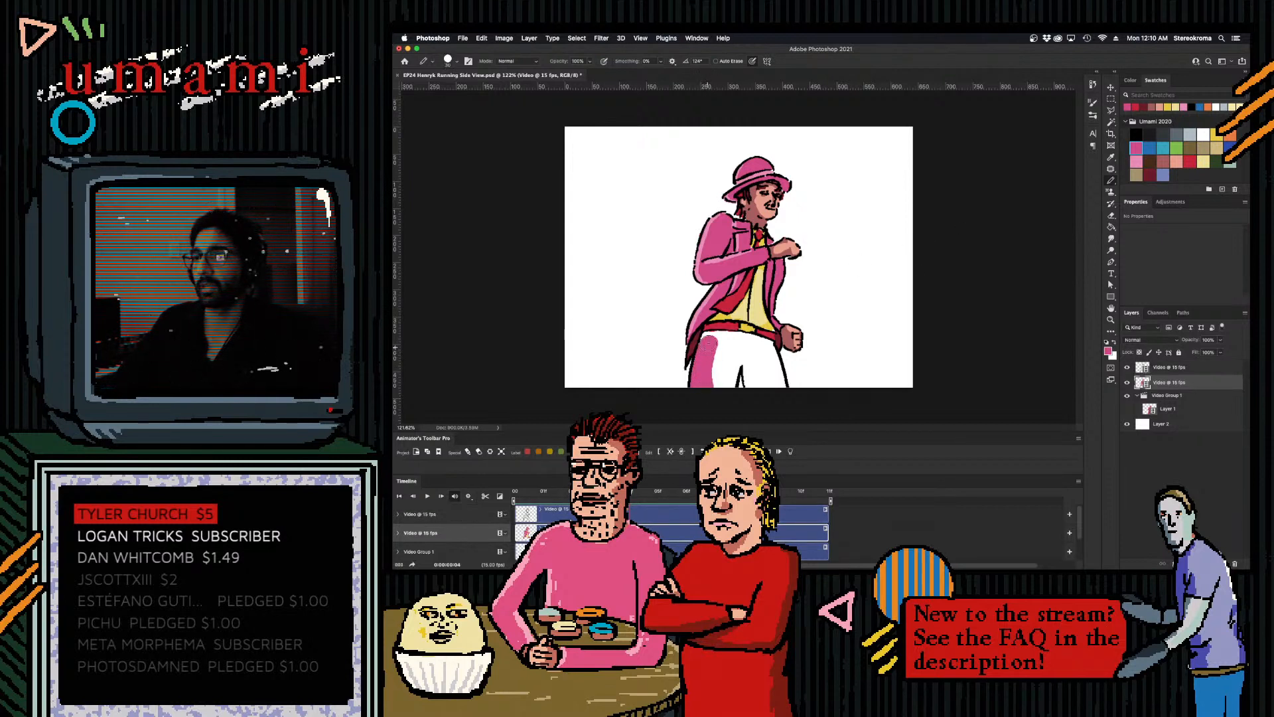
mouse_move(708, 340)
left_mouse_down()
mouse_move(722, 379)
mouse_move(729, 361)
mouse_move(726, 382)
mouse_move(750, 356)
mouse_move(753, 378)
mouse_move(783, 389)
left_mouse_up()
key("g")
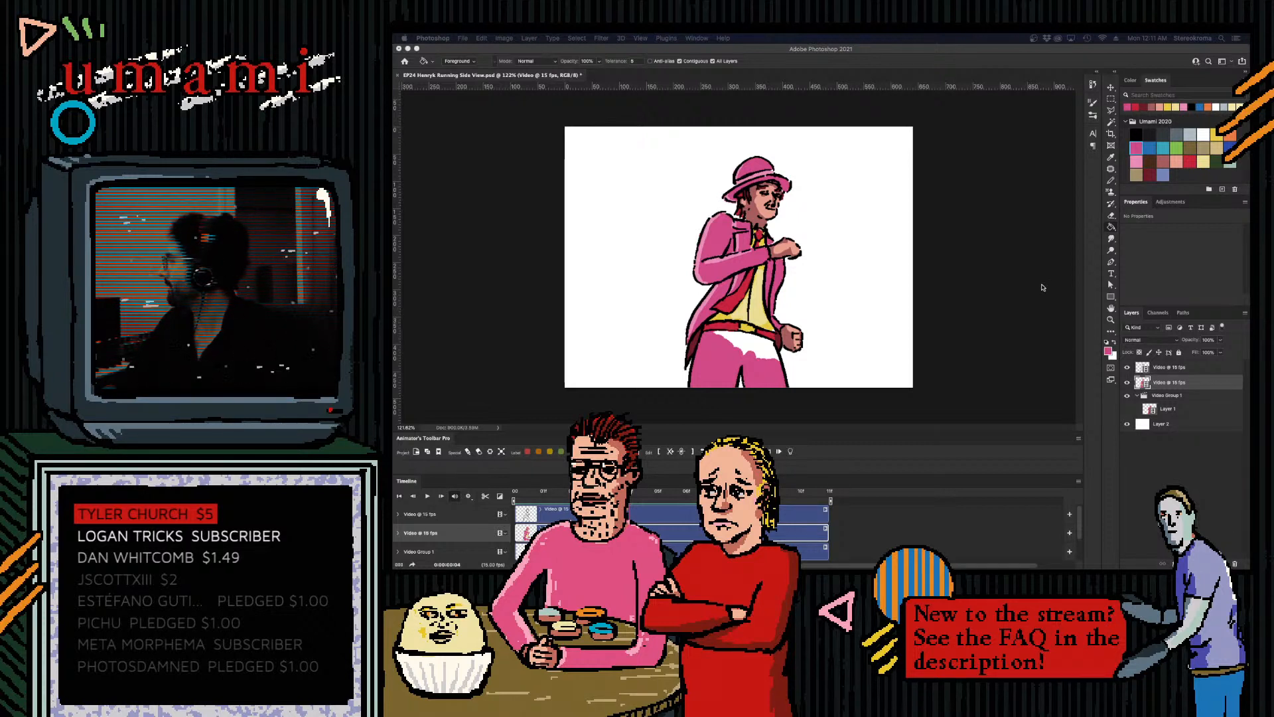
left_click(1143, 156)
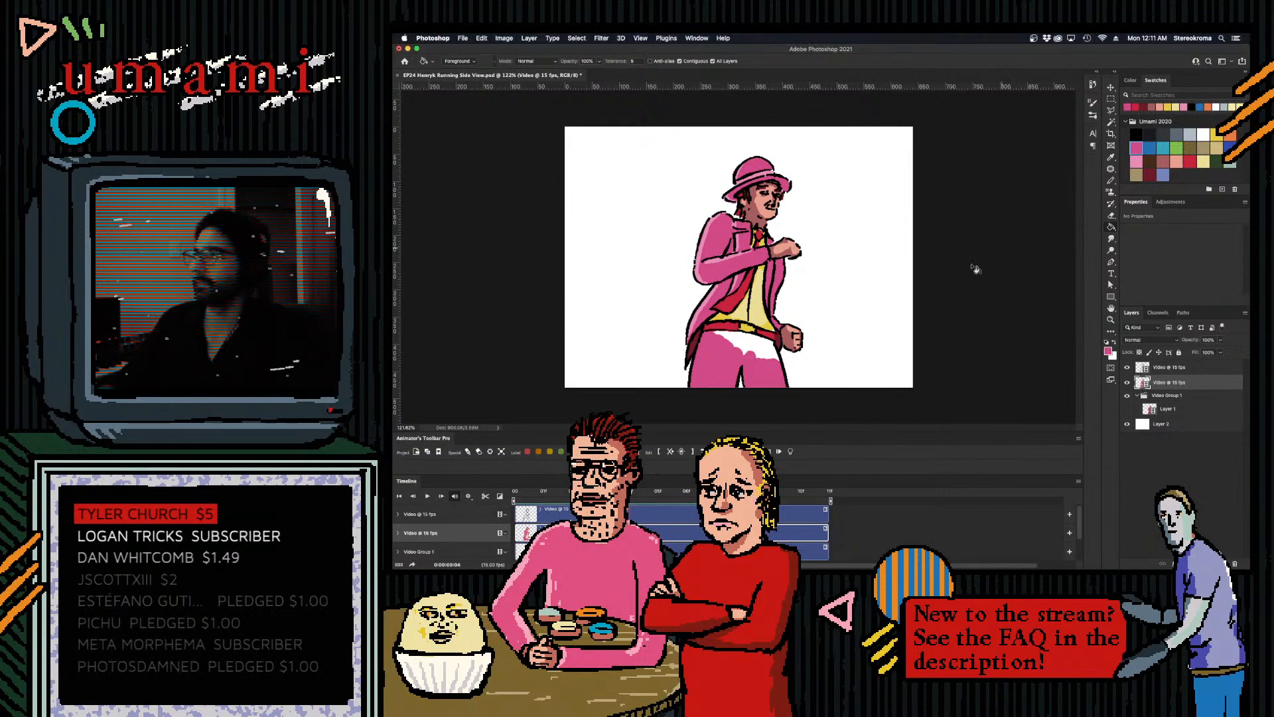
right_click(627, 531)
key("Escape")
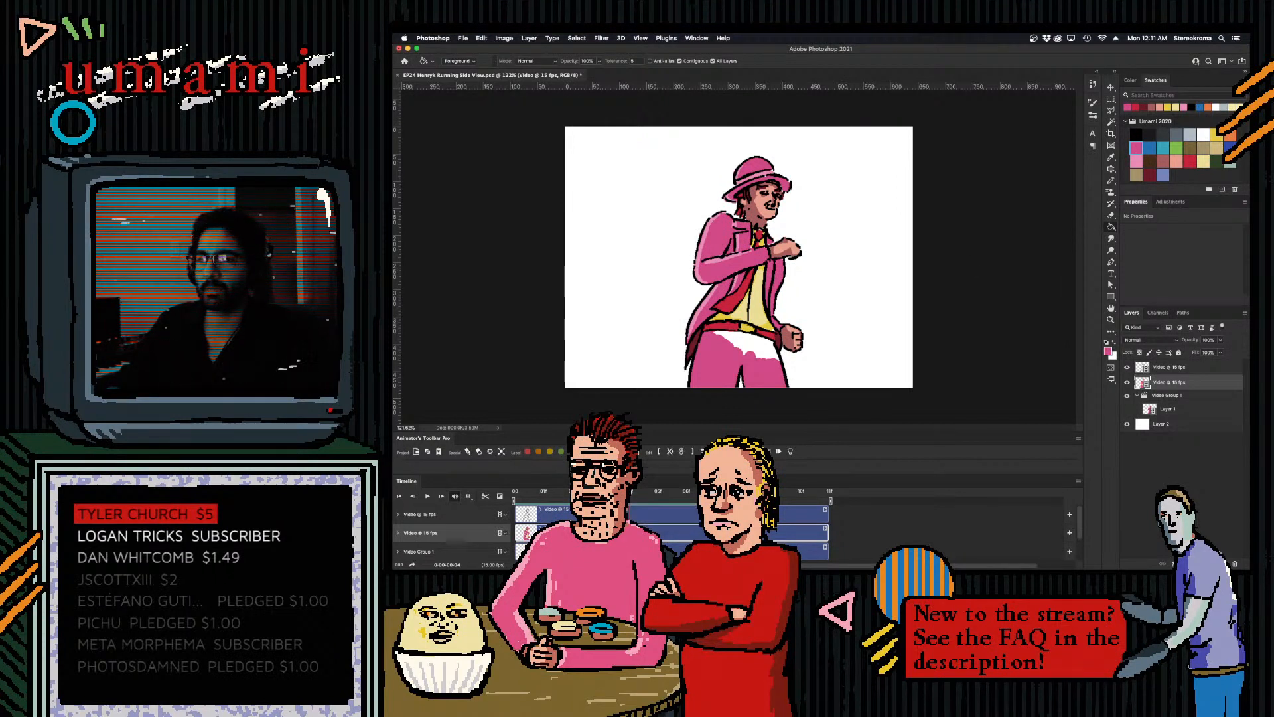
left_click(775, 344)
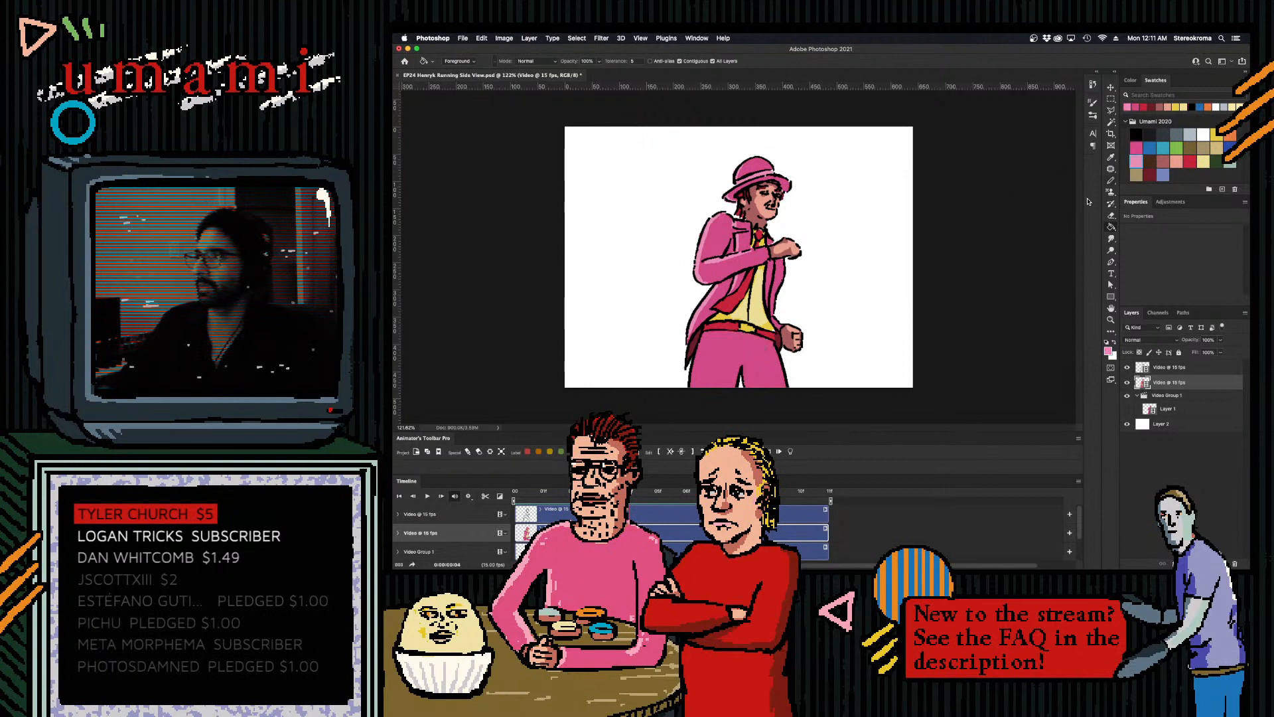
- Switch back to a small Pencil, move to the next uncoloured frame and select the colour video layer
left_click(1112, 181)
key("bracketleft")
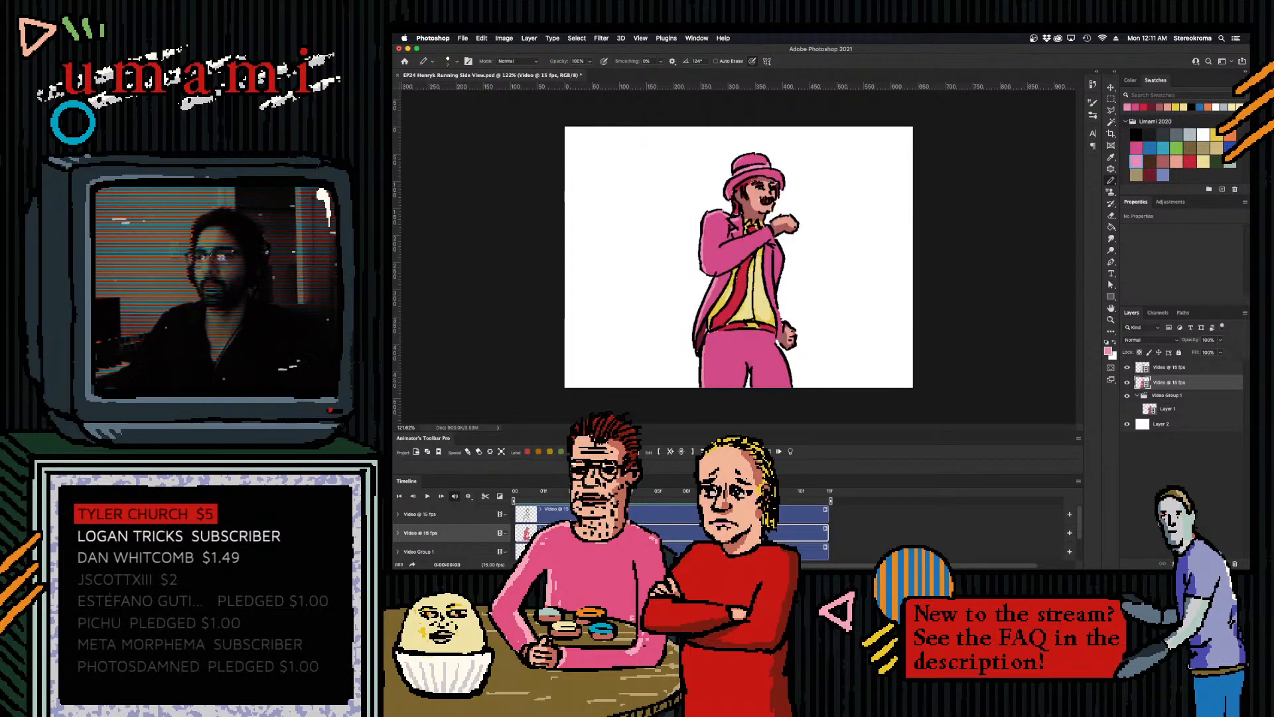
mouse_move(636, 495)
left_mouse_down()
mouse_move(657, 495)
mouse_move(553, 507)
mouse_move(646, 491)
left_mouse_up()
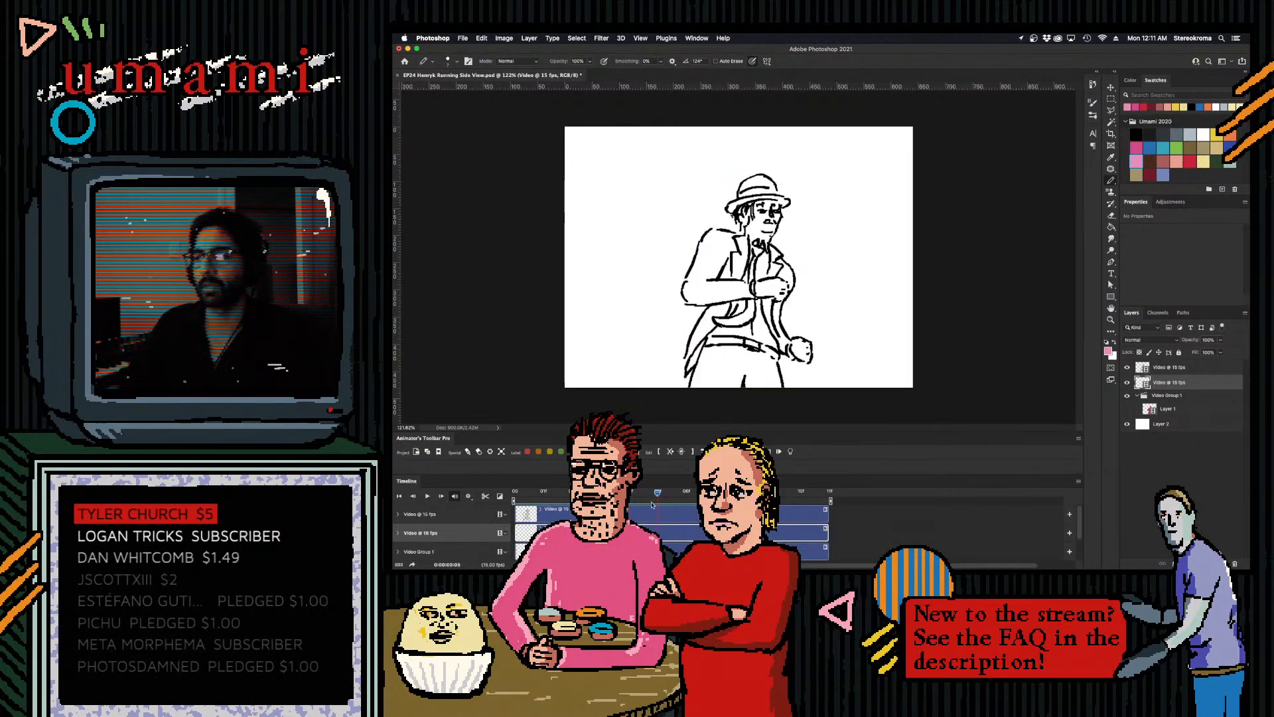
left_click(661, 509)
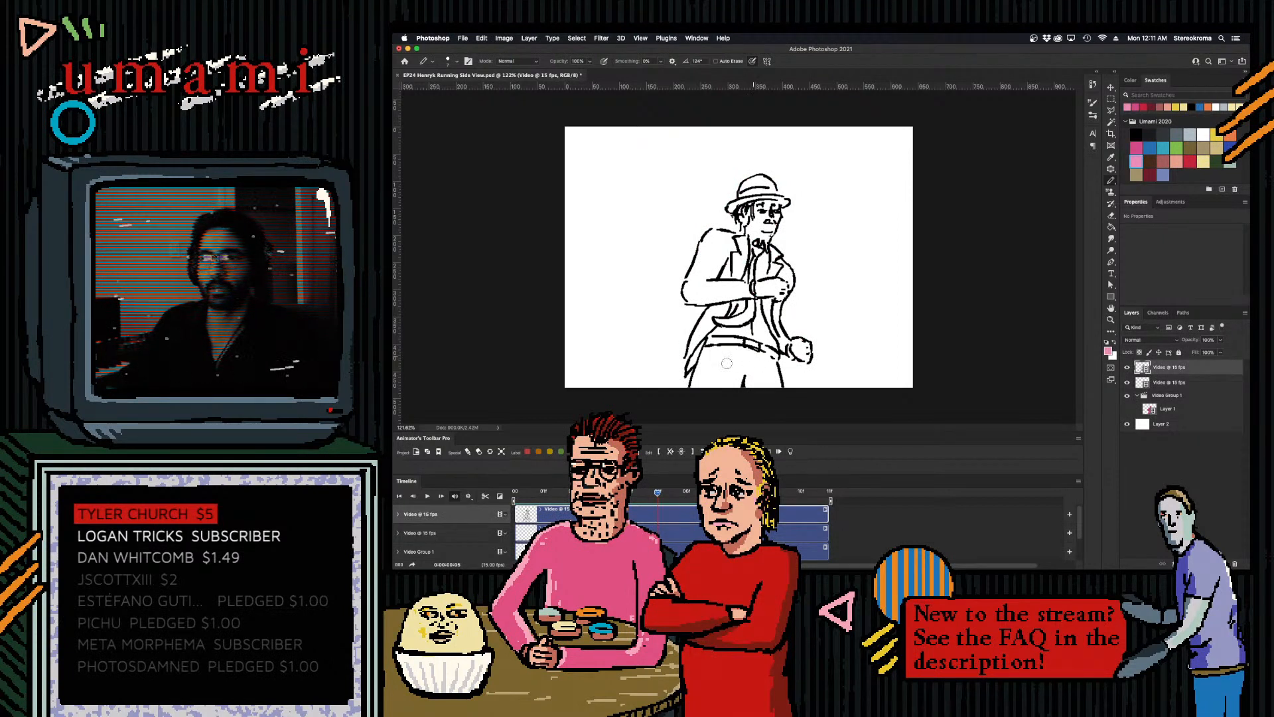
left_click(669, 524)
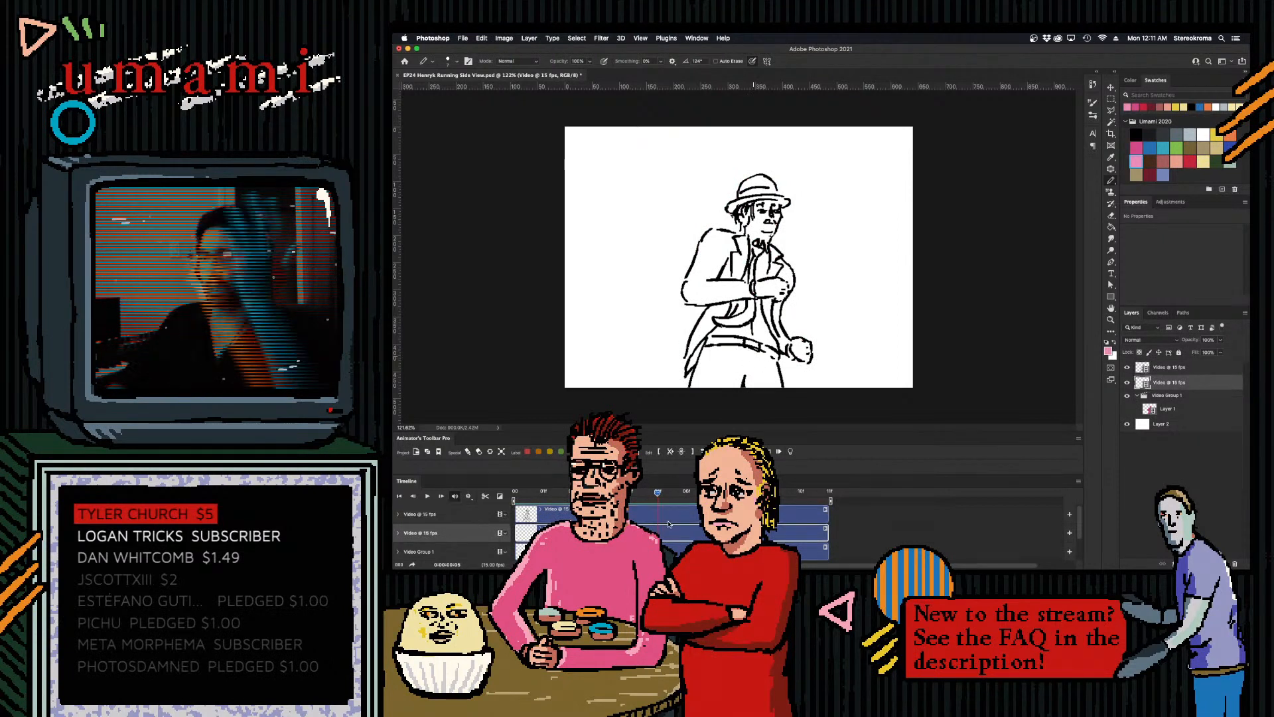
left_click(664, 550)
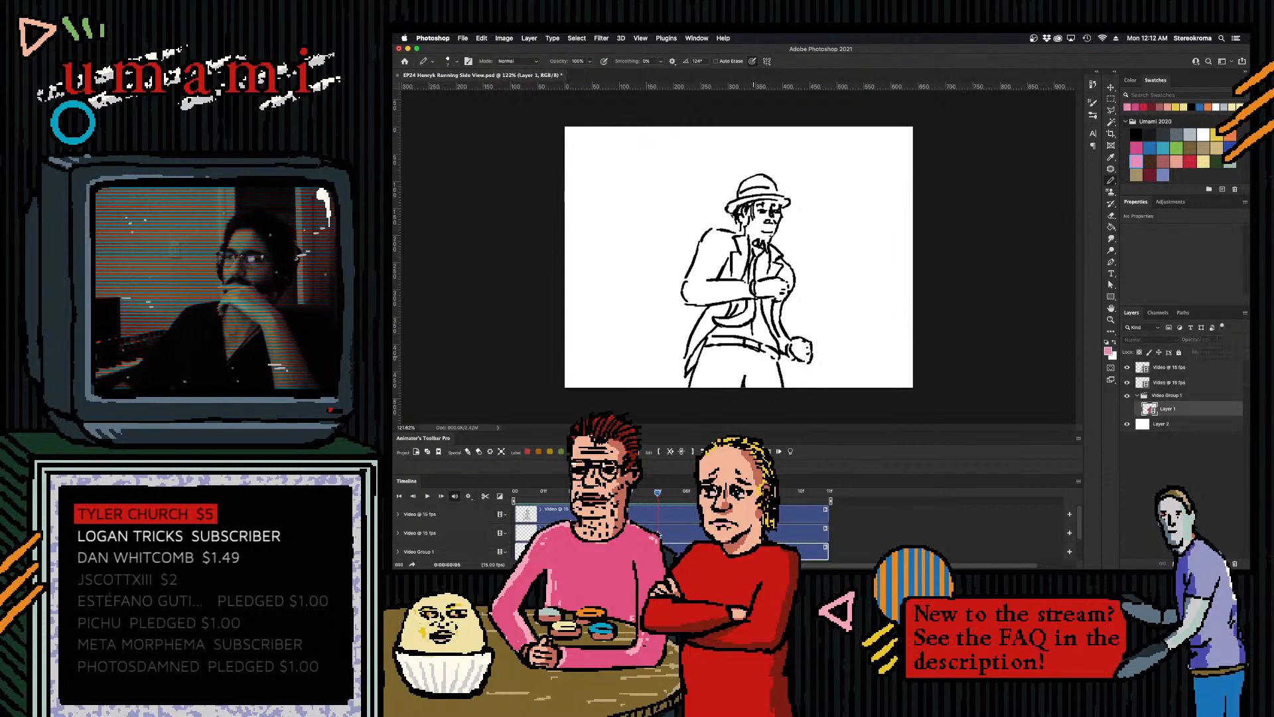
left_click(657, 525)
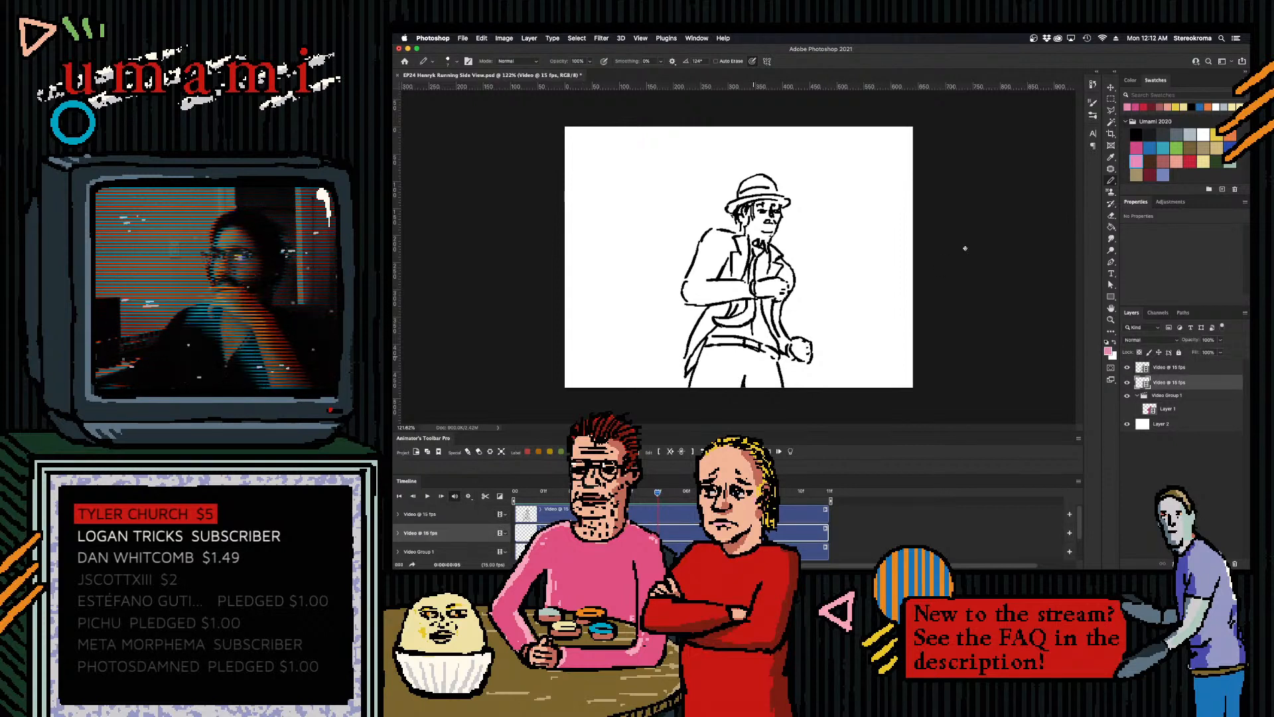
- Paint the trousers of this frame pink with an enlarged pencil
left_click(1136, 148)
key("]")
key("]")
key("]")
key("]")
key("]")
key("]")
key("]")
key("]")
mouse_move(711, 361)
left_mouse_down()
mouse_move(701, 393)
mouse_move(711, 354)
mouse_move(761, 358)
mouse_move(776, 396)
mouse_move(770, 365)
mouse_move(772, 386)
mouse_move(756, 372)
mouse_move(765, 394)
mouse_move(714, 373)
left_mouse_up()
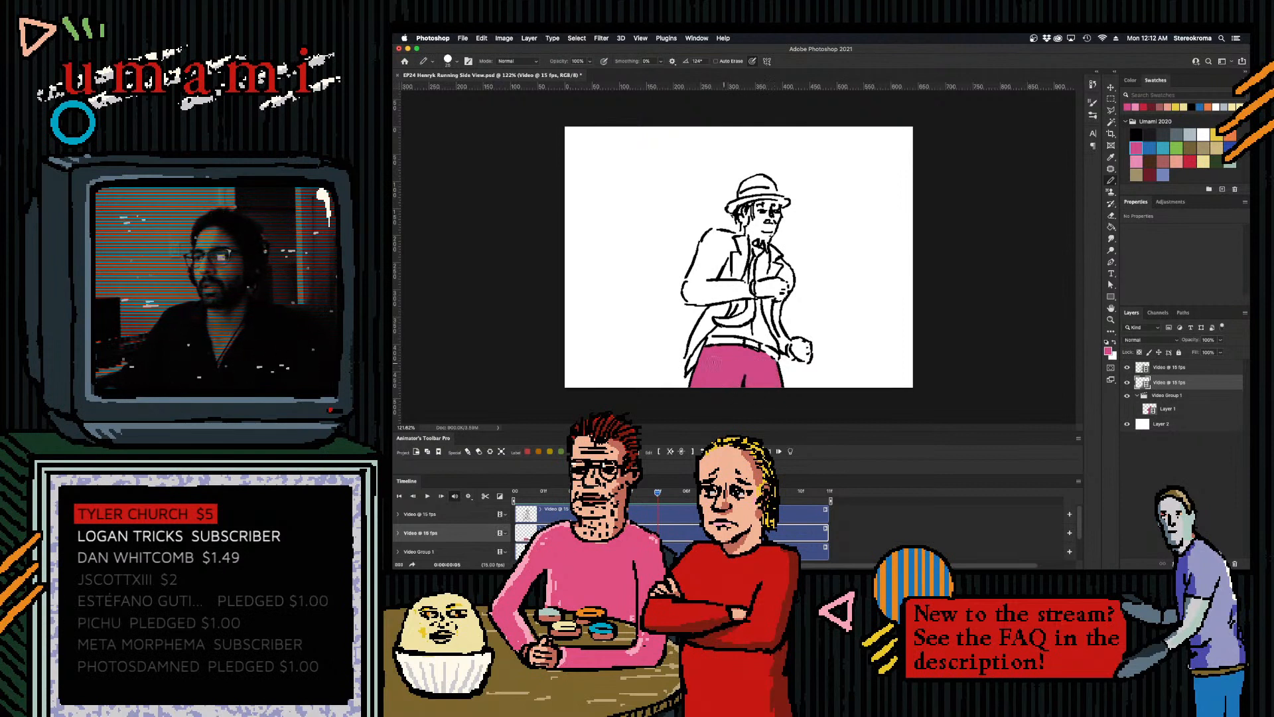
- Start the jacket's near shoulder in pink, reducing the pencil to follow the upper sleeve's edges
mouse_move(703, 255)
left_mouse_down()
mouse_move(730, 239)
mouse_move(709, 233)
mouse_move(701, 263)
mouse_move(726, 240)
left_mouse_up()
key("super+z")
key("[")
key("[")
key("[")
key("[")
key("[")
key("[")
key("[")
key("[")
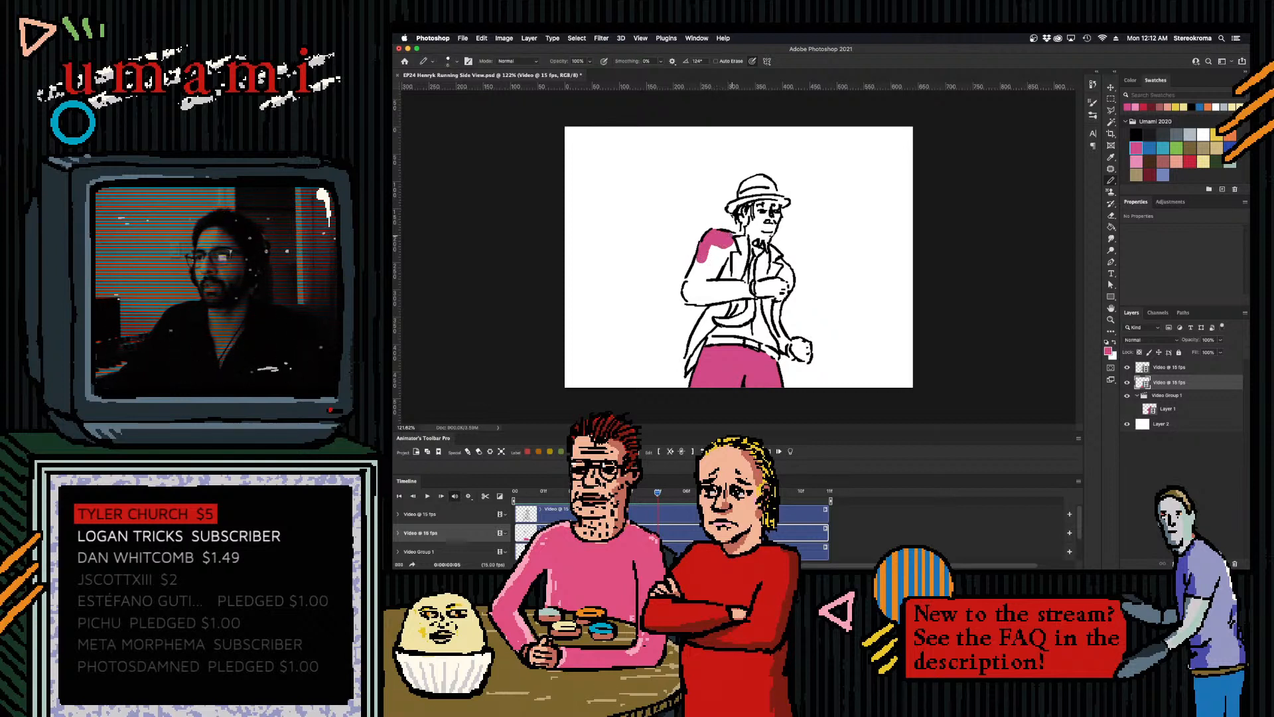
left_click_drag(721, 258, 728, 274)
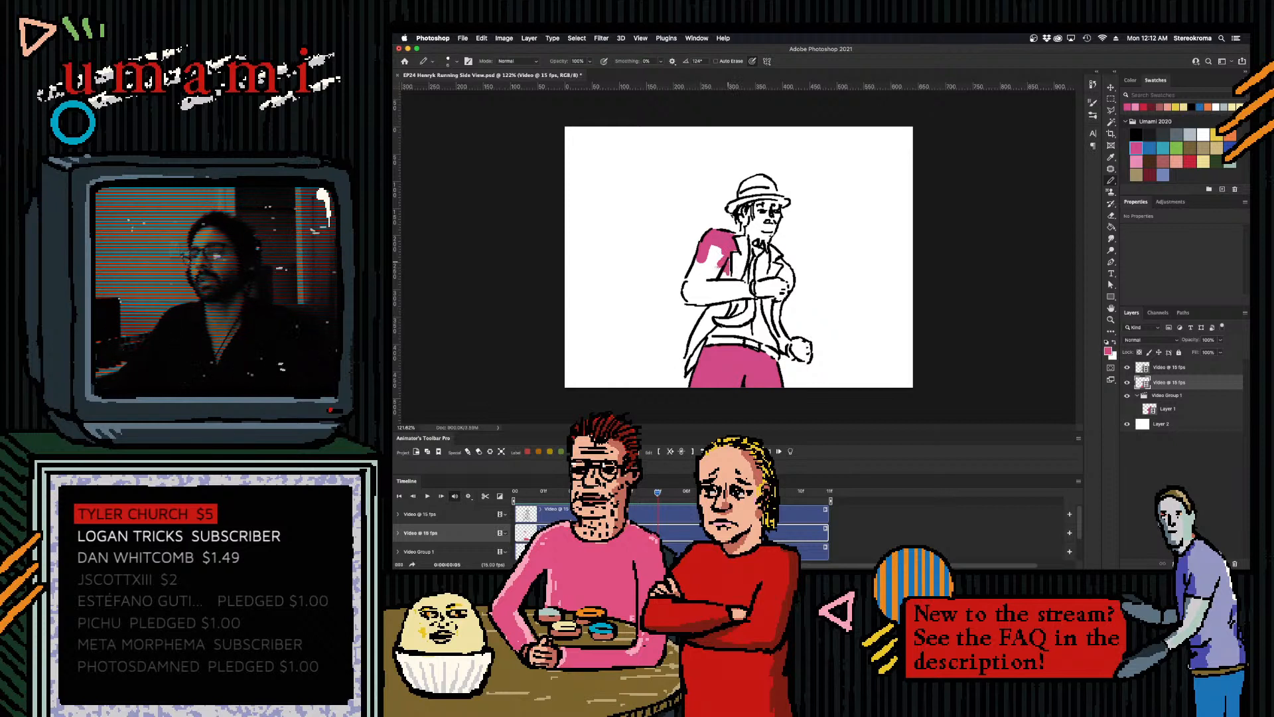
left_click_drag(718, 258, 705, 260)
- Fill the rest of the near sleeve in pink down to the cuff with a larger pencil
key("]")
key("]")
key("]")
key("]")
key("]")
key("]")
key("]")
key("]")
mouse_move(713, 252)
left_mouse_down()
mouse_move(714, 273)
mouse_move(689, 296)
mouse_move(748, 290)
left_mouse_up()
key("bracketleft")
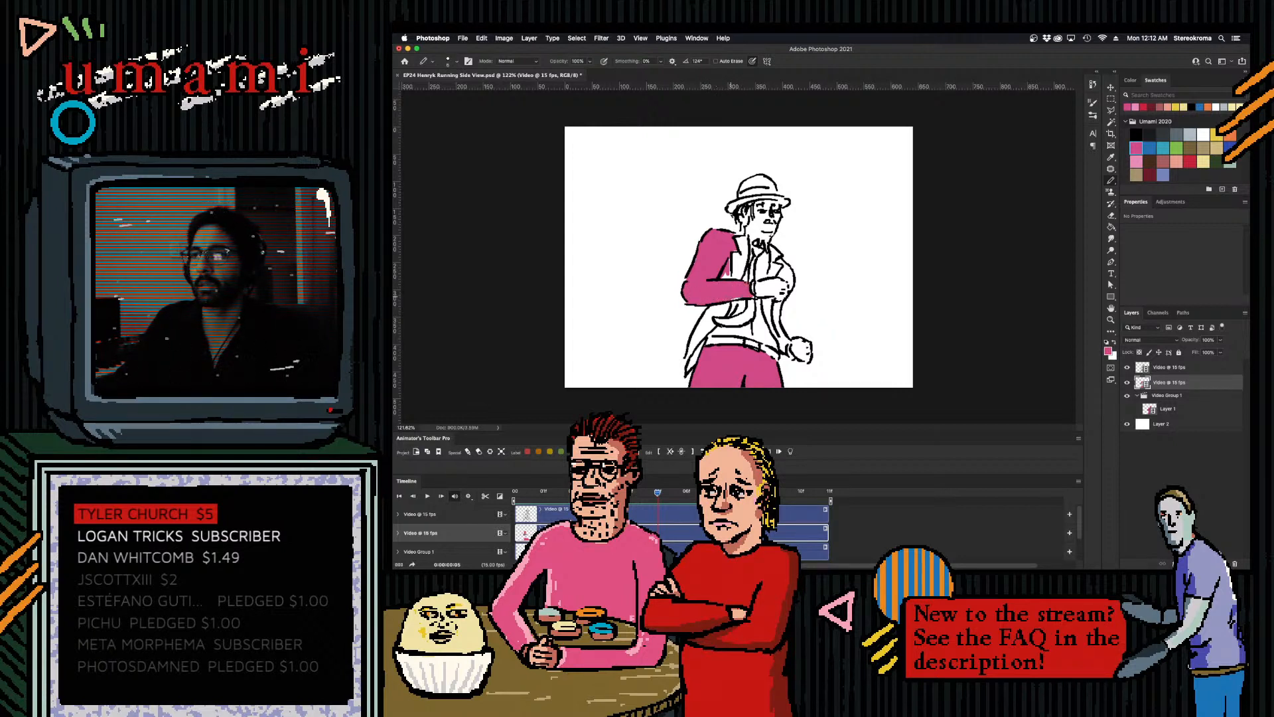
- Paint the jacket's lapel and chest area and the far shoulder and sleeve in pink
key("bracketright")
key("bracketright")
key("bracketright")
key("bracketright")
left_click_drag(736, 243, 732, 247)
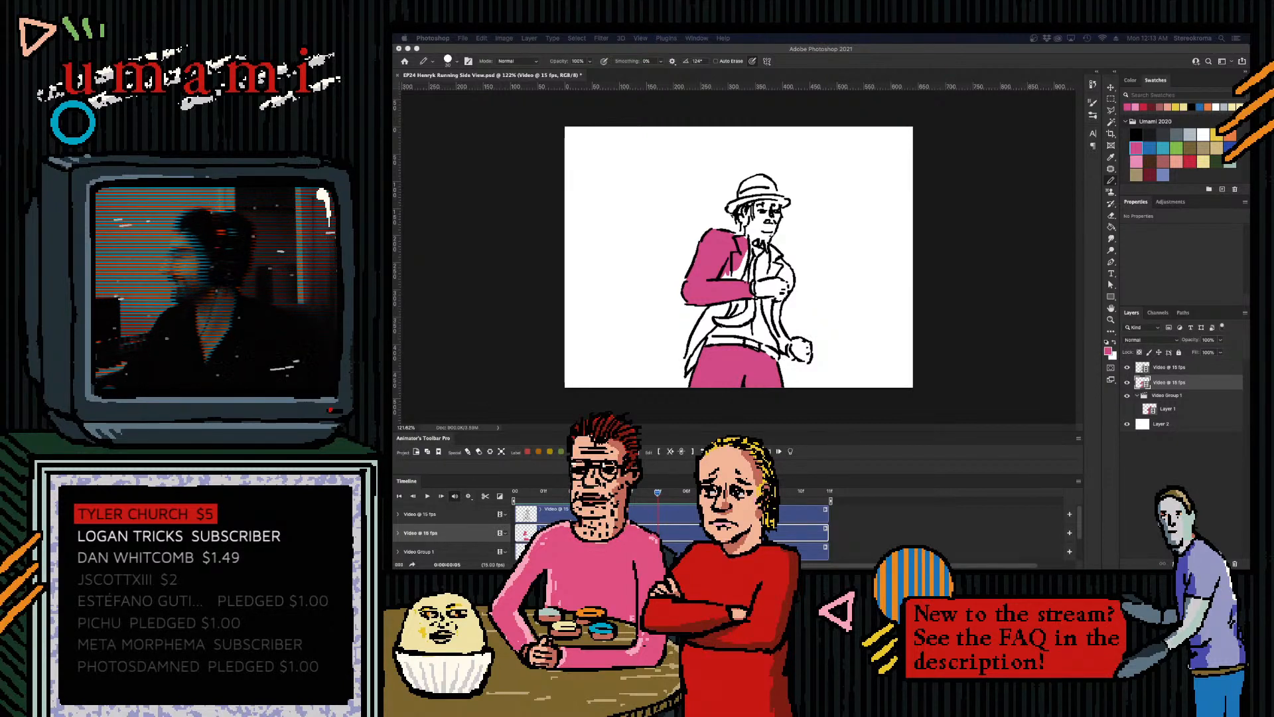
left_click(807, 239)
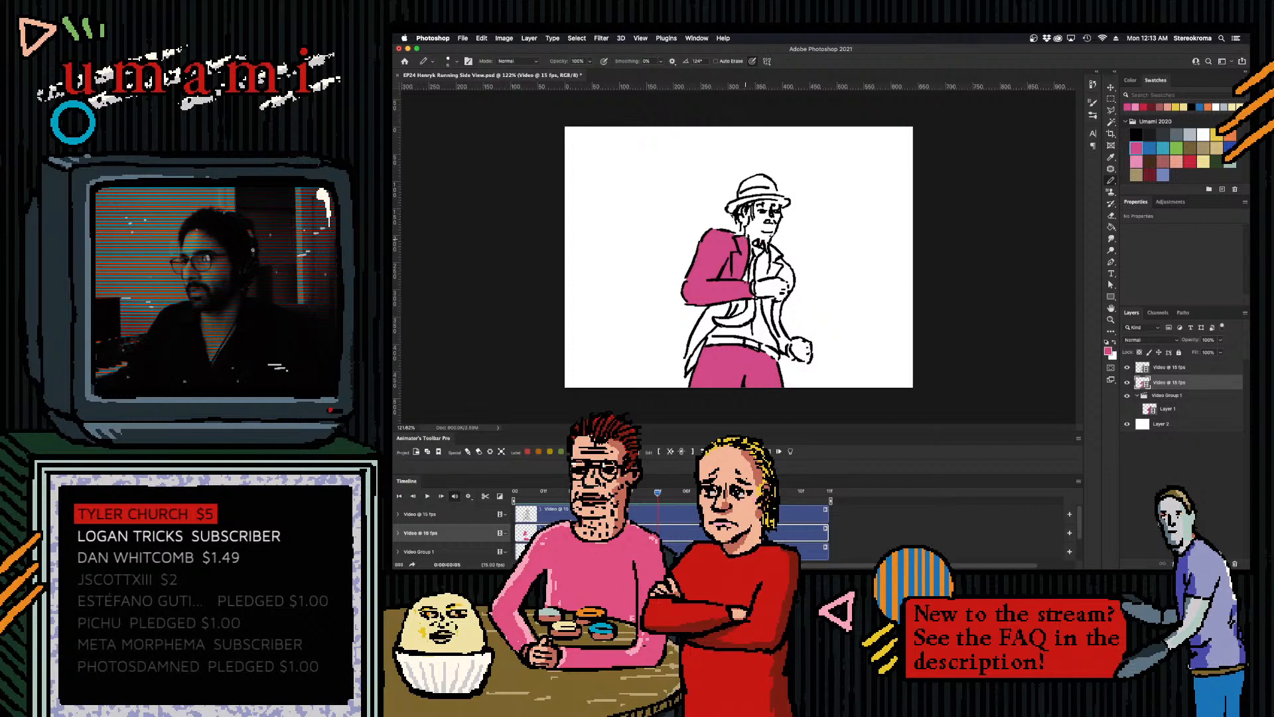
left_click_drag(772, 252, 782, 277)
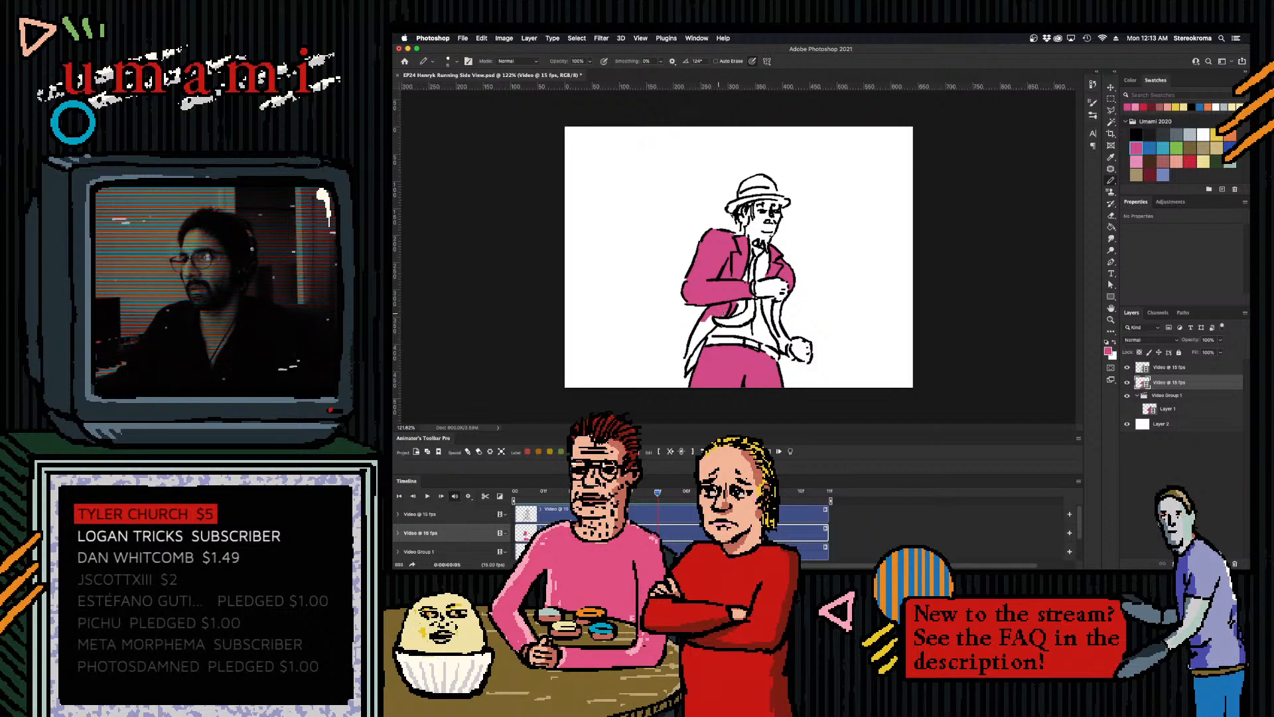
- Paint the hanging coat tail pink and shade its inner edge in dark maroon
left_click_drag(711, 325, 689, 360)
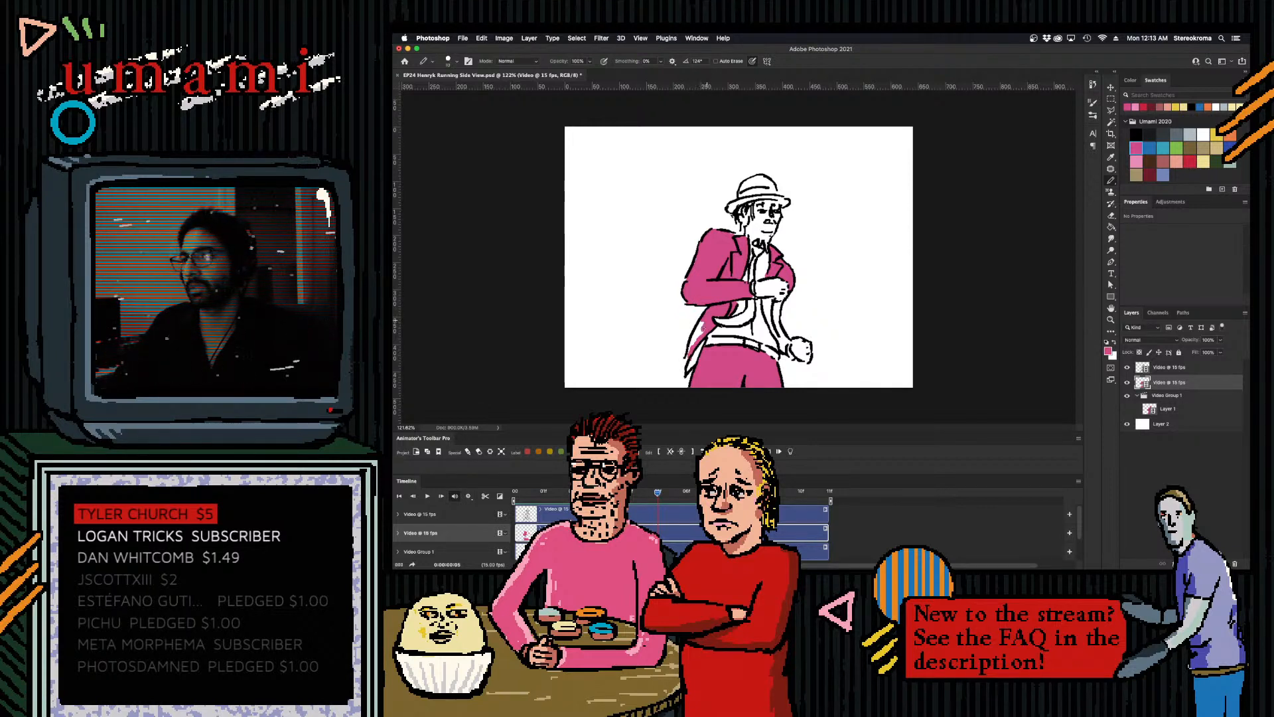
left_click_drag(705, 324, 691, 364)
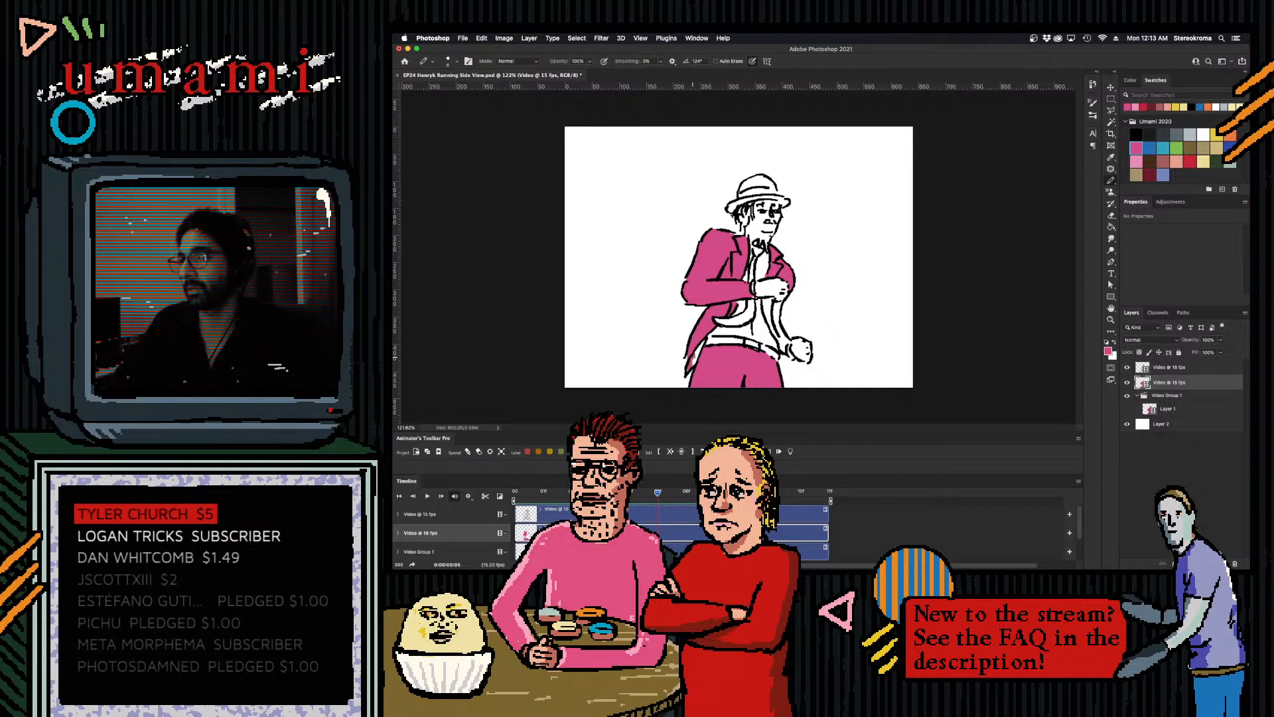
left_click(1151, 174)
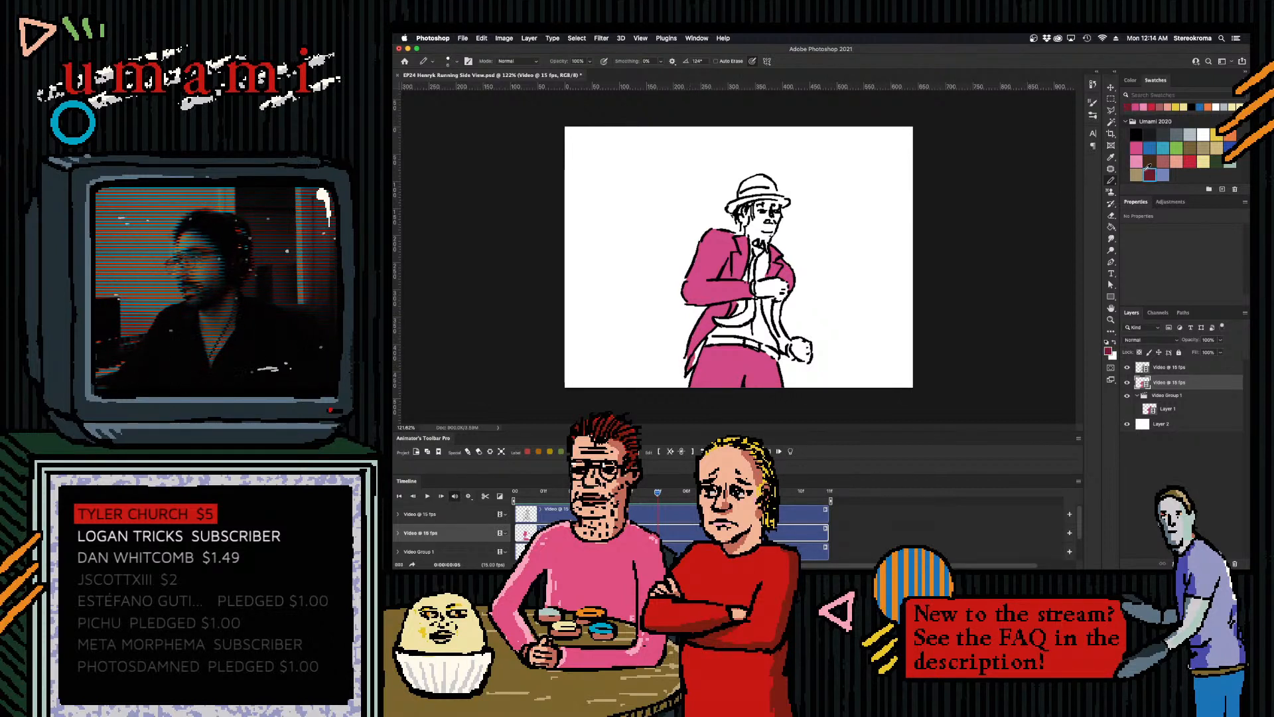
left_click_drag(694, 361, 690, 366)
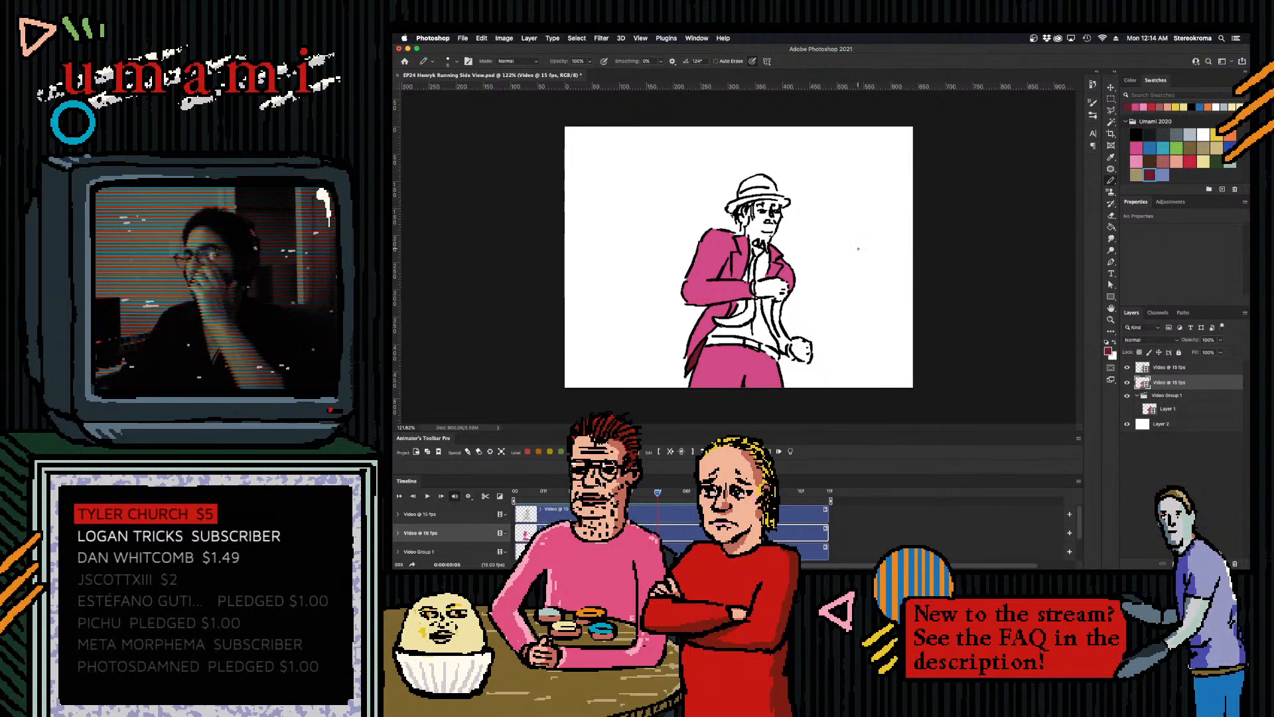
- Try light pink highlights along the near sleeve and the coat tail
left_click(1137, 162)
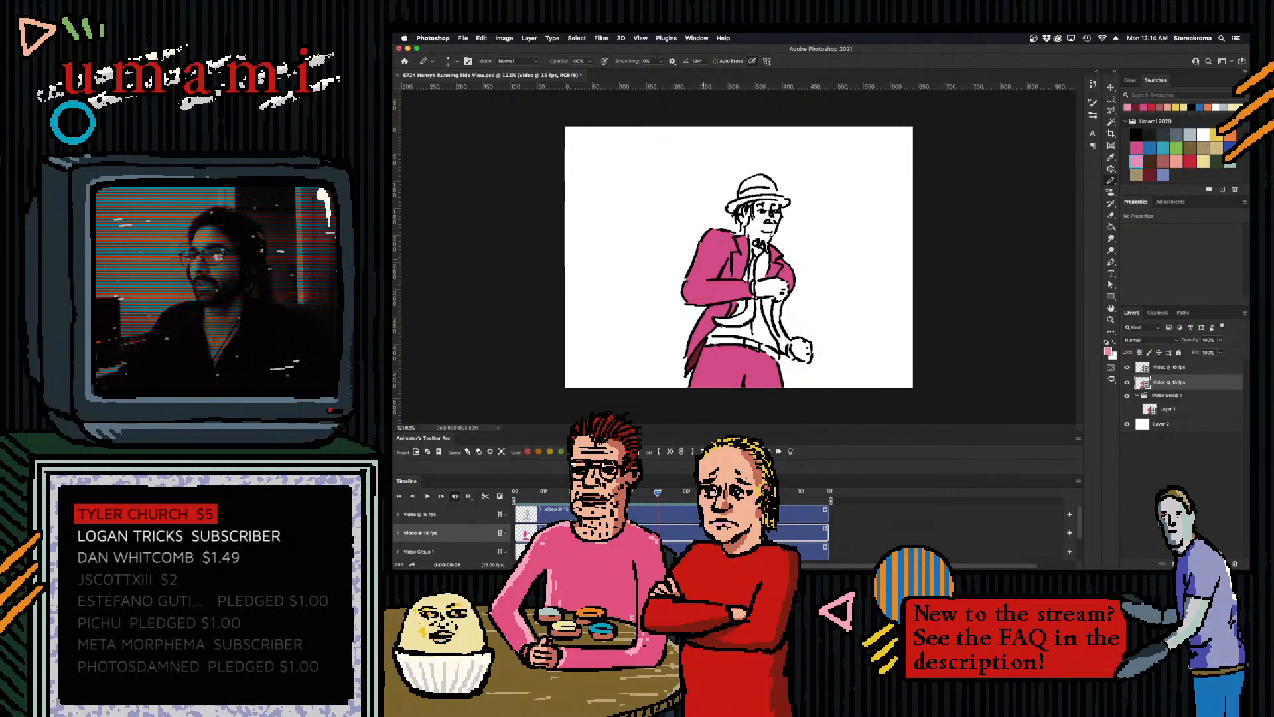
left_click_drag(702, 244, 690, 280)
key("super+z")
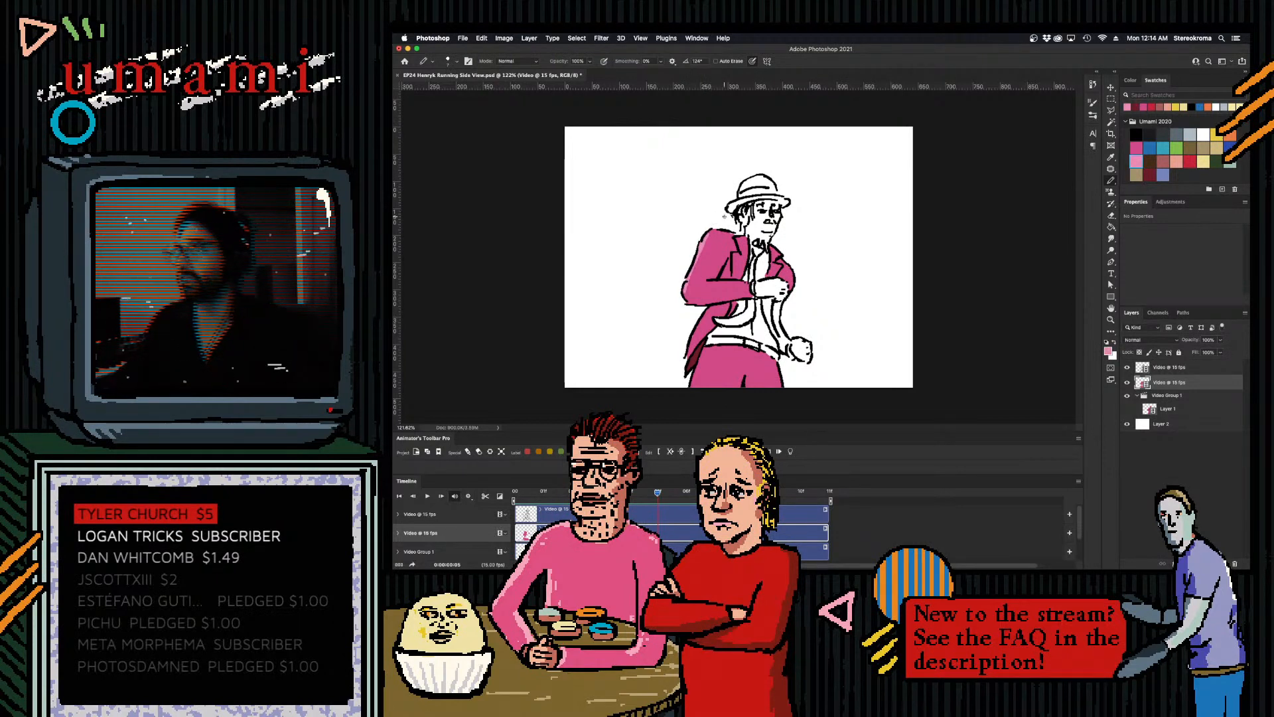
left_click_drag(692, 282, 704, 310)
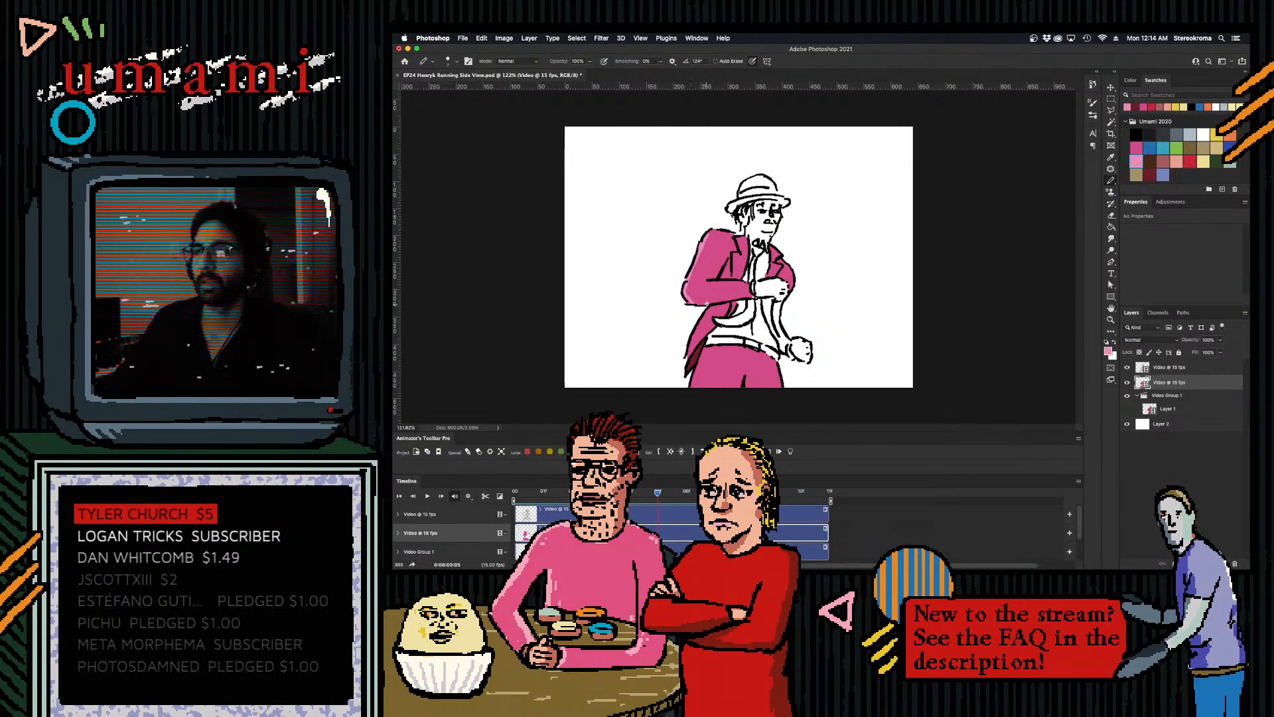
key("super+z")
key("super+z")
key("super+z")
mouse_move(691, 349)
left_mouse_down()
mouse_move(712, 306)
mouse_move(688, 359)
left_mouse_up()
key("super+z")
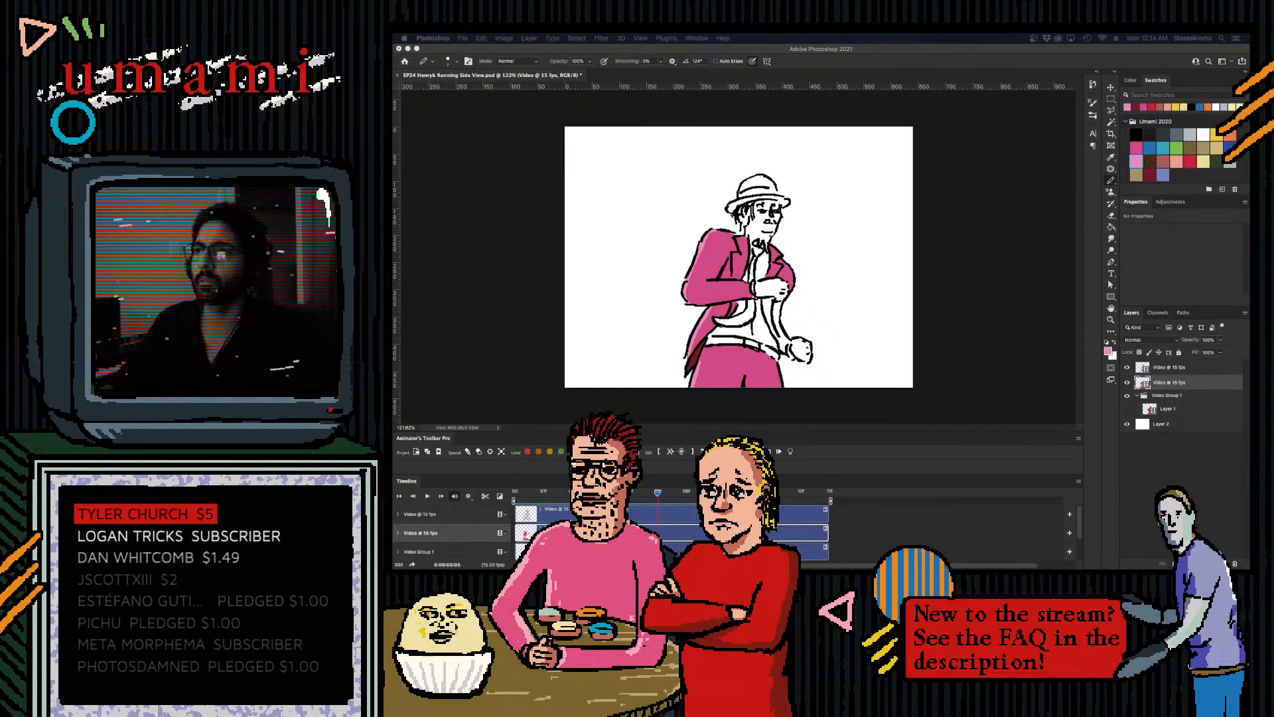
- Colour the hat's brim and crown and the jacket's far front panel in pink, leaving the hatband white
left_click(1137, 148)
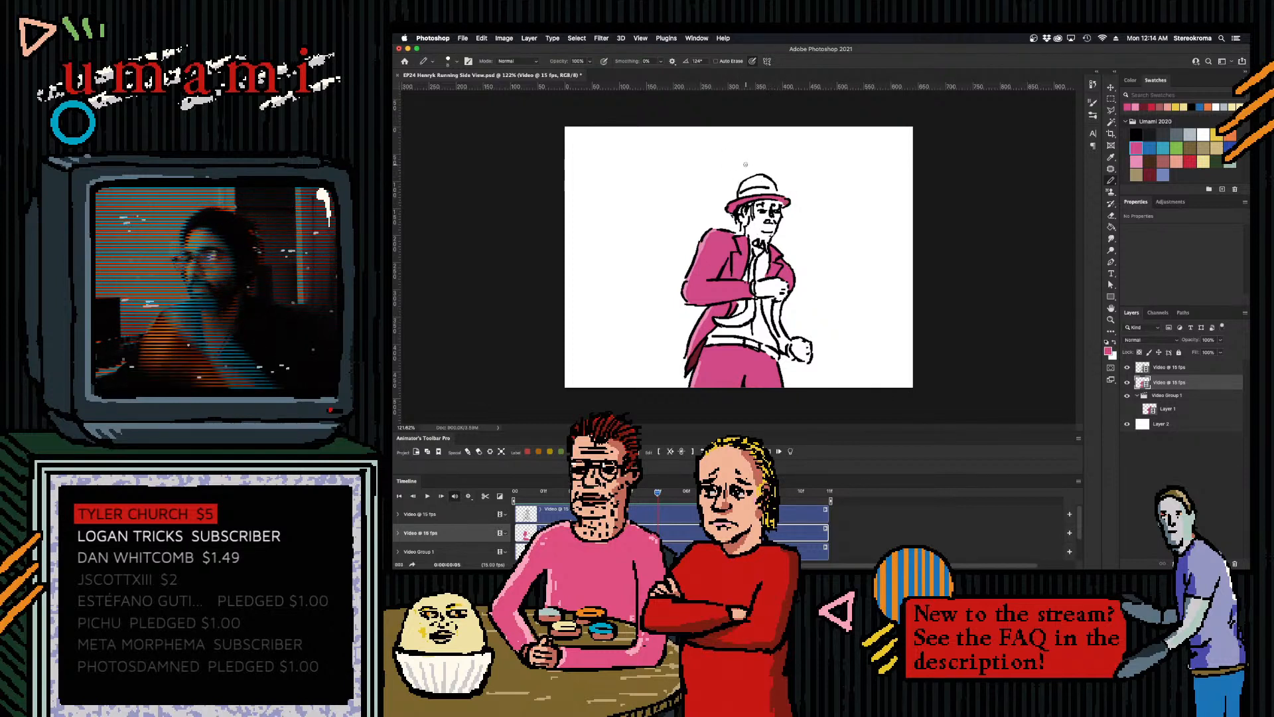
left_click_drag(742, 189, 767, 183)
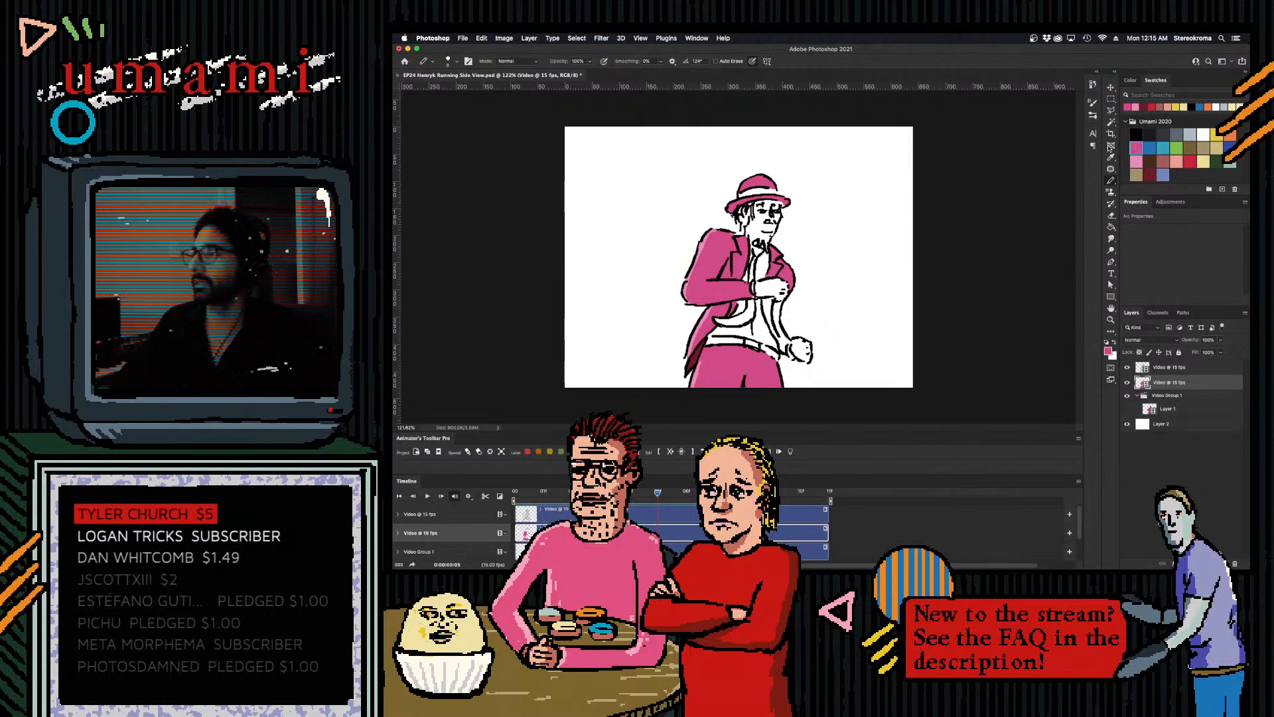
left_click_drag(765, 297, 783, 350)
left_click_drag(776, 300, 778, 331)
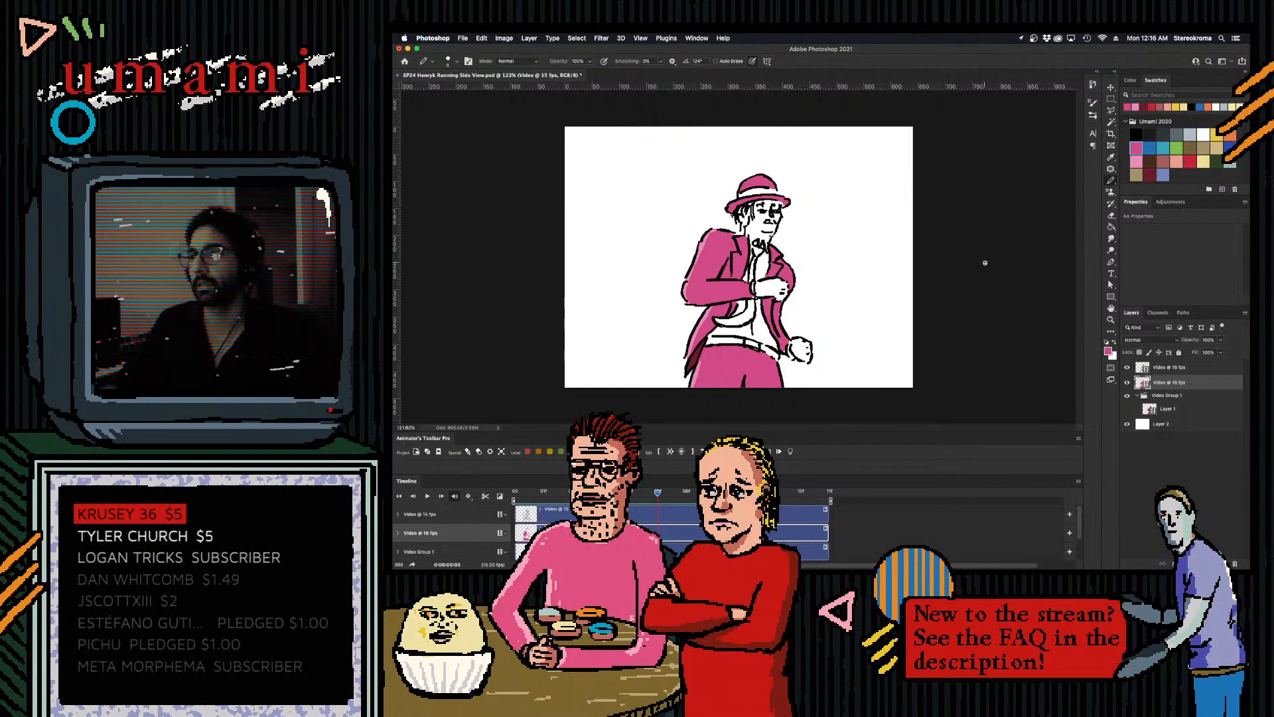
- Paint the upper part of the shirt, between the lapels above the raised hand, in yellow
left_click(1176, 158)
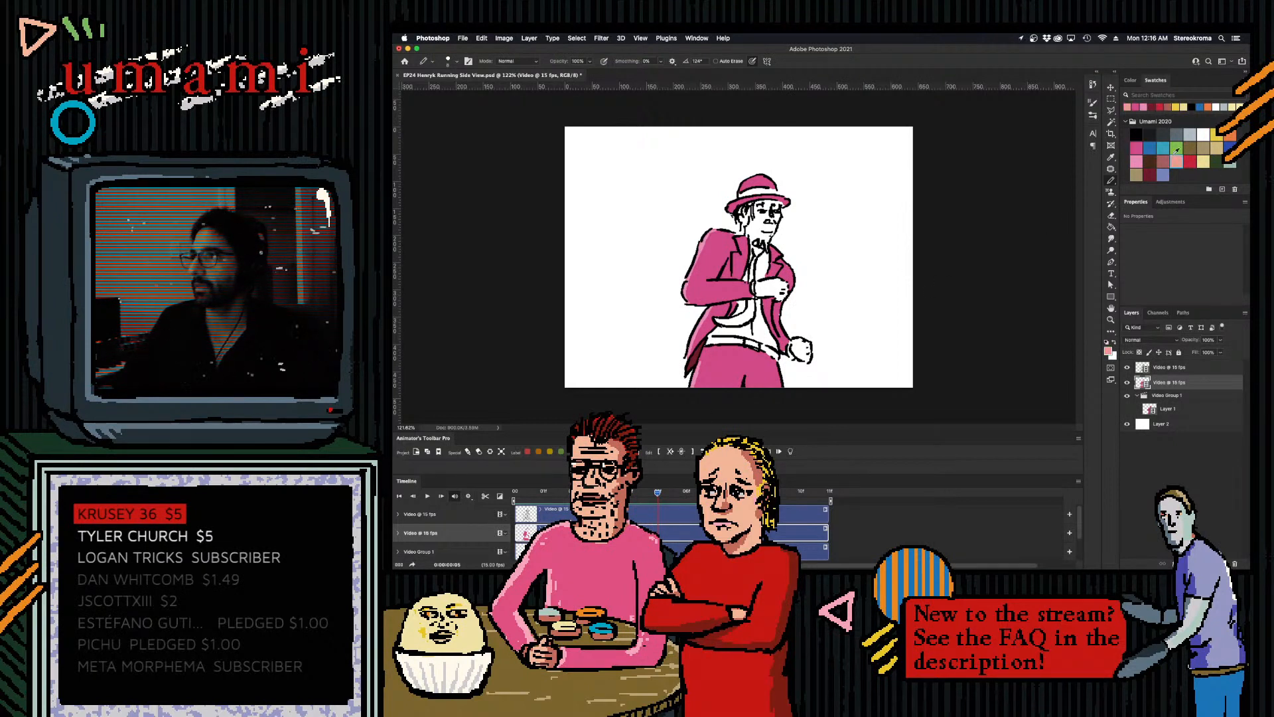
left_click(1135, 159)
left_click(1134, 149)
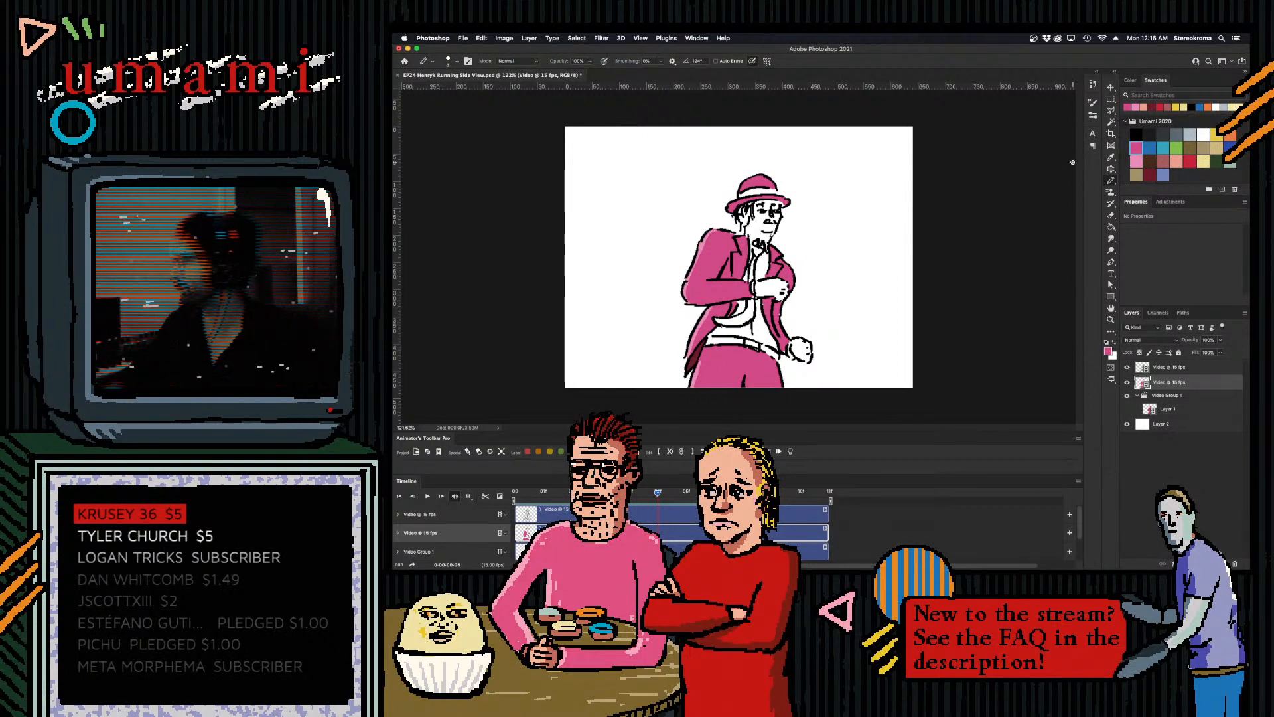
left_click(1217, 135)
left_click(763, 264)
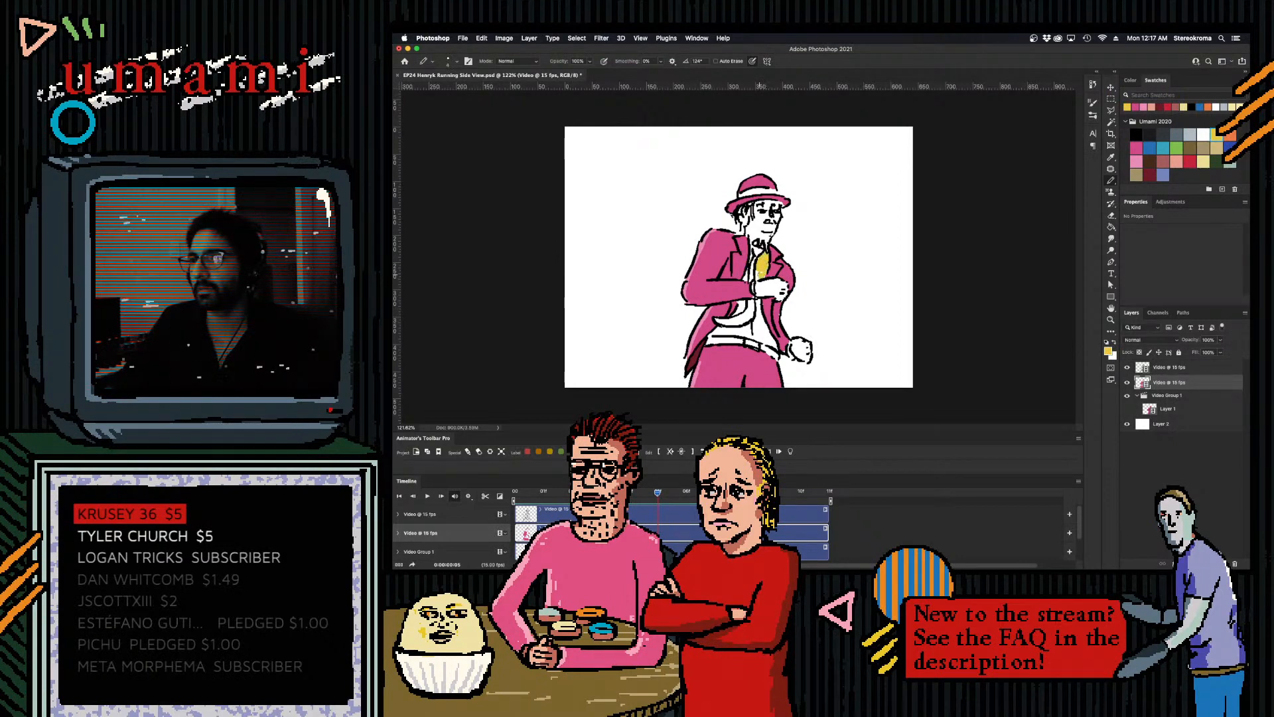
- Play the running animation from its first frame to check the colouring, and save the document
left_click_drag(658, 493, 559, 508)
key("space")
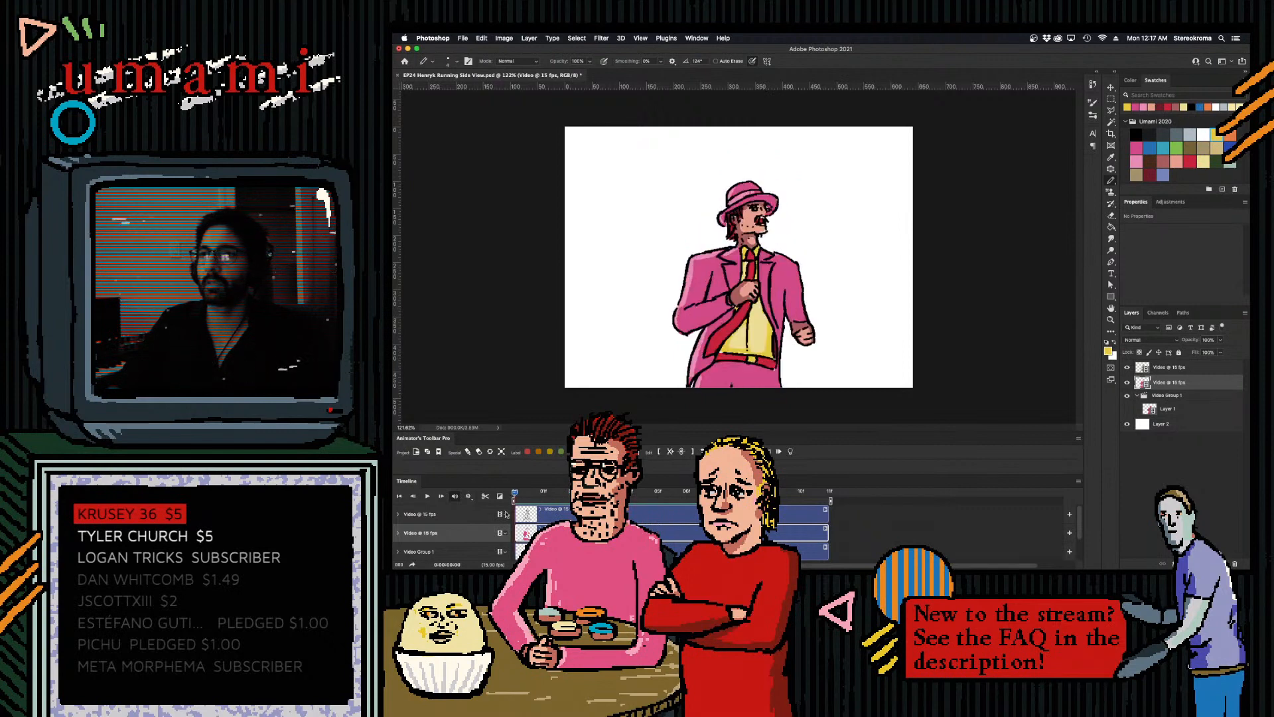
key("space")
key("super+s")
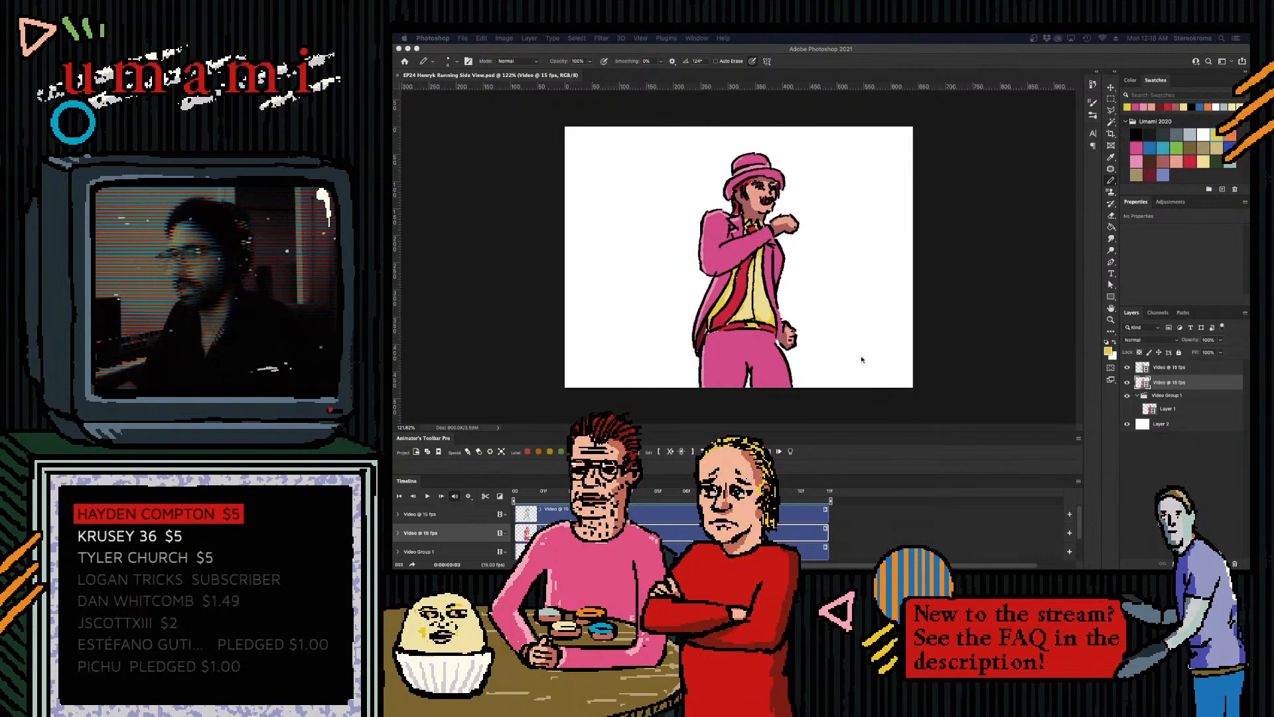
- Flip back and forth through the coloured frames up to the partly painted one, comparing poses and colours
key("super+Tab")
key("Left")
key("Right")
key("Left")
key("Left")
key("Right")
key("Right")
key("Left")
key("Right")
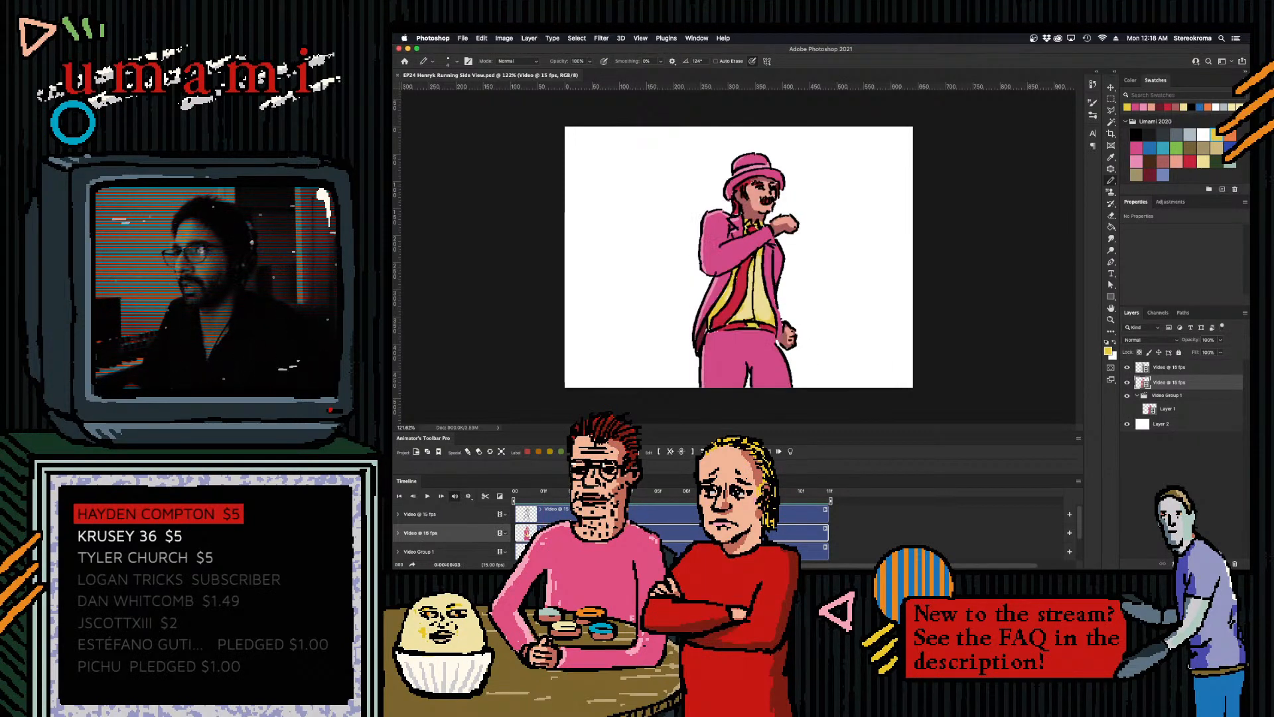
key("Right")
key("Left")
key("Right")
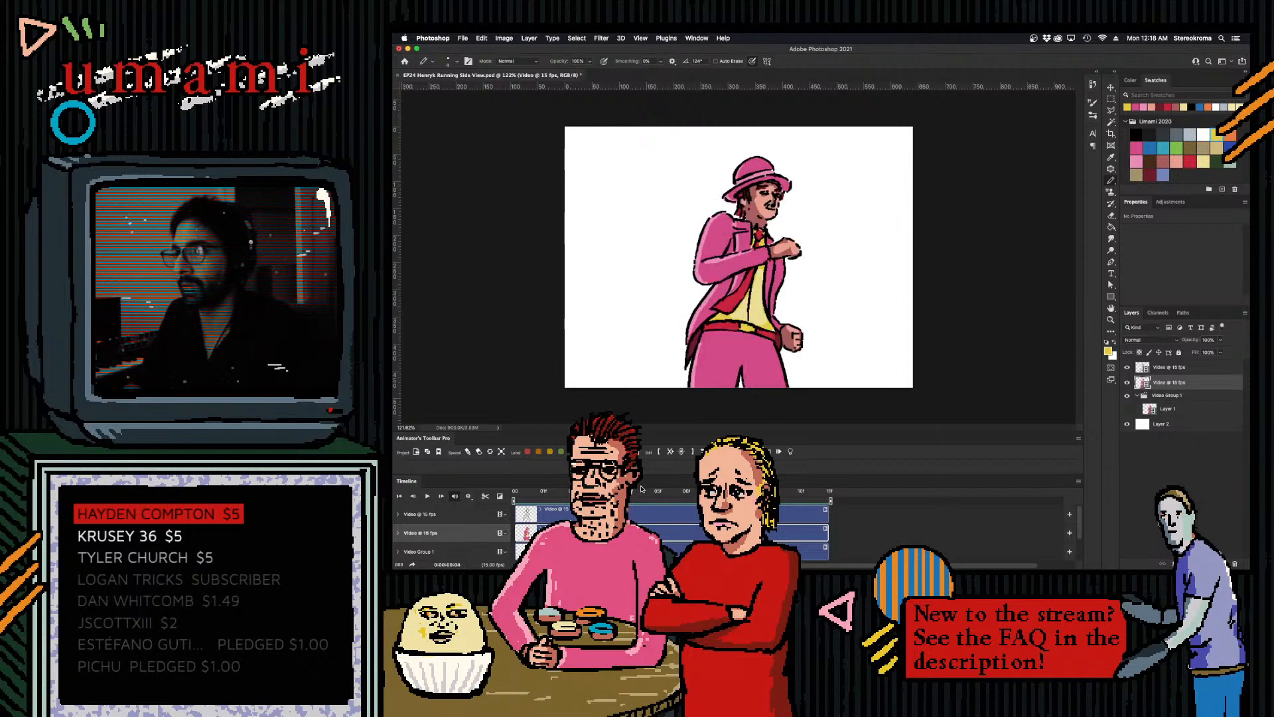
key("Right")
key("Left")
key("Right")
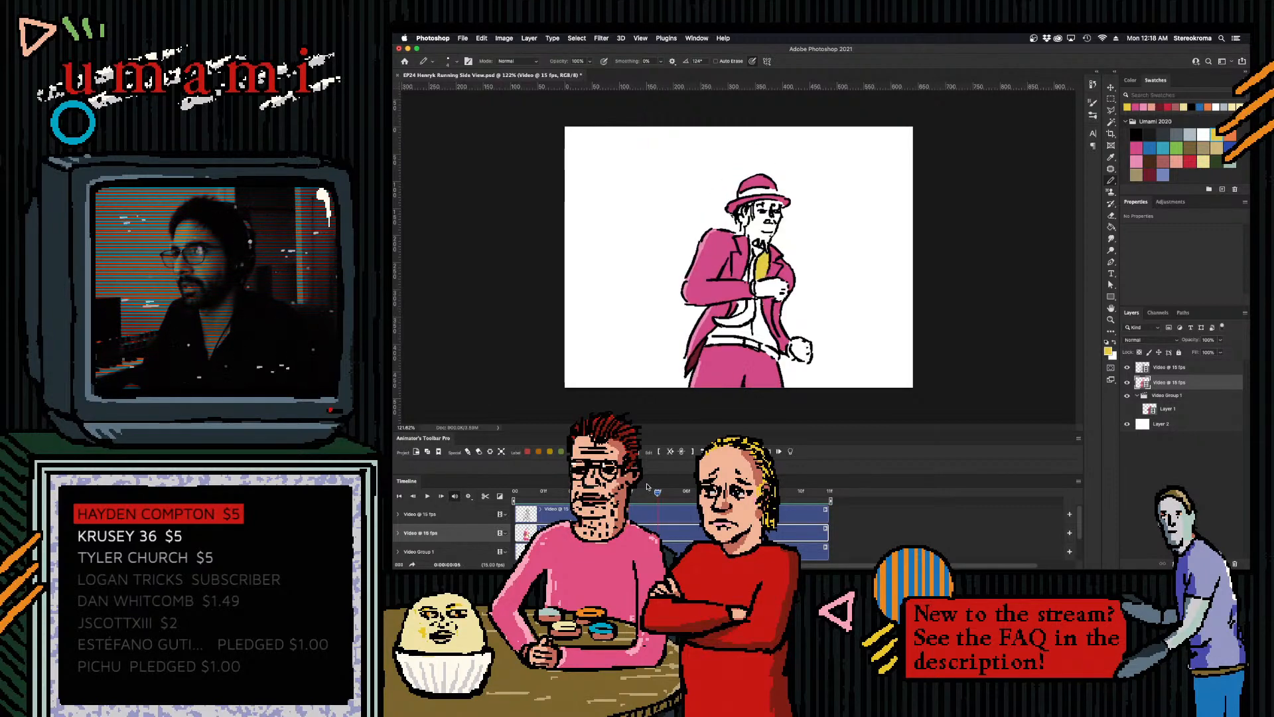
key("Left")
key("Right")
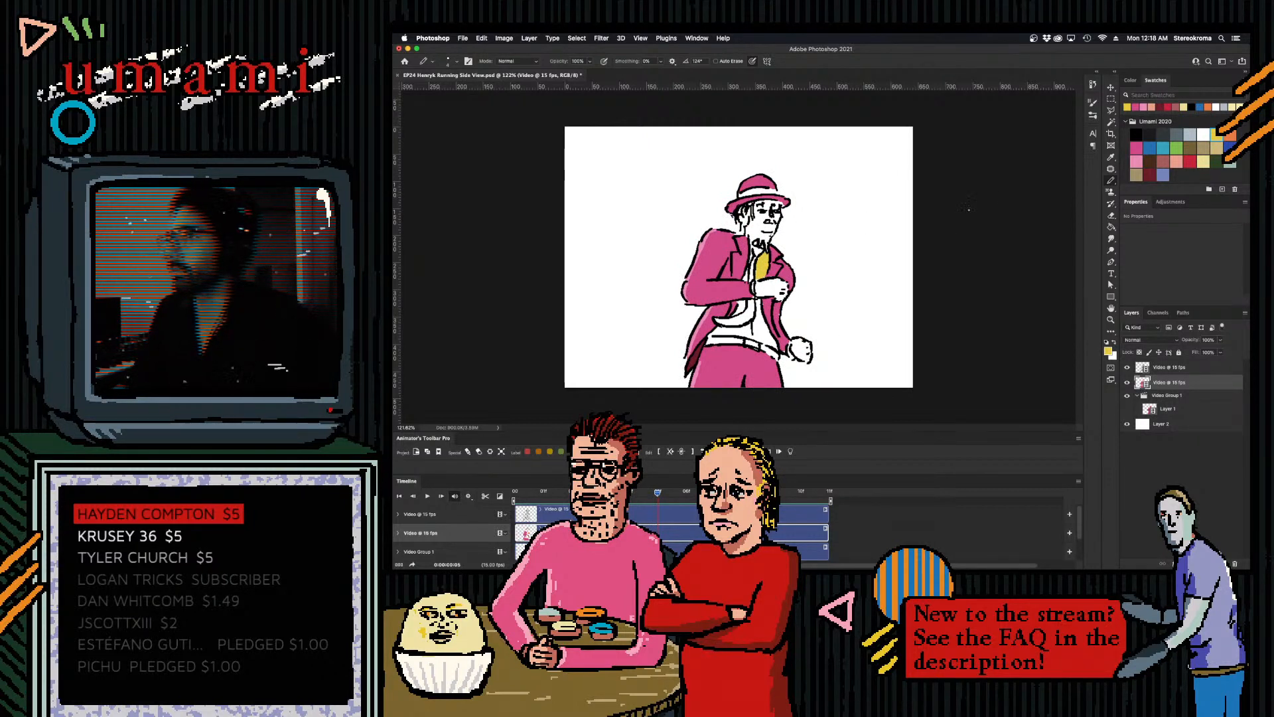
- Paint pale yellow highlights on the upper part of the shirt, above the raised fist, in the current frame
left_click(1137, 161)
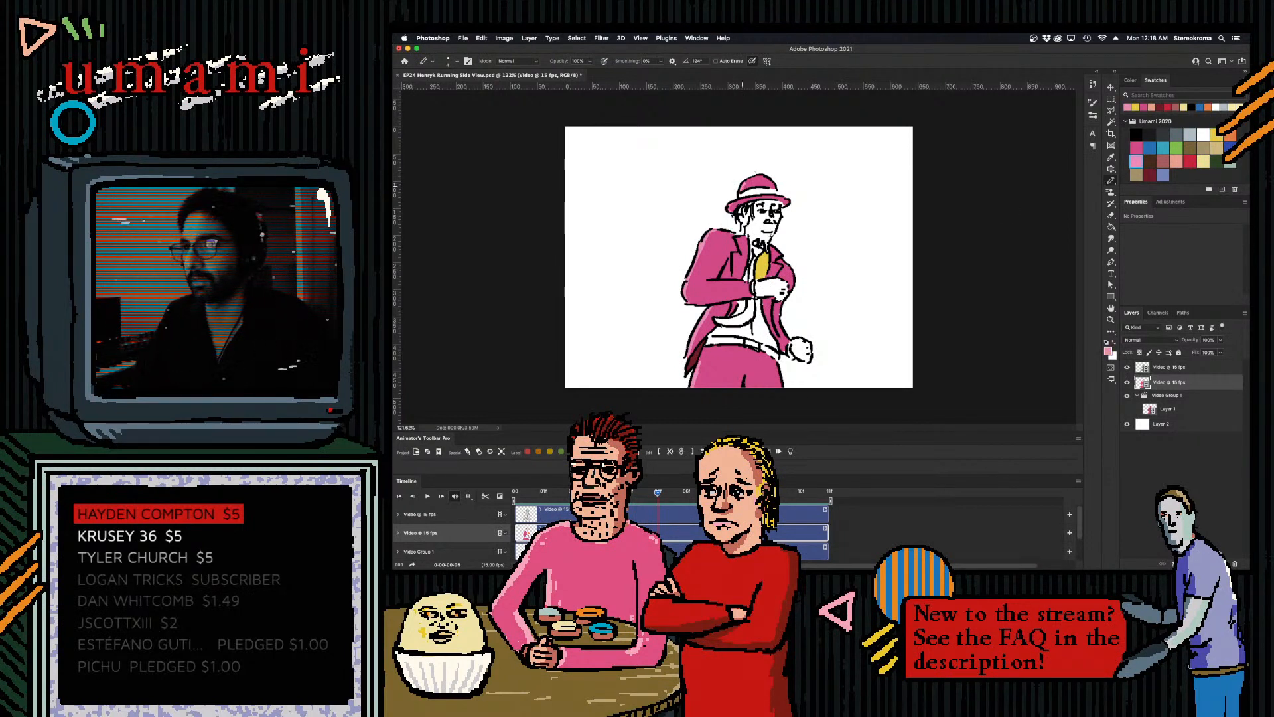
left_click_drag(629, 493, 649, 493)
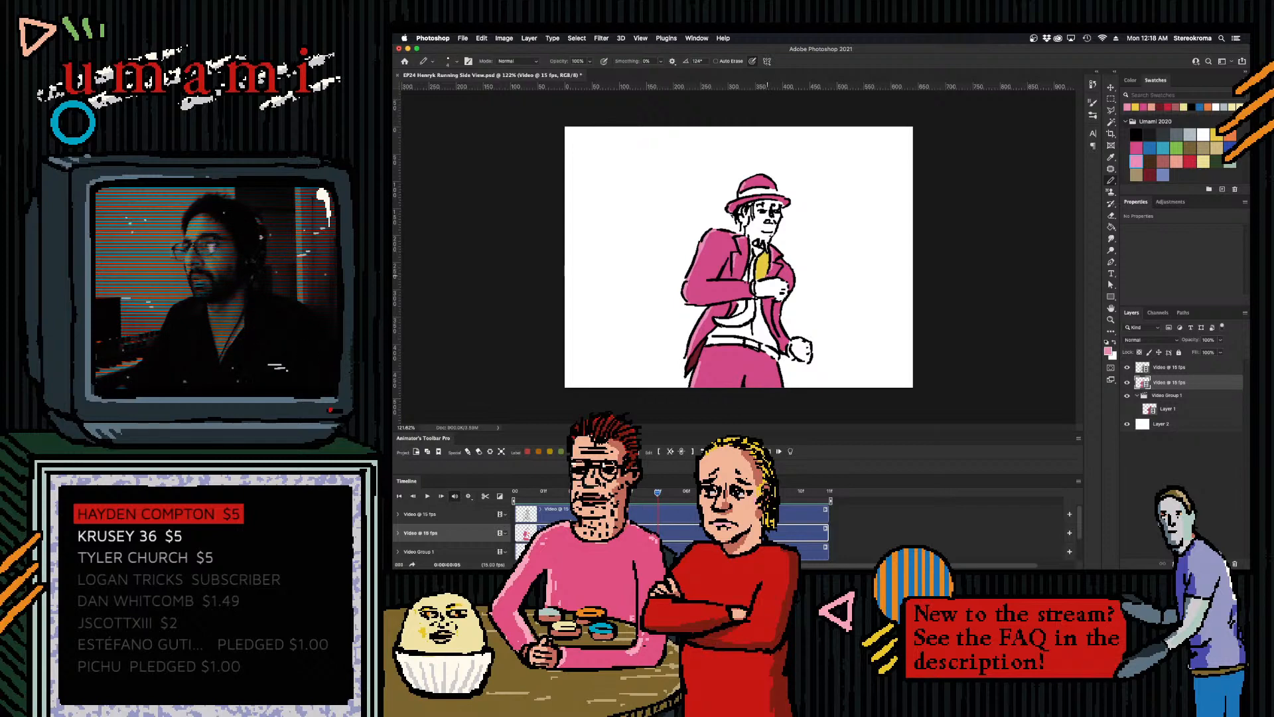
mouse_move(661, 493)
left_mouse_down()
mouse_move(631, 502)
mouse_move(658, 498)
left_mouse_up()
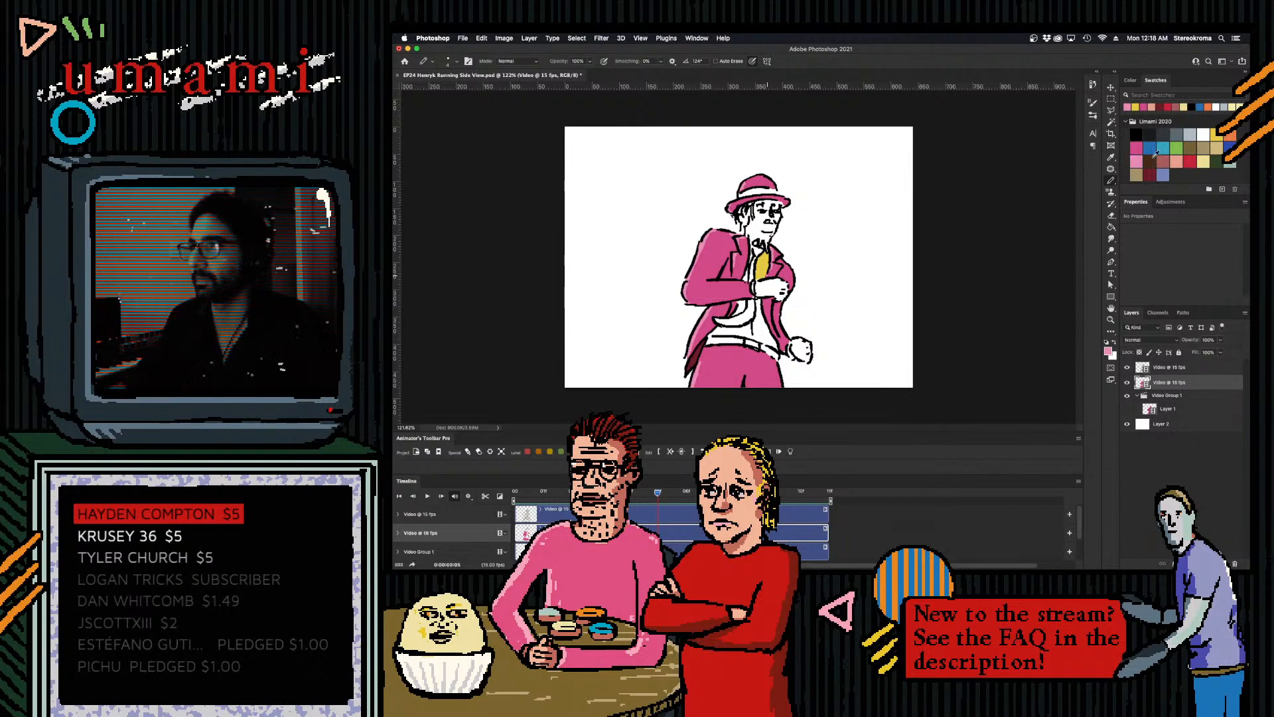
left_click(1203, 160)
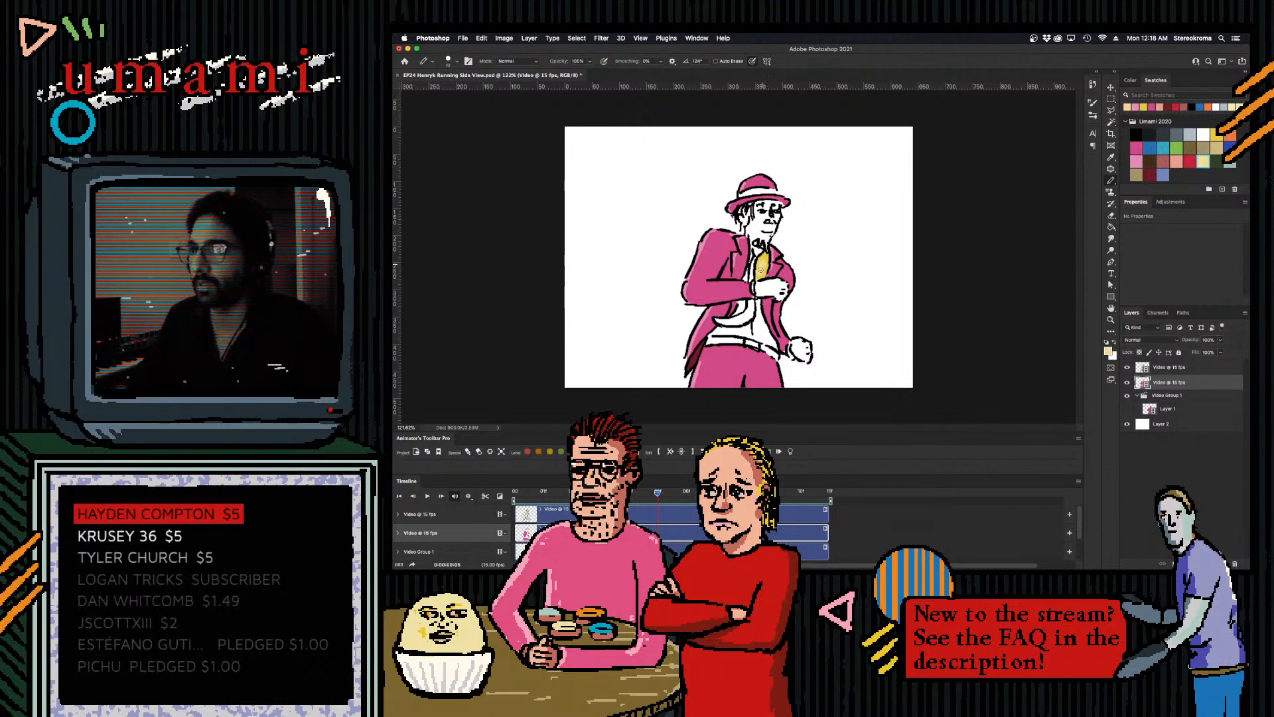
left_click_drag(764, 263, 766, 257)
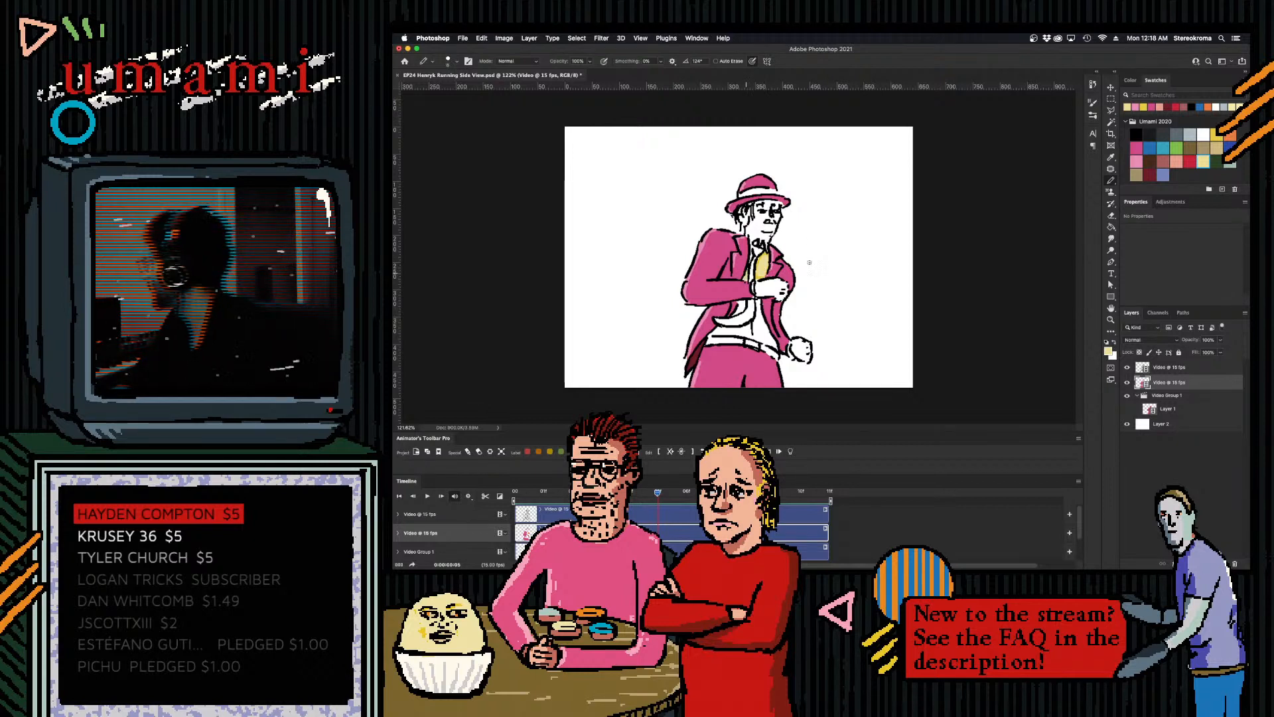
key("super+Tab")
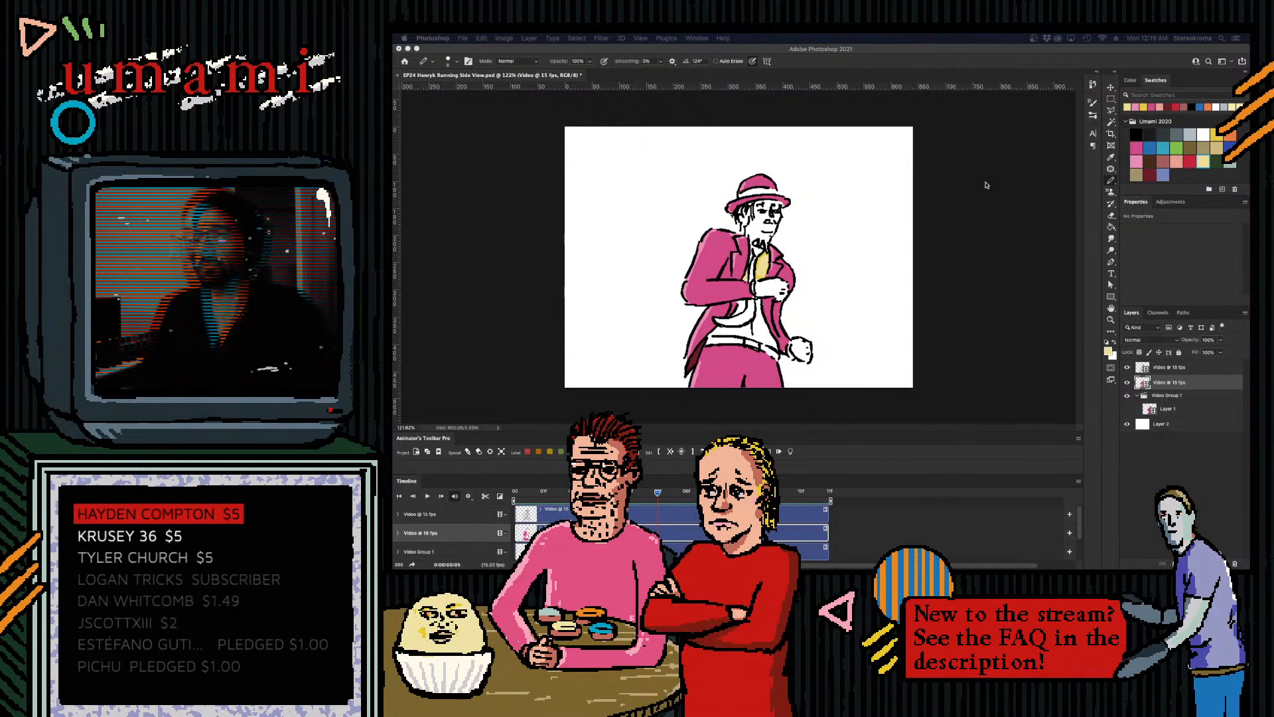
- Fill the shirt area below the raised fist with yellow and add pale yellow highlights to it
left_click(1211, 133)
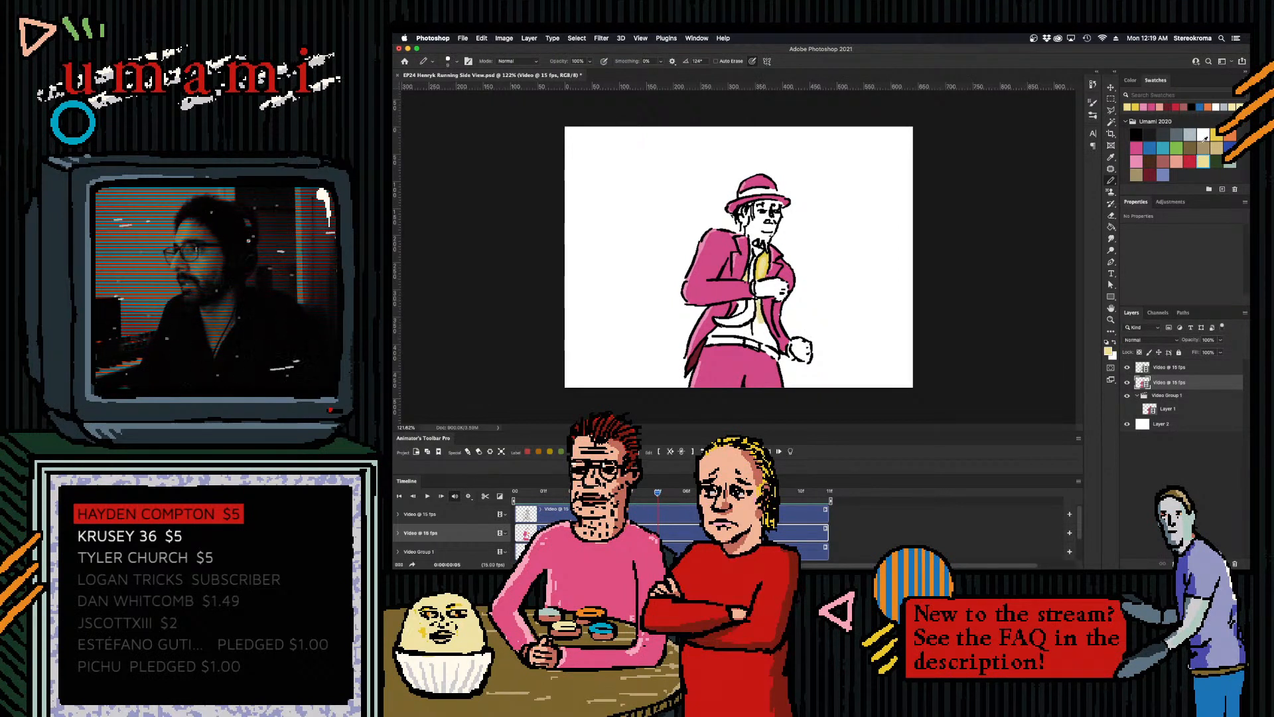
mouse_move(758, 302)
left_mouse_down()
mouse_move(778, 346)
mouse_move(757, 326)
left_mouse_up()
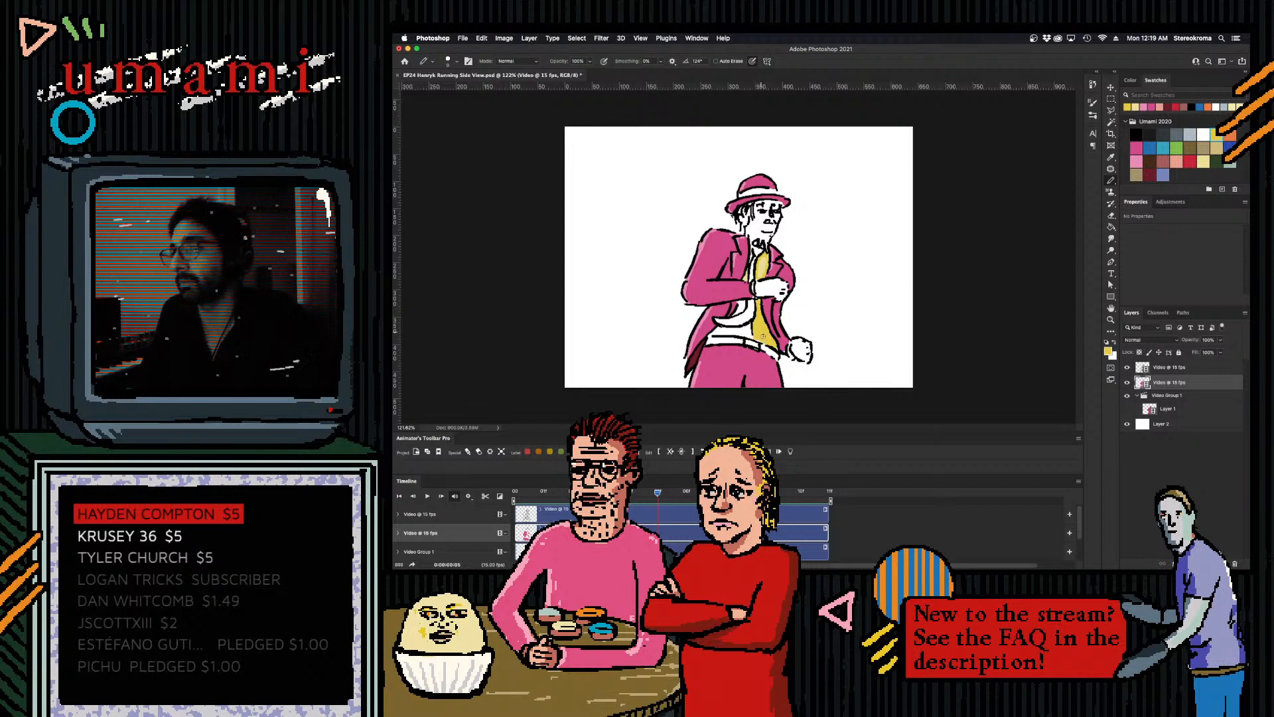
left_click(1202, 162)
key("bracketright")
key("bracketright")
key("bracketright")
left_click_drag(759, 320, 766, 339)
key("bracketleft")
key("bracketleft")
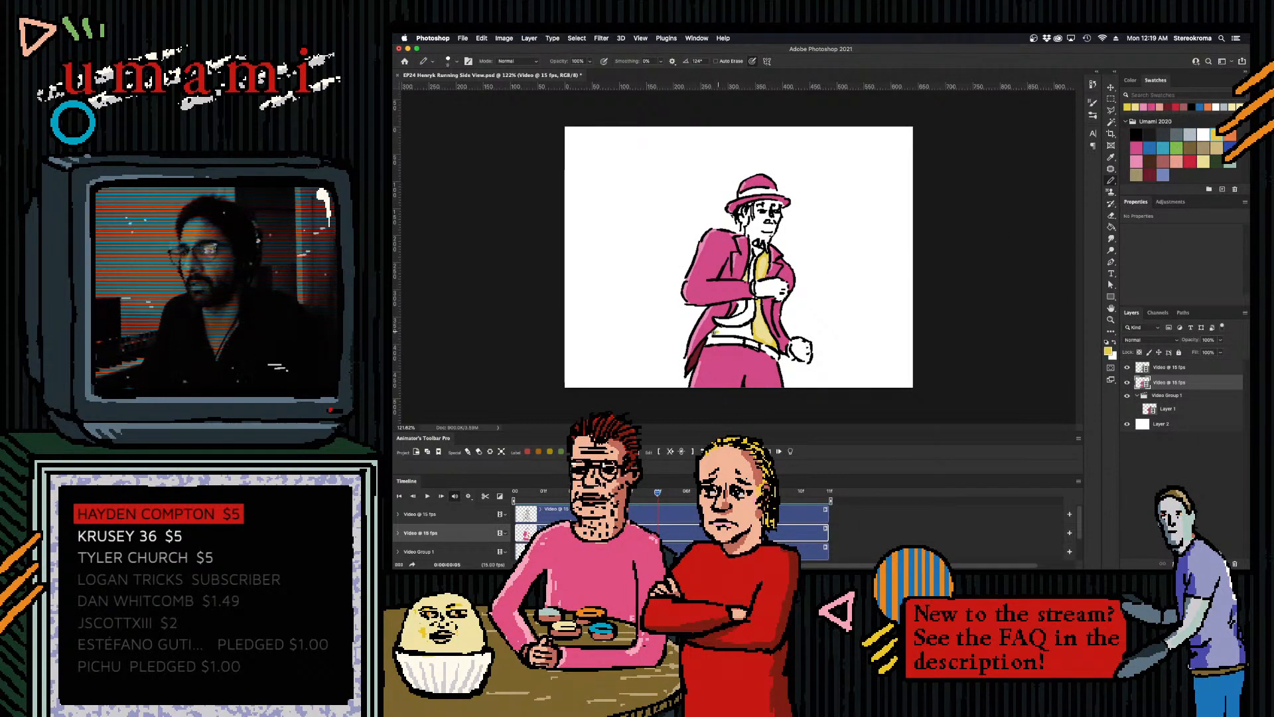
- Extend the yellow shirt fill across the back side above the belt and lighten it with pale yellow
left_click_drag(720, 329, 749, 327)
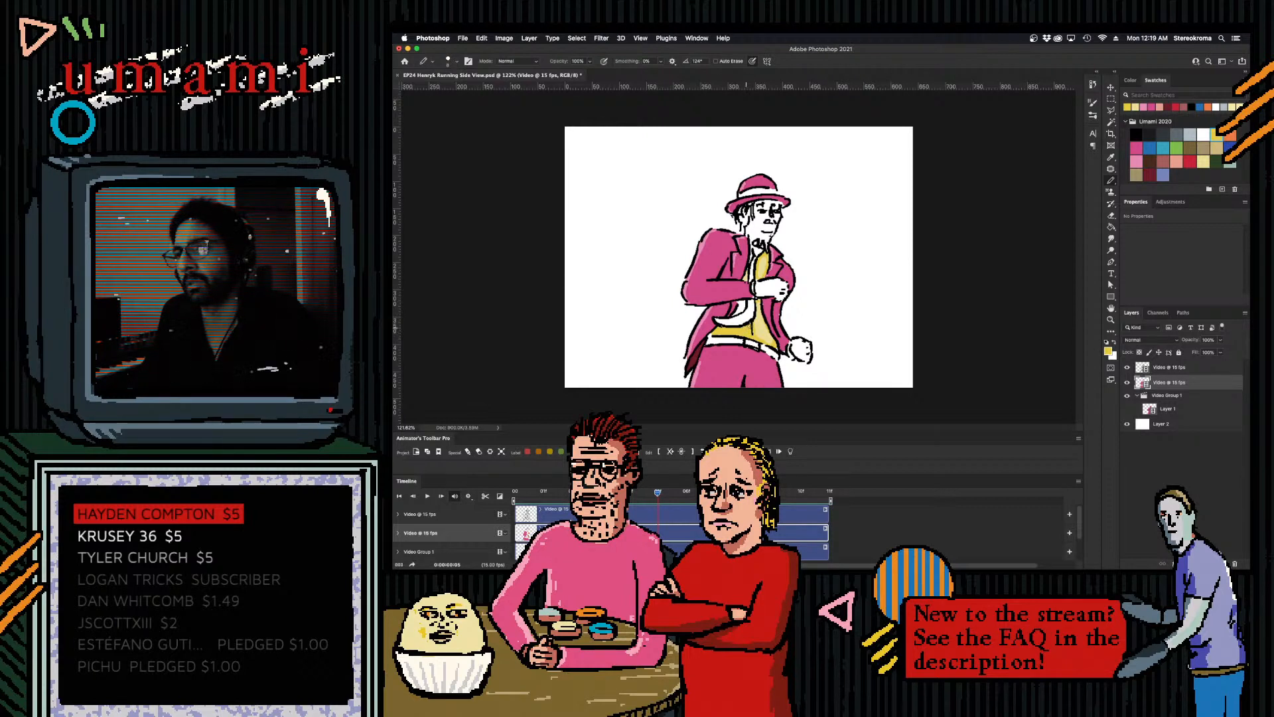
left_click(1202, 163)
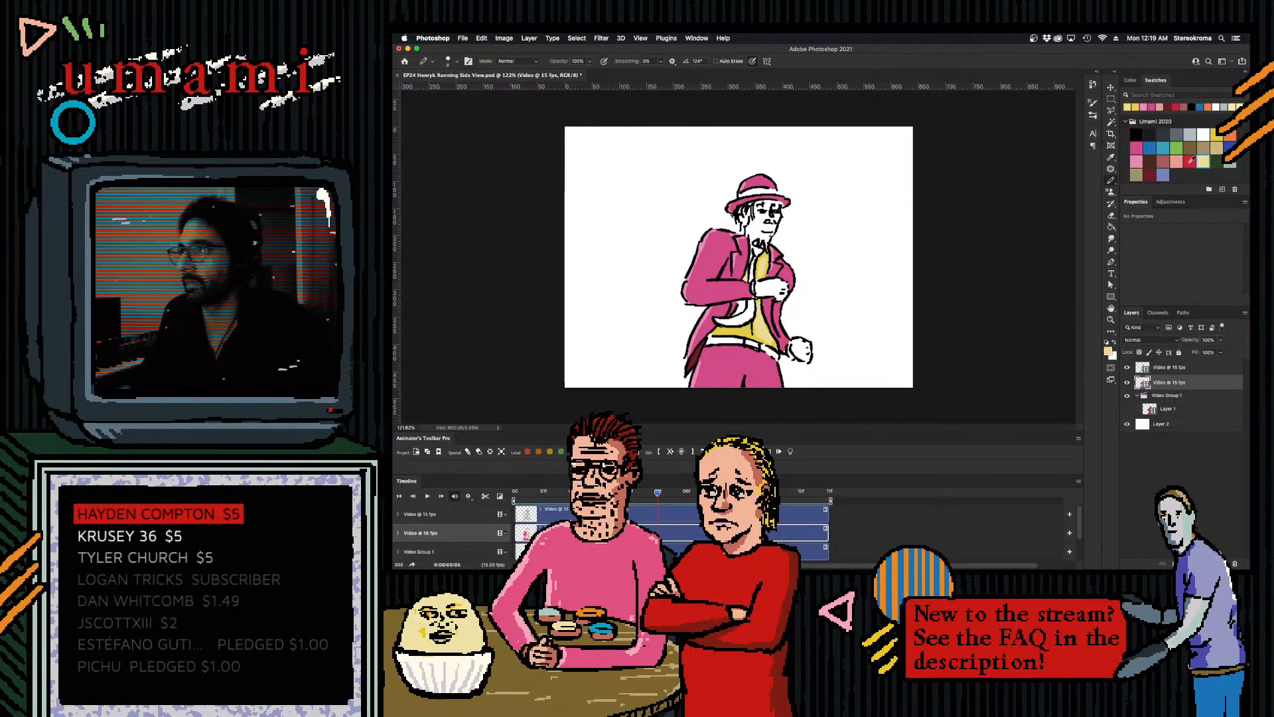
key("bracketright")
key("bracketright")
key("bracketright")
left_click_drag(723, 335, 757, 326)
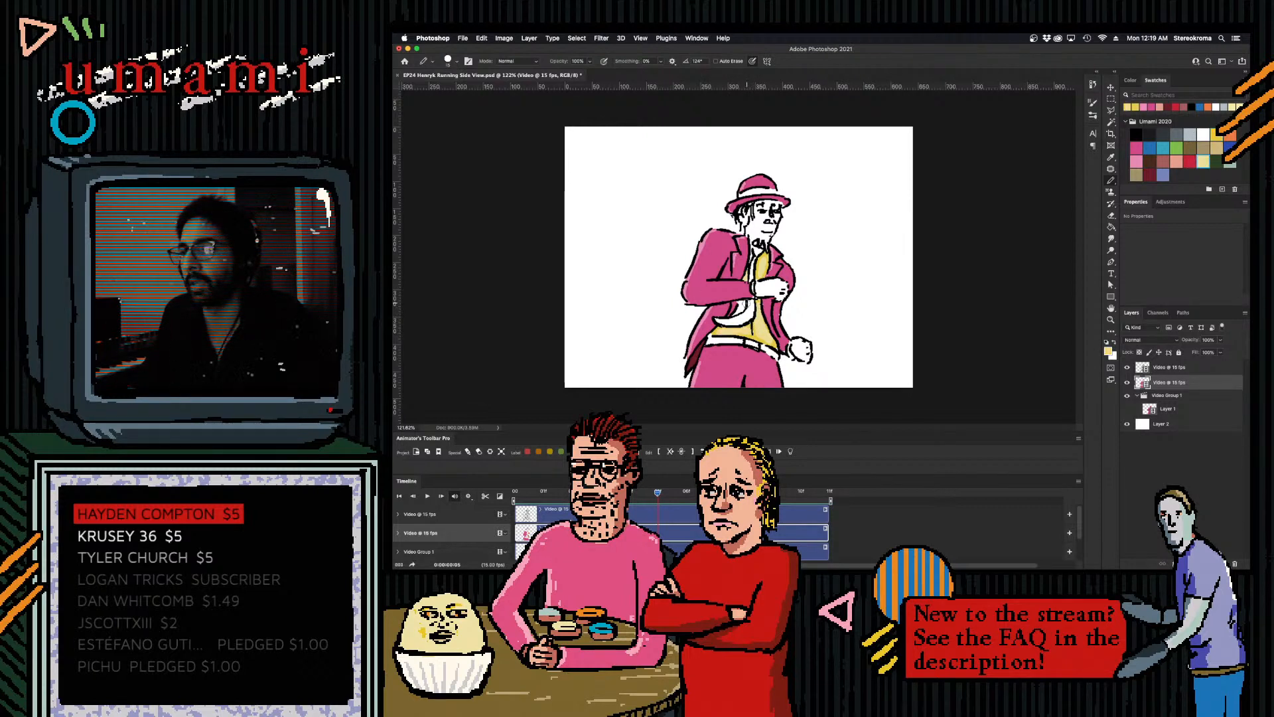
- Fill the small shirt gap beneath the bent forearm with yellow and highlight it in pale yellow
left_click(1216, 136)
key("bracketleft")
key("bracketleft")
left_click_drag(739, 309, 738, 312)
key("bracketleft")
key("bracketleft")
key("bracketleft")
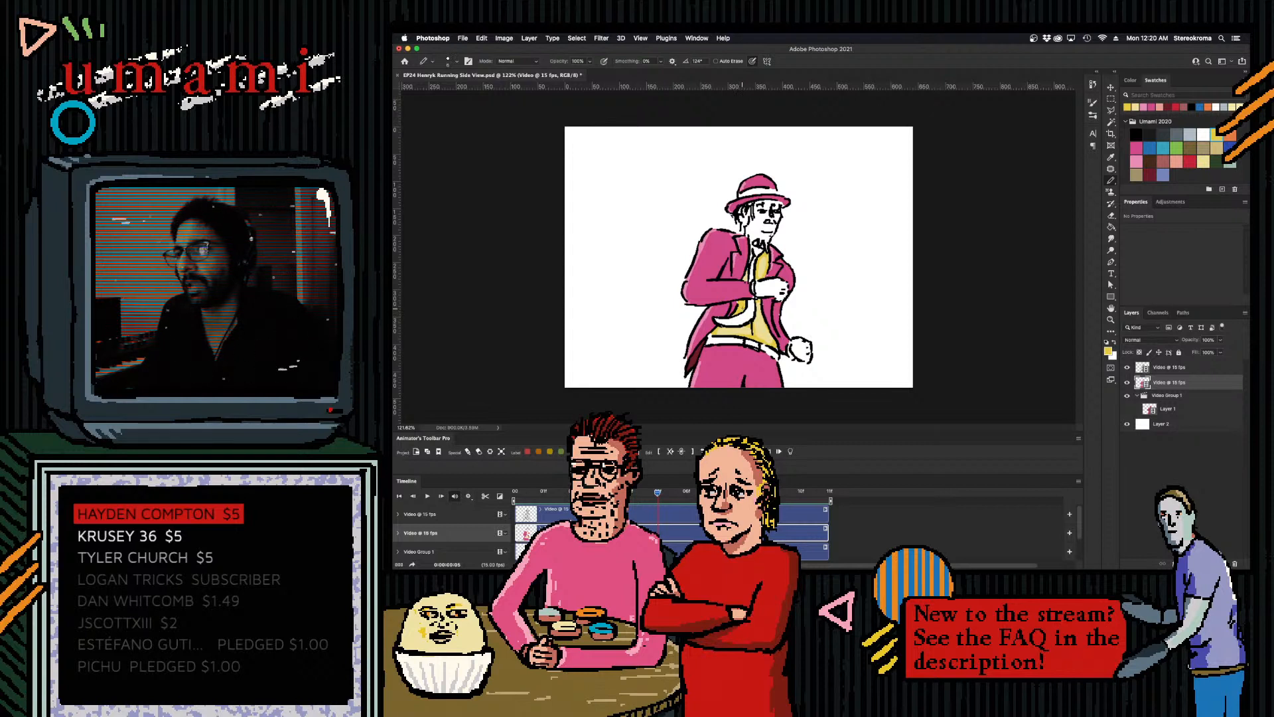
left_click(1204, 162)
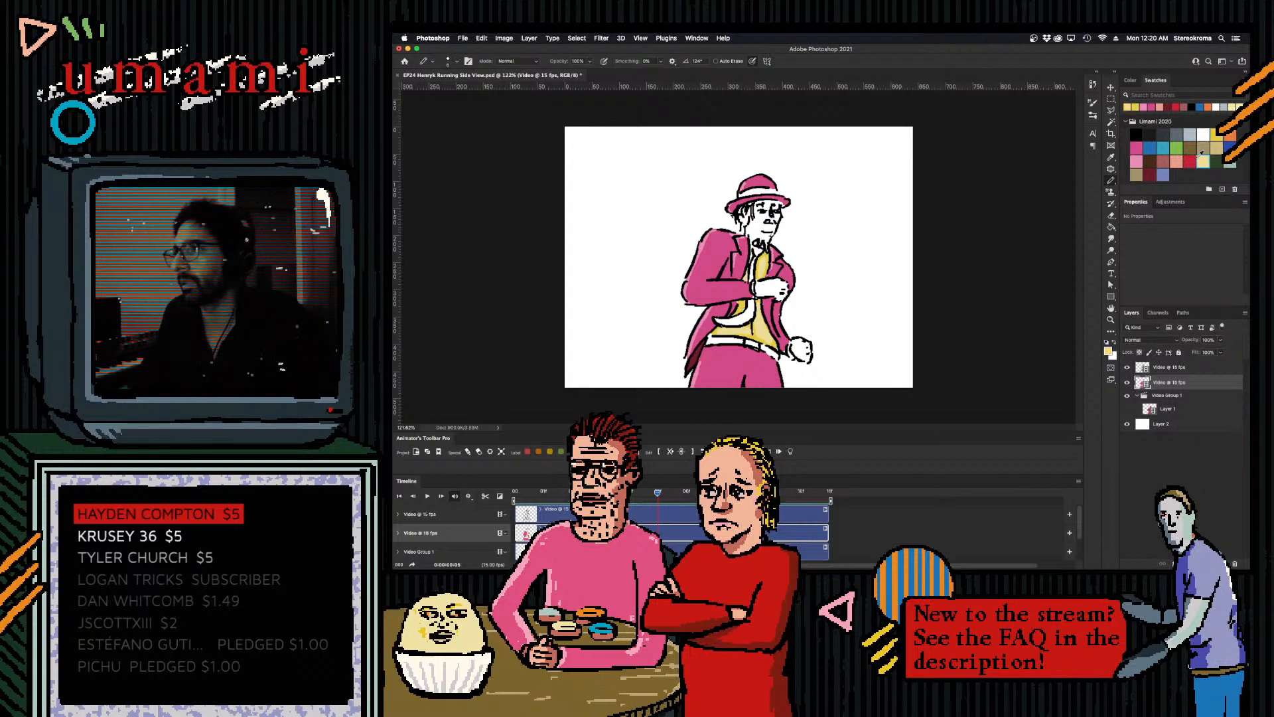
key("bracketright")
key("bracketright")
key("bracketright")
key("bracketright")
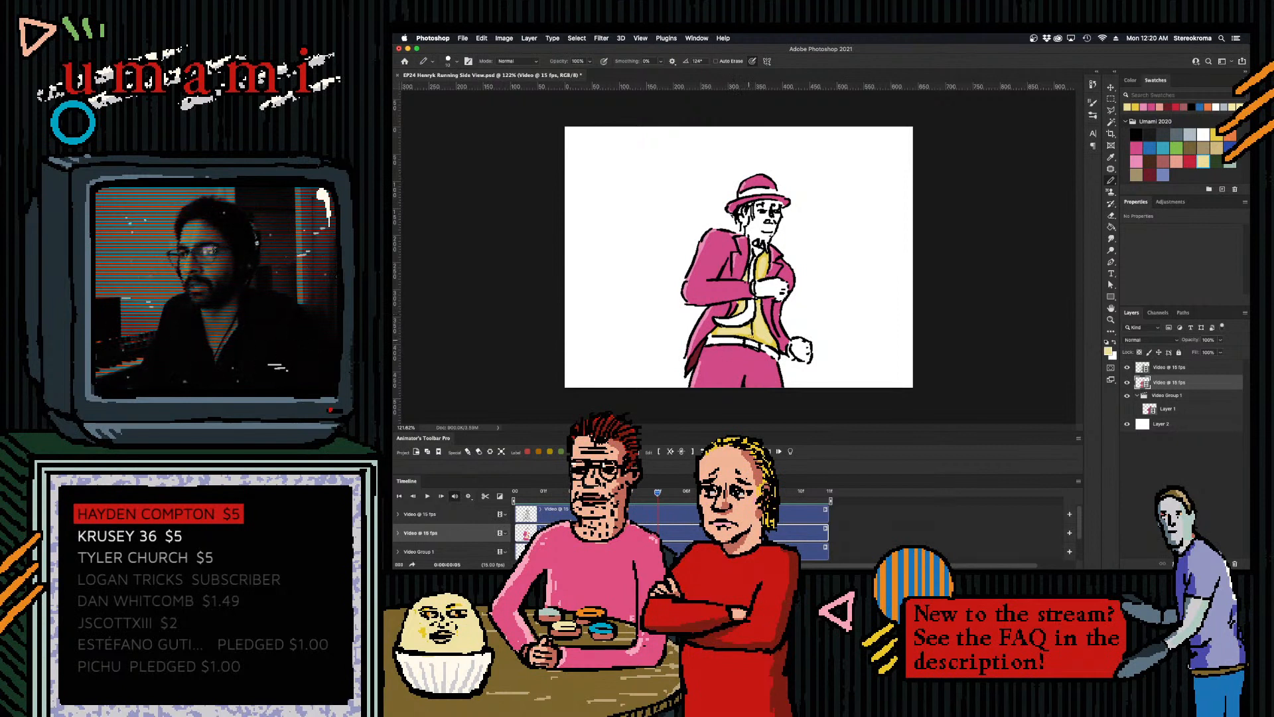
- Colour the raised fist with the brownish-red skin tone and add lighter salmon highlights
left_click(1166, 162)
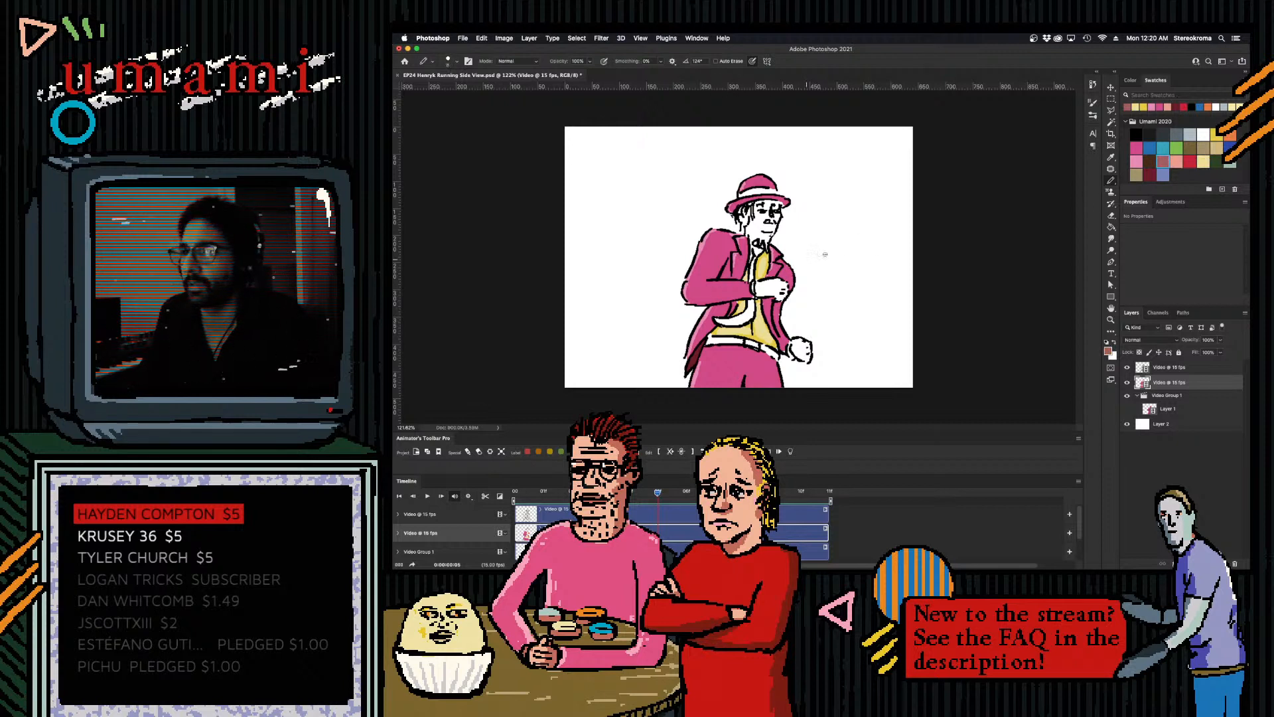
left_click(1217, 135)
key("bracketleft")
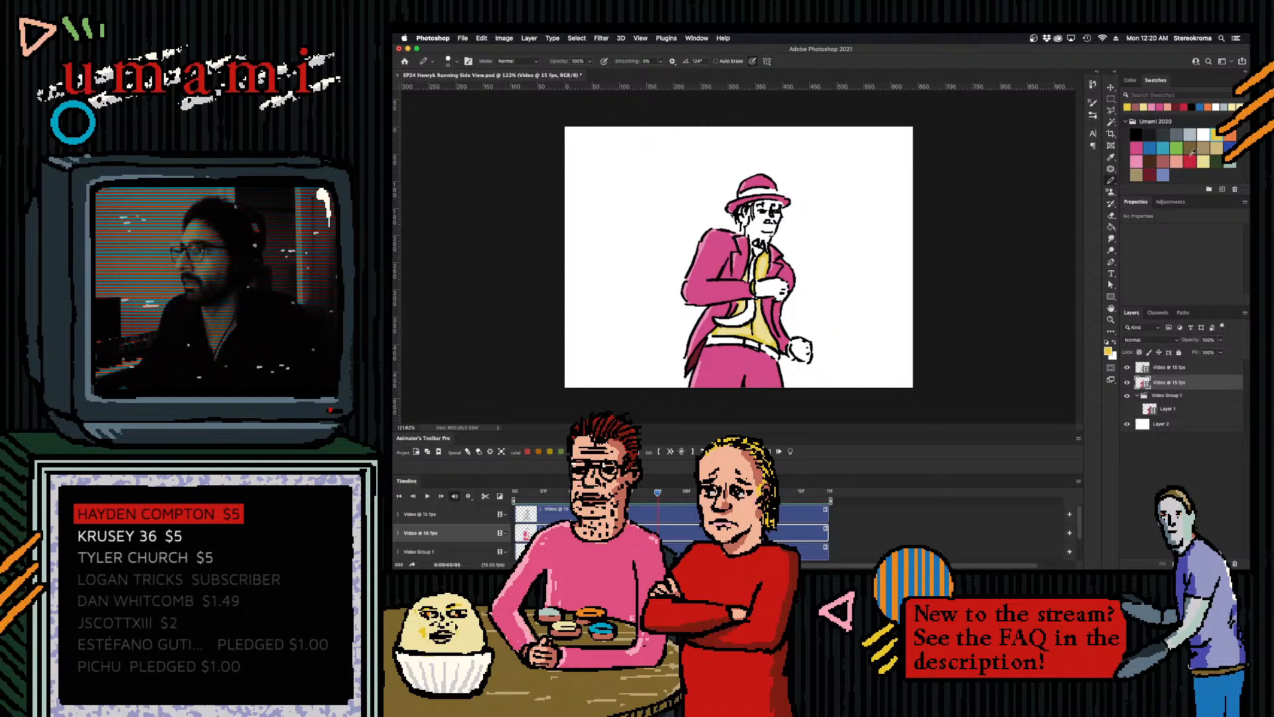
left_click(1163, 162)
left_click_drag(764, 292, 785, 285)
key("[")
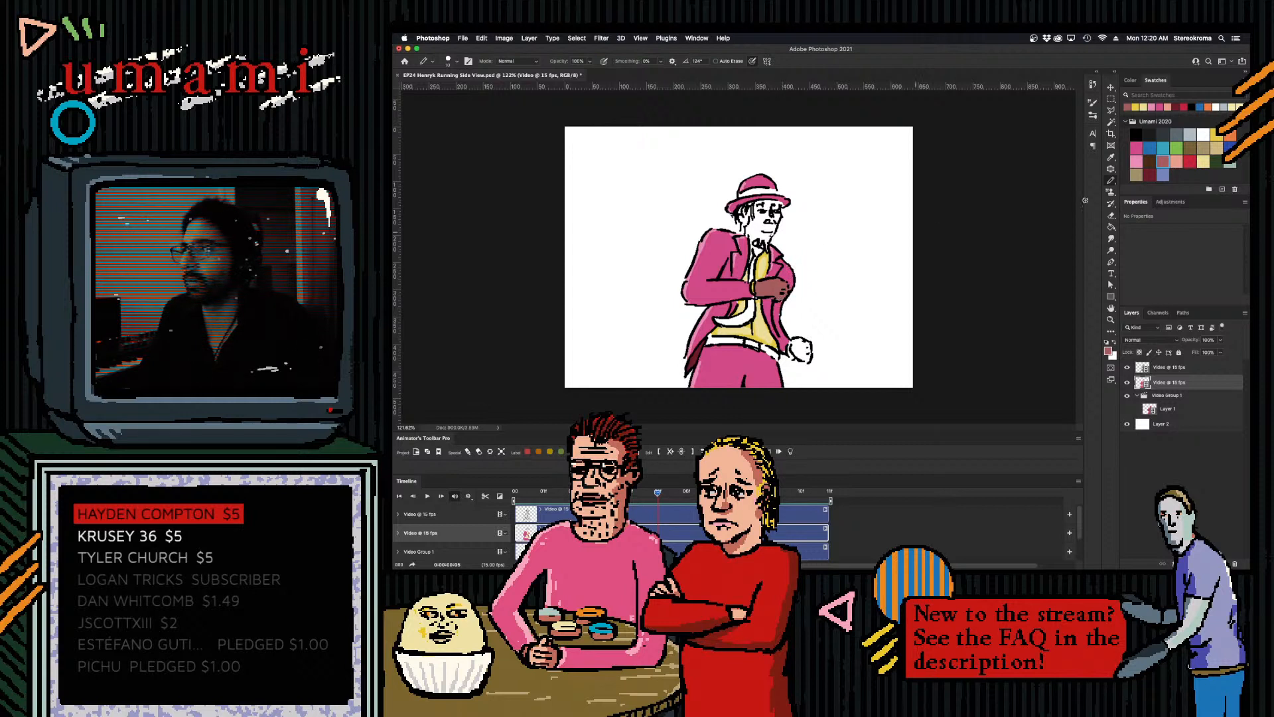
left_click(1184, 157)
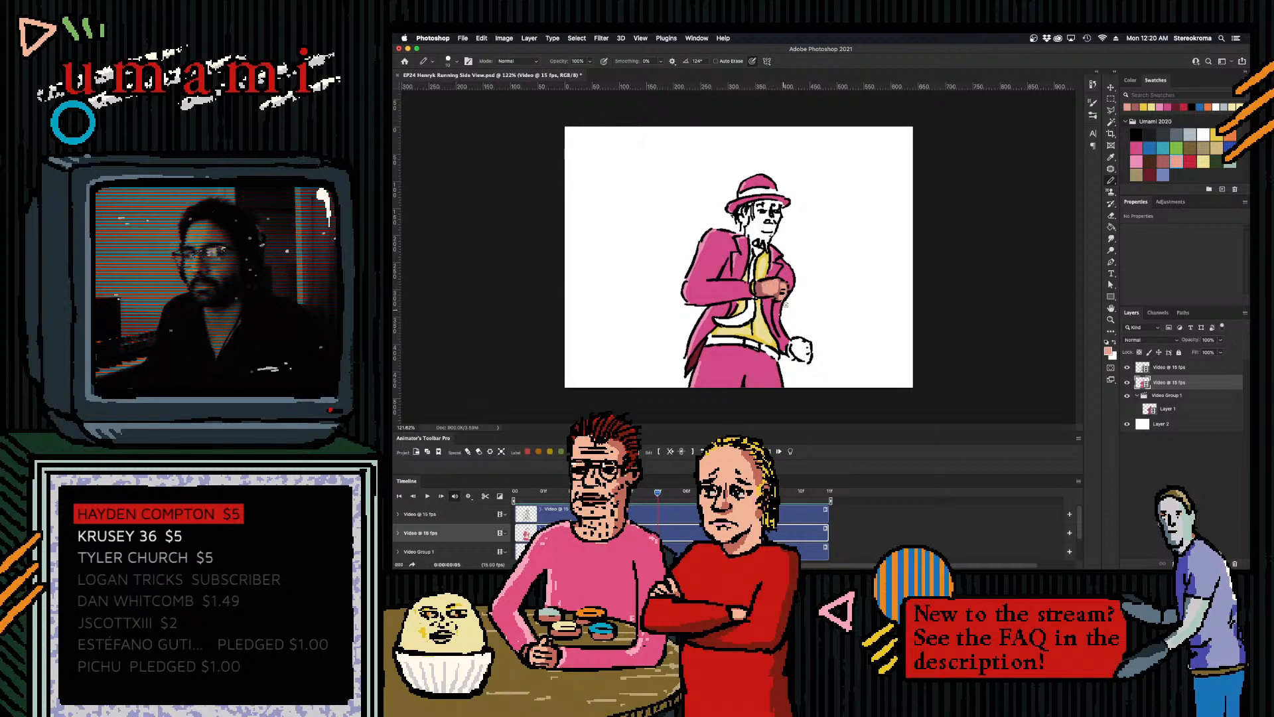
- Colour the lowered fist with the brownish-red skin tone and add lighter salmon highlights with a smaller brush
left_click(1164, 162)
key("]")
key("]")
key("[")
left_click_drag(800, 344, 807, 358)
left_click(1177, 162)
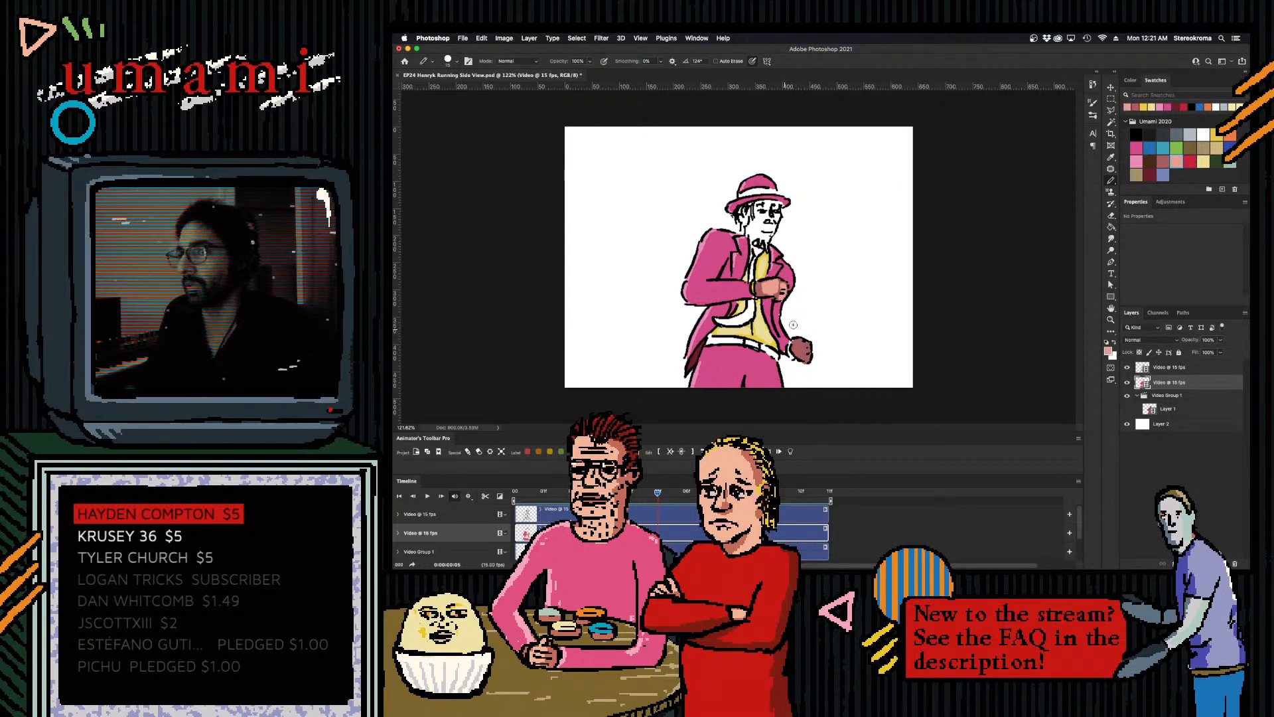
key("bracketleft")
key("bracketleft")
key("bracketleft")
left_click_drag(806, 346, 808, 359)
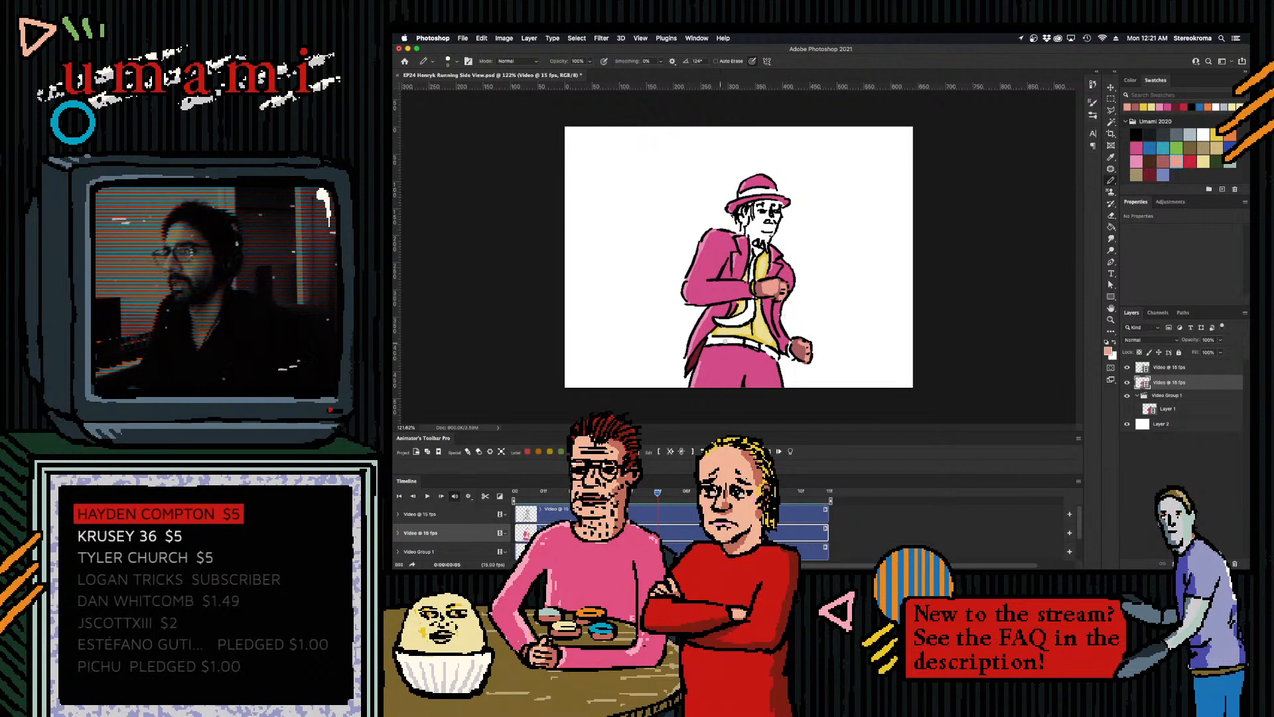
- Paint the belt red on both sides of the buckle and fill the buckle with yellow
left_click(1127, 107)
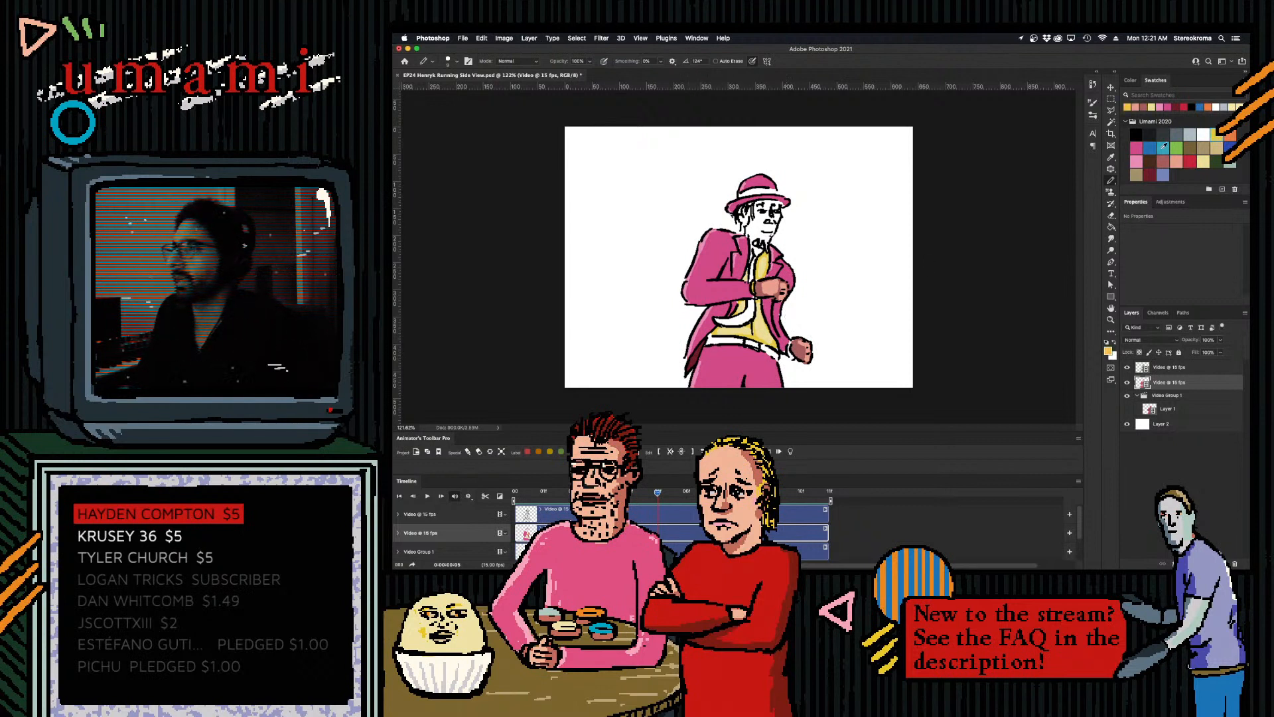
left_click(1190, 162)
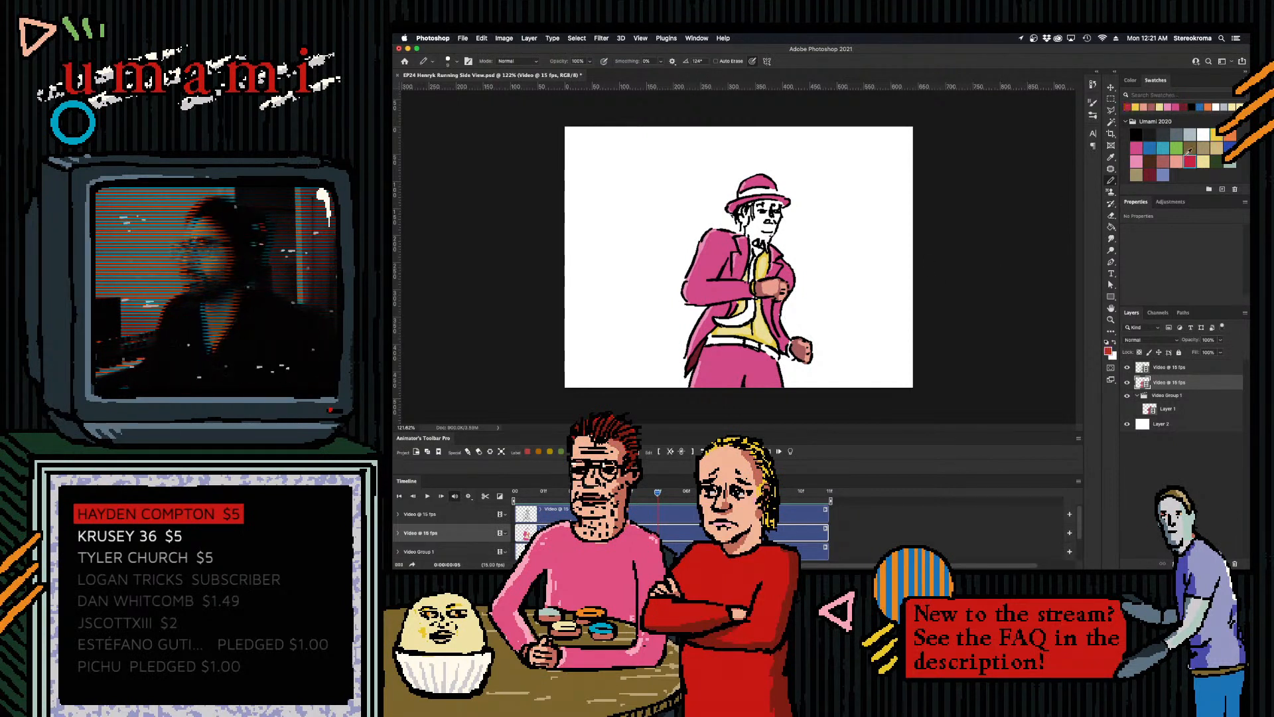
left_click_drag(708, 342, 735, 342)
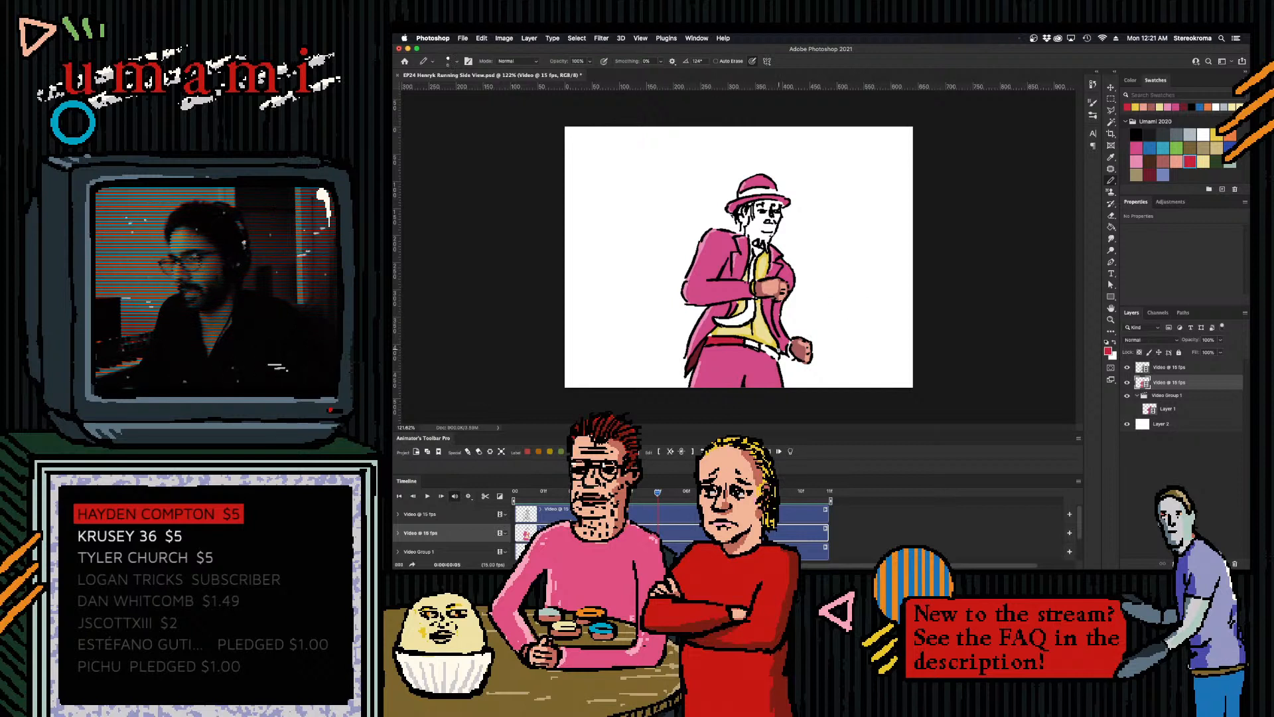
left_click_drag(763, 347, 772, 351)
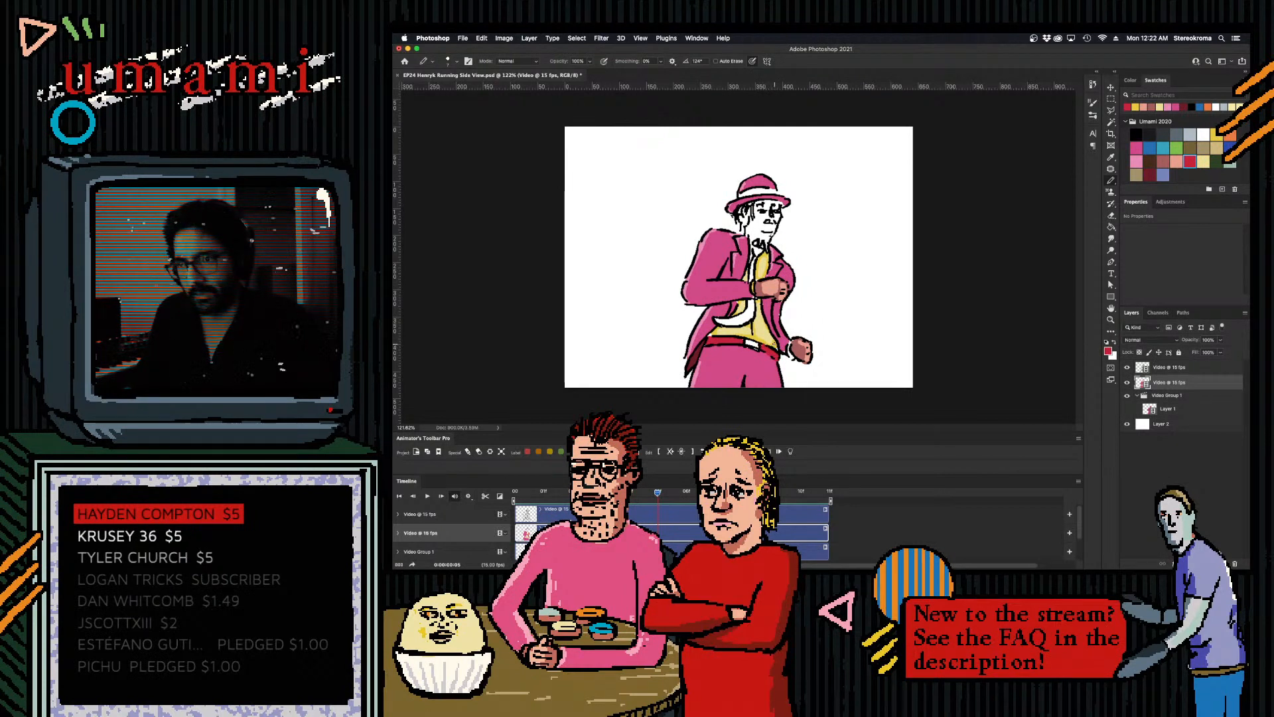
left_click(1204, 162)
left_click_drag(748, 342, 752, 344)
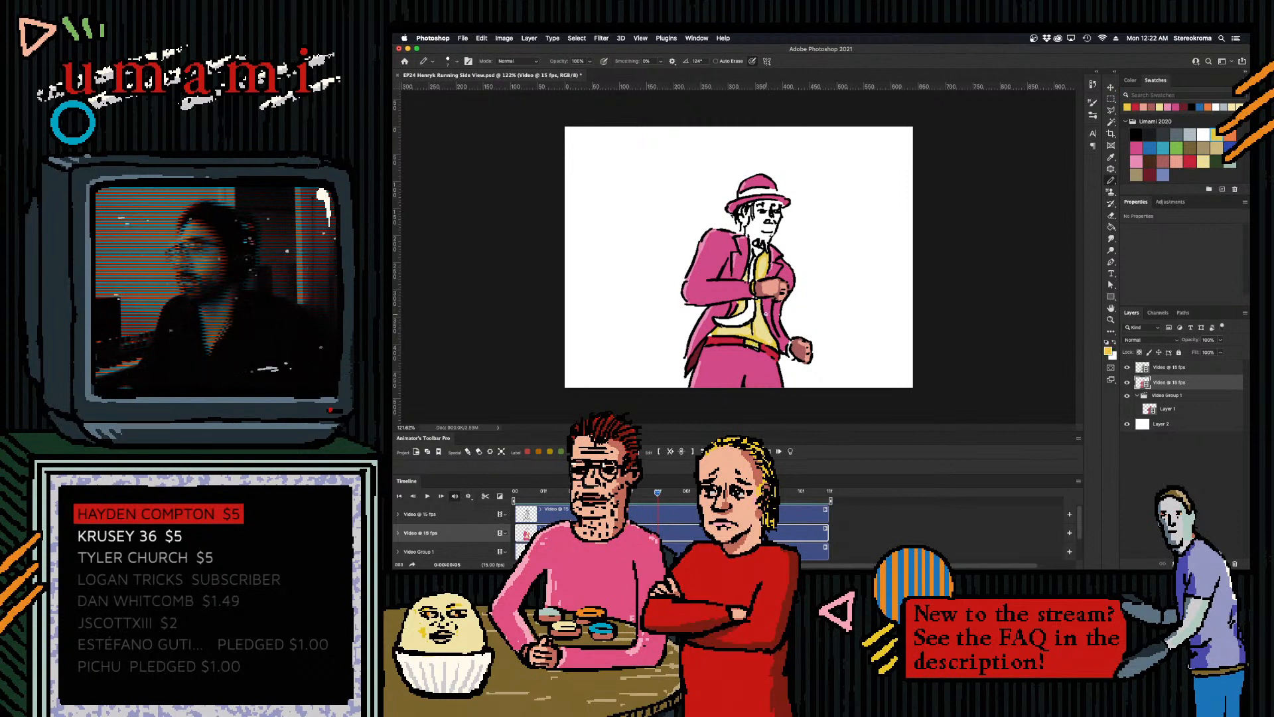
left_click(1232, 134)
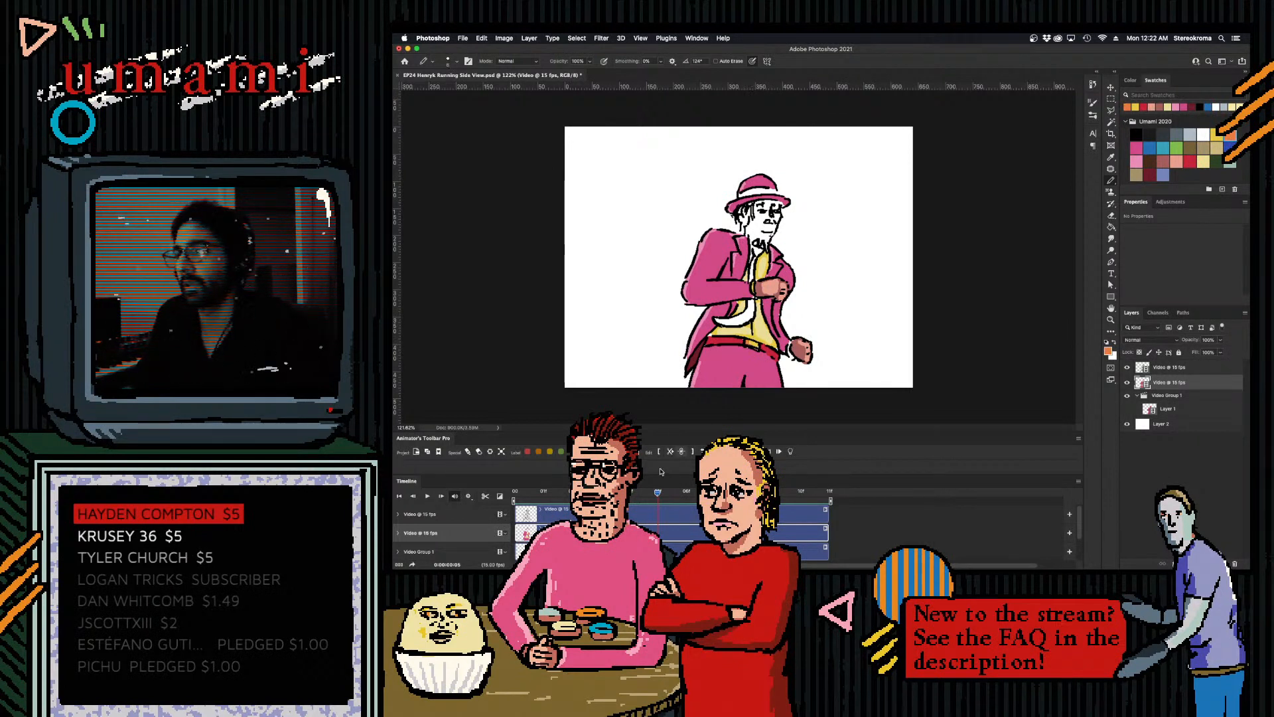
- Go through the earlier coloured frames back to the first one to compare the tie, face and clothing colours
left_click_drag(649, 497, 630, 496)
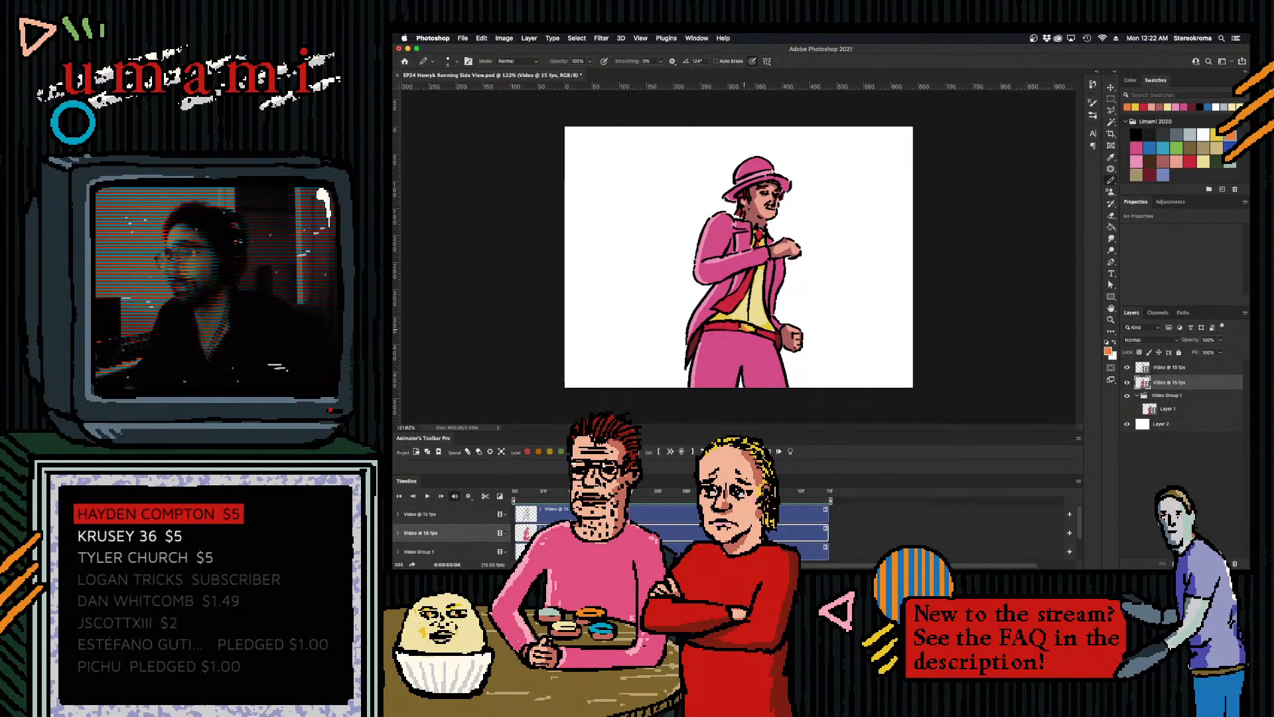
key("Left")
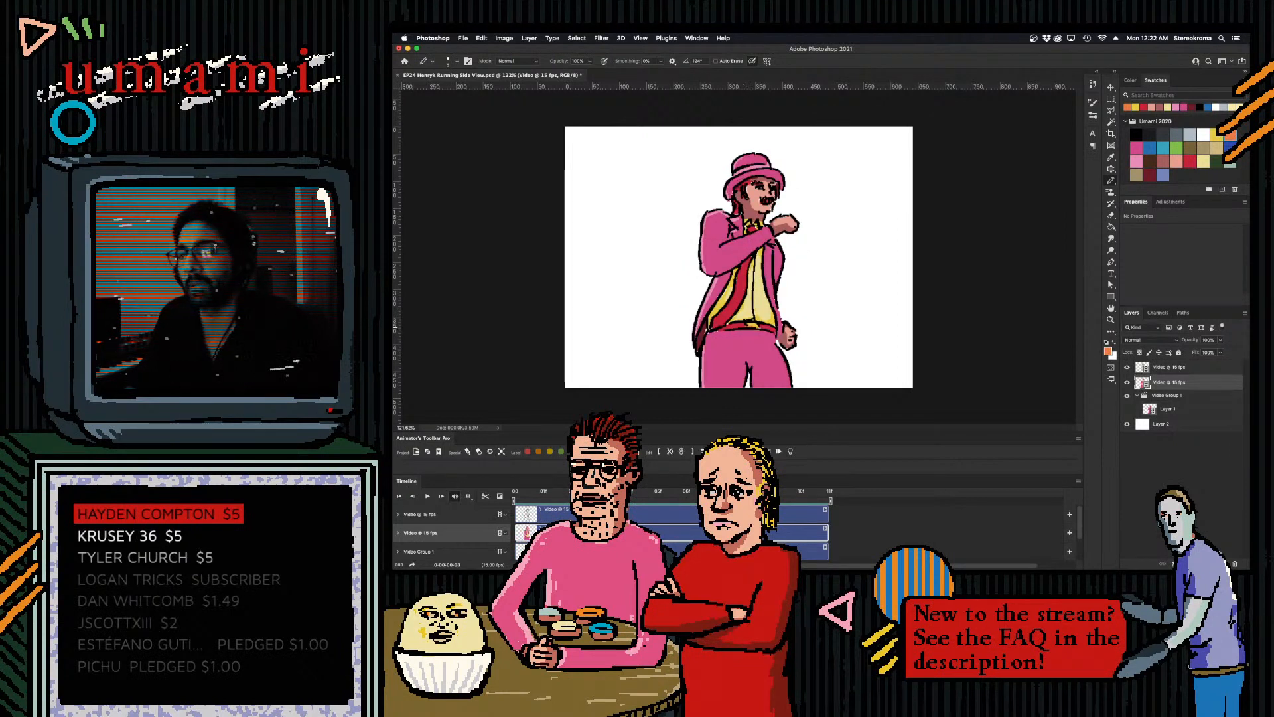
key("Left")
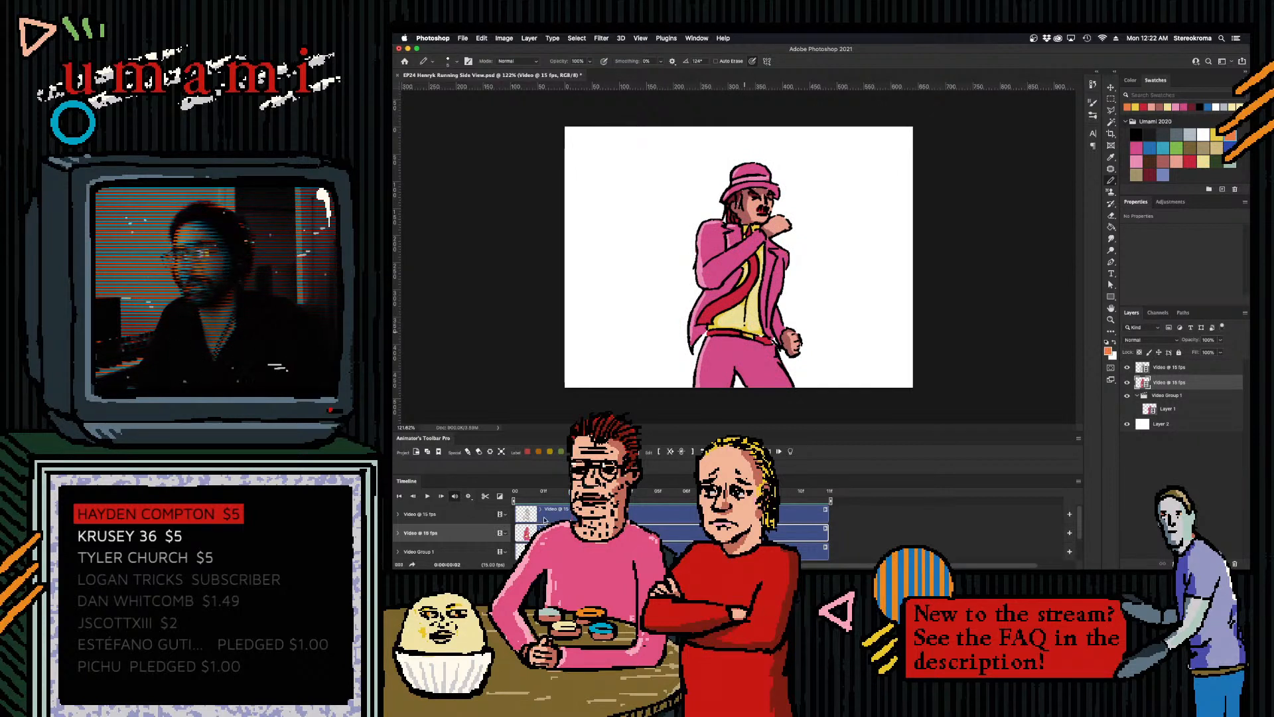
key("Left")
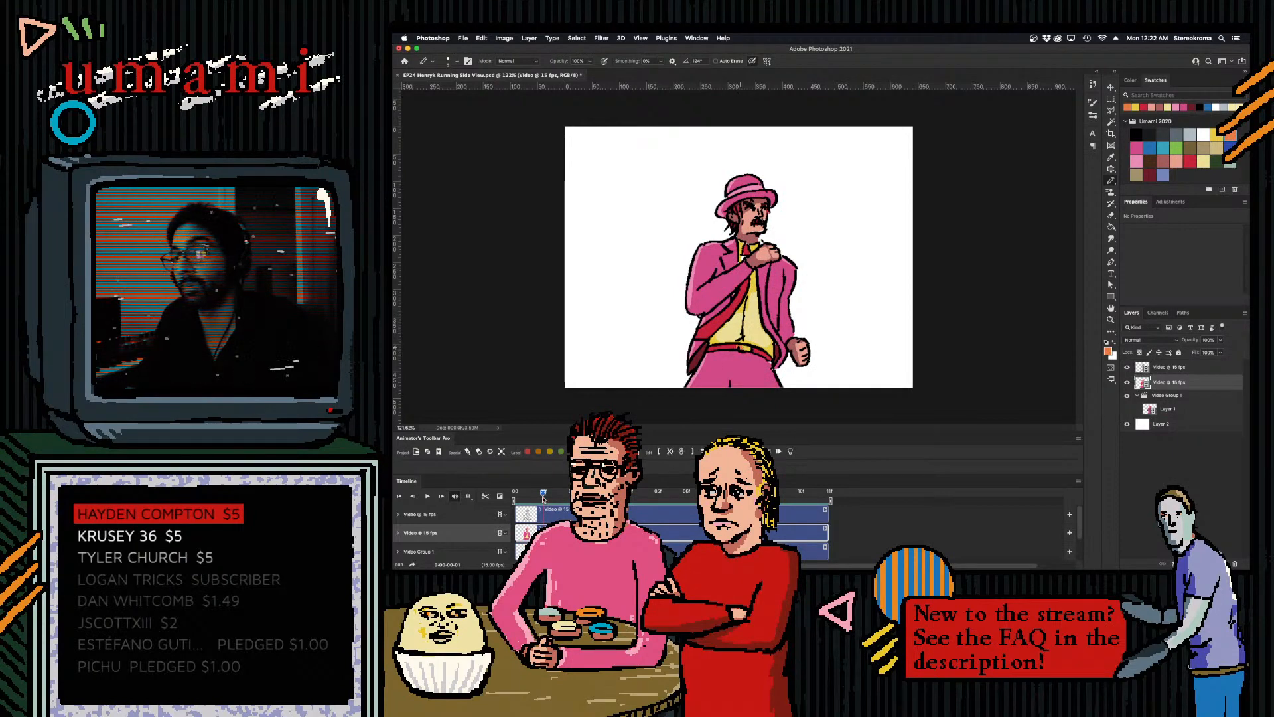
key("Left")
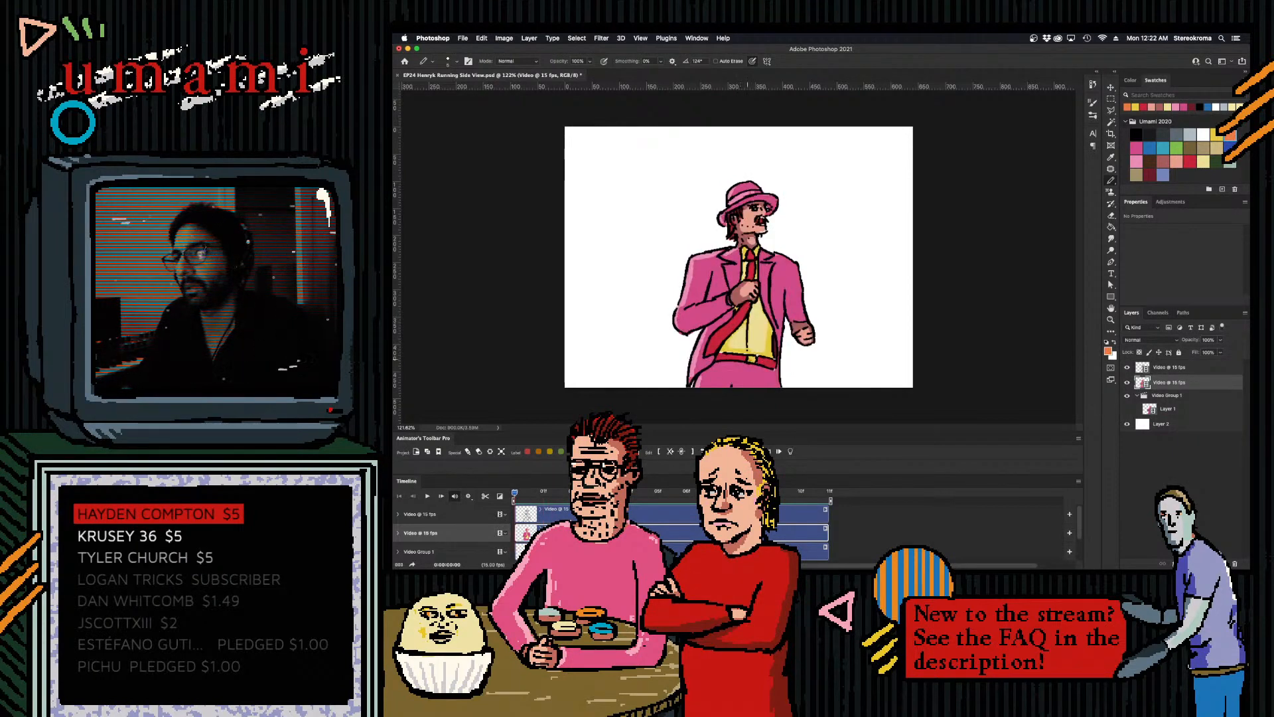
left_click_drag(572, 493, 601, 492)
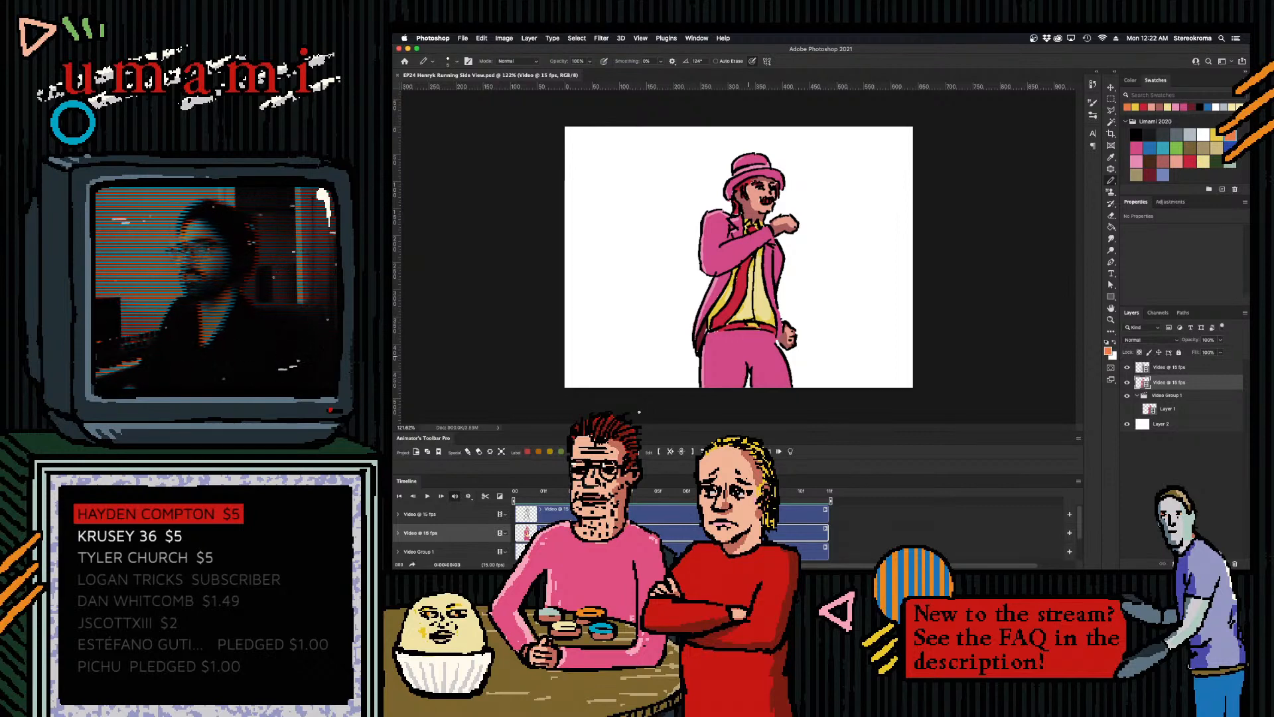
left_click_drag(614, 490, 644, 490)
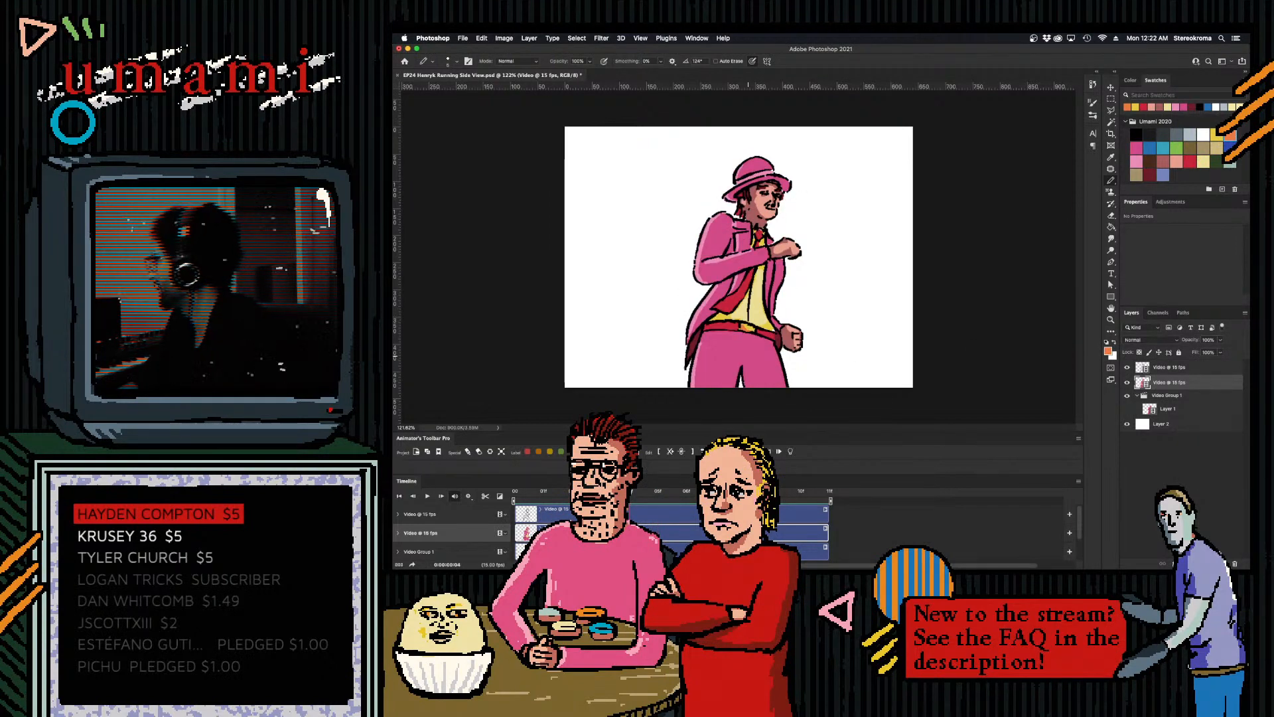
key("super+Tab")
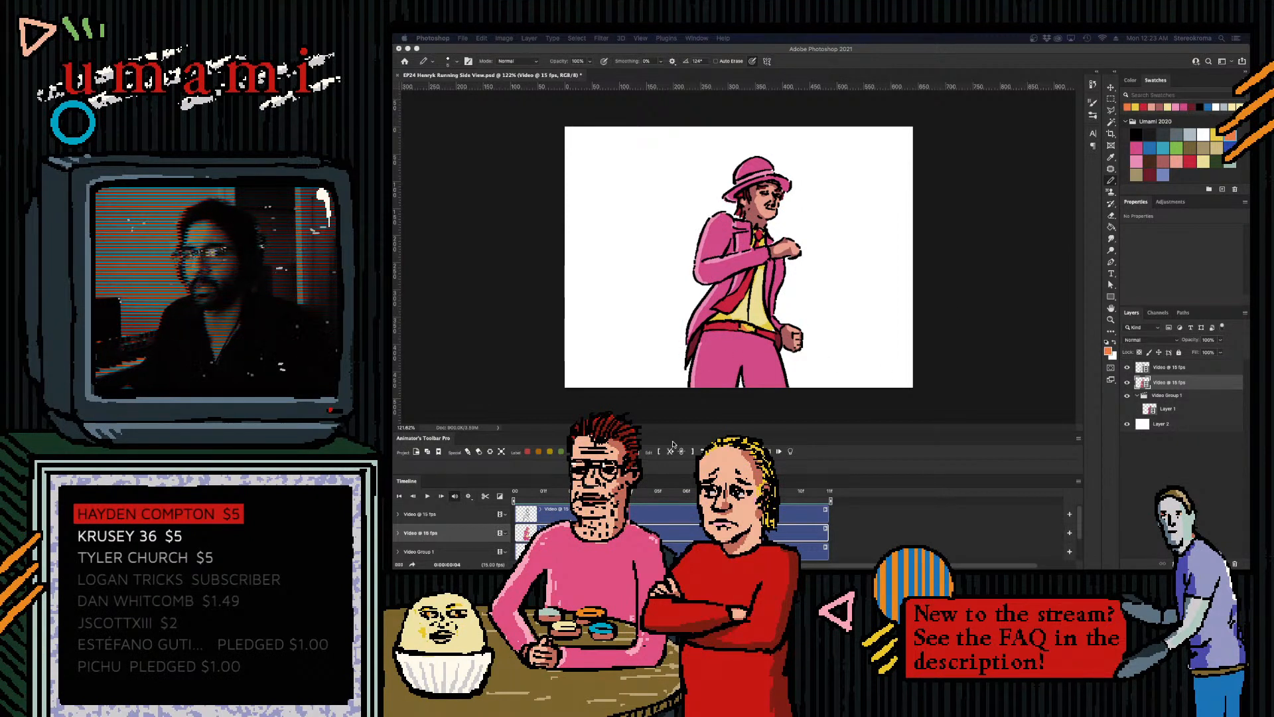
- Go to the next uncoloured frame, fill the trousers with dark pink and undo the last stroke
left_click(1105, 184)
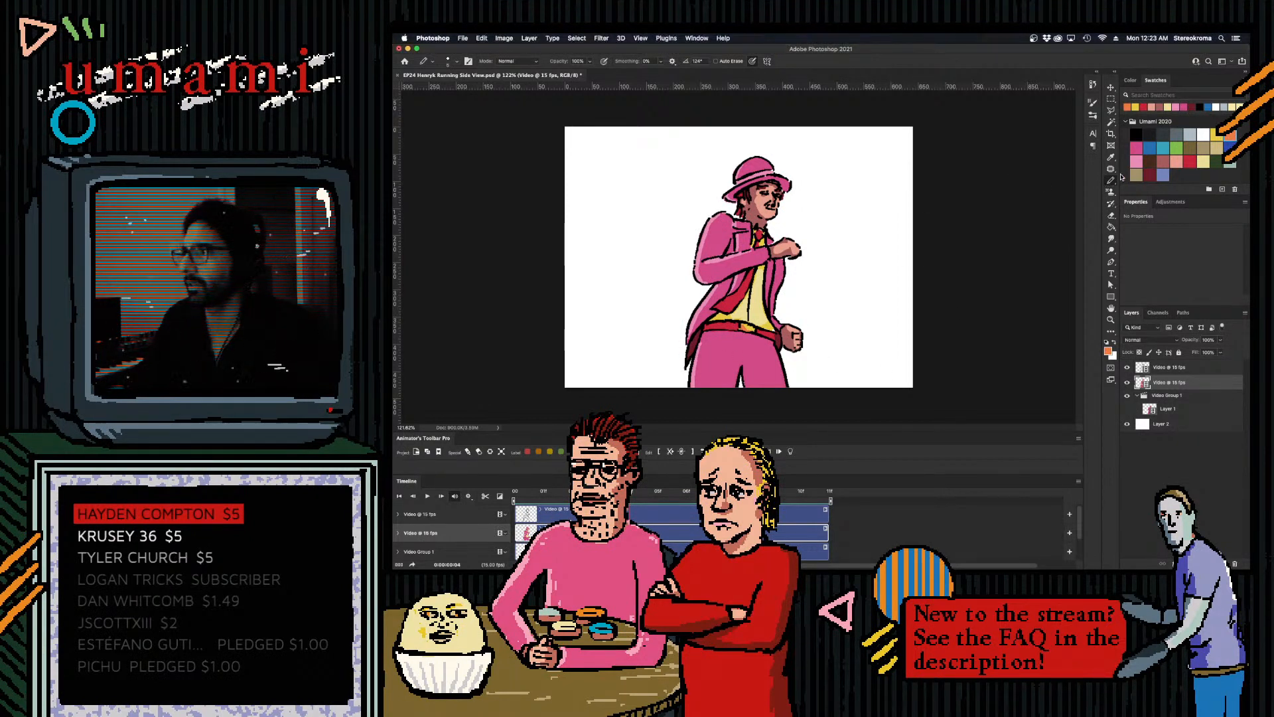
left_click(1136, 161)
mouse_move(632, 499)
left_mouse_down()
mouse_move(604, 495)
mouse_move(676, 494)
left_mouse_up()
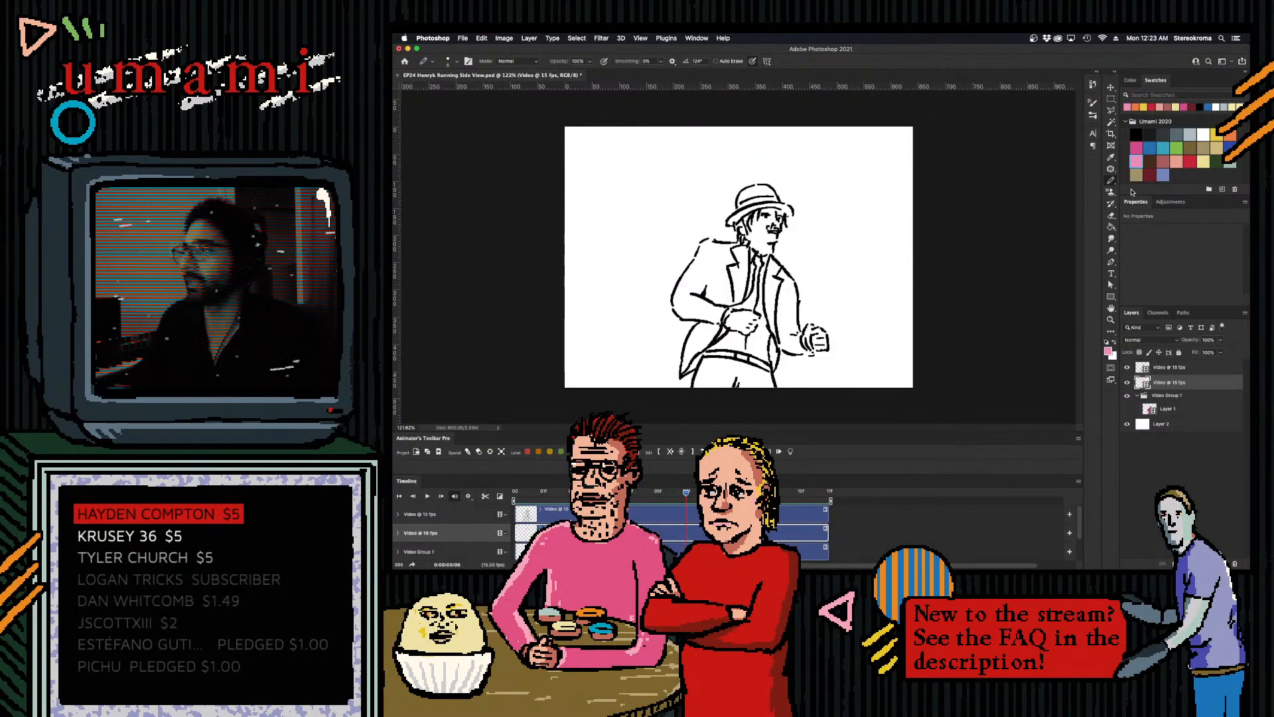
left_click(1138, 146)
mouse_move(703, 364)
left_mouse_down()
mouse_move(702, 397)
mouse_move(704, 365)
mouse_move(702, 395)
mouse_move(734, 375)
mouse_move(725, 367)
mouse_move(770, 390)
mouse_move(717, 387)
mouse_move(723, 378)
left_mouse_up()
key("super+z")
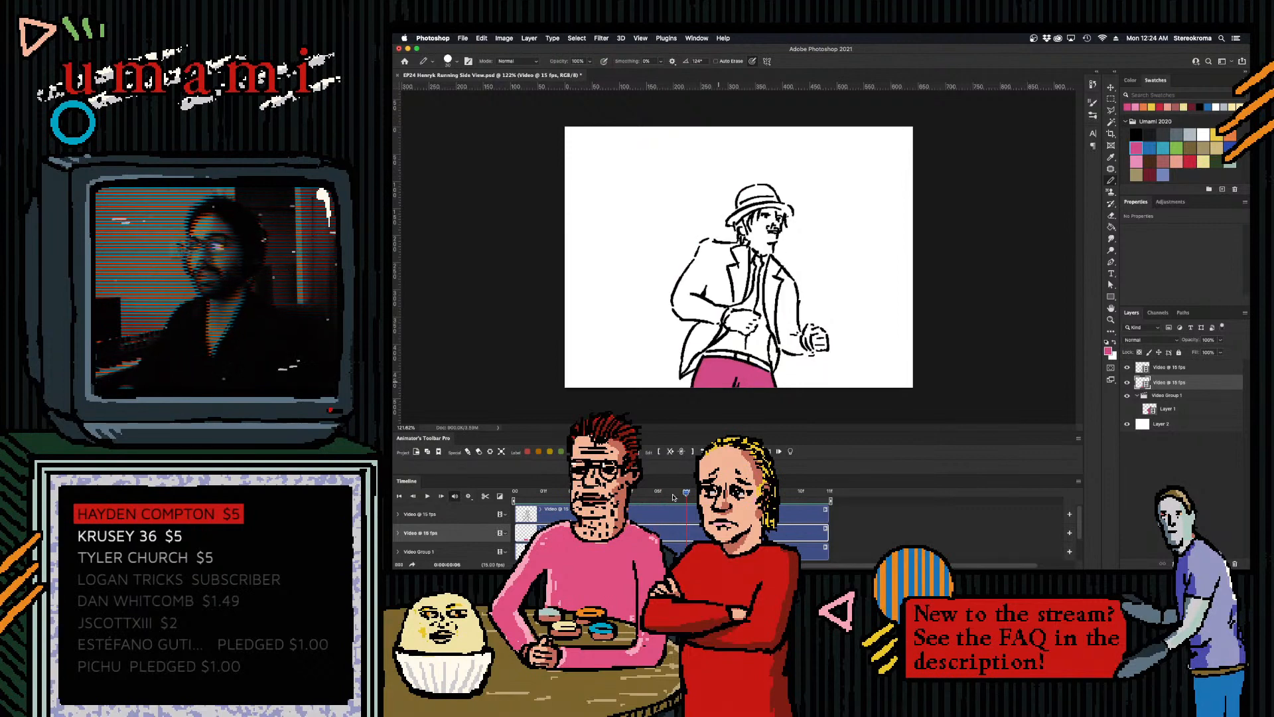
- Add light pink highlights to the trousers with a much smaller brush
left_click(1133, 160)
key("bracketleft")
key("bracketleft")
key("bracketleft")
key("bracketleft")
key("bracketleft")
key("bracketleft")
left_click_drag(702, 365, 702, 406)
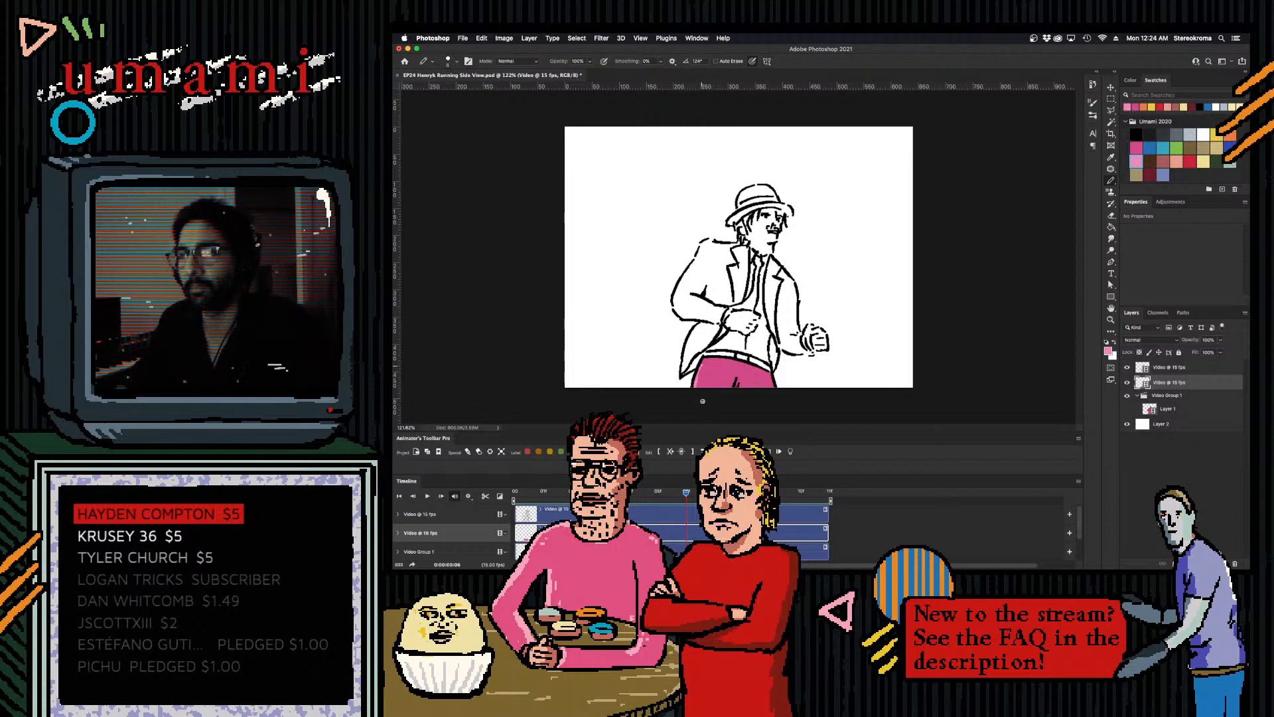
- Paint the jacket's inner lining dark maroon at the rear tail and along the front edge above the belt
left_click(1150, 175)
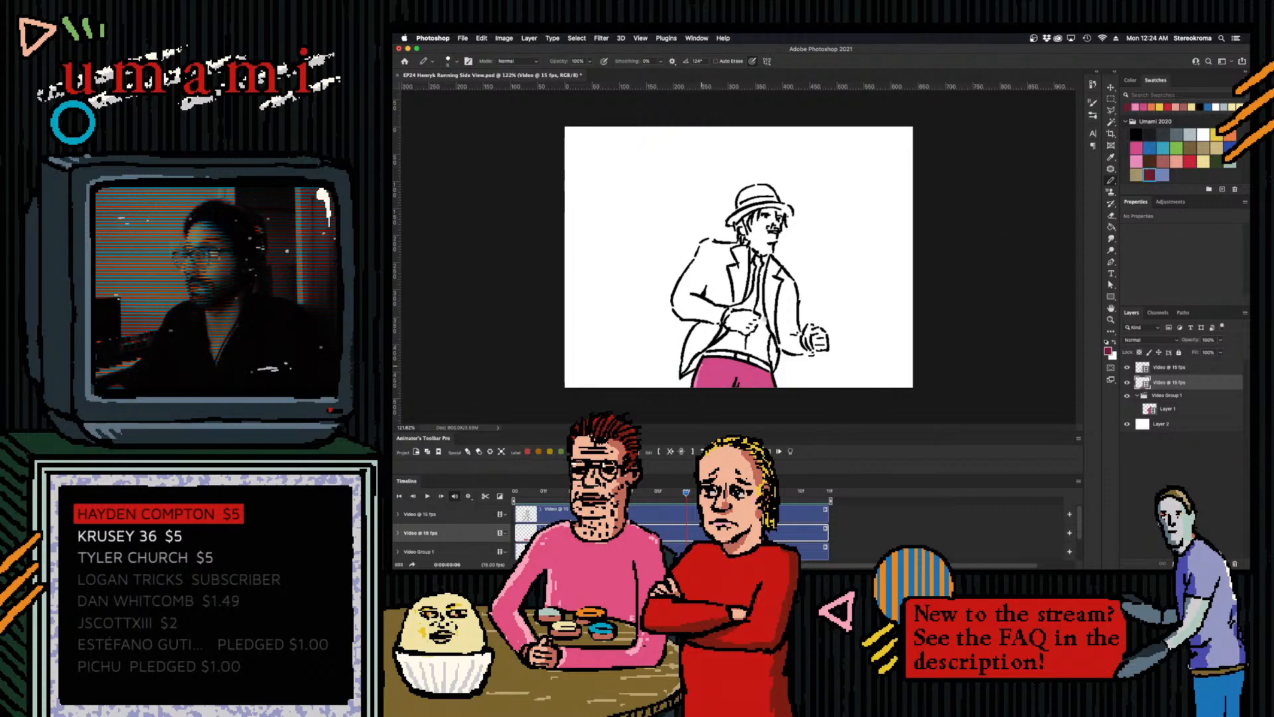
key("bracketleft")
mouse_move(695, 365)
left_mouse_down()
mouse_move(685, 374)
mouse_move(698, 362)
left_mouse_up()
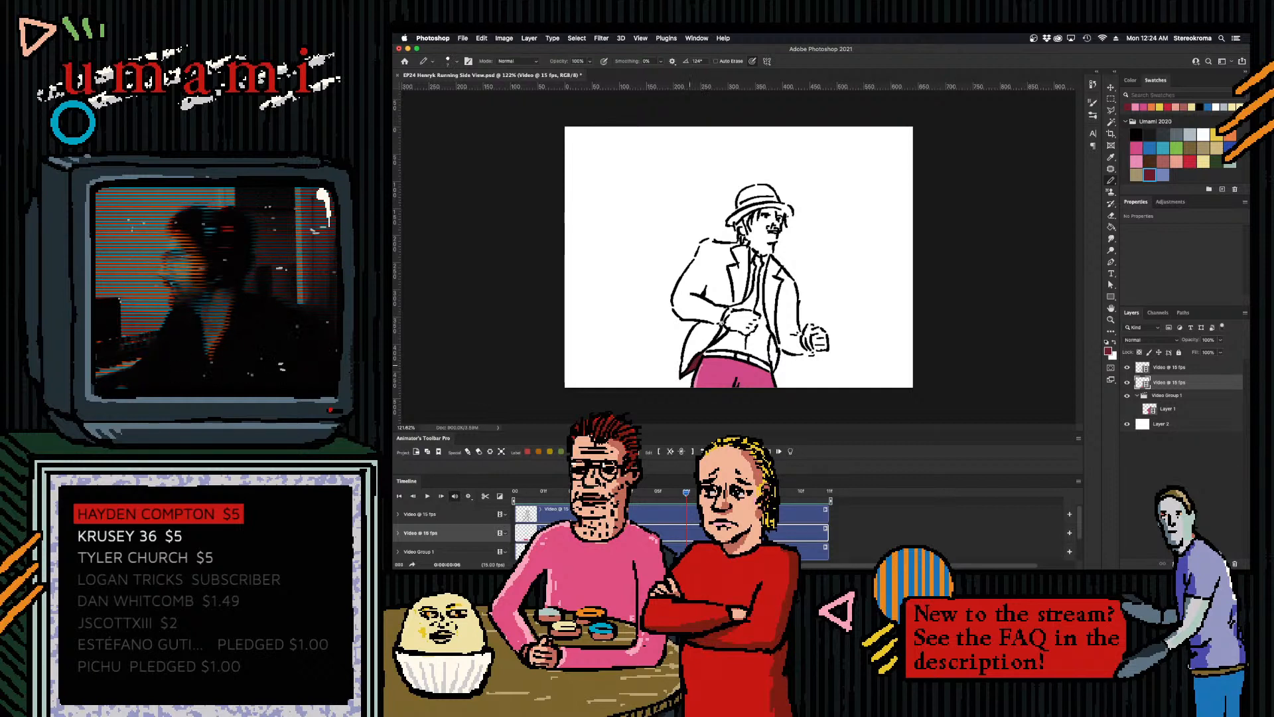
key("super+Tab")
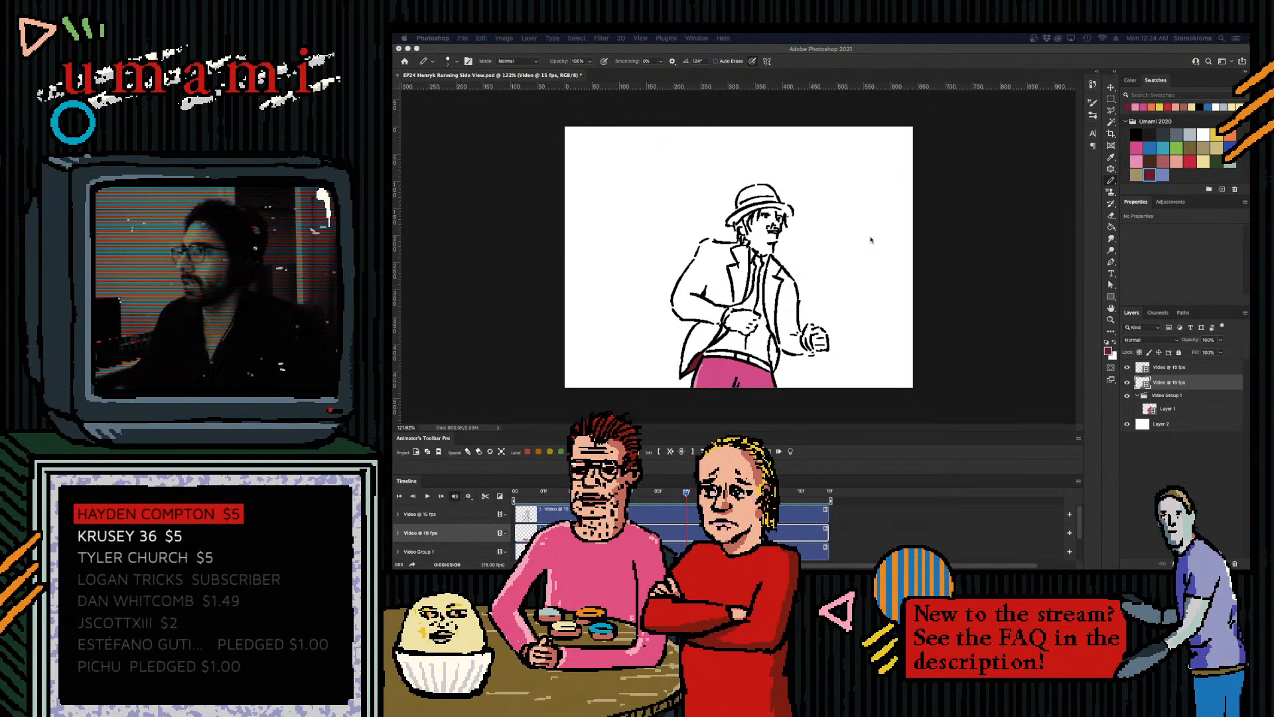
left_click(1054, 203)
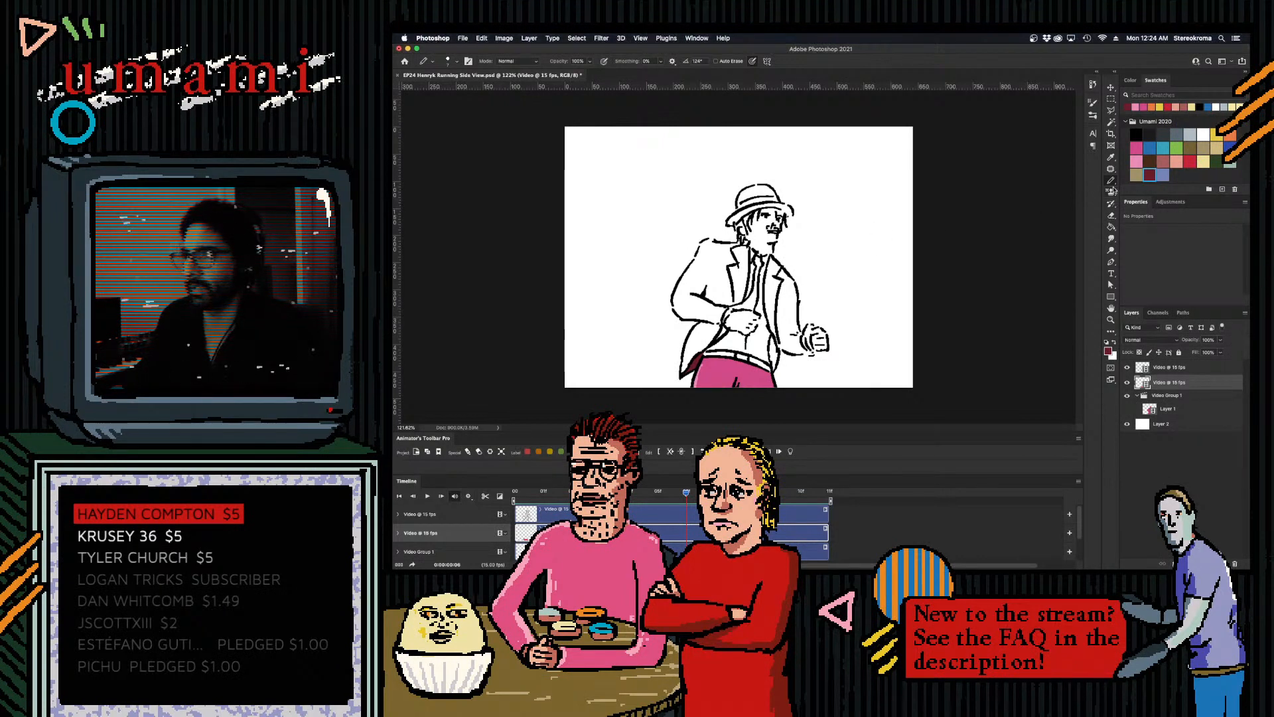
left_click_drag(772, 342, 774, 363)
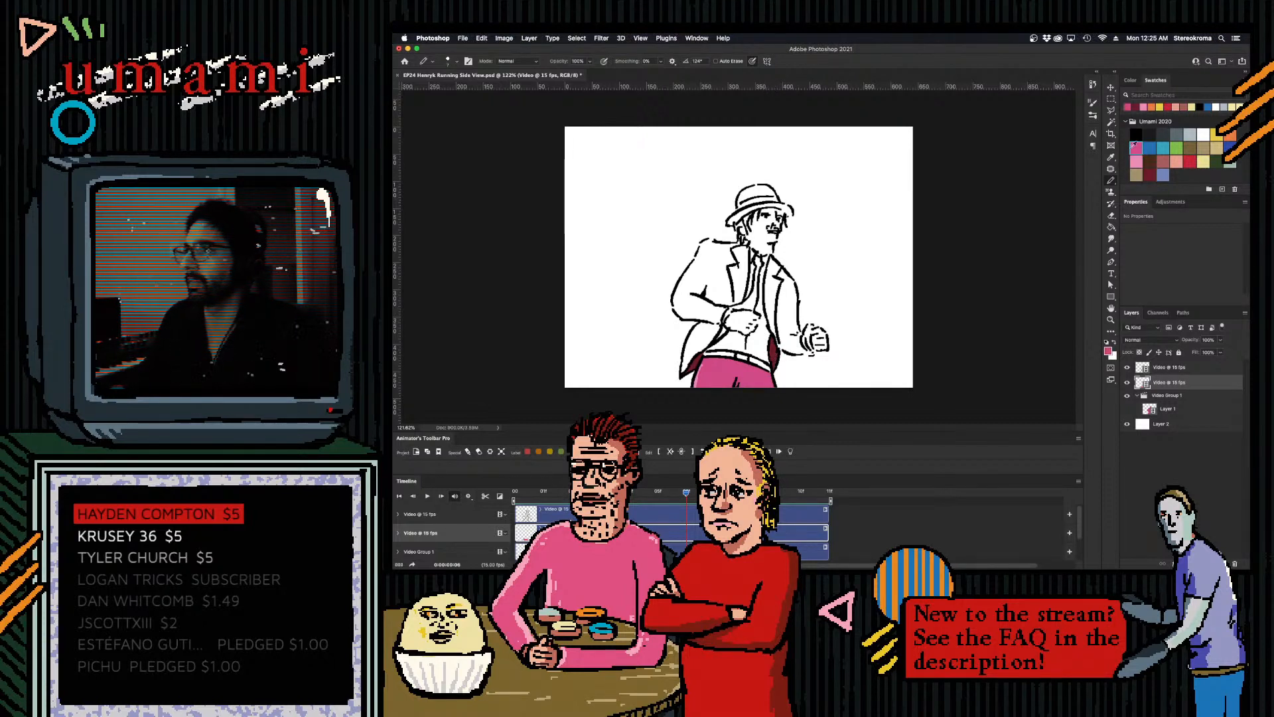
- Fill the jacket's rear tail, bent sleeve, shoulder and near lapel with dark pink, adjusting the brush size to the areas
mouse_move(687, 346)
left_mouse_down()
mouse_move(686, 364)
mouse_move(702, 327)
mouse_move(717, 327)
mouse_move(701, 343)
left_mouse_up()
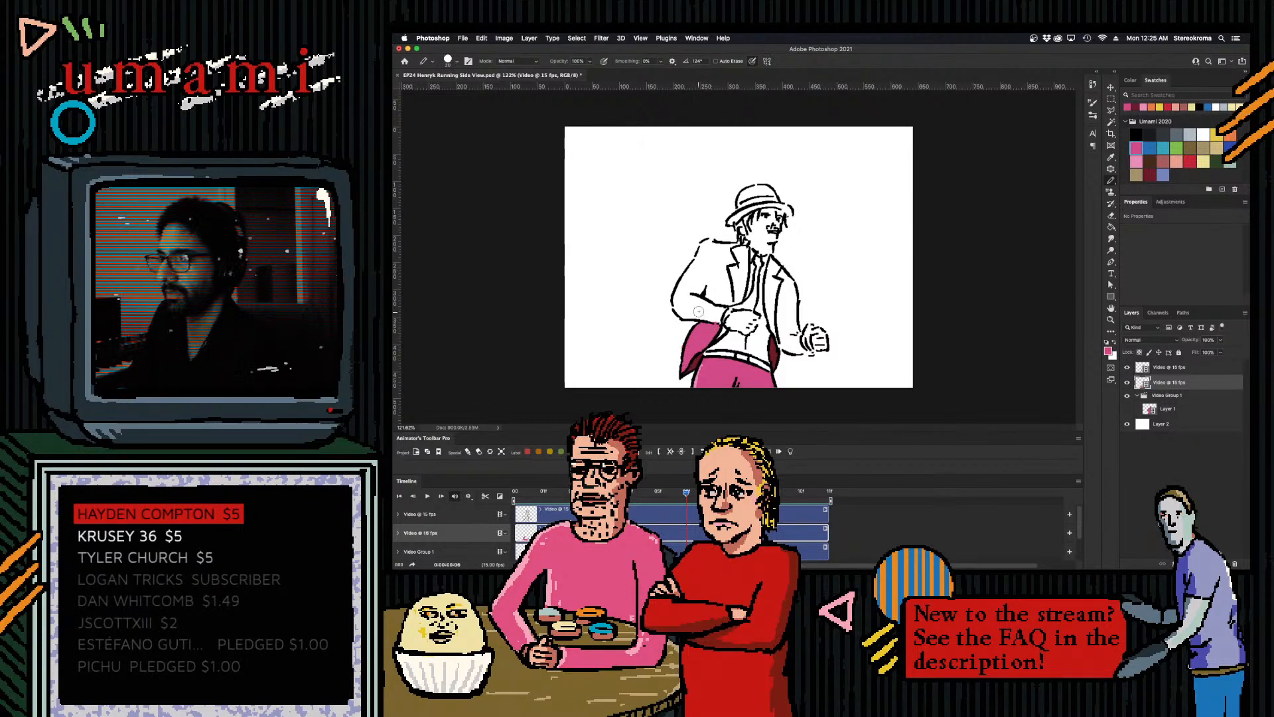
mouse_move(680, 292)
left_mouse_down()
mouse_move(684, 312)
mouse_move(723, 312)
mouse_move(697, 300)
mouse_move(690, 279)
mouse_move(709, 268)
mouse_move(709, 247)
mouse_move(736, 246)
mouse_move(717, 258)
mouse_move(717, 281)
mouse_move(742, 253)
mouse_move(738, 302)
mouse_move(708, 293)
mouse_move(725, 302)
left_mouse_up()
key("bracketleft")
key("bracketleft")
key("bracketleft")
key("bracketleft")
key("bracketleft")
key("bracketright")
key("bracketright")
key("bracketright")
key("bracketright")
key("bracketright")
key("bracketright")
key("bracketright")
key("bracketleft")
key("bracketleft")
key("bracketleft")
key("bracketleft")
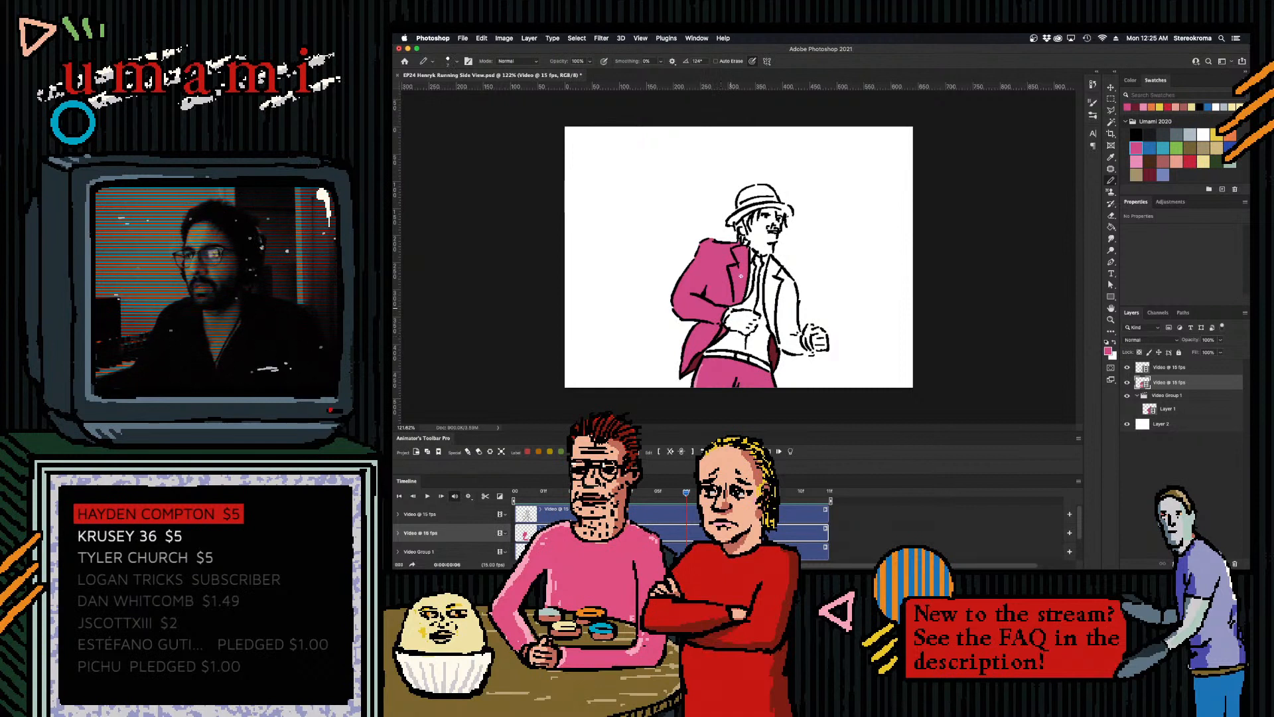
- Fill the jacket's front half and outstretched sleeve with dark pink using a larger brush
key("bracketright")
key("bracketright")
mouse_move(770, 259)
left_mouse_down()
mouse_move(794, 300)
mouse_move(797, 340)
left_mouse_up()
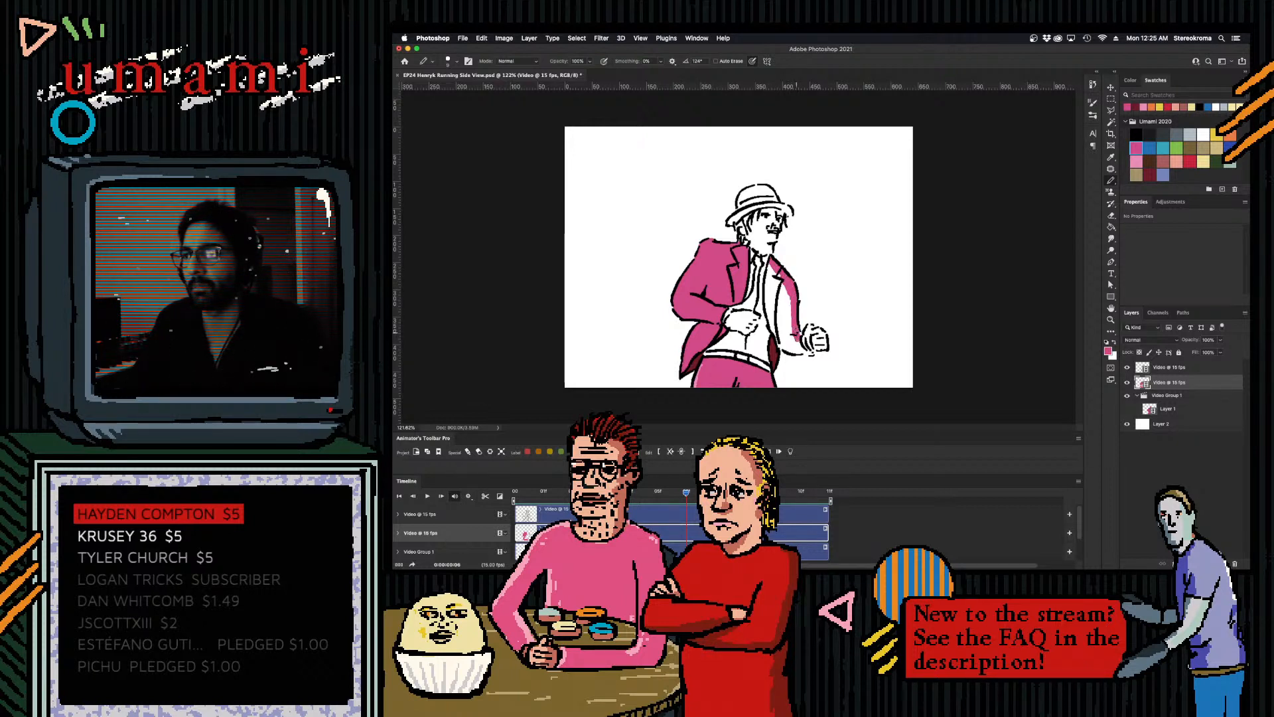
key("bracketright")
mouse_move(770, 266)
left_mouse_down()
mouse_move(772, 321)
mouse_move(802, 356)
left_mouse_up()
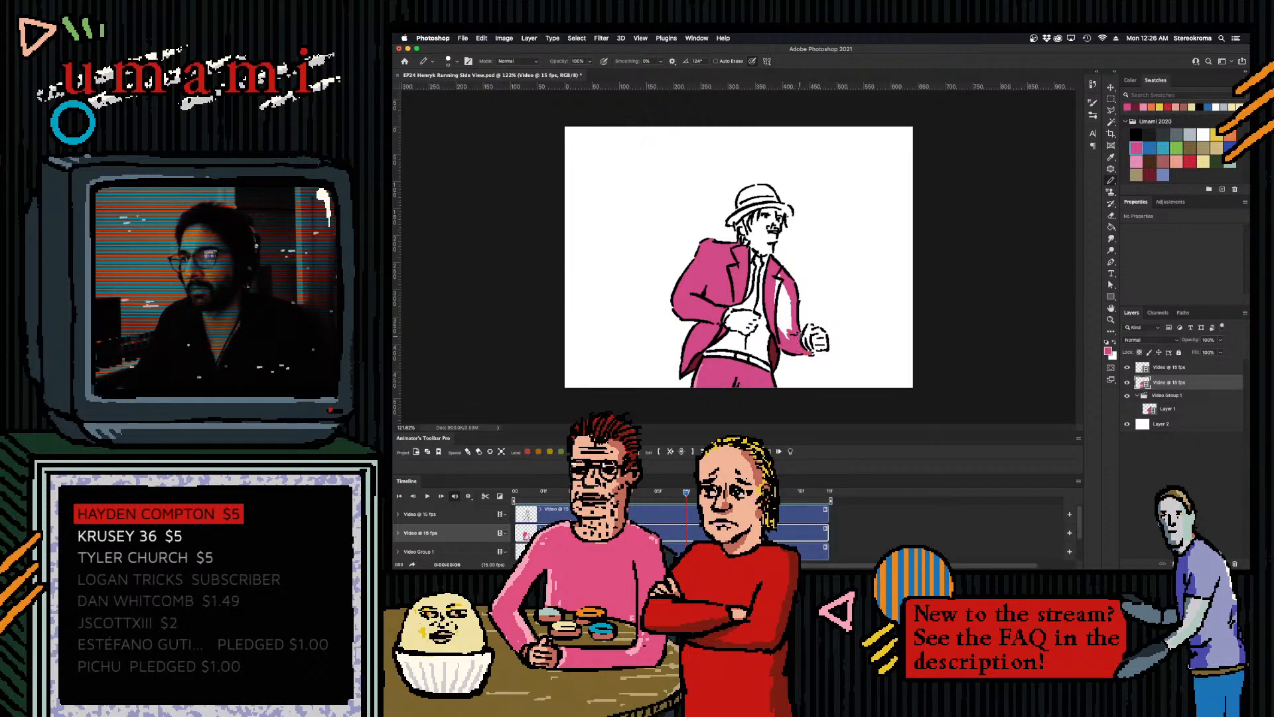
mouse_move(795, 337)
left_mouse_down()
mouse_move(778, 281)
mouse_move(788, 295)
left_mouse_up()
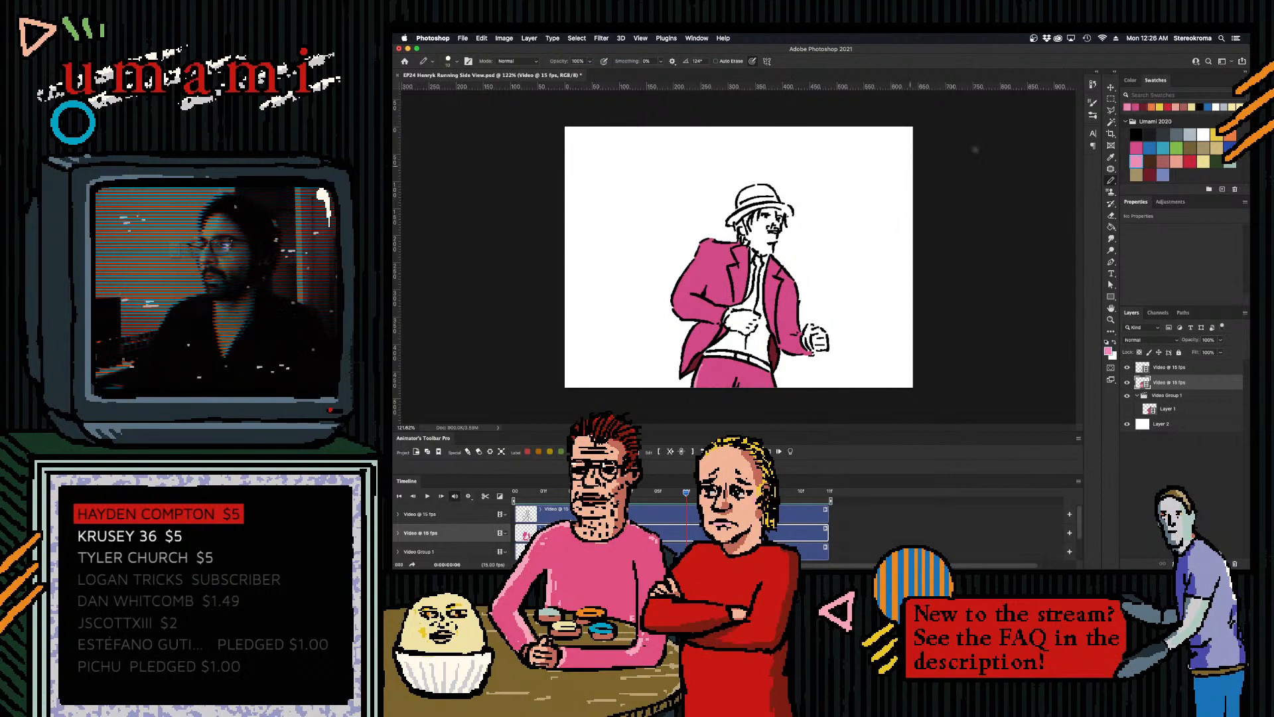
- Paint the hat's brim and crown dark pink and colour the hat band light pink
left_click_drag(728, 223, 791, 212)
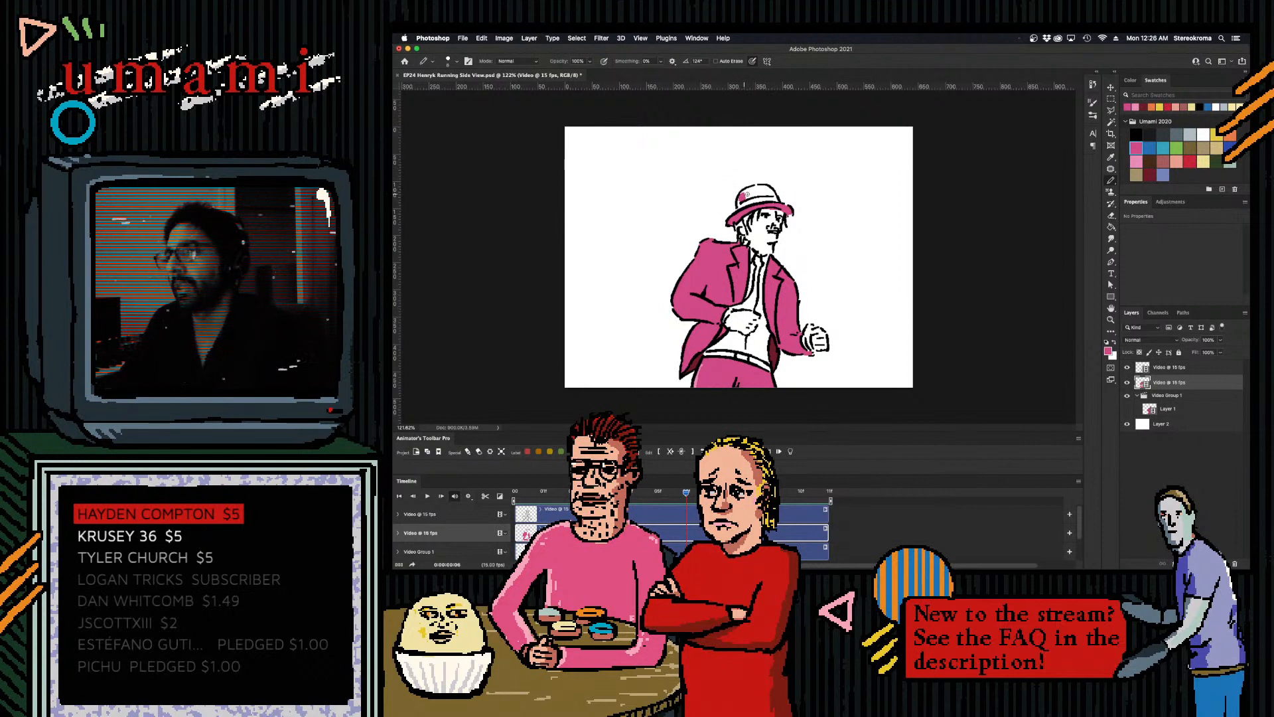
mouse_move(742, 197)
left_mouse_down()
mouse_move(770, 191)
mouse_move(751, 195)
left_mouse_up()
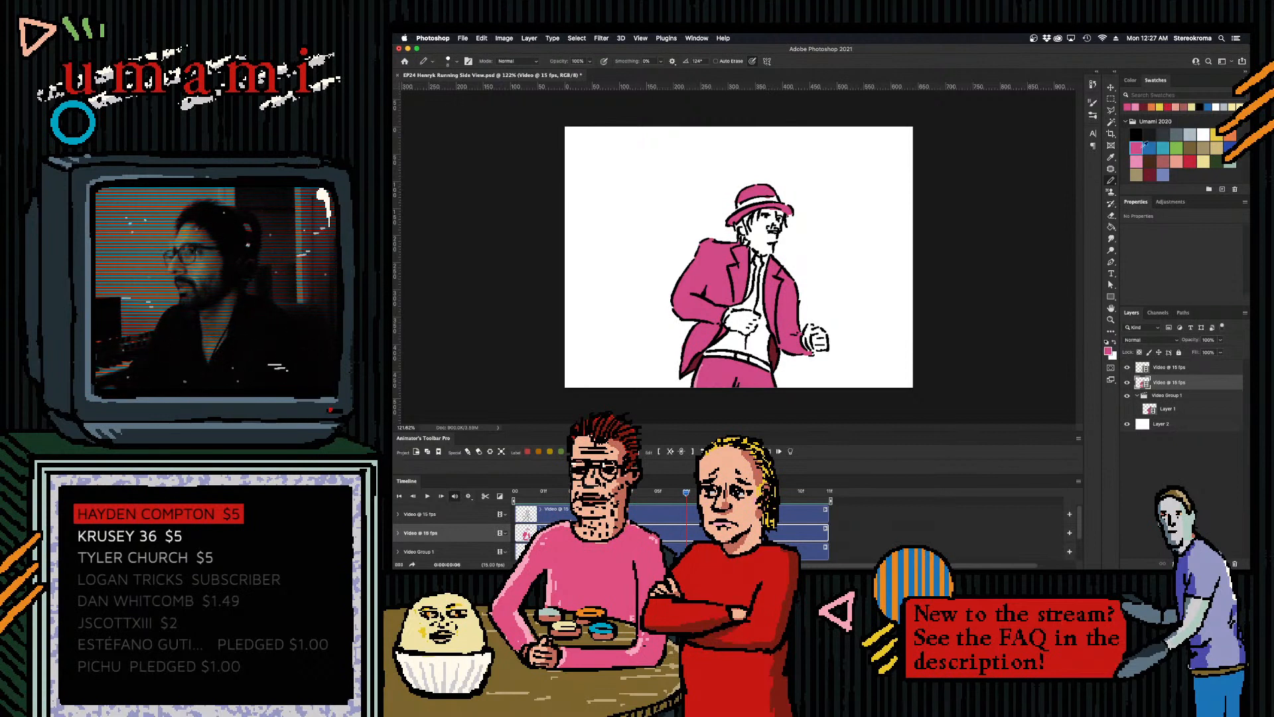
left_click(1178, 160)
left_click(1136, 161)
left_click_drag(740, 205, 778, 198)
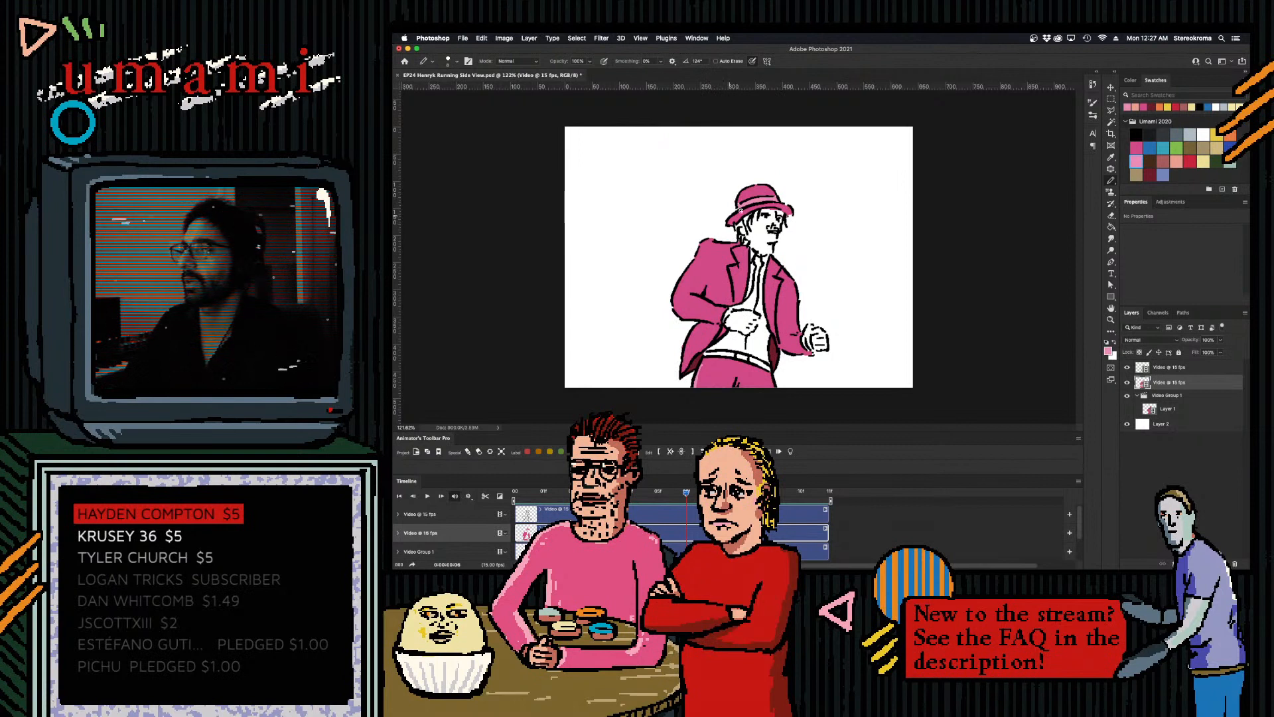
- Colour the hair in dark red tones and fill the face and neck with the brownish-red skin tone
left_click(1190, 162)
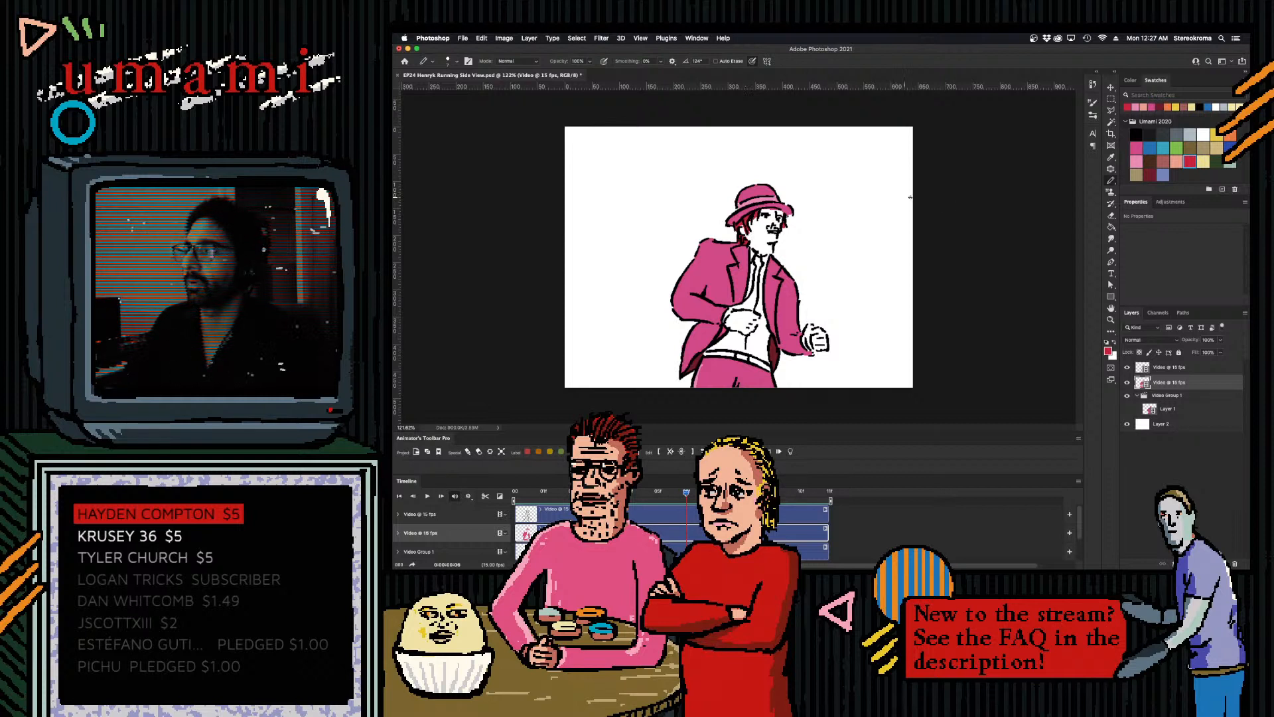
left_click(1160, 165)
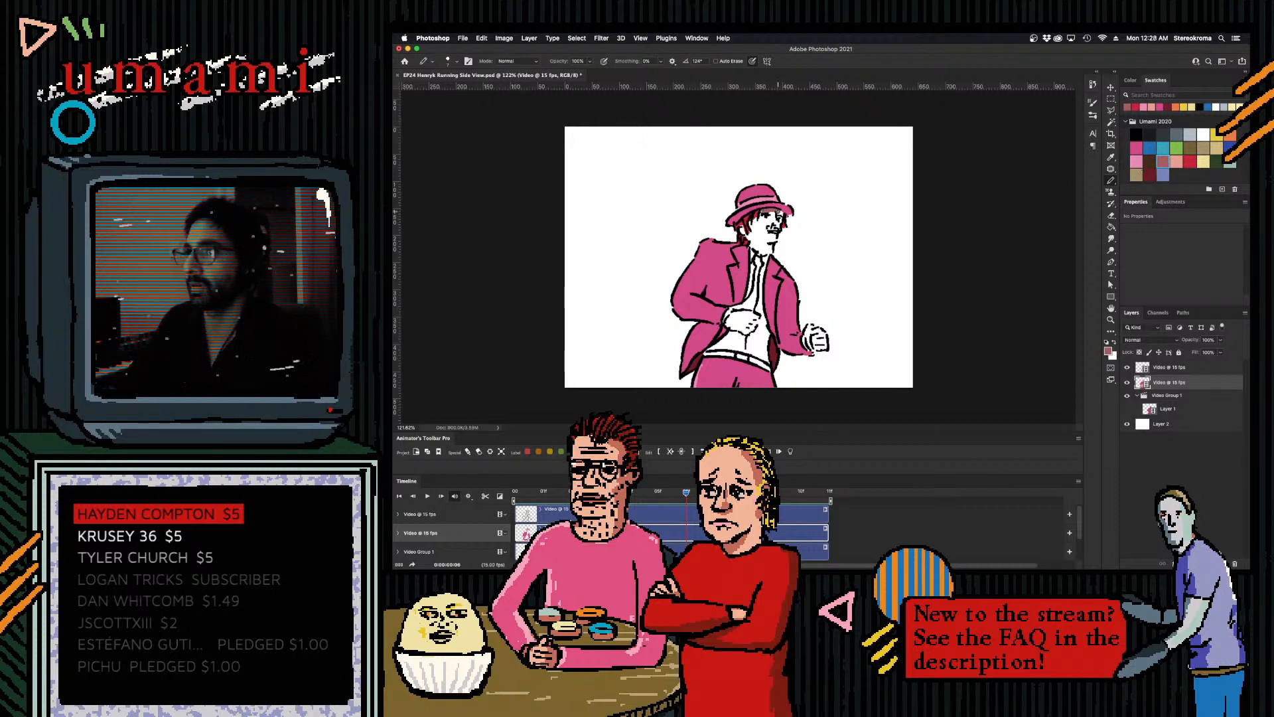
left_click_drag(782, 217, 753, 236)
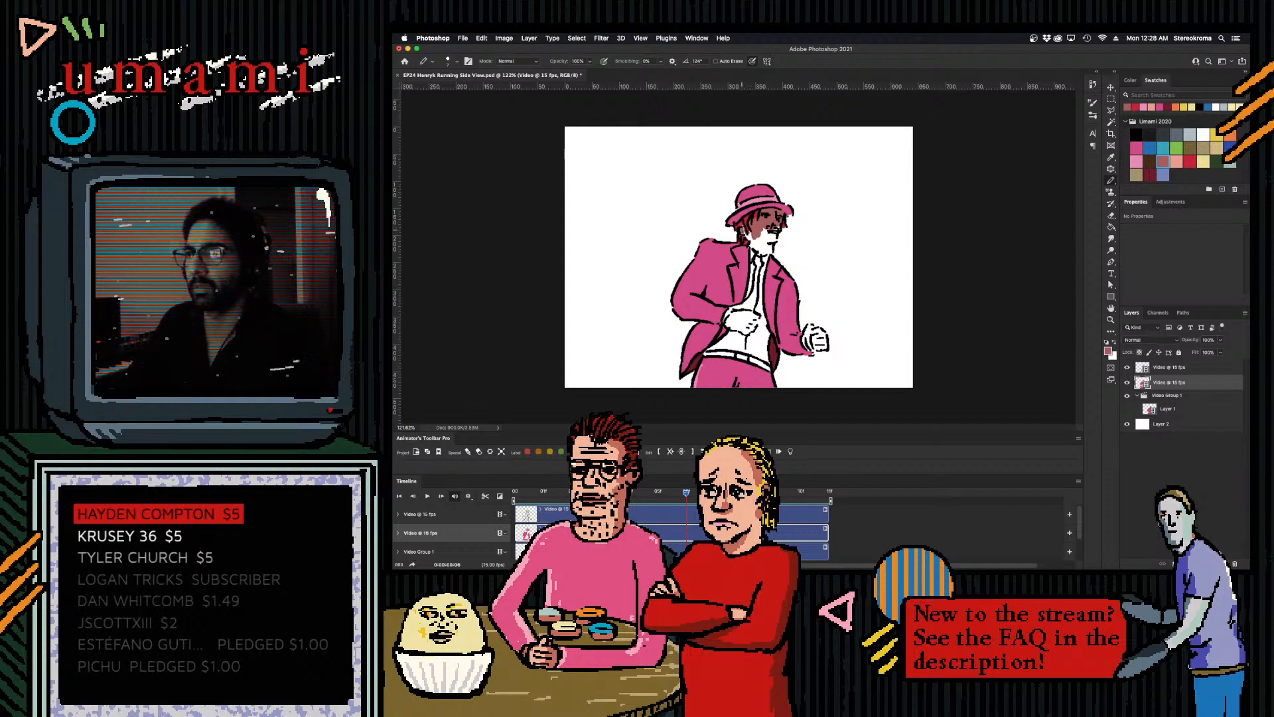
mouse_move(753, 232)
left_mouse_down()
mouse_move(762, 253)
mouse_move(760, 237)
mouse_move(776, 234)
left_mouse_up()
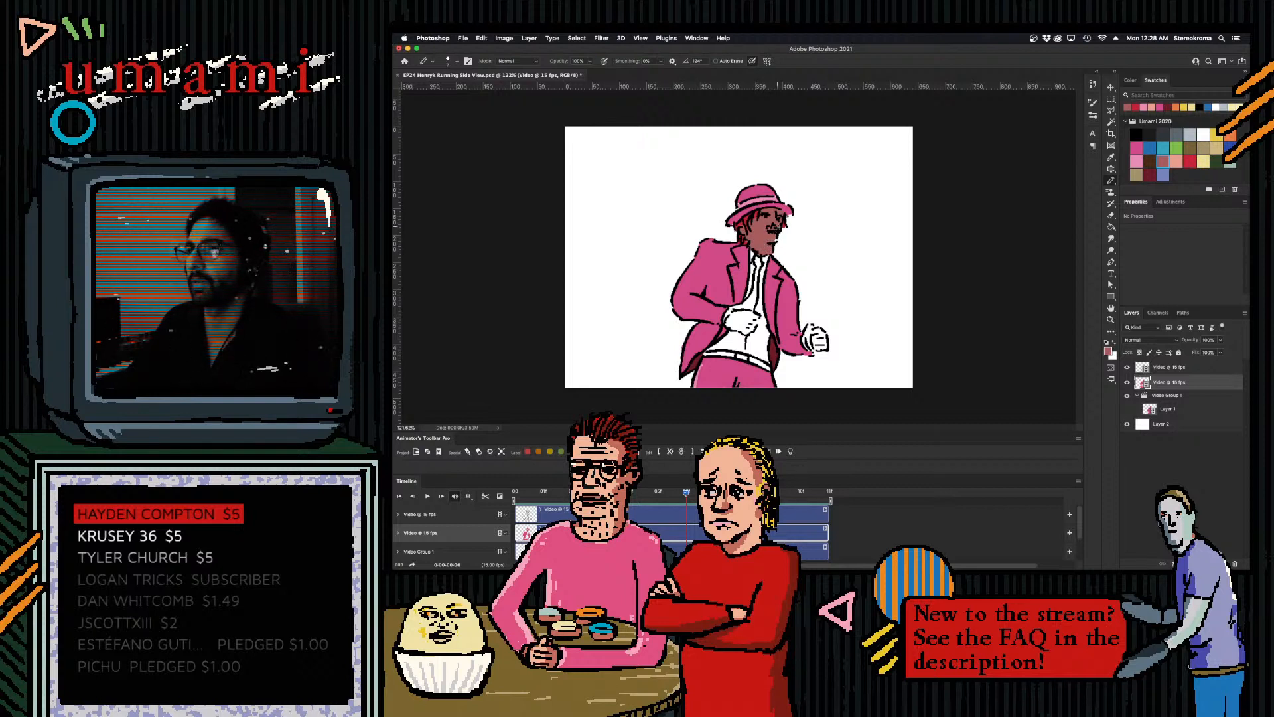
- Add salmon highlights to the face and neck, undo a stray stroke and touch up the shading with brownish red
left_click(1177, 160)
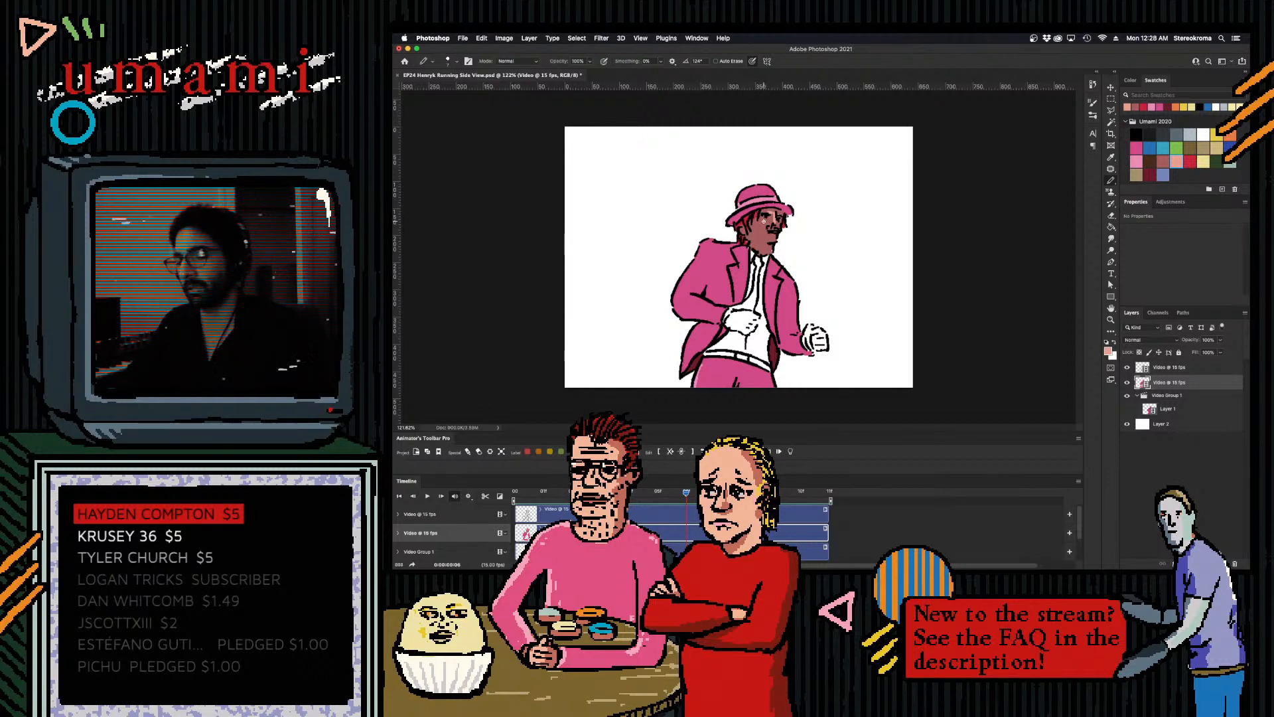
key("super+z")
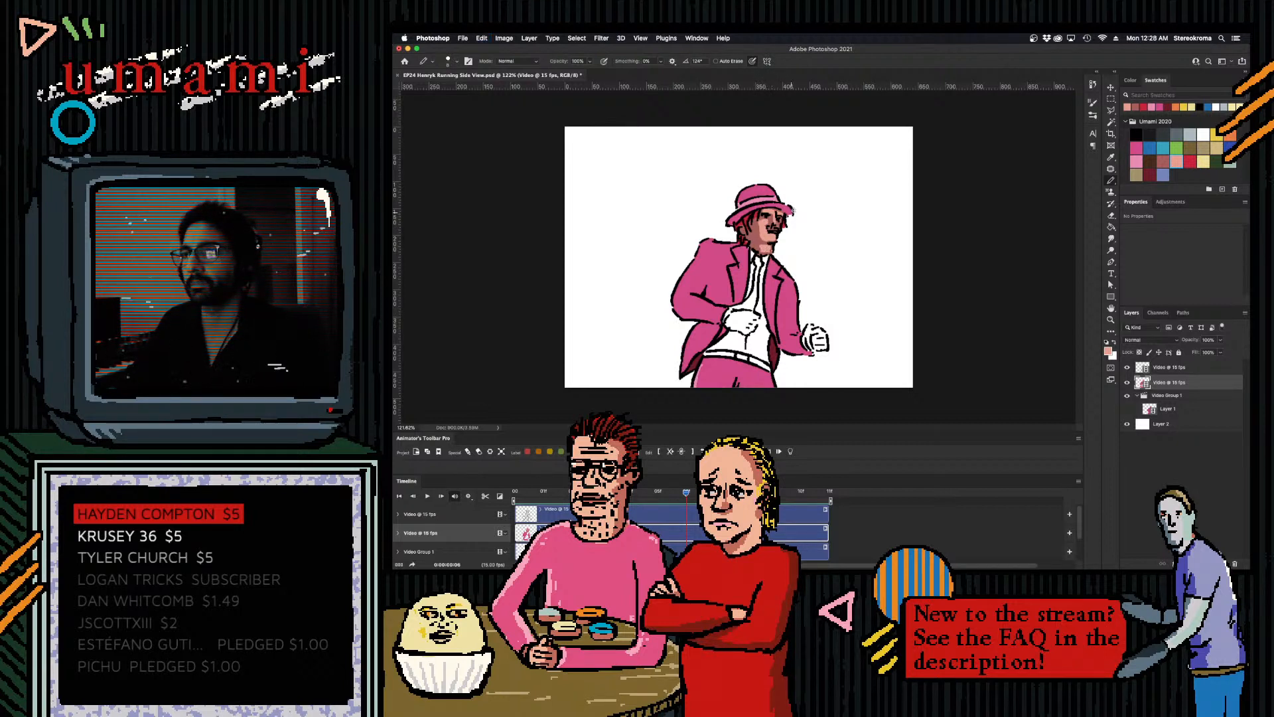
left_click(1165, 161)
left_click_drag(756, 228, 764, 234)
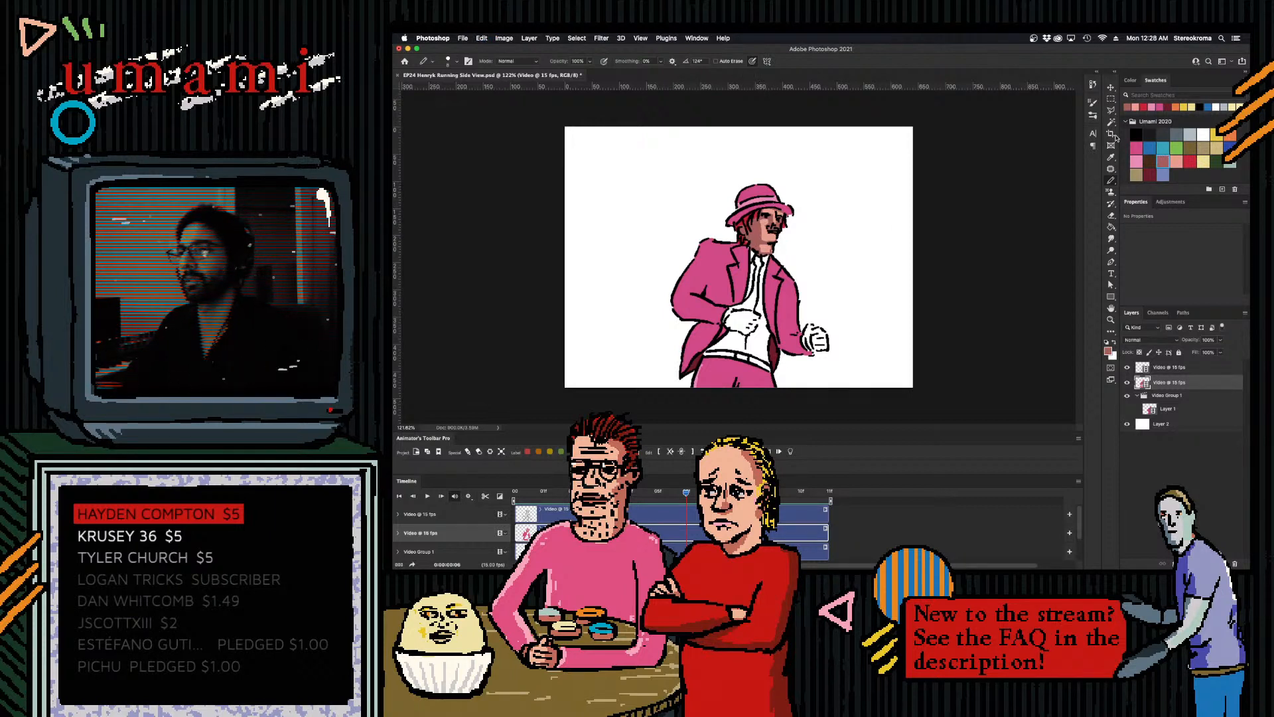
left_click(1161, 162)
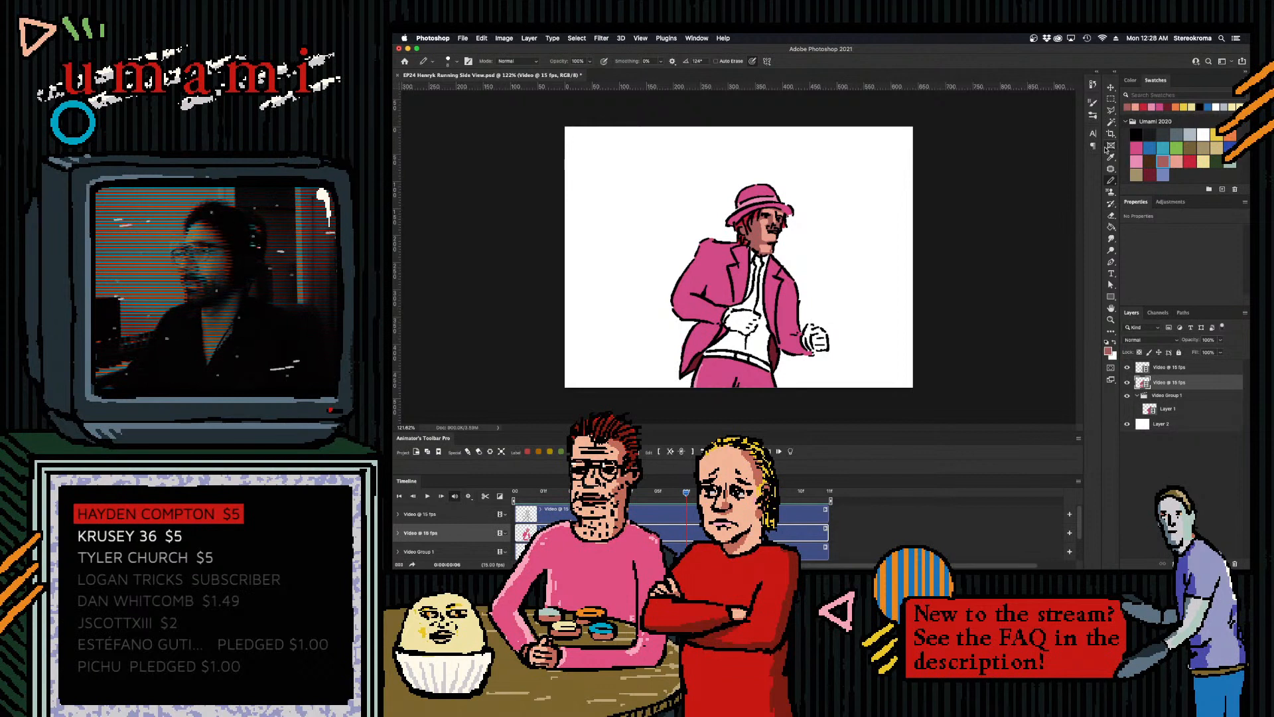
left_click(1155, 158)
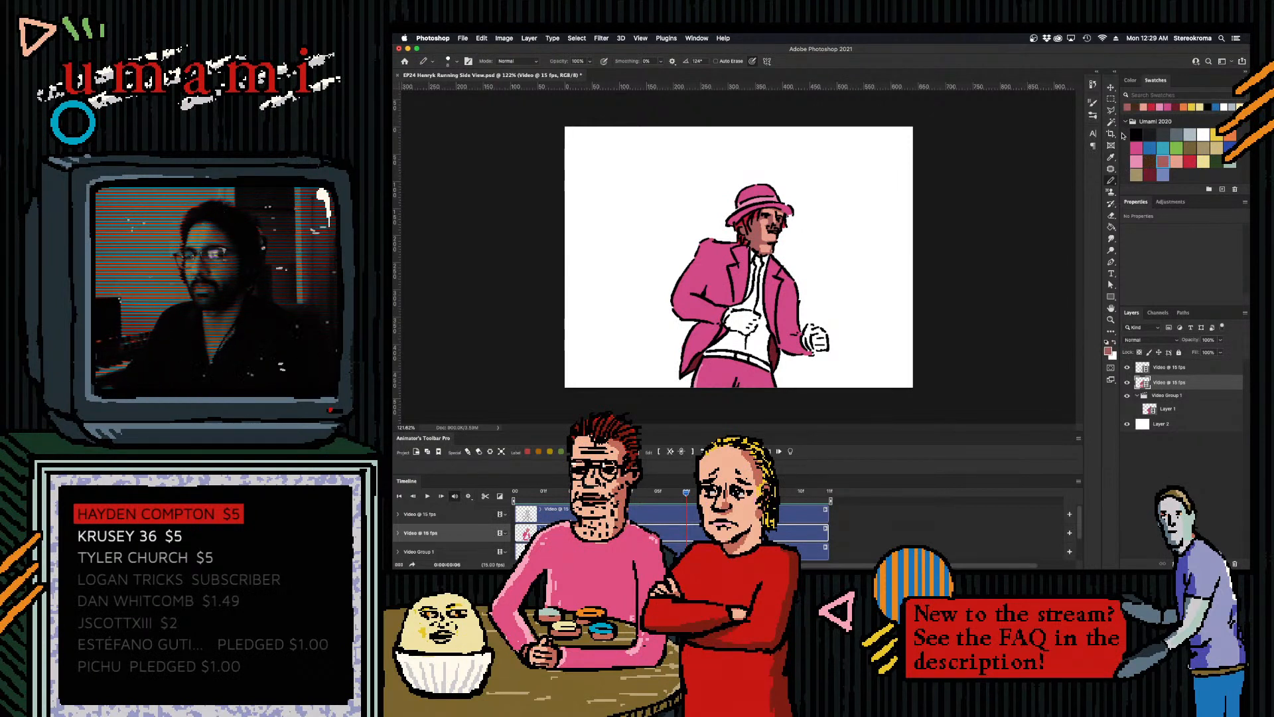
- Colour both fists with the brownish-red skin tone and add salmon highlights
left_click(1166, 159)
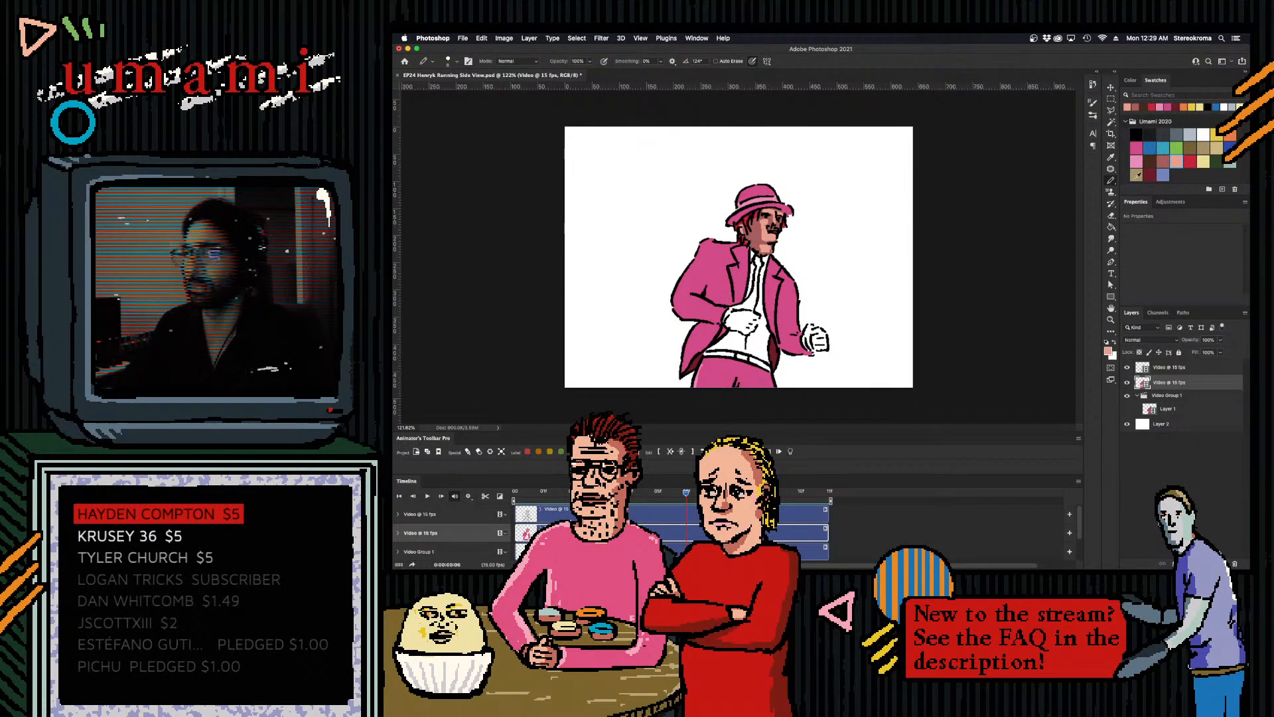
left_click(1163, 161)
mouse_move(727, 312)
left_mouse_down()
mouse_move(746, 330)
mouse_move(757, 319)
mouse_move(734, 312)
mouse_move(820, 340)
mouse_move(810, 330)
mouse_move(823, 349)
mouse_move(822, 331)
left_mouse_up()
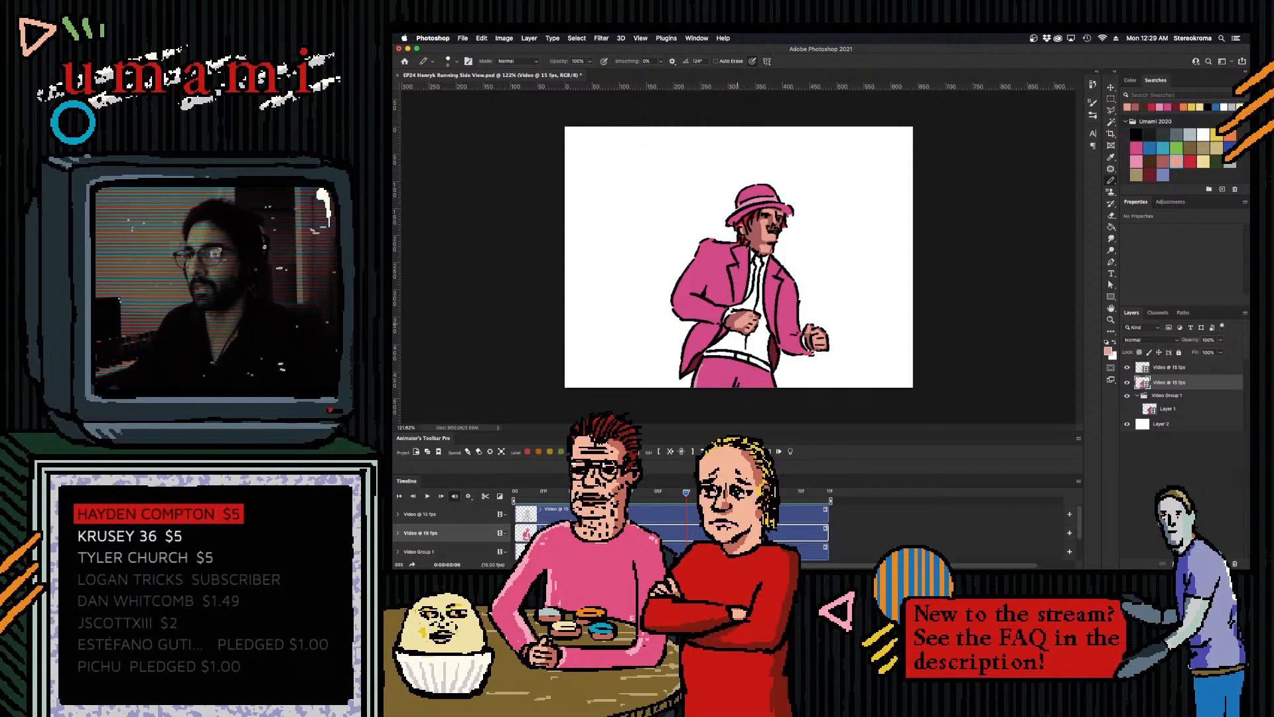
- Paint the shirt cuffs at the wrists yellow with a smaller brush
left_click(1217, 135)
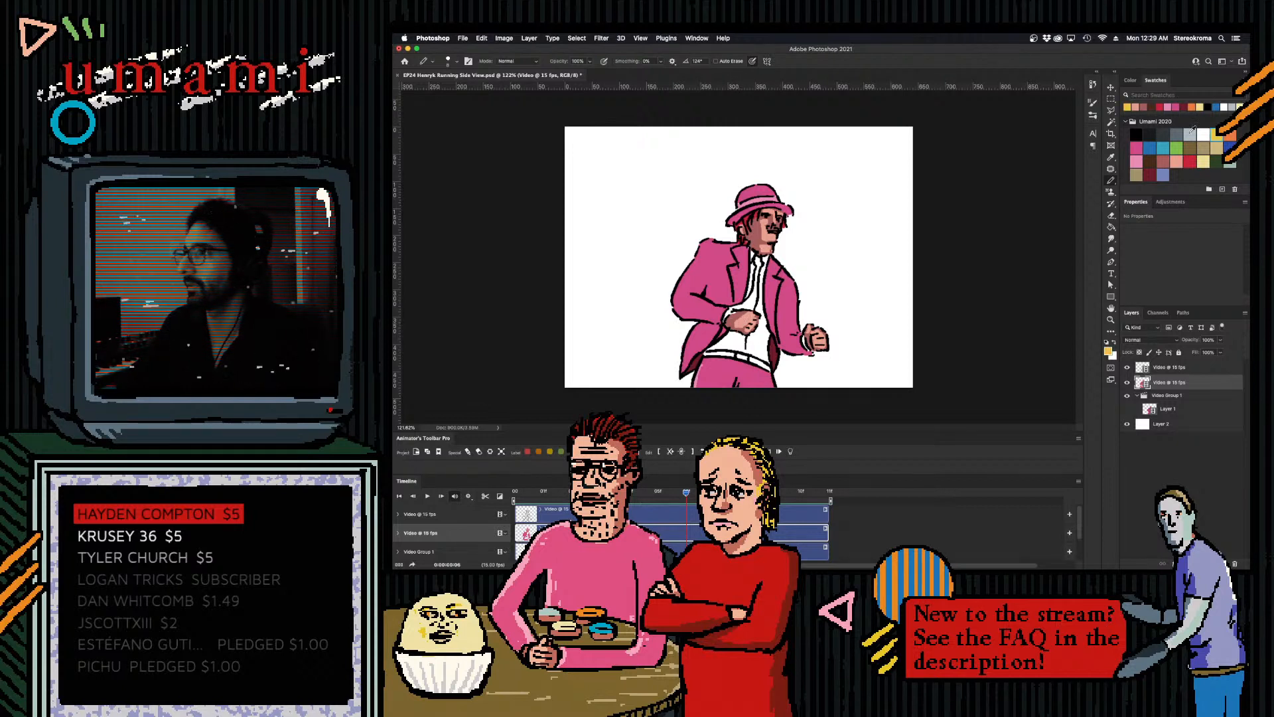
key("[")
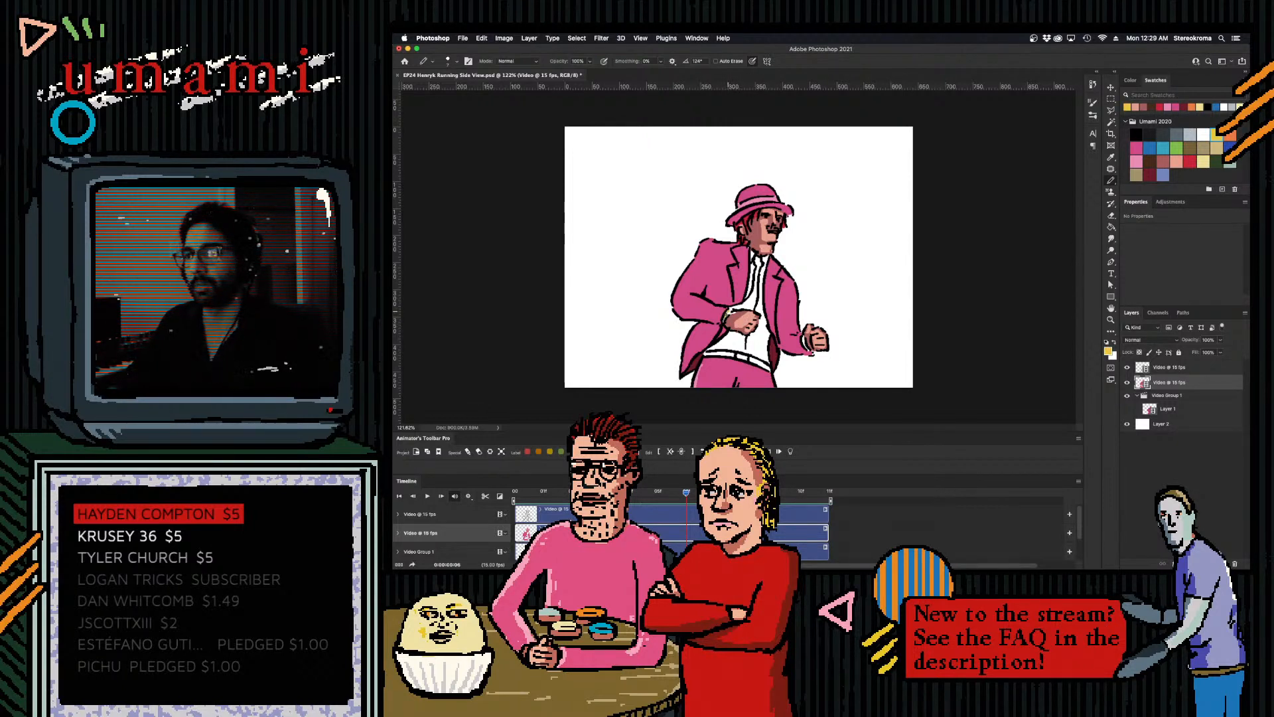
left_click_drag(804, 335, 806, 345)
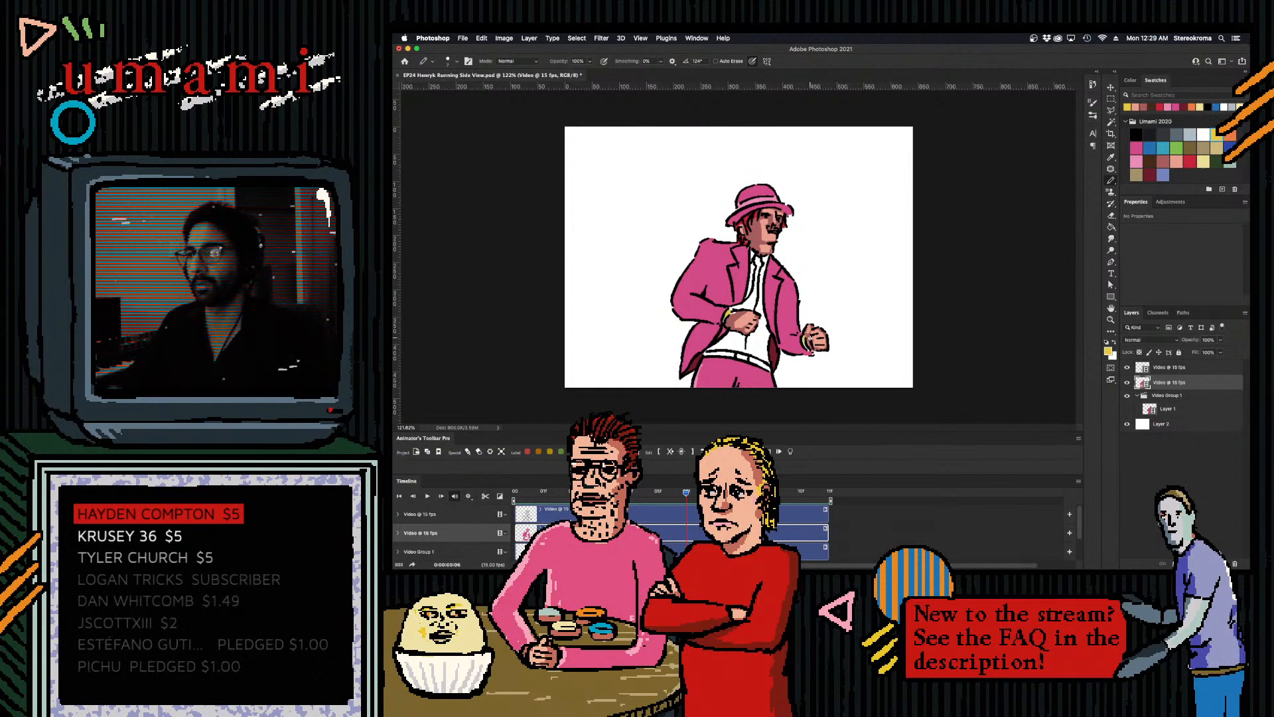
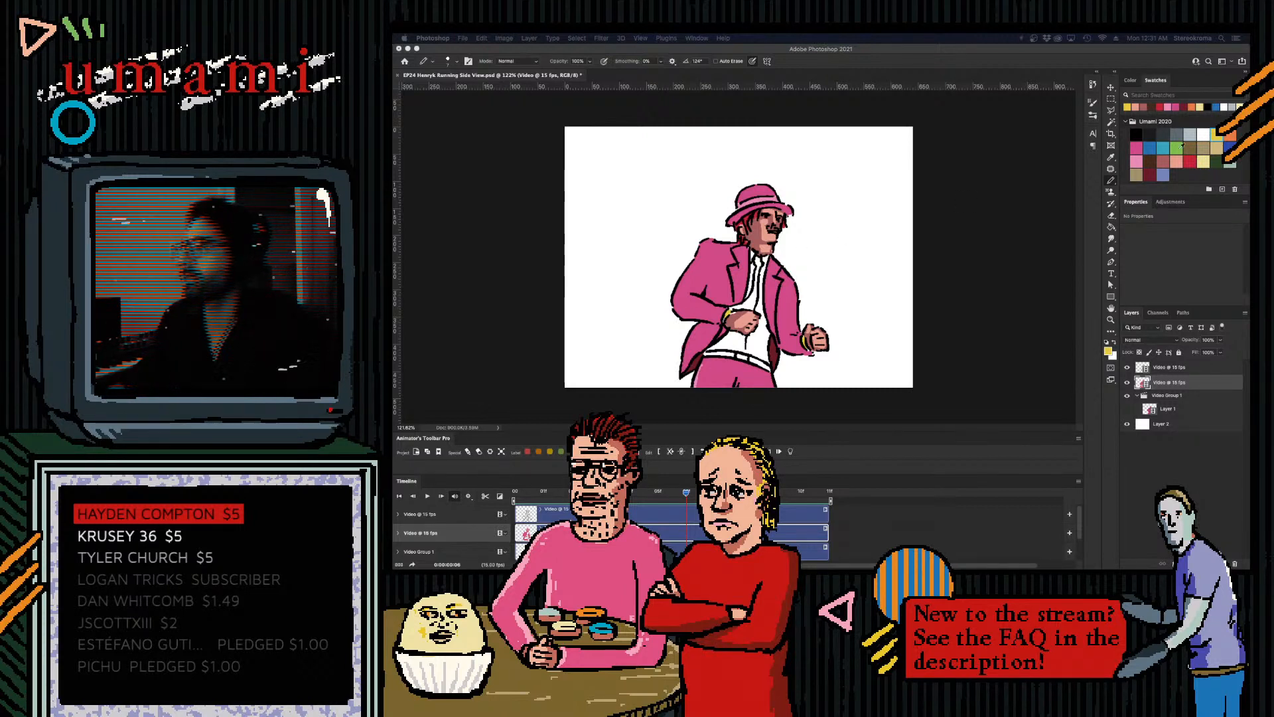
- Fill the shirt front yellow around the tie and down to the belt
left_click(1214, 139)
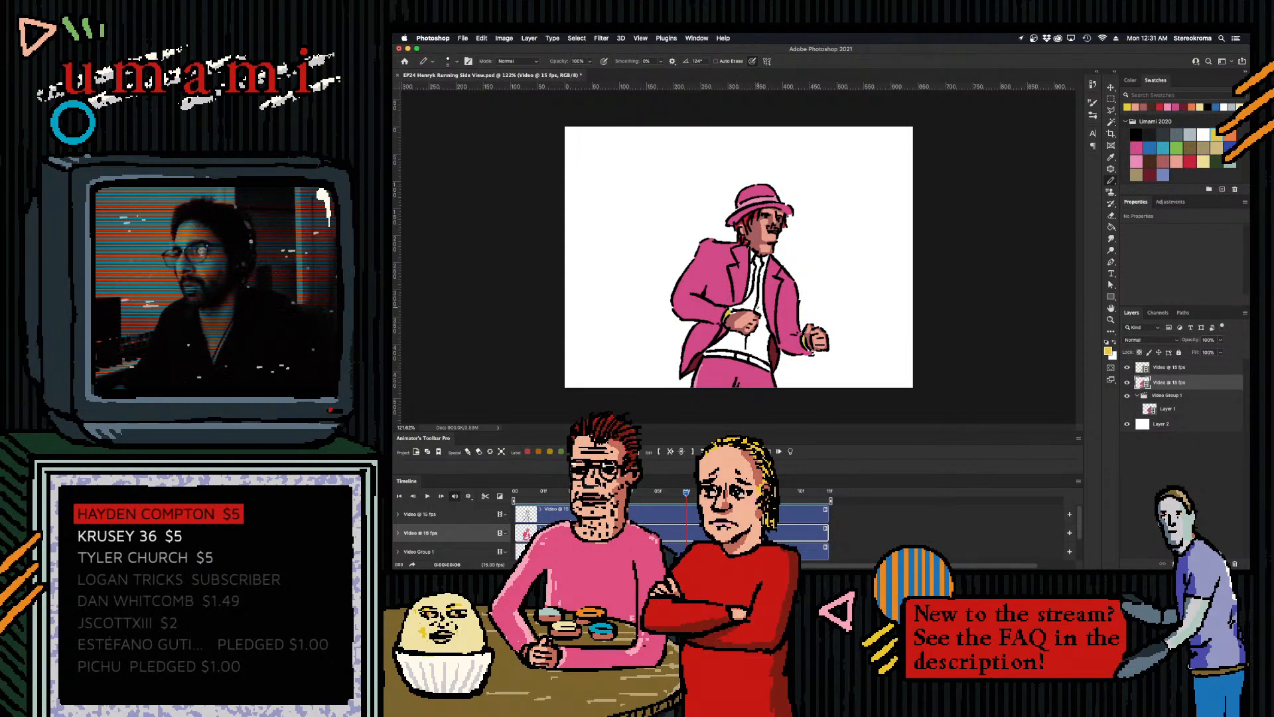
left_click_drag(758, 308, 761, 306)
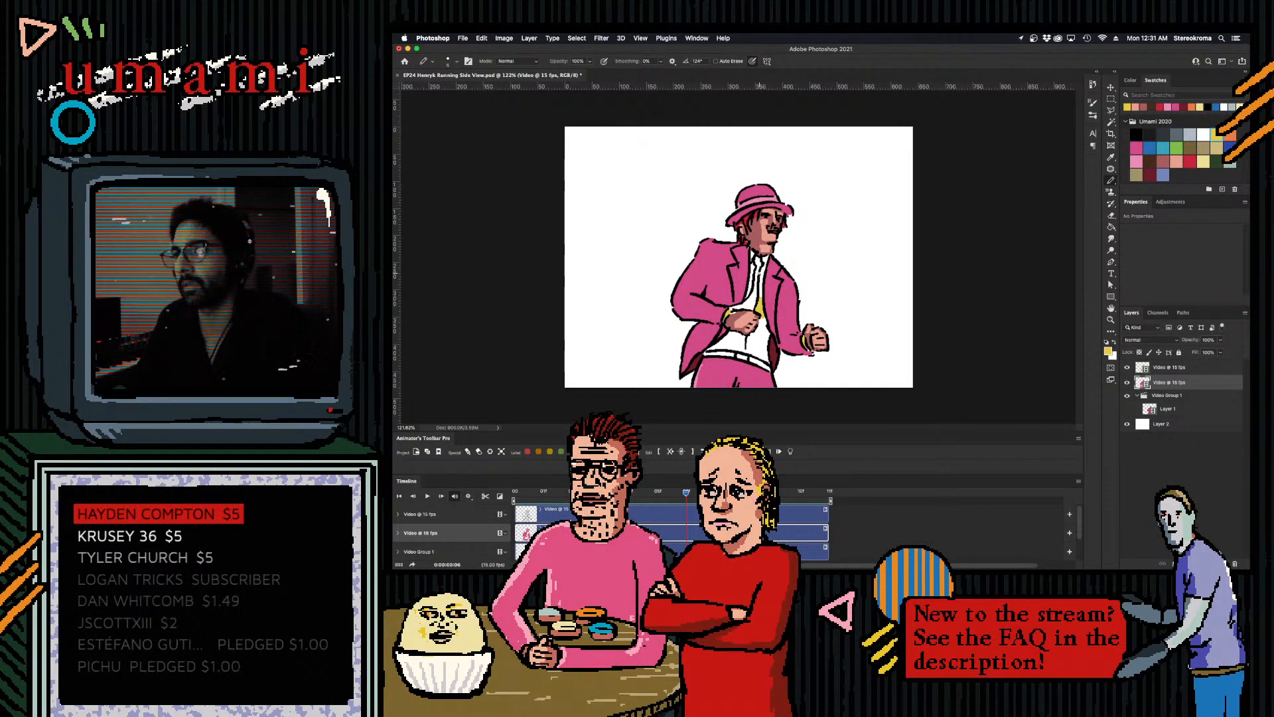
left_click_drag(760, 268, 762, 299)
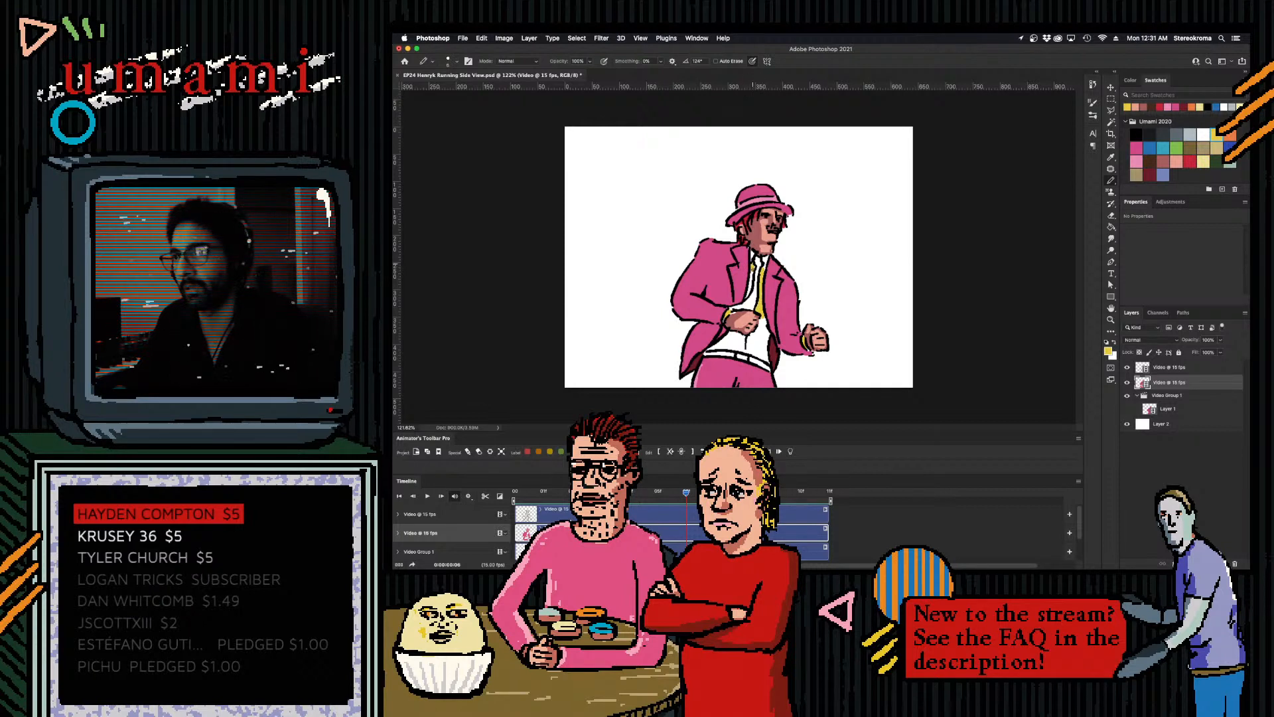
left_click_drag(753, 270, 748, 286)
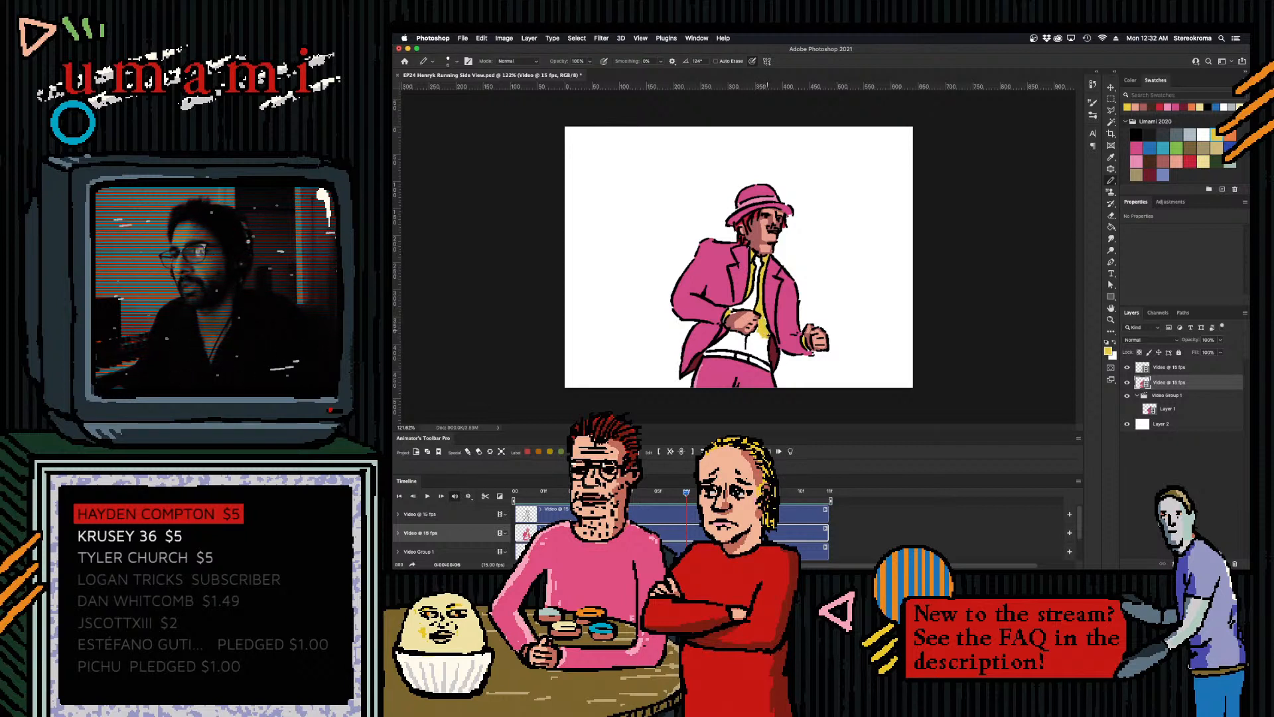
mouse_move(762, 356)
left_mouse_down()
mouse_move(752, 338)
mouse_move(755, 355)
mouse_move(713, 347)
mouse_move(741, 350)
mouse_move(732, 342)
left_mouse_up()
- Paint the tie red from the knot down to the fist
left_click(1137, 148)
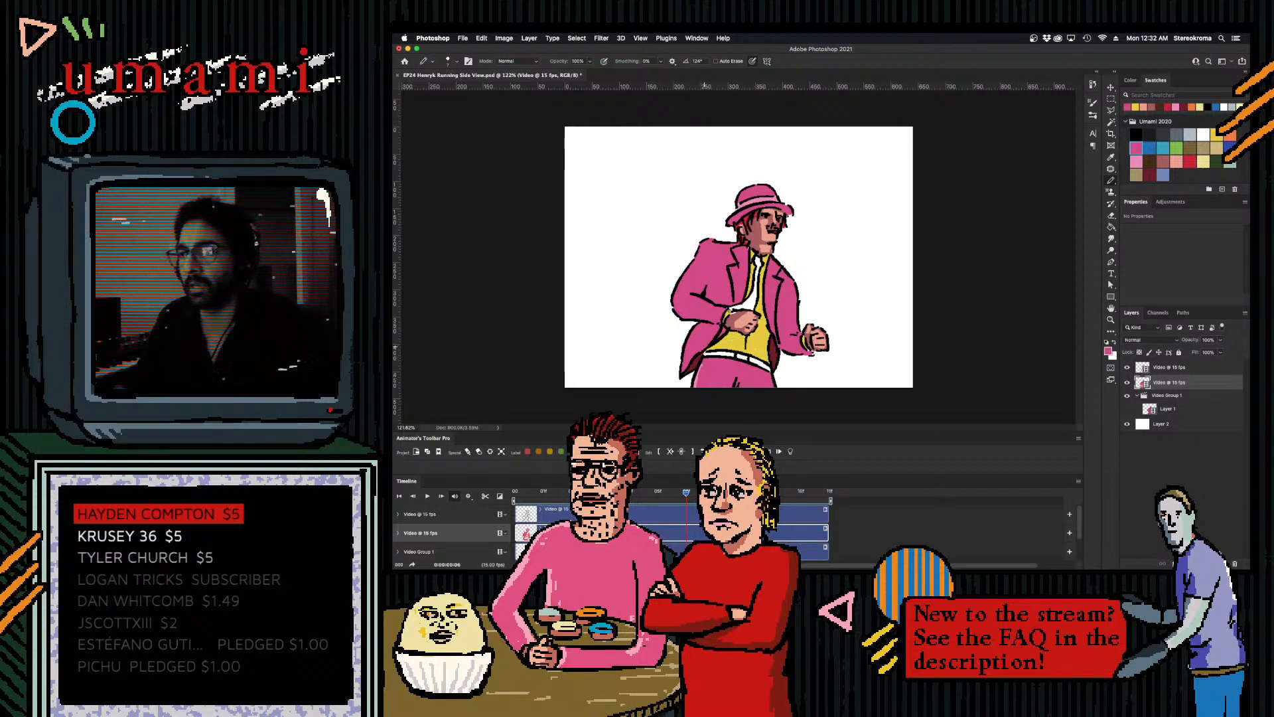
left_click(1217, 134)
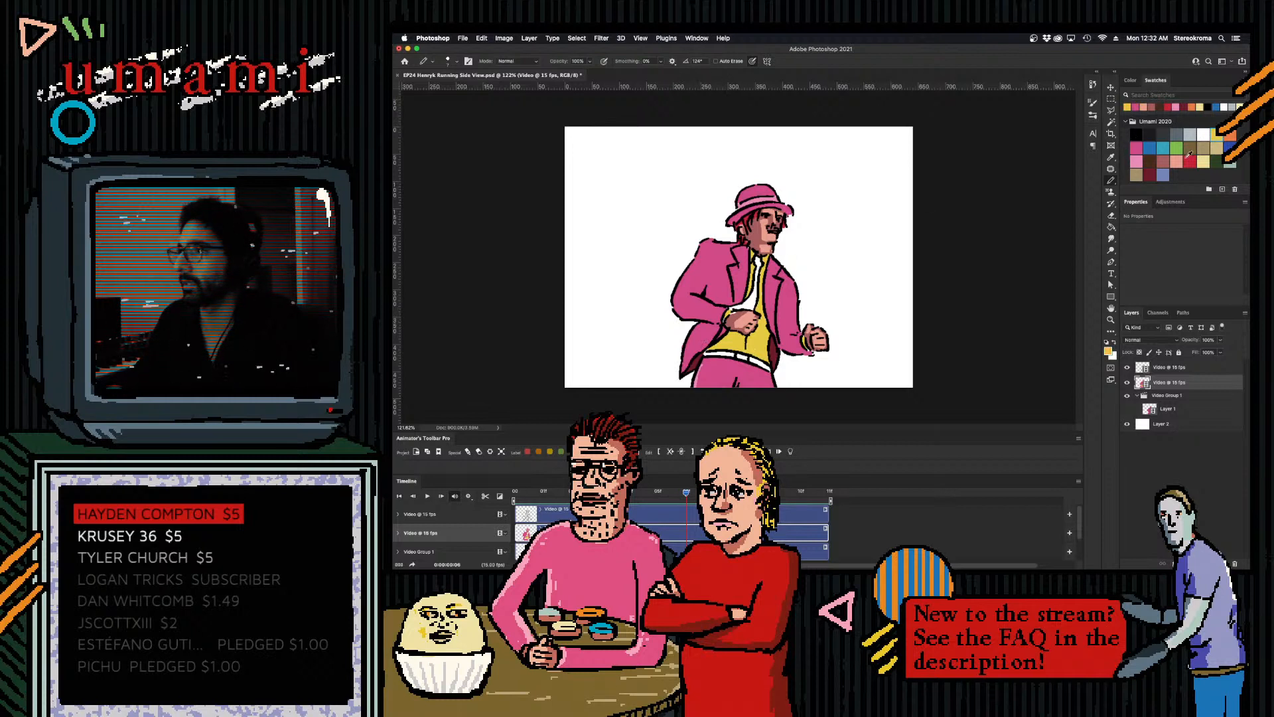
left_click(1135, 159)
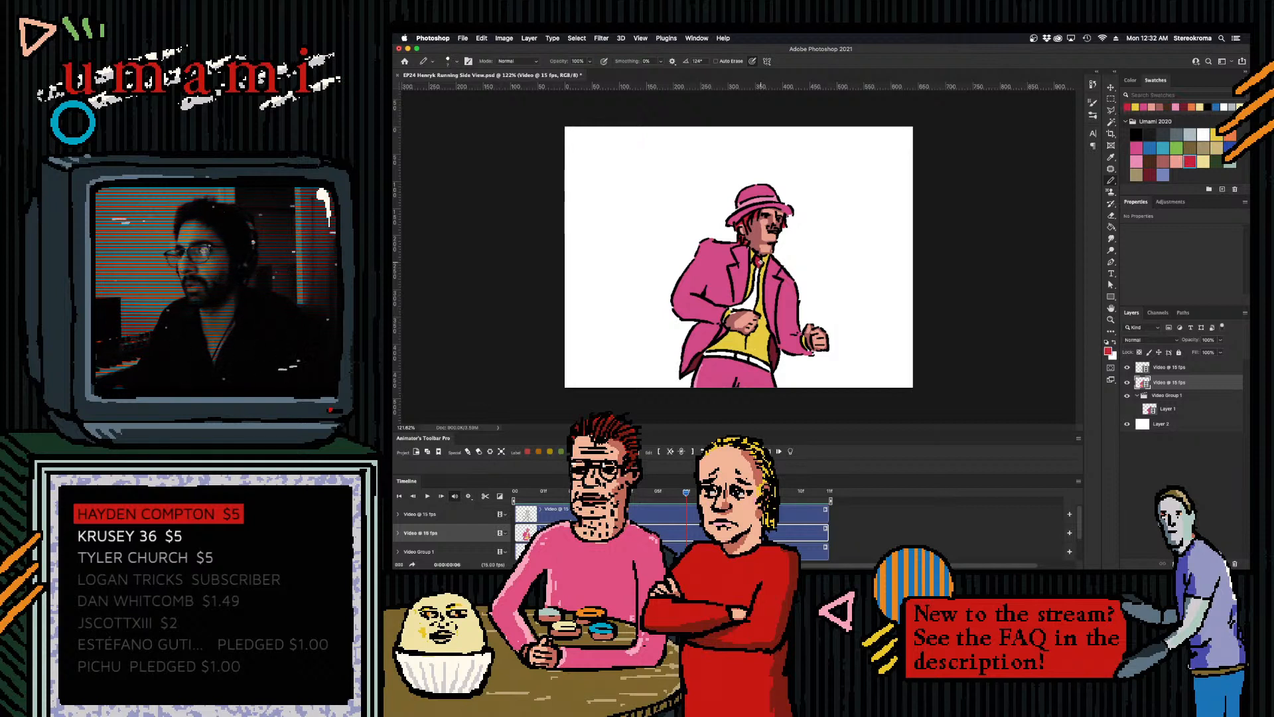
left_click_drag(756, 266, 755, 302)
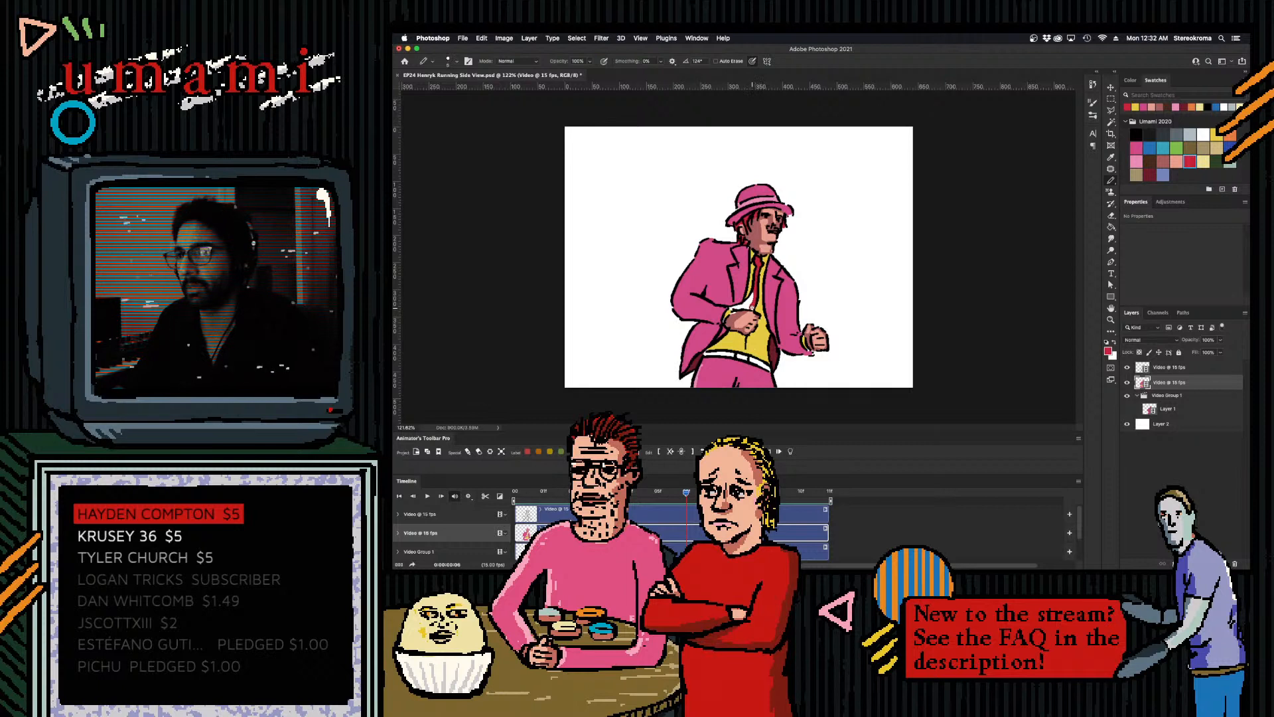
mouse_move(734, 308)
left_mouse_down()
mouse_move(753, 296)
mouse_move(744, 303)
left_mouse_up()
left_click_drag(752, 255, 749, 261)
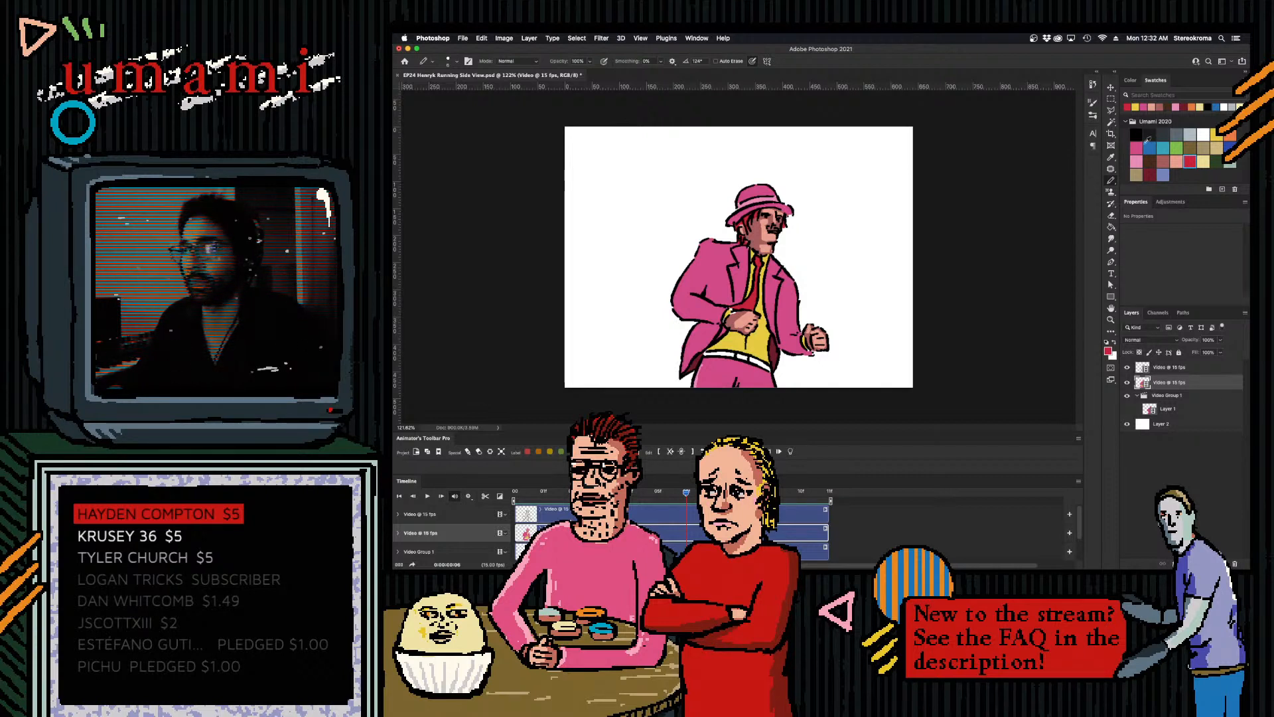
- Add pale yellow highlights to the shirt, undoing stray strokes and adjusting the brush size
left_click(1204, 161)
key("]")
left_click_drag(764, 328, 763, 351)
key("super+z")
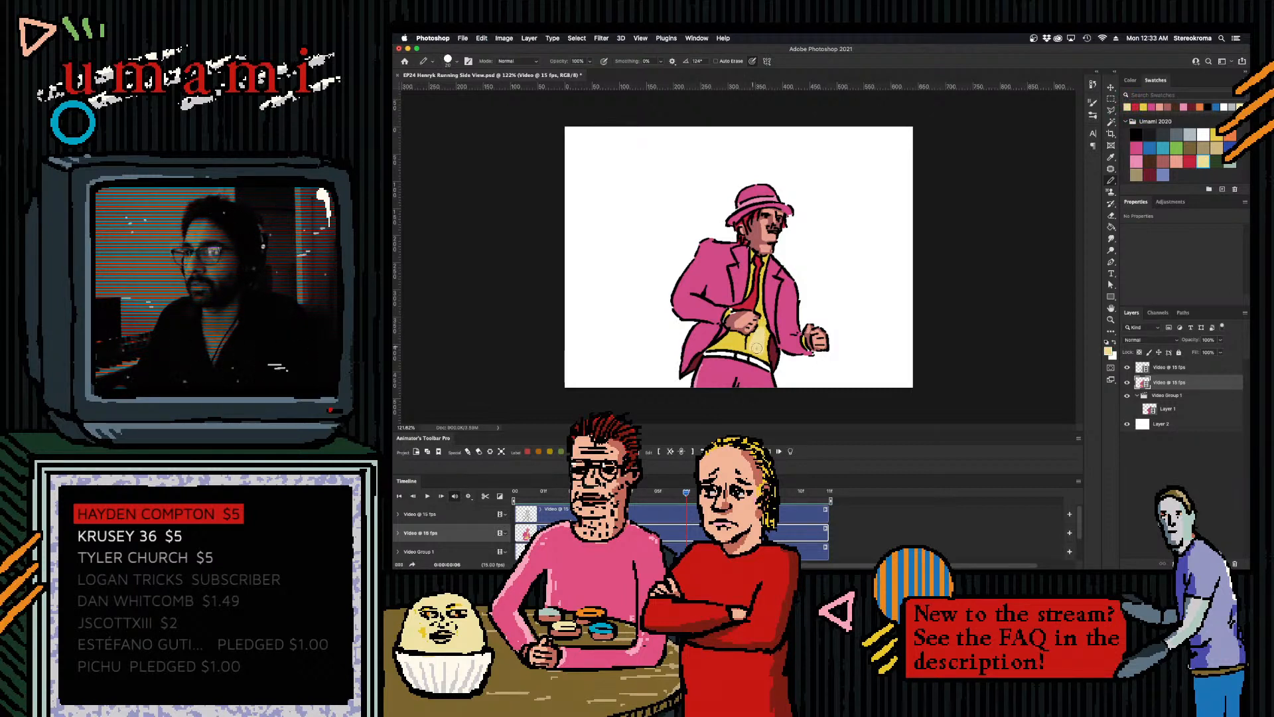
key("super+z")
key("[")
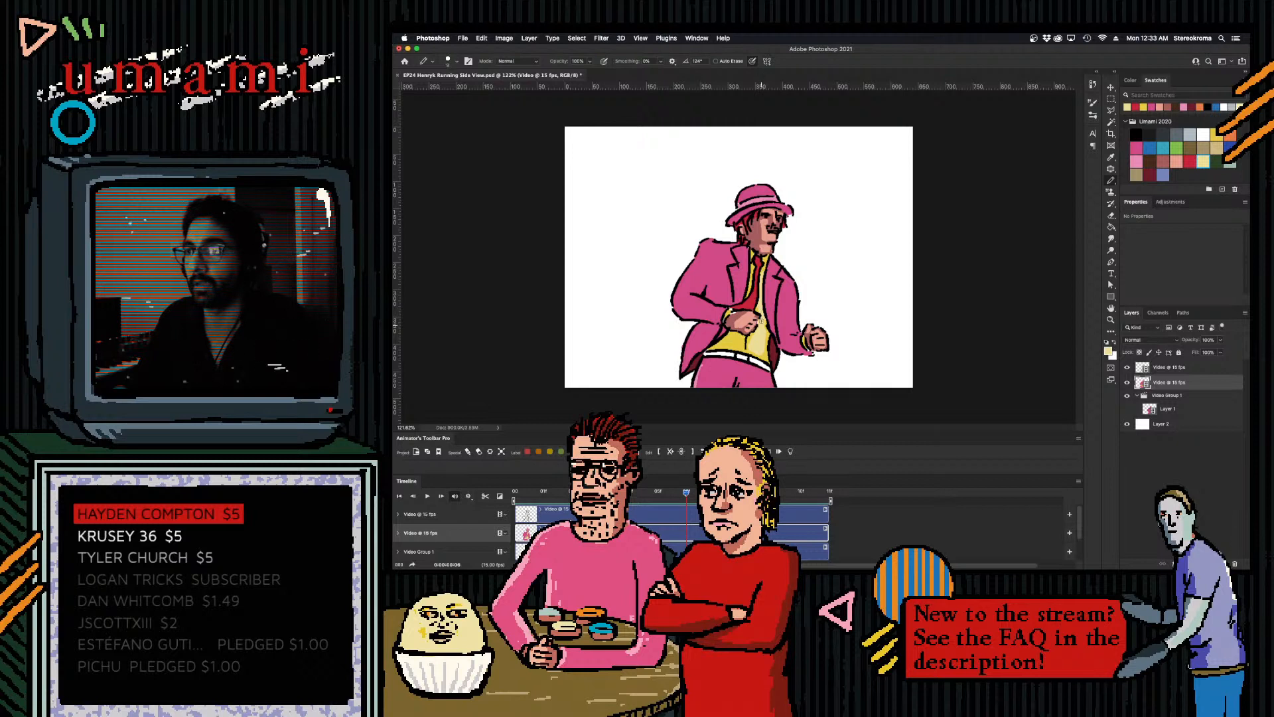
key("super+z")
key("[")
key("]")
key("]")
key("]")
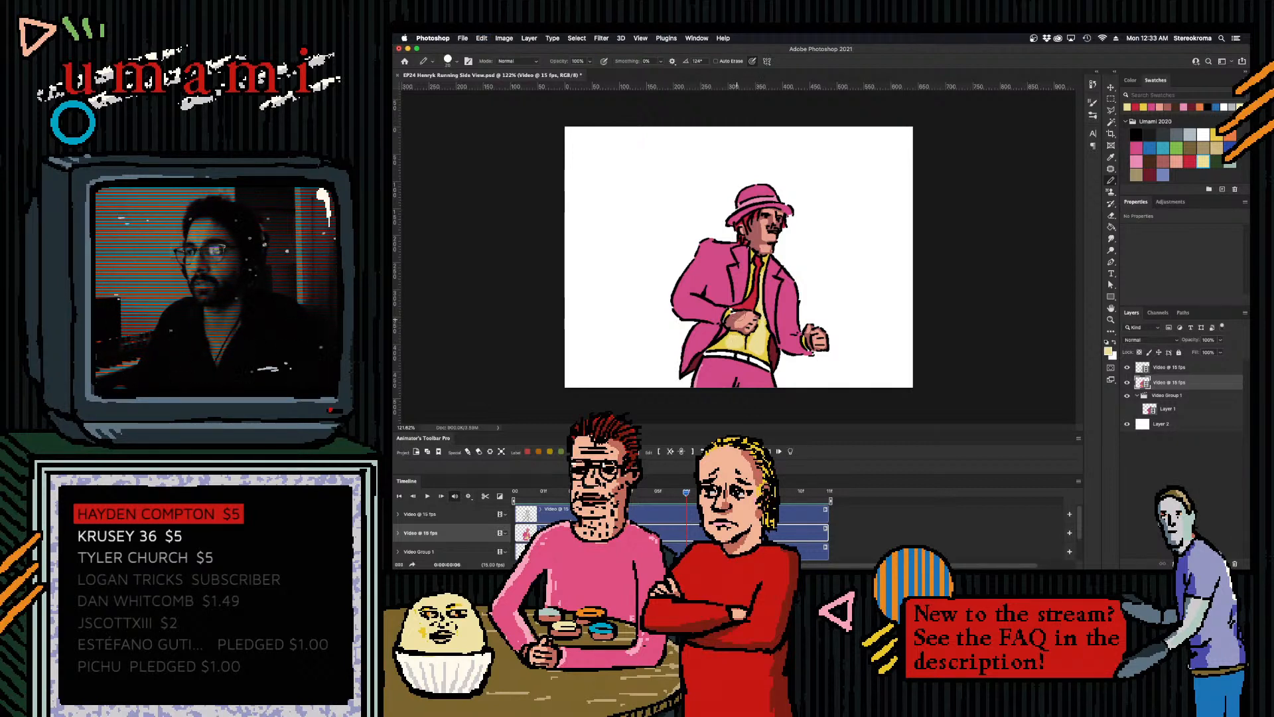
key("[")
key("[")
key("[")
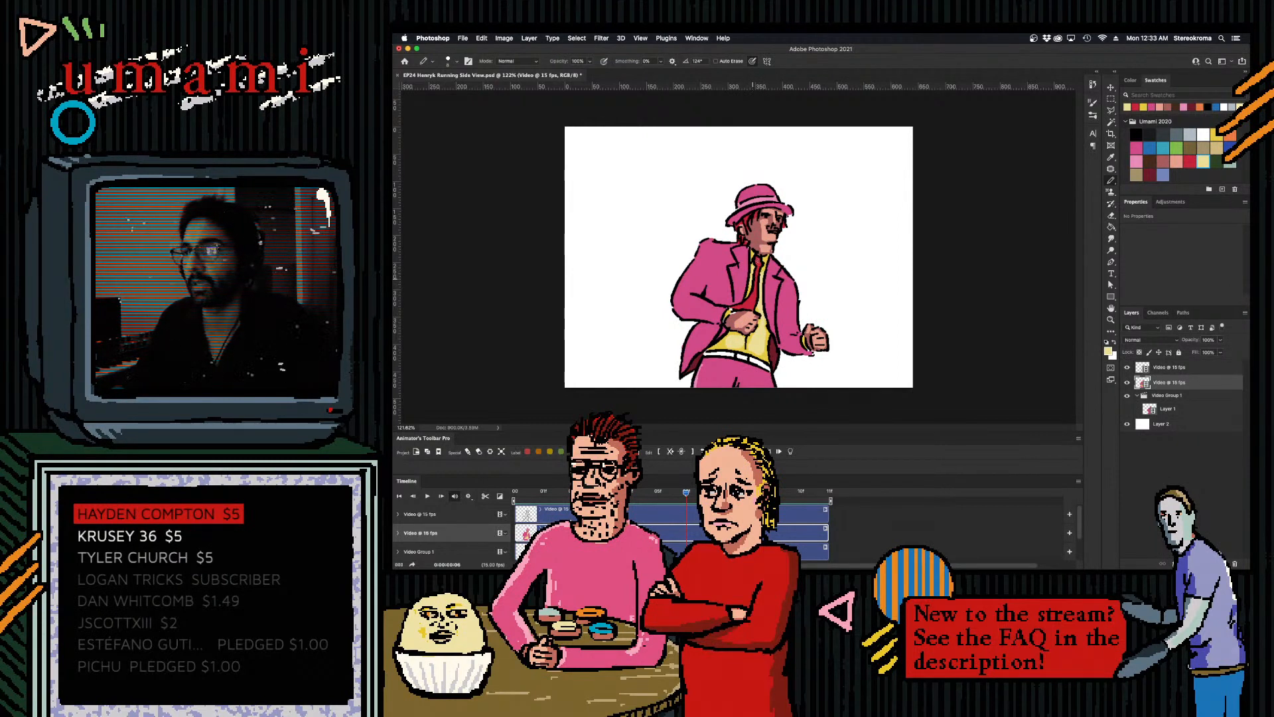
left_click(1136, 133)
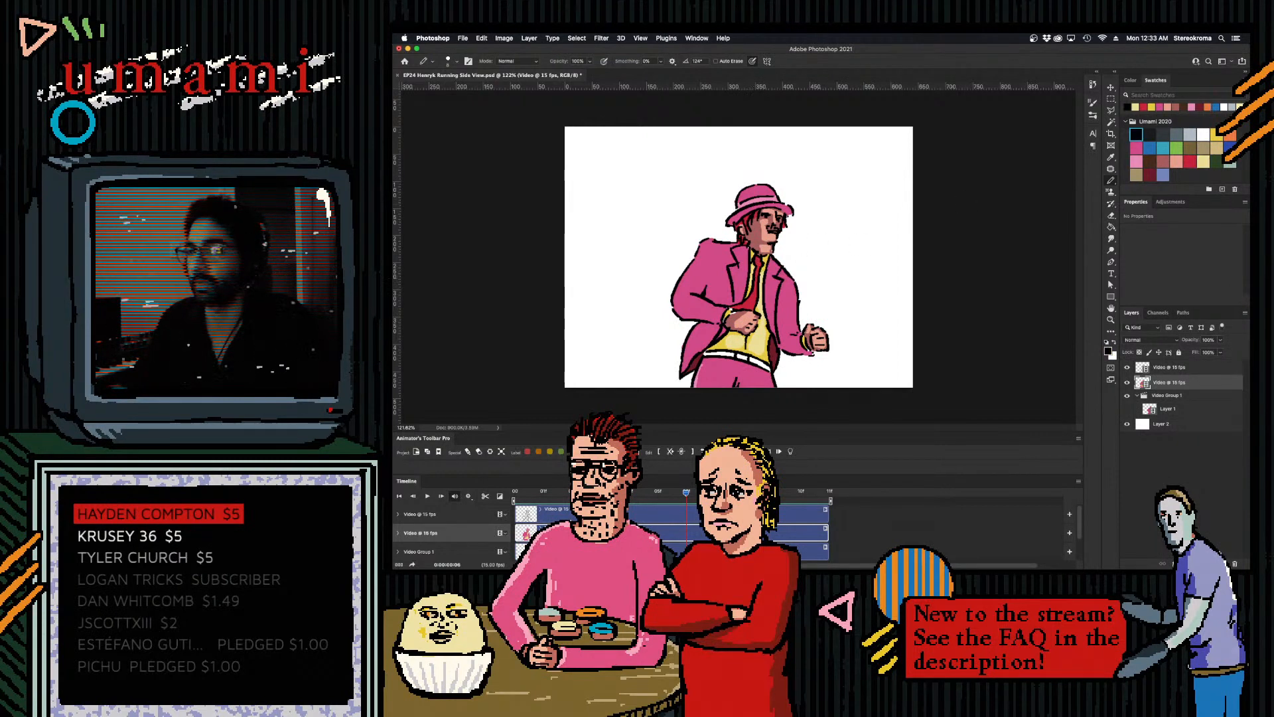
left_click(634, 516)
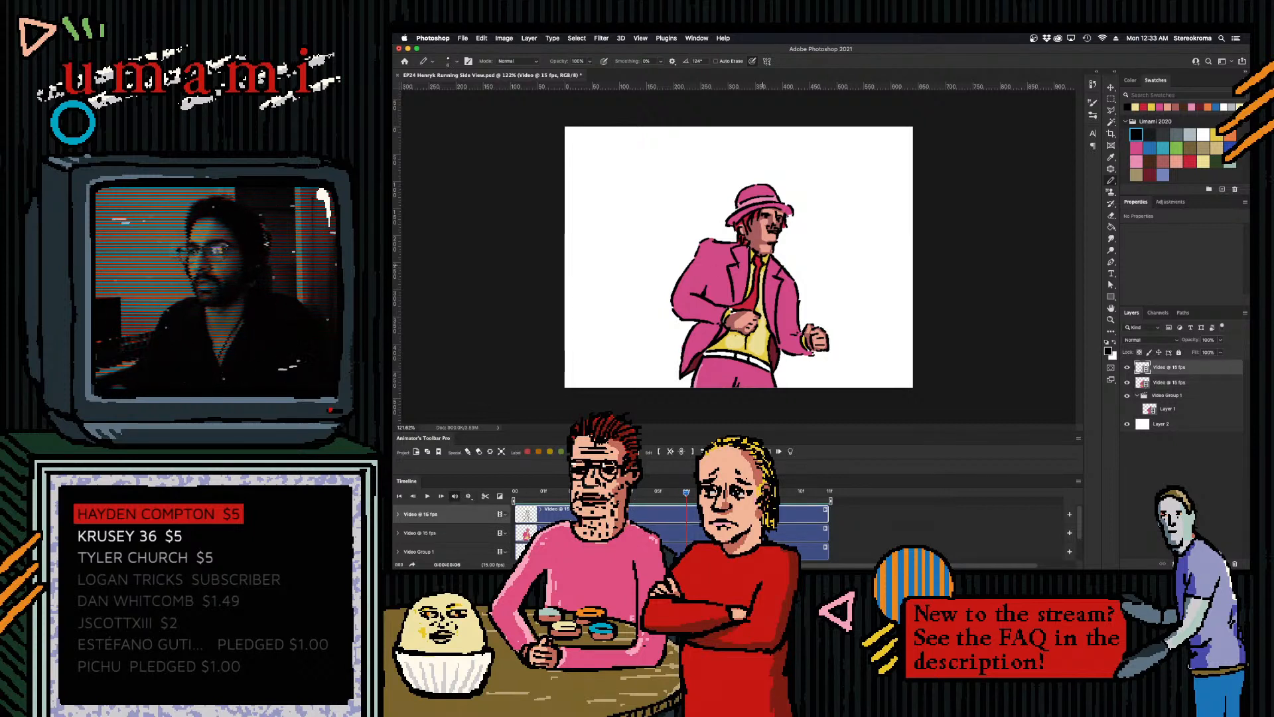
left_click(1190, 162)
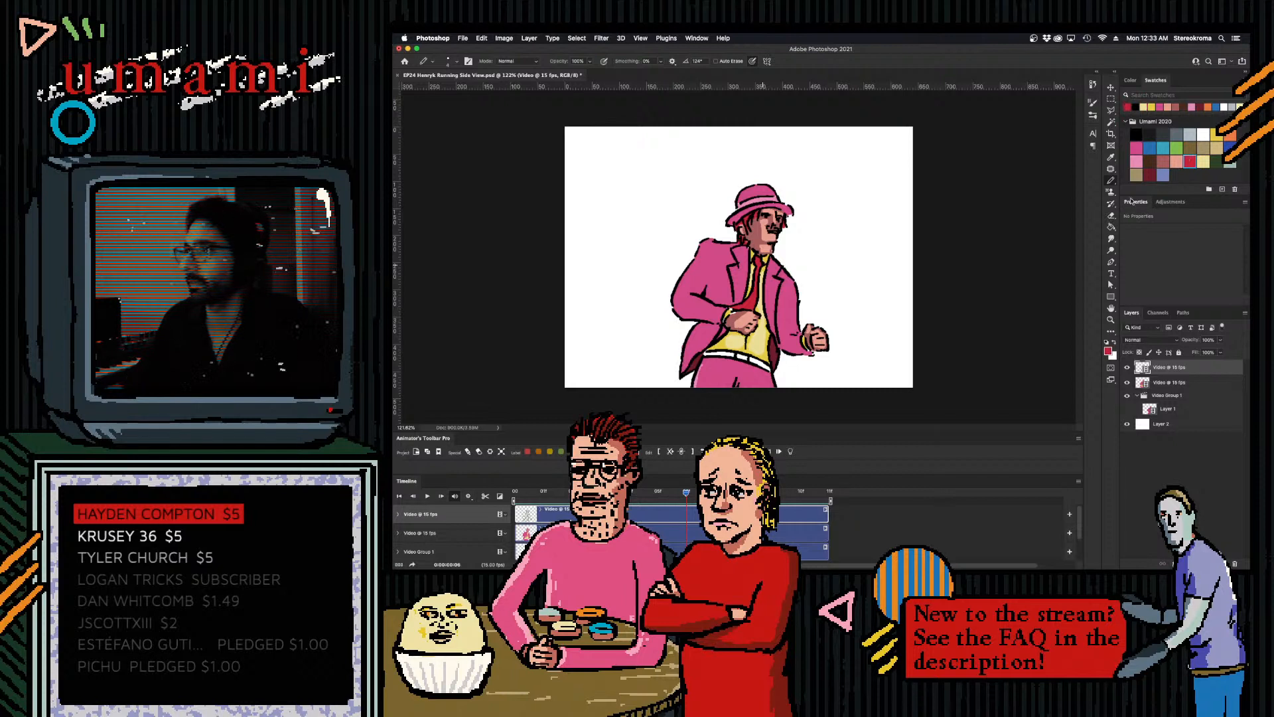
left_click(665, 532)
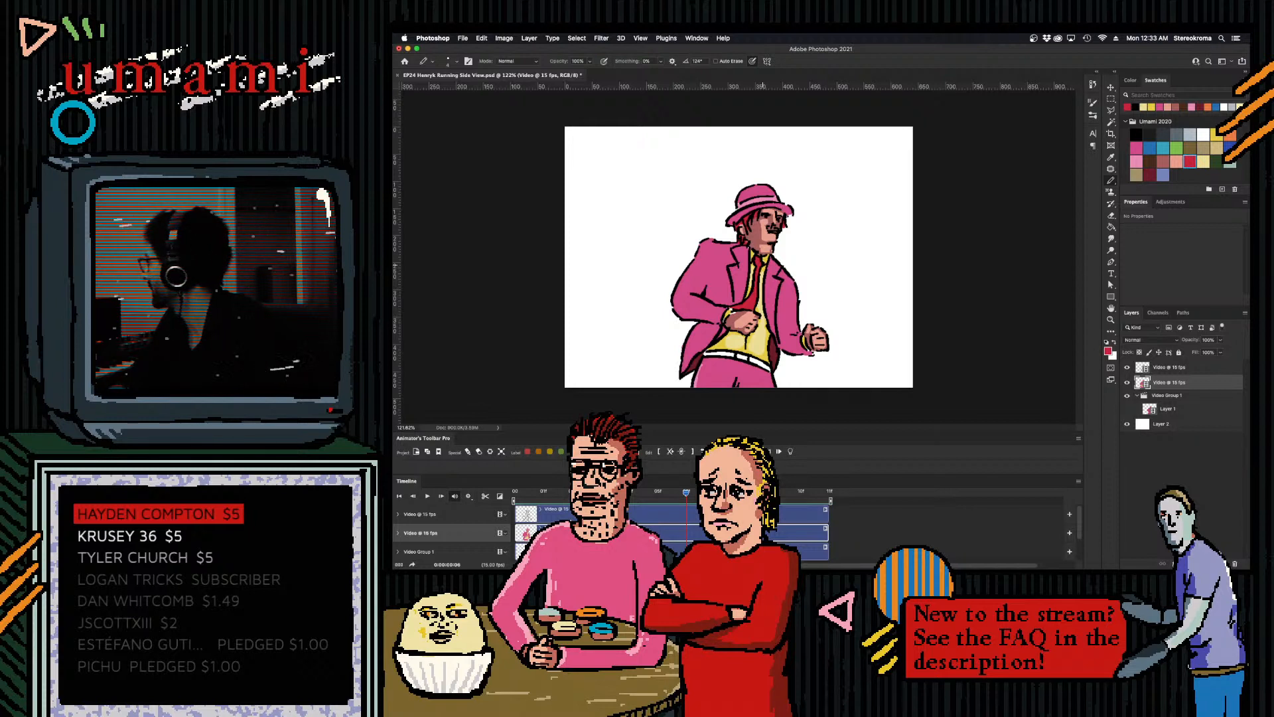
key("super+Tab")
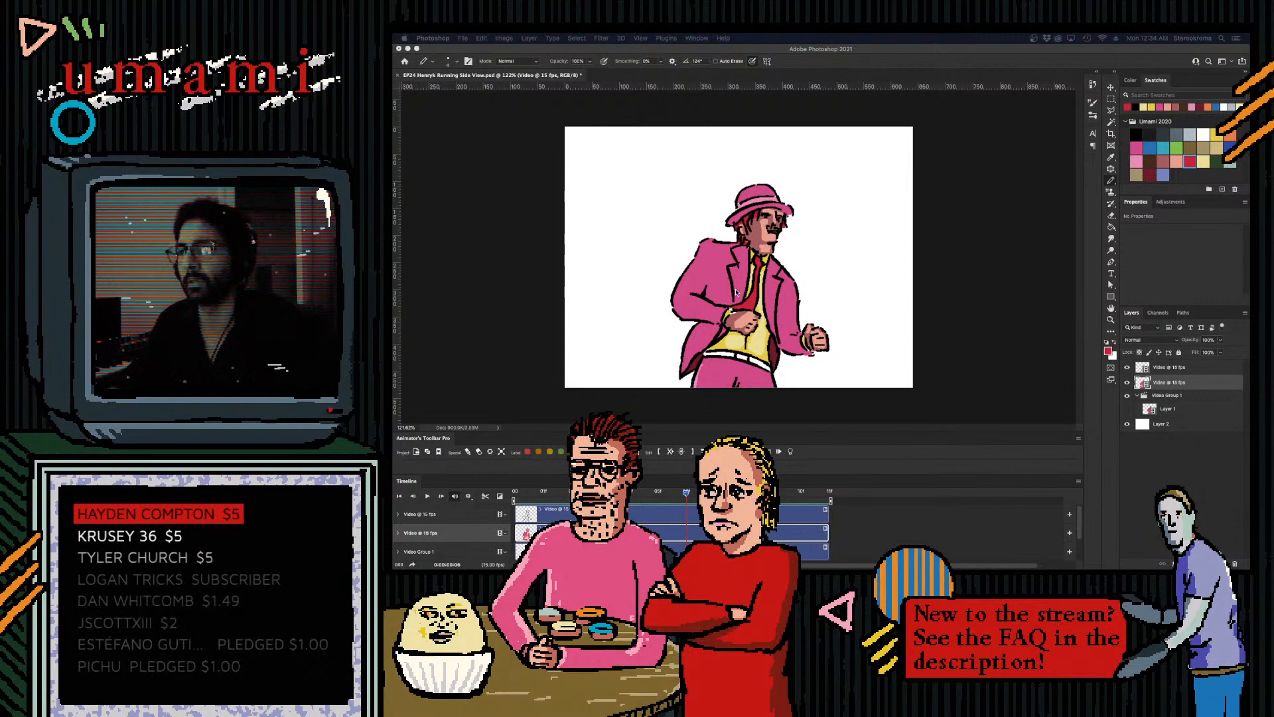
left_click(660, 493)
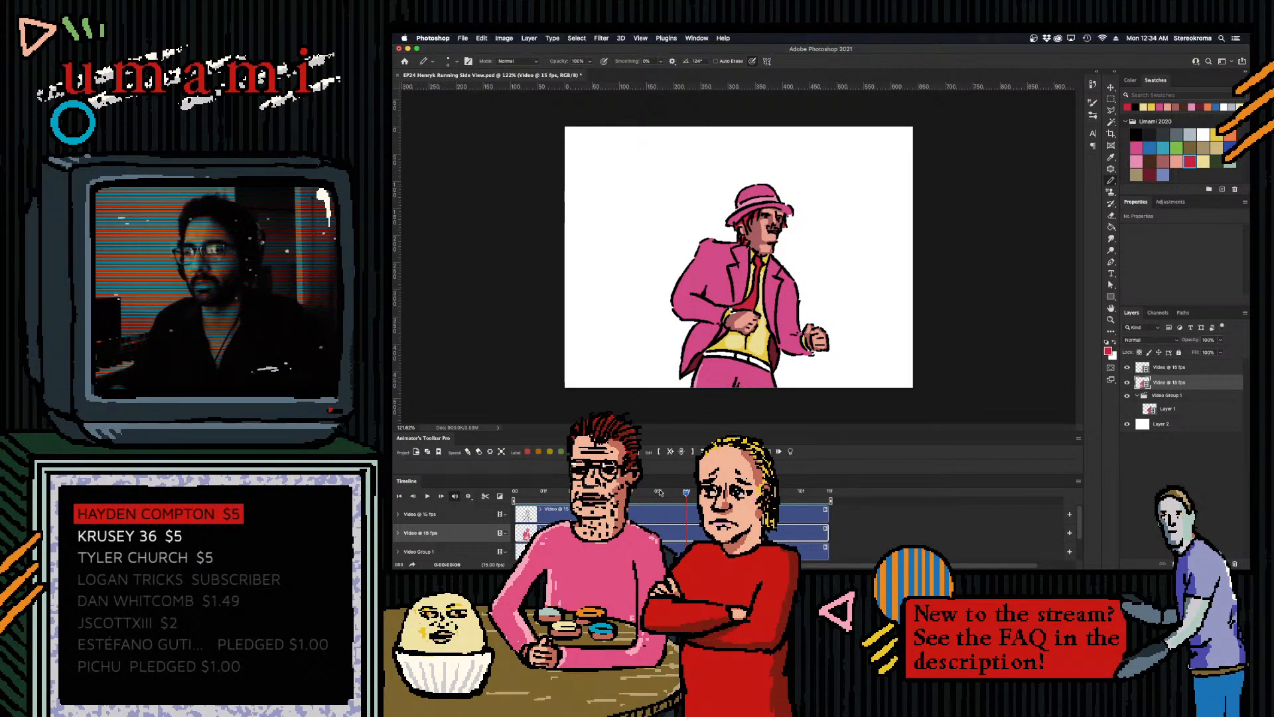
- Paint the belt red and colour its buckle orange
left_click(1136, 134)
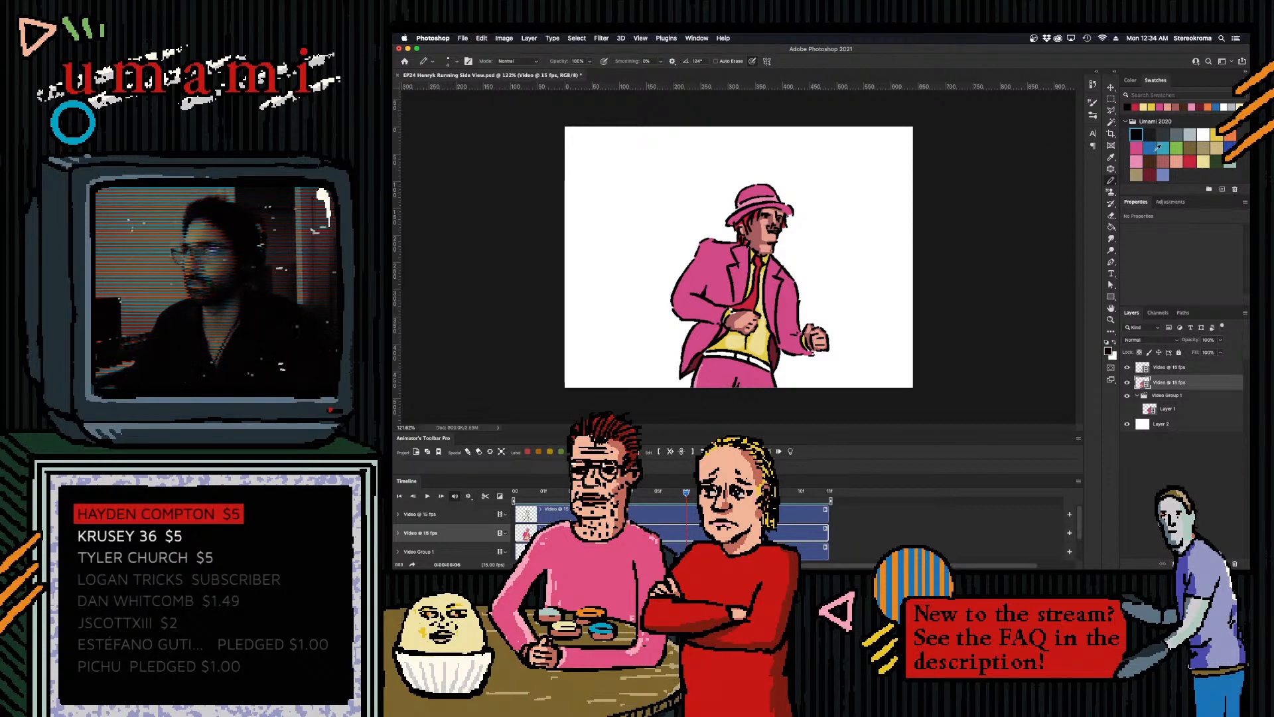
left_click(1190, 162)
mouse_move(711, 355)
left_mouse_down()
mouse_move(729, 355)
mouse_move(708, 354)
left_mouse_up()
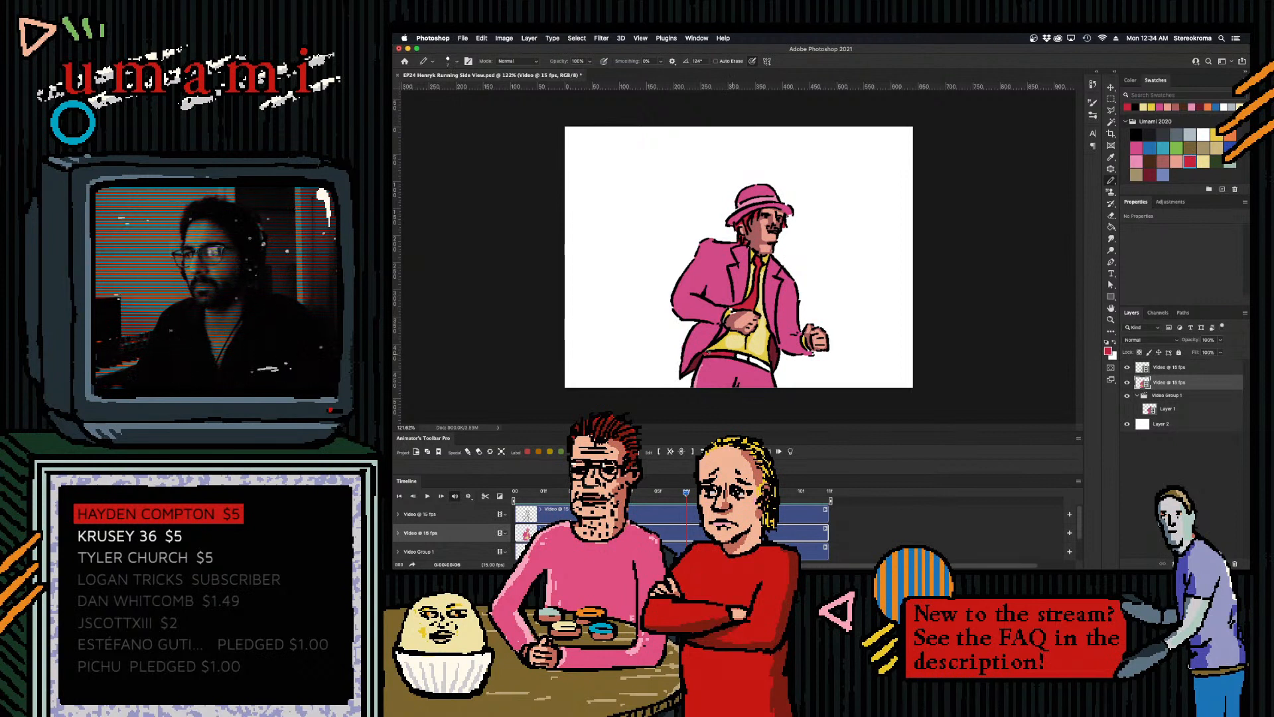
mouse_move(763, 363)
left_mouse_down()
mouse_move(751, 358)
mouse_move(764, 366)
left_mouse_up()
left_click(1202, 161)
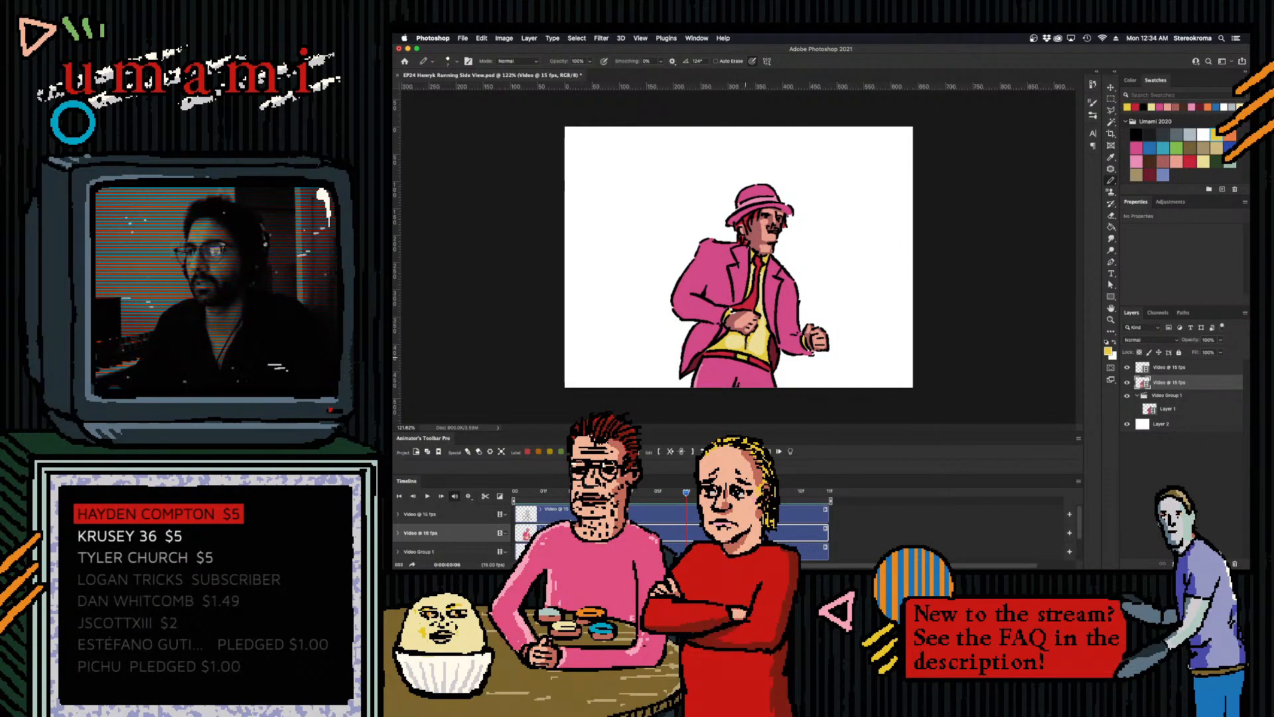
left_click(1230, 134)
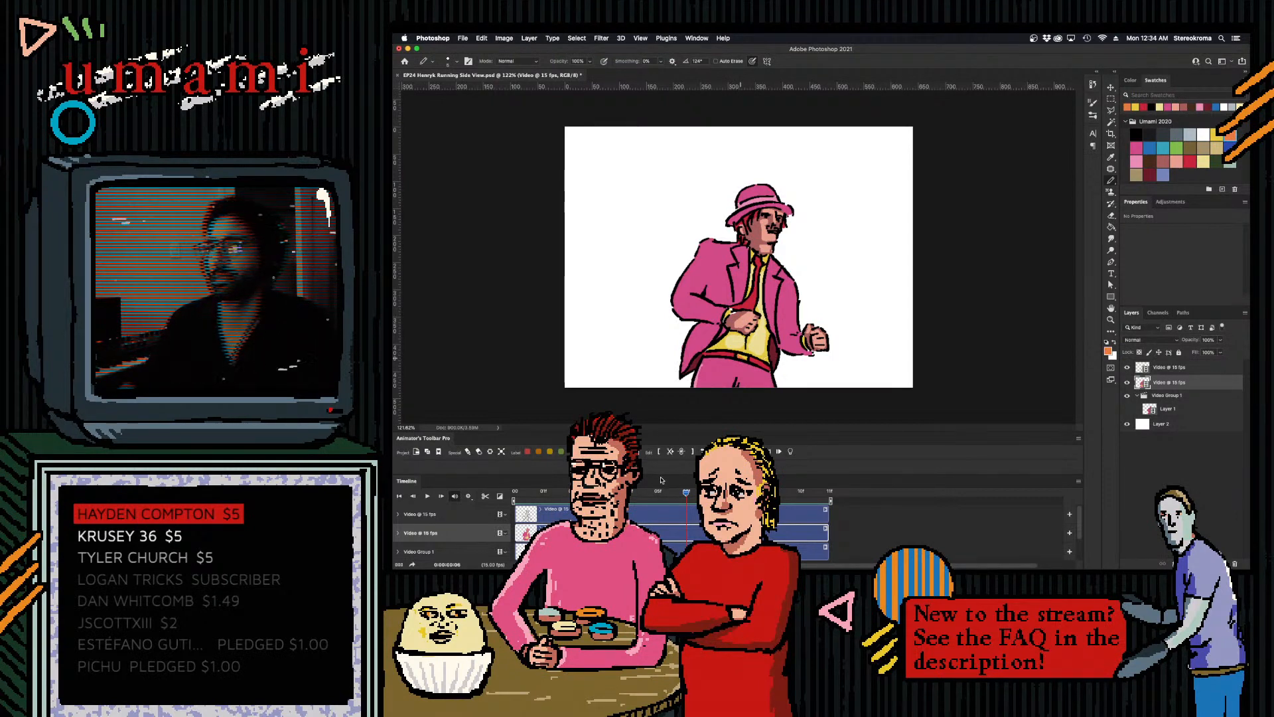
- Go back to the preceding frame with the uncoloured face and paint its flapping tie and knot red
left_click_drag(684, 494, 638, 496)
key("Right")
key("Left")
key("Right")
left_click(1191, 161)
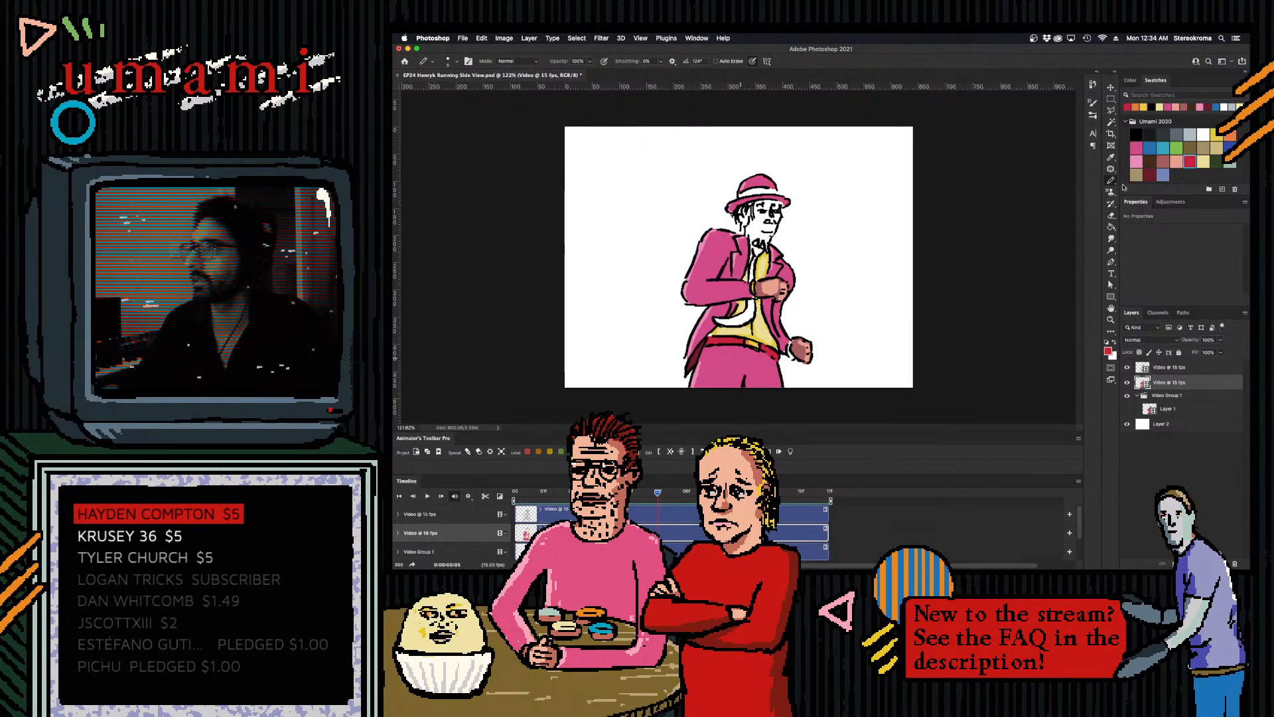
mouse_move(714, 318)
left_mouse_down()
mouse_move(741, 322)
mouse_move(751, 304)
left_mouse_up()
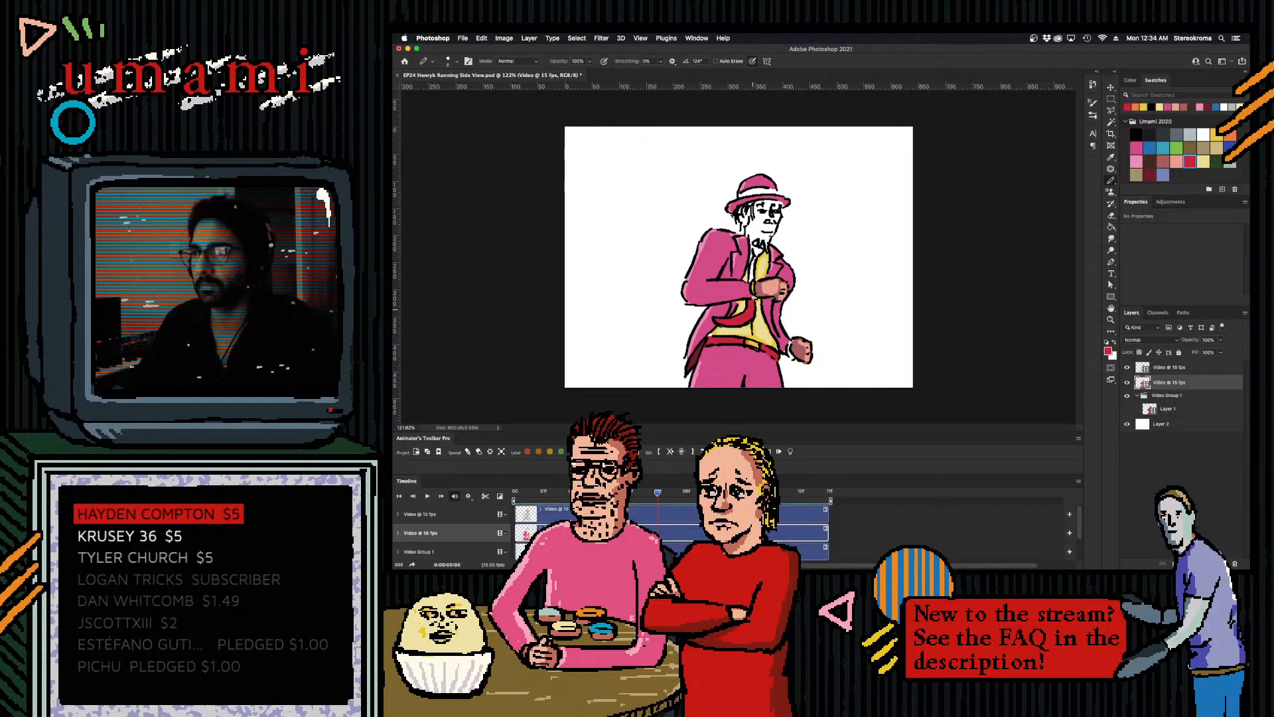
left_click_drag(753, 260, 751, 279)
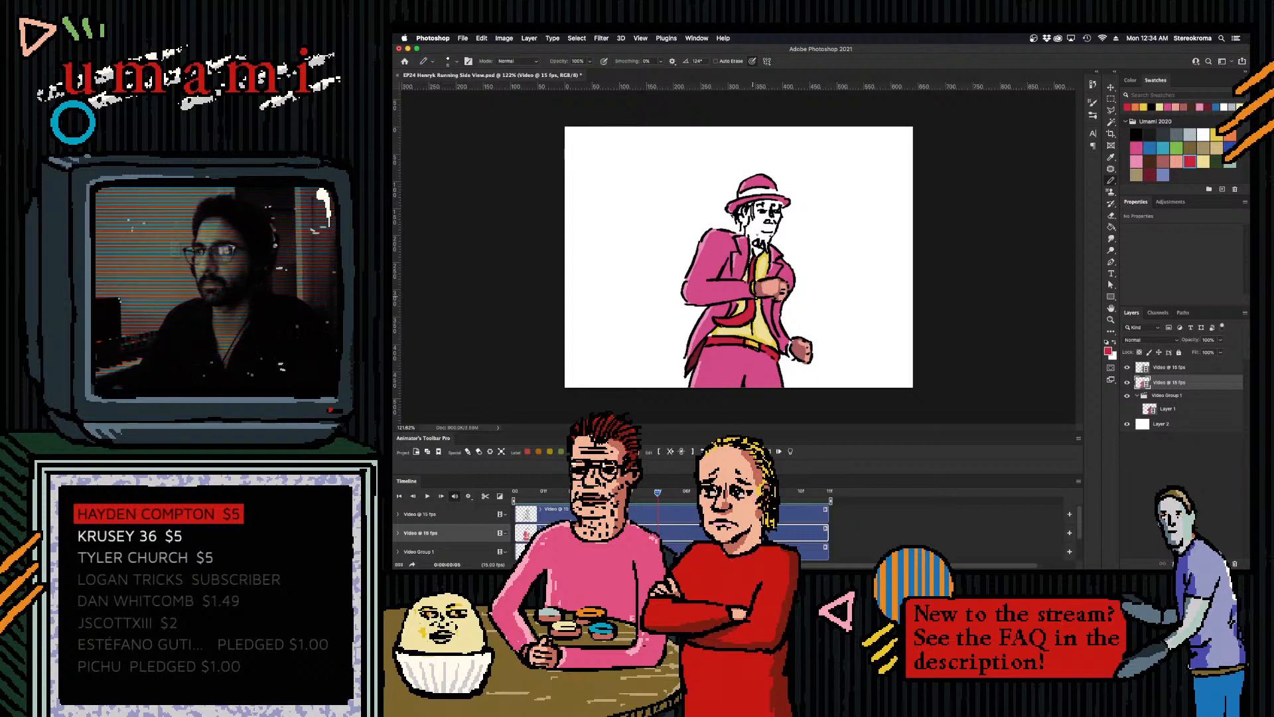
key("]")
left_click_drag(758, 250, 755, 252)
- Fill the face and neck with the brownish-red skin tone, varying the brush size
left_click(1163, 161)
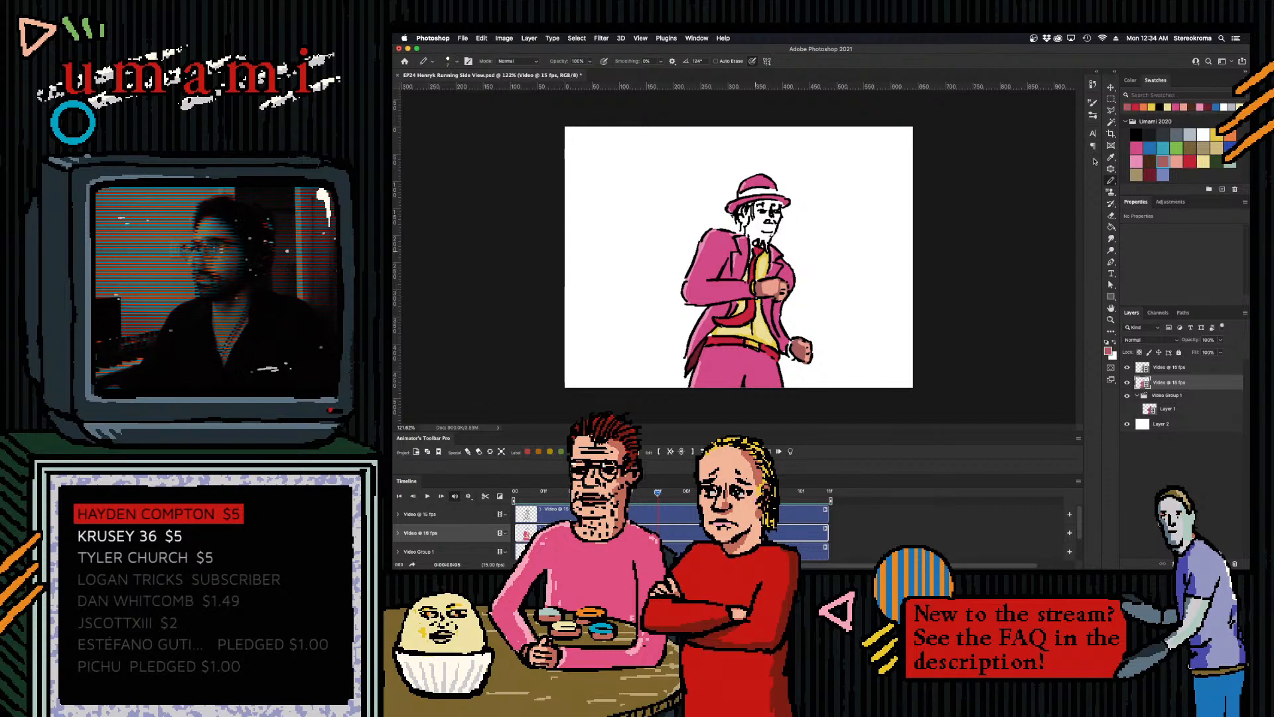
key("]")
mouse_move(763, 206)
left_mouse_down()
mouse_move(761, 225)
mouse_move(751, 210)
mouse_move(747, 220)
mouse_move(750, 237)
mouse_move(762, 232)
mouse_move(752, 238)
mouse_move(768, 239)
mouse_move(772, 211)
left_mouse_up()
key("[")
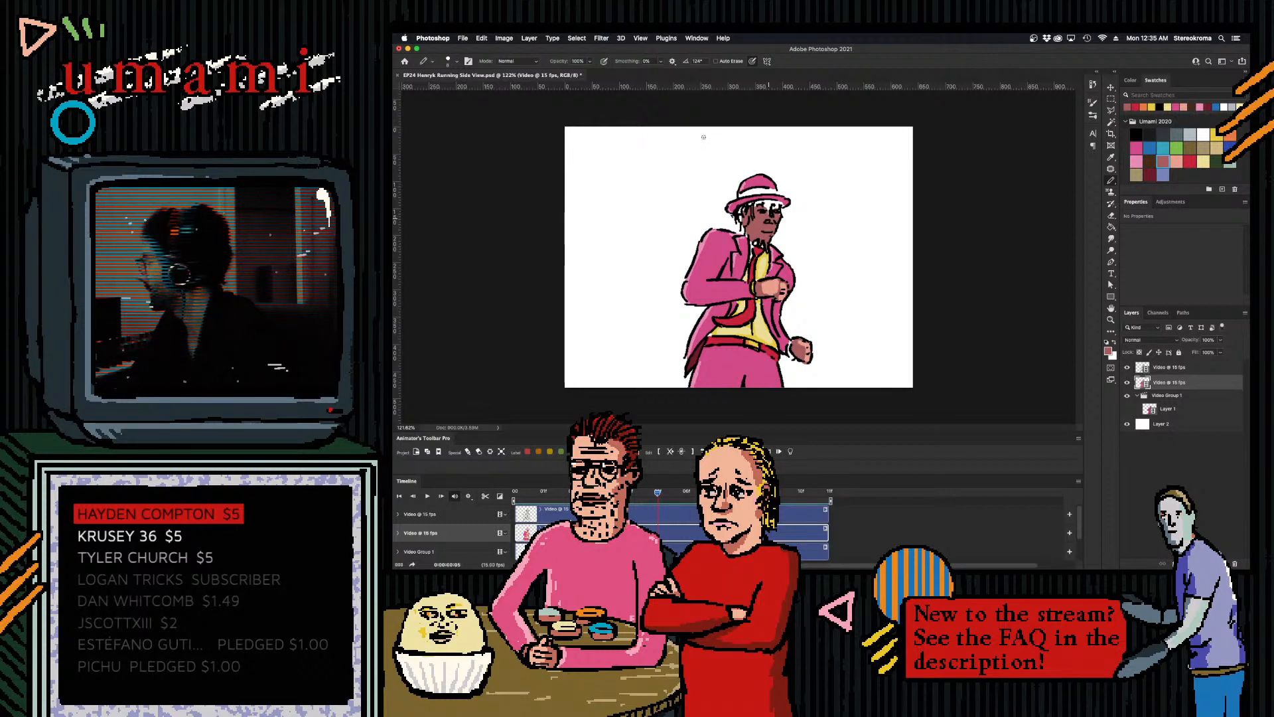
key("]")
key("]")
key("]")
key("]")
key("]")
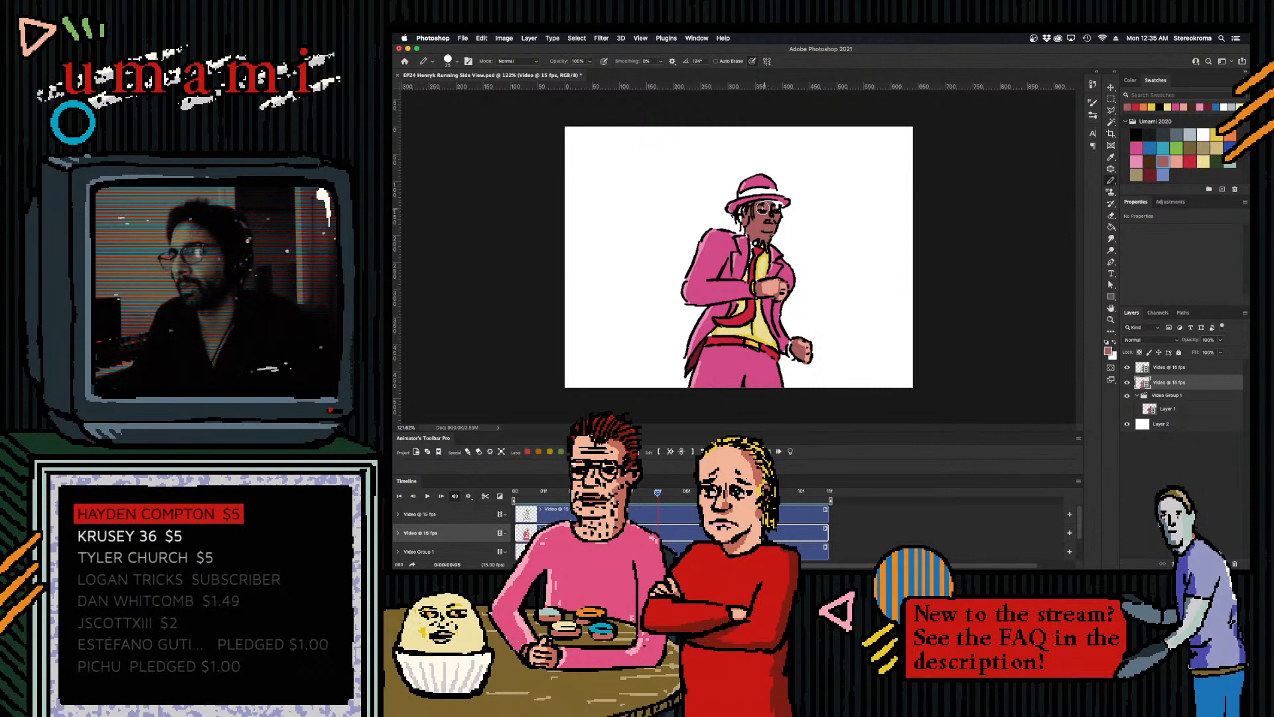
key("[")
key("[")
key("[")
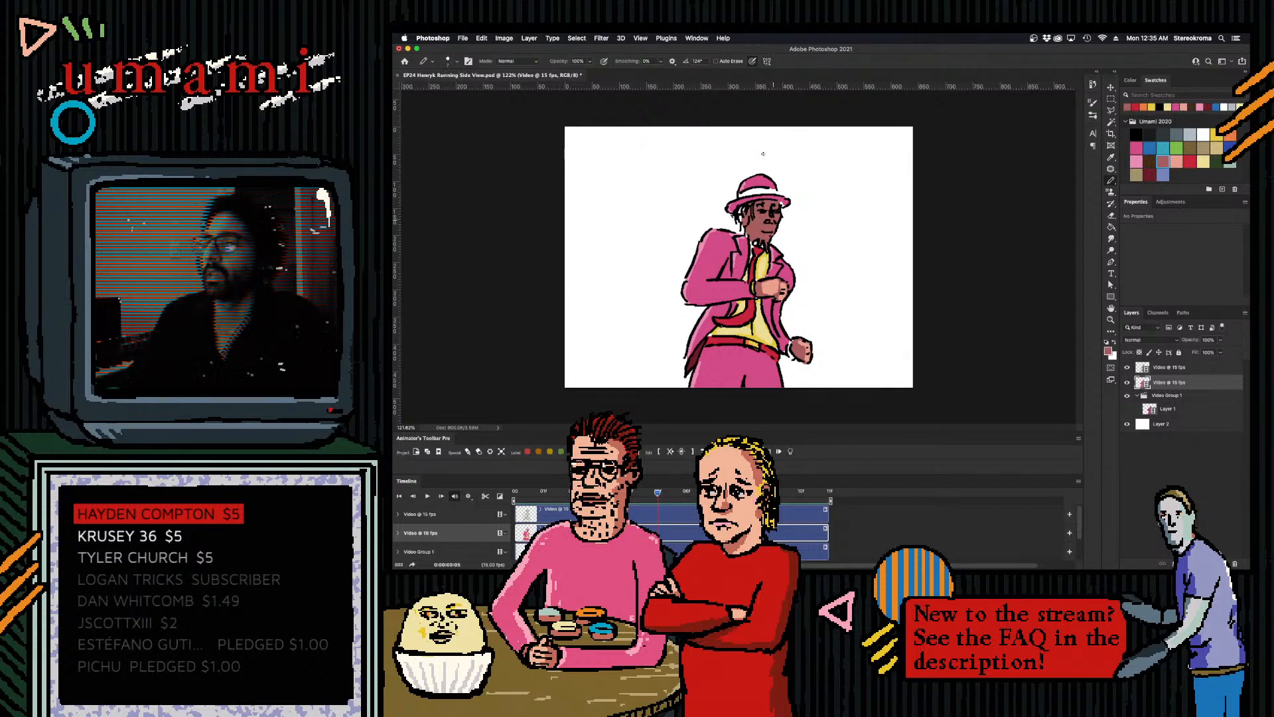
- Colour the hair under the hat in dark red tones and add salmon highlights to the face
left_click(1137, 149)
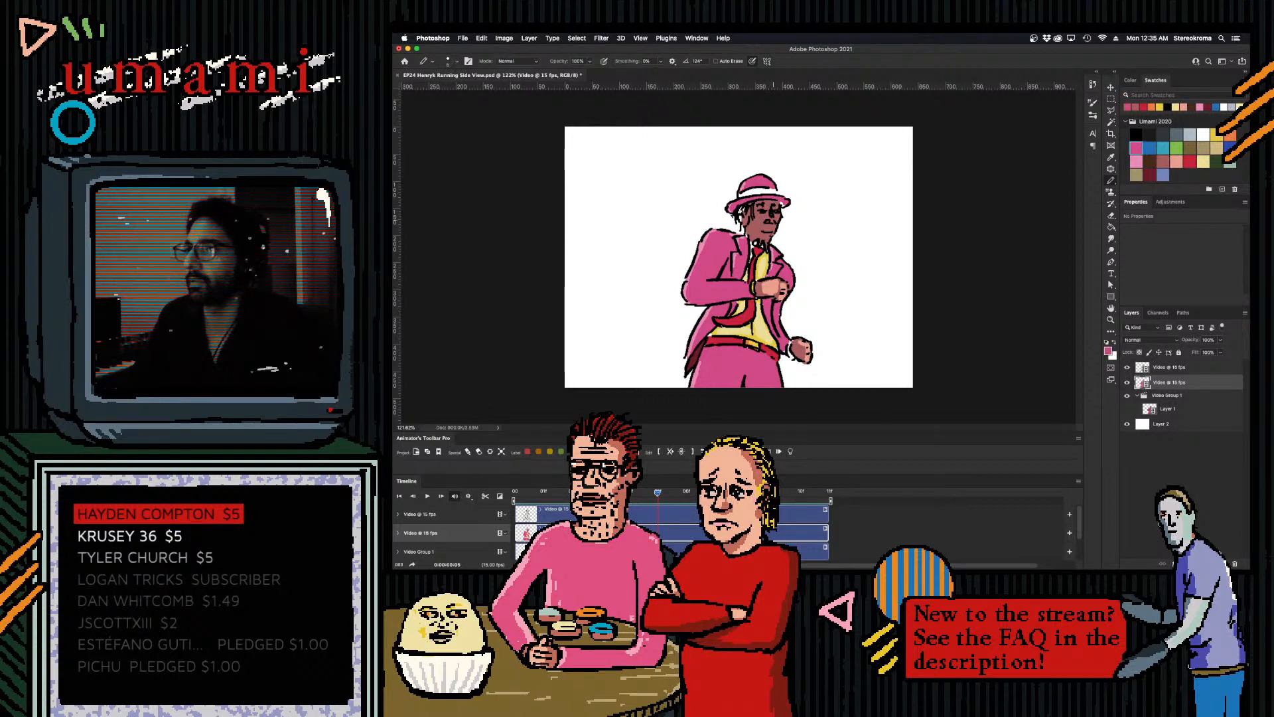
left_click(1191, 160)
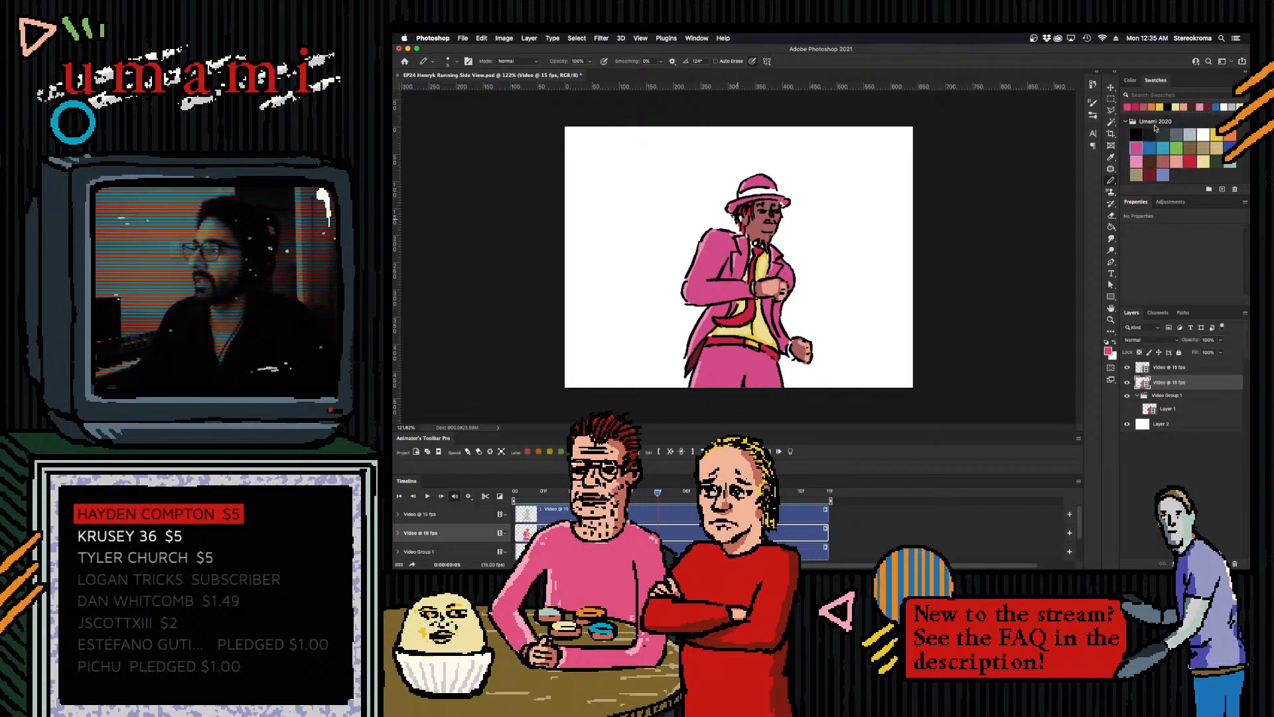
left_click(1151, 174)
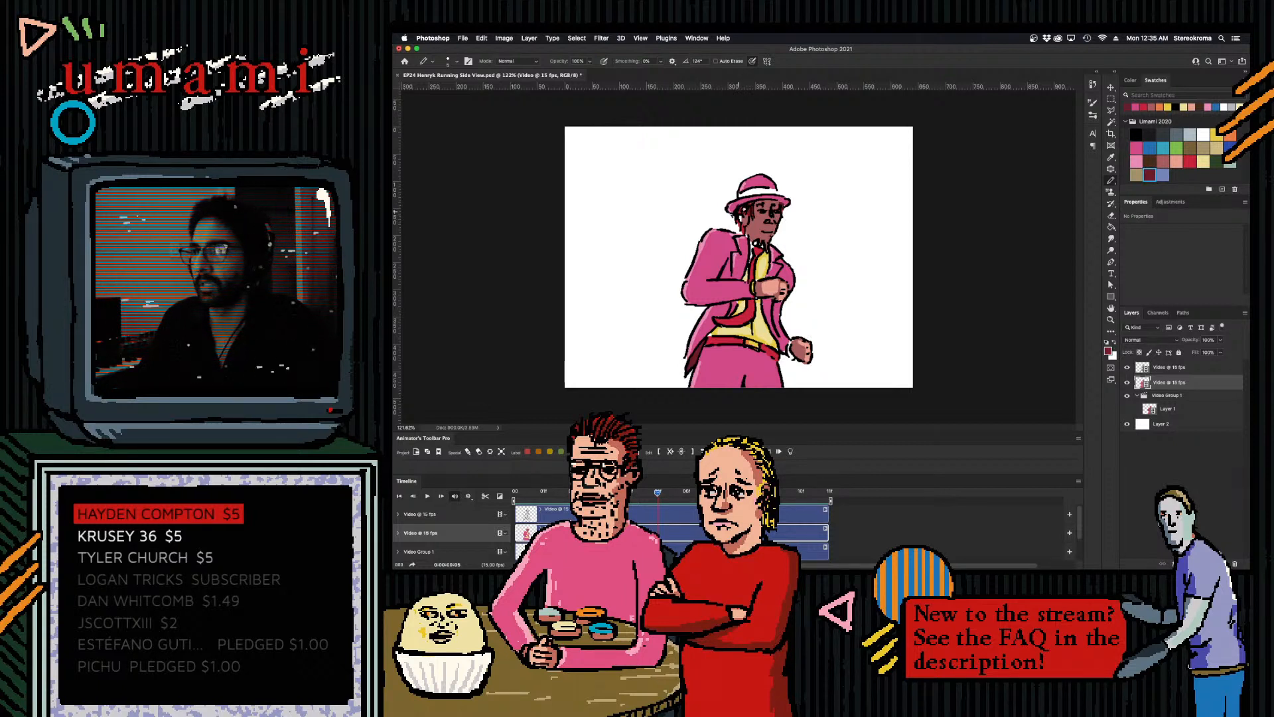
left_click(1163, 162)
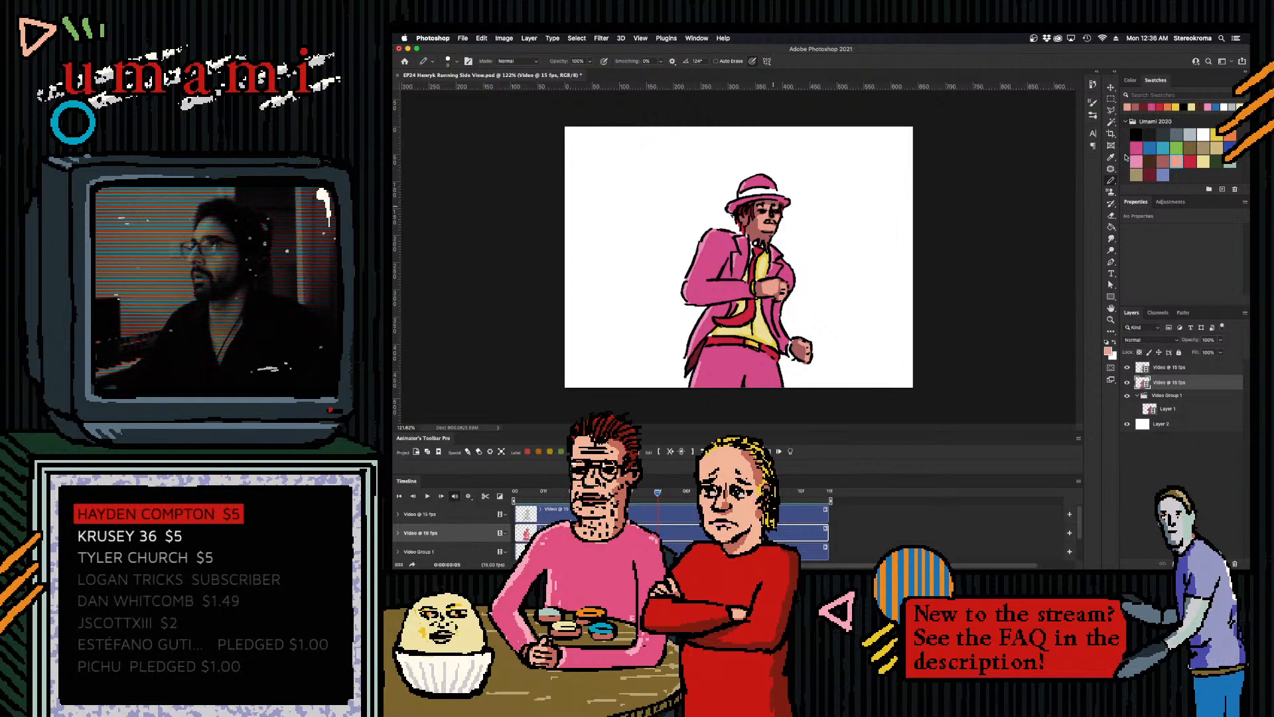
left_click(1151, 174)
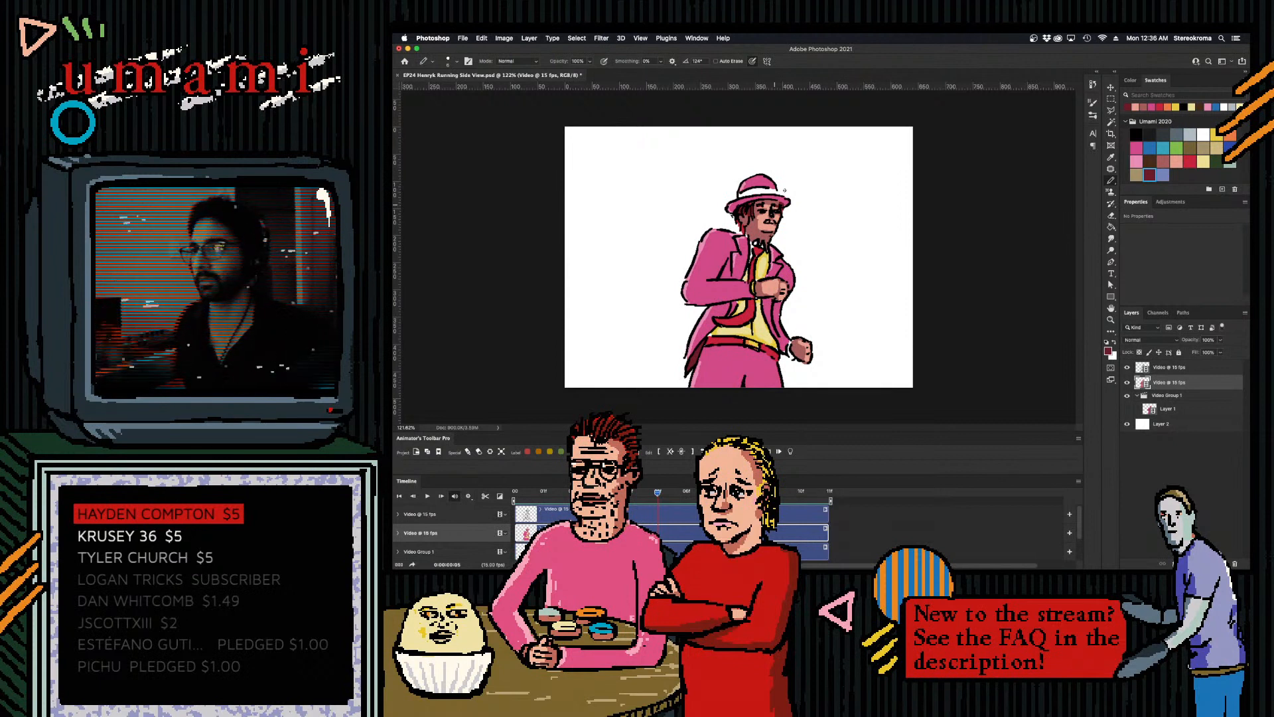
- Fill the hat band light pink, paint the shirt collar yellow, and set the drawing colour back to black
left_click(1136, 161)
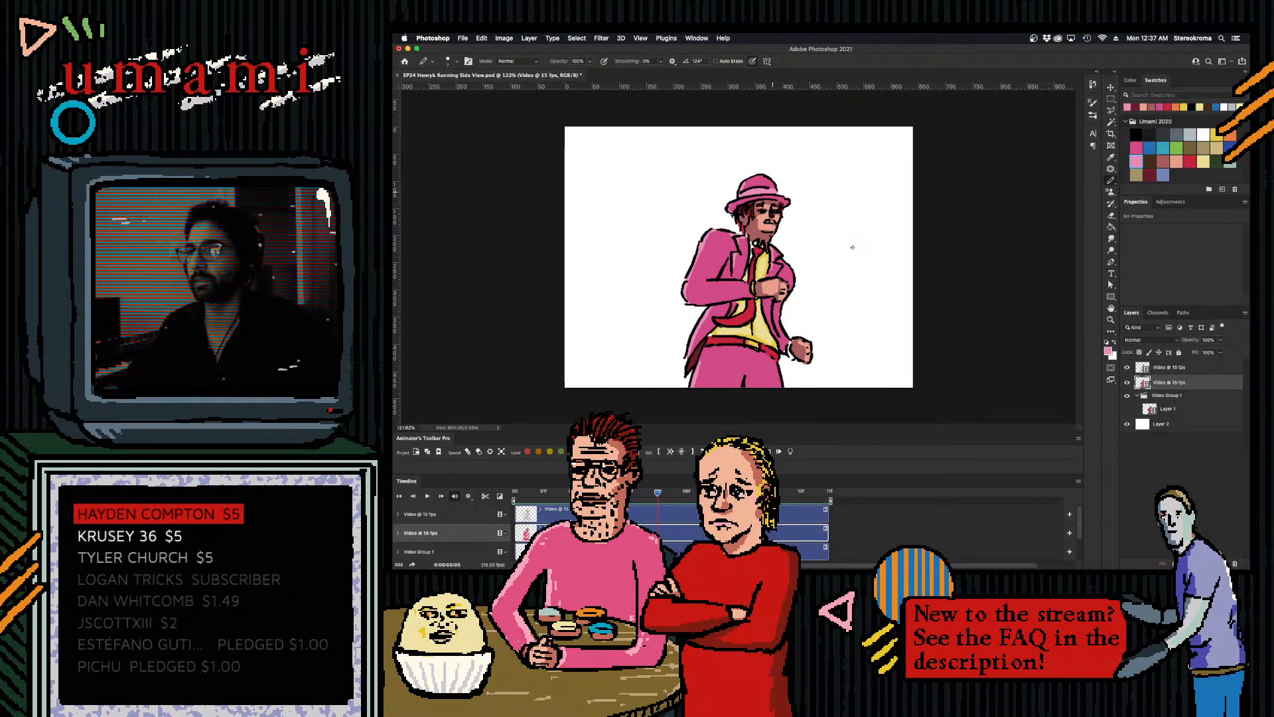
left_click(1215, 133)
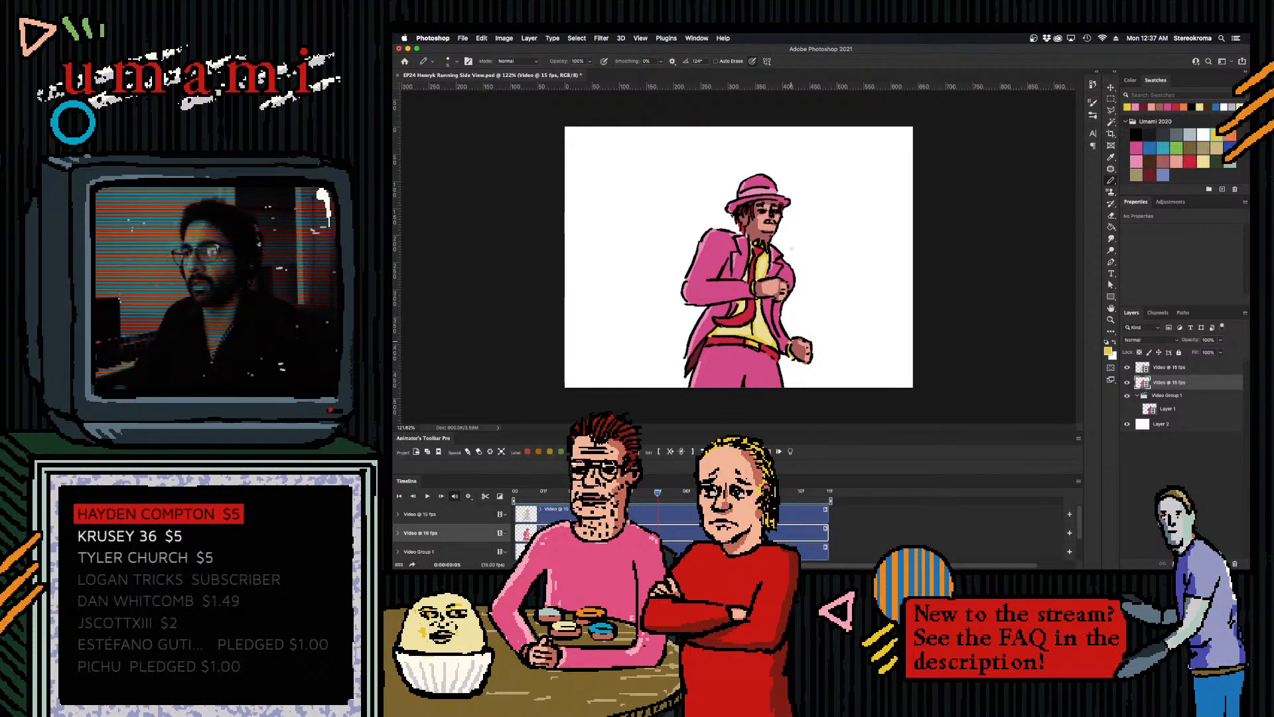
left_click(1137, 135)
- Go forward to the coloured frame with the yellow shirt front facing out and add light pink highlights along the suit
left_click_drag(643, 491, 686, 493)
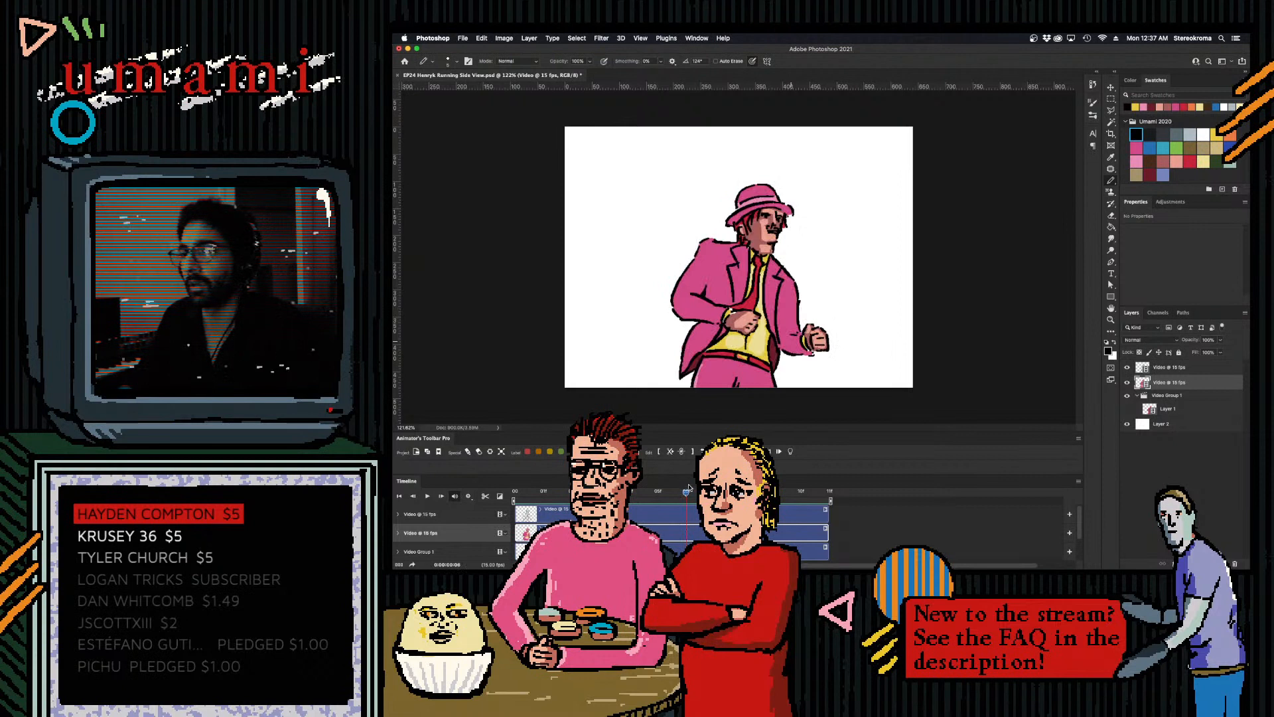
left_click(669, 499)
left_click(685, 498)
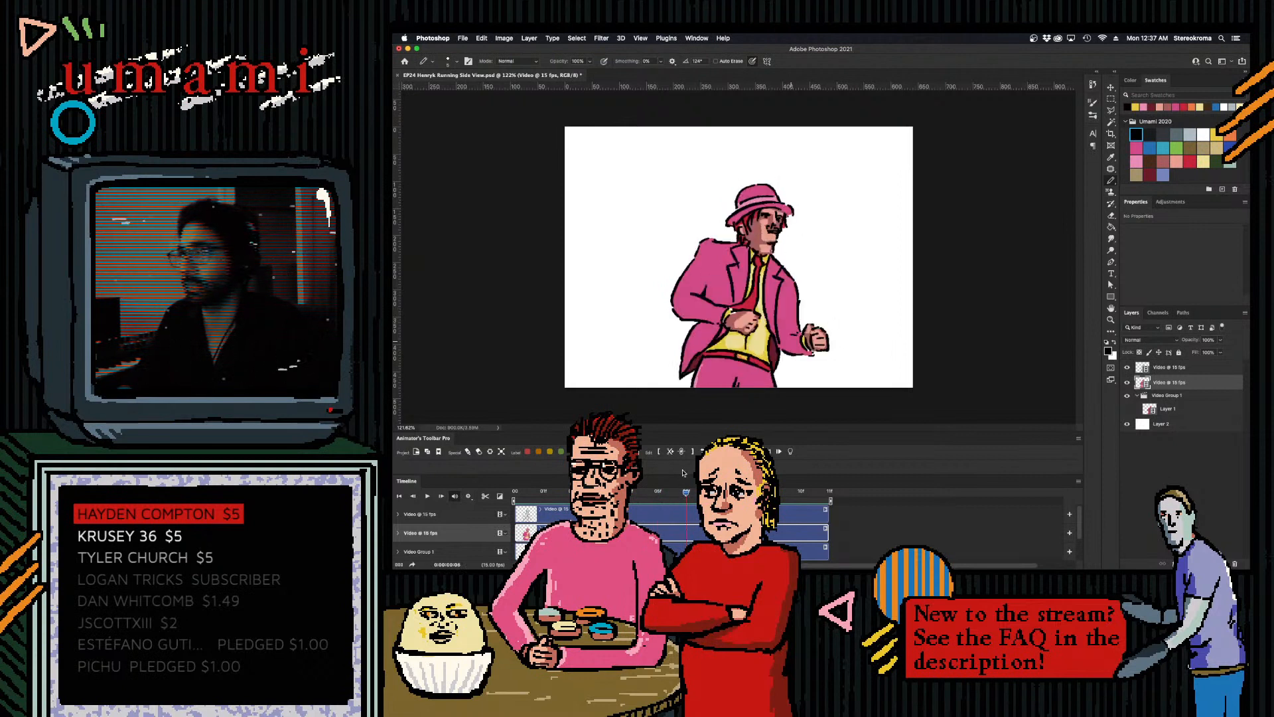
left_click(1134, 162)
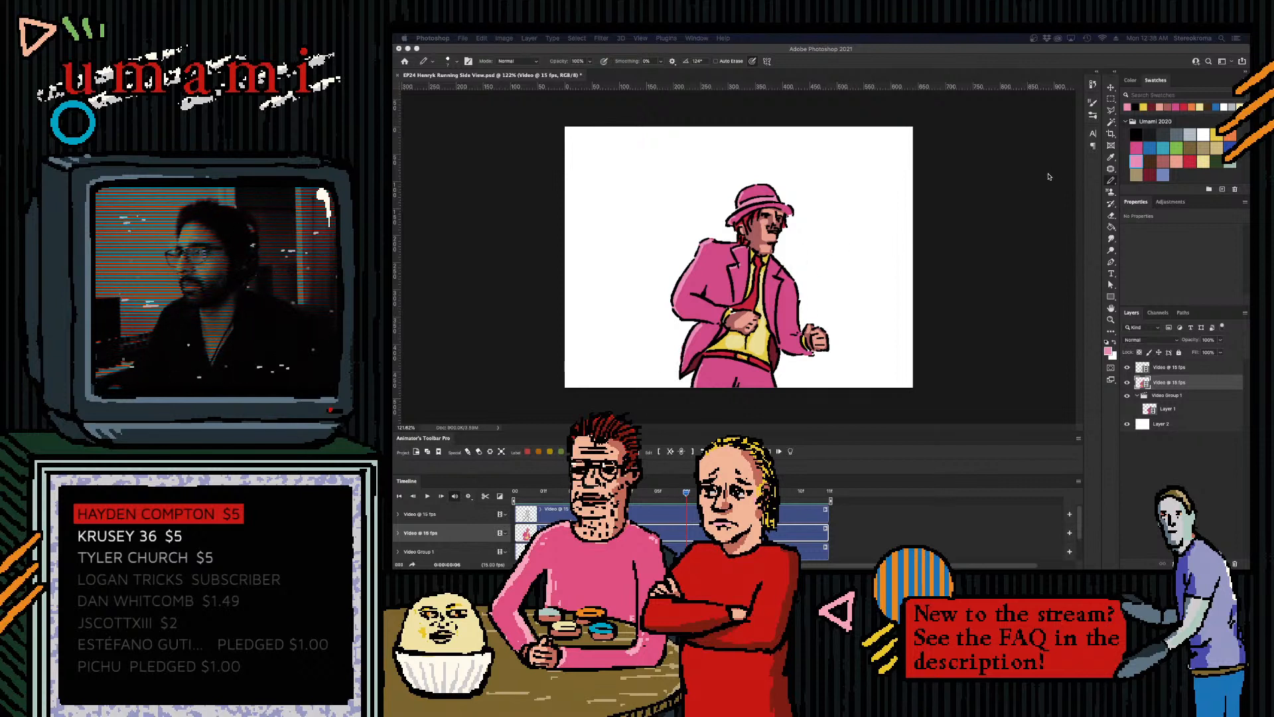
left_click(1138, 161)
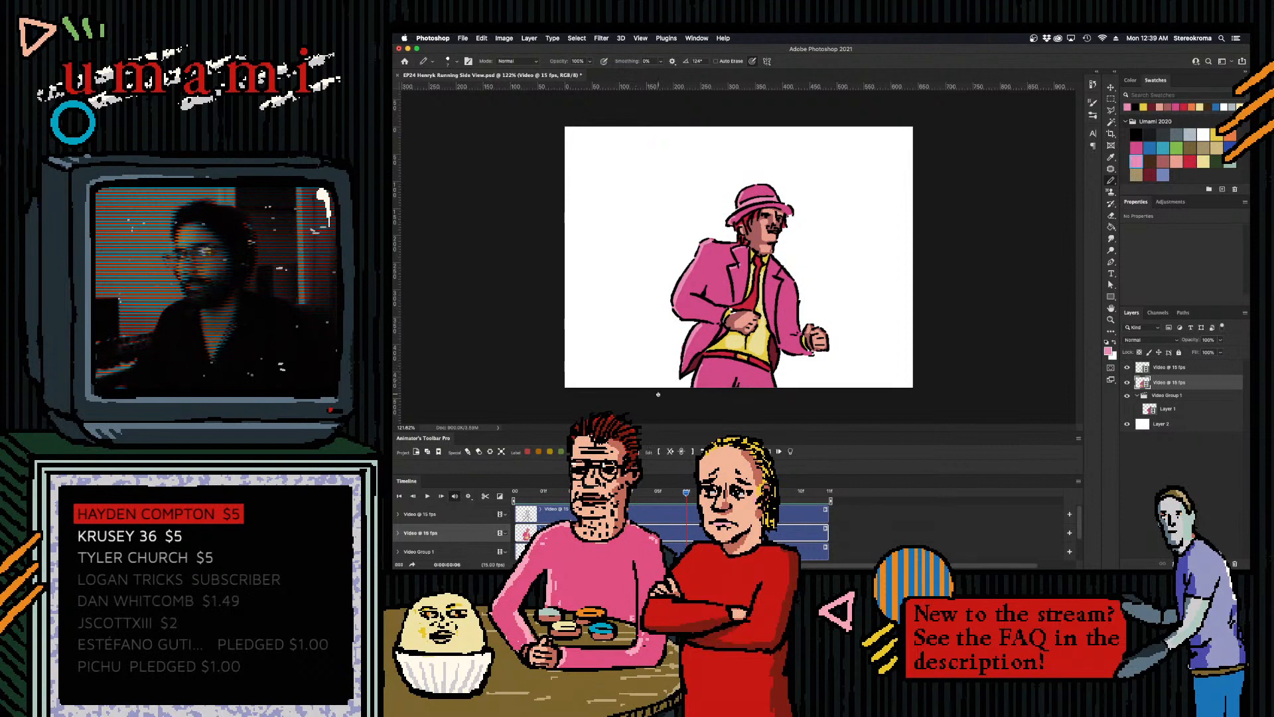
- Switch to the upper line-art video layer with black as the drawing colour and save the document
left_click(1136, 134)
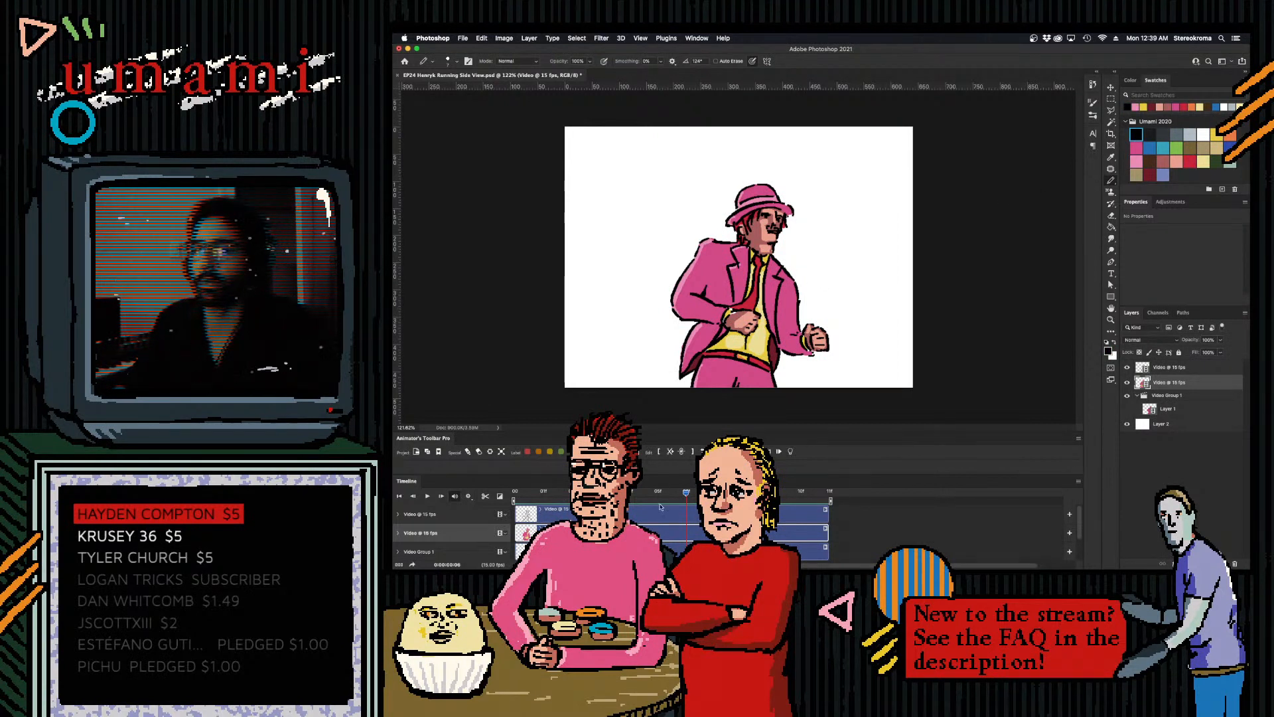
key("alt+bracketright")
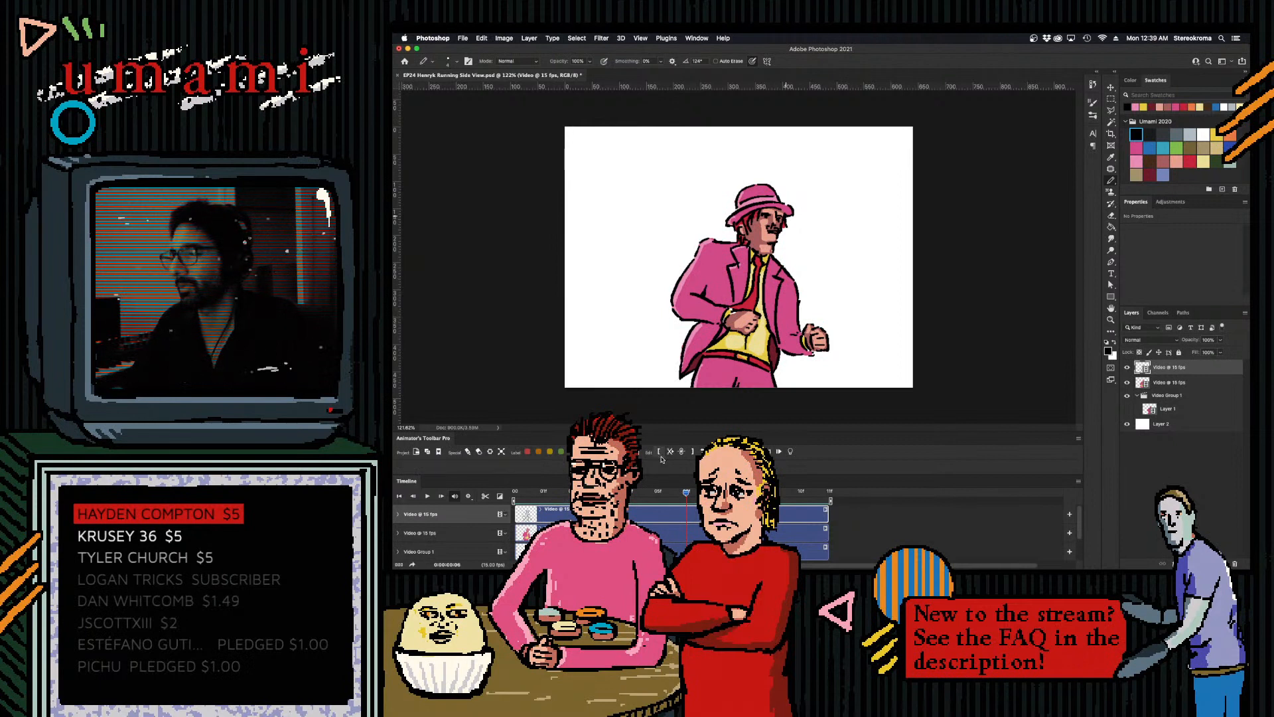
left_click(668, 496)
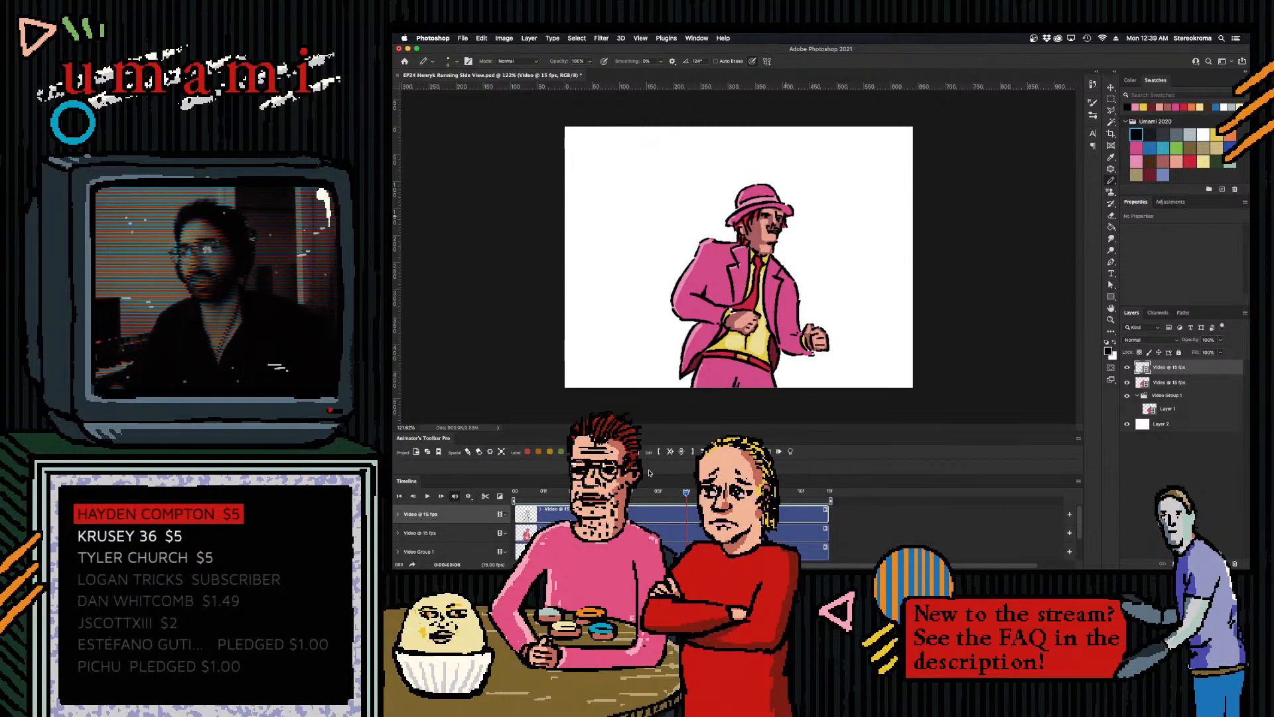
key("ctrl+s")
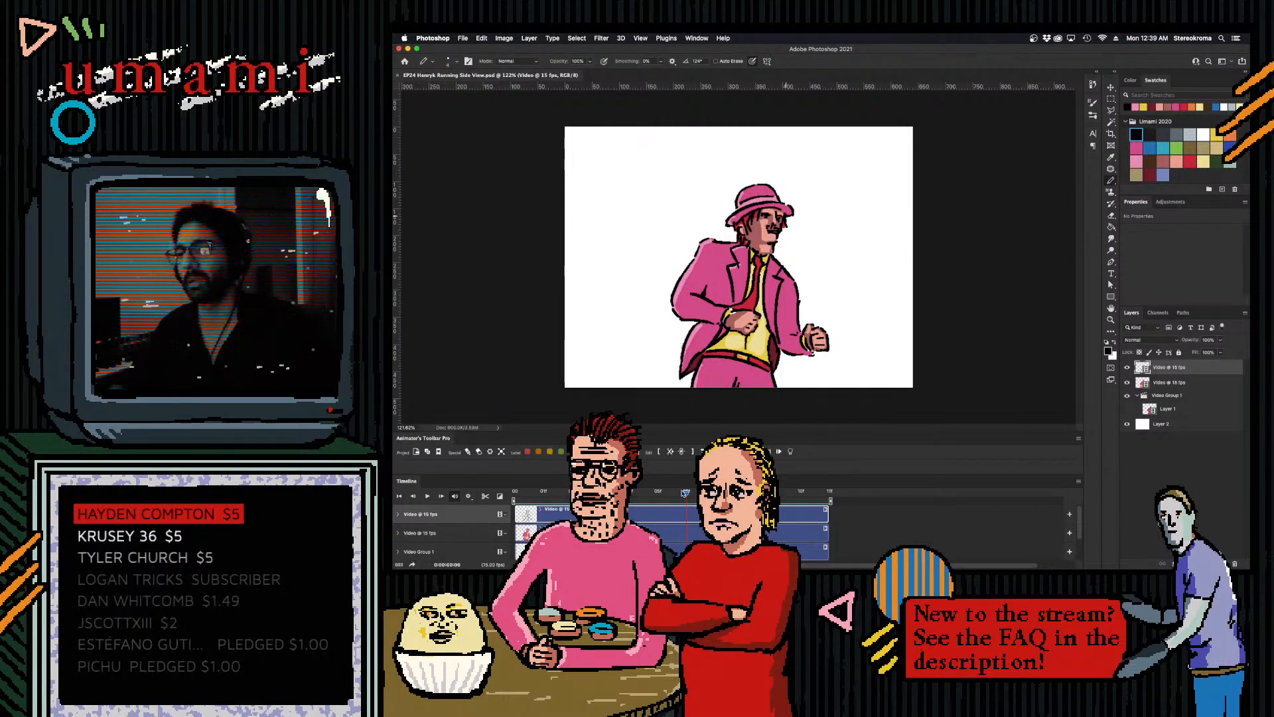
- Advance to the next uncoloured frame and make the lower colour layer active with magenta pink
left_click_drag(691, 501, 716, 502)
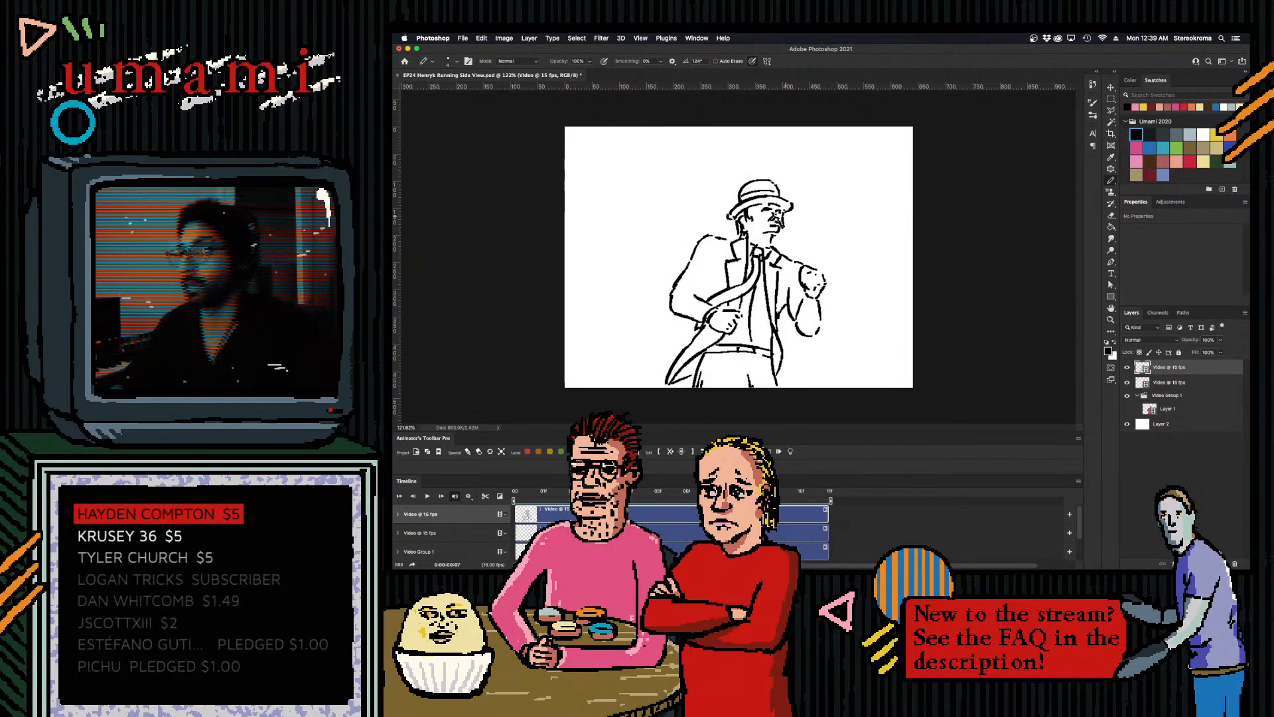
left_click(690, 498)
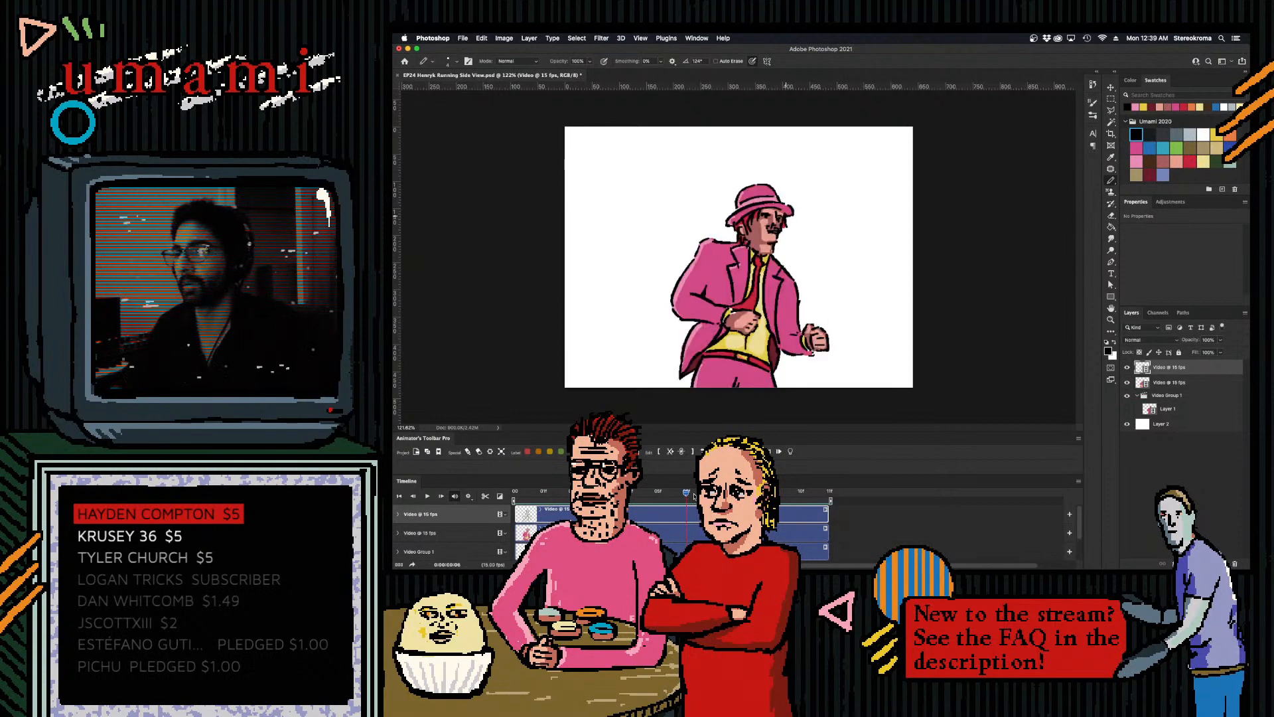
mouse_move(687, 494)
left_mouse_down()
mouse_move(710, 497)
mouse_move(665, 498)
mouse_move(710, 498)
left_mouse_up()
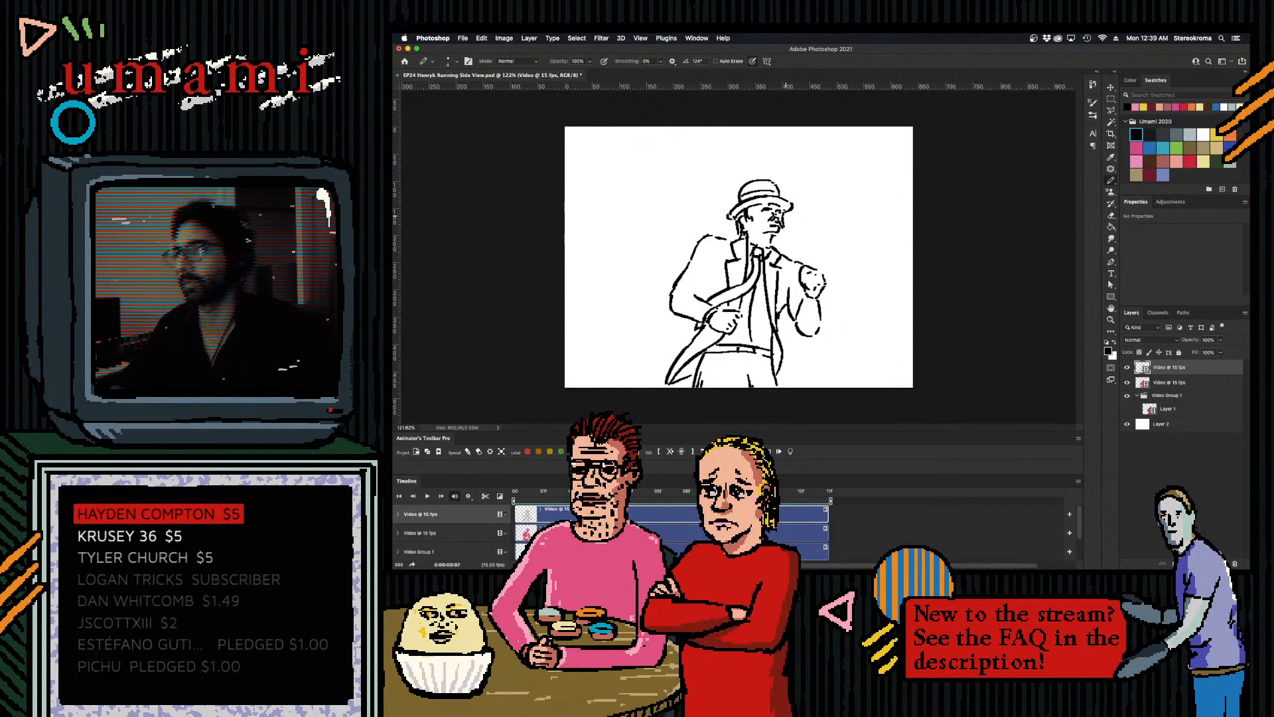
left_click(1136, 149)
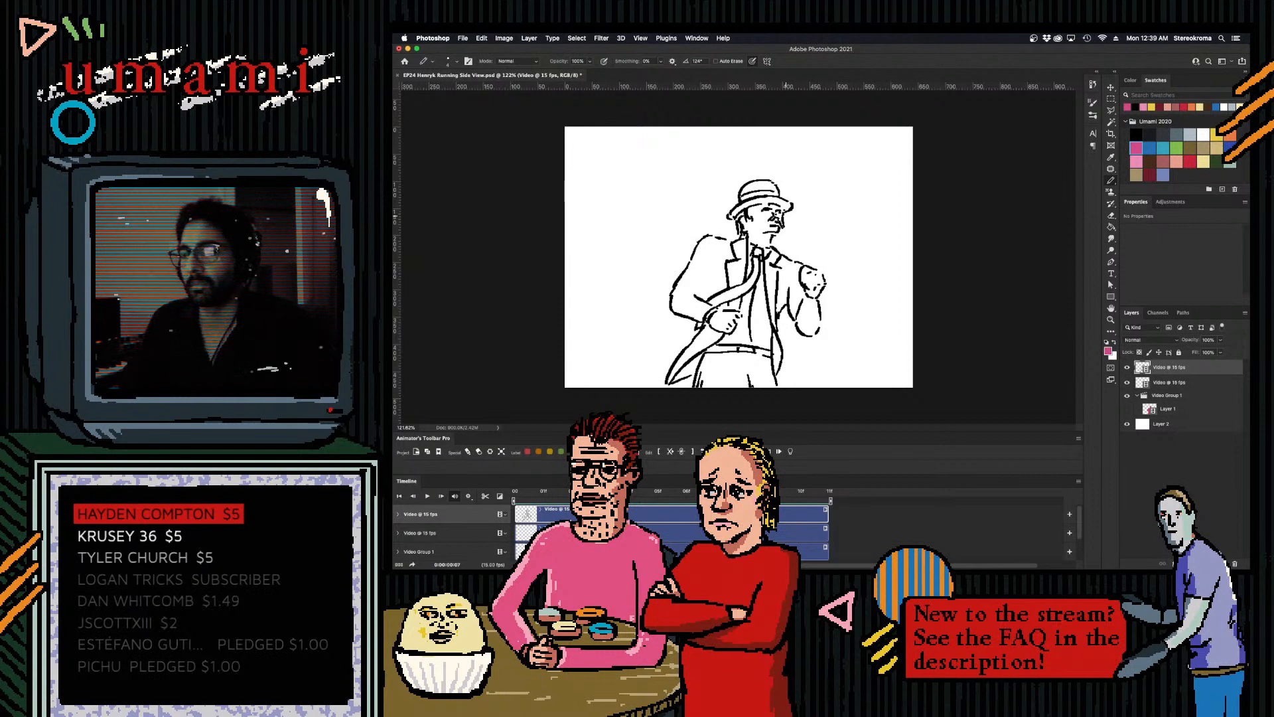
key("alt+[")
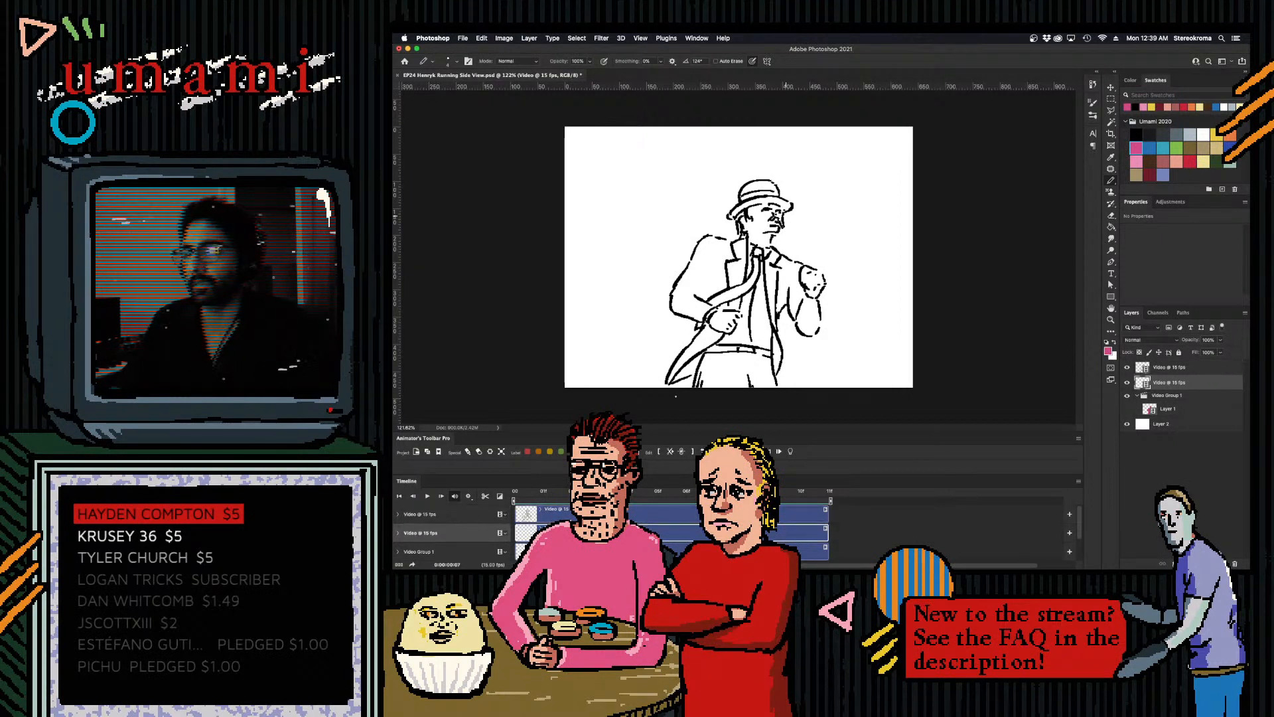
- Paint the jacket's rear shoulder and adjoining lapel magenta pink, adjusting the brush size
key("]")
key("]")
key("]")
key("]")
key("]")
key("[")
key("[")
key("[")
key("[")
key("]")
key("]")
key("]")
key("]")
mouse_move(706, 252)
left_mouse_down()
mouse_move(744, 253)
mouse_move(739, 284)
mouse_move(723, 271)
left_mouse_up()
key("[")
key("[")
key("[")
key("[")
key("[")
key("[")
key("[")
key("[")
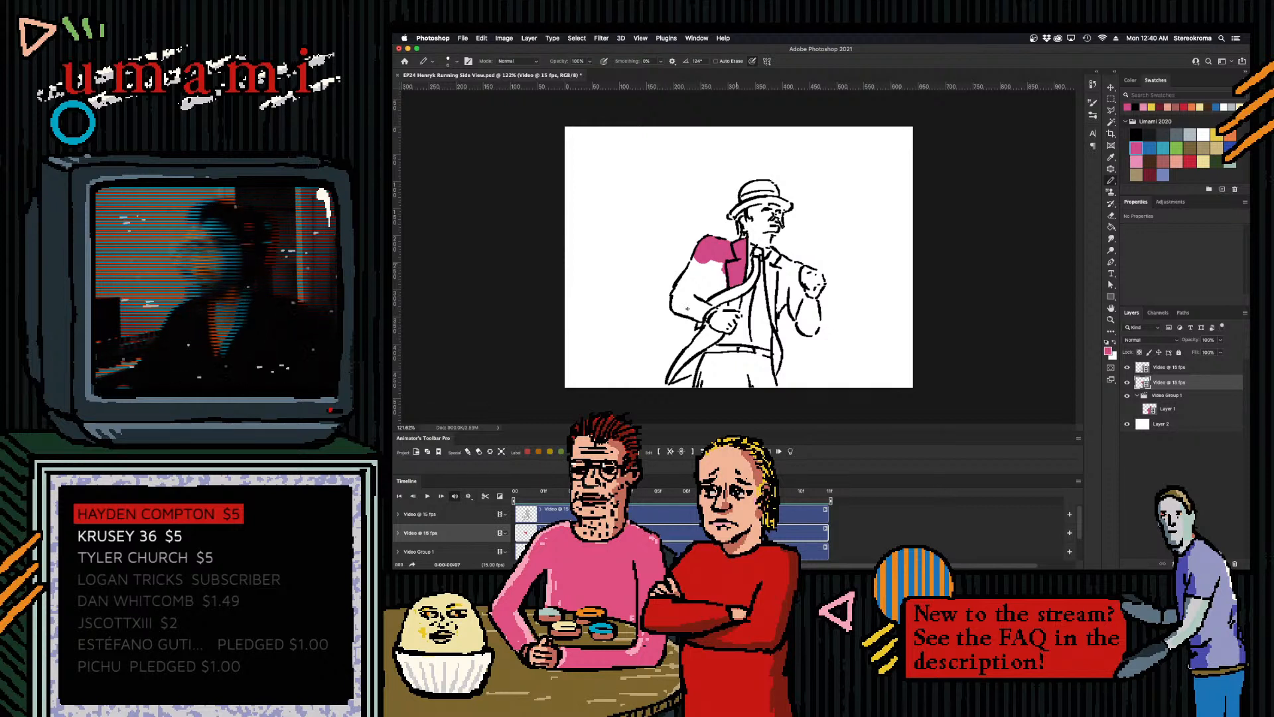
- Fill the bent rear sleeve and the flying coat tail magenta pink, varying the brush size
key("bracketright")
key("bracketright")
key("bracketright")
key("bracketright")
key("bracketright")
key("bracketright")
key("bracketright")
key("bracketright")
mouse_move(723, 265)
left_mouse_down()
mouse_move(703, 292)
mouse_move(704, 257)
mouse_move(690, 278)
mouse_move(687, 265)
mouse_move(675, 309)
mouse_move(697, 317)
mouse_move(708, 306)
mouse_move(694, 311)
mouse_move(688, 284)
mouse_move(688, 310)
left_mouse_up()
key("bracketleft")
key("bracketleft")
key("bracketleft")
key("bracketleft")
key("bracketleft")
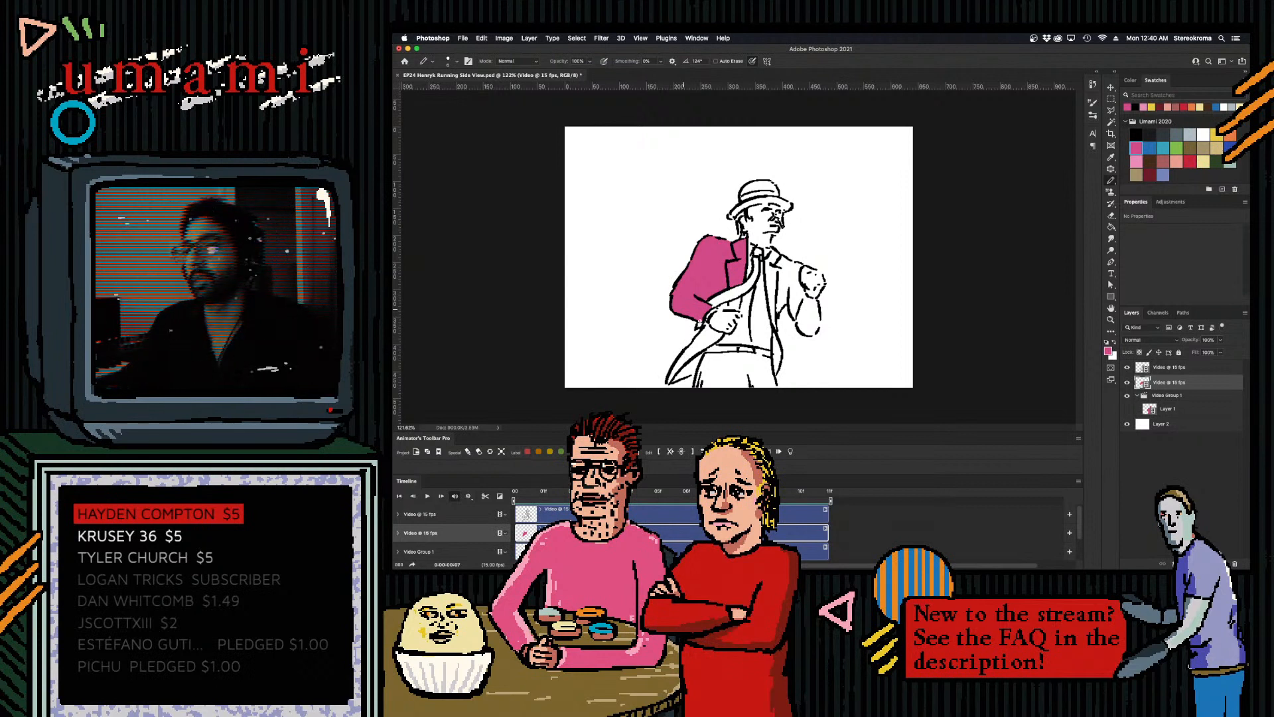
mouse_move(675, 368)
left_mouse_down()
mouse_move(671, 380)
mouse_move(697, 344)
left_mouse_up()
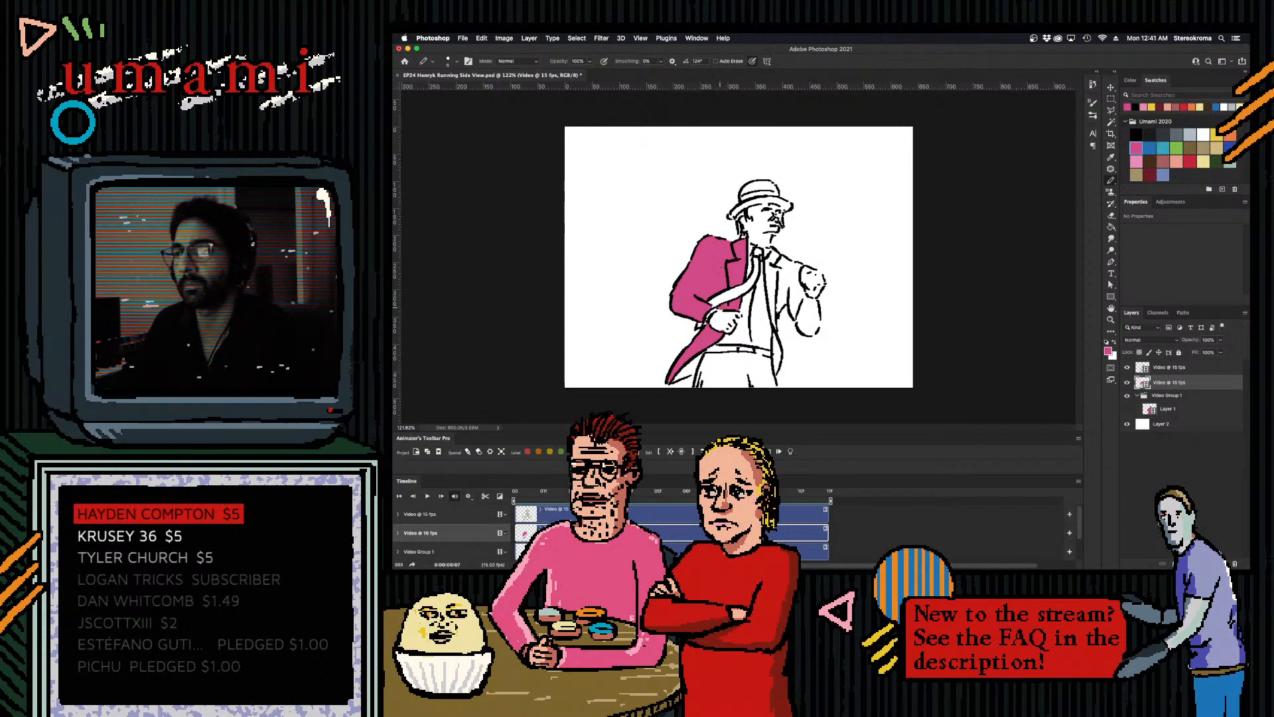
- Paint the hat's crown and brim magenta pink, and fill its band and the suit highlights light pink
mouse_move(730, 213)
left_mouse_down()
mouse_move(751, 203)
mouse_move(743, 193)
left_mouse_up()
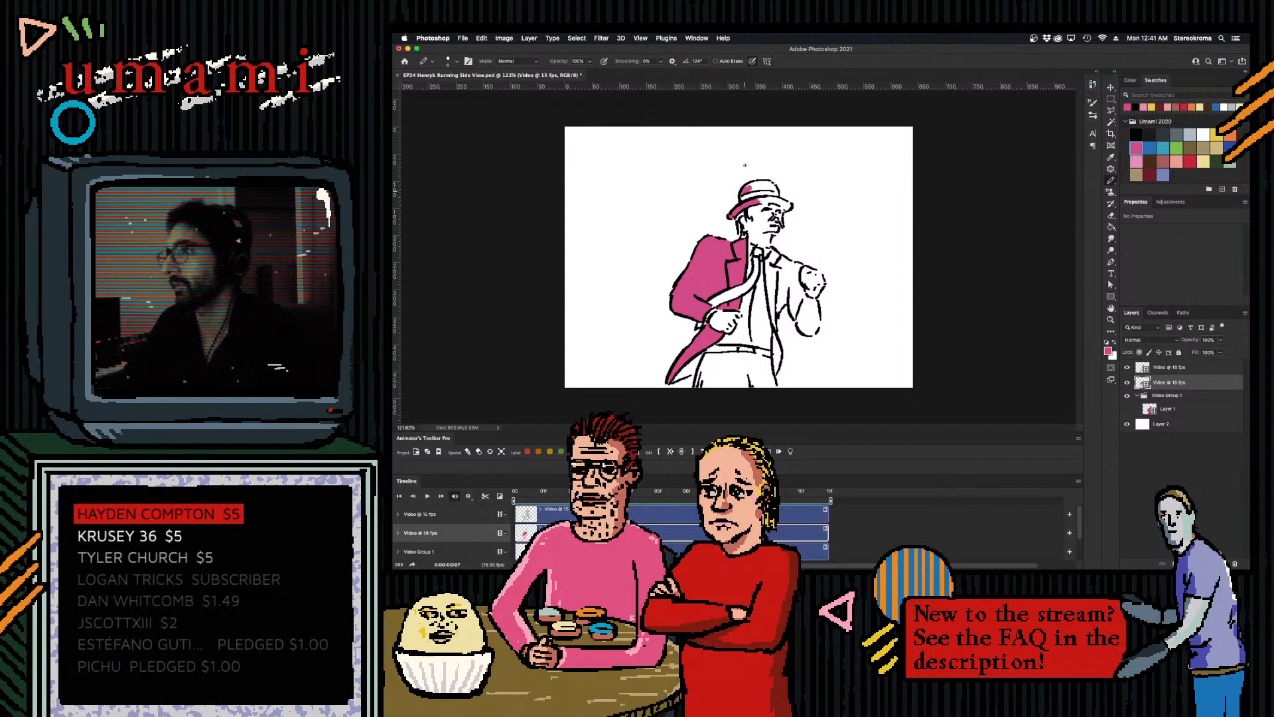
left_click_drag(744, 190, 770, 185)
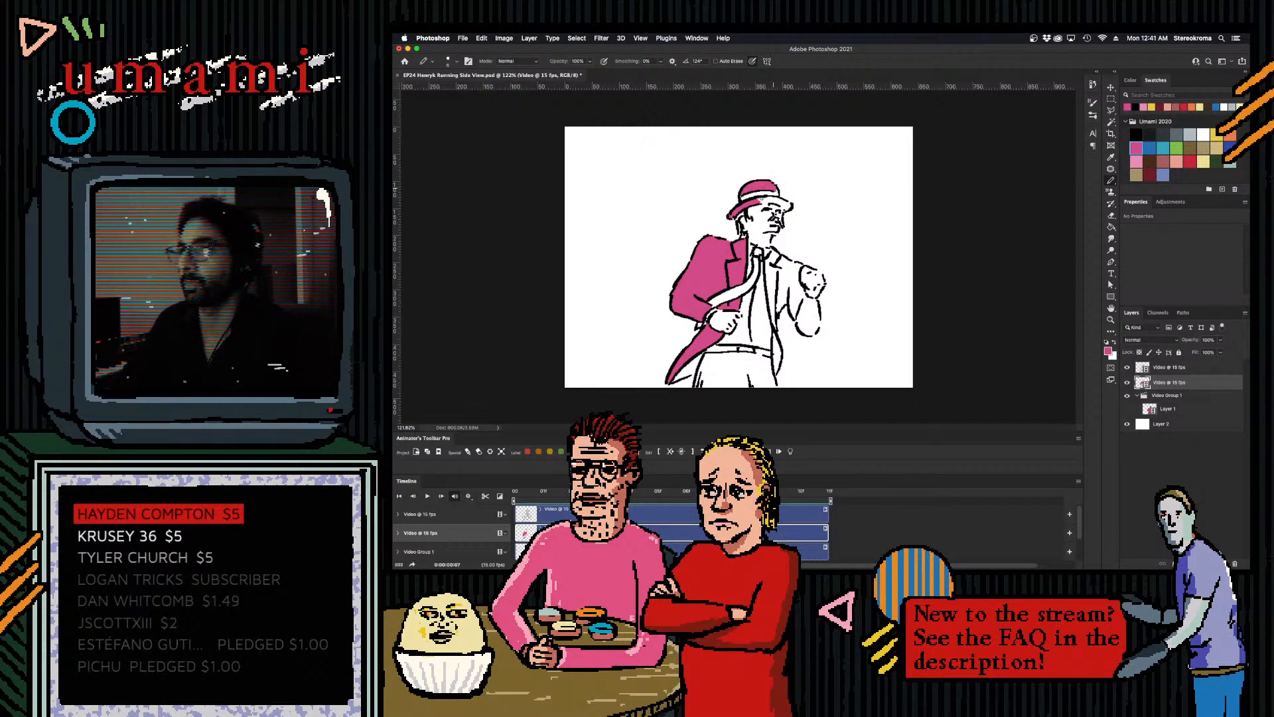
left_click_drag(762, 199, 786, 204)
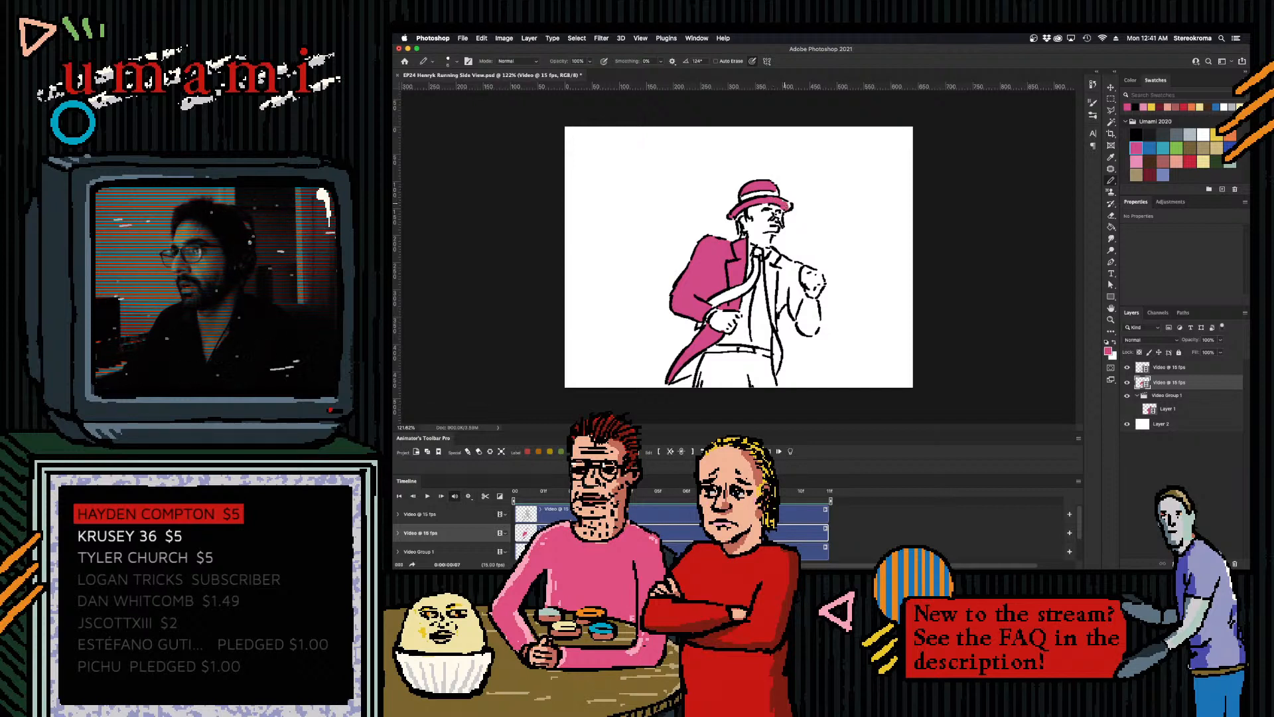
left_click(1136, 161)
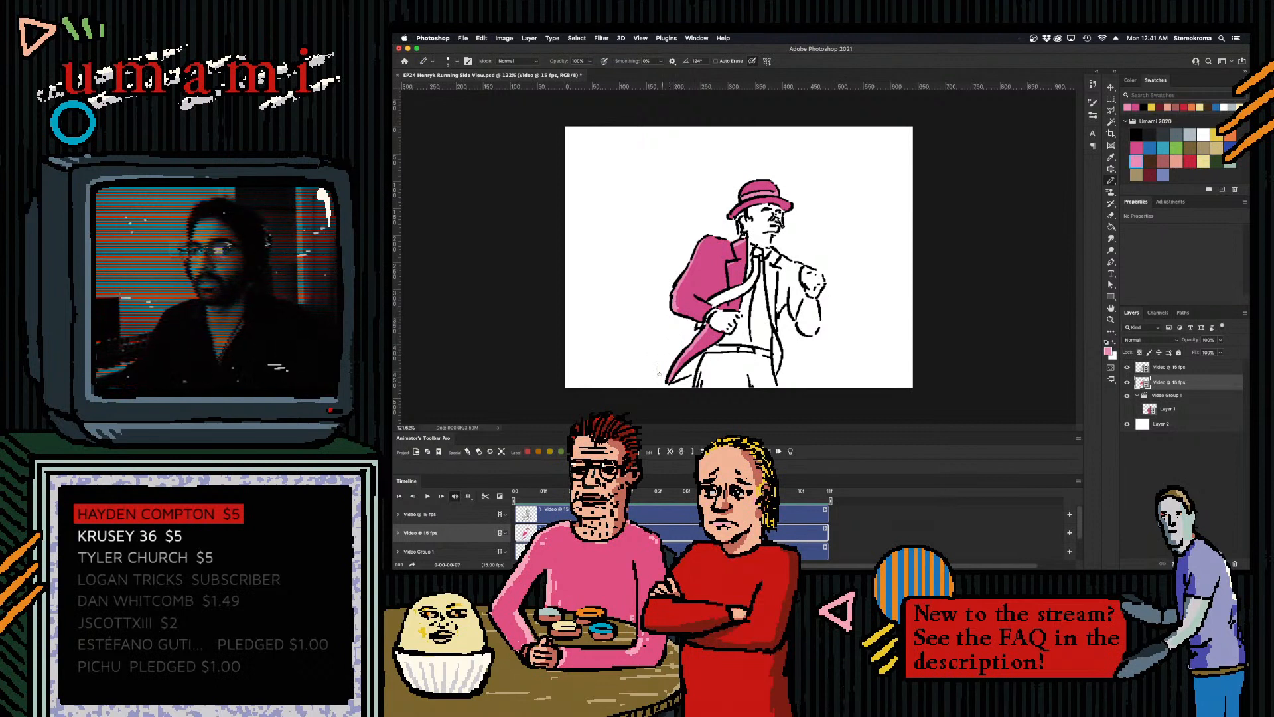
- Check the line-art layer, return to the colour layer, and shade the coat tail's inner lining dark maroon
left_click(689, 514)
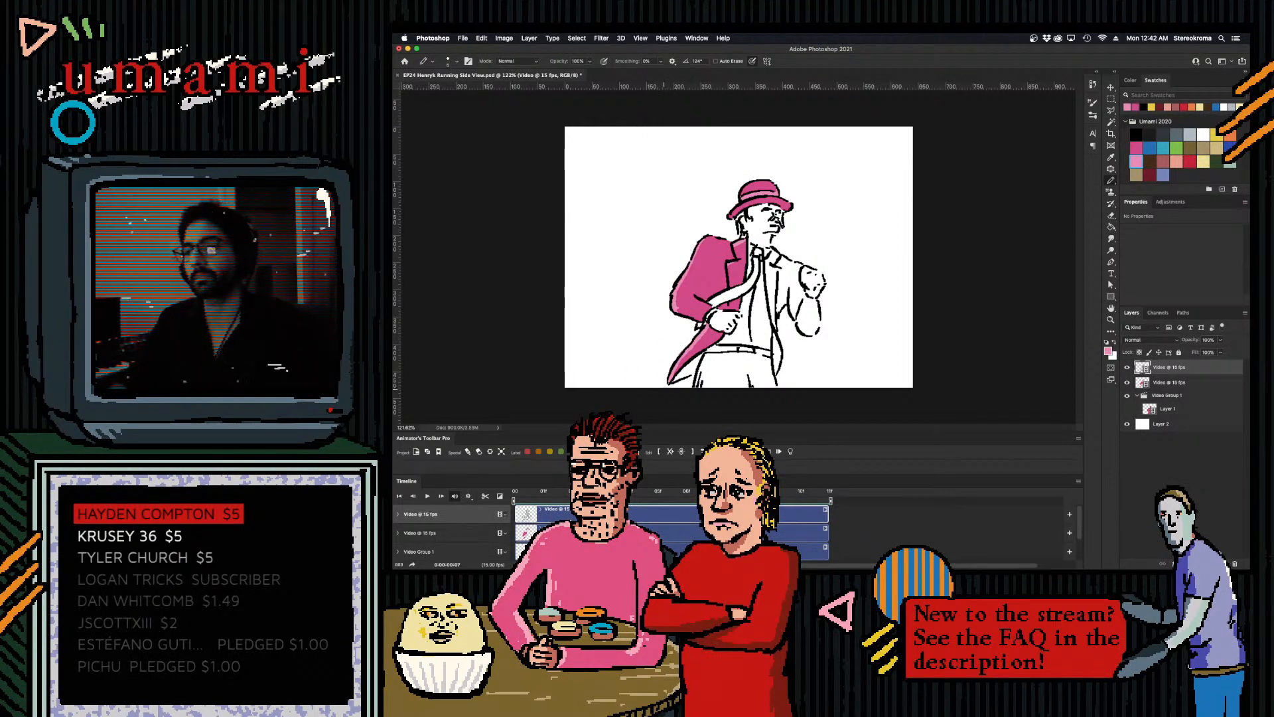
key("alt+bracketleft")
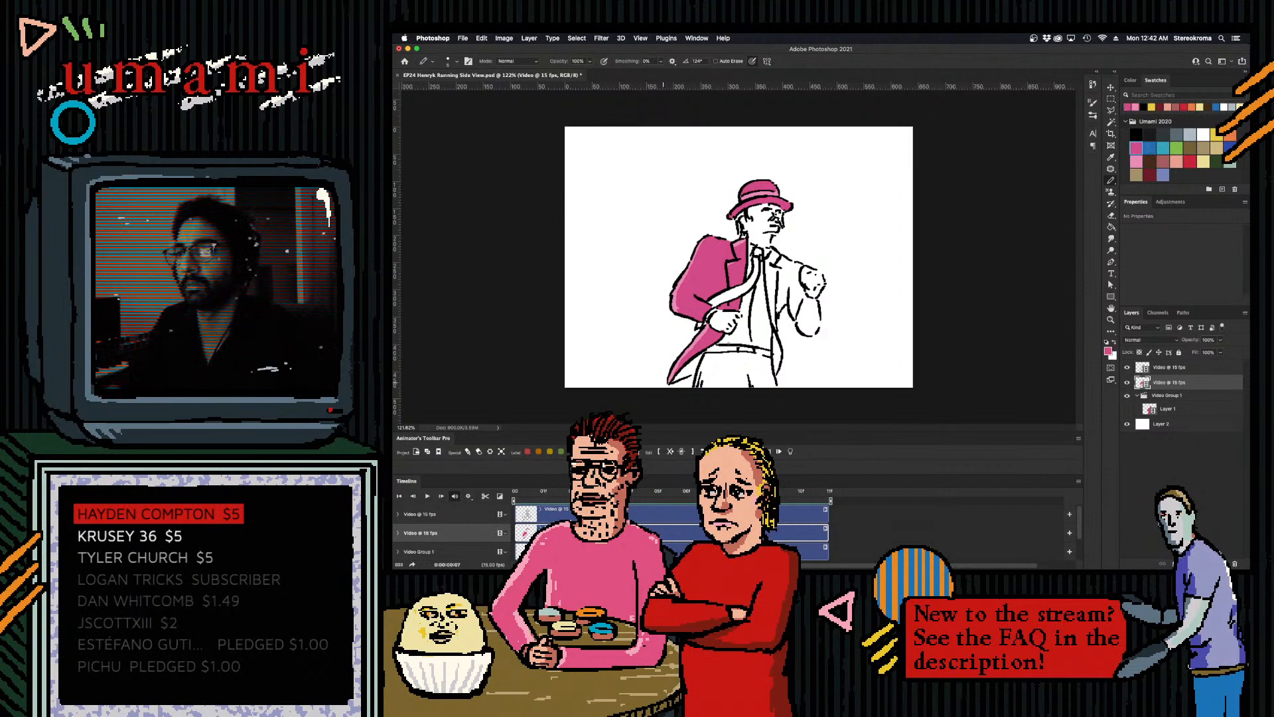
left_click(1150, 175)
left_click_drag(678, 379, 703, 355)
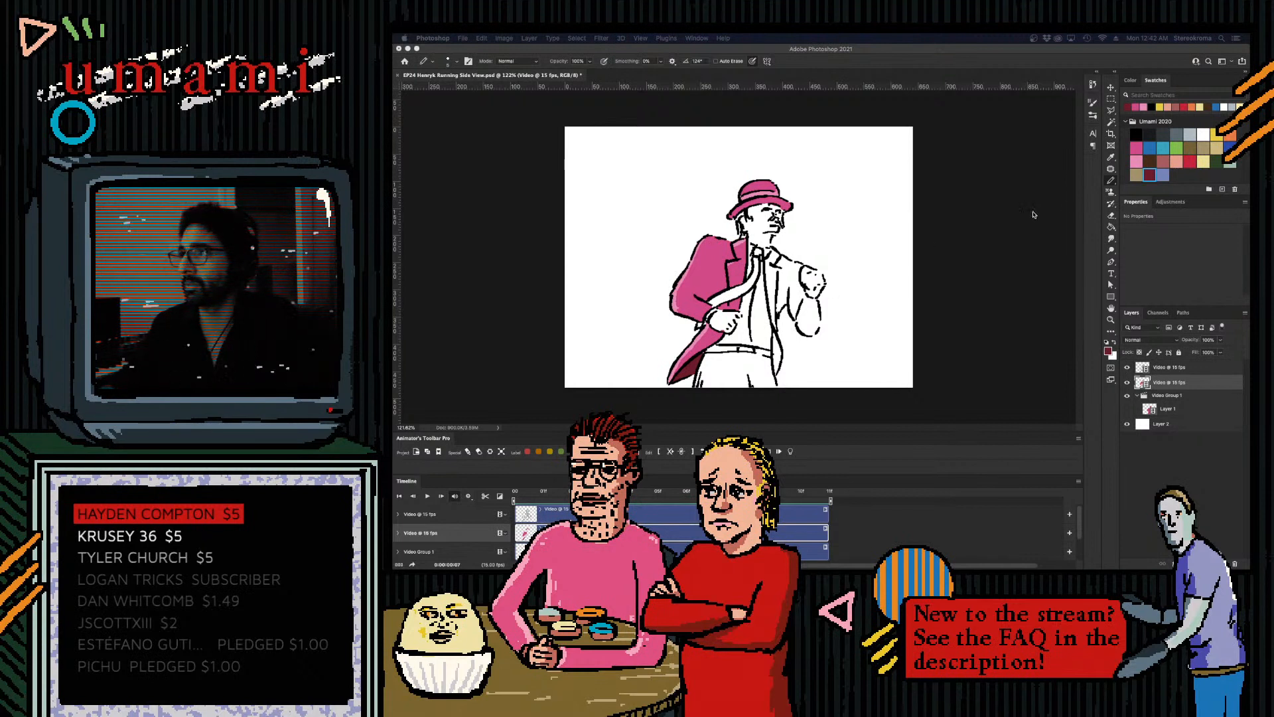
- Paint the jacket's front panel, lapel and upper arm magenta pink, and its lower lining dark maroon
left_click(1136, 148)
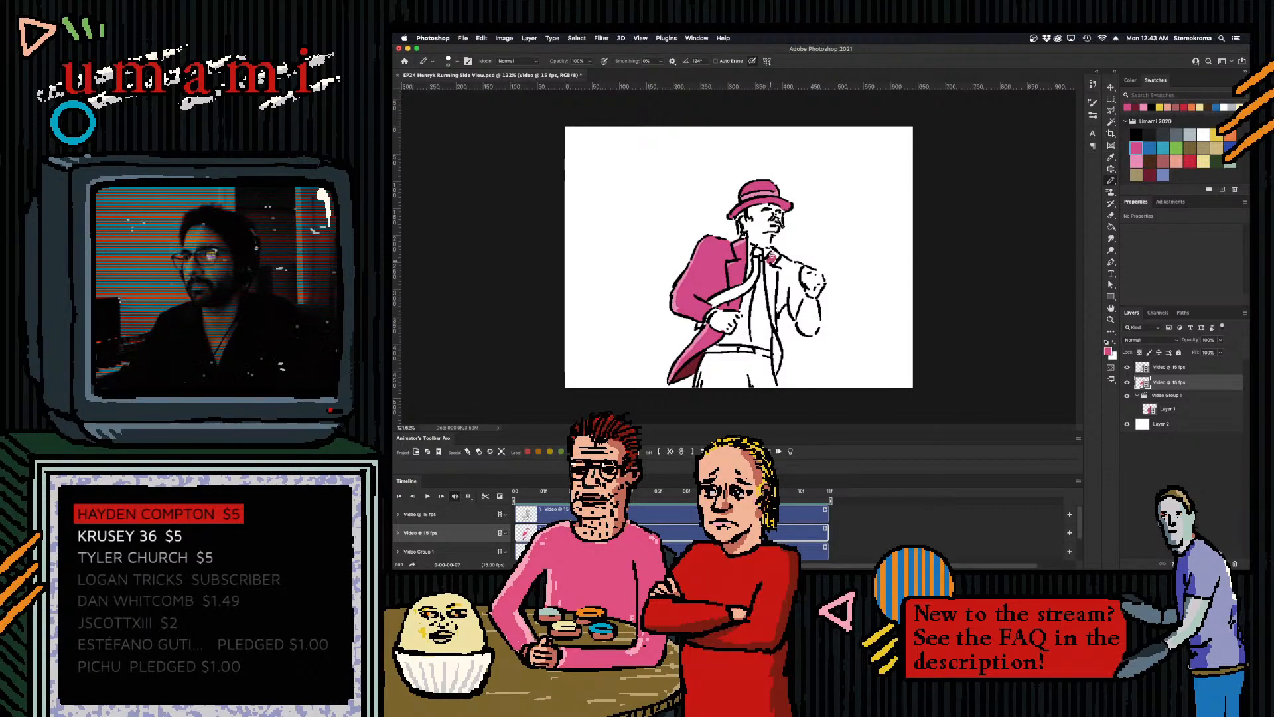
left_click_drag(772, 260, 775, 331)
mouse_move(778, 272)
left_mouse_down()
mouse_move(775, 306)
mouse_move(790, 263)
left_mouse_up()
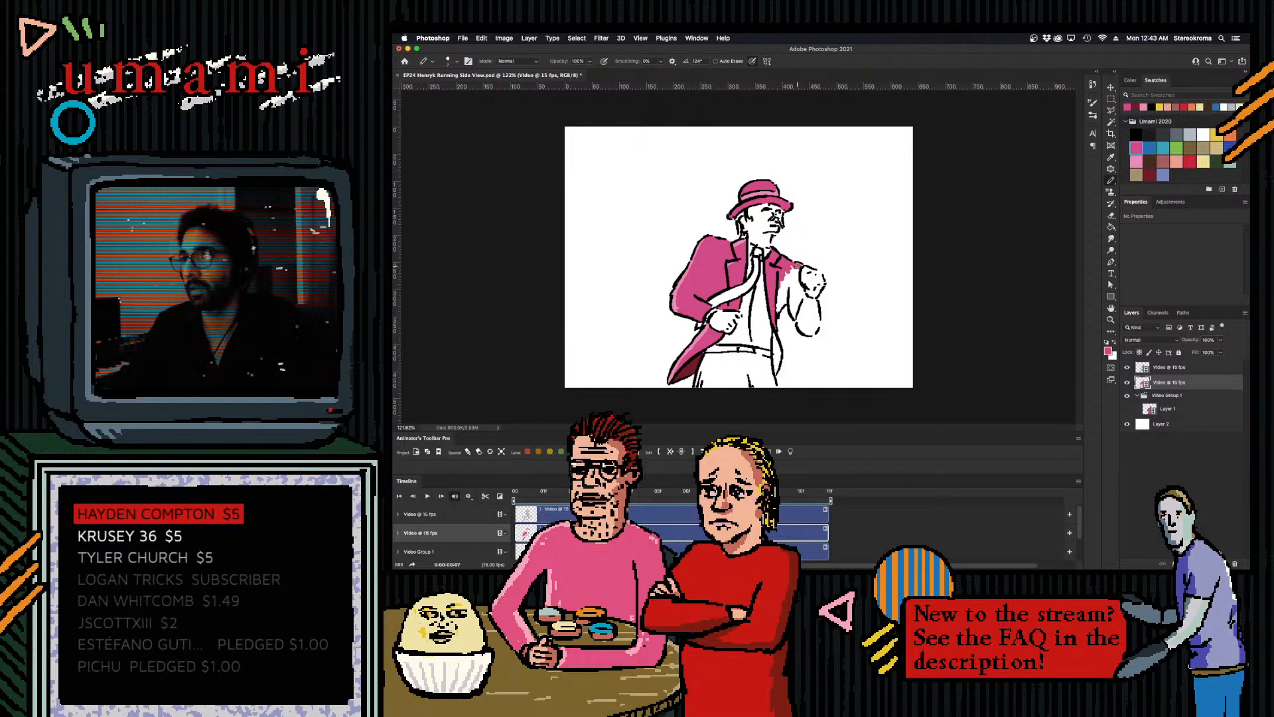
mouse_move(795, 272)
left_mouse_down()
mouse_move(795, 317)
mouse_move(782, 272)
mouse_move(778, 310)
left_mouse_up()
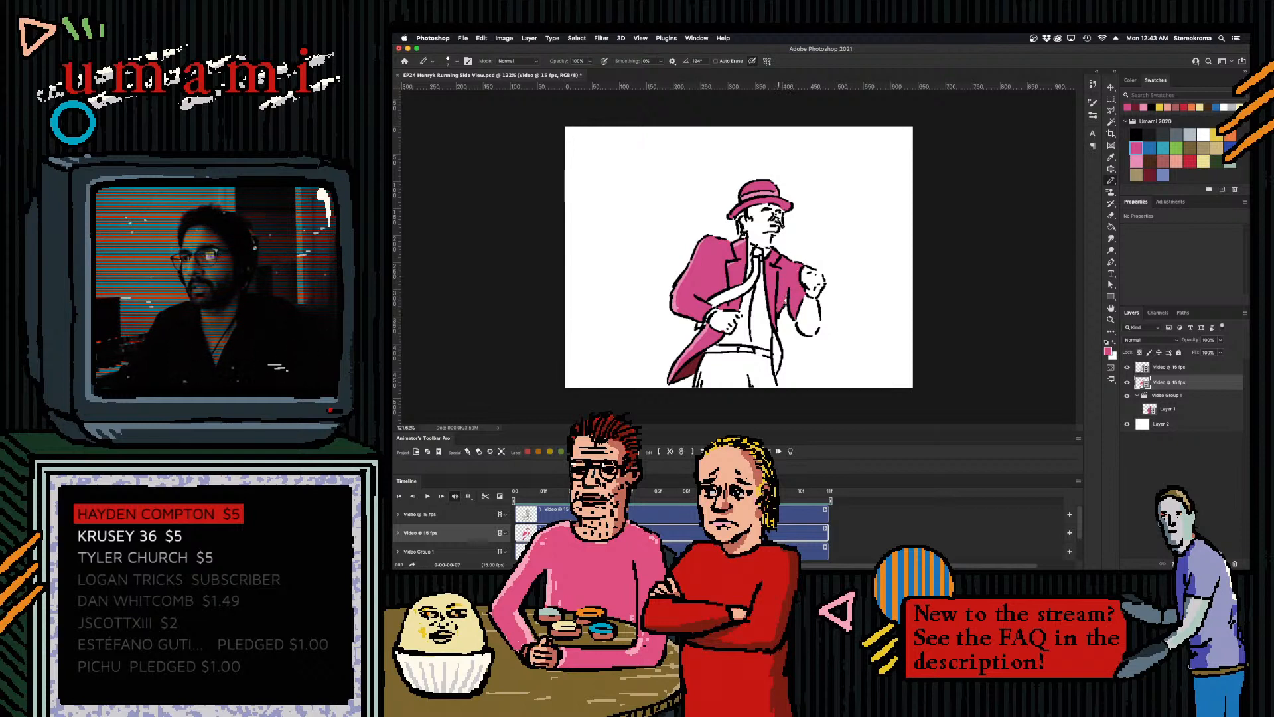
left_click(1149, 175)
mouse_move(776, 336)
left_mouse_down()
mouse_move(776, 374)
mouse_move(774, 354)
left_mouse_up()
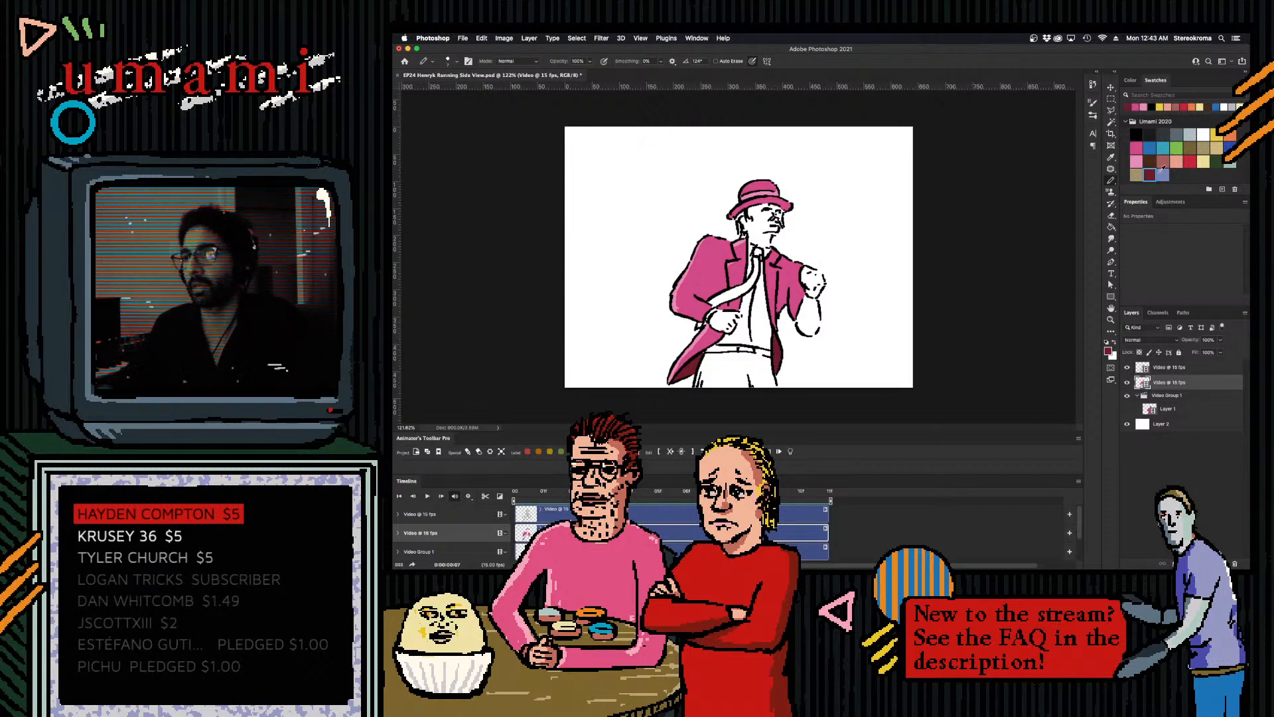
- Fill the raised forearm's sleeve magenta pink with a larger brush
left_click(1137, 148)
key("bracketright")
key("bracketright")
key("bracketright")
key("bracketright")
left_click_drag(807, 307, 810, 336)
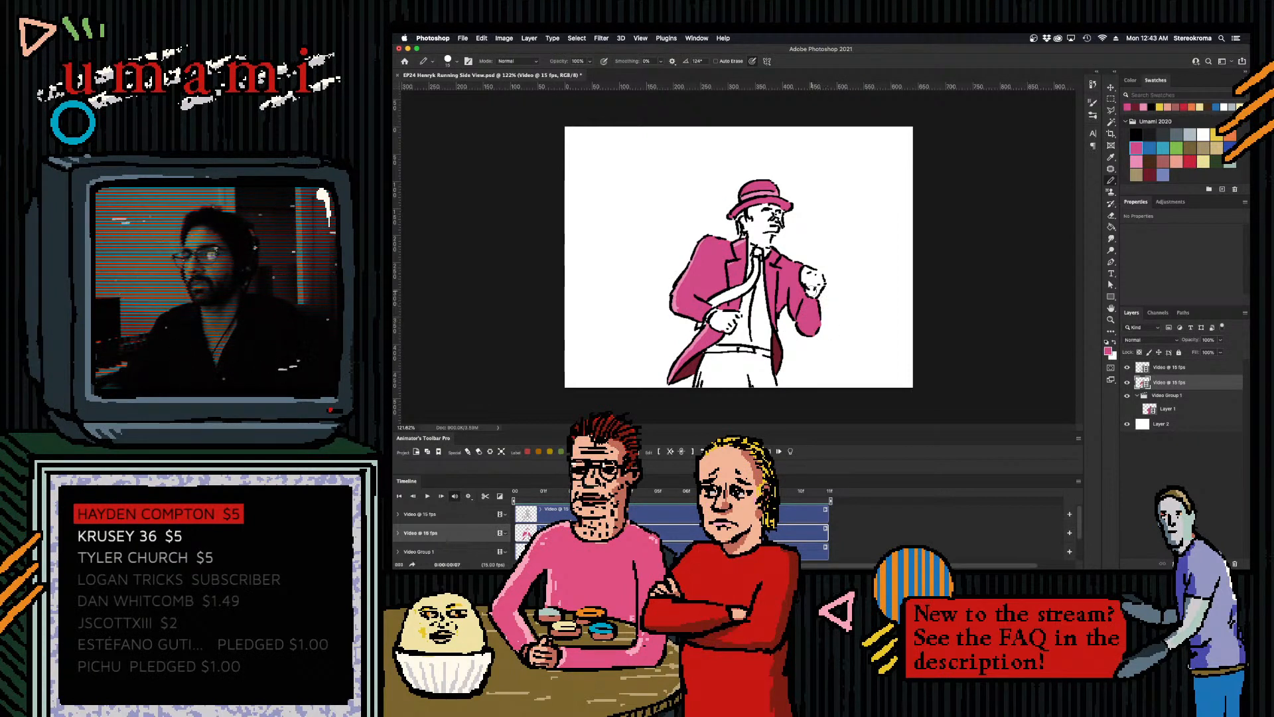
- Paint both fists in the brownish-red skin tone and add salmon highlights to them
left_click(1163, 162)
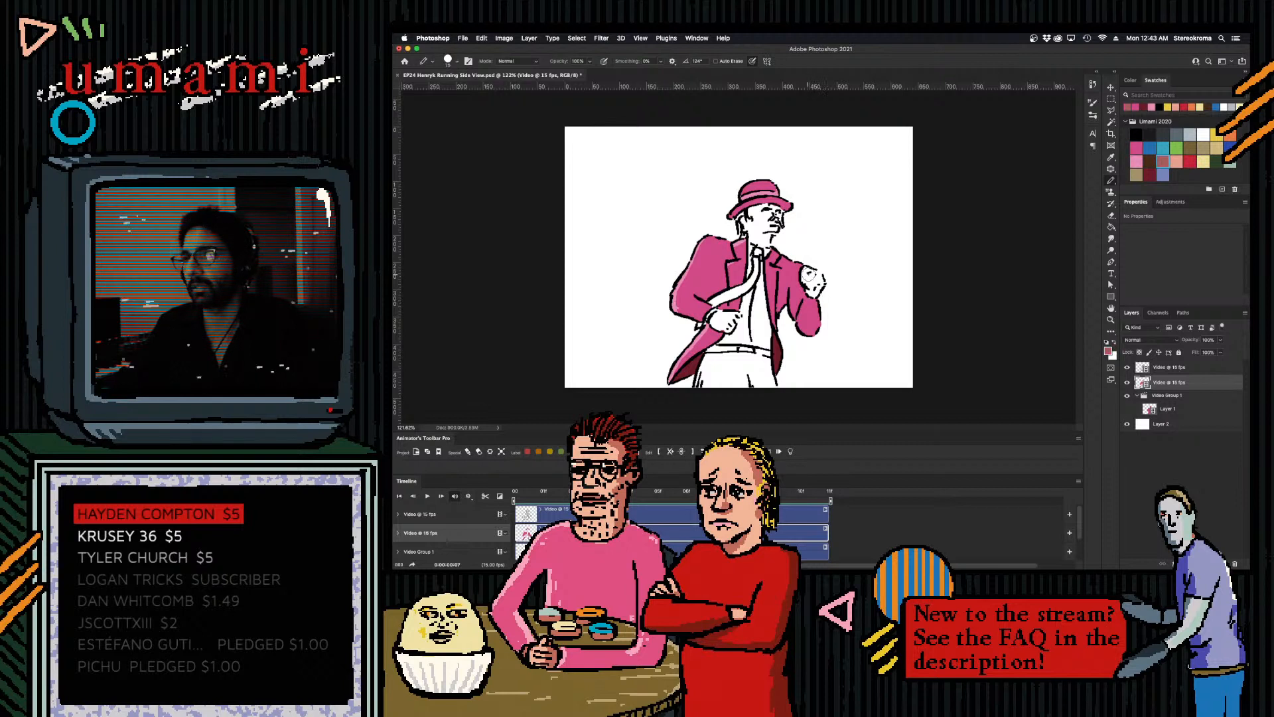
mouse_move(808, 276)
left_mouse_down()
mouse_move(821, 278)
mouse_move(808, 288)
left_mouse_up()
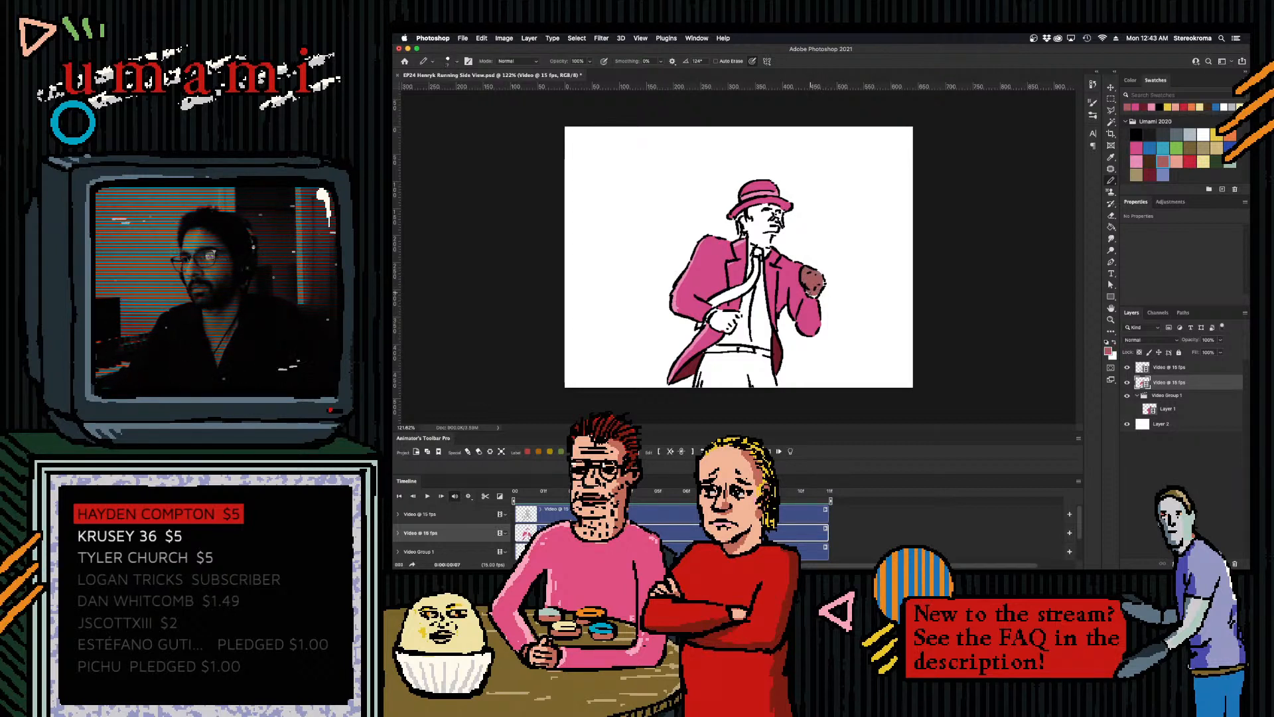
key("bracketright")
key("bracketright")
key("bracketright")
left_click_drag(715, 321, 737, 321)
left_click(1161, 154)
left_click_drag(721, 320, 740, 316)
left_click_drag(811, 279, 821, 280)
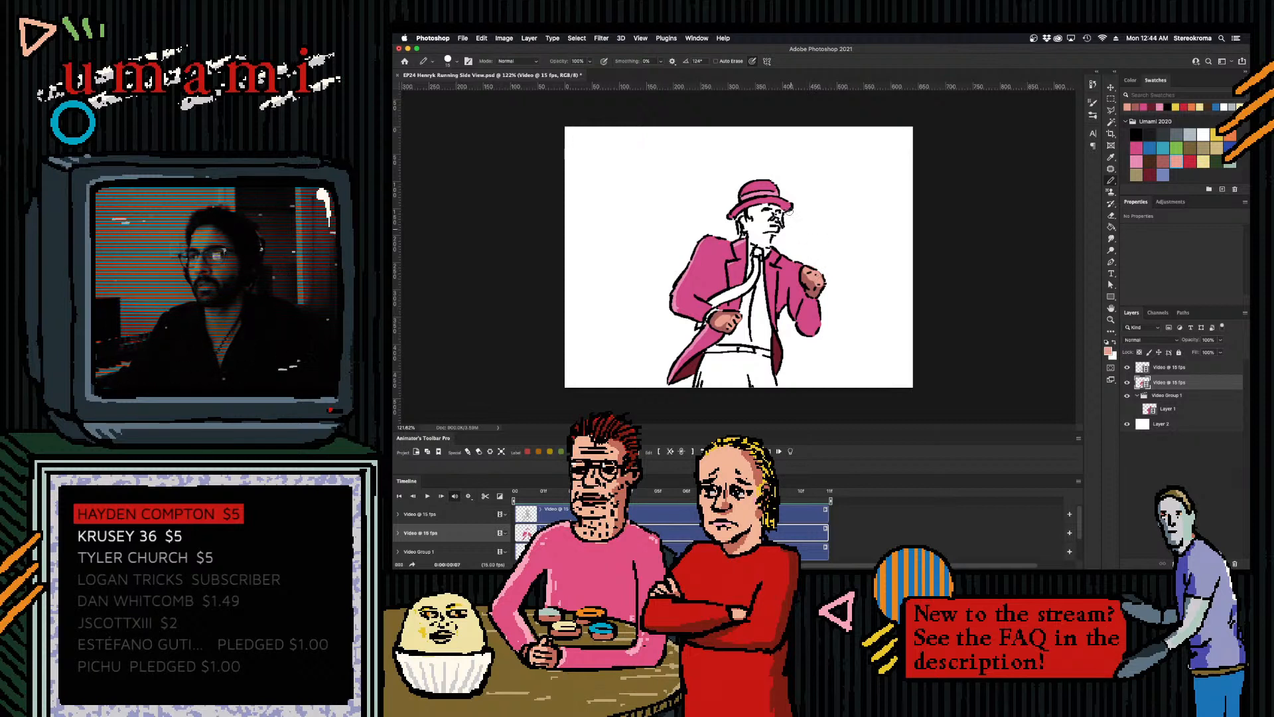
- Paint the hair under the hat red with a smaller brush and undo the last stroke
left_click(1190, 161)
key("[")
key("[")
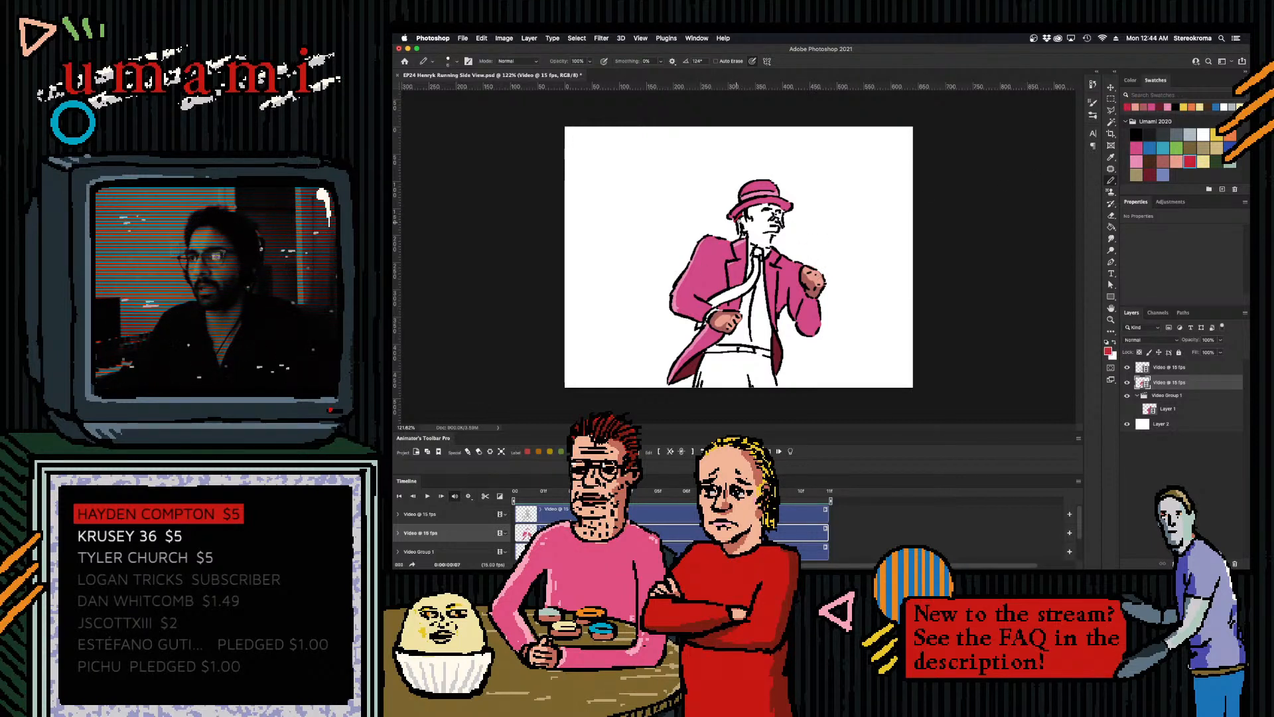
mouse_move(737, 222)
left_mouse_down()
mouse_move(811, 200)
mouse_move(781, 228)
left_mouse_up()
key("super+z")
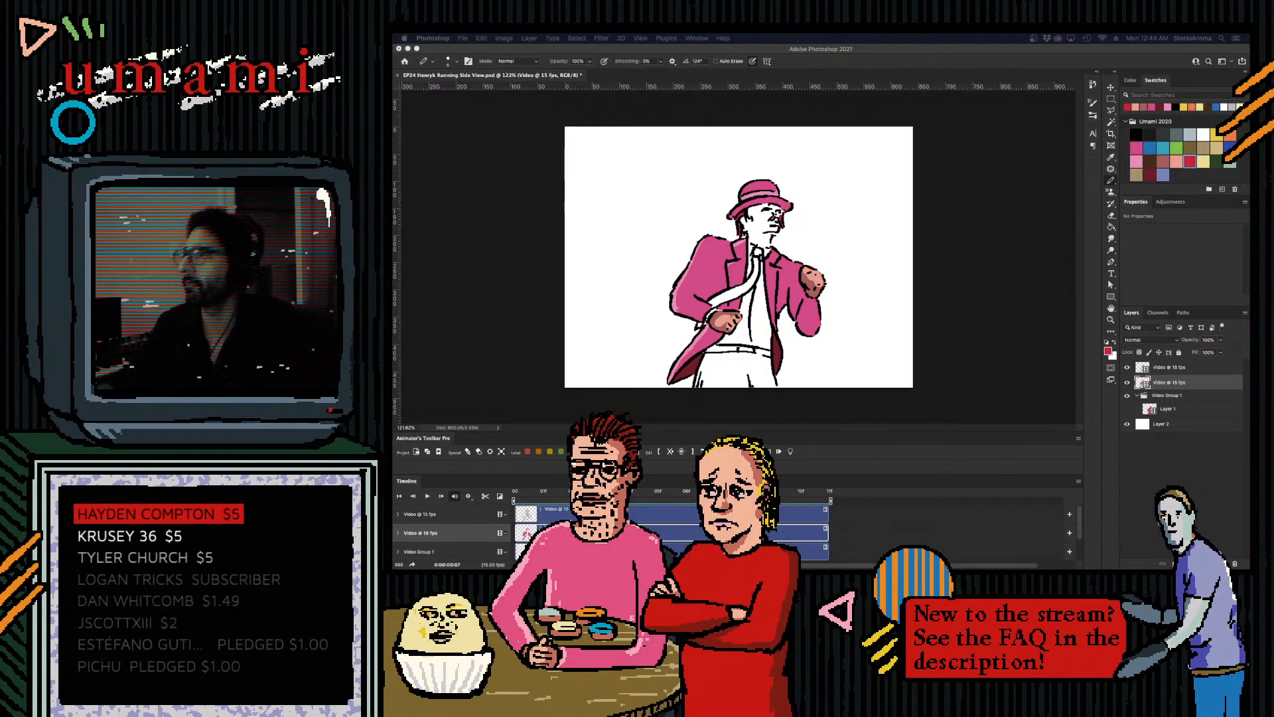
- Paint the belt buckle yellow and the rest of the belt red
left_click(1217, 134)
left_click_drag(738, 349, 751, 350)
left_click(1150, 175)
left_click(1190, 162)
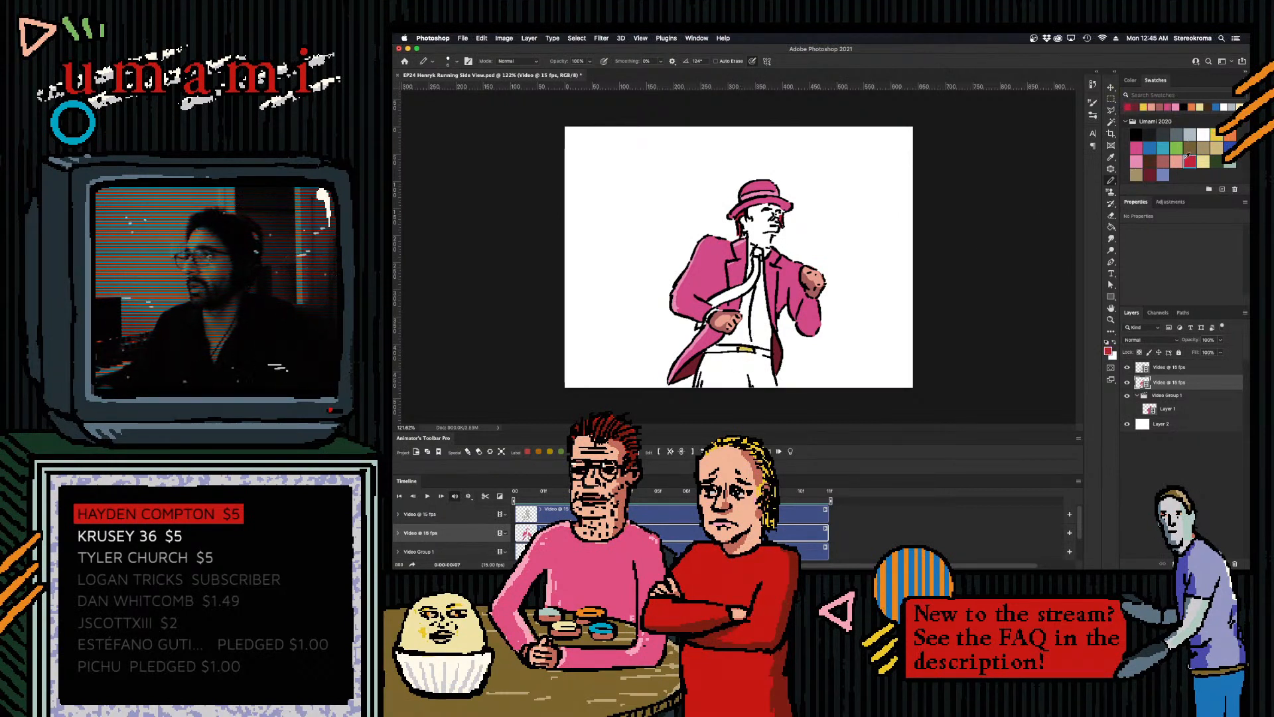
mouse_move(721, 348)
left_mouse_down()
mouse_move(709, 351)
mouse_move(767, 352)
left_mouse_up()
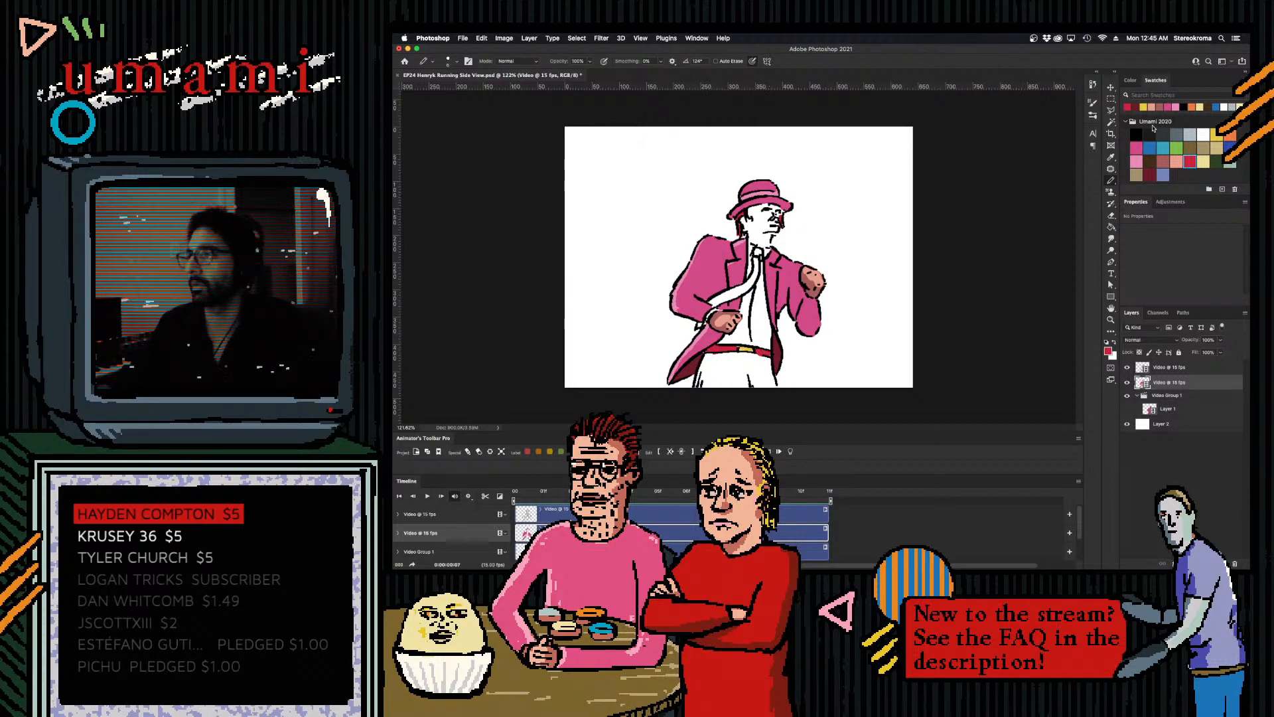
- Paint the face and neck in the brownish-red skin tone with salmon highlights, and colour the moustache red
left_click(1163, 161)
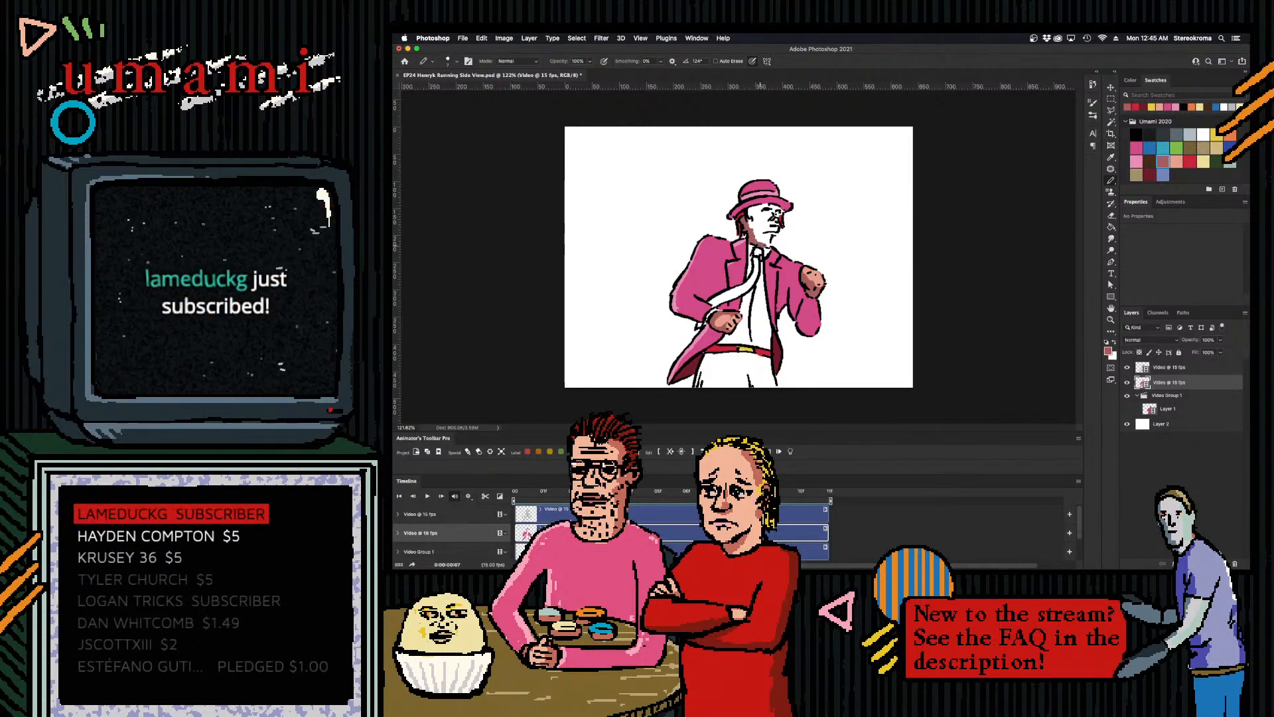
mouse_move(769, 240)
left_mouse_down()
mouse_move(751, 210)
mouse_move(777, 229)
mouse_move(772, 209)
left_mouse_up()
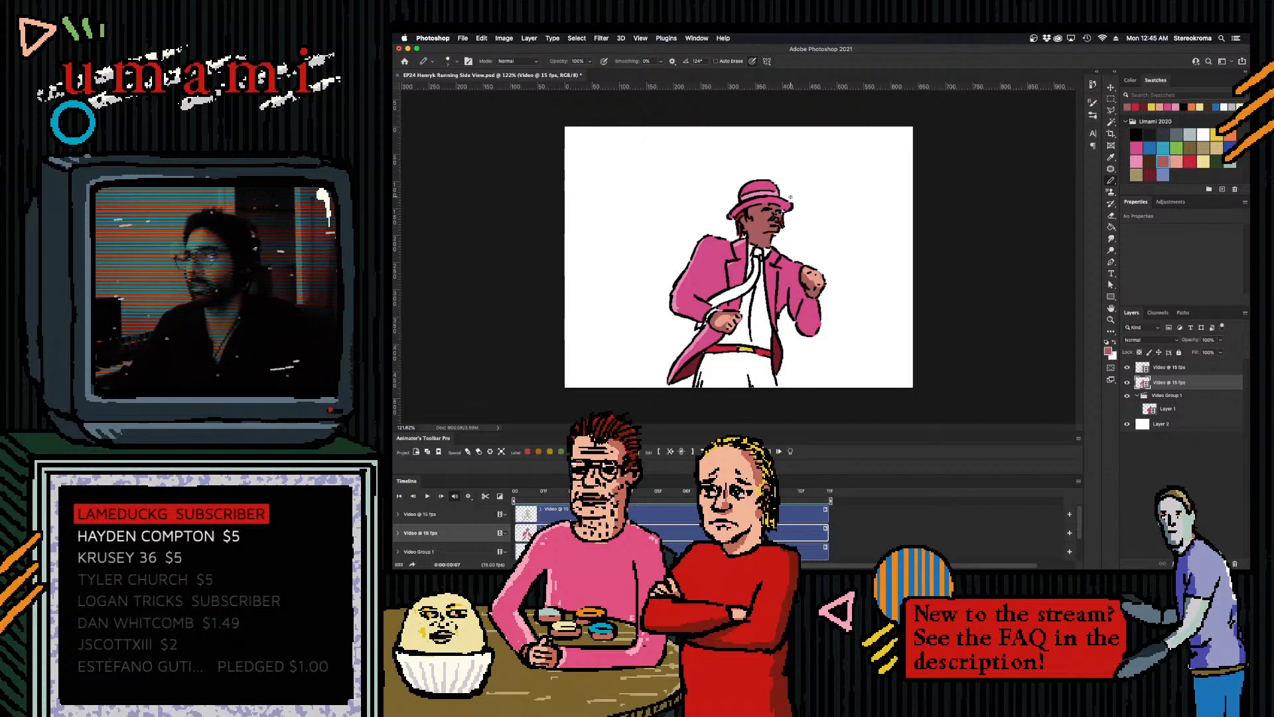
left_click(1177, 161)
key("bracketright")
key("bracketright")
key("super+z")
key("bracketleft")
key("bracketleft")
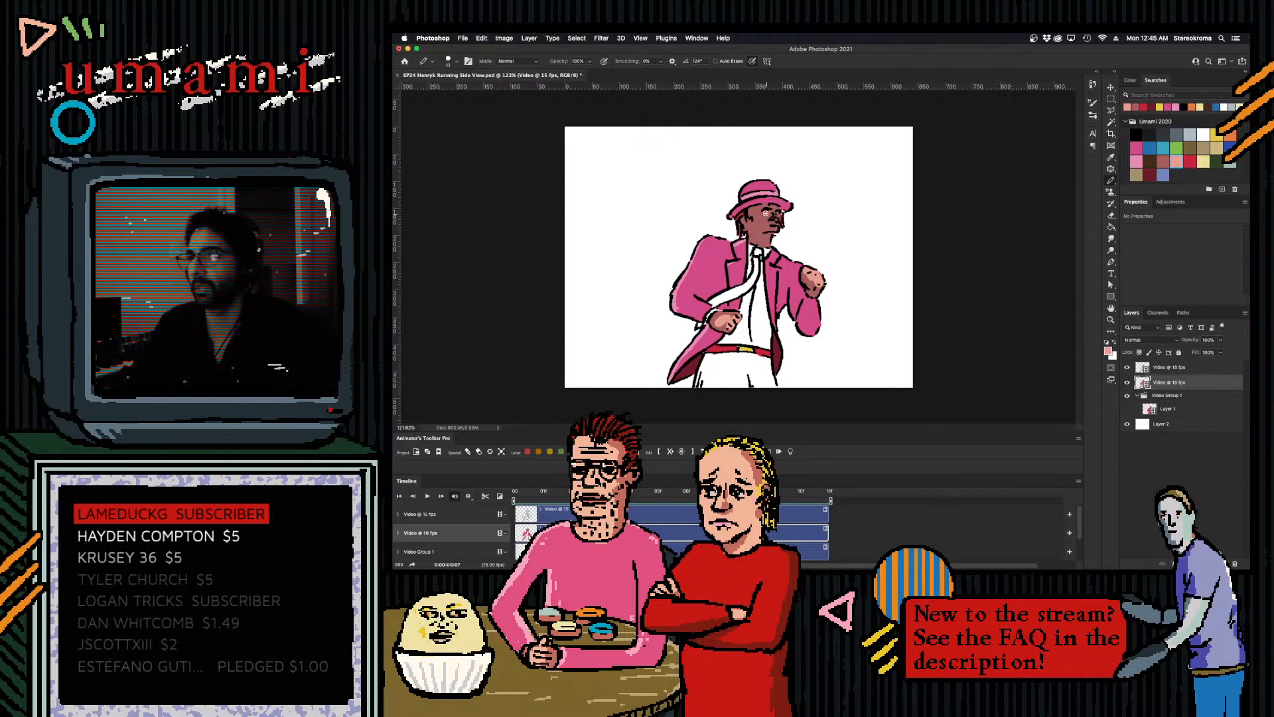
key("super+z")
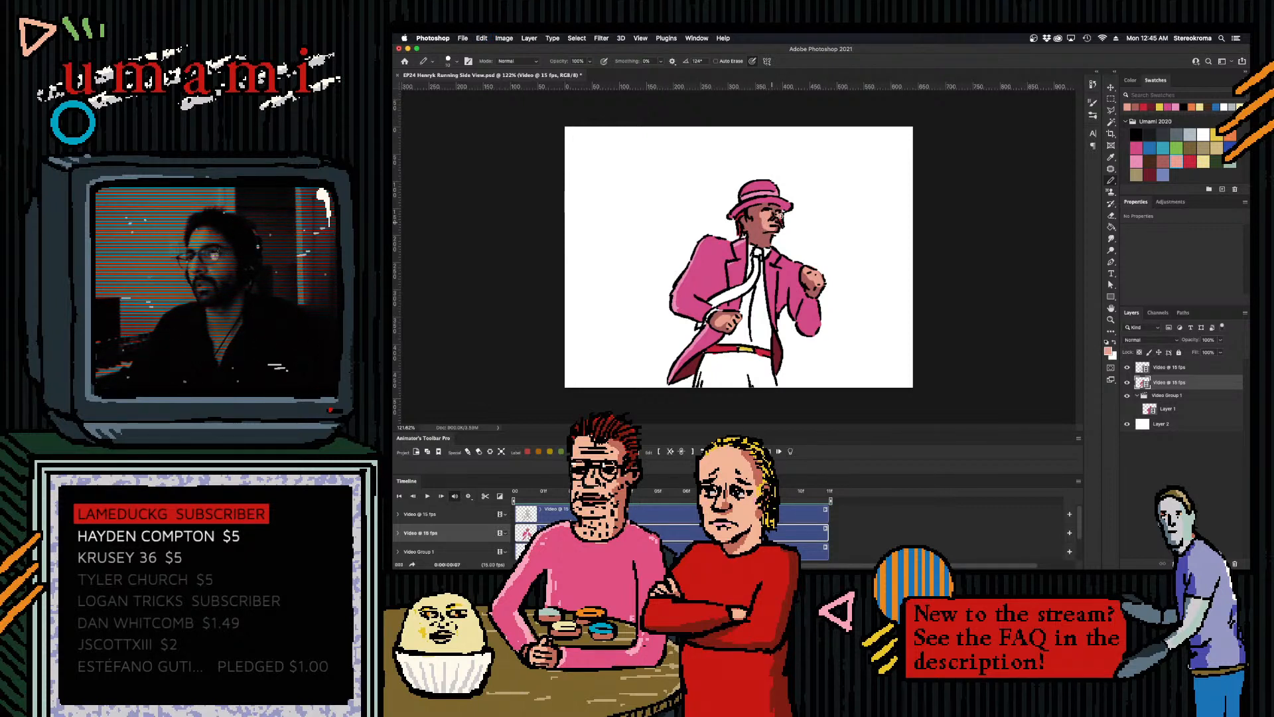
left_click(1190, 161)
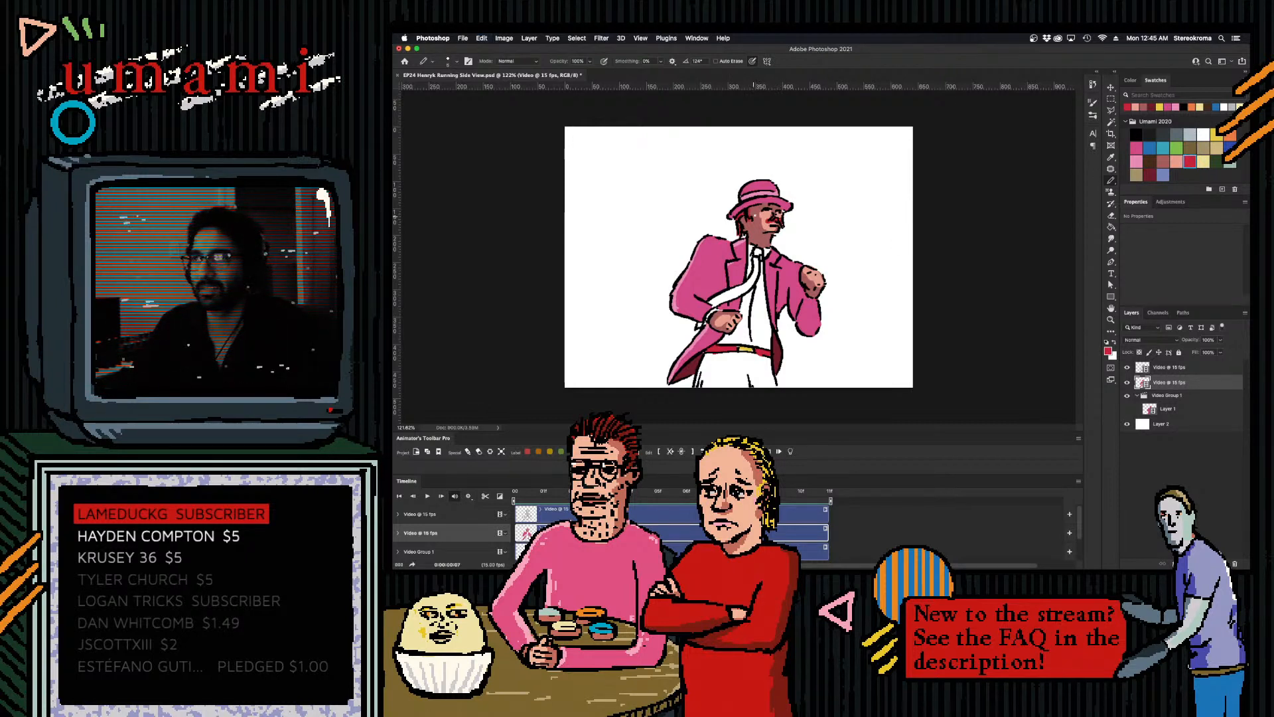
left_click(1150, 174)
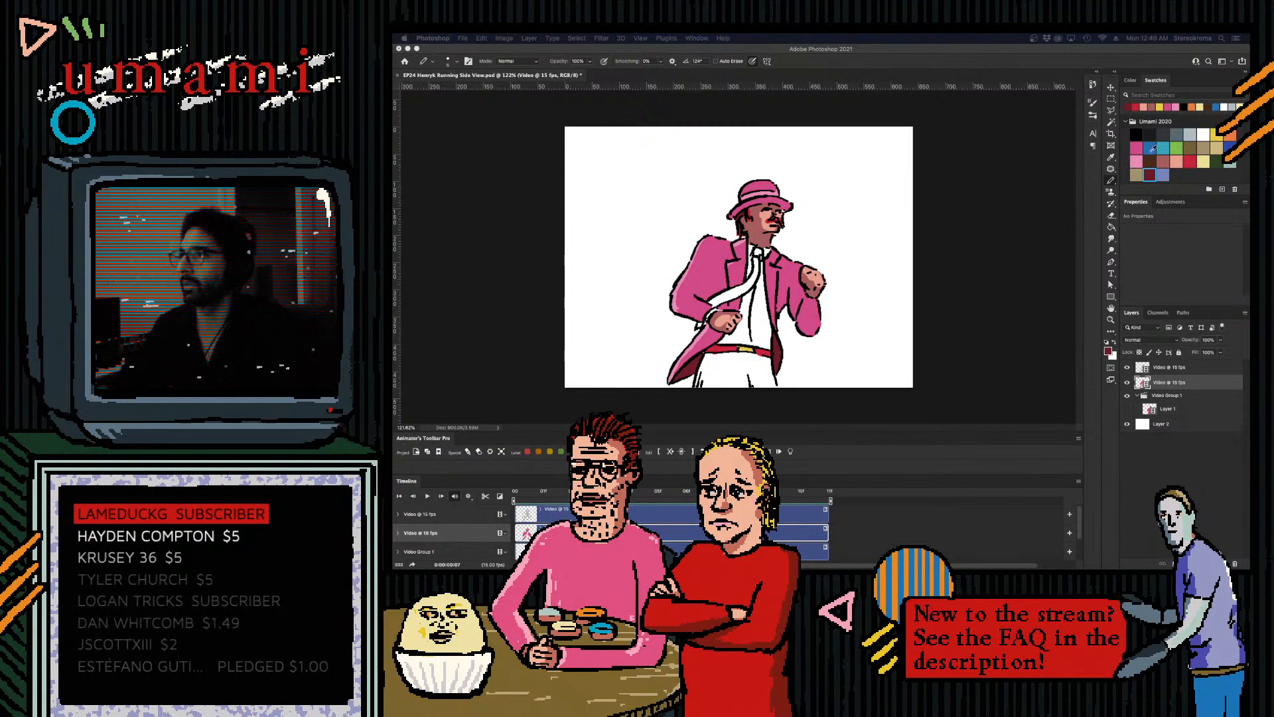
- Fill the shirt front between the jacket panels with golden yellow, adjusting the brush size for the edges
left_click(1203, 160)
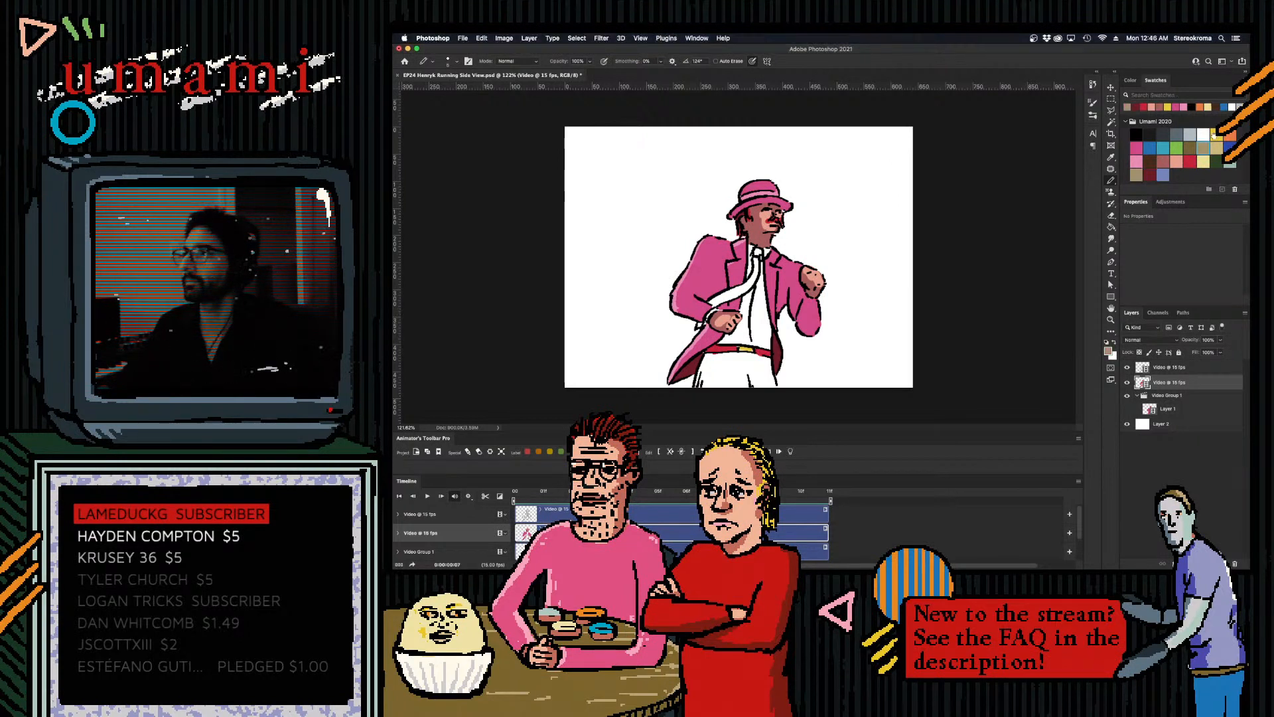
key("]")
key("]")
key("]")
key("]")
key("]")
key("]")
key("[")
key("[")
key("[")
mouse_move(744, 308)
left_mouse_down()
mouse_move(751, 294)
mouse_move(754, 319)
mouse_move(761, 285)
mouse_move(766, 331)
left_mouse_up()
key("[")
key("[")
key("[")
key("[")
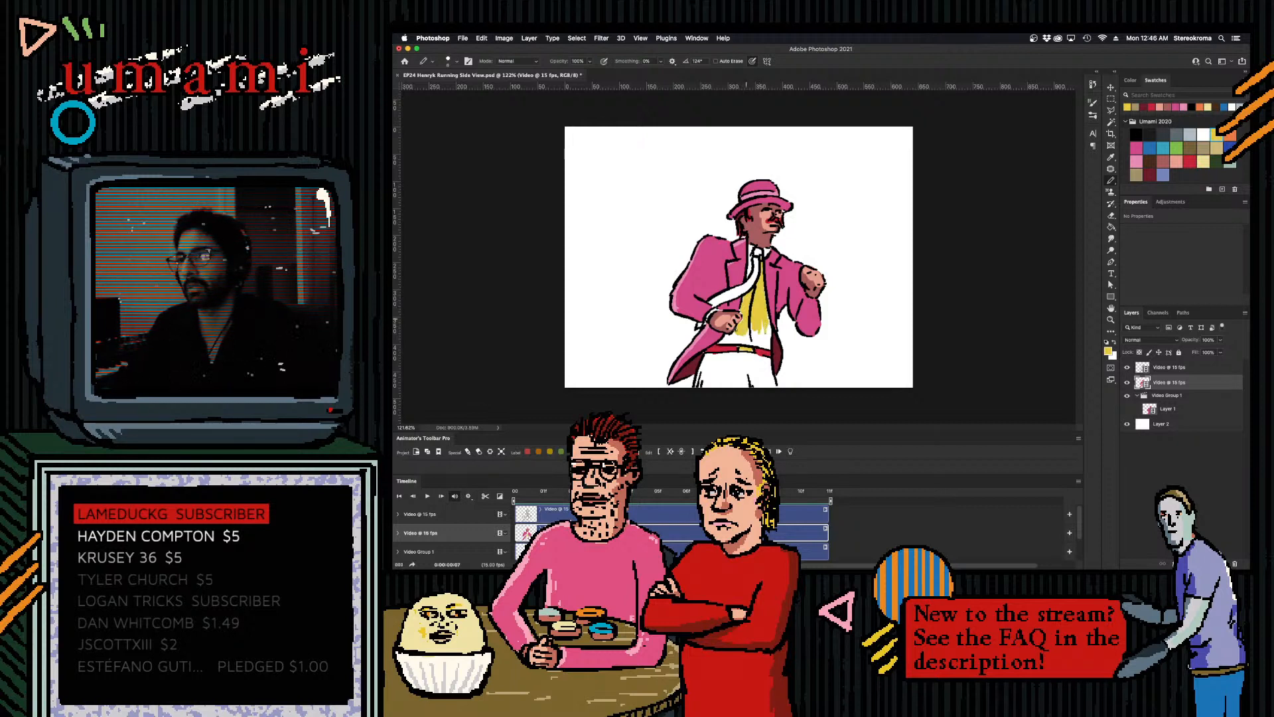
mouse_move(741, 328)
left_mouse_down()
mouse_move(768, 345)
mouse_move(767, 326)
mouse_move(763, 342)
mouse_move(739, 313)
mouse_move(761, 300)
mouse_move(760, 325)
mouse_move(763, 314)
mouse_move(745, 335)
mouse_move(745, 313)
mouse_move(732, 332)
mouse_move(760, 328)
mouse_move(770, 286)
mouse_move(748, 340)
left_mouse_up()
- Paint pale yellow highlights over the shirt front, leaving golden yellow as shading along the edges
left_click(1204, 160)
key("bracketright")
key("bracketright")
key("bracketright")
key("bracketright")
key("bracketright")
key("bracketleft")
key("bracketleft")
key("bracketleft")
key("bracketleft")
key("bracketleft")
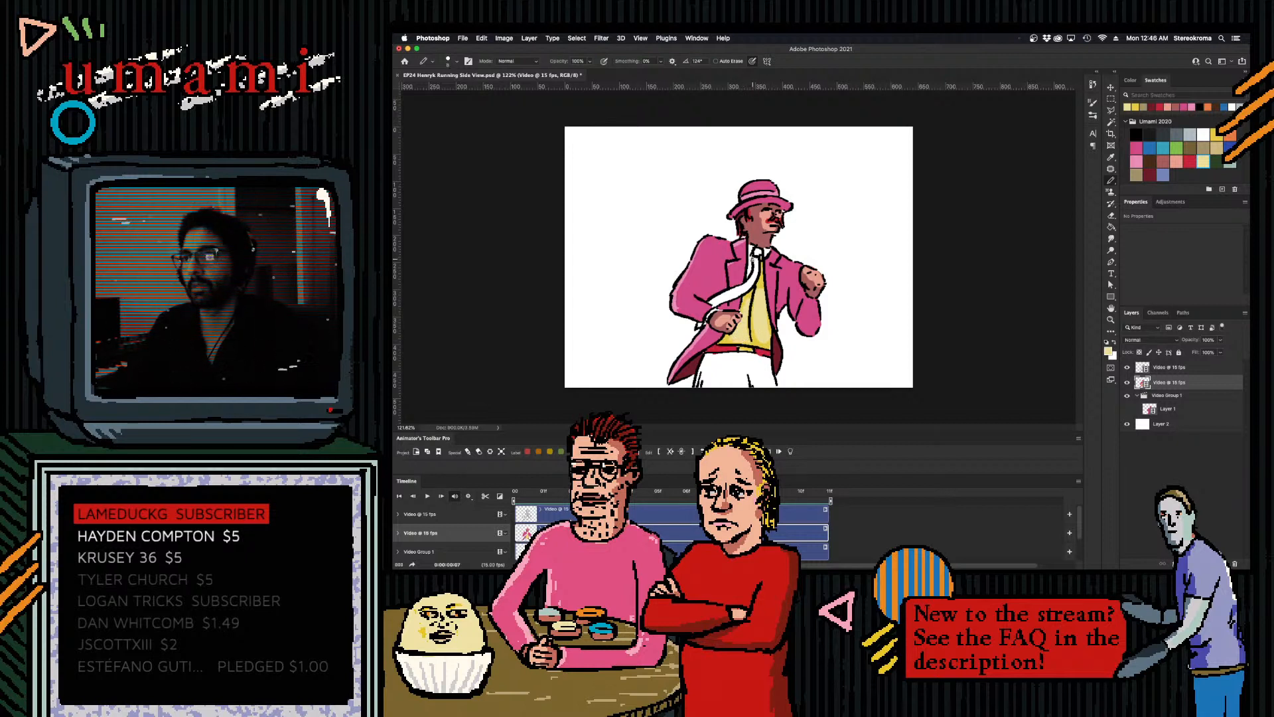
- Paint the tie red and the shirt collar golden yellow
left_click(1189, 161)
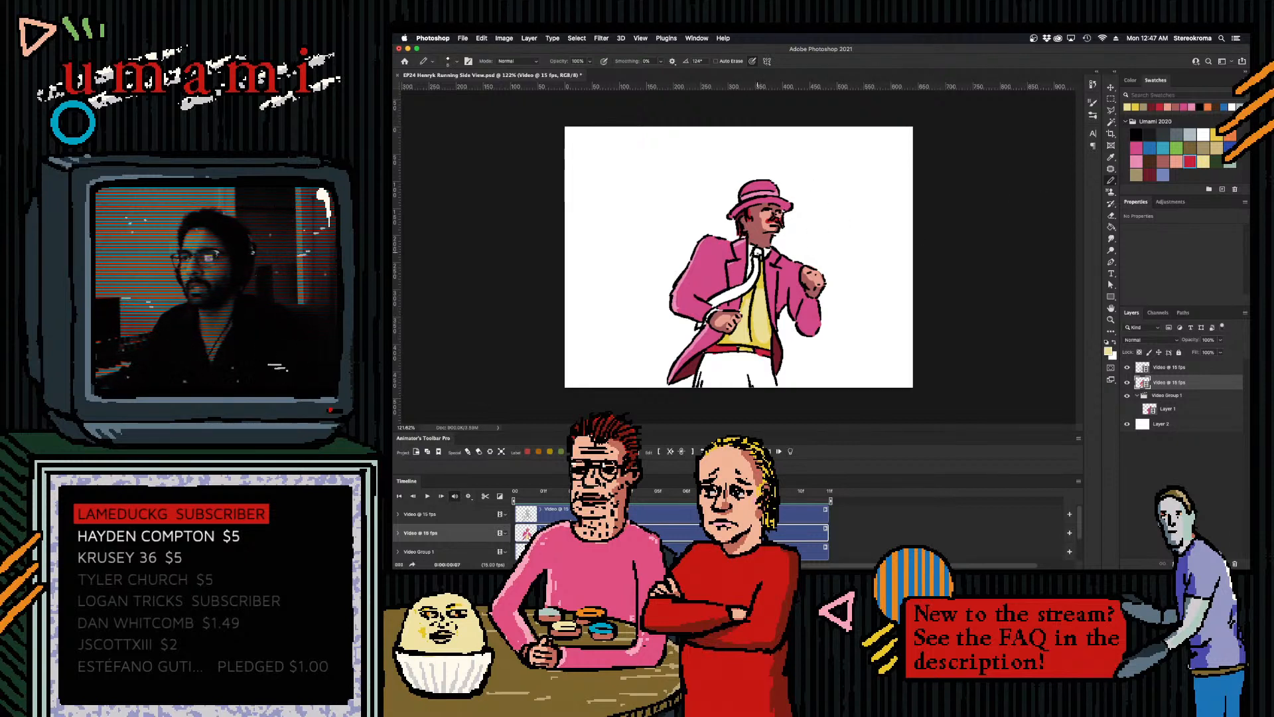
left_click(1189, 162)
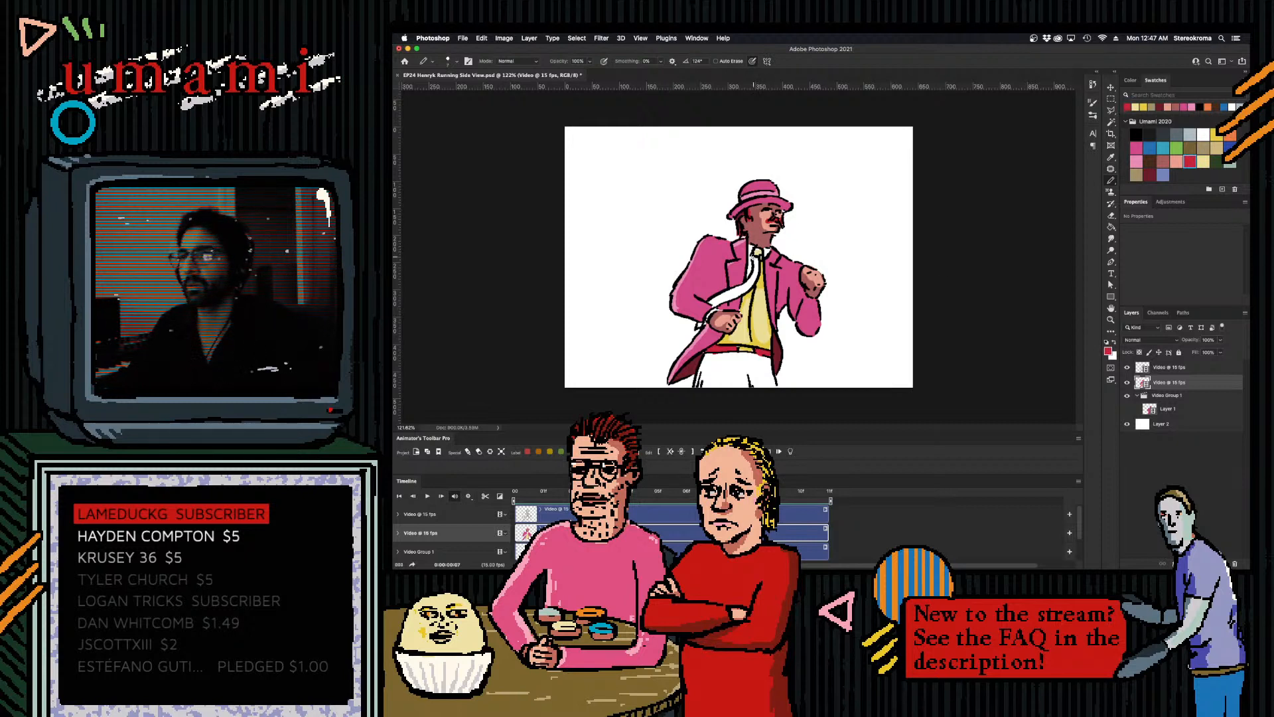
mouse_move(756, 255)
left_mouse_down()
mouse_move(752, 283)
mouse_move(722, 300)
left_mouse_up()
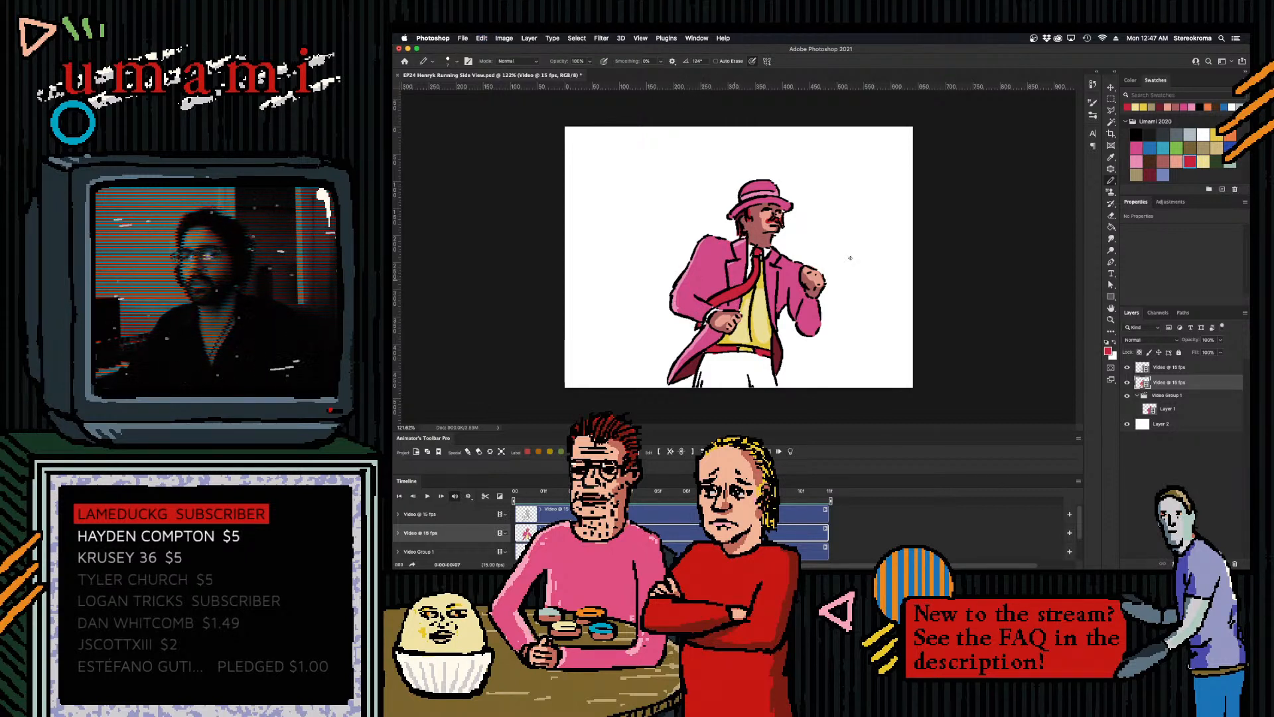
left_click(1217, 135)
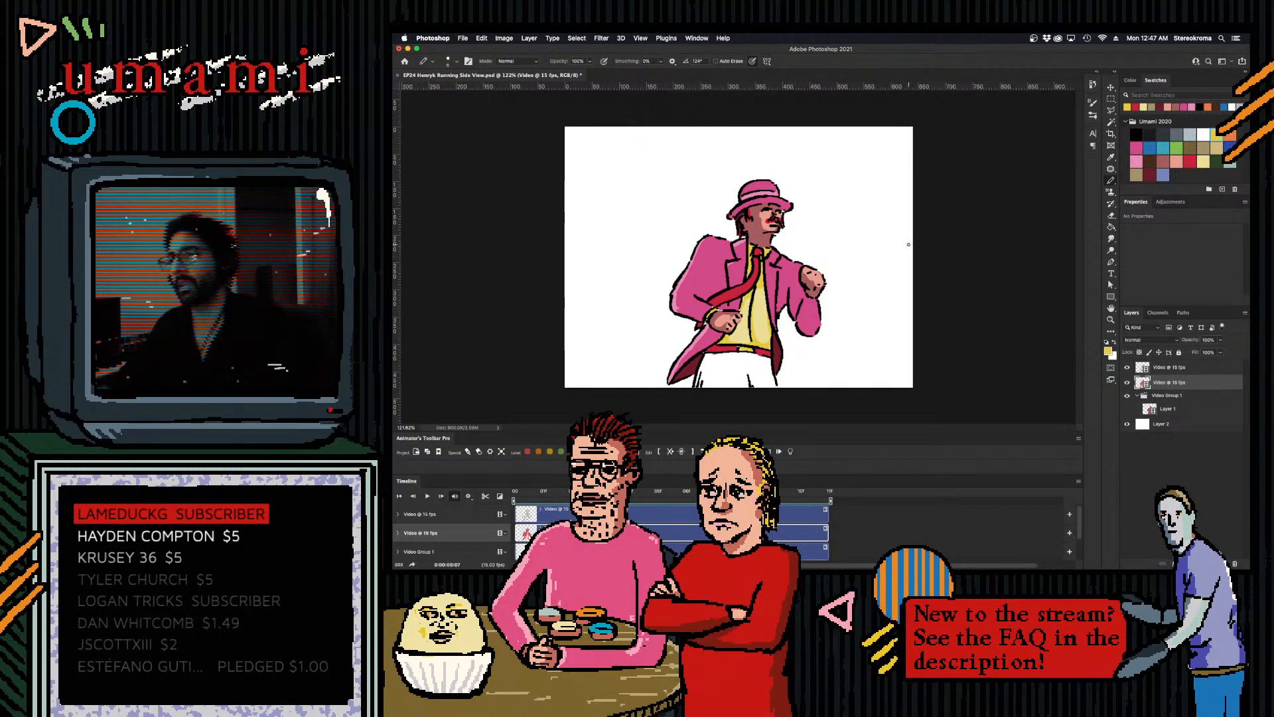
left_click(1139, 134)
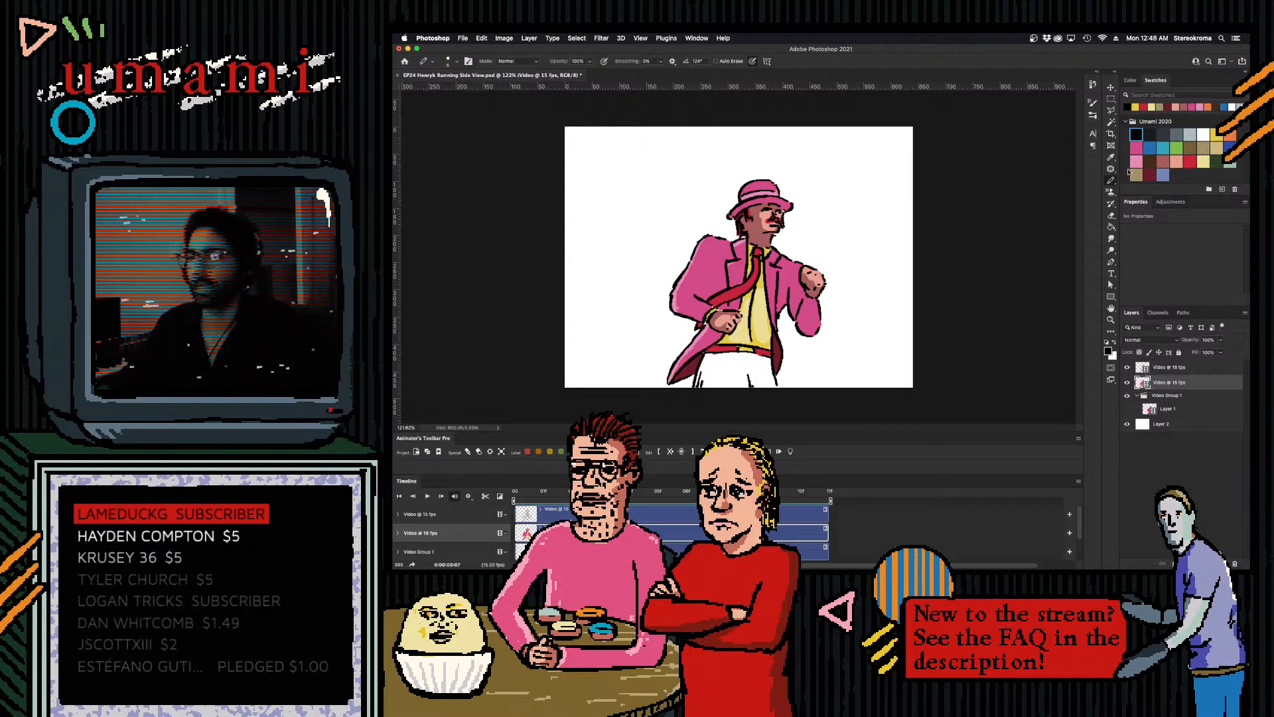
- Fill the trousers below the belt with magenta pink
left_click(1137, 148)
mouse_move(709, 373)
left_mouse_down()
mouse_move(717, 363)
mouse_move(703, 389)
mouse_move(740, 375)
mouse_move(766, 397)
mouse_move(763, 363)
left_mouse_up()
key("bracketleft")
key("bracketleft")
key("bracketleft")
key("bracketleft")
key("bracketleft")
key("bracketleft")
key("bracketleft")
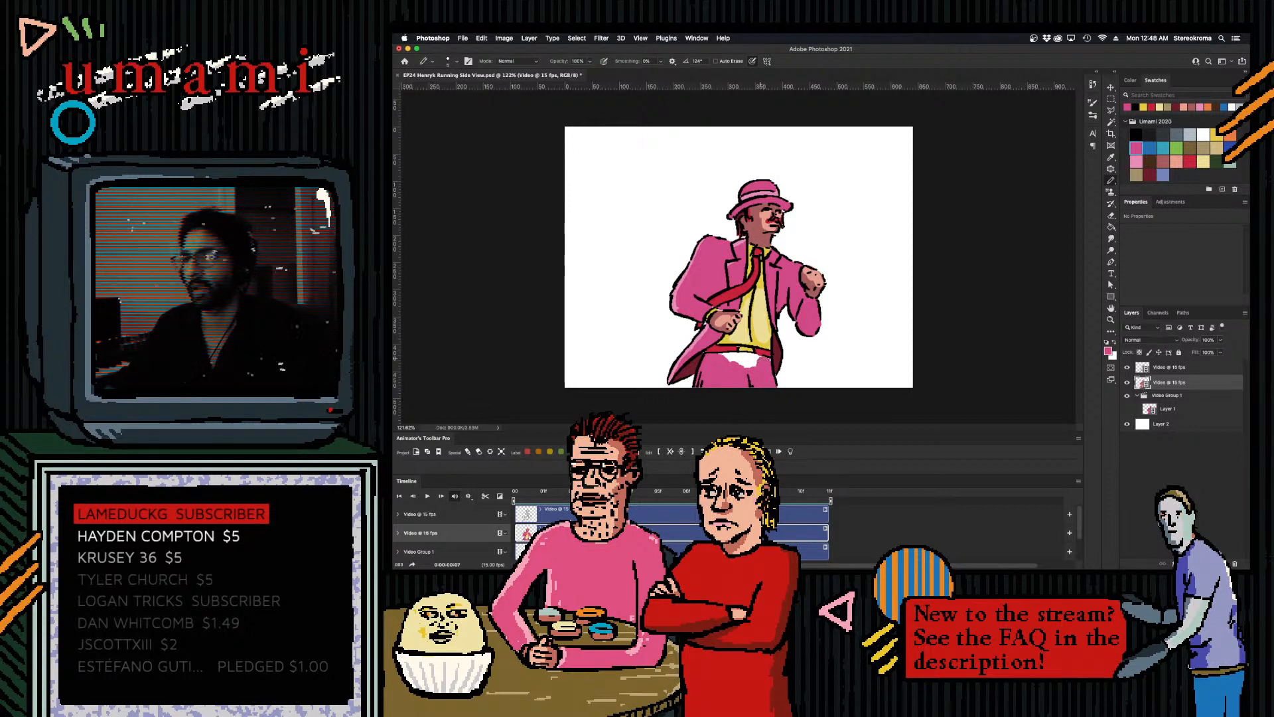
key("bracketright")
key("bracketright")
key("bracketright")
mouse_move(720, 359)
left_mouse_down()
mouse_move(758, 358)
mouse_move(742, 366)
left_mouse_up()
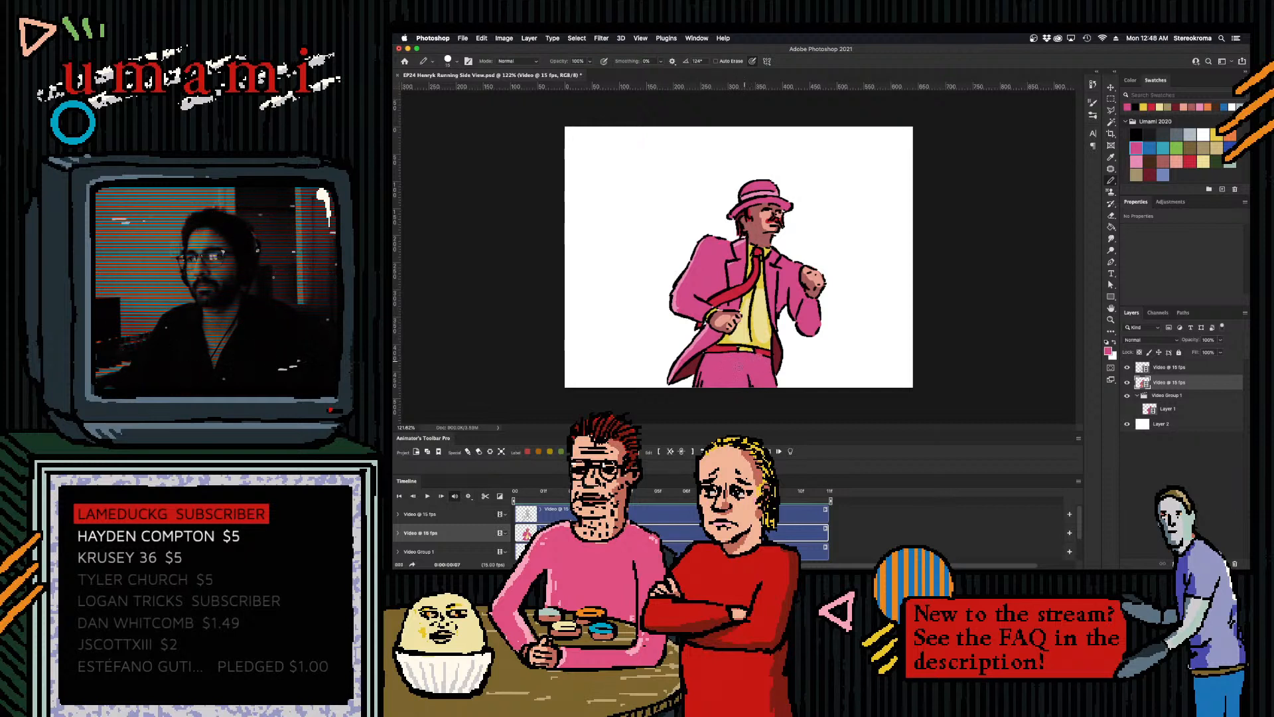
- Add light pink highlights to the suit with a smaller brush
left_click(1136, 162)
key("bracketleft")
key("bracketleft")
key("bracketleft")
key("bracketleft")
key("bracketleft")
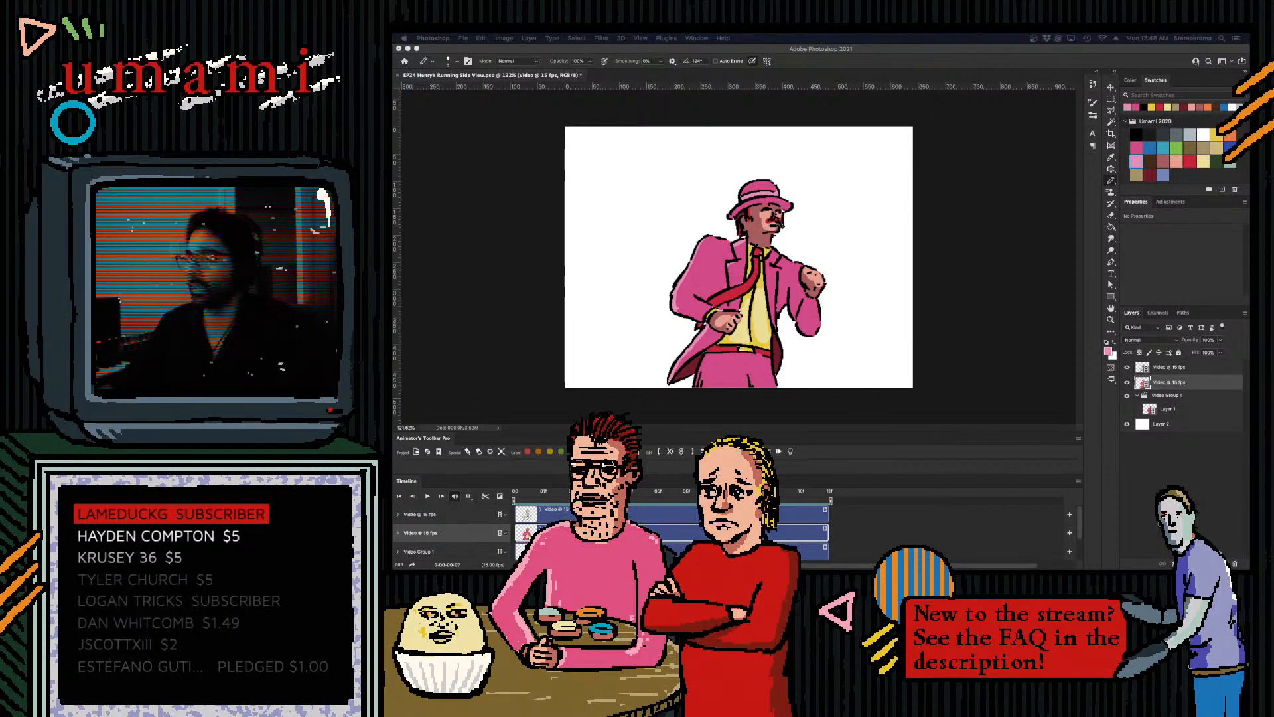
left_click(1044, 206)
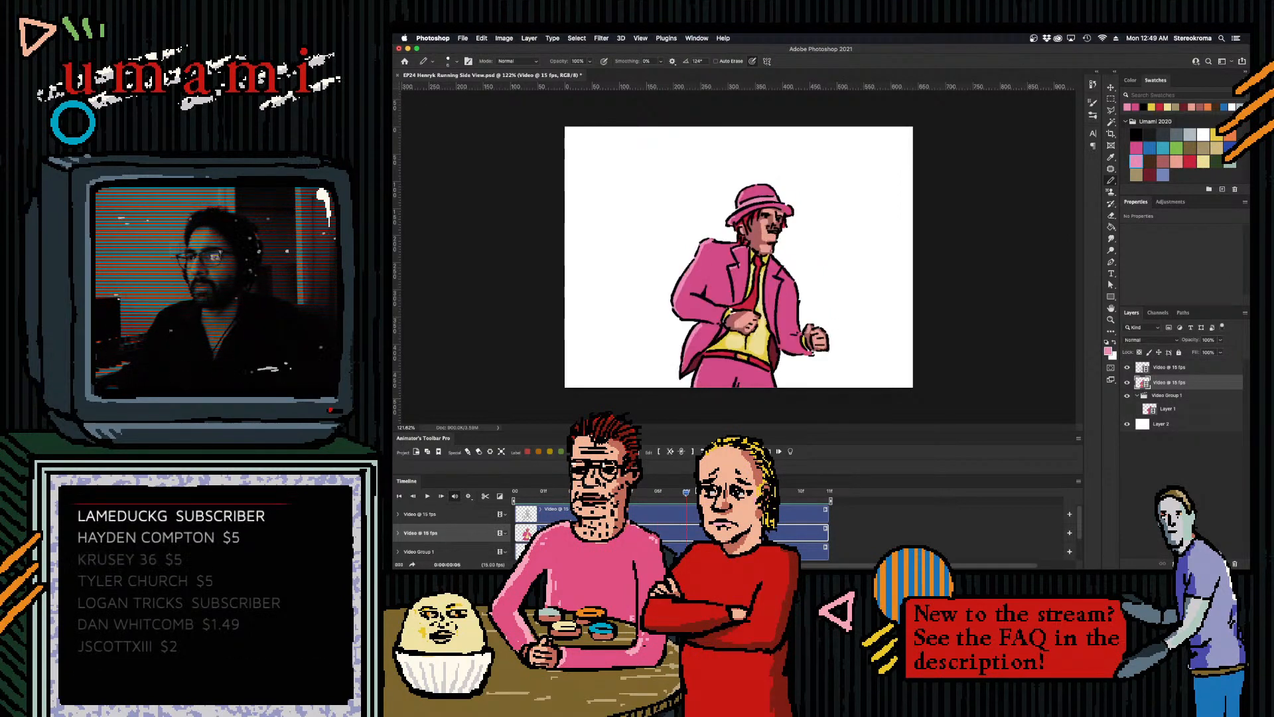
- Compare with the previous frame and shade the face under the hat brim in dark maroon
key("Left")
key("Right")
left_click(1151, 173)
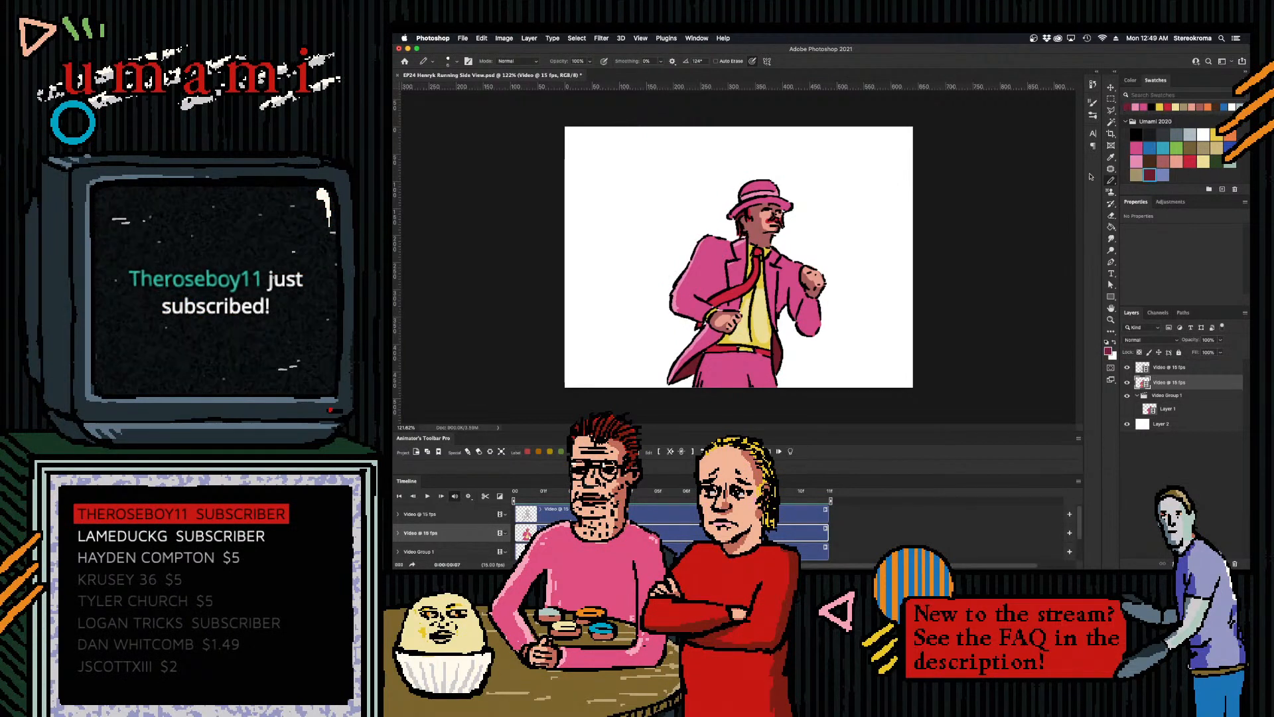
left_click_drag(750, 212, 776, 201)
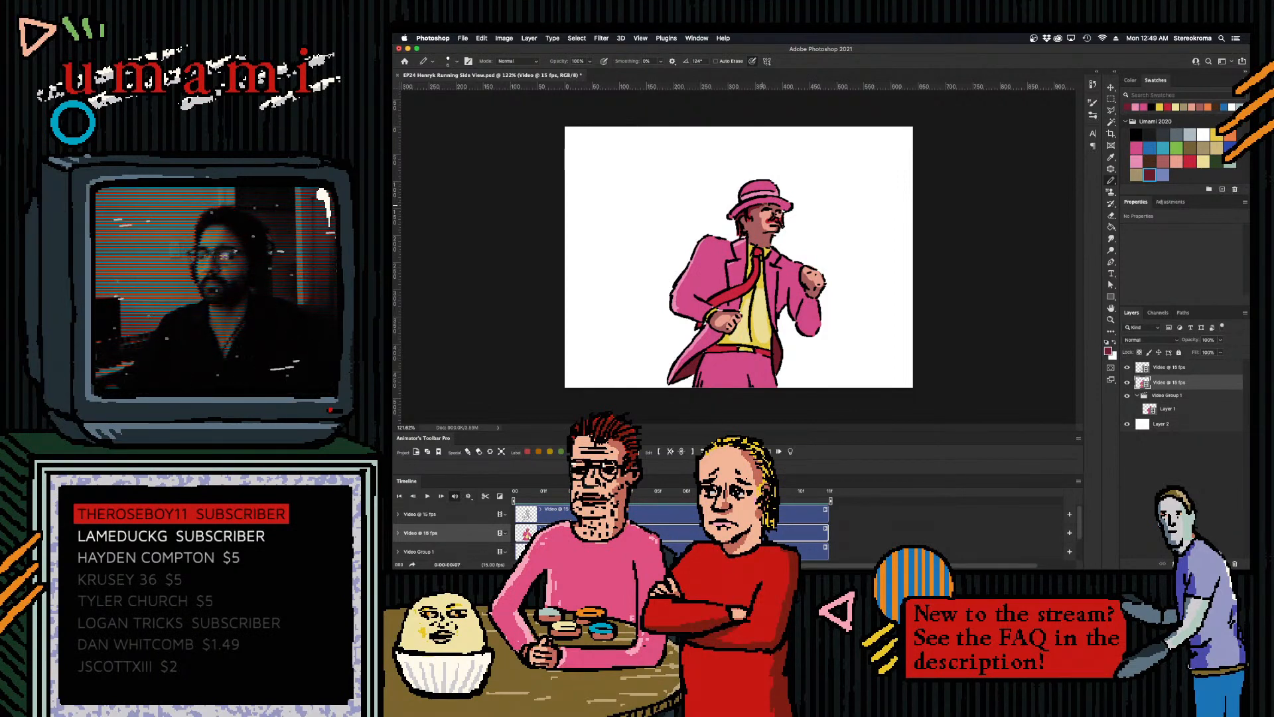
- Flip back and forth between this frame and the preceding ones to compare their colouring
key("Left")
key("Right")
key("Left")
key("Right")
key("Left")
key("Left")
key("Right")
key("Right")
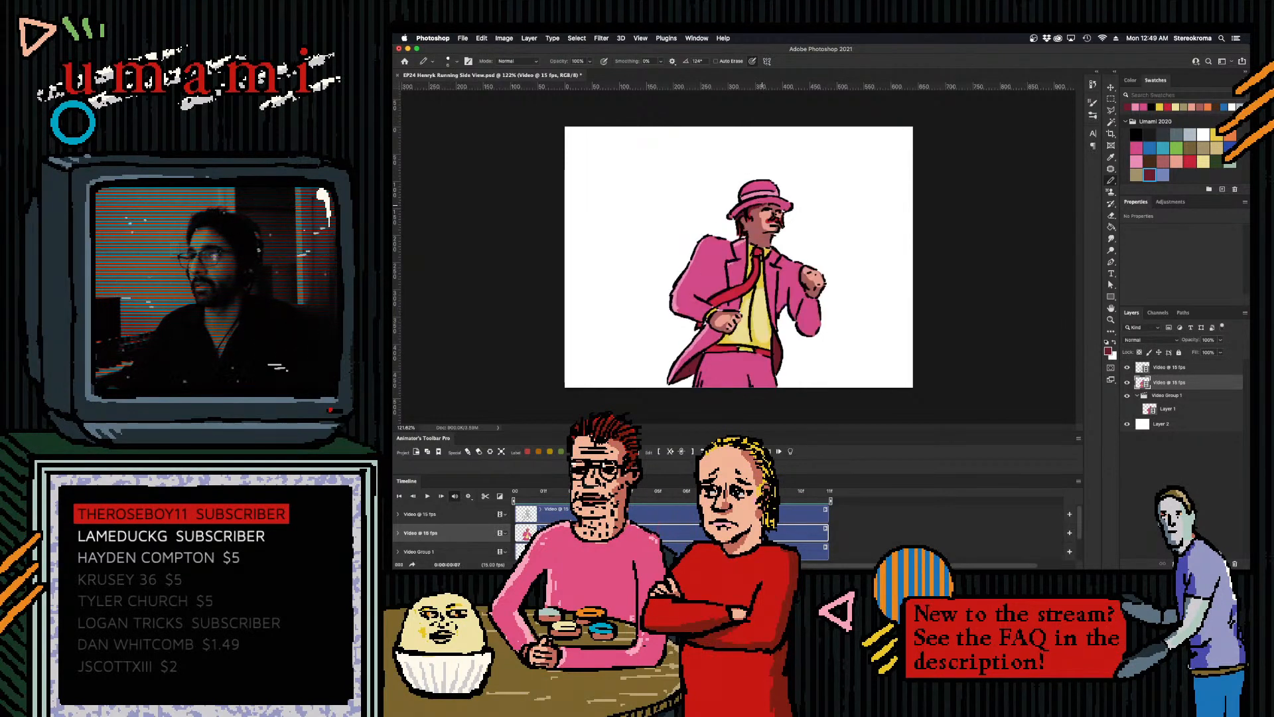
- Save the document and play the animation back, ending on the next uncoloured frame
left_click(1203, 135)
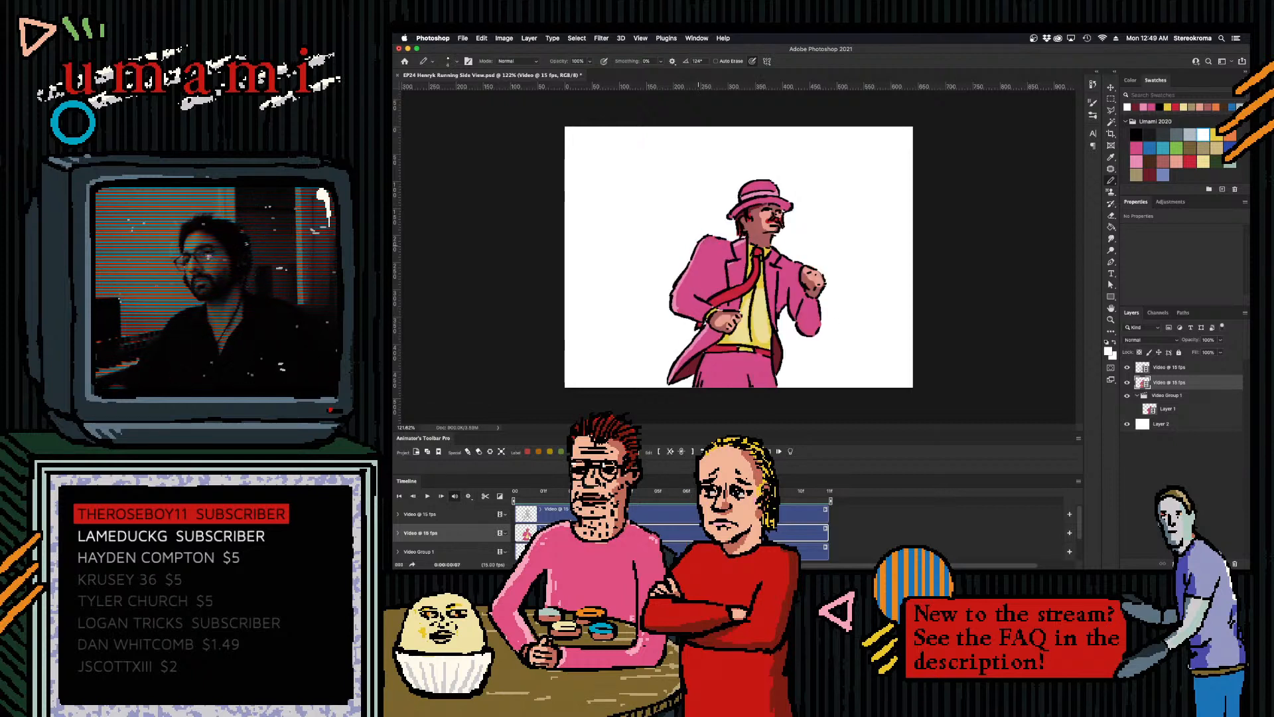
key("super+s")
left_click_drag(572, 494, 539, 494)
key("space")
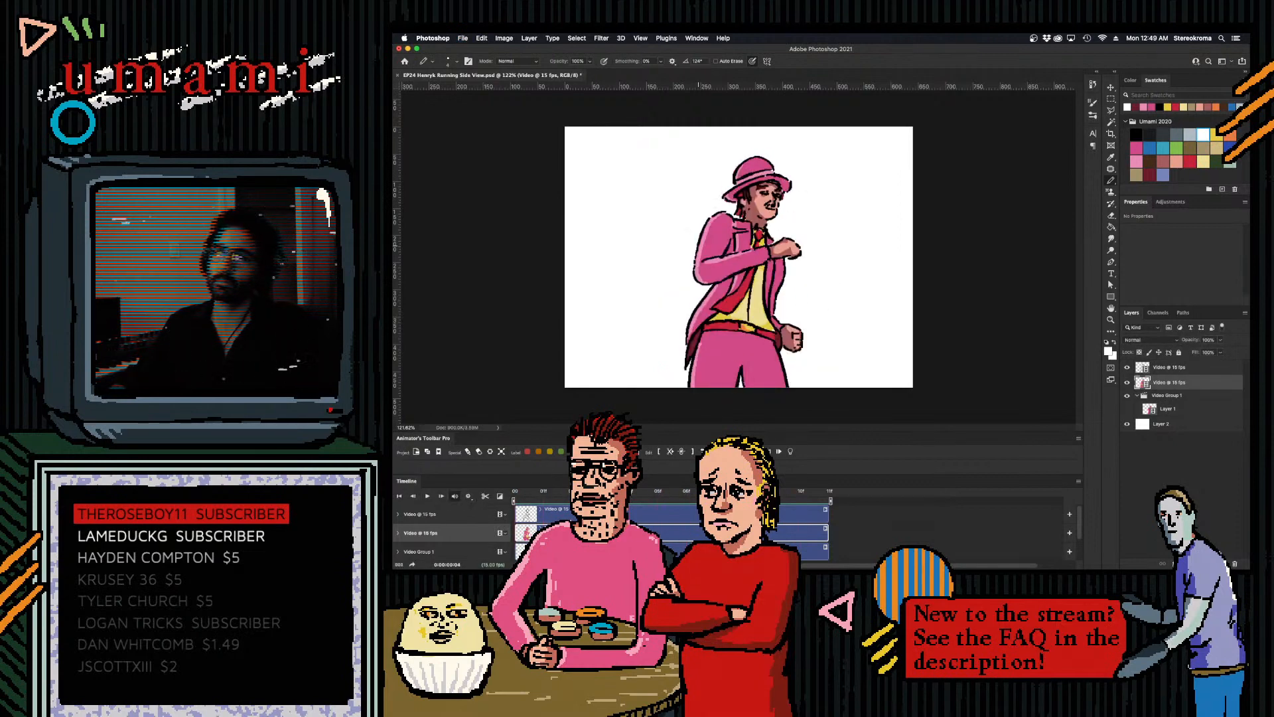
key("space")
key("Left")
key("Right")
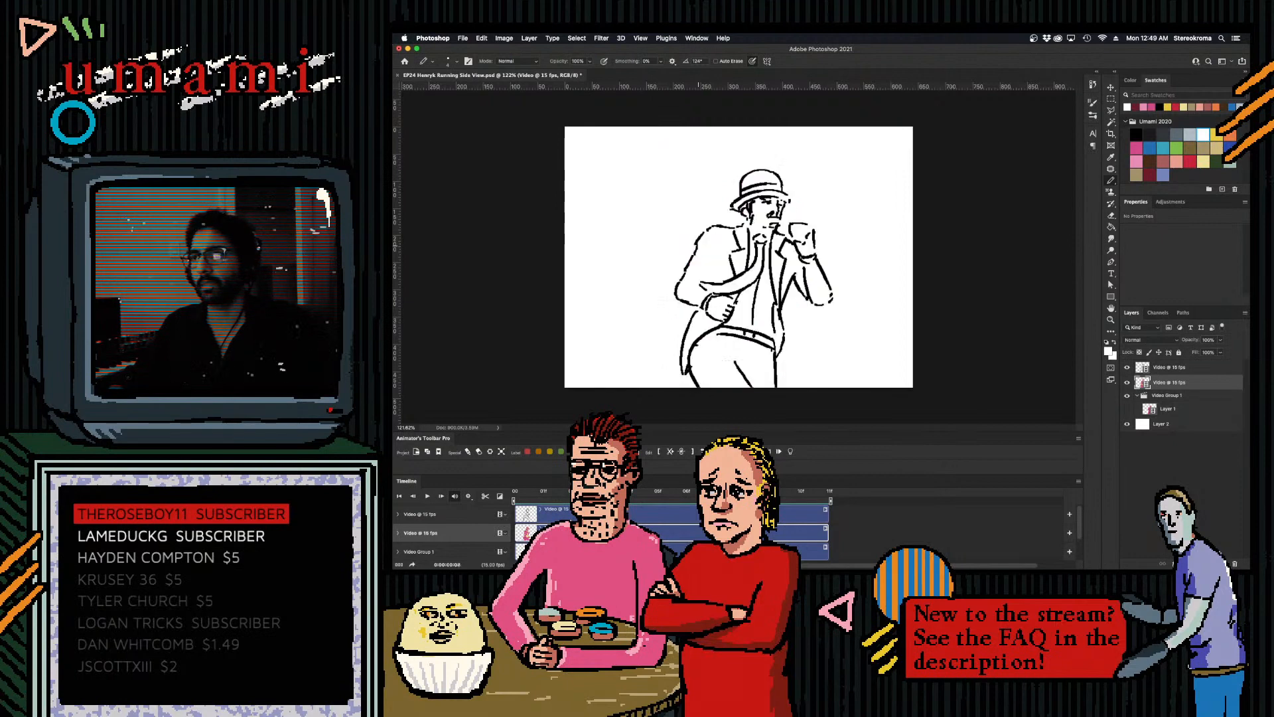
- Check the previous frame and paint the jacket's inner lining beside the hip dark maroon
left_click(1138, 146)
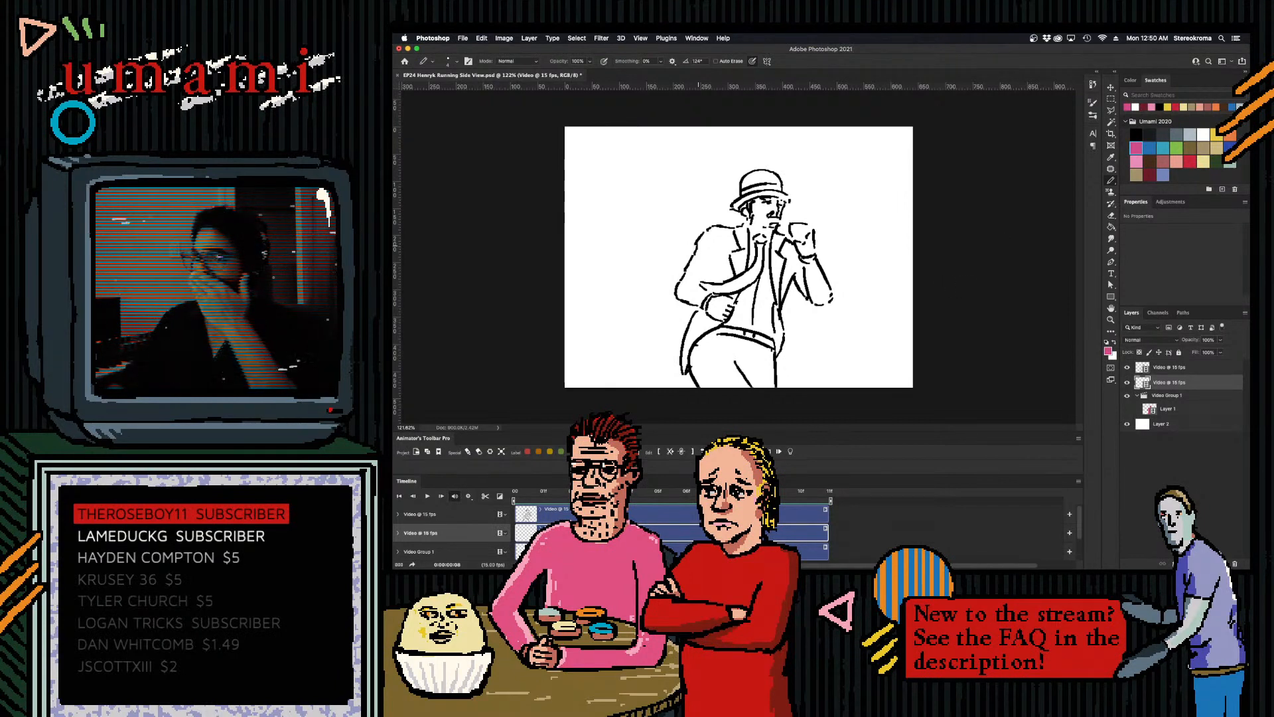
key("Left")
key("Right")
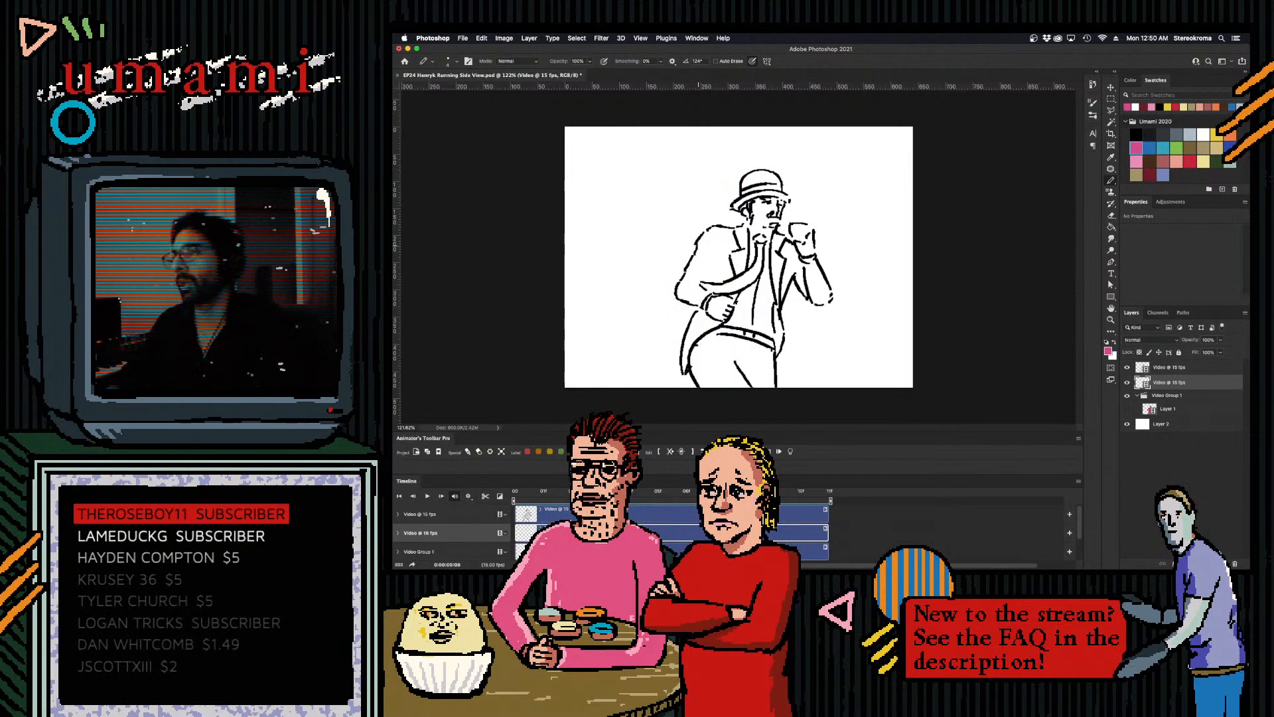
left_click(1150, 174)
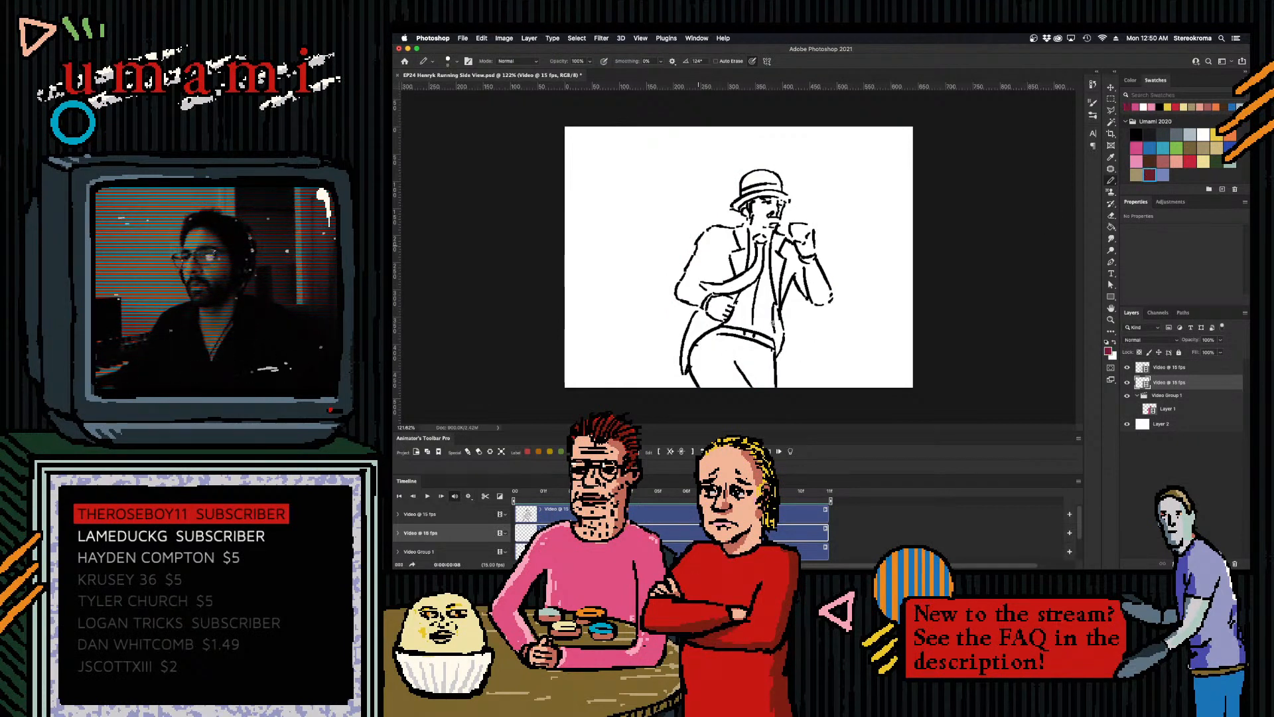
key("bracketright")
key("bracketright")
key("bracketright")
key("bracketright")
key("bracketright")
key("bracketright")
key("bracketright")
key("bracketleft")
key("bracketleft")
key("bracketleft")
key("bracketleft")
key("bracketleft")
left_click_drag(775, 305, 780, 336)
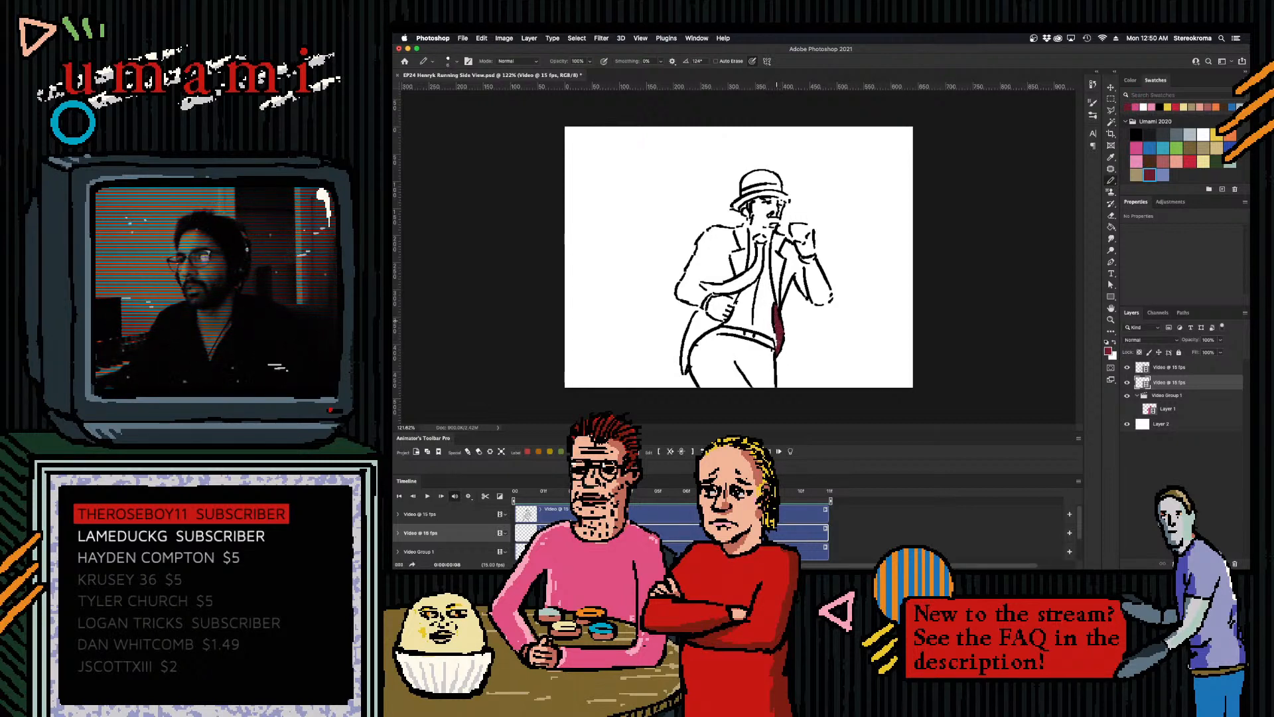
- Paint the swinging tie and its knot red
left_click(1136, 147)
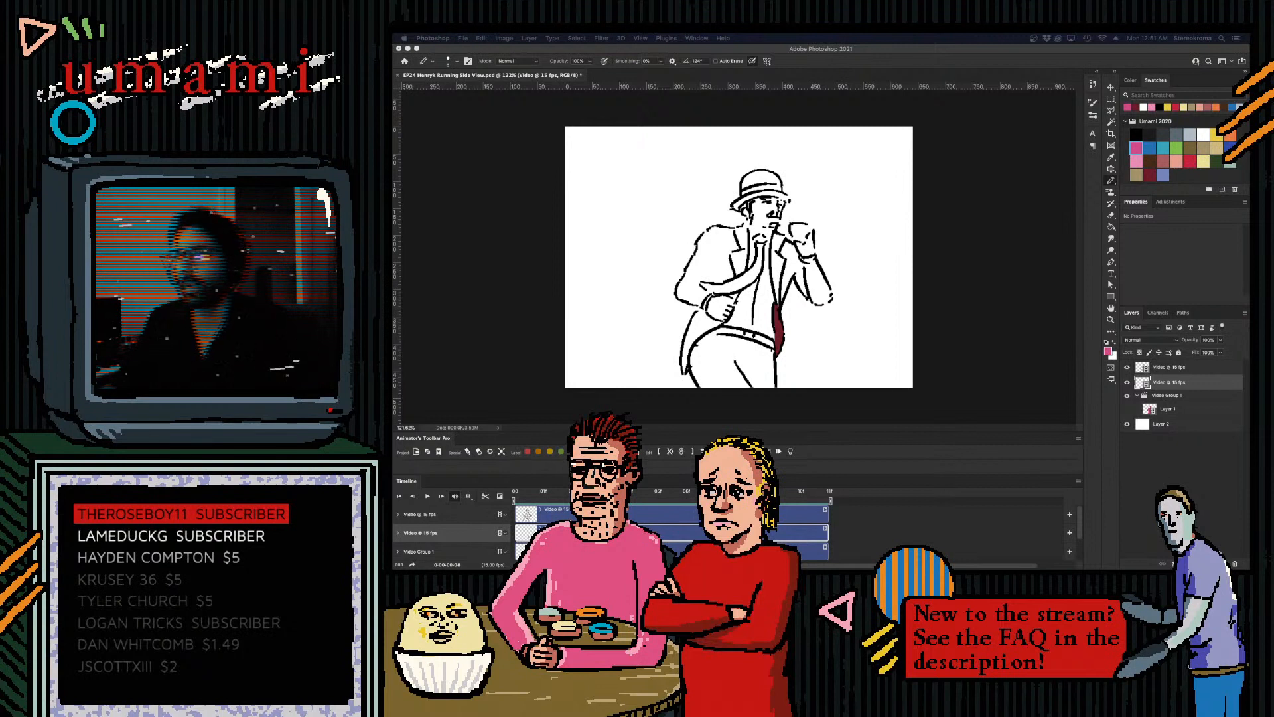
left_click(1190, 162)
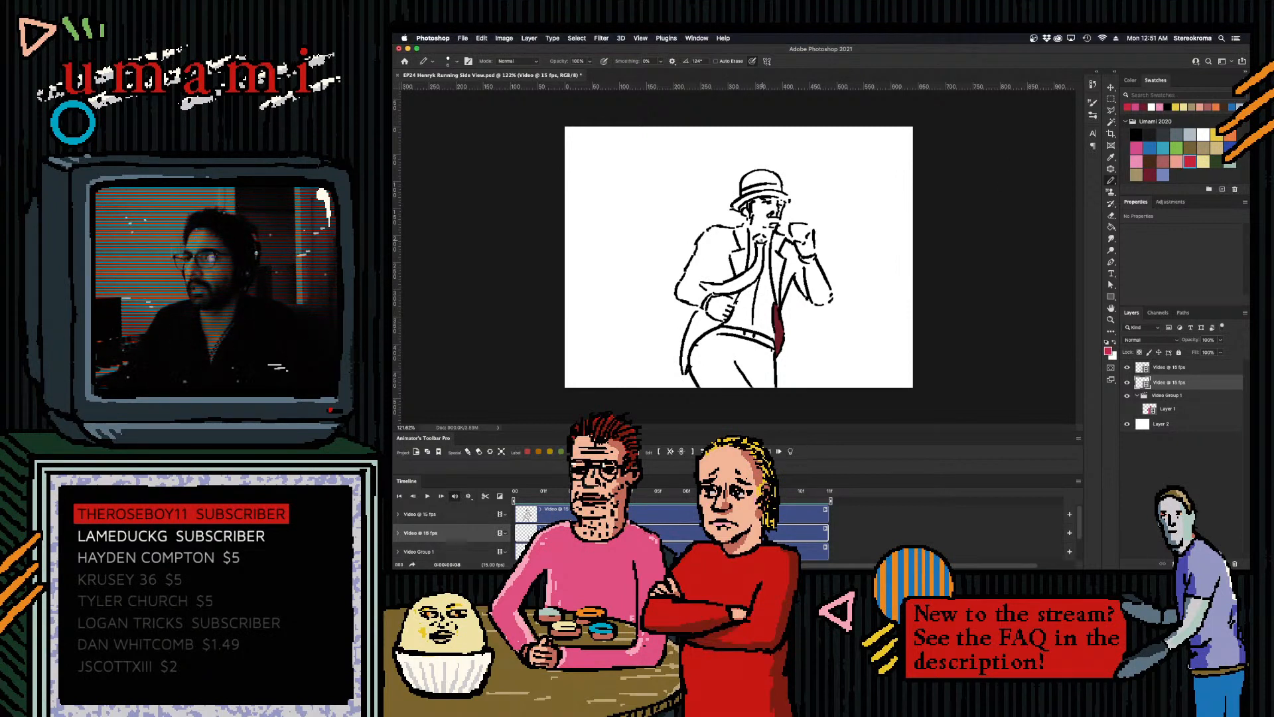
mouse_move(763, 237)
left_mouse_down()
mouse_move(751, 278)
mouse_move(702, 285)
mouse_move(746, 276)
left_mouse_up()
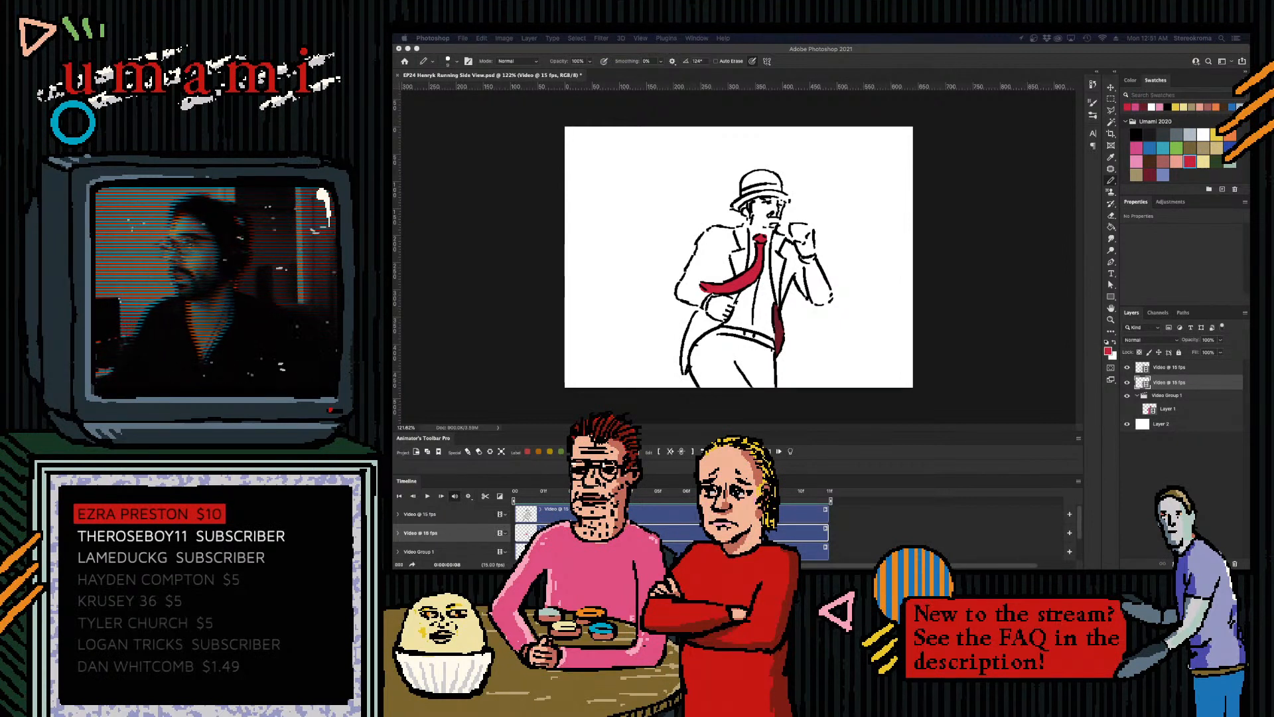
- Fill the sleeve of the bent arm beside the tie with magenta pink, undoing a stray stroke
left_click(1137, 148)
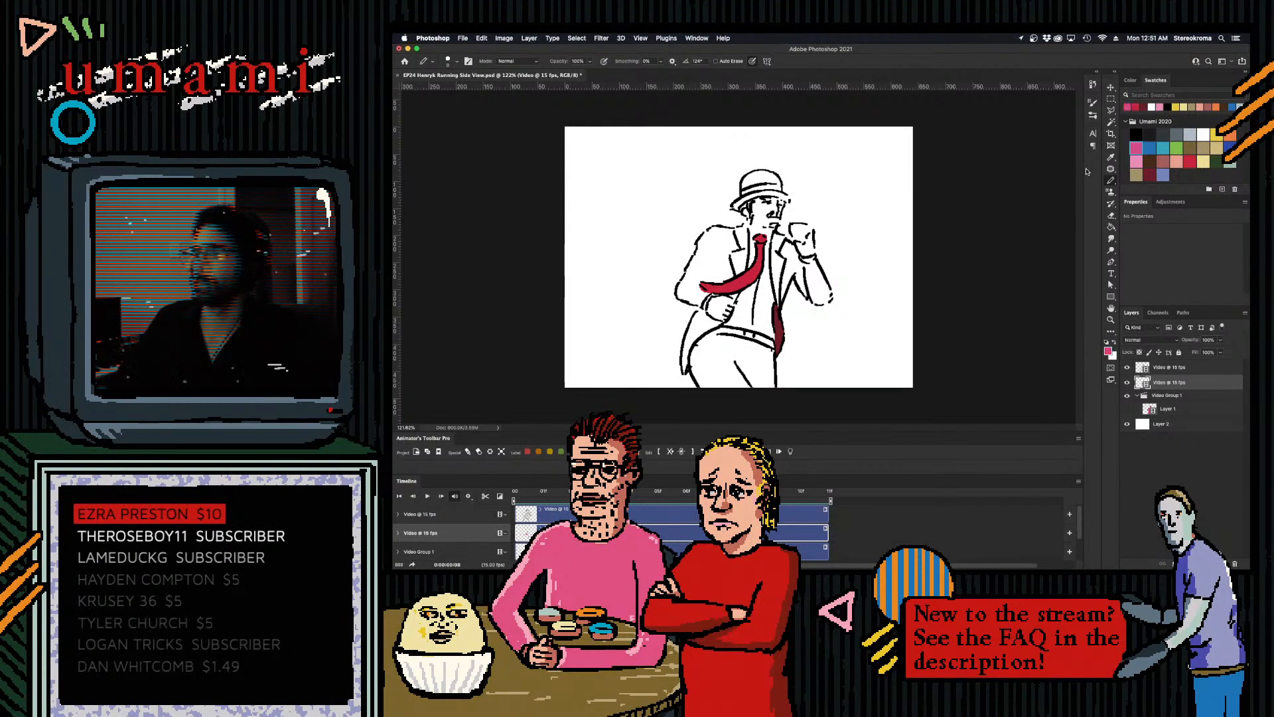
mouse_move(709, 247)
left_mouse_down()
mouse_move(710, 231)
mouse_move(730, 232)
mouse_move(736, 247)
mouse_move(716, 239)
mouse_move(702, 265)
mouse_move(730, 271)
mouse_move(687, 280)
mouse_move(689, 297)
mouse_move(705, 277)
mouse_move(732, 276)
left_mouse_up()
key("bracketright")
key("bracketright")
key("bracketright")
key("super+z")
key("bracketleft")
key("bracketleft")
key("bracketleft")
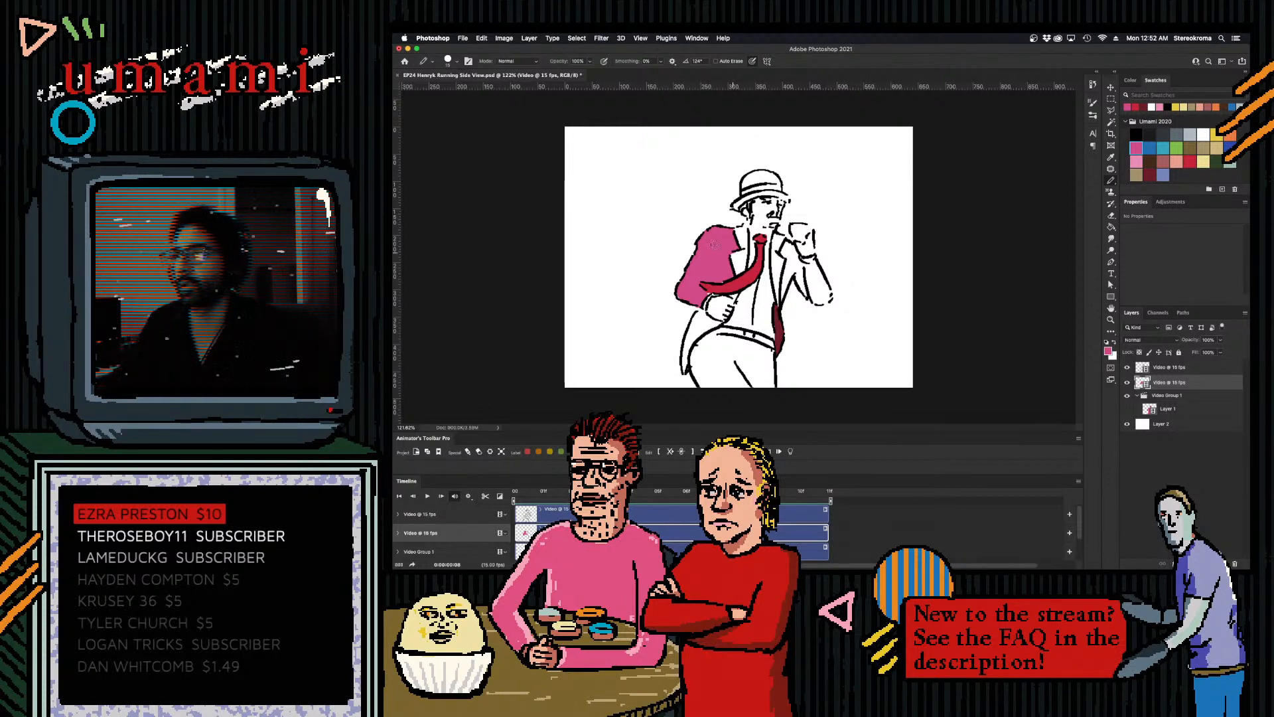
- Fill the jacket's lapels, front and raised-arm sleeve with magenta pink, undoing a stray stroke
mouse_move(742, 231)
left_mouse_down()
mouse_move(736, 267)
mouse_move(777, 239)
mouse_move(782, 291)
left_mouse_up()
key("bracketleft")
key("bracketleft")
key("bracketleft")
mouse_move(788, 250)
left_mouse_down()
mouse_move(782, 288)
mouse_move(787, 245)
mouse_move(806, 293)
mouse_move(788, 250)
mouse_move(812, 266)
mouse_move(822, 295)
left_mouse_up()
key("bracketright")
key("bracketright")
key("bracketright")
key("bracketleft")
key("bracketleft")
key("bracketright")
key("super+z")
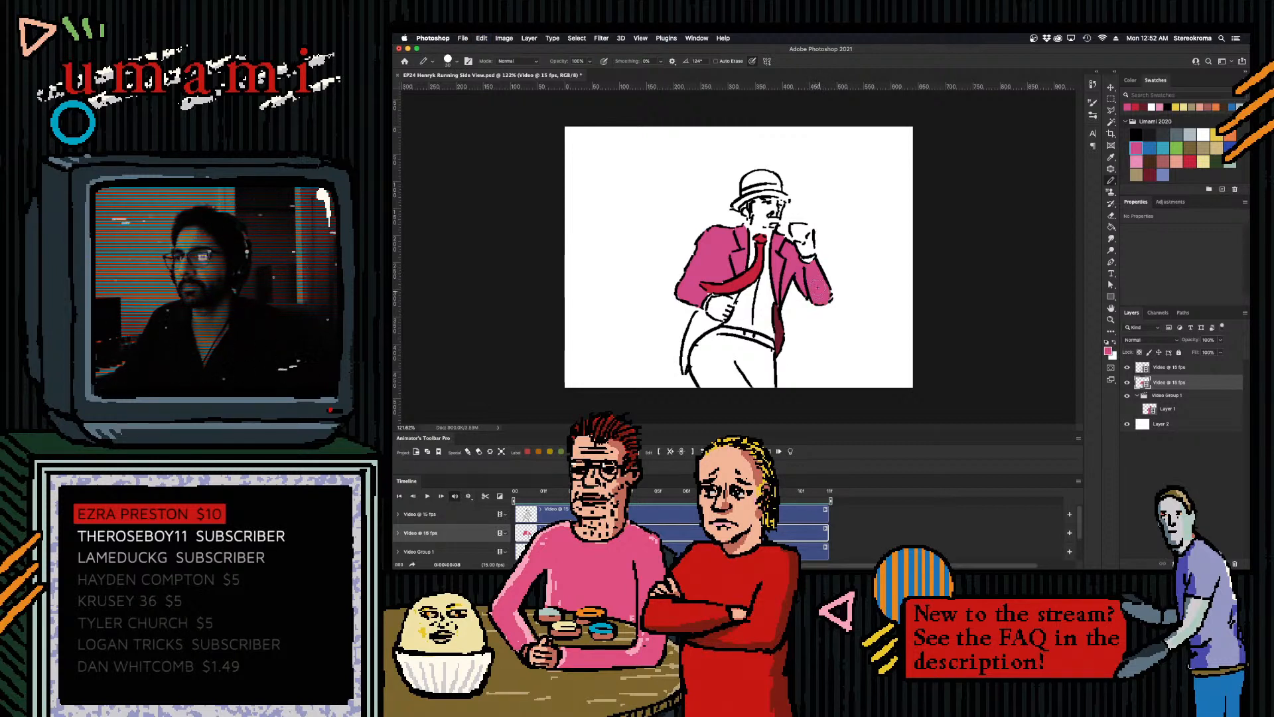
- Fill the jacket's tail beside the hip with magenta pink, using a finer brush for the narrow parts
key("bracketleft")
key("bracketleft")
key("bracketleft")
key("bracketleft")
mouse_move(696, 310)
left_mouse_down()
mouse_move(719, 324)
mouse_move(693, 330)
mouse_move(685, 369)
mouse_move(702, 331)
left_mouse_up()
key("bracketright")
key("bracketright")
key("bracketright")
key("bracketleft")
key("bracketleft")
key("bracketleft")
key("bracketleft")
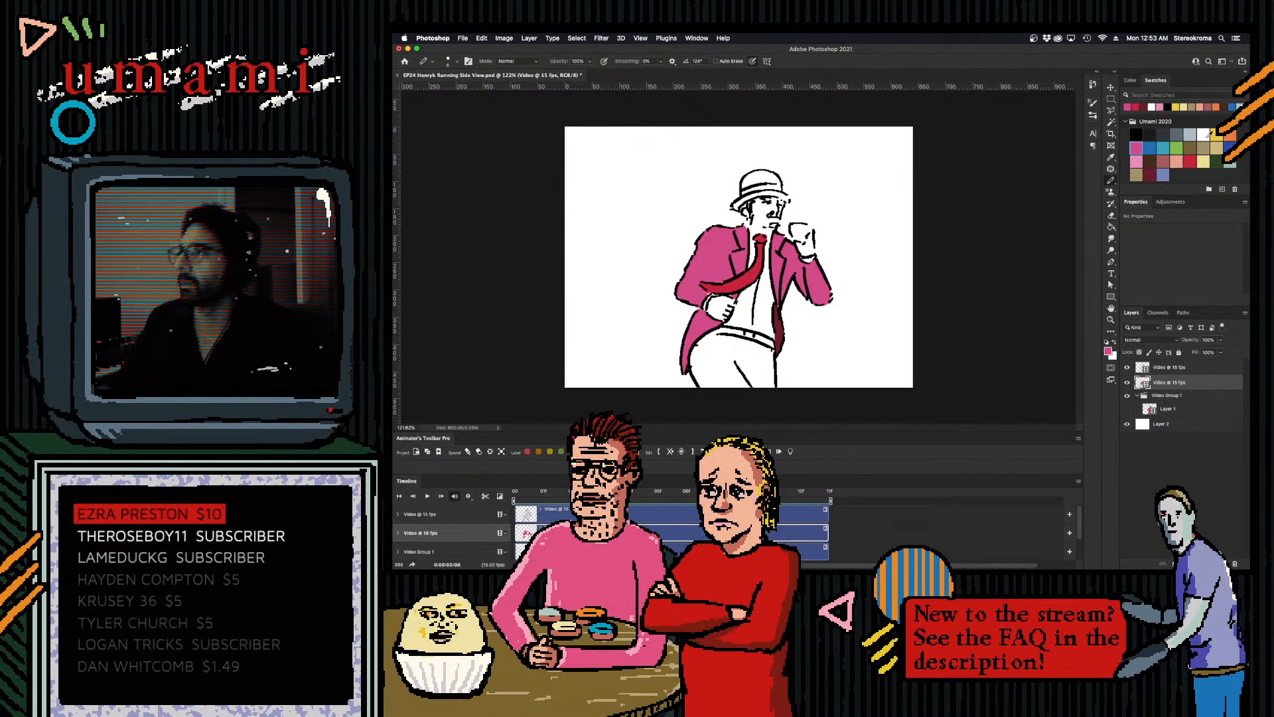
- Paint the belt buckle orange and the belt red
left_click(1229, 136)
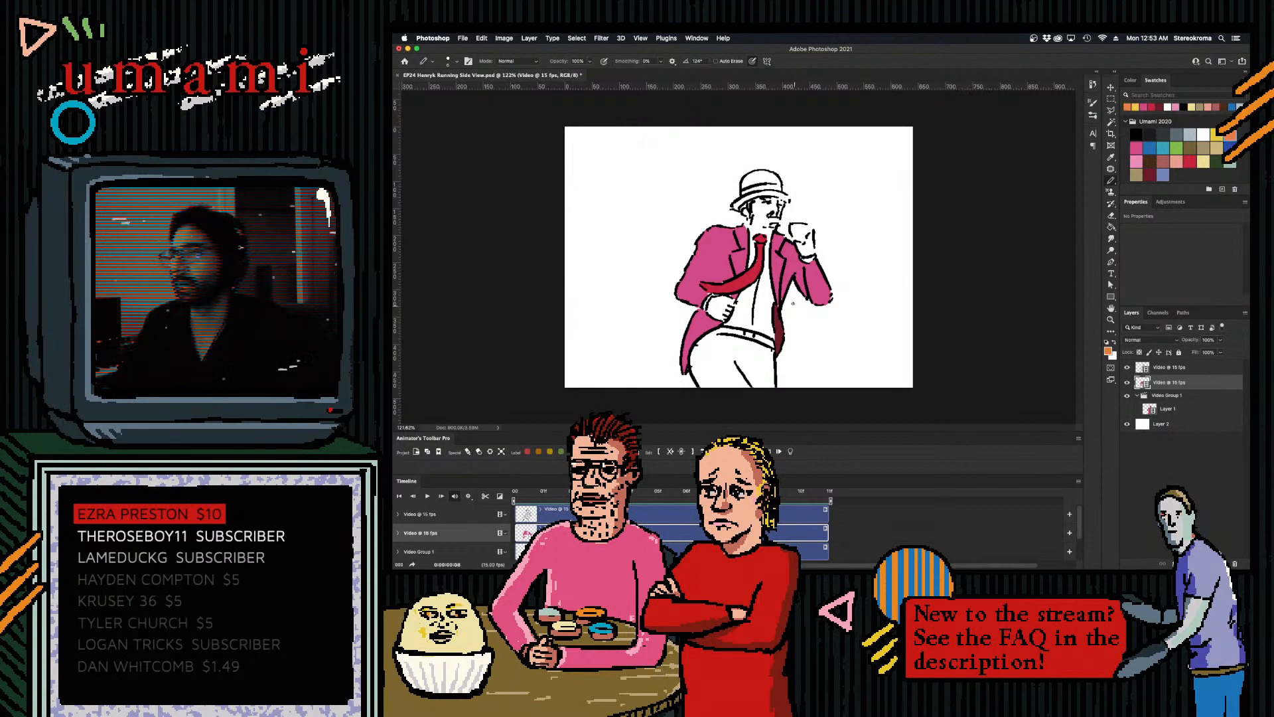
left_click(747, 334)
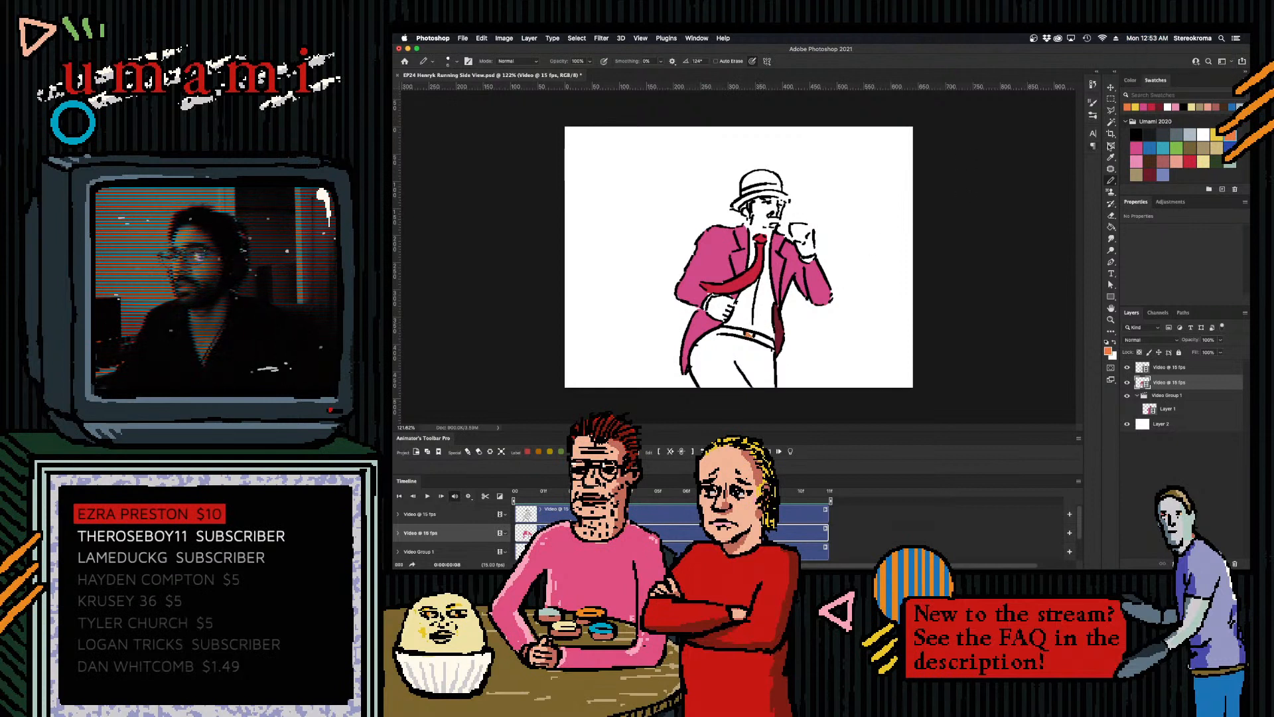
left_click(1217, 136)
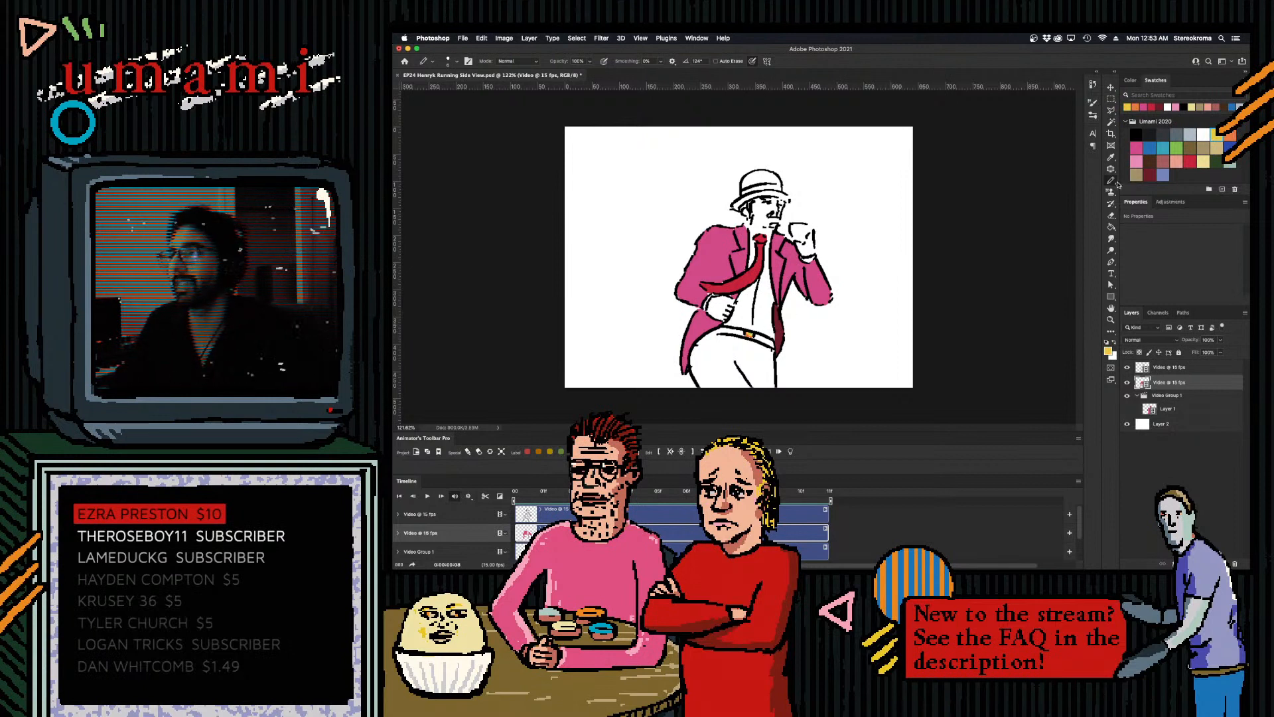
left_click(1190, 161)
left_click_drag(711, 332, 771, 342)
- Paint the shirt area beside the tie yellow, undoing a stray stroke
left_click(1218, 135)
mouse_move(764, 282)
left_mouse_down()
mouse_move(758, 319)
mouse_move(774, 338)
mouse_move(756, 319)
mouse_move(757, 303)
mouse_move(765, 323)
mouse_move(766, 302)
mouse_move(770, 313)
mouse_move(767, 282)
left_mouse_up()
key("super+z")
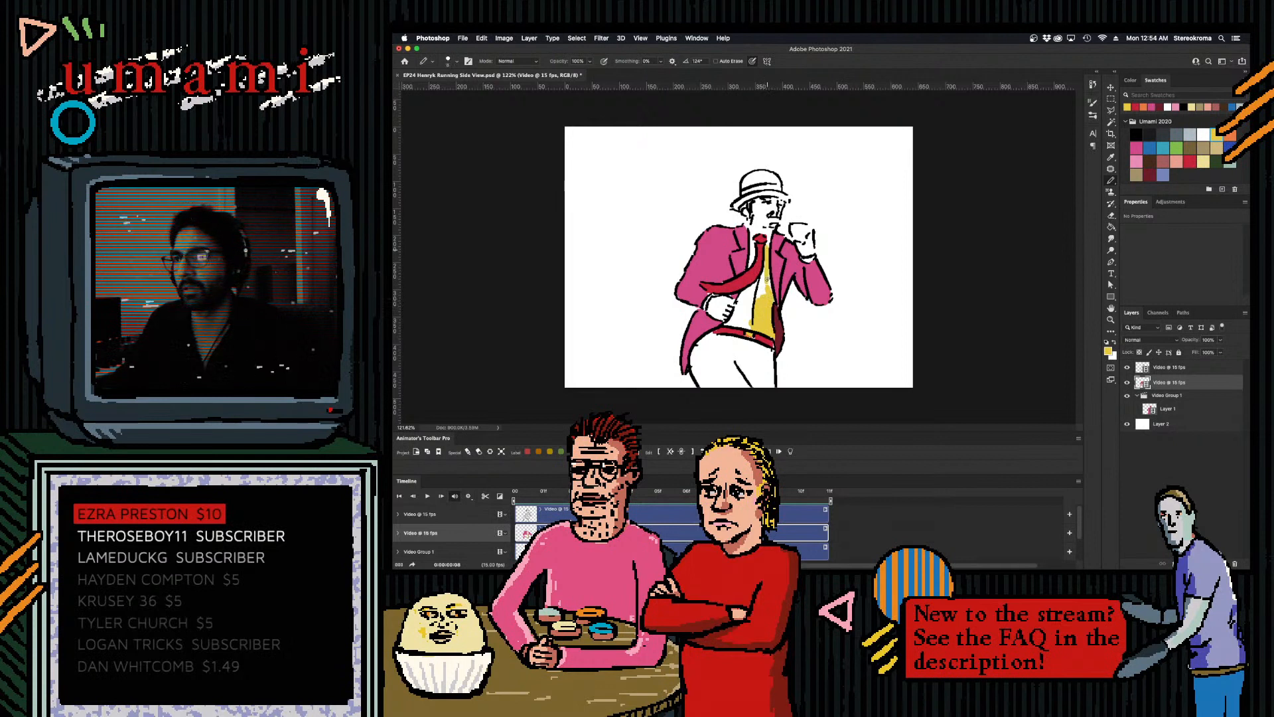
- Draw black linework around the shirt collar and tie knot on the upper line-art layer
left_click(1150, 134)
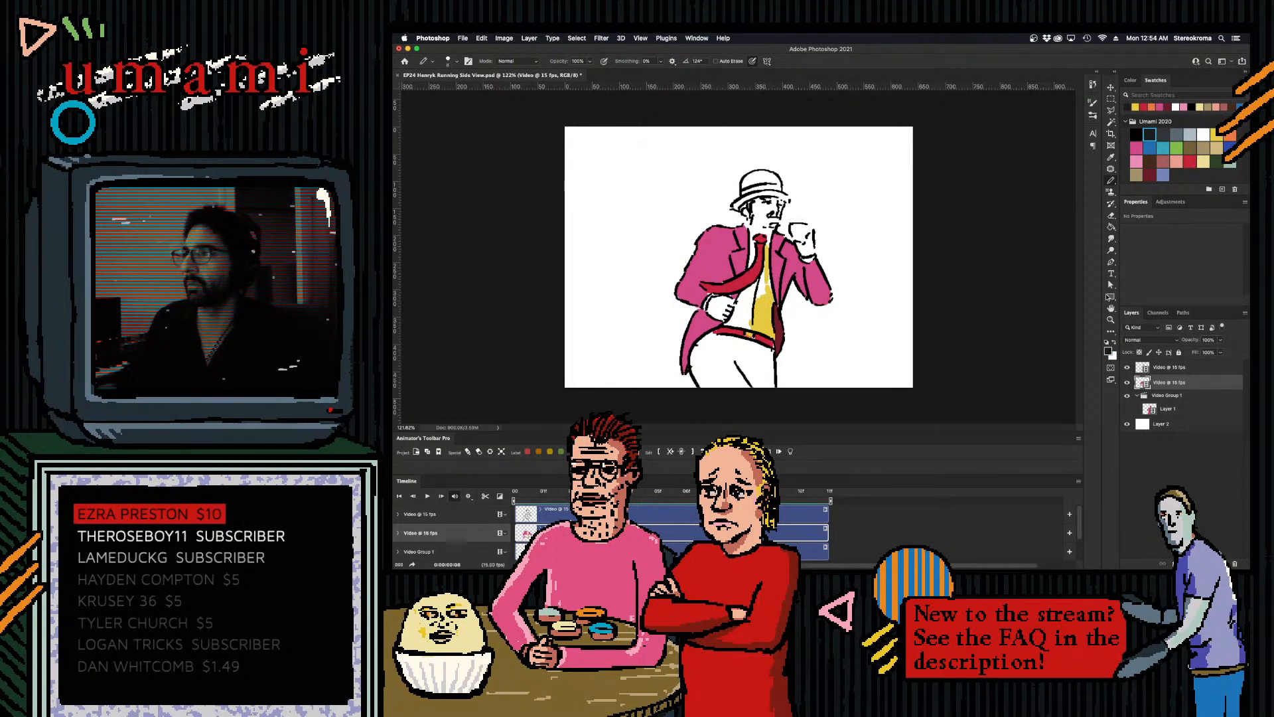
left_click(1162, 367)
left_click_drag(768, 231, 767, 285)
mouse_move(766, 231)
left_mouse_down()
mouse_move(770, 242)
mouse_move(756, 239)
left_mouse_up()
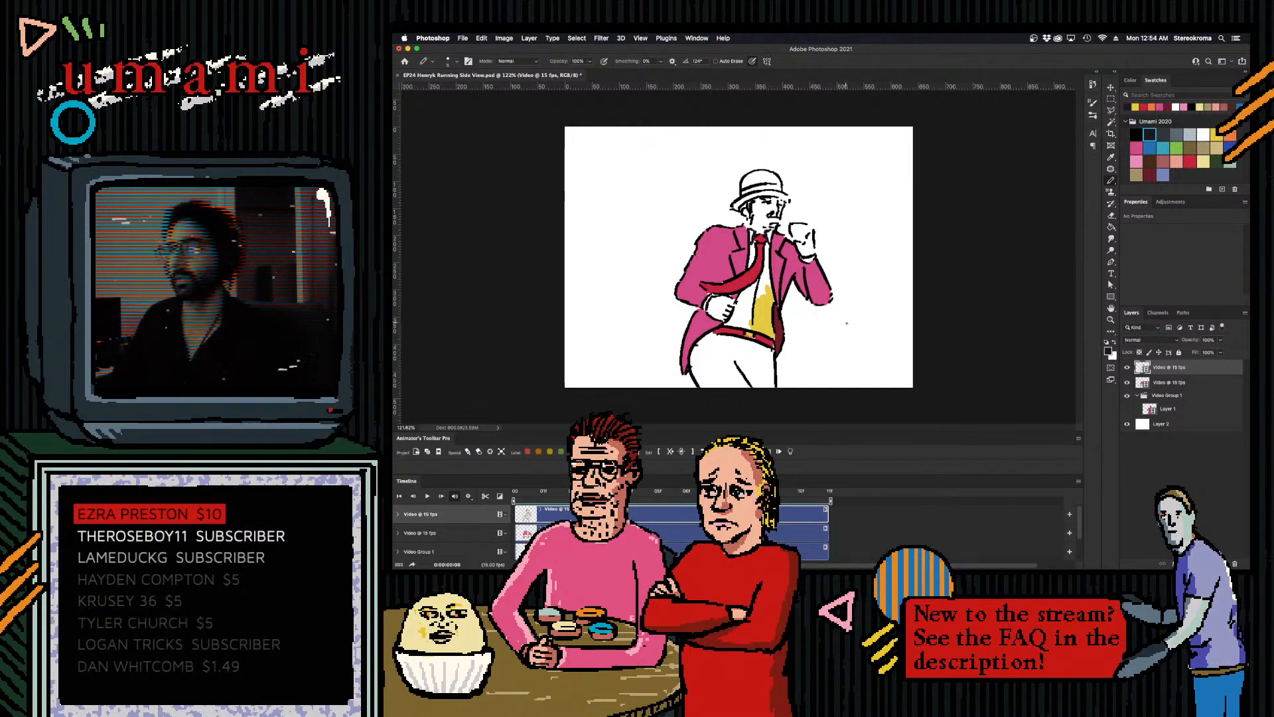
- Return to the colour layer and fill the collar and the rest of the shirt with yellow
left_click(772, 533)
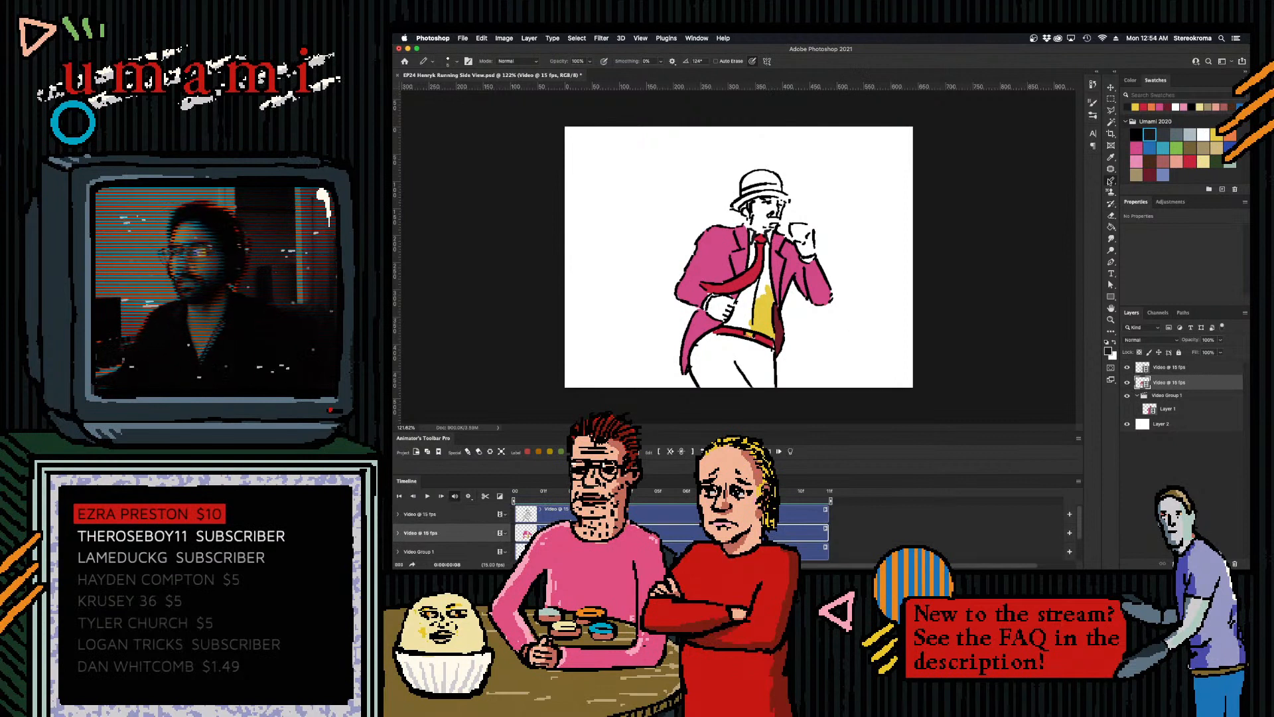
left_click(1136, 107)
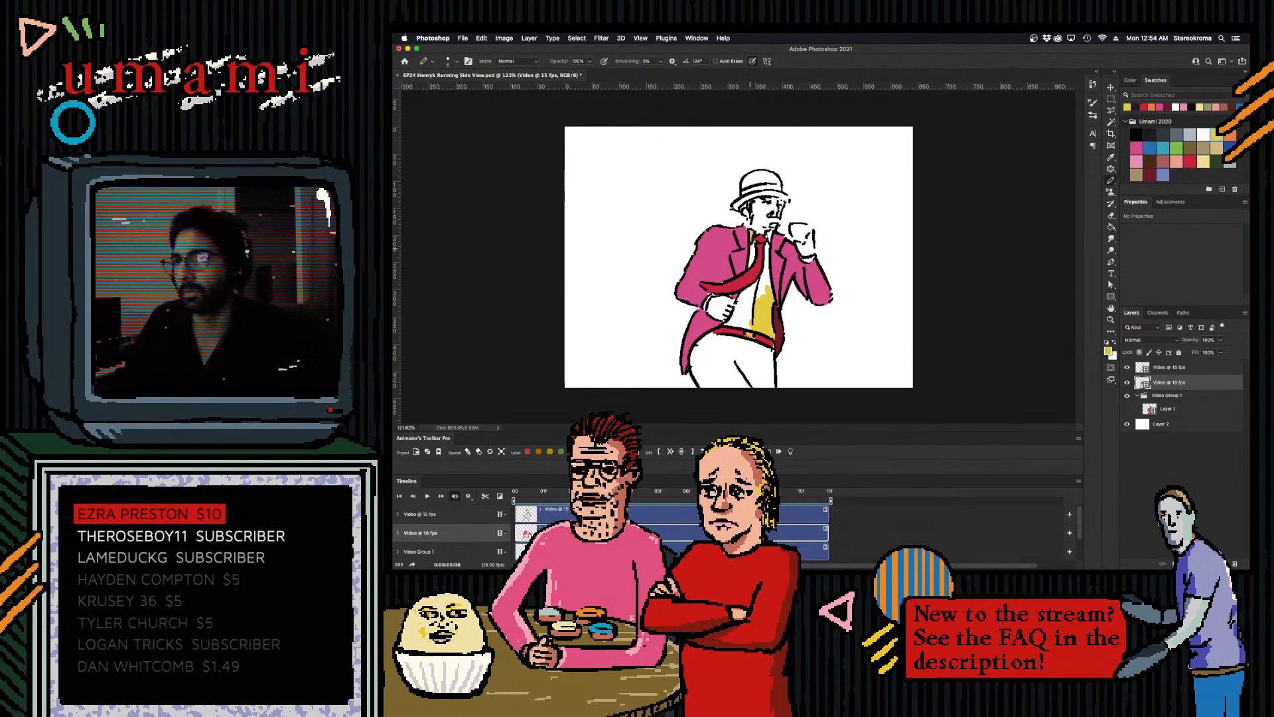
mouse_move(767, 258)
left_mouse_down()
mouse_move(770, 285)
mouse_move(759, 297)
mouse_move(758, 286)
left_mouse_up()
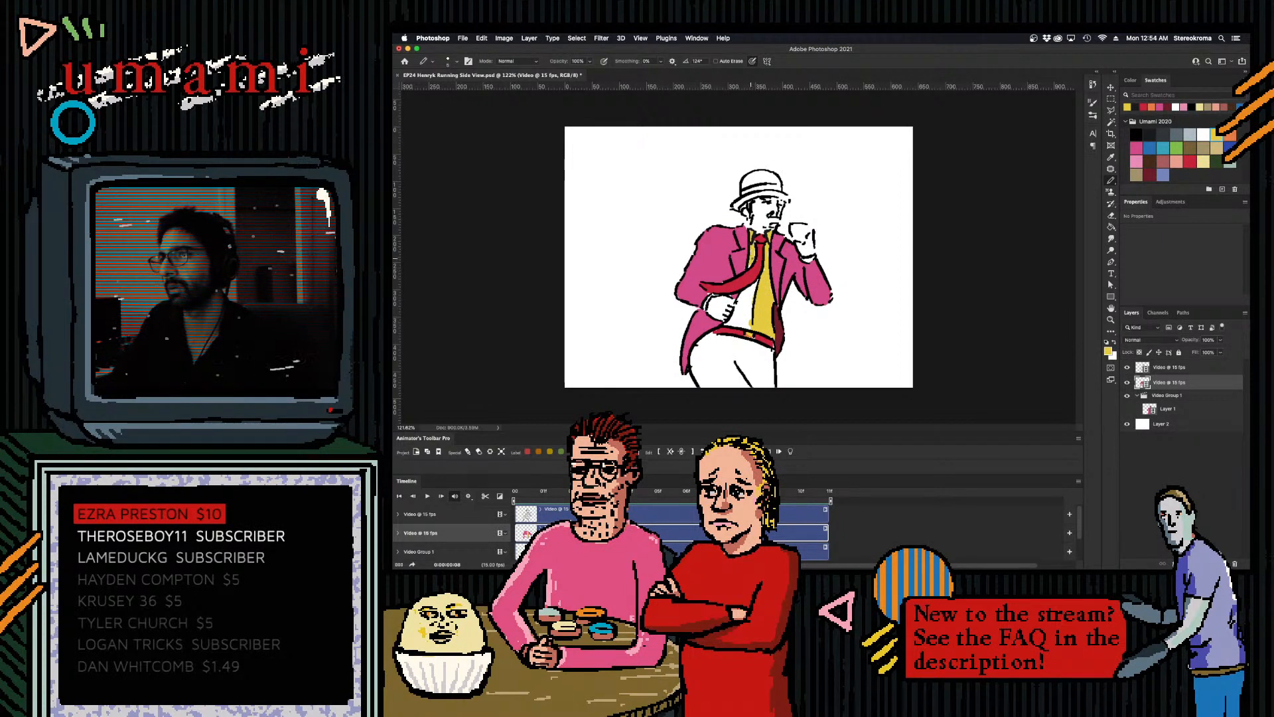
mouse_move(757, 282)
left_mouse_down()
mouse_move(733, 315)
mouse_move(744, 324)
left_mouse_up()
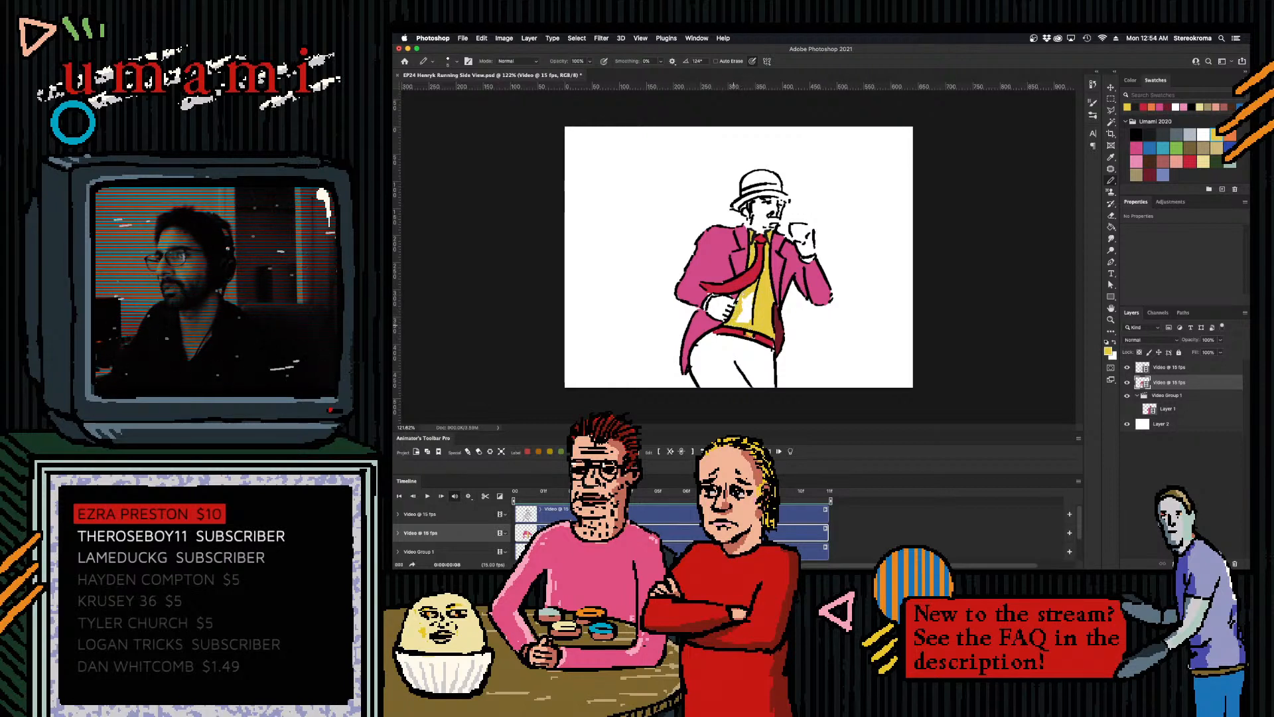
left_click_drag(742, 312, 750, 296)
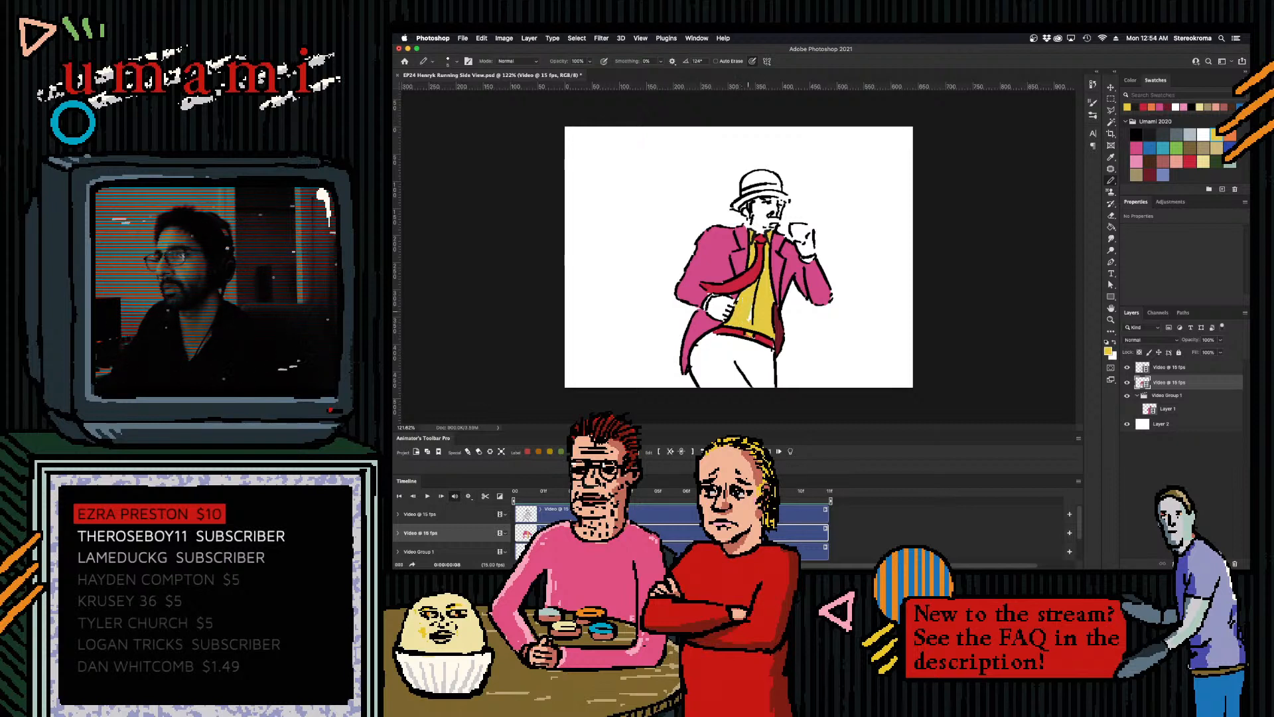
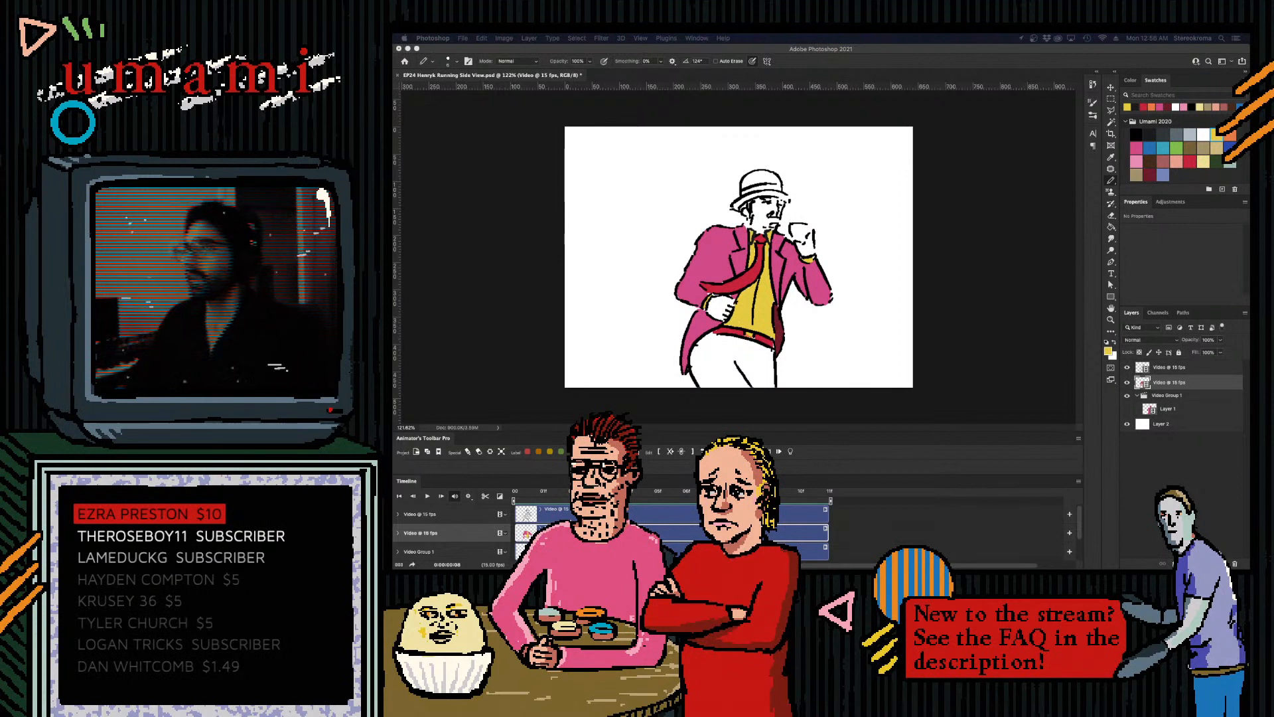
- Fill the bowler hat with magenta pink, undoing a stray stroke
left_click(1138, 152)
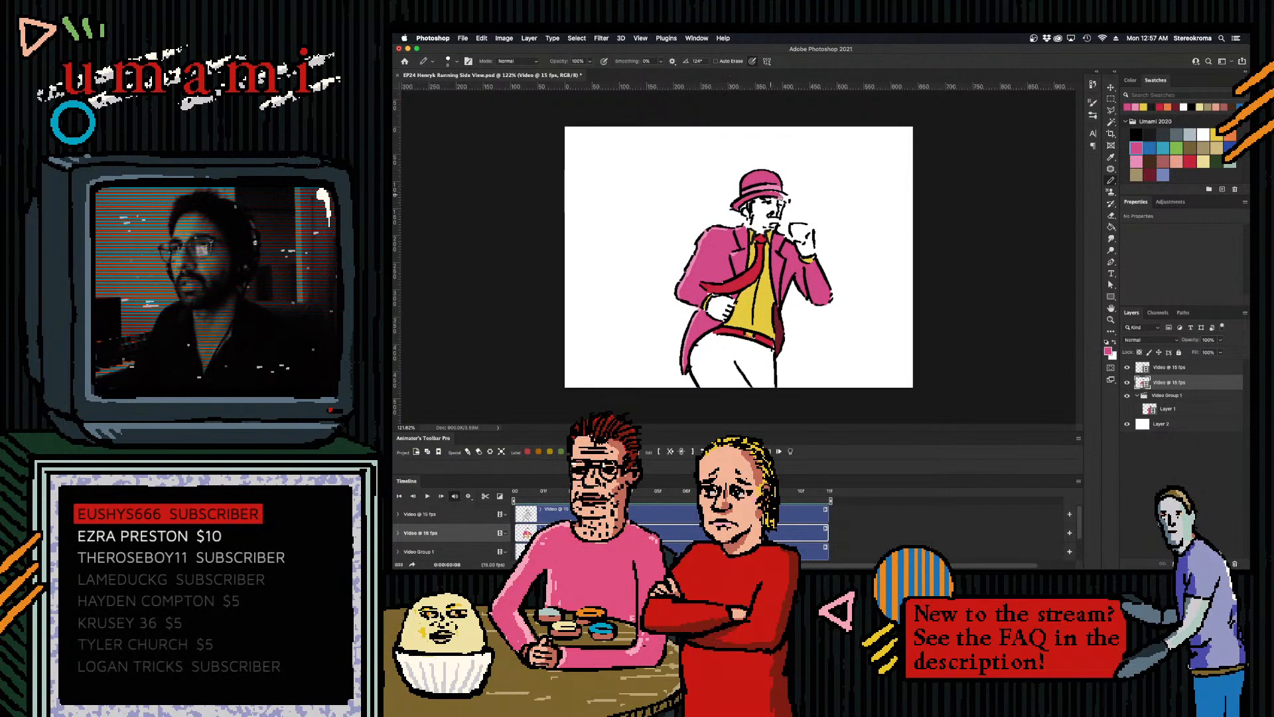
key("super+z")
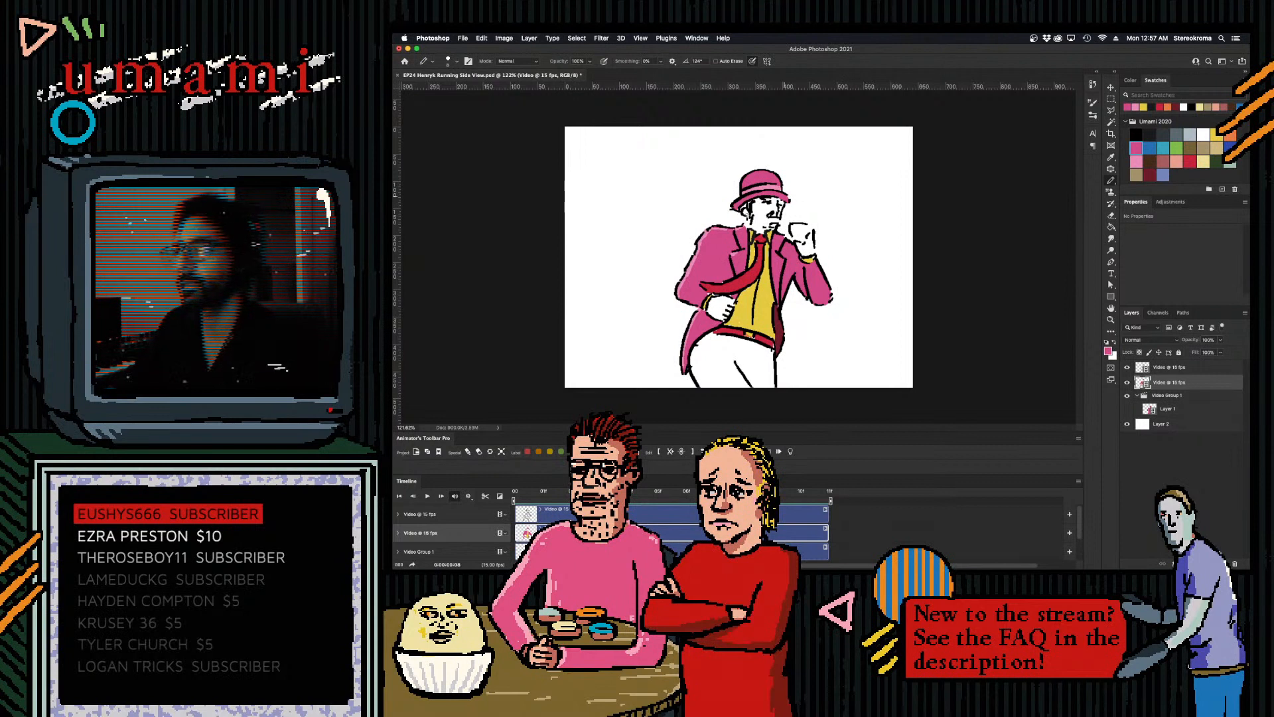
- Fill both the hand at the waist and the raised fist with the brown skin colour
left_click(1162, 160)
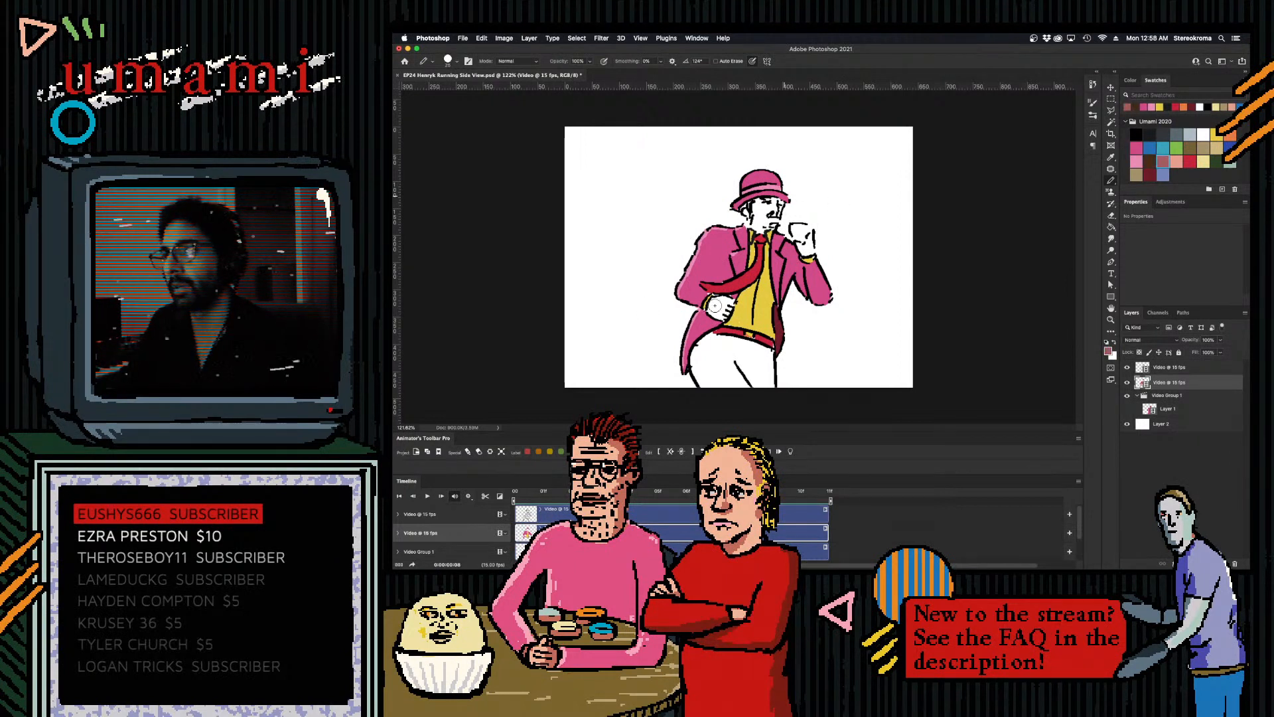
mouse_move(710, 306)
left_mouse_down()
mouse_move(681, 295)
mouse_move(717, 280)
mouse_move(719, 316)
left_mouse_up()
key("bracketright")
key("bracketright")
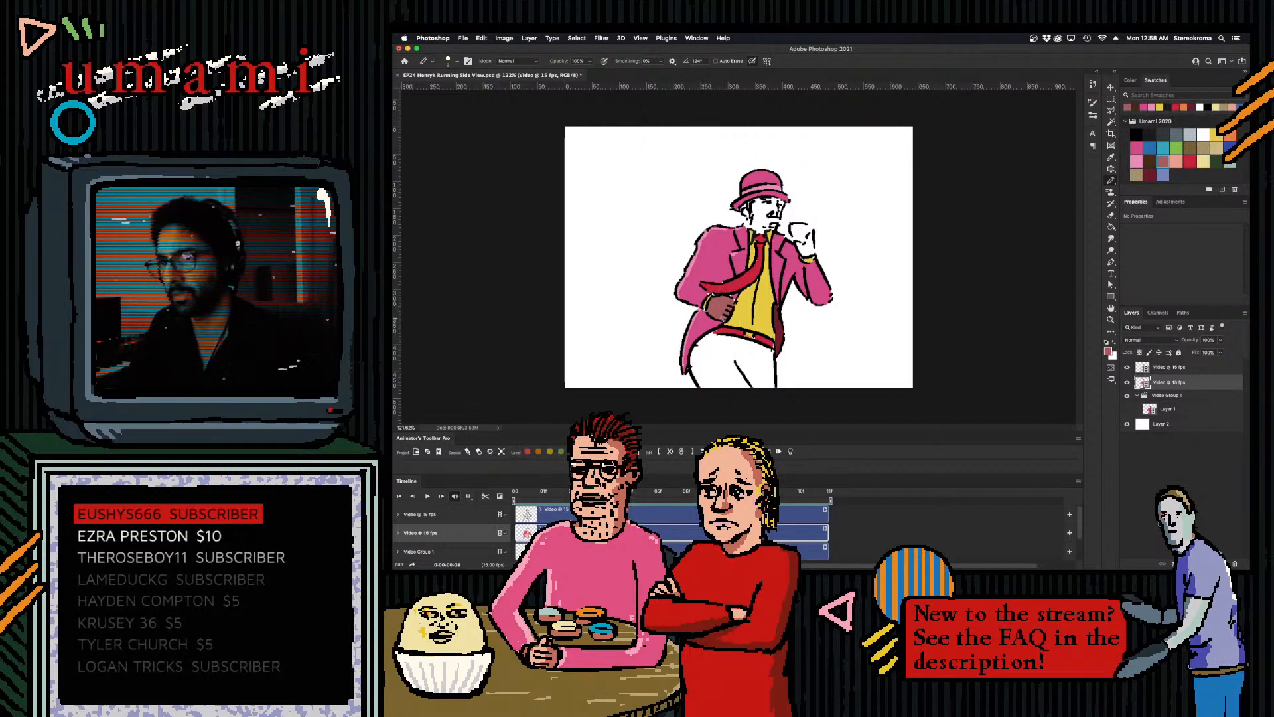
key("bracketright")
mouse_move(800, 235)
left_mouse_down()
mouse_move(810, 251)
mouse_move(808, 234)
left_mouse_up()
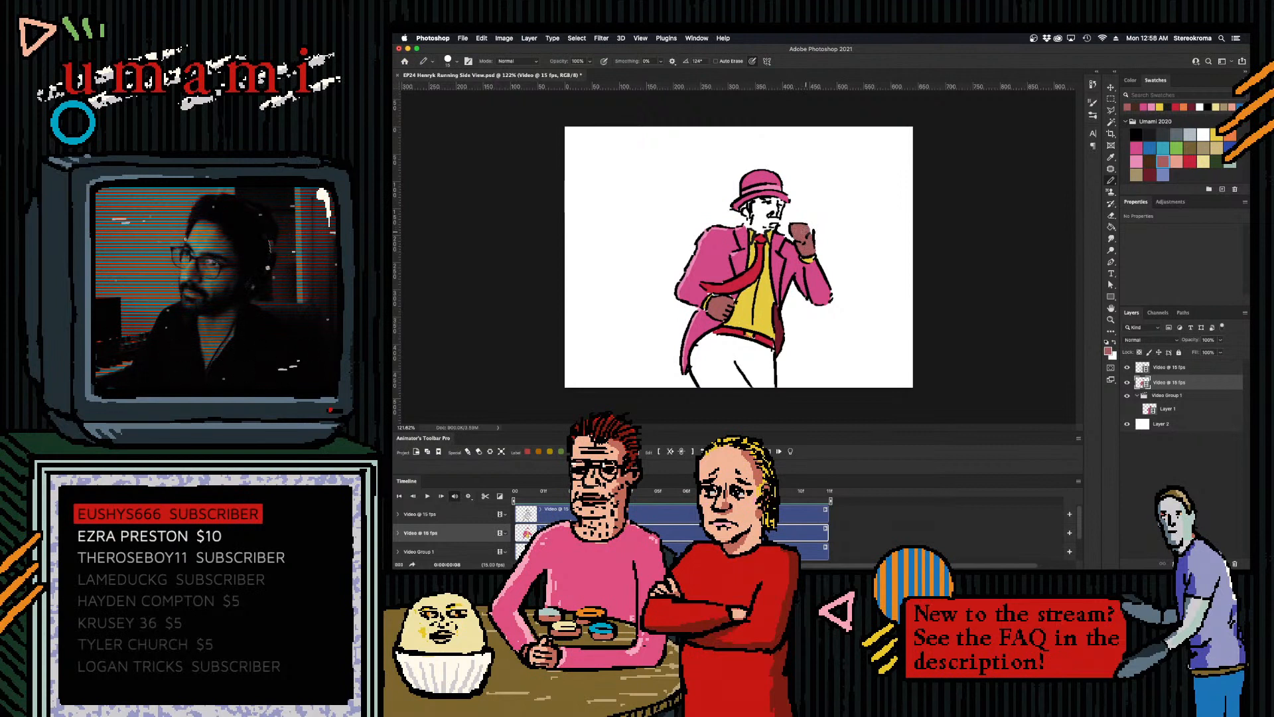
- Add light salmon highlights to both hands with a smaller brush, undoing a stray stroke
left_click(1177, 162)
key("[")
key("[")
key("[")
key("[")
left_click_drag(730, 301, 715, 313)
left_click_drag(793, 229, 811, 242)
key("super+z")
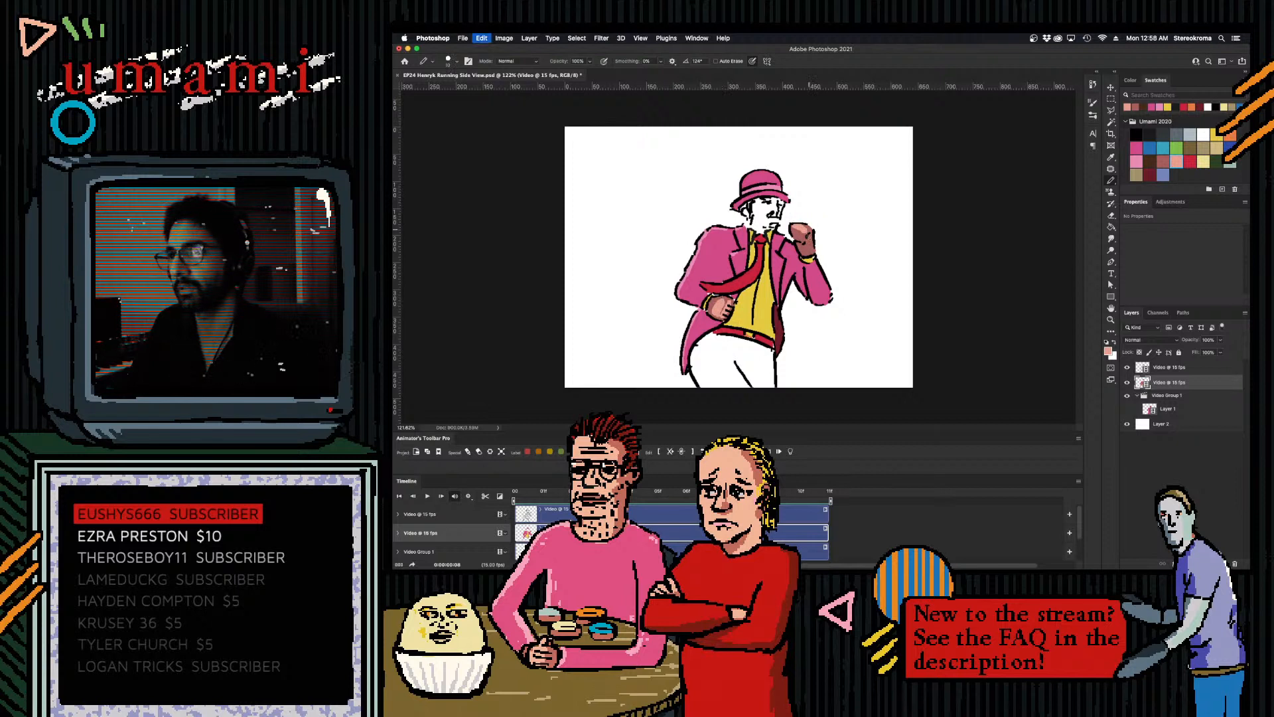
- Fill the neck and face with the brown skin colour, adjusting the brush size for the small areas
key("bracketright")
left_click(1162, 161)
key("bracketleft")
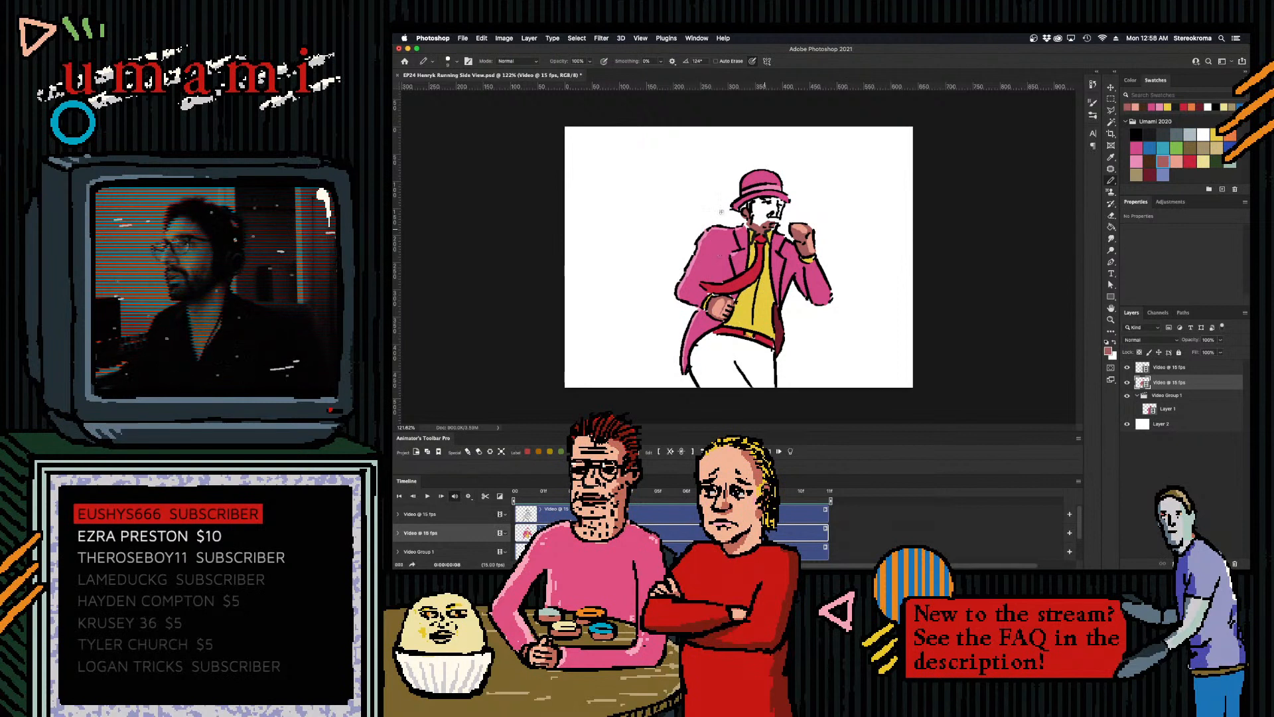
key("bracketright")
key("bracketright")
key("bracketright")
key("bracketright")
key("bracketright")
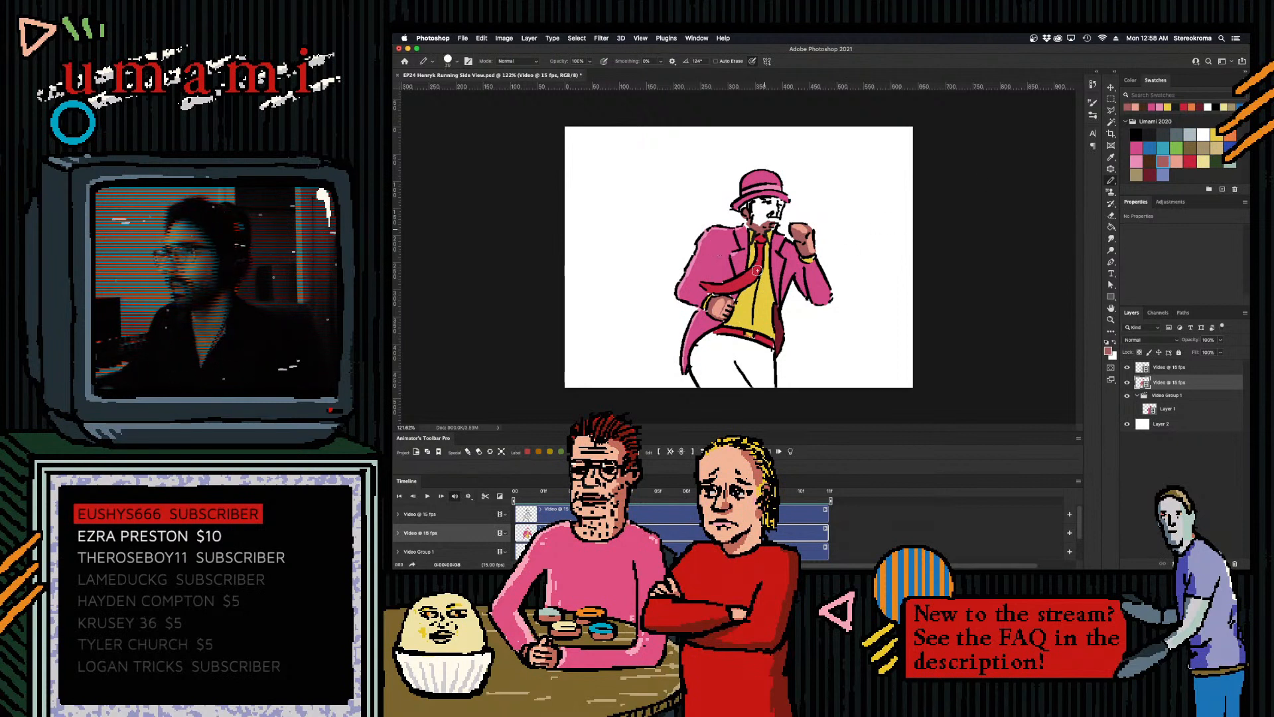
key("bracketleft")
key("bracketleft")
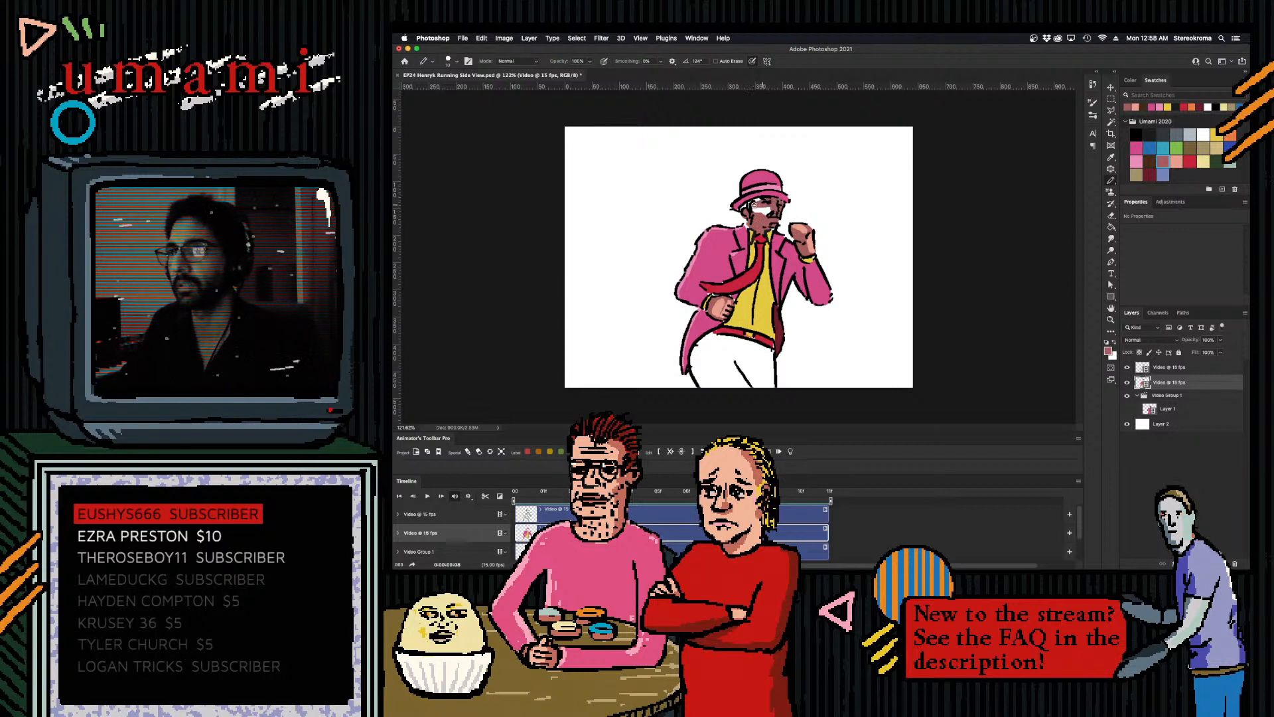
left_click_drag(748, 204, 769, 213)
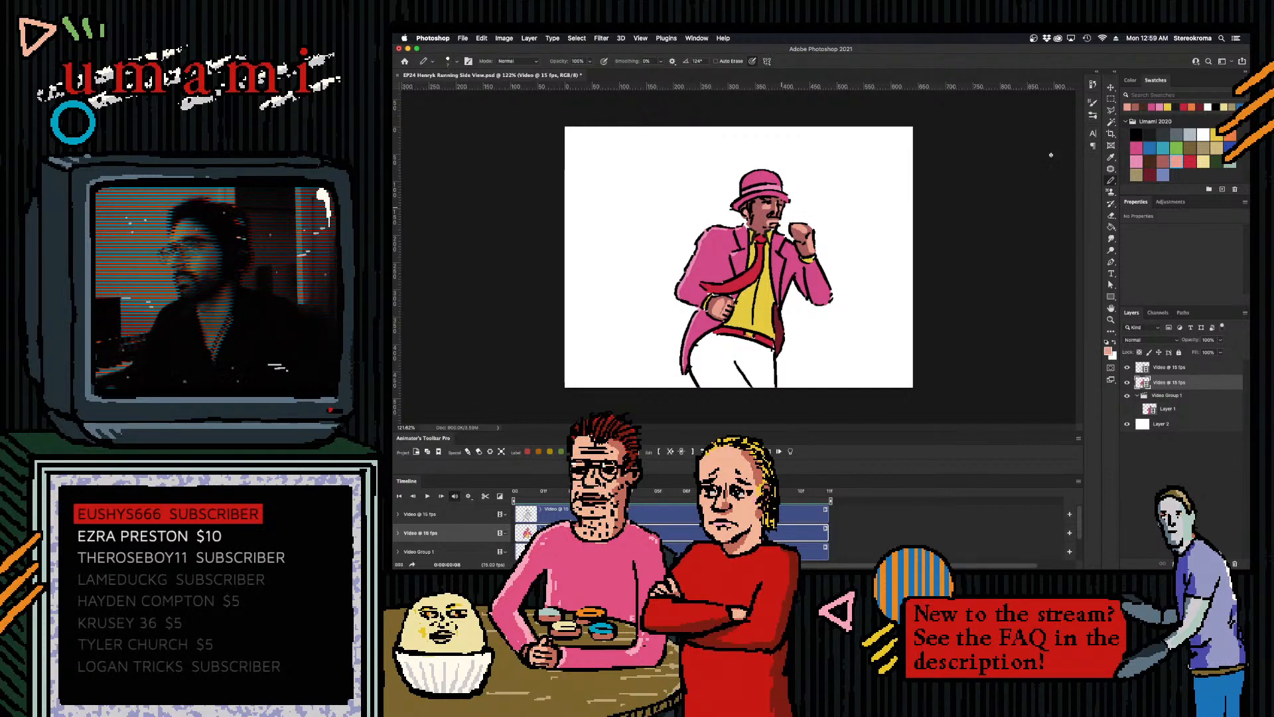
- Touch up small details with red and dark maroon, keeping the colour layer active
left_click(1190, 161)
left_click(1150, 175)
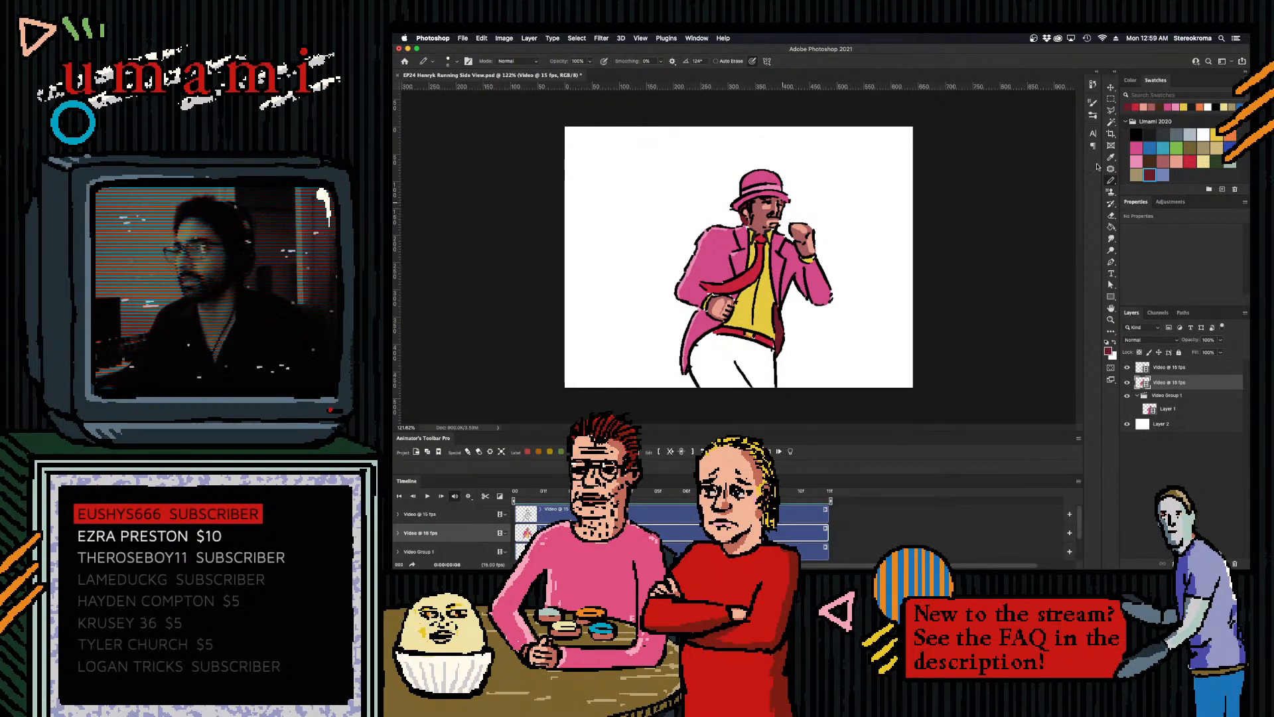
left_click(1170, 367)
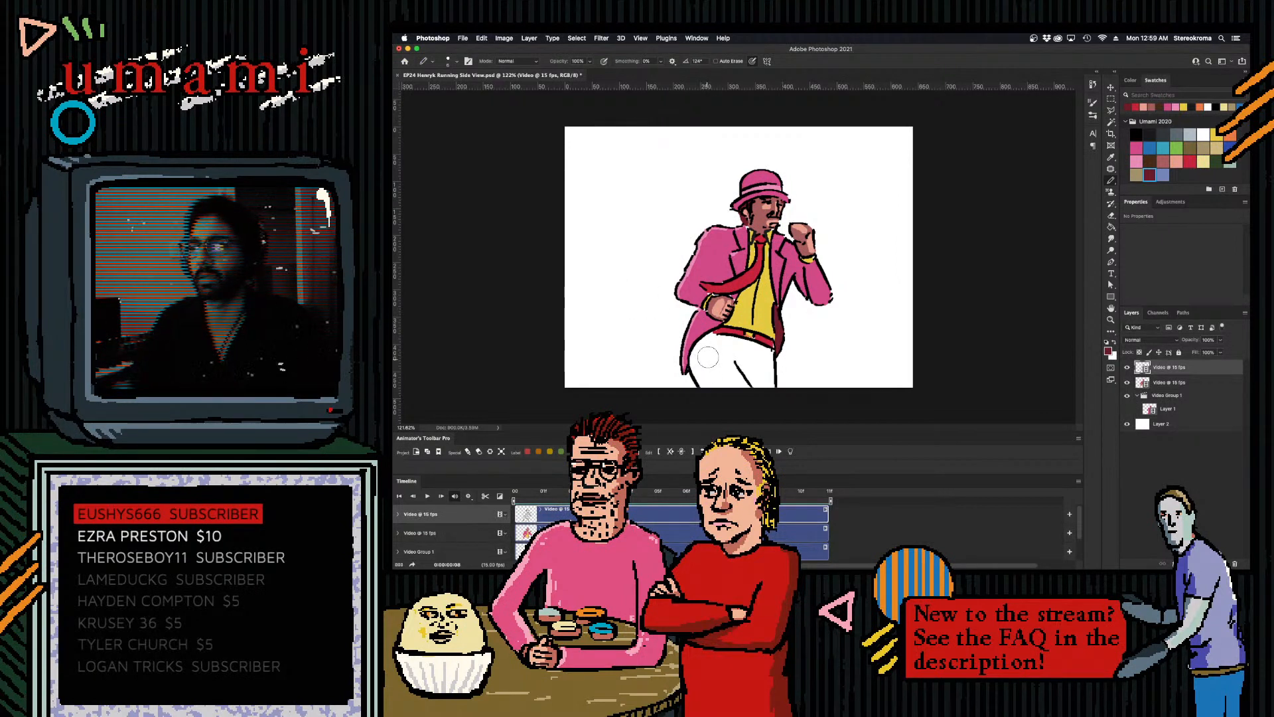
left_click(1170, 383)
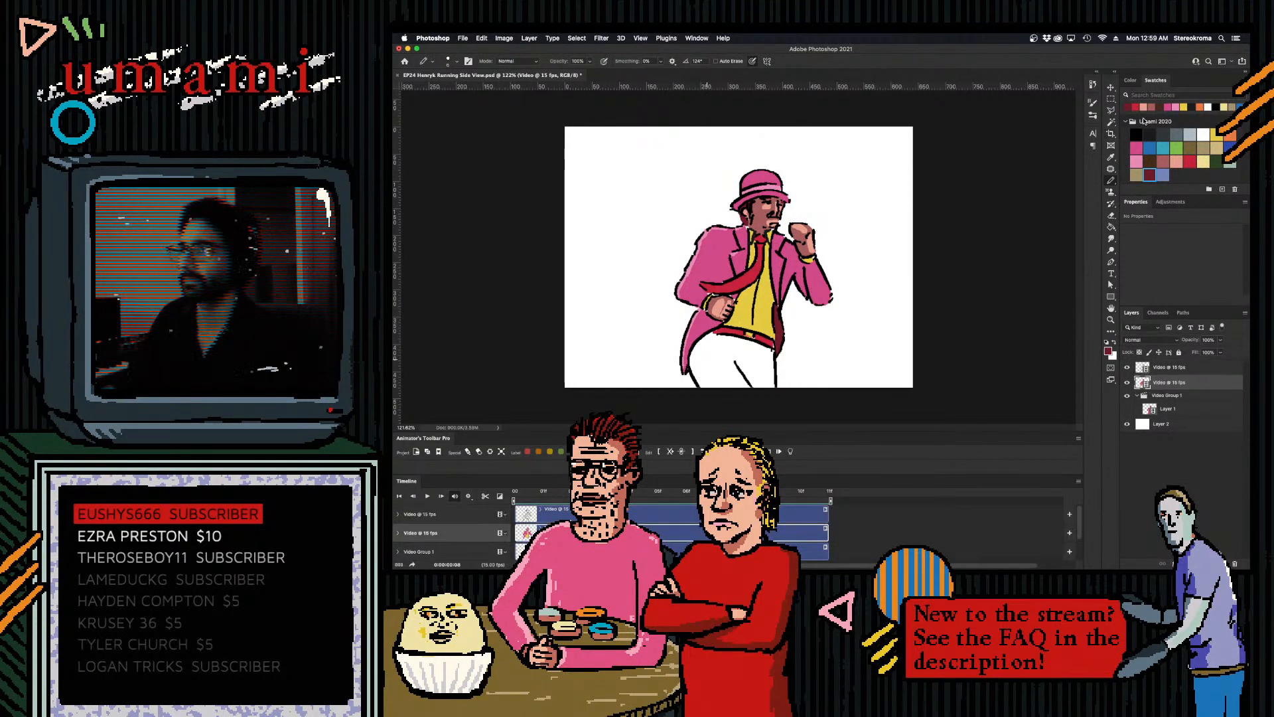
- Fill the trousers below the belt with magenta pink, undoing a stray stroke
left_click(1143, 146)
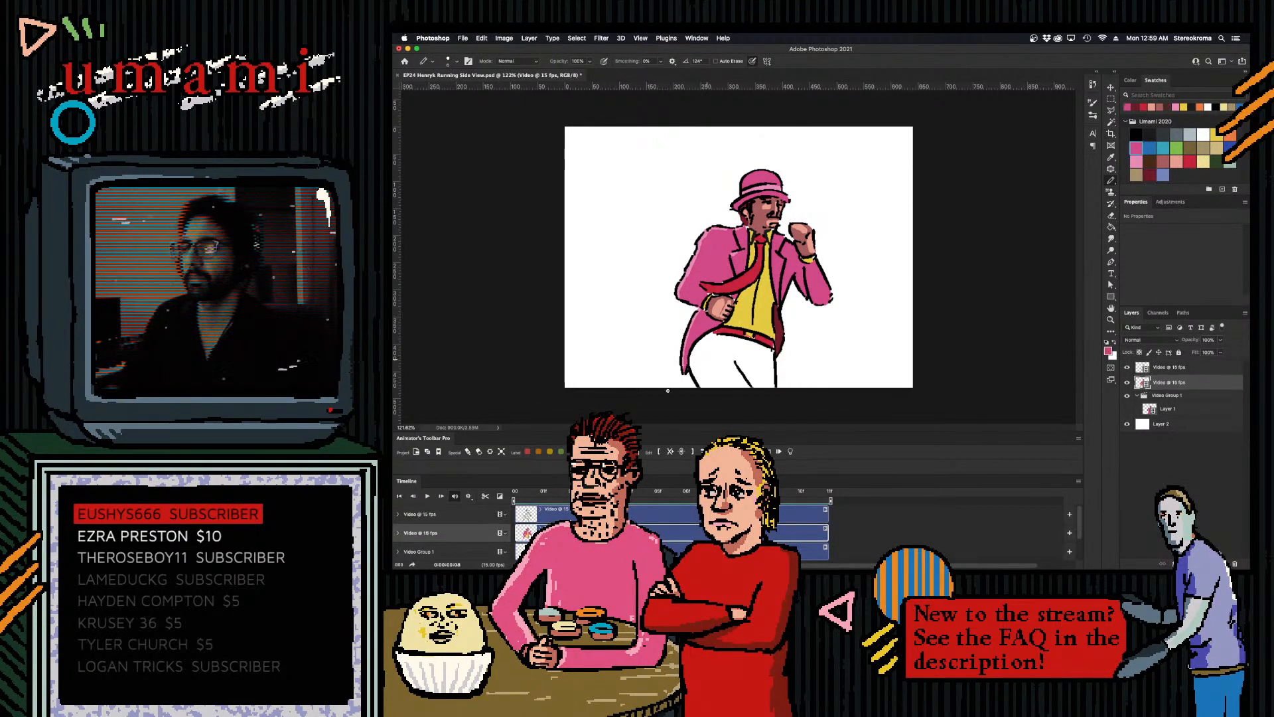
key("]")
mouse_move(709, 344)
left_mouse_down()
mouse_move(708, 343)
mouse_move(747, 346)
mouse_move(742, 309)
mouse_move(732, 322)
mouse_move(744, 335)
mouse_move(710, 344)
mouse_move(767, 354)
left_mouse_up()
key("super+z")
key("bracketright")
key("bracketright")
key("bracketright")
key("bracketright")
key("bracketright")
key("bracketleft")
key("bracketleft")
key("bracketleft")
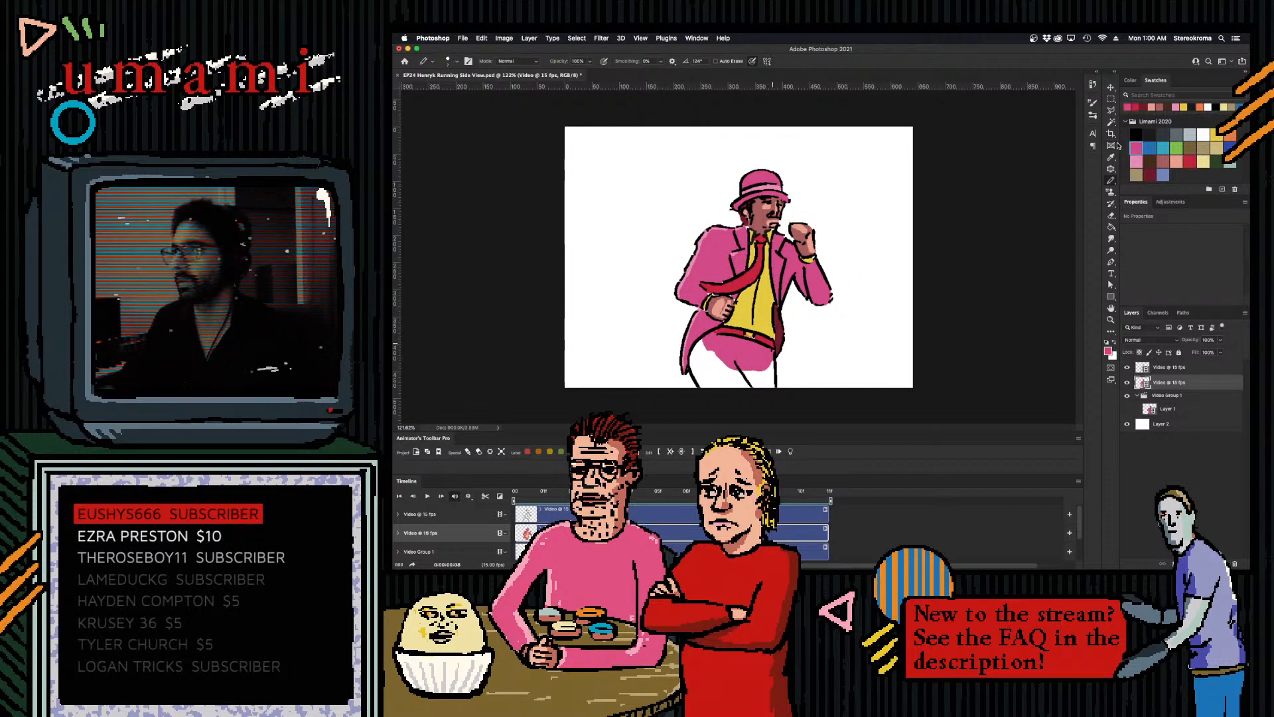
key("bracketright")
key("bracketright")
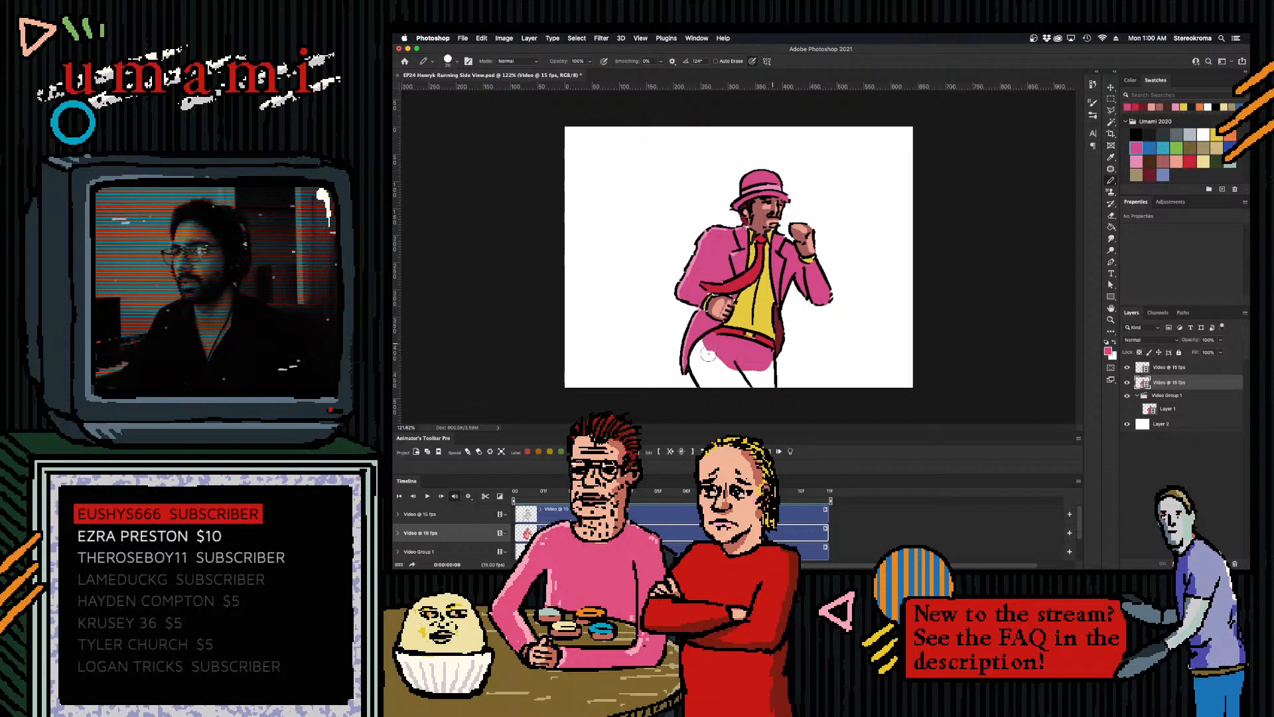
mouse_move(708, 352)
left_mouse_down()
mouse_move(705, 382)
mouse_move(755, 385)
mouse_move(762, 372)
mouse_move(765, 389)
left_mouse_up()
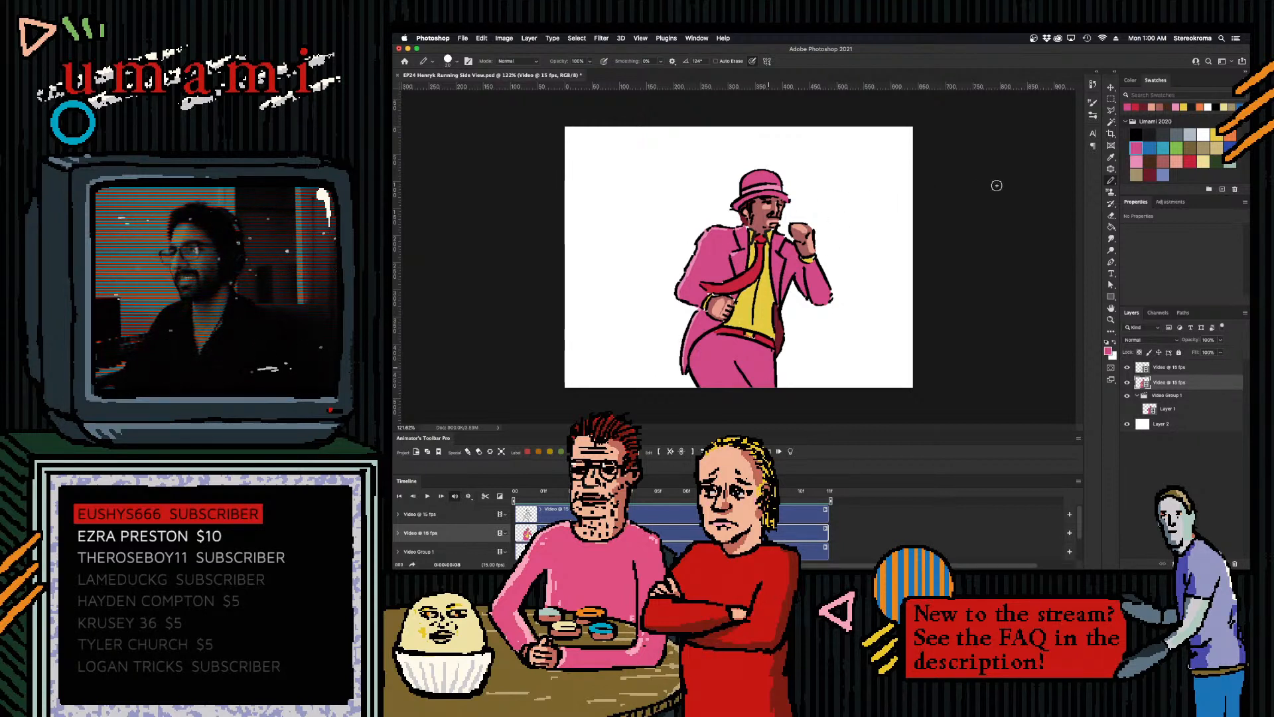
- Add light pink highlights to the suit with a smaller brush
key("bracketleft")
key("bracketleft")
key("bracketleft")
key("bracketleft")
key("bracketleft")
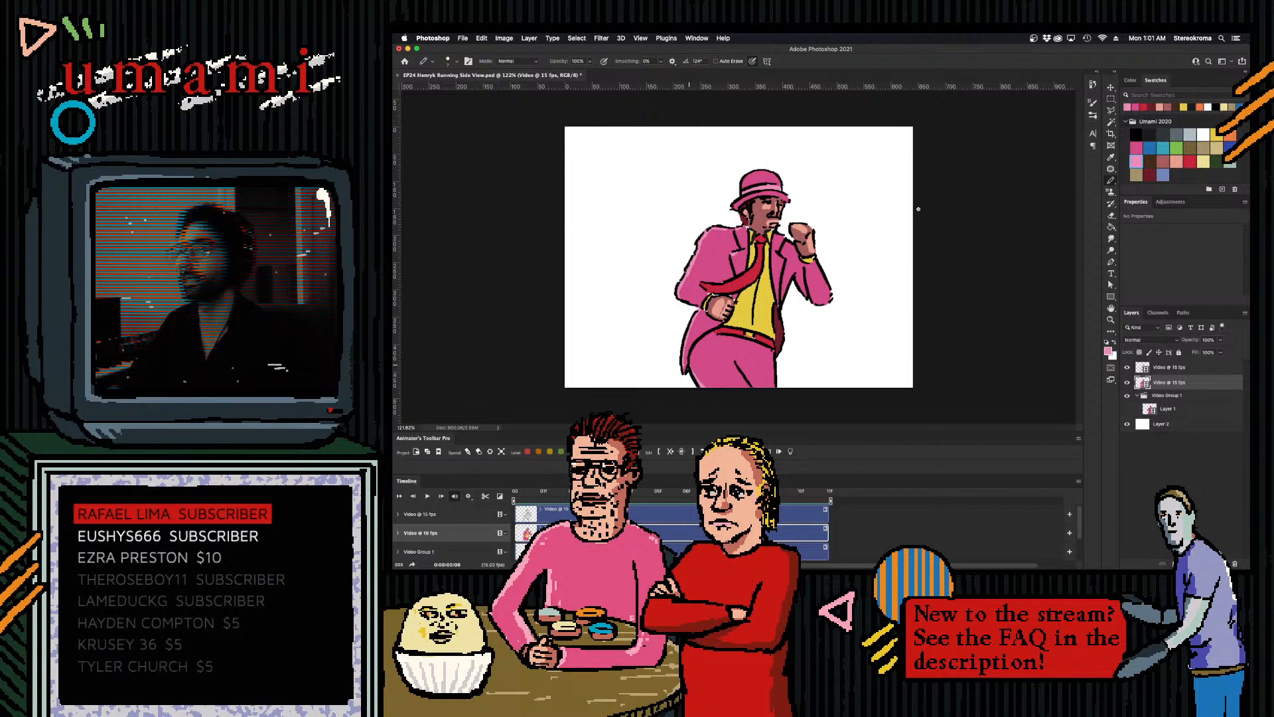
- Add pale yellow highlights to the shirt with a larger brush, undoing a stray stroke
left_click(1190, 160)
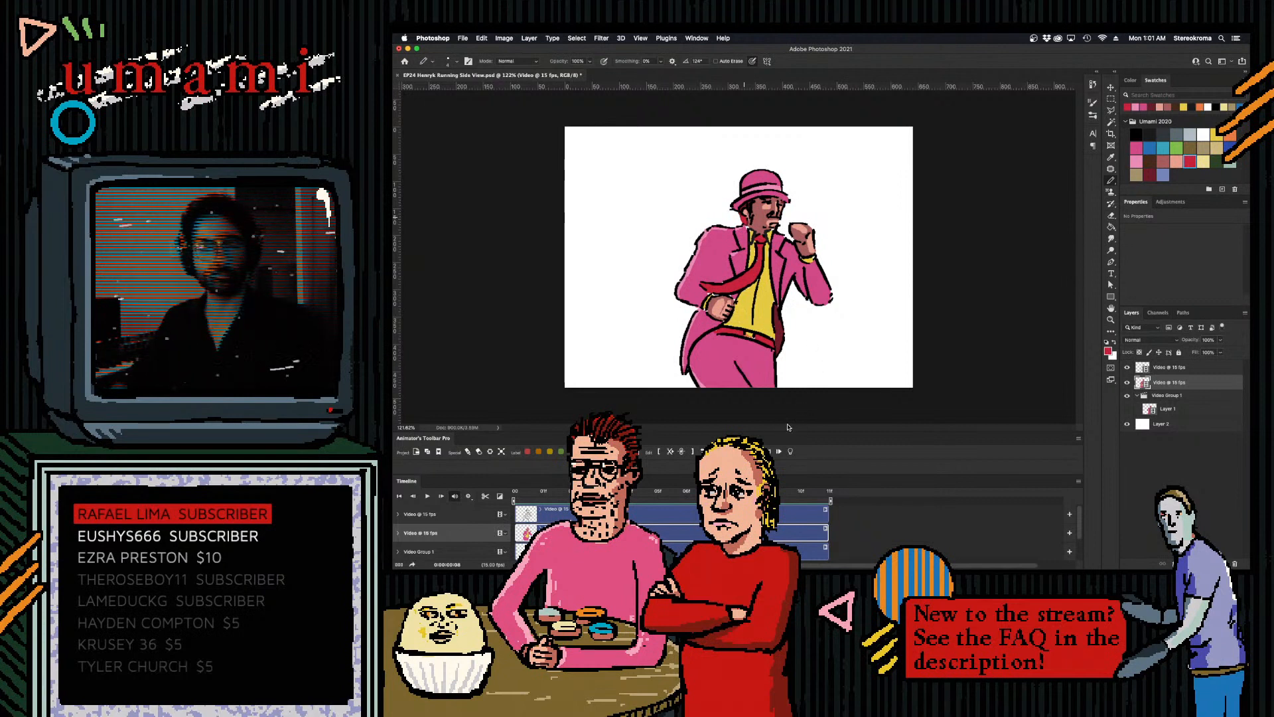
left_click(1203, 162)
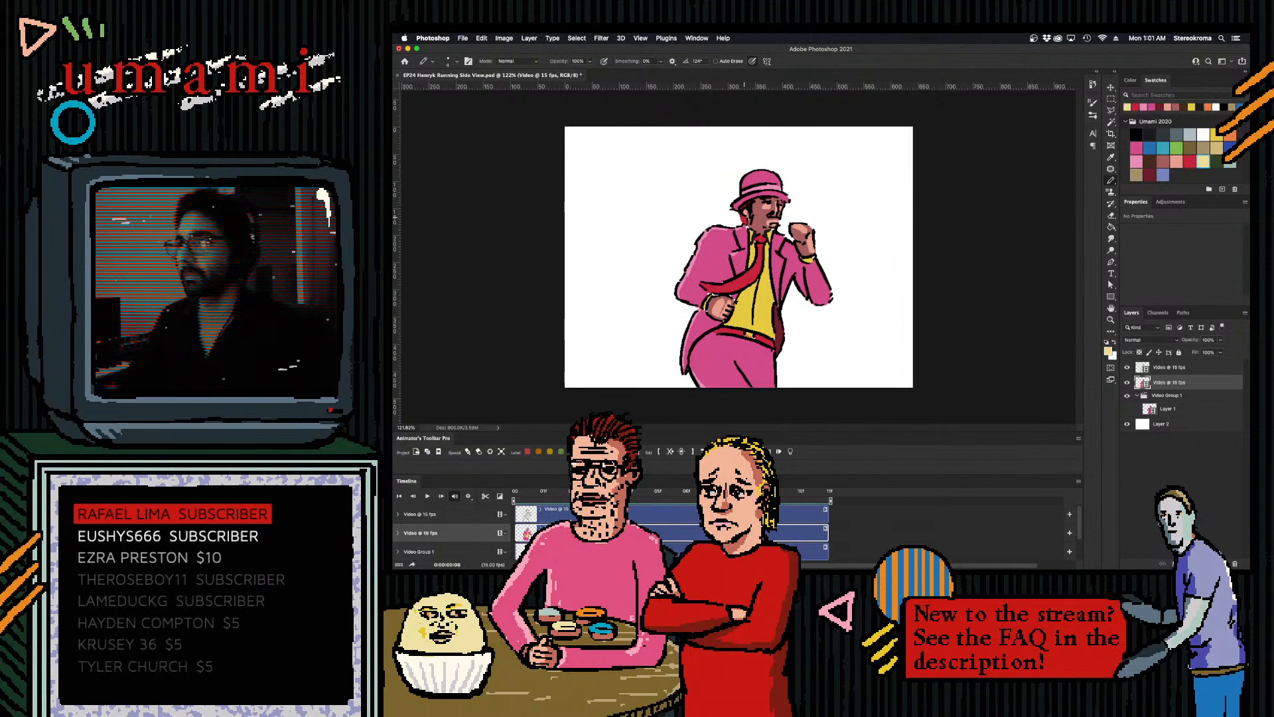
key("]")
key("]")
key("]")
key("]")
key("]")
left_click_drag(767, 278, 764, 320)
key("super+z")
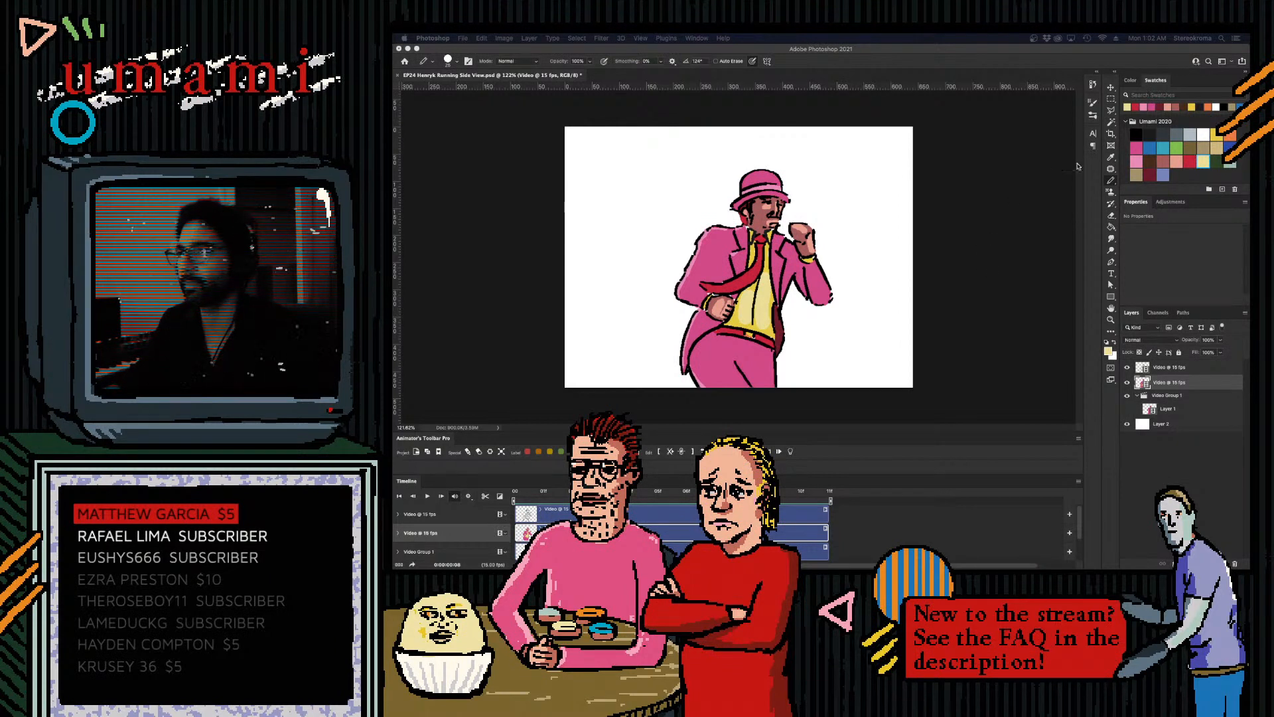
- Touch up the suit highlights in light pink with a brush three sizes smaller
left_click(1136, 162)
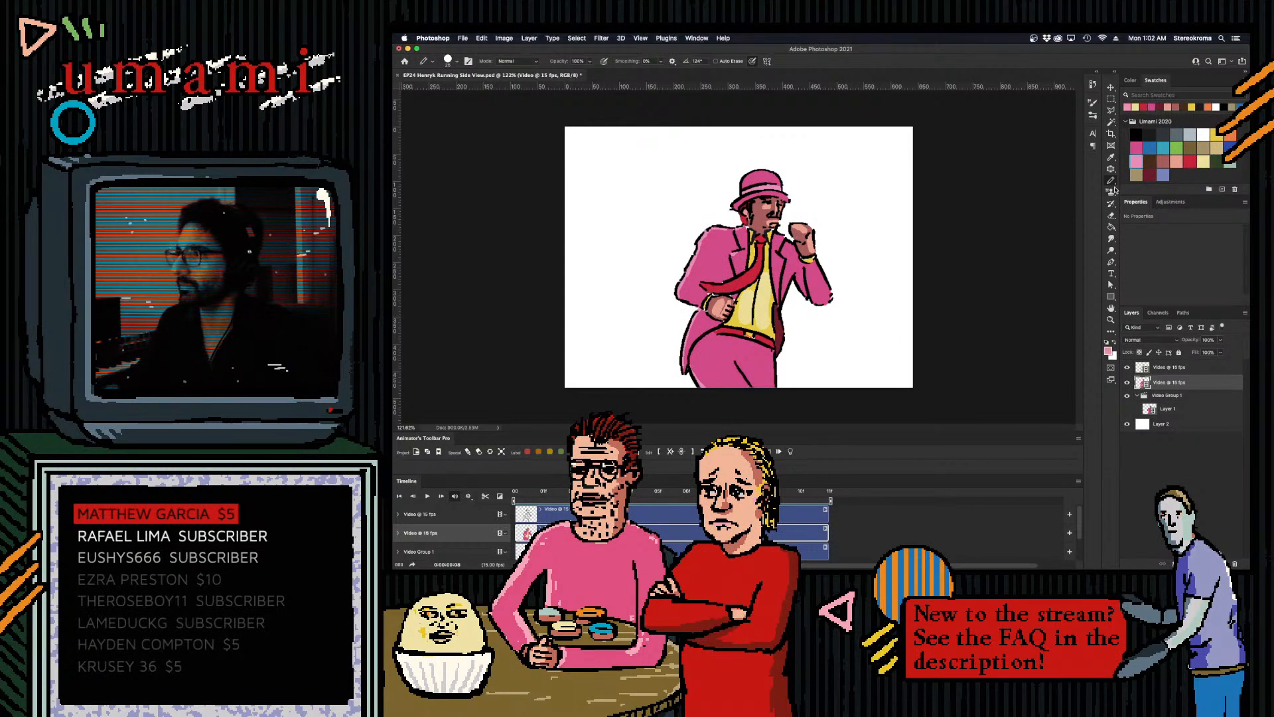
key("[")
key("[")
key("[")
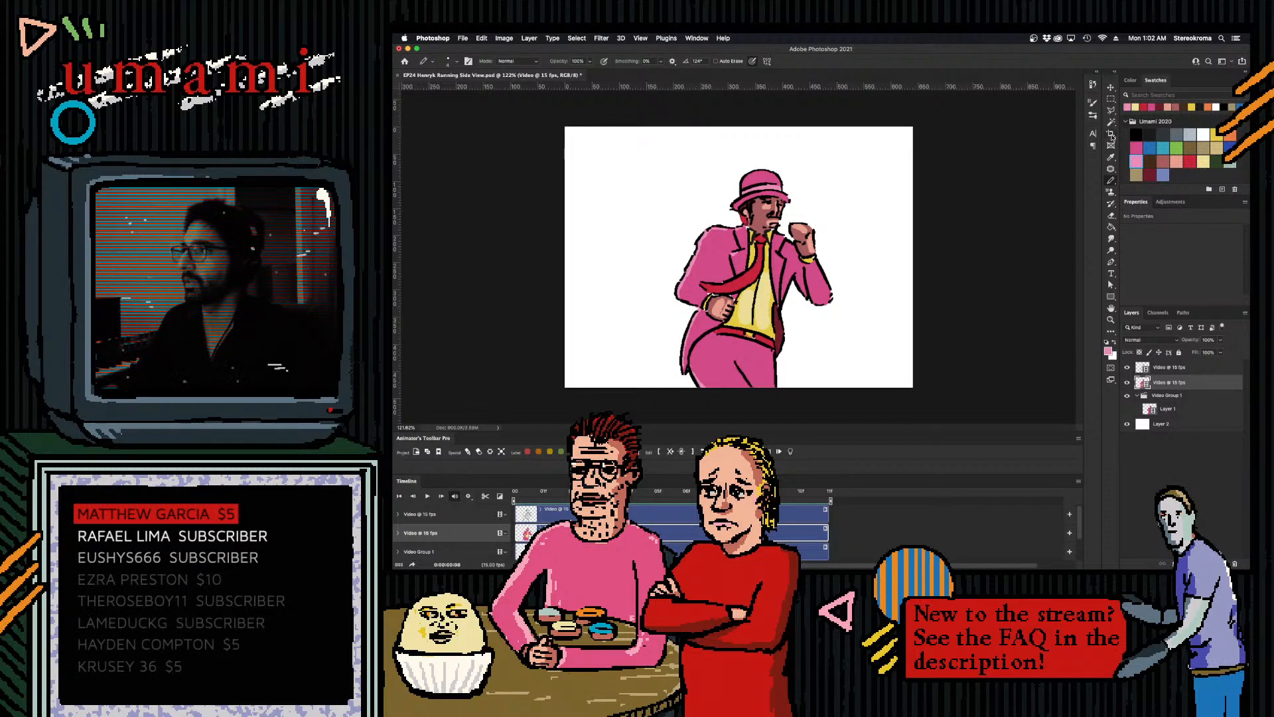
- Refine the outlines in black on the line layer and the suit in magenta on the colour layer
left_click(1138, 133)
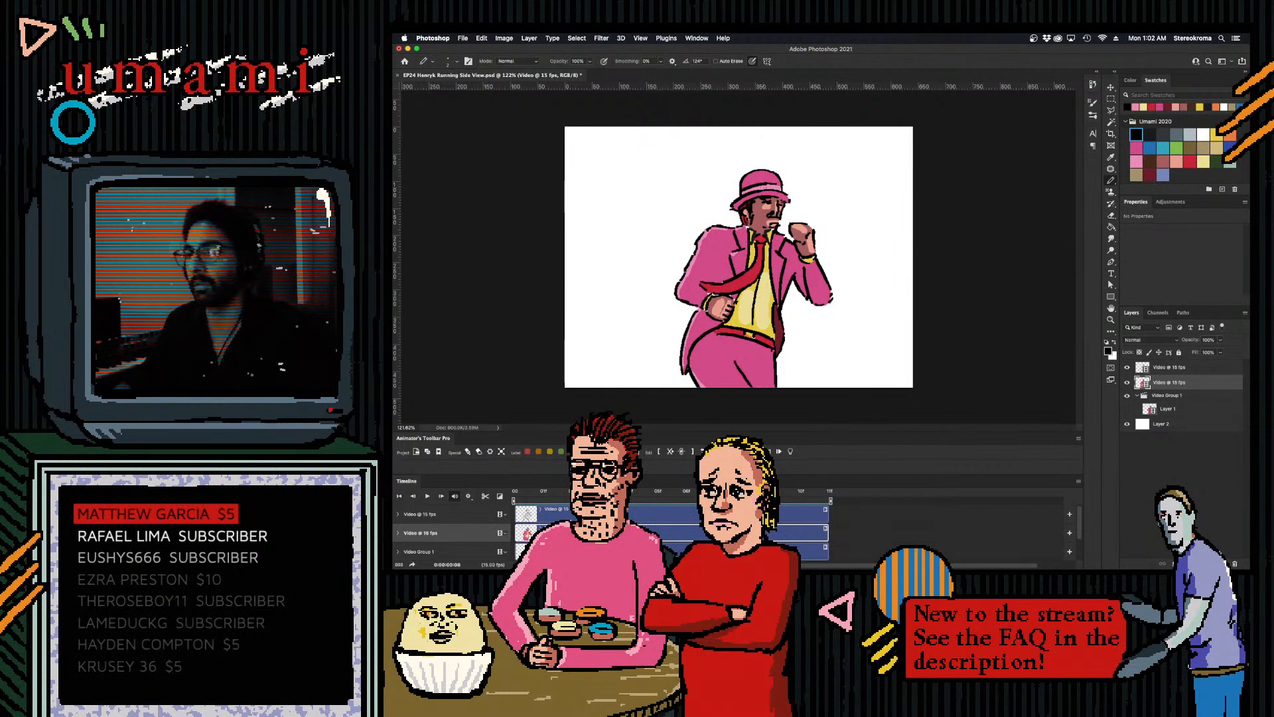
key("alt+bracketright")
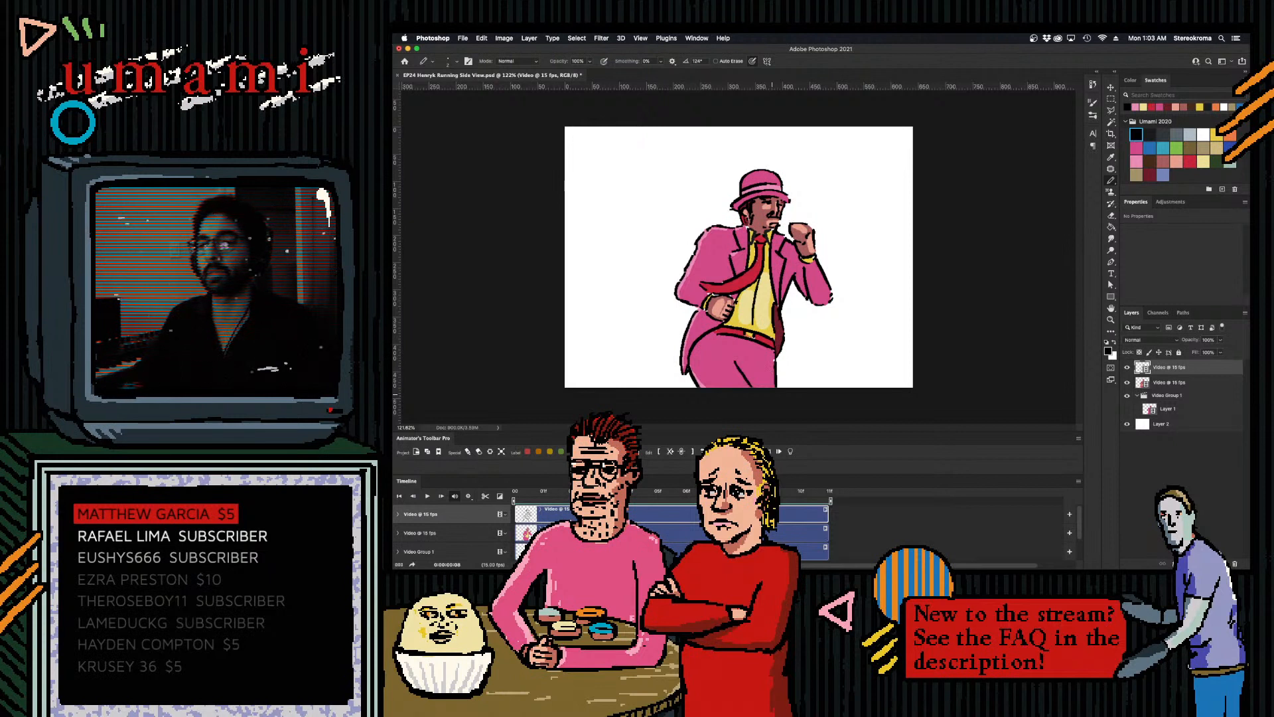
key("alt+bracketleft")
left_click(1137, 146)
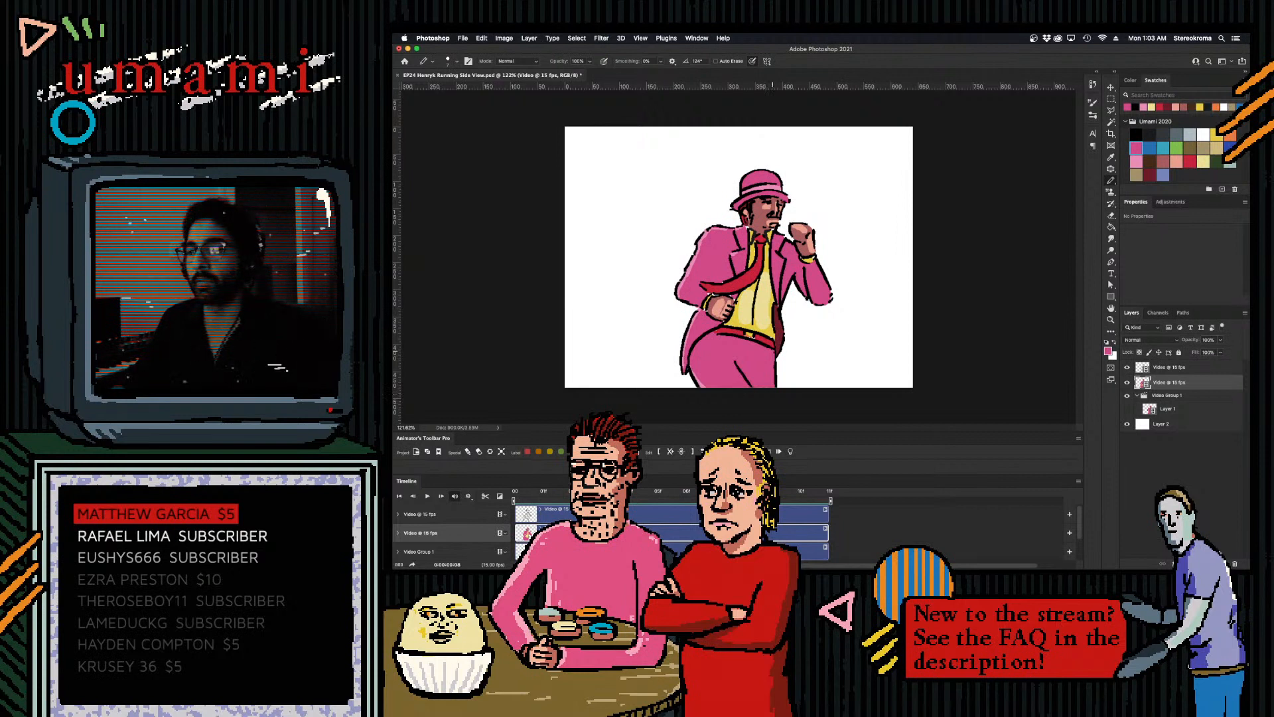
key("alt+bracketright")
left_click(1136, 135)
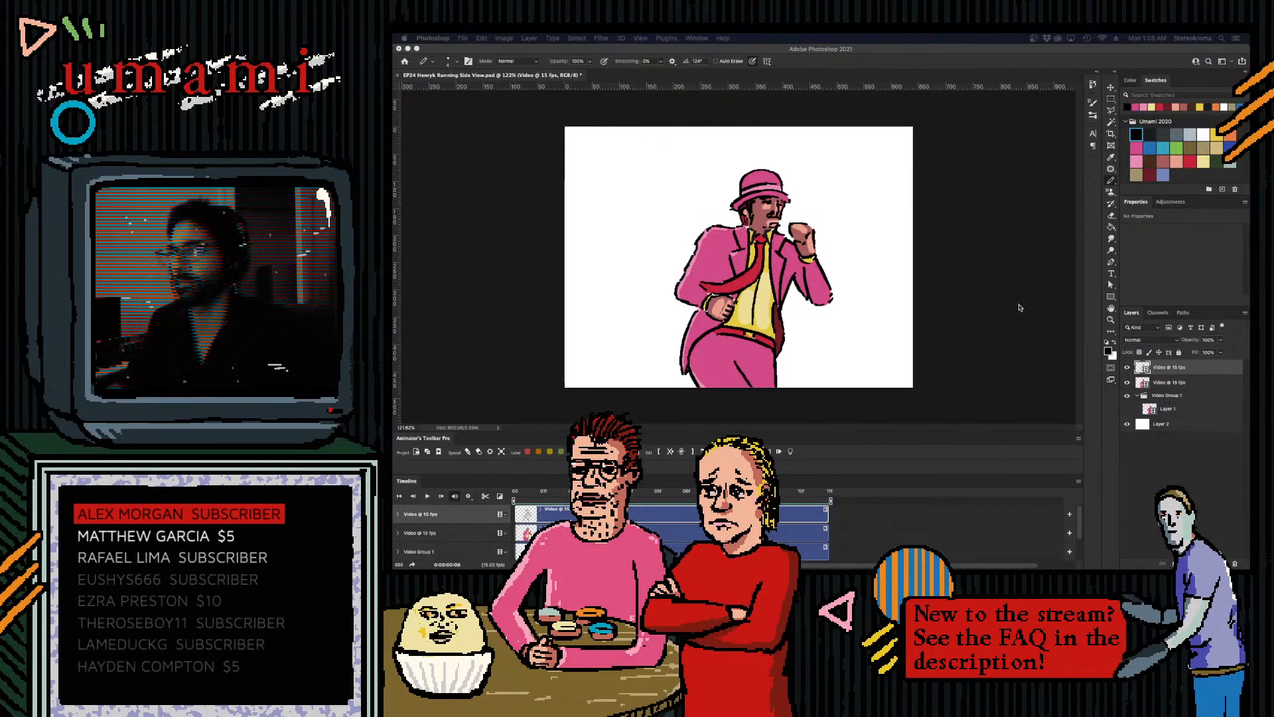
- Pick light pink and compare the finished frame's highlights with the neighbouring frames
left_click_drag(759, 492, 721, 492)
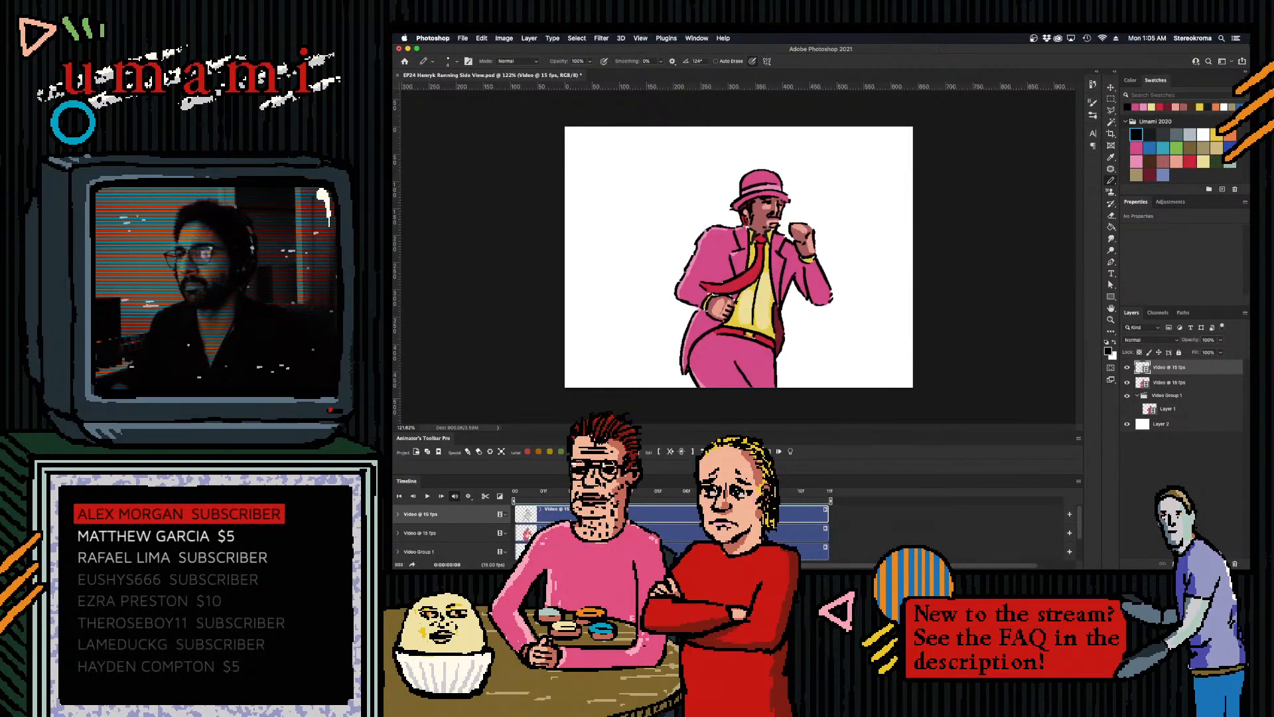
key("Left")
key("Right")
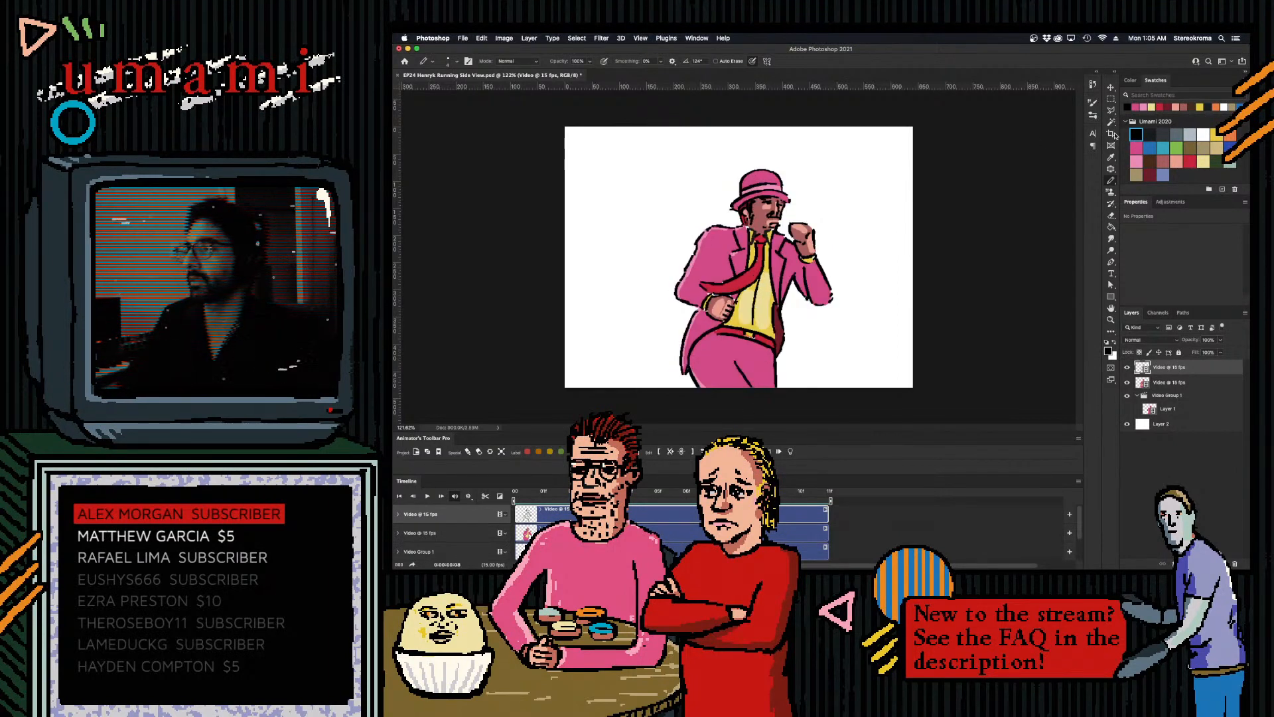
left_click(1137, 161)
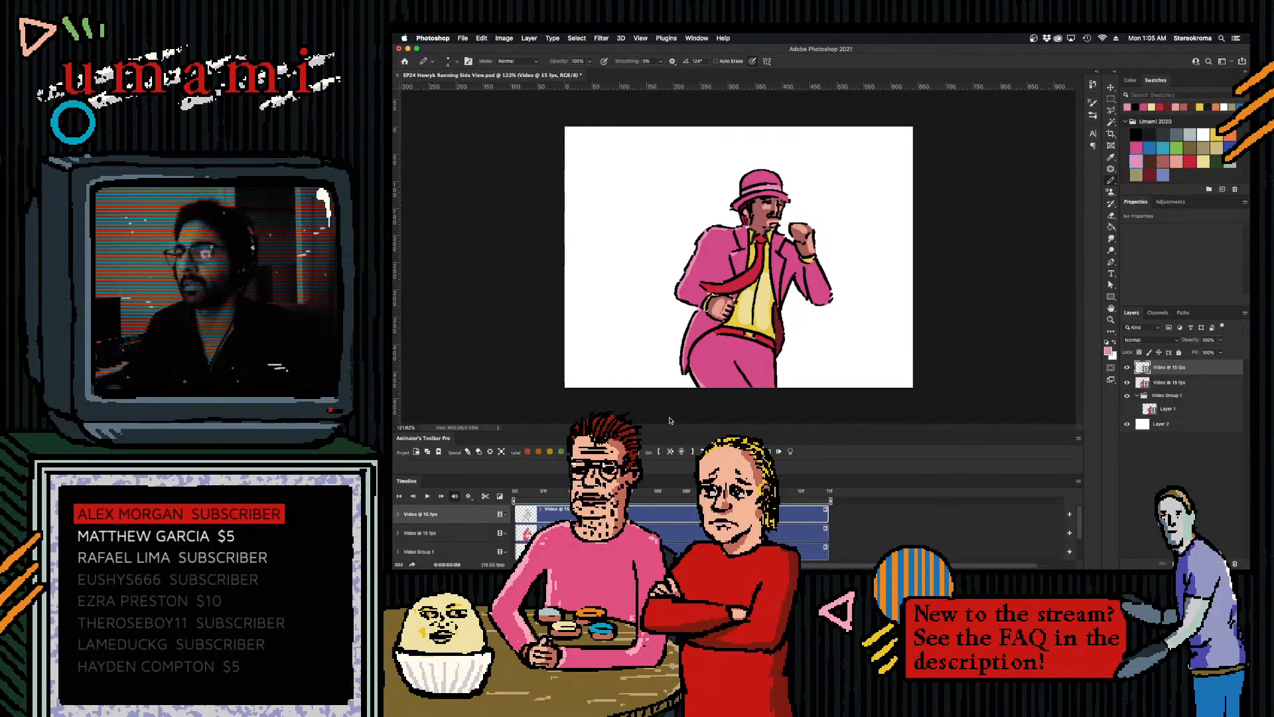
key("Left")
key("Right")
- Scrub and play through the earlier coloured frames, and save the document
left_click_drag(743, 493, 634, 502)
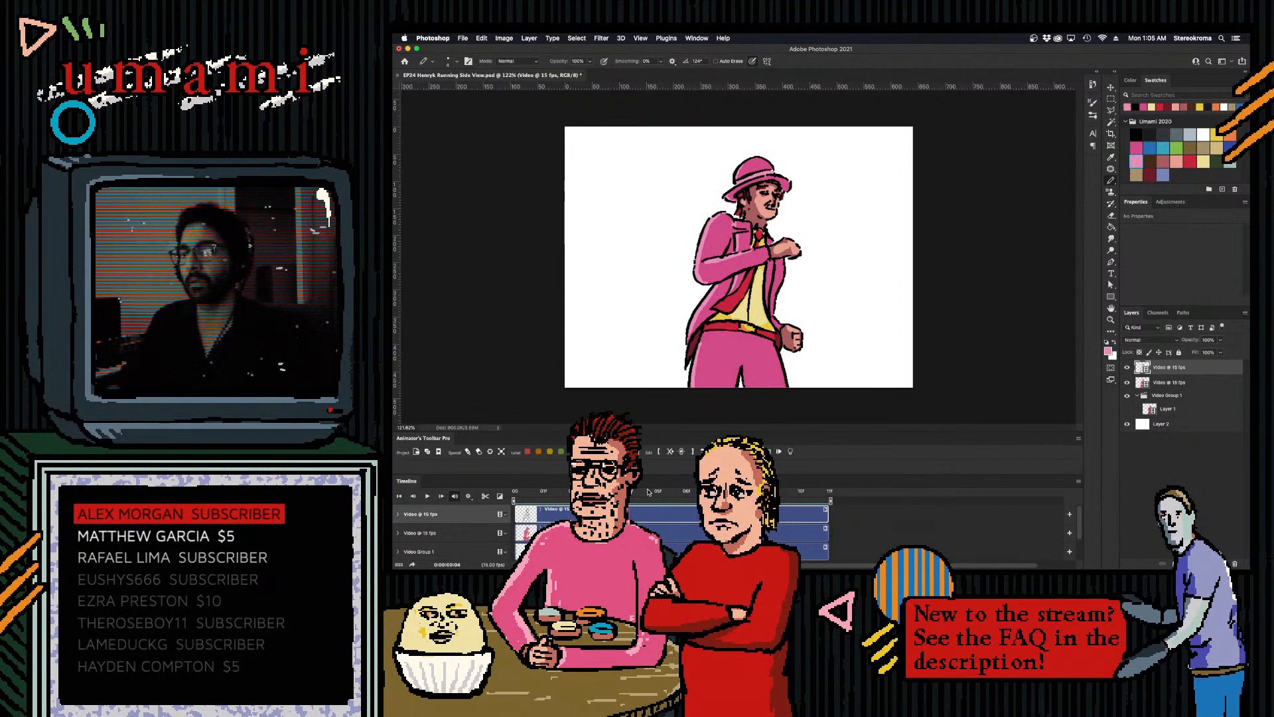
left_click_drag(654, 494, 683, 501)
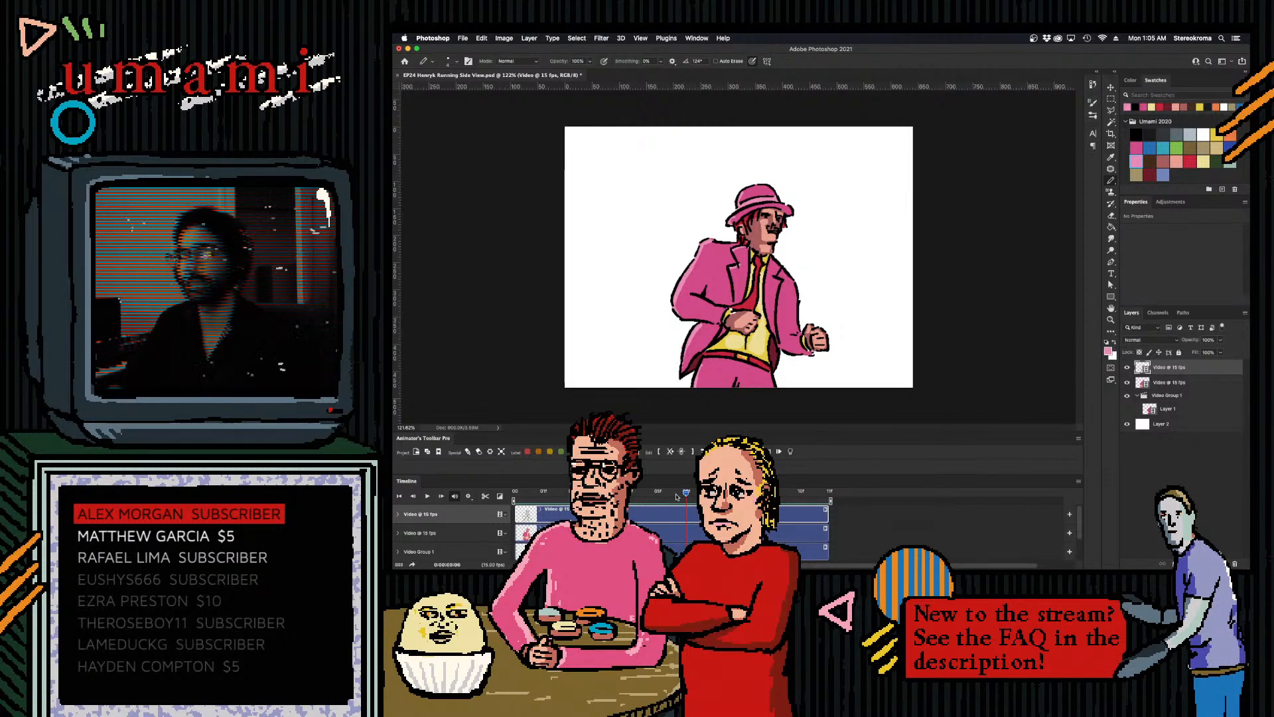
key("space")
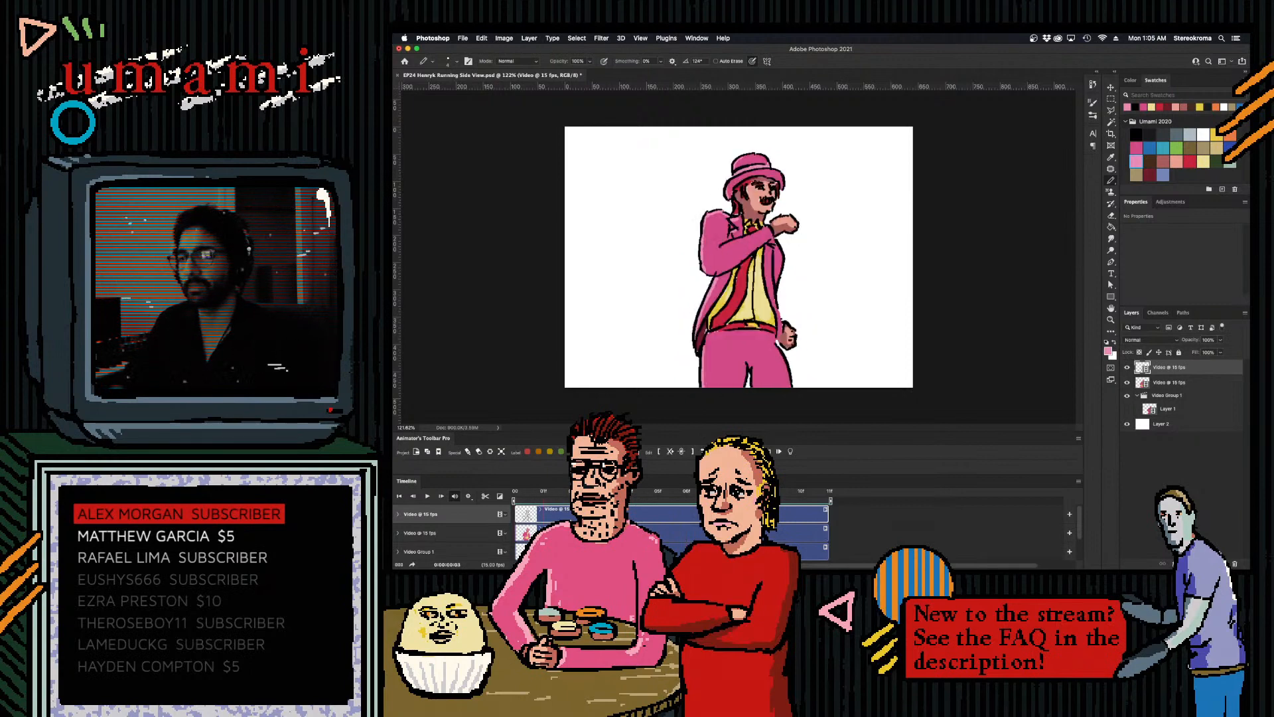
key("space")
key("super+s")
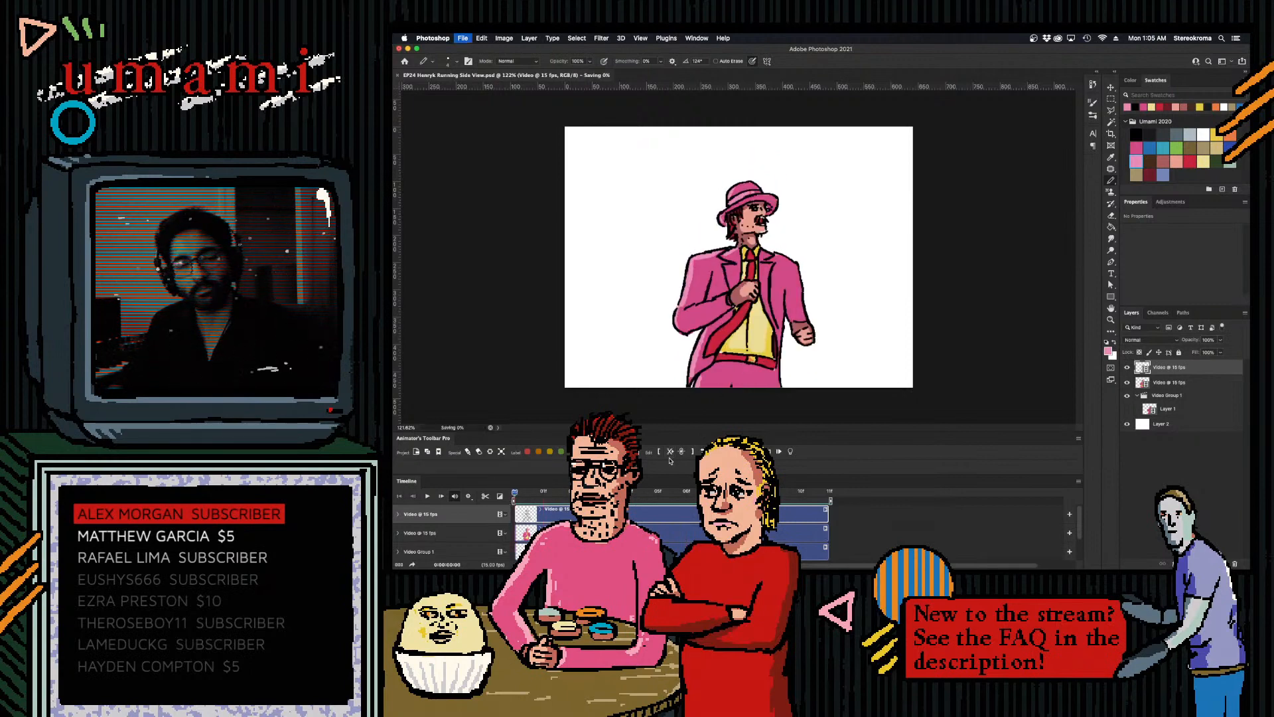
- Play the animation from the second frame and step back and forth through the last coloured frames to check consistency
left_click(539, 492)
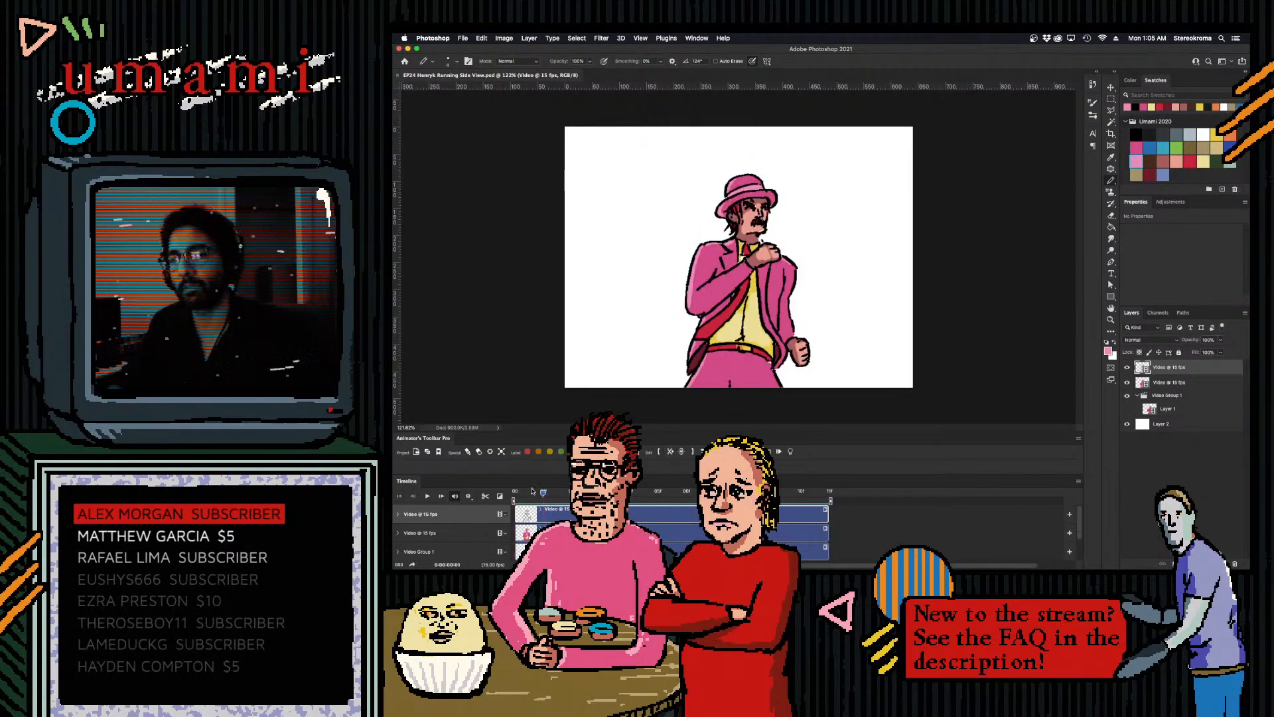
key("space")
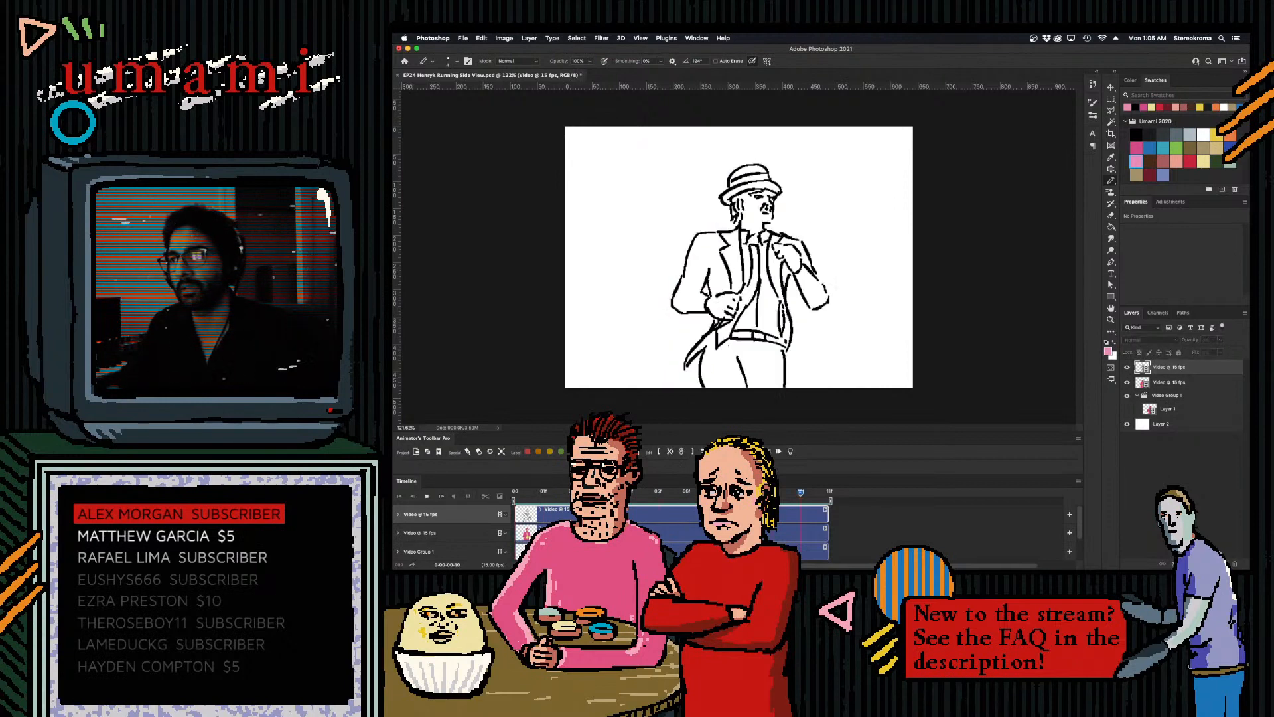
key("space")
key("Right")
key("Left")
key("Left")
key("Right")
key("Right")
key("Right")
key("Left")
key("Left")
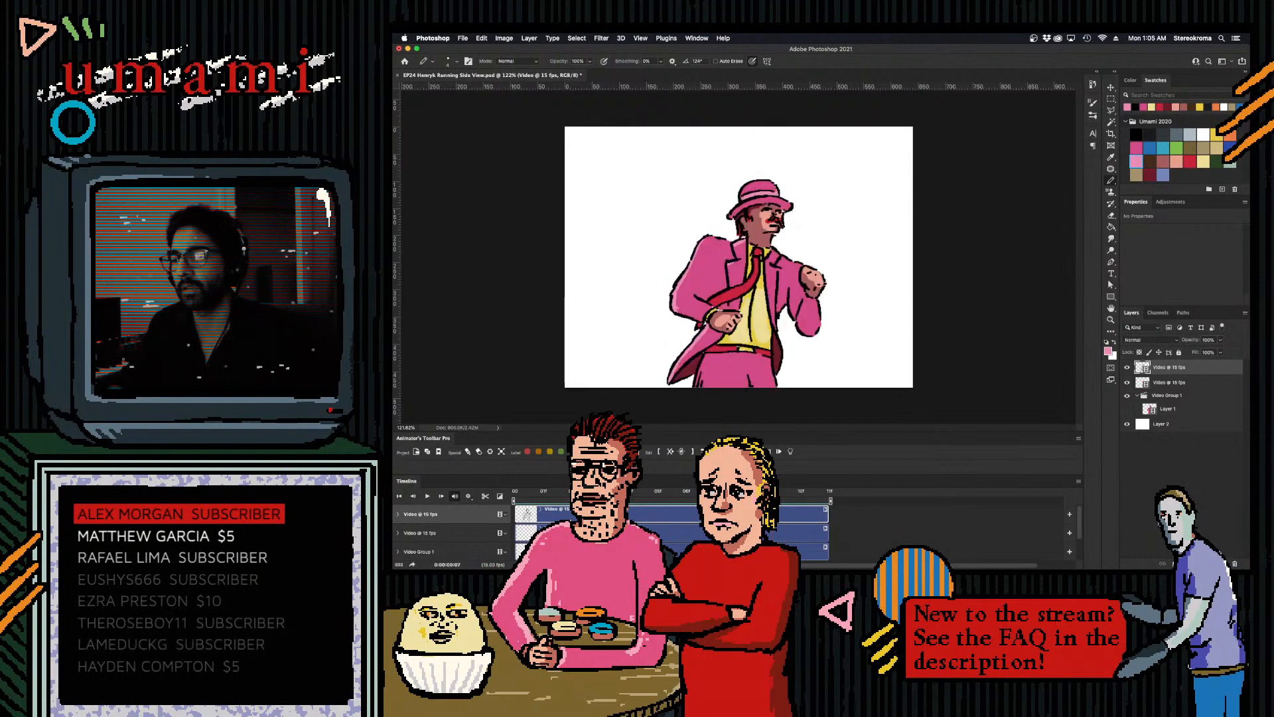
- Advance to the first uncoloured frame and save the document
key("Right")
key("Right")
key("Left")
key("Right")
key("super+s")
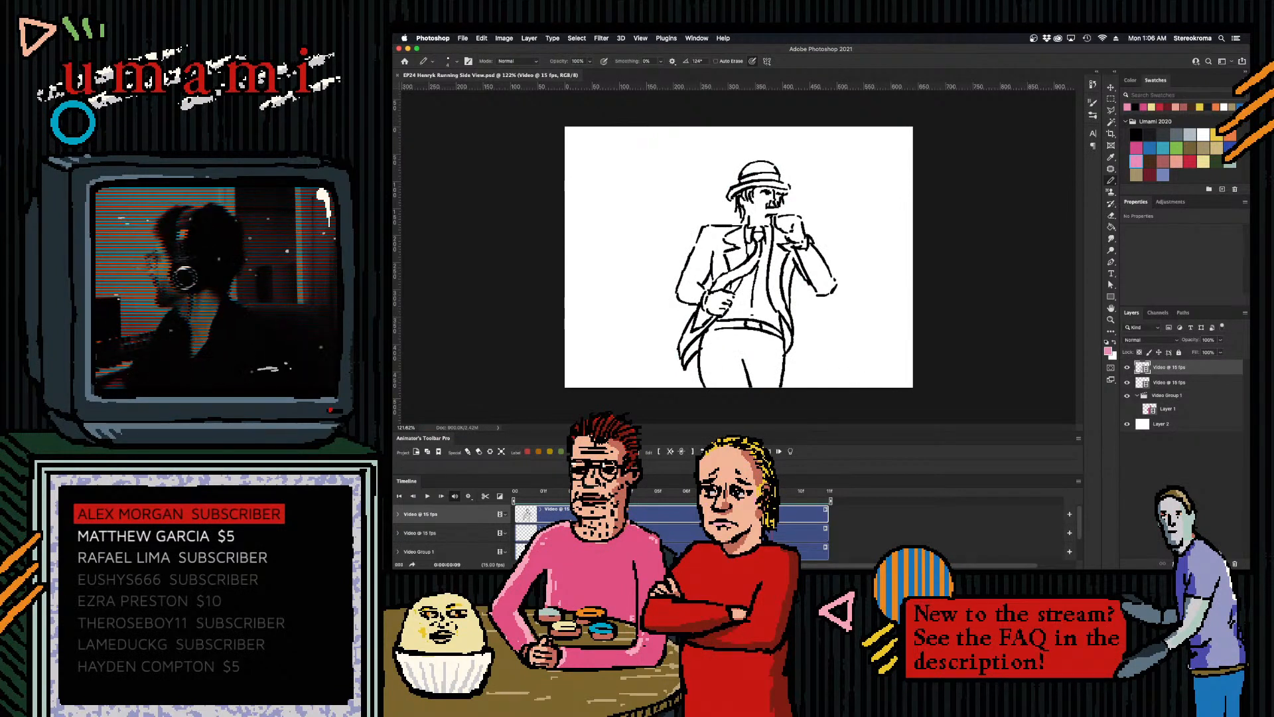
- Make the colour layer active with magenta as the paint colour, and play back the coloured animation
key("super+Tab")
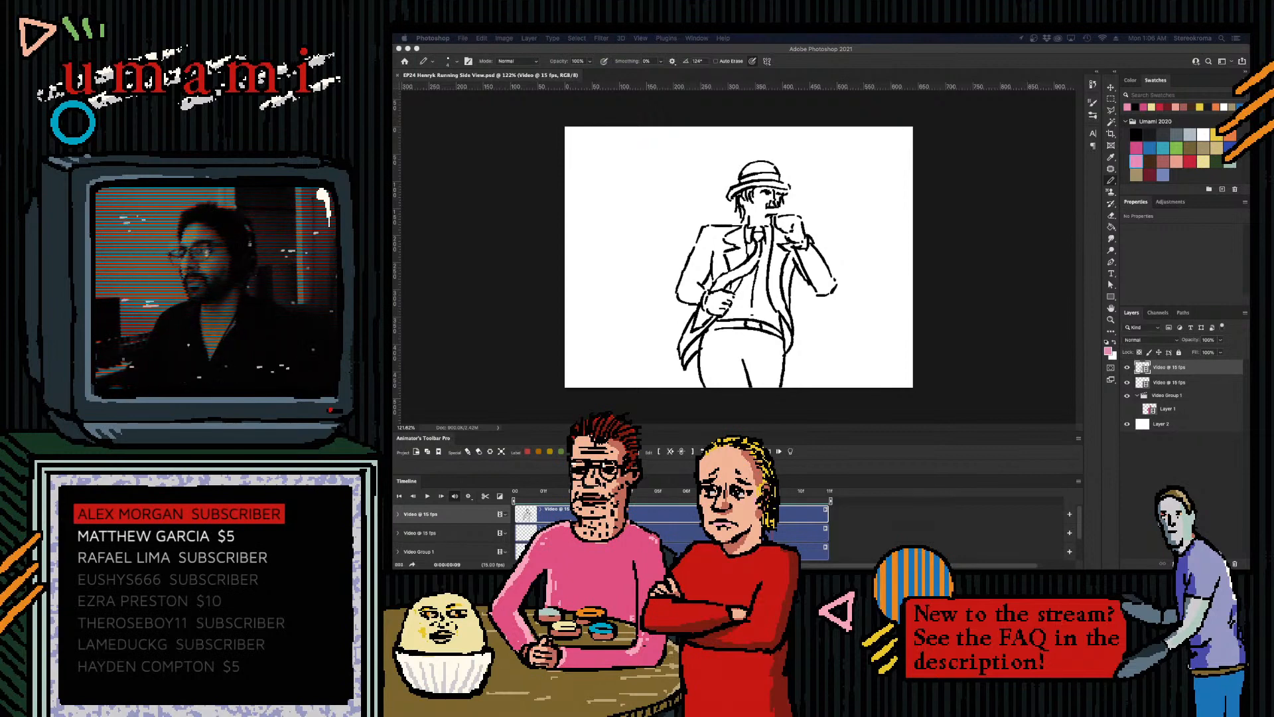
key("space")
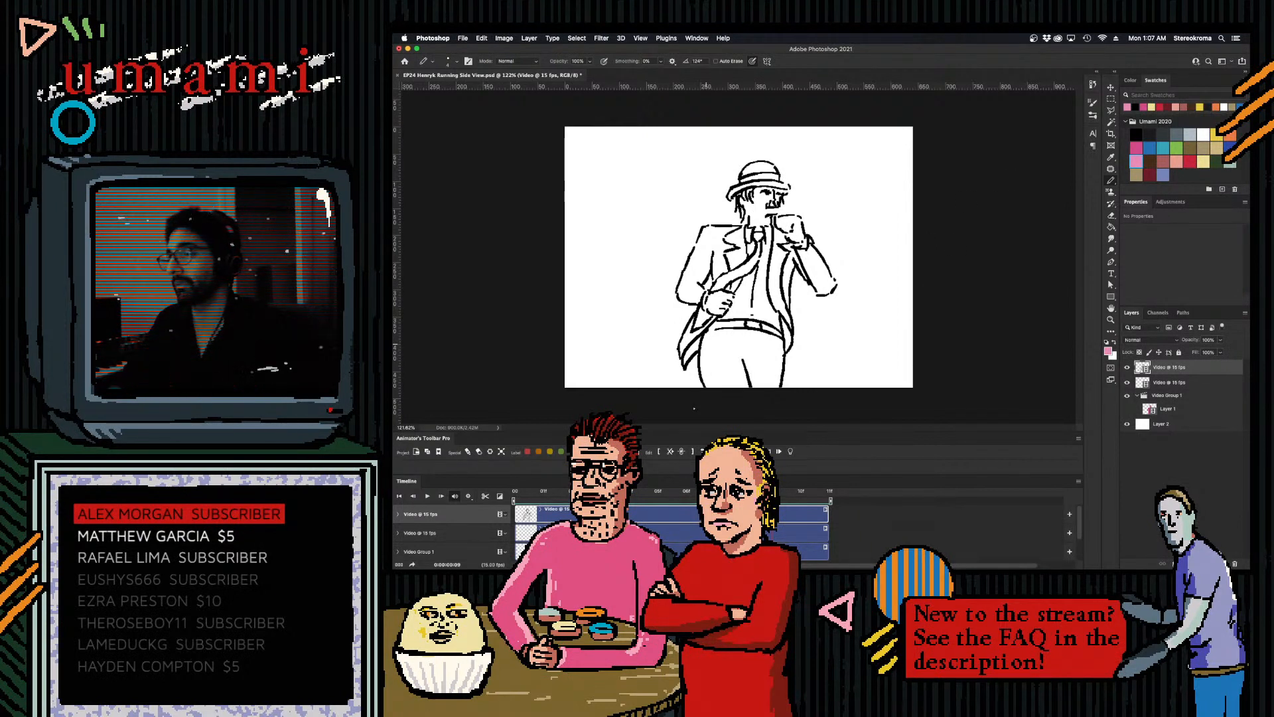
key("alt+[")
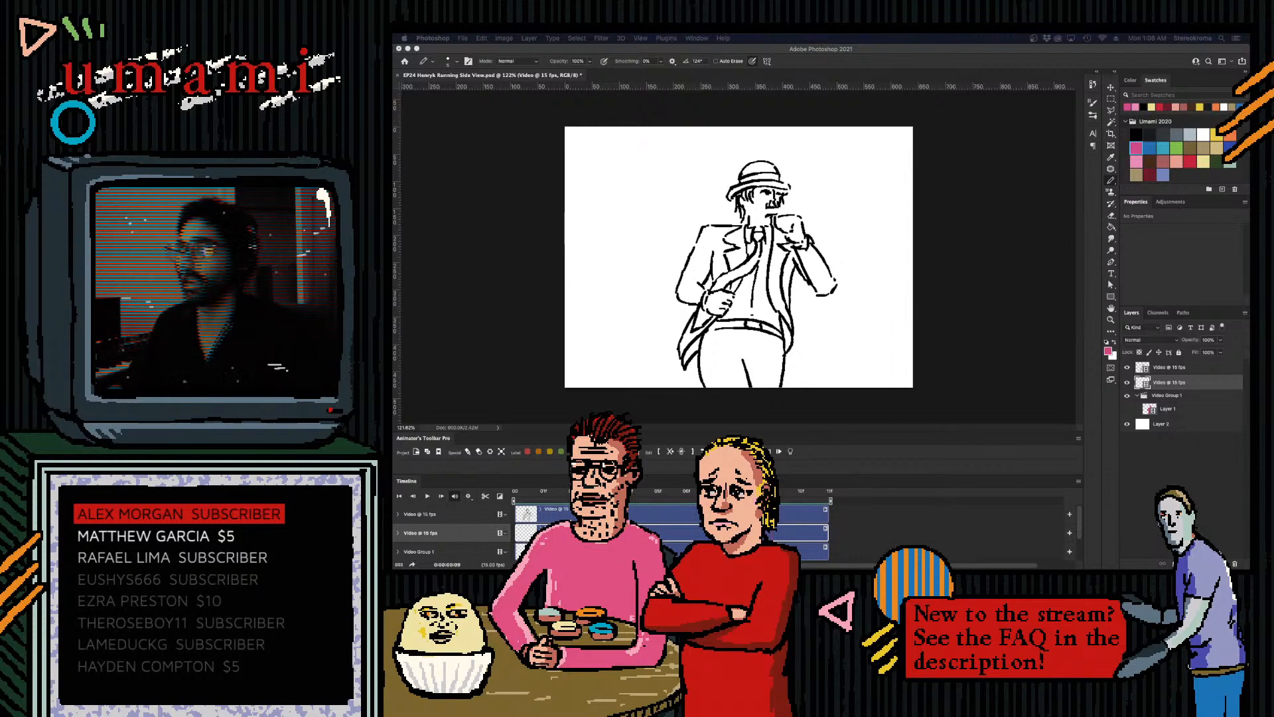
key("space")
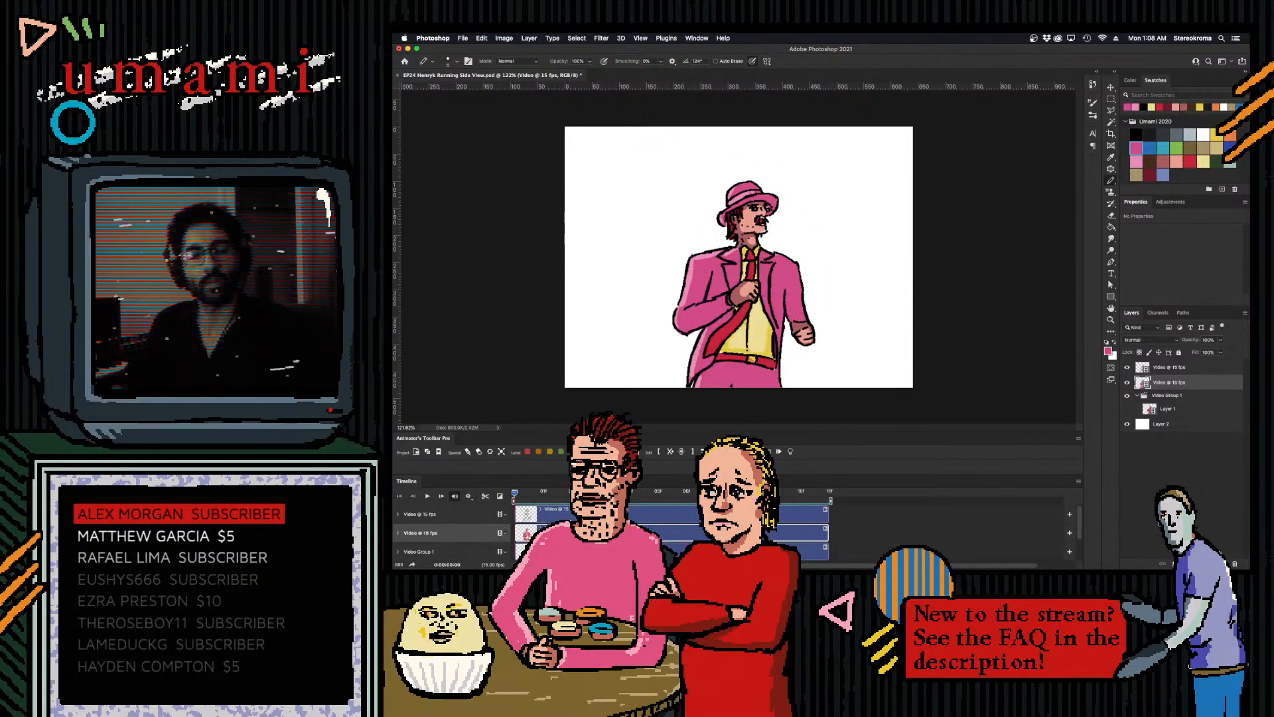
key("space")
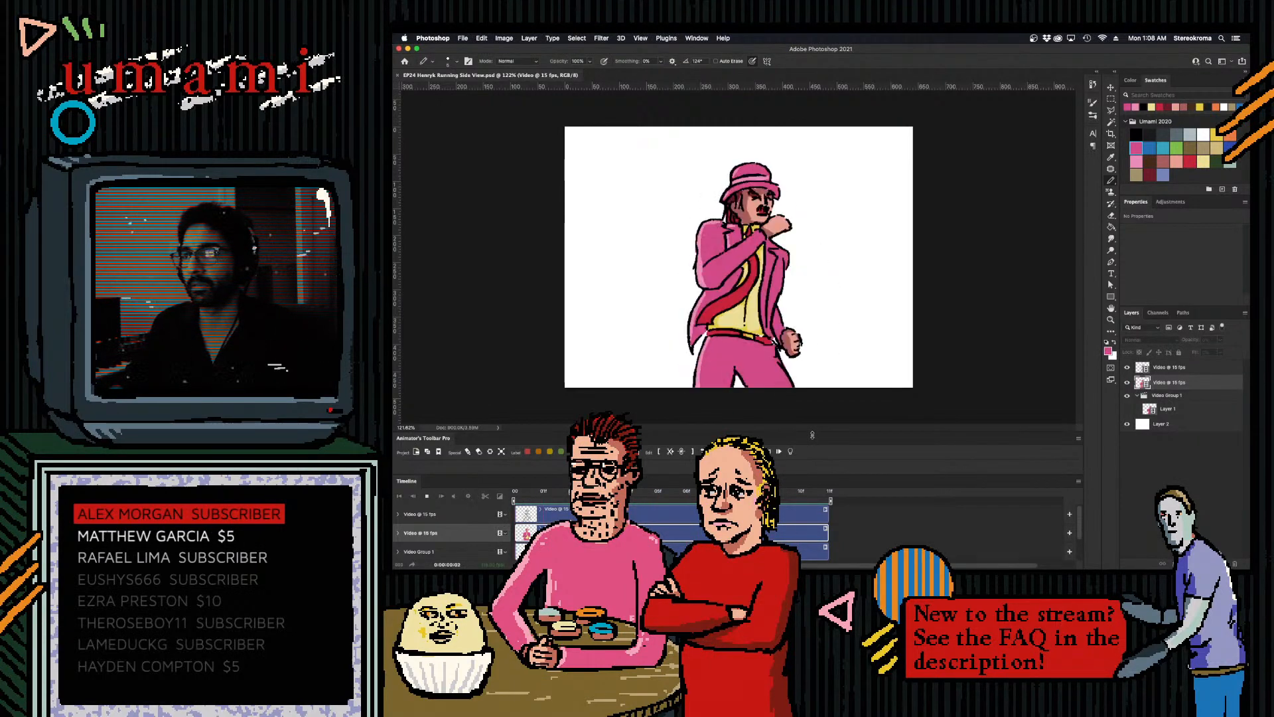
key("space")
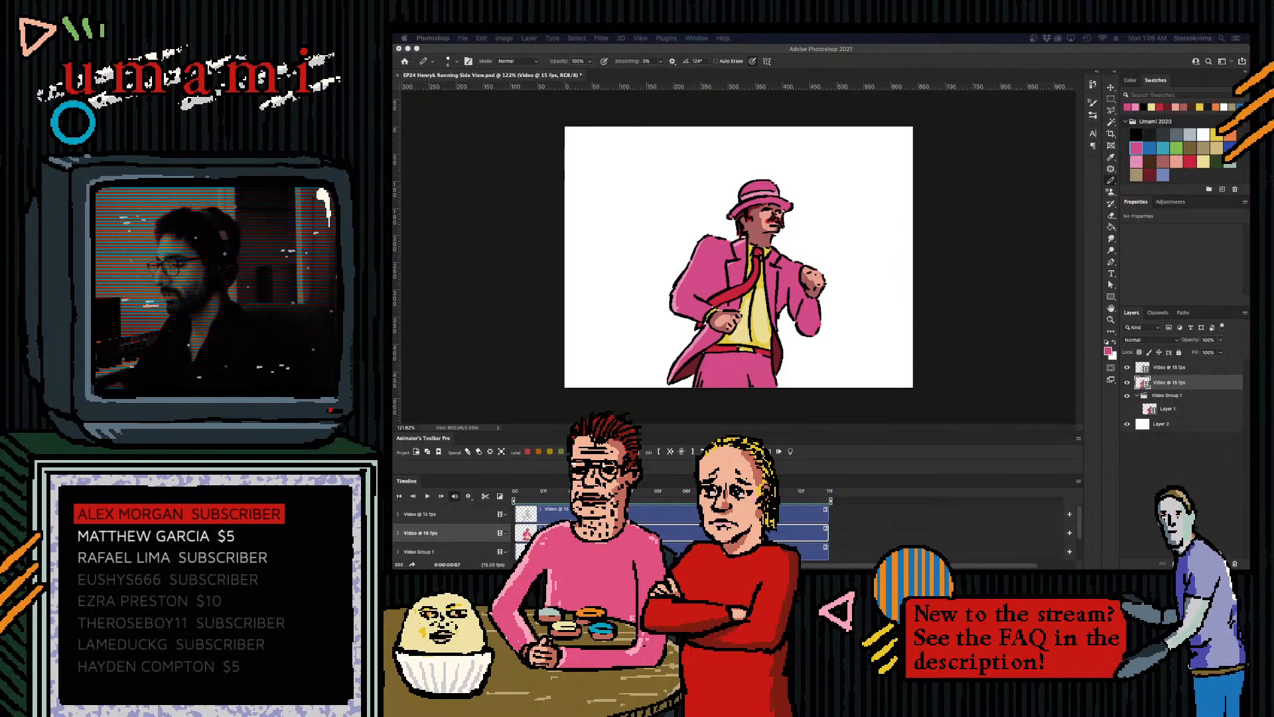
- Switch to OBS, move its window off the canvas, and return to Photoshop
key("super+Tab")
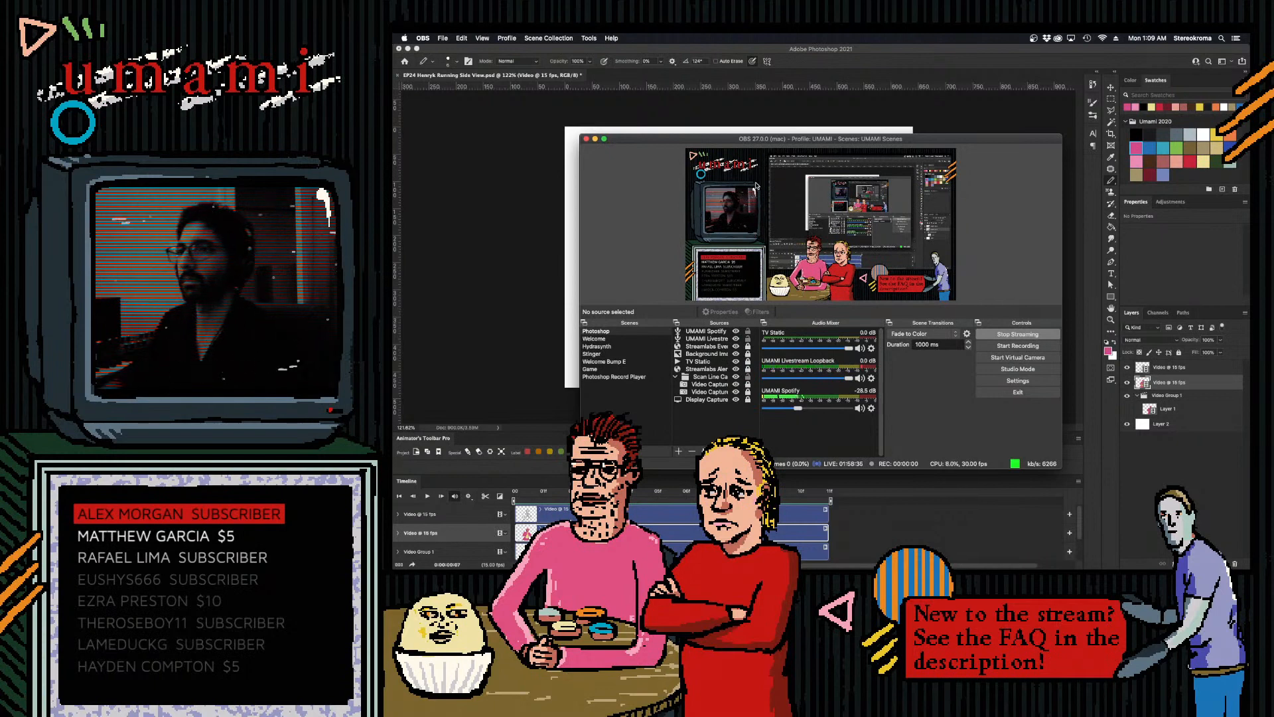
left_click_drag(732, 137, 1249, 219)
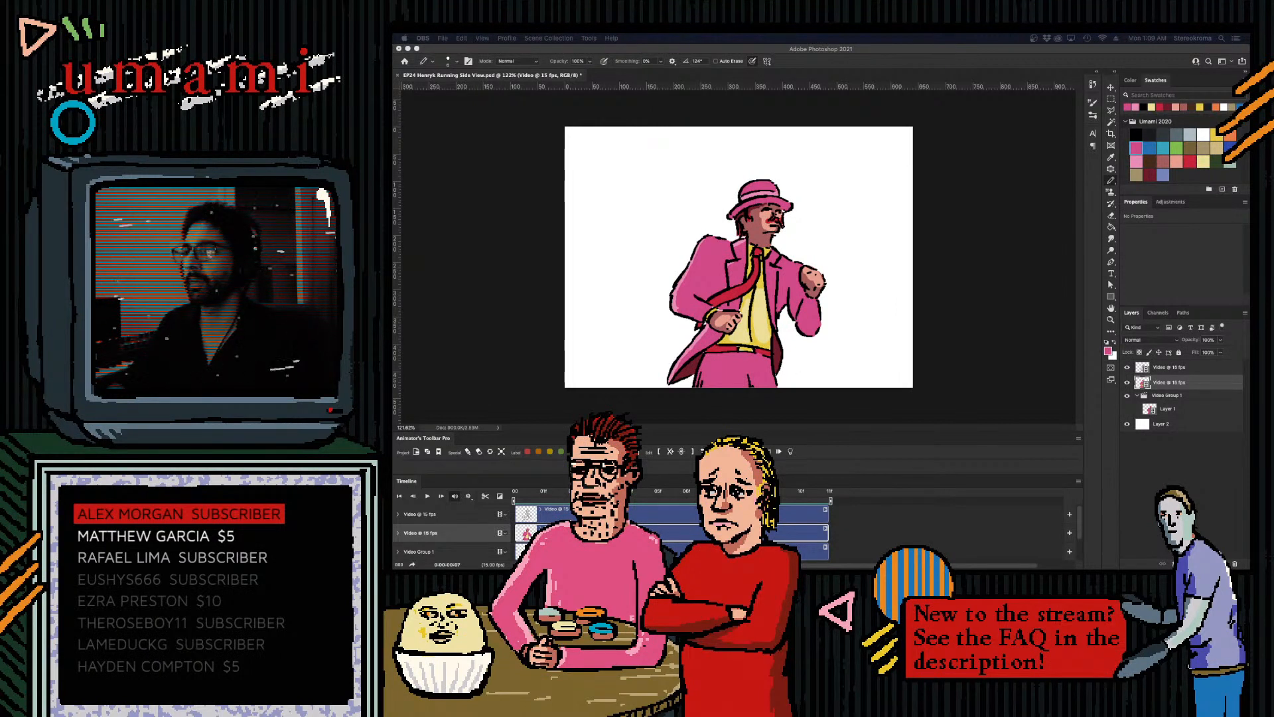
key("super+Tab")
- Step back and forth through the coloured frames to compare the poses and colours between neighbours
key("Left")
key("Right")
key("Right")
key("Left")
key("Left")
key("Right")
key("Right")
key("Left")
key("Left")
key("Left")
key("Right")
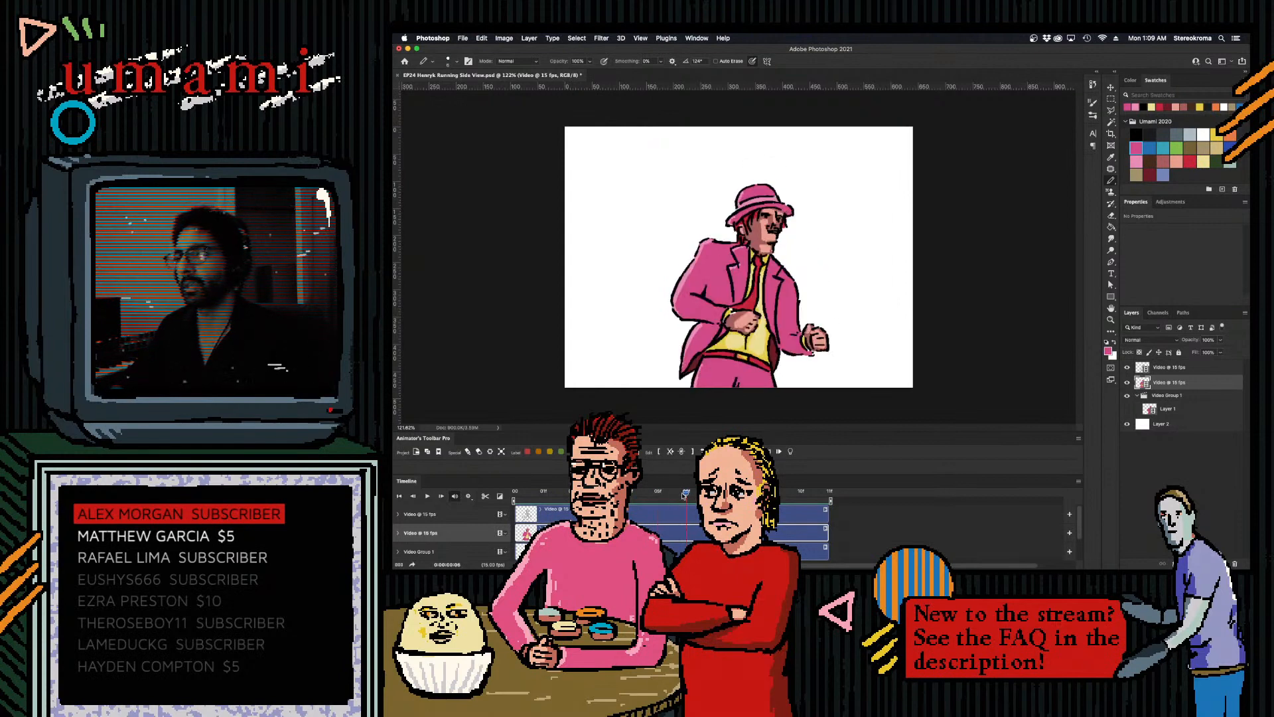
key("Left")
key("Left")
key("Left")
key("Left")
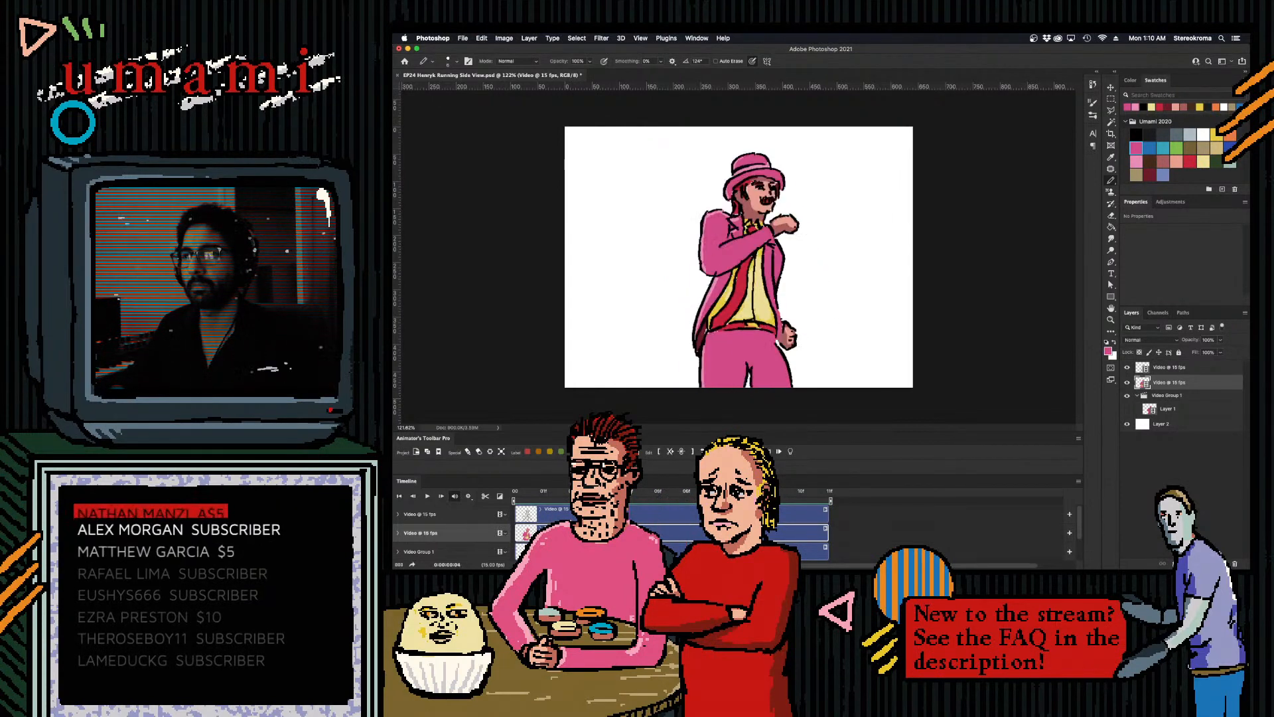
key("Right")
key("Right")
key("Right")
key("Right")
key("Right")
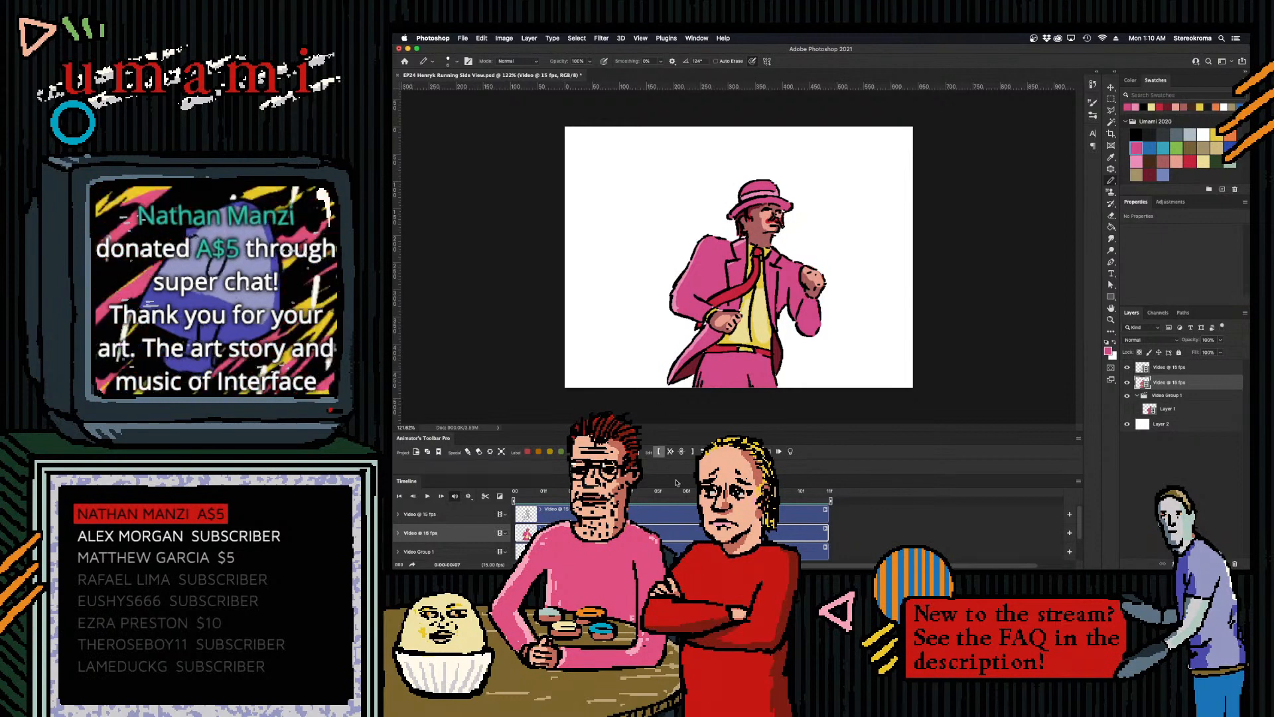
key("Right")
key("Left")
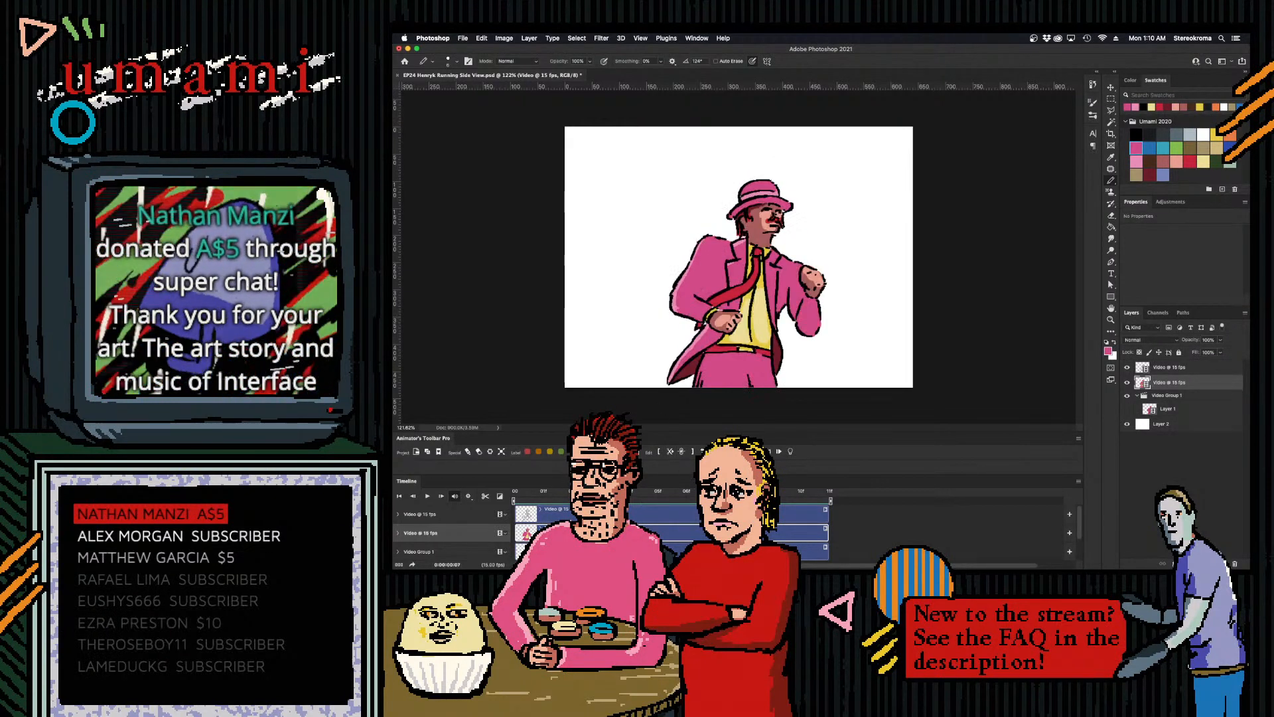
key("Right")
key("Left")
key("Left")
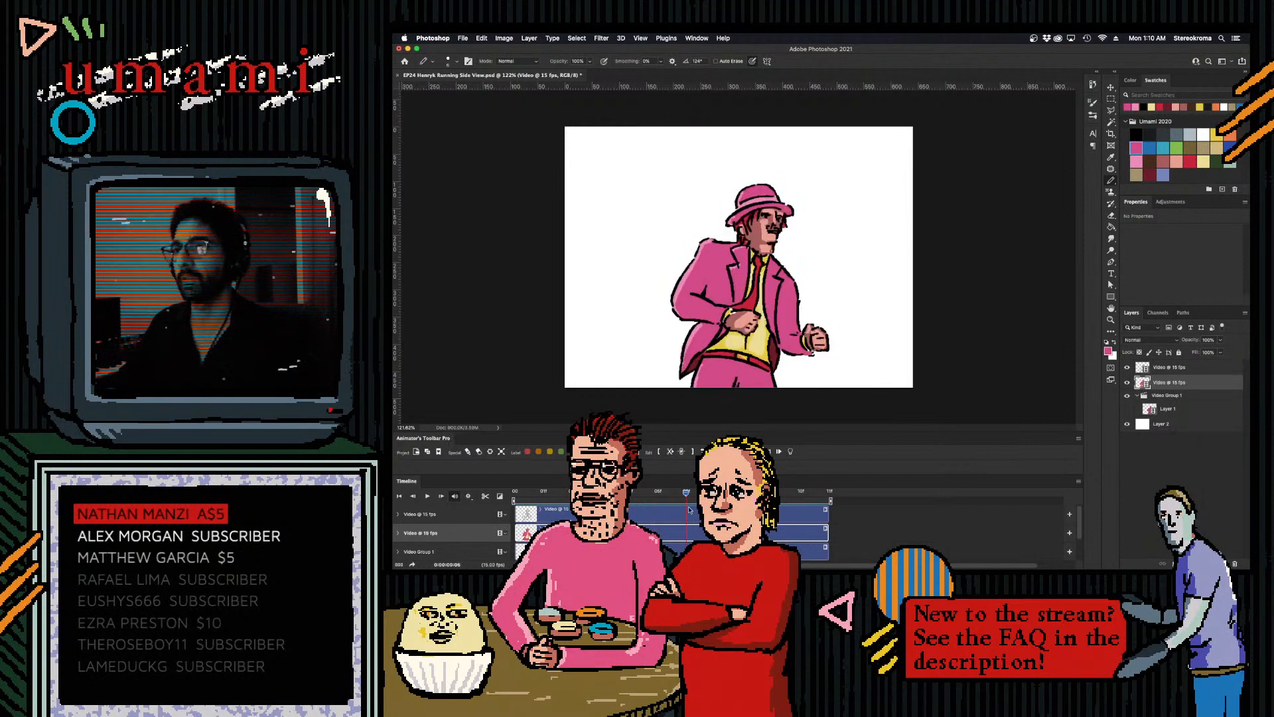
- Pick black for touch-ups and move on to the last coloured frame, comparing it with the frame before
left_click(1136, 134)
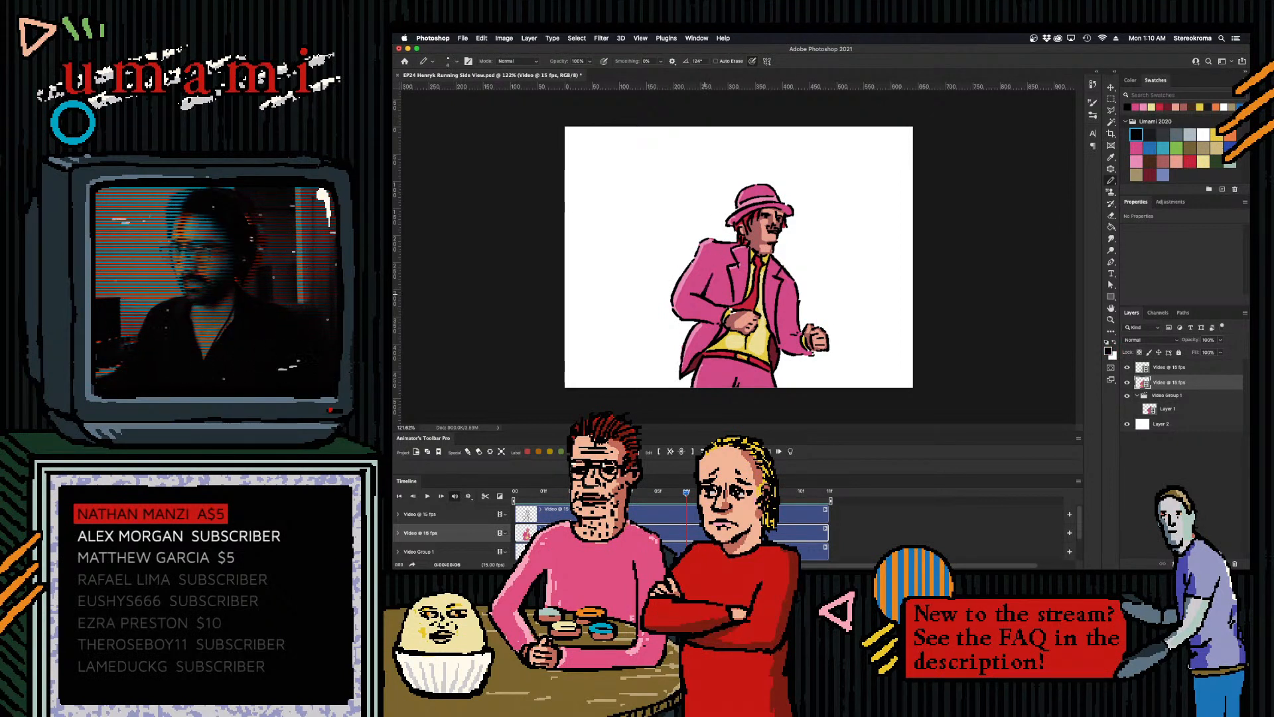
left_click_drag(688, 498, 716, 498)
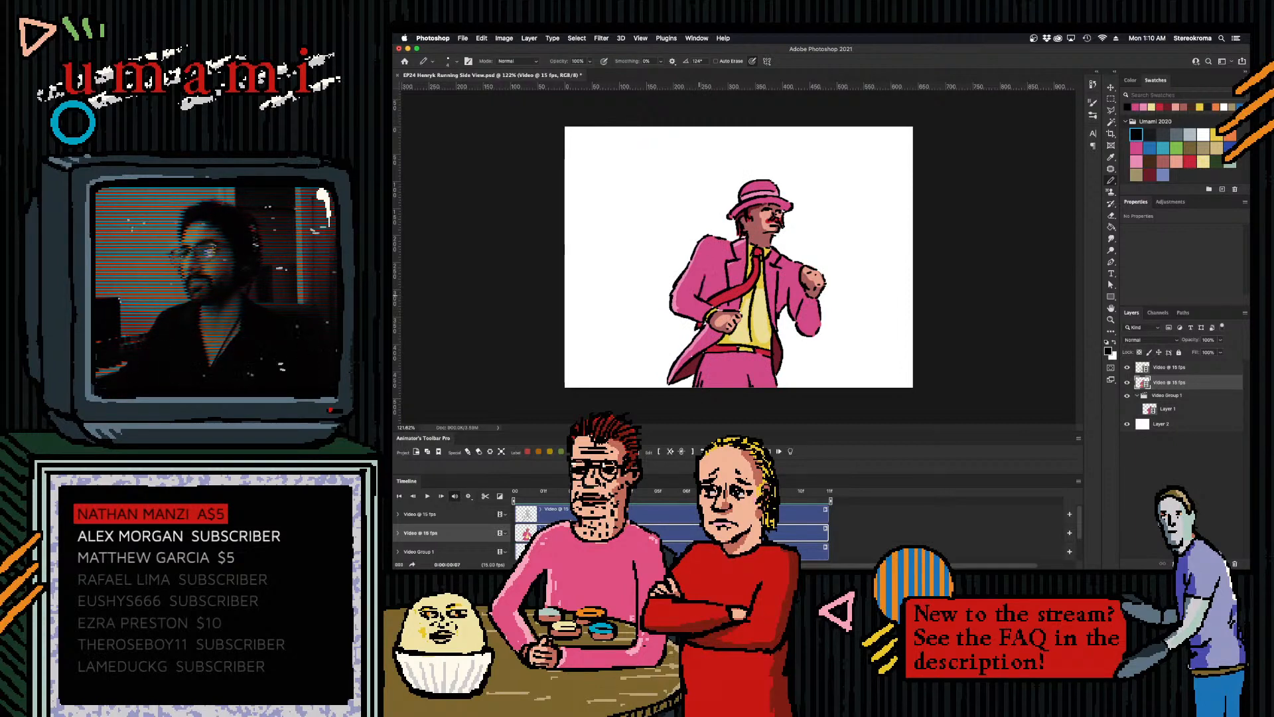
key("Right")
key("Left")
key("Right")
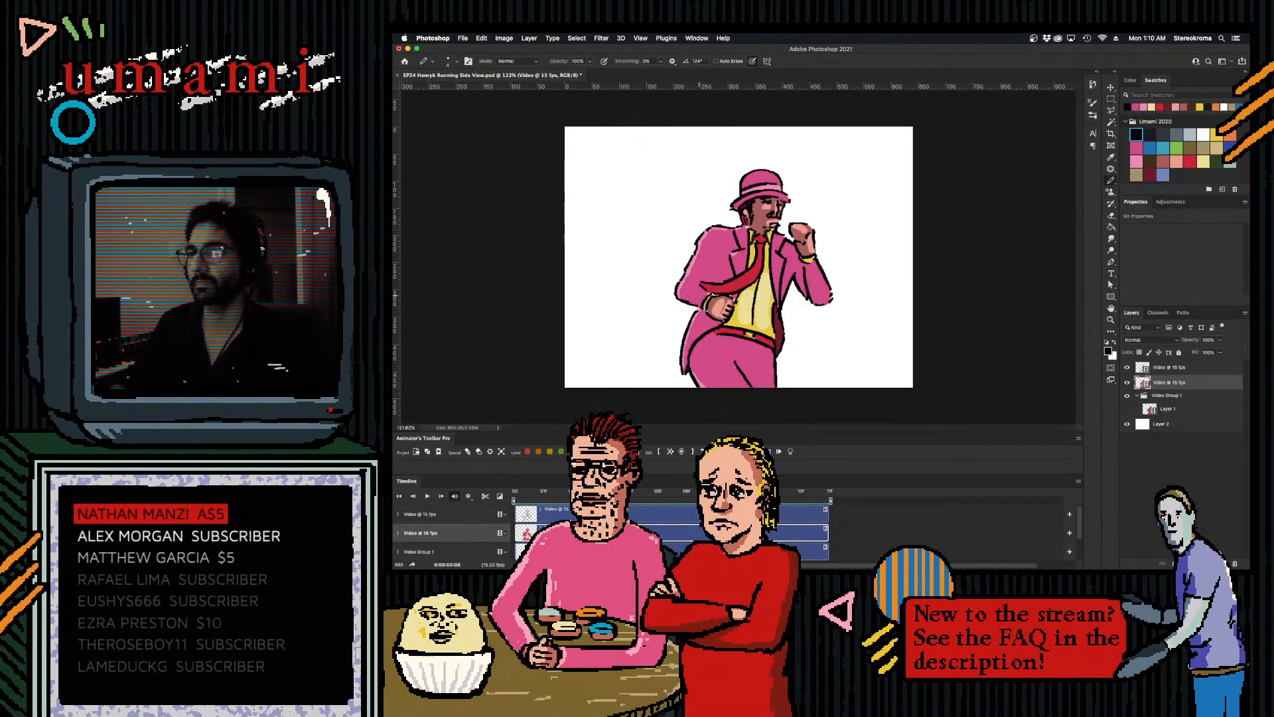
- Try black strokes on the suit's upper sleeve, undo the last three changes, and compare with the previous frame
left_click_drag(711, 245, 704, 282)
key("super+z")
key("super+z")
key("super+z")
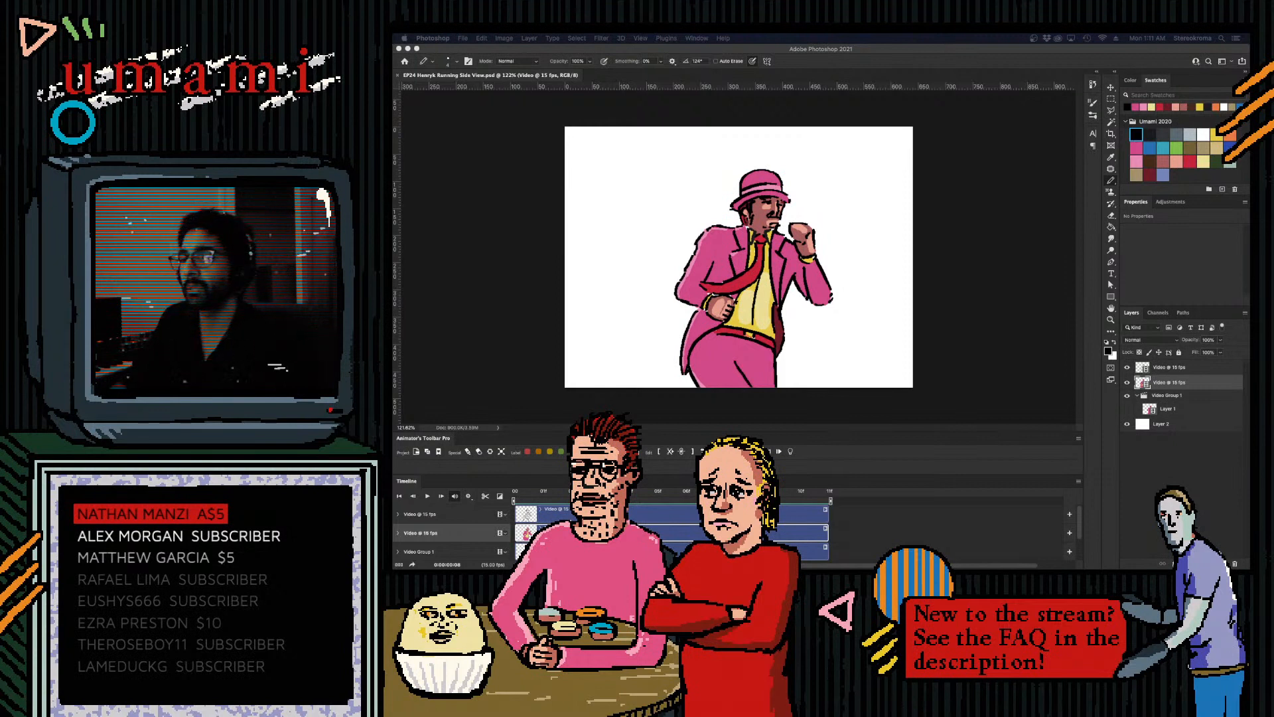
key("Left")
key("Right")
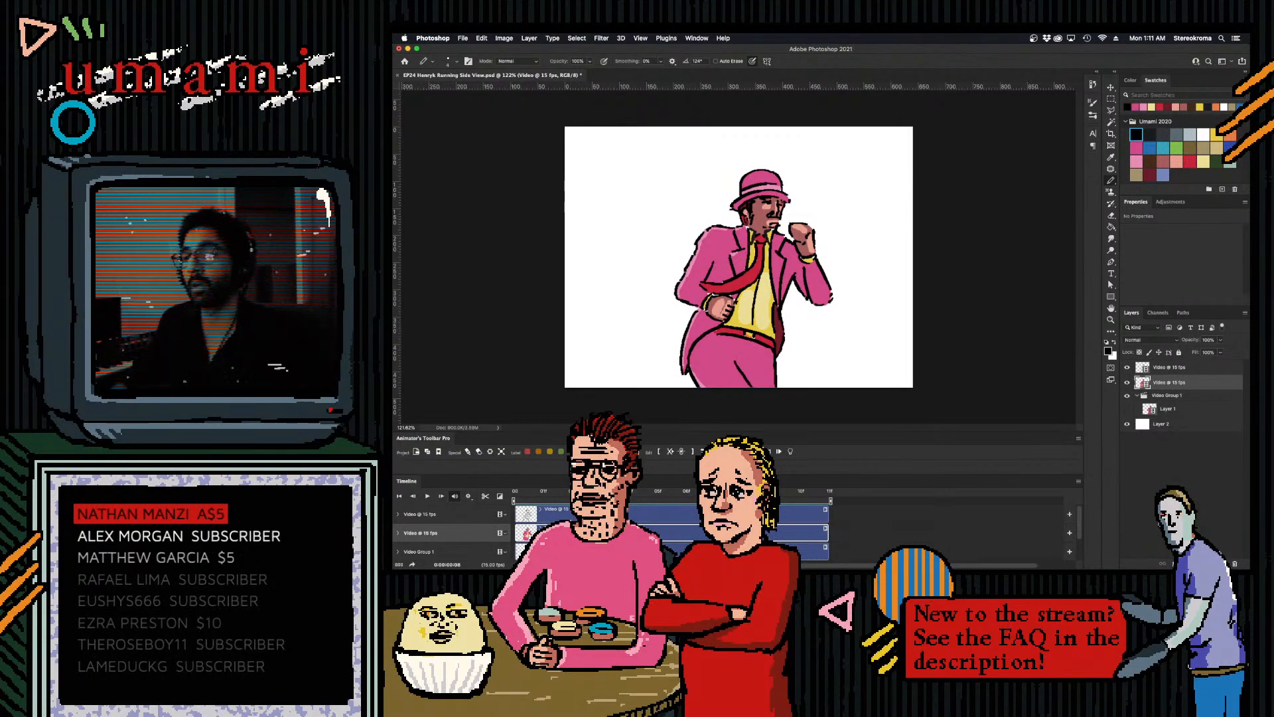
- Move to the next uncoloured frame and paint the man's tie, including its knot, red
key("Right")
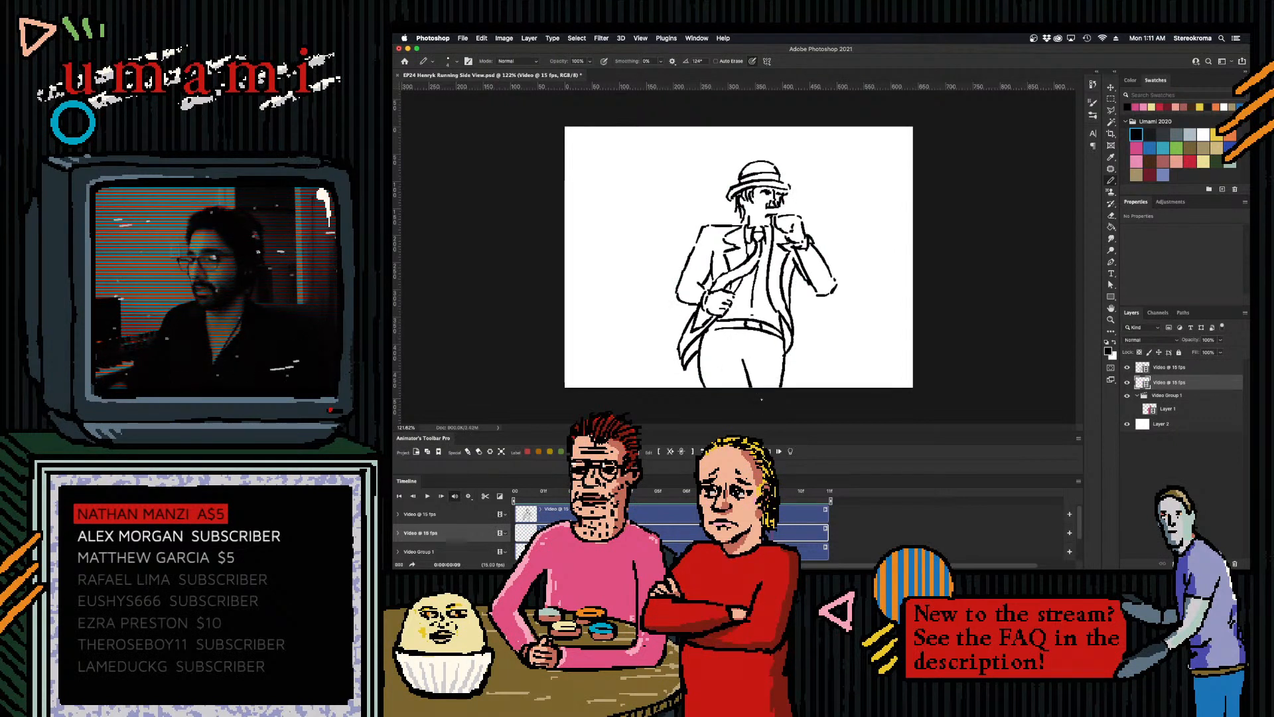
left_click(1191, 160)
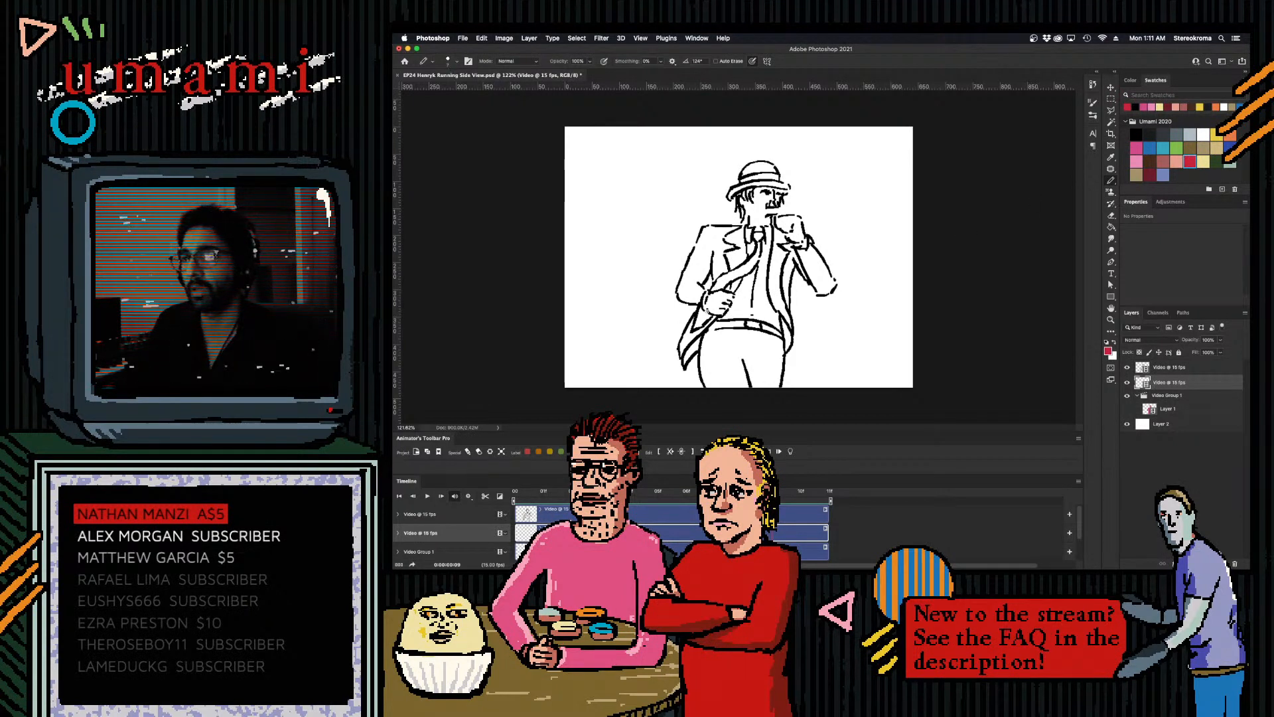
mouse_move(701, 310)
left_mouse_down()
mouse_move(698, 326)
mouse_move(712, 289)
mouse_move(755, 261)
left_mouse_up()
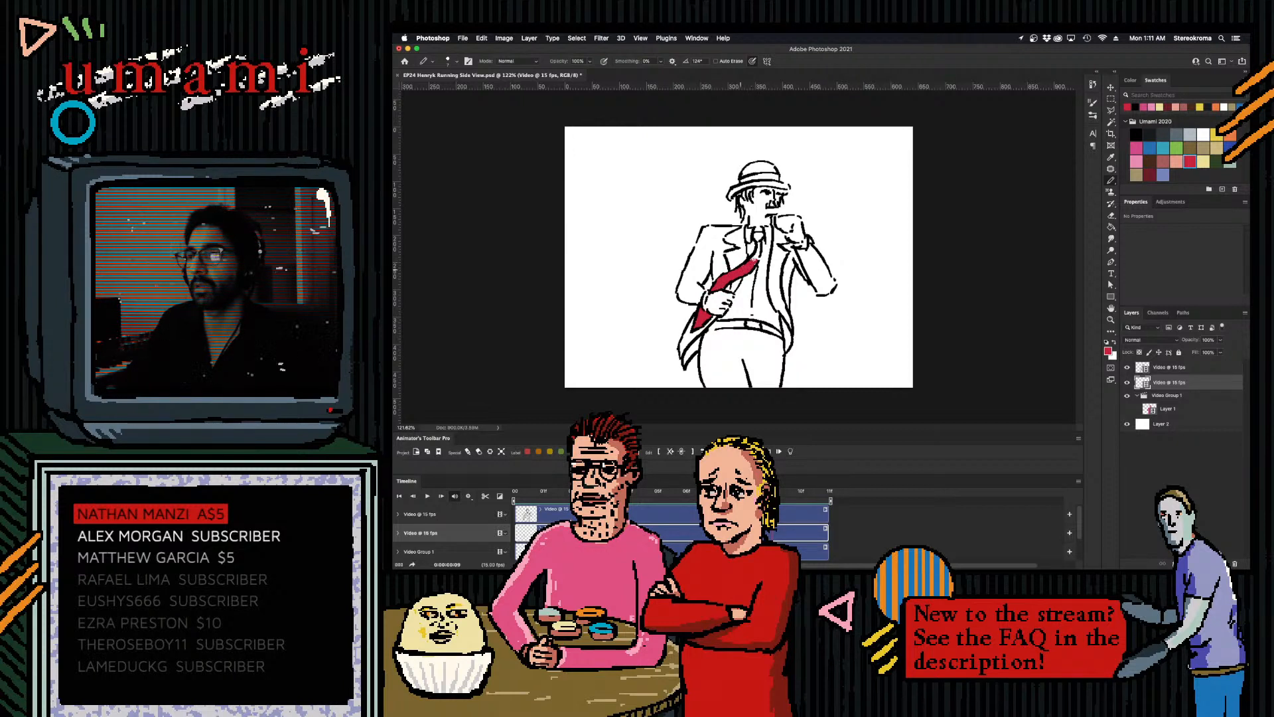
left_click_drag(757, 260, 760, 235)
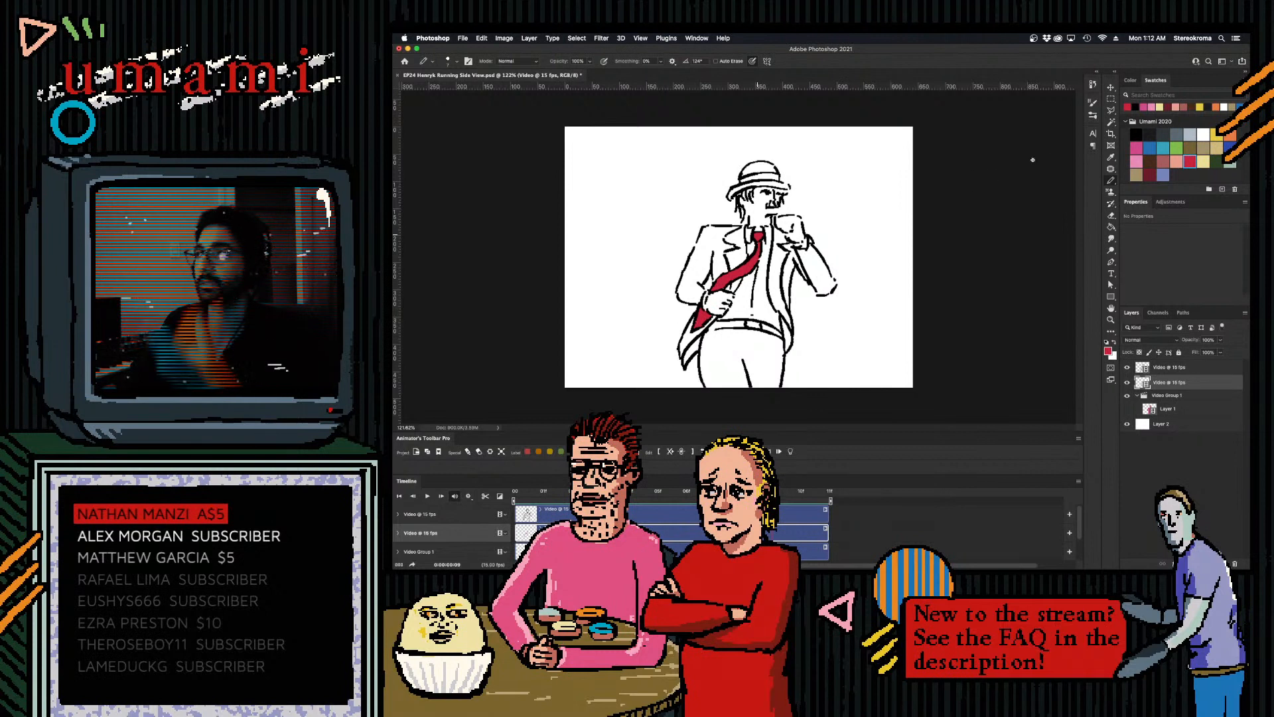
- Fill the man's shirt with yellow around the tie and down to the belt, adjusting the brush size to fit
left_click(1203, 161)
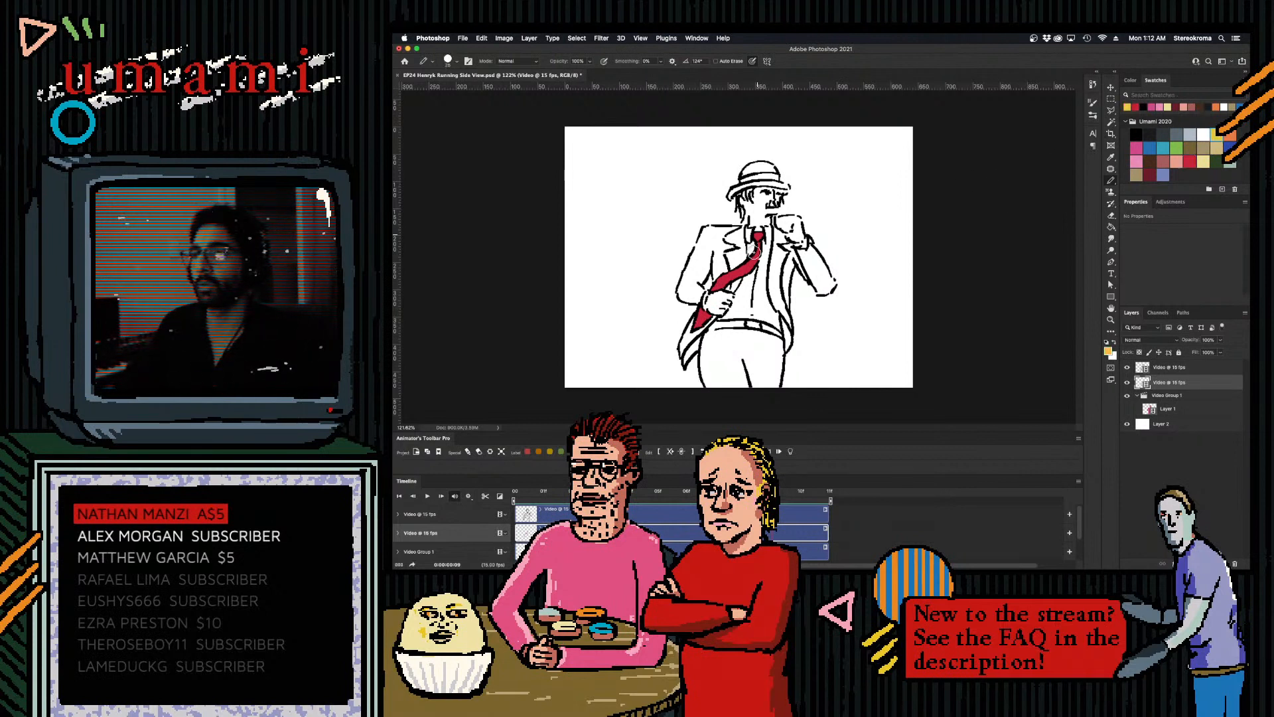
mouse_move(770, 234)
left_mouse_down()
mouse_move(762, 290)
mouse_move(749, 284)
mouse_move(759, 268)
mouse_move(742, 296)
left_mouse_up()
key("bracketright")
key("bracketright")
key("bracketleft")
key("bracketleft")
key("bracketright")
key("bracketleft")
key("bracketleft")
key("bracketleft")
key("bracketleft")
key("bracketleft")
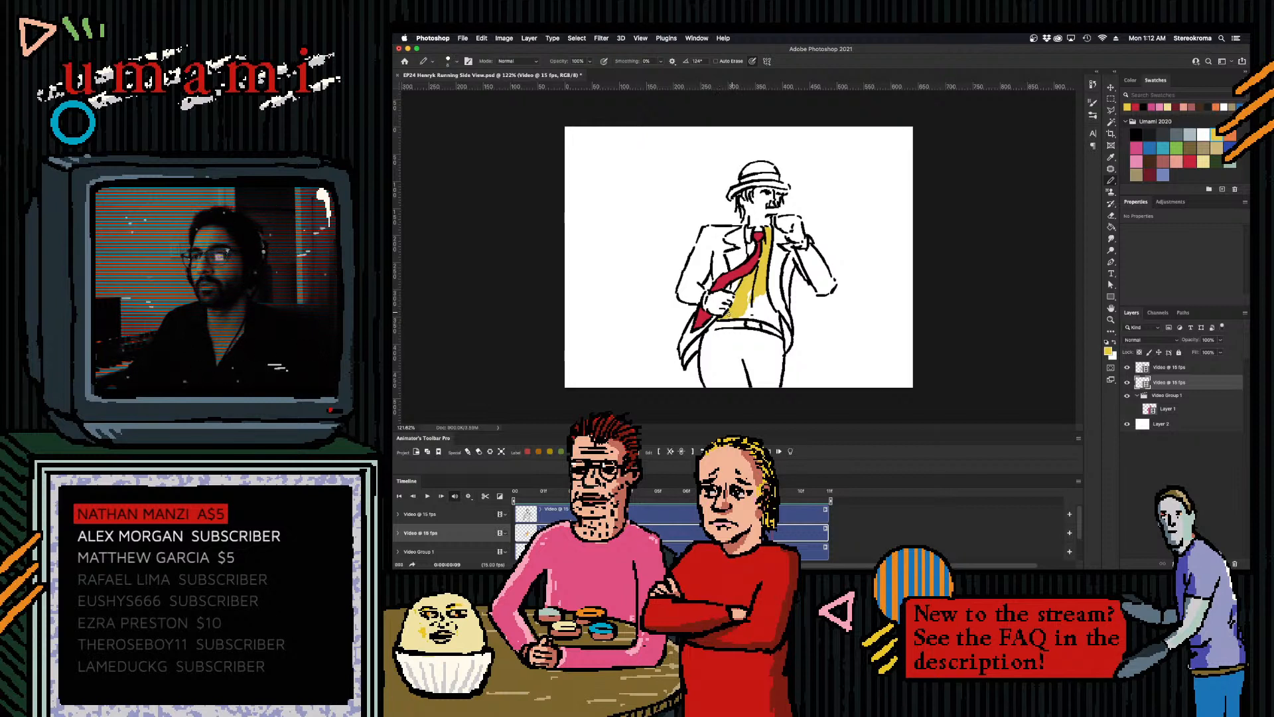
left_click_drag(730, 315, 745, 315)
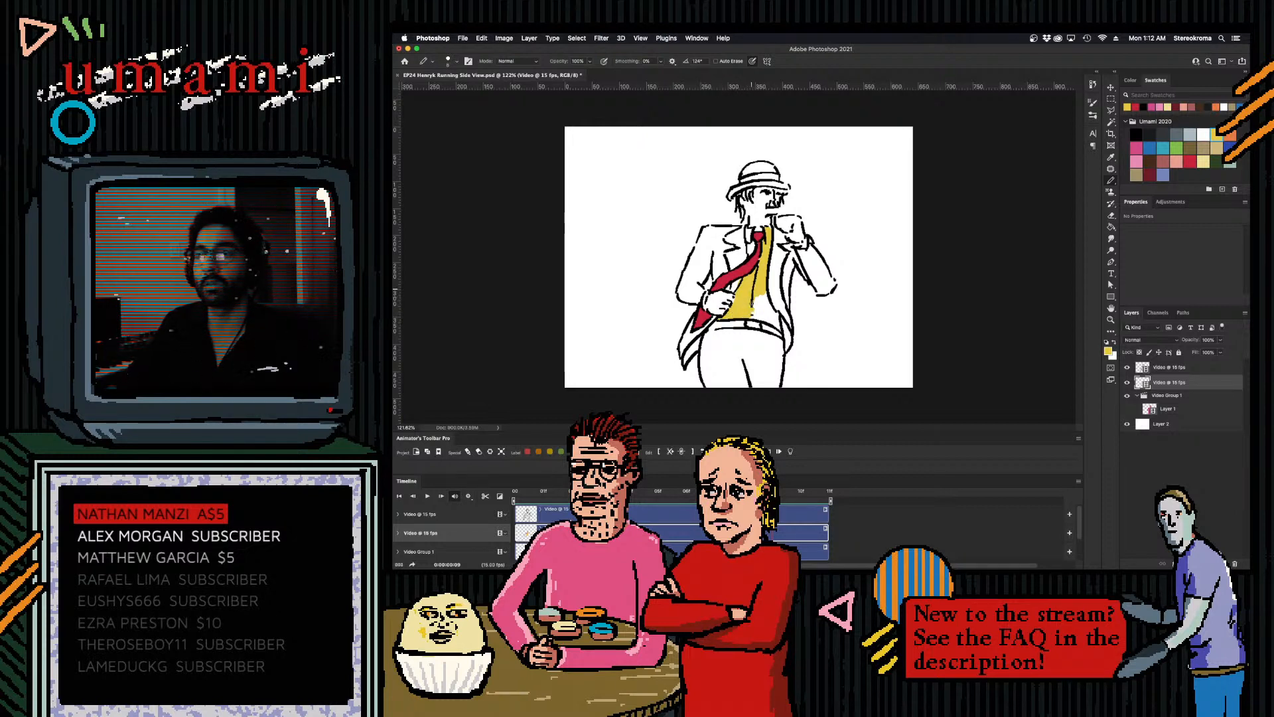
key("bracketright")
key("bracketright")
key("bracketright")
left_click_drag(761, 310, 773, 324)
key("bracketleft")
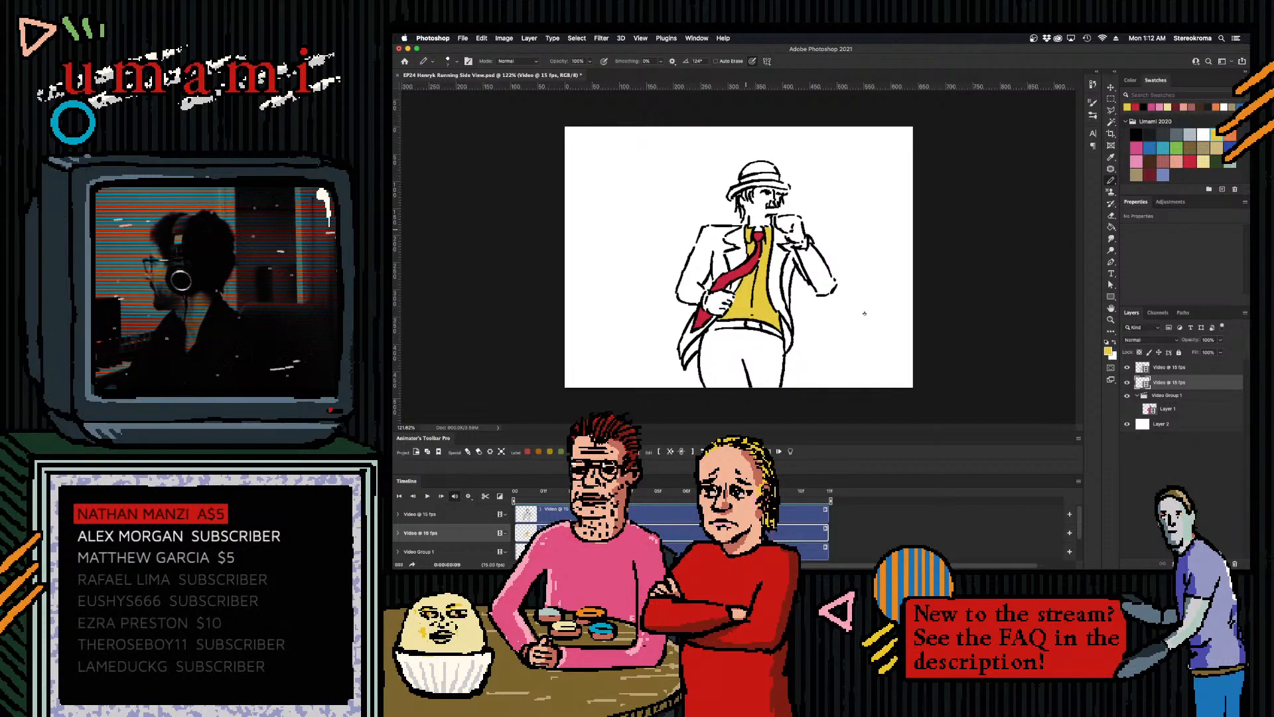
- Add pale yellow highlights to the shirt beside and below the tie
left_click(1207, 161)
left_click_drag(769, 232, 773, 316)
mouse_move(764, 264)
left_mouse_down()
mouse_move(766, 316)
mouse_move(747, 287)
mouse_move(743, 320)
left_mouse_up()
key("]")
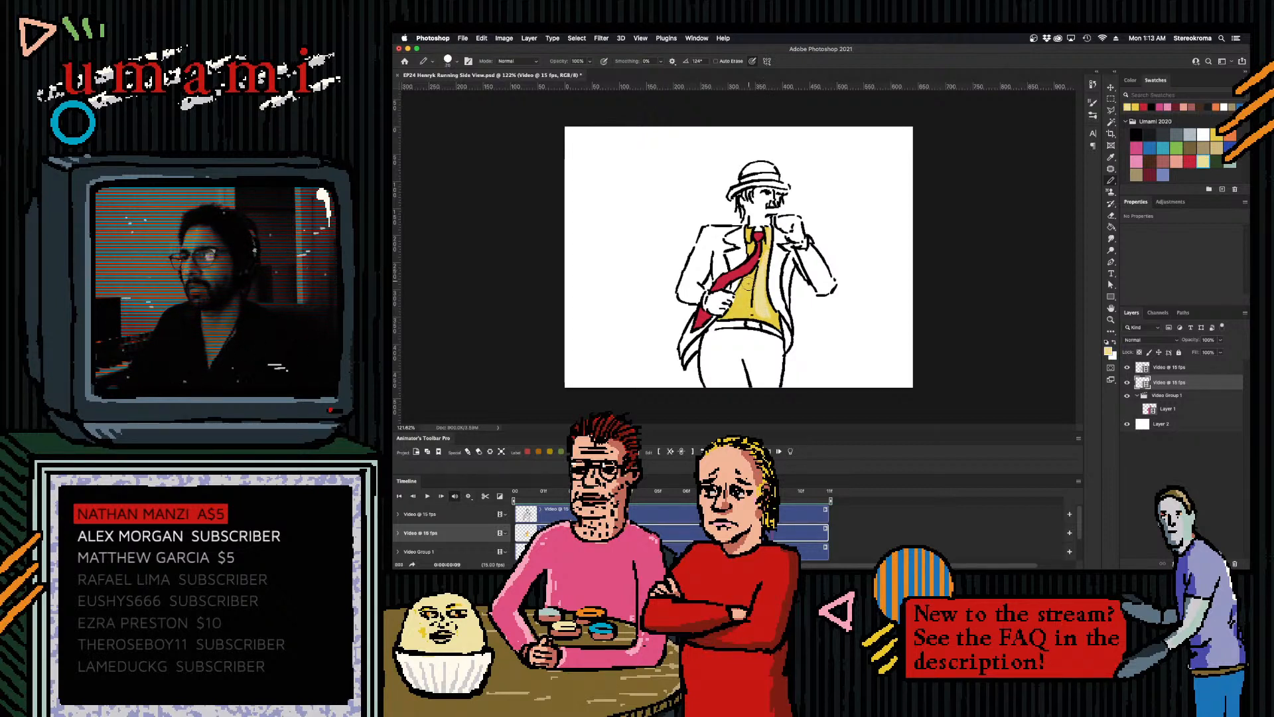
key("[")
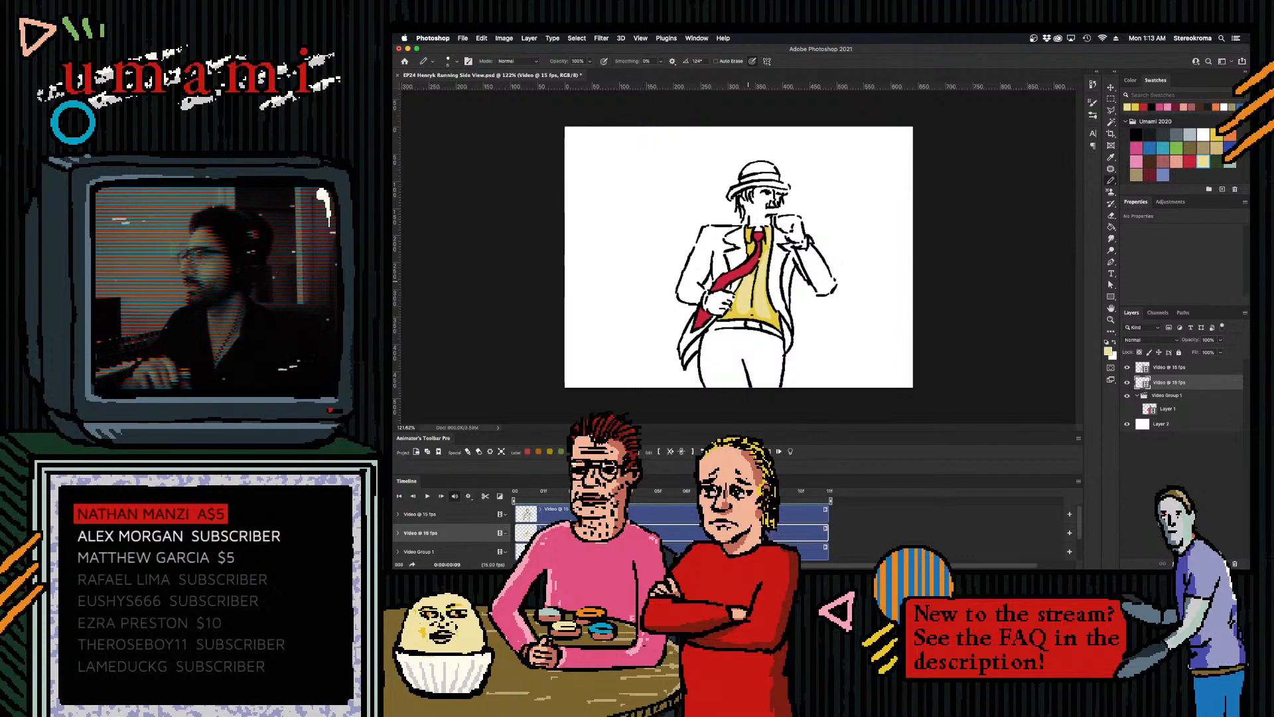
- Paint the man's face and neck in the brown skin tone, filling the leftover gap on the cheek
left_click(1165, 160)
key("bracketright")
key("bracketright")
key("bracketright")
key("bracketright")
key("bracketright")
key("bracketright")
mouse_move(760, 197)
left_mouse_down()
mouse_move(781, 192)
mouse_move(767, 226)
mouse_move(751, 221)
left_mouse_up()
key("bracketleft")
key("bracketleft")
key("bracketleft")
key("bracketleft")
key("bracketleft")
key("bracketleft")
key("bracketright")
key("bracketright")
key("bracketright")
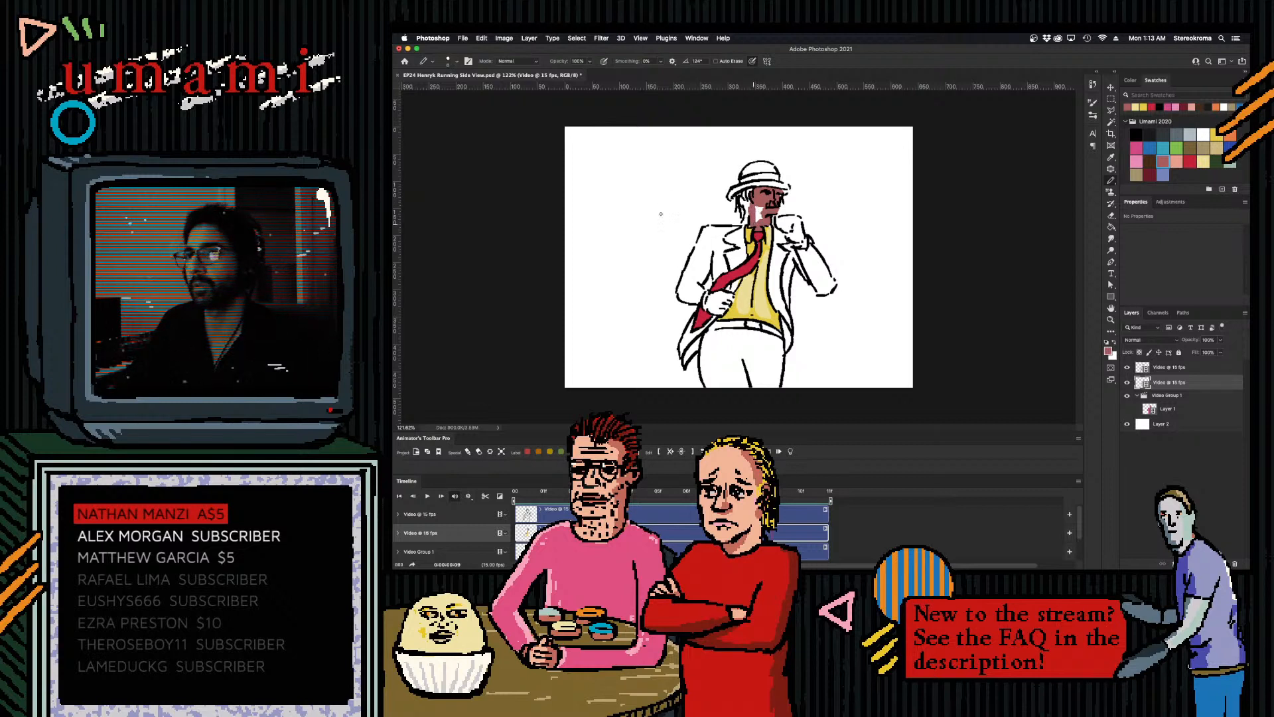
key("bracketright")
mouse_move(758, 209)
left_mouse_down()
mouse_move(755, 220)
mouse_move(748, 204)
left_mouse_up()
key("bracketleft")
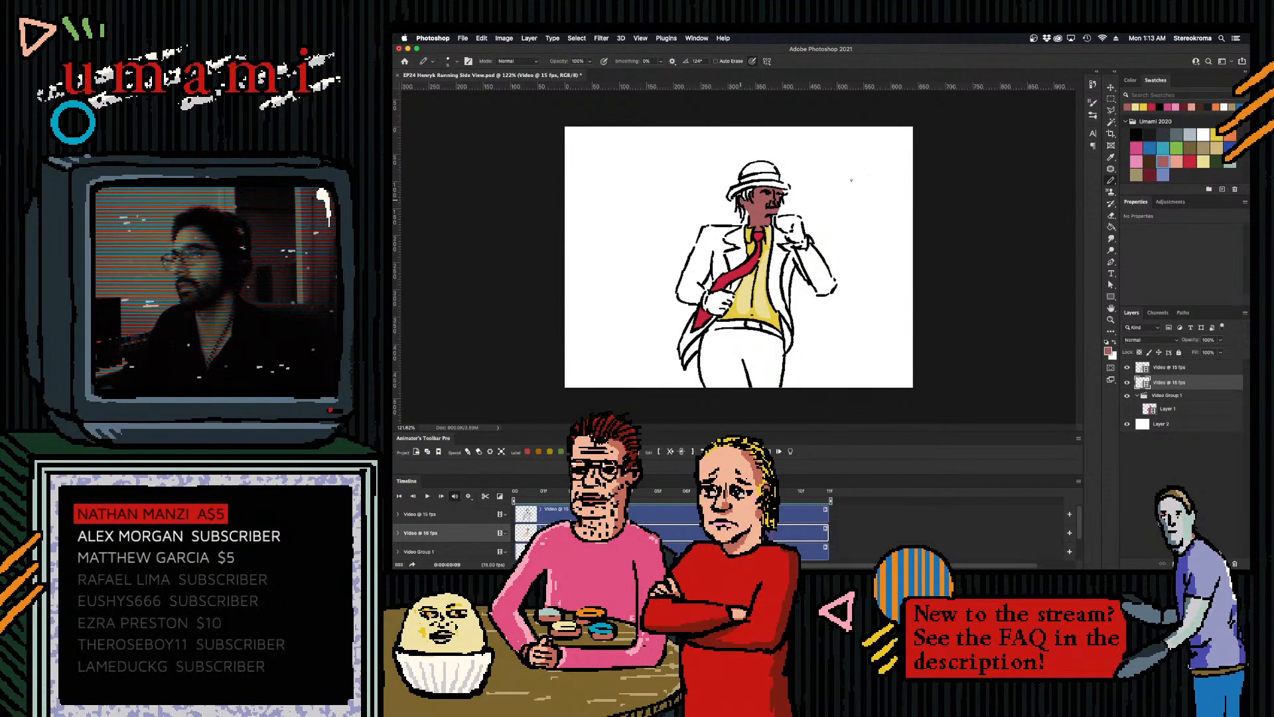
- Doodle two black stick figures, one on each side of the man, and undo all their strokes
left_click(1136, 134)
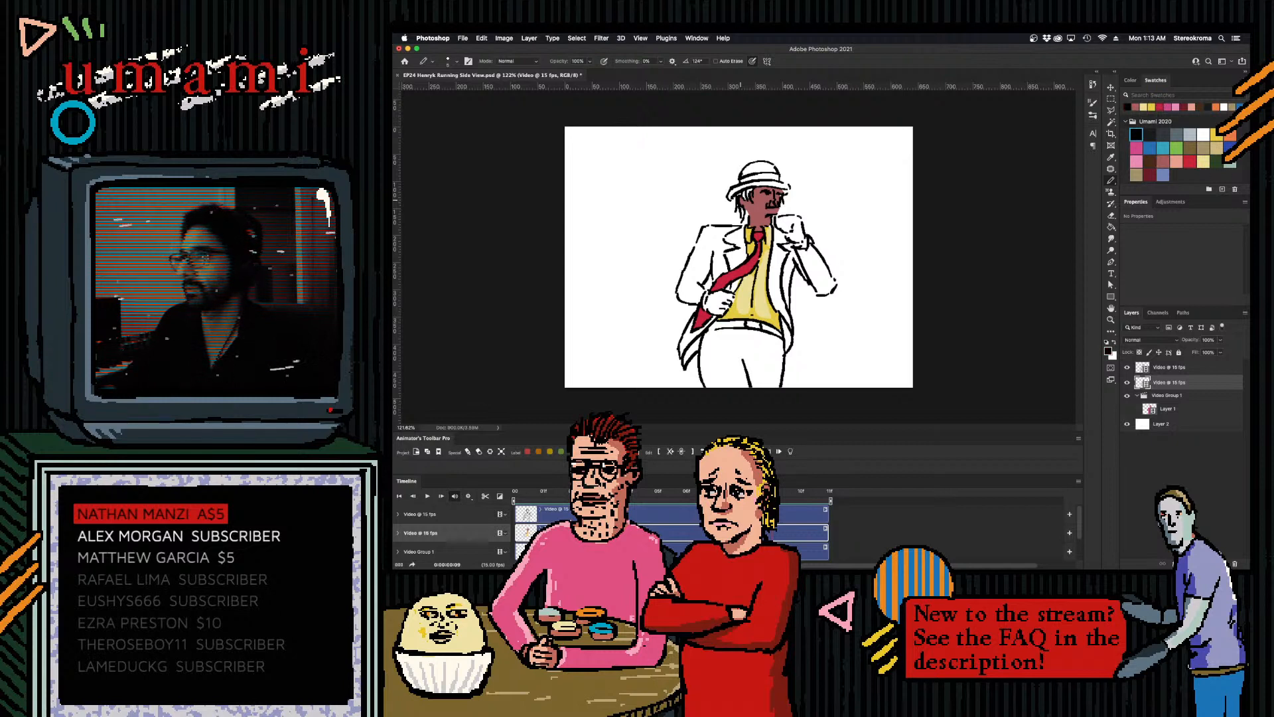
mouse_move(624, 237)
left_mouse_down()
mouse_move(622, 186)
mouse_move(639, 183)
mouse_move(658, 217)
left_mouse_up()
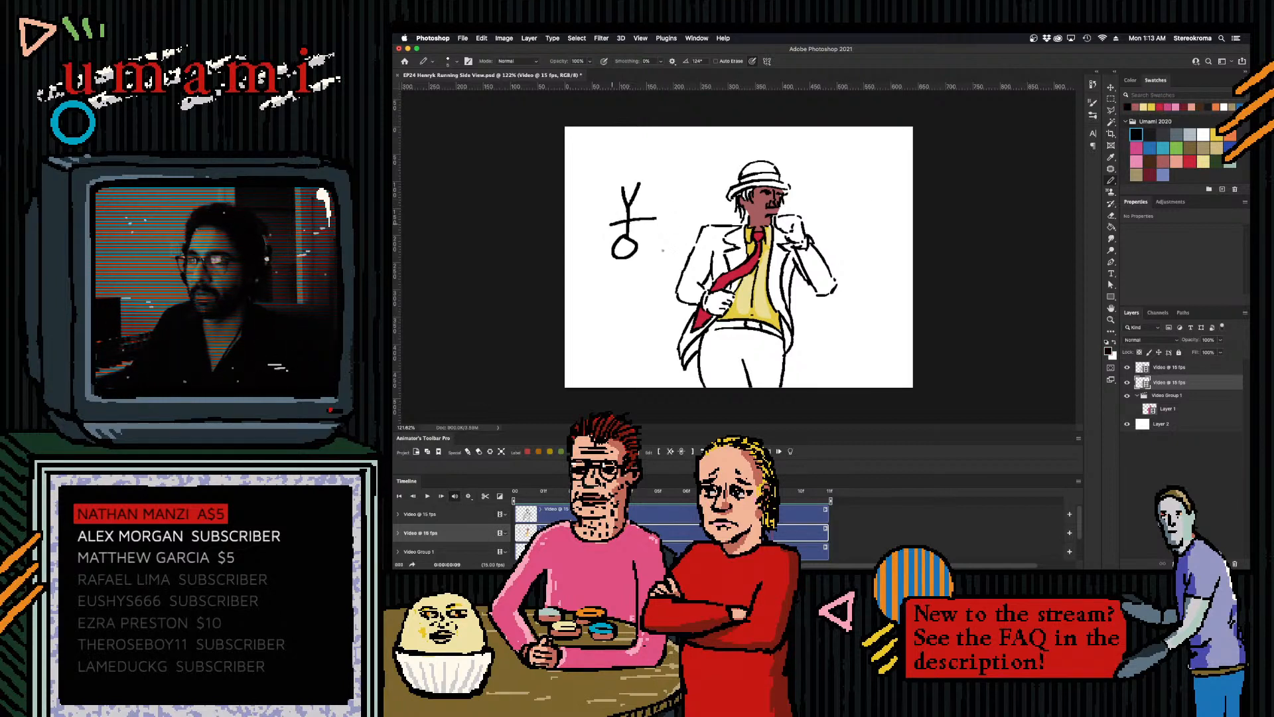
mouse_move(873, 170)
left_mouse_down()
mouse_move(871, 234)
mouse_move(885, 233)
left_mouse_up()
left_click_drag(849, 205, 893, 198)
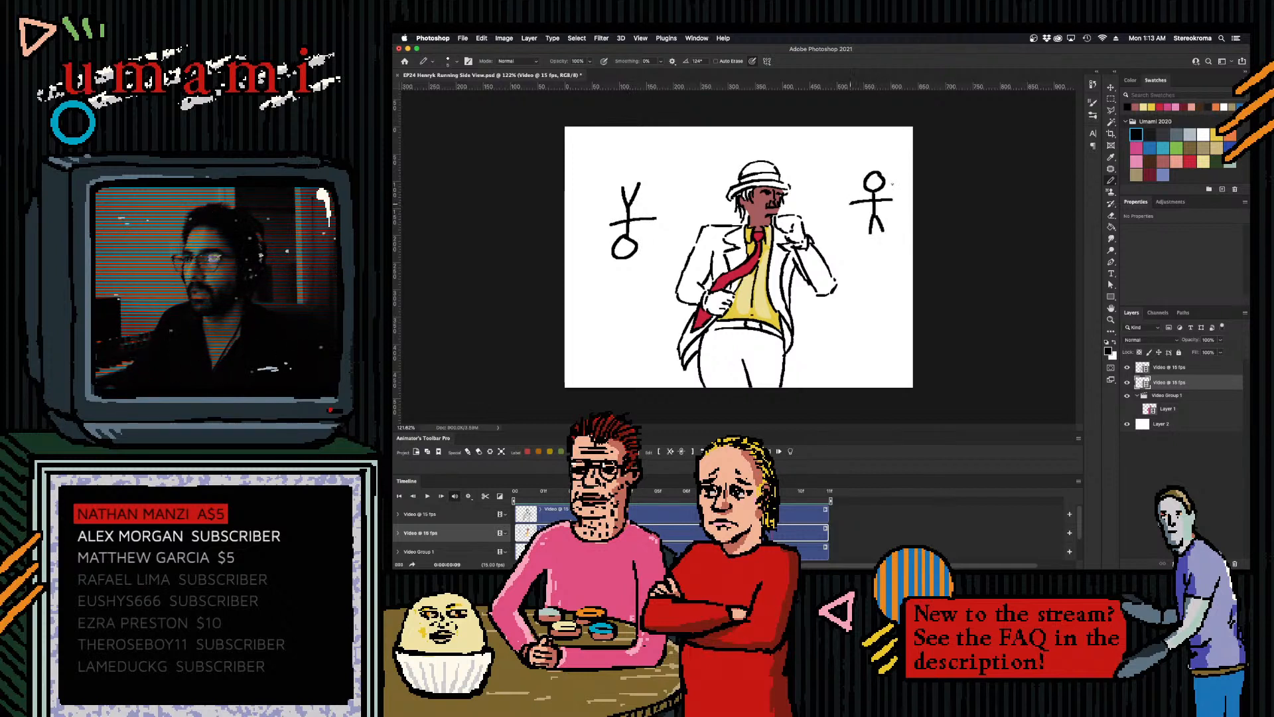
key("super+z")
key("super+z")
key("super+z")
key("super+z")
key("super+z")
key("super+z")
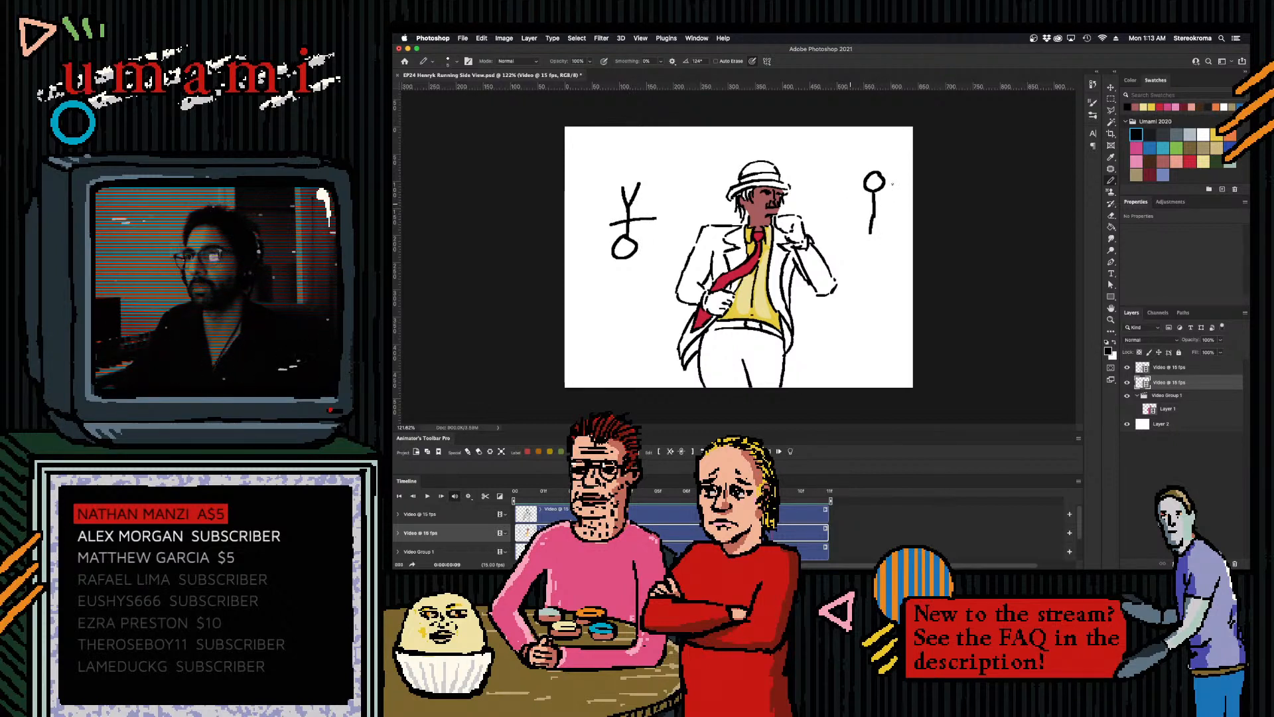
key("super+z")
key("super+z")
key("super+z")
key("super+z")
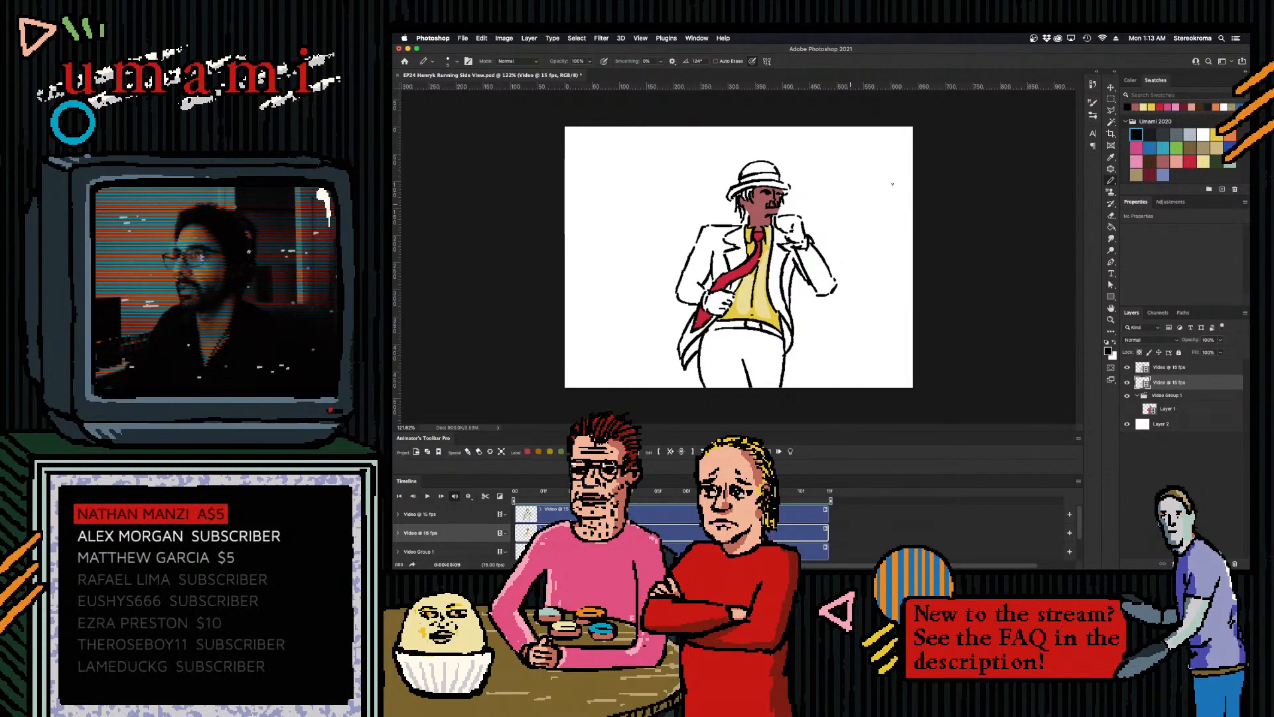
- Add lighter skin-tone highlights to the man's face and neck
left_click(1177, 161)
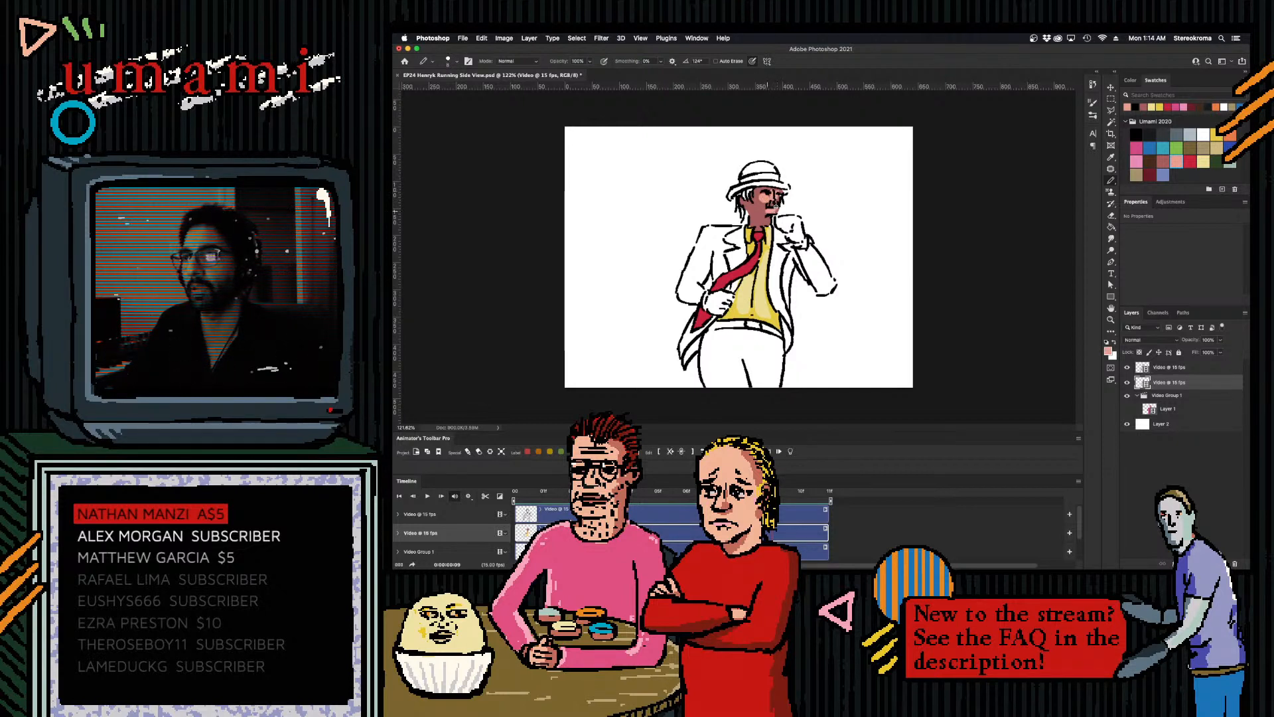
key("bracketright")
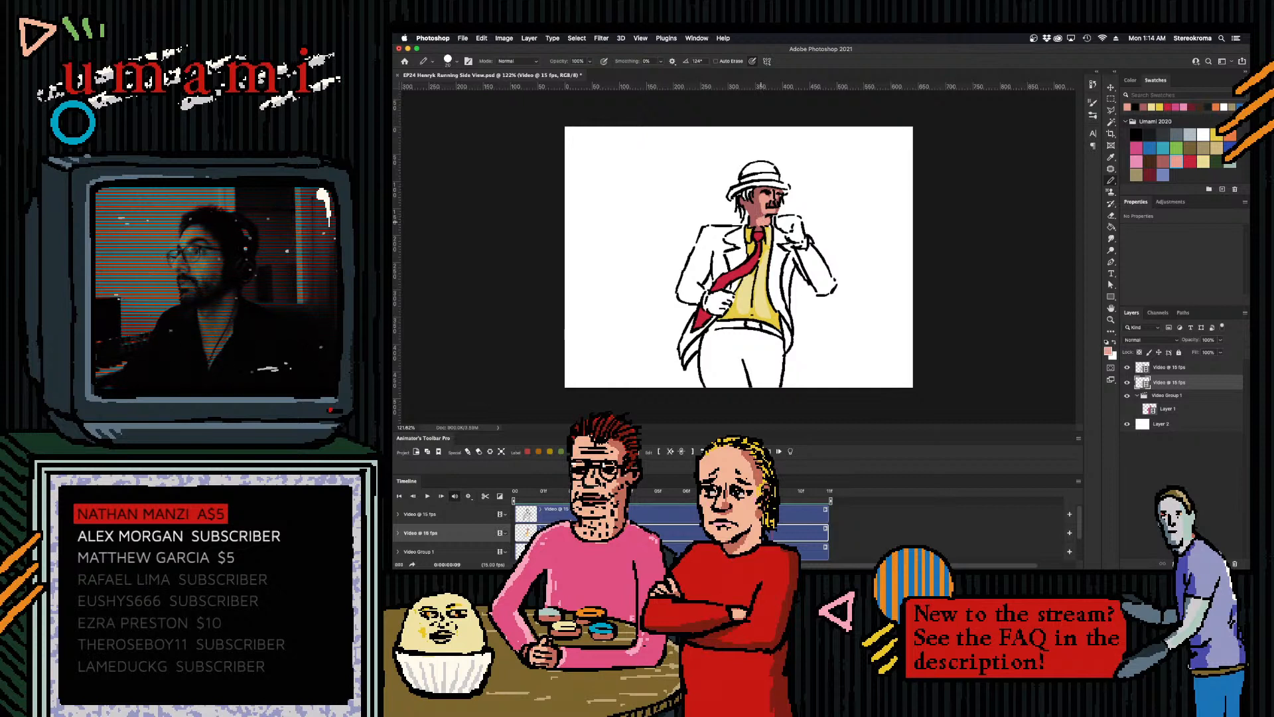
left_click(1164, 162)
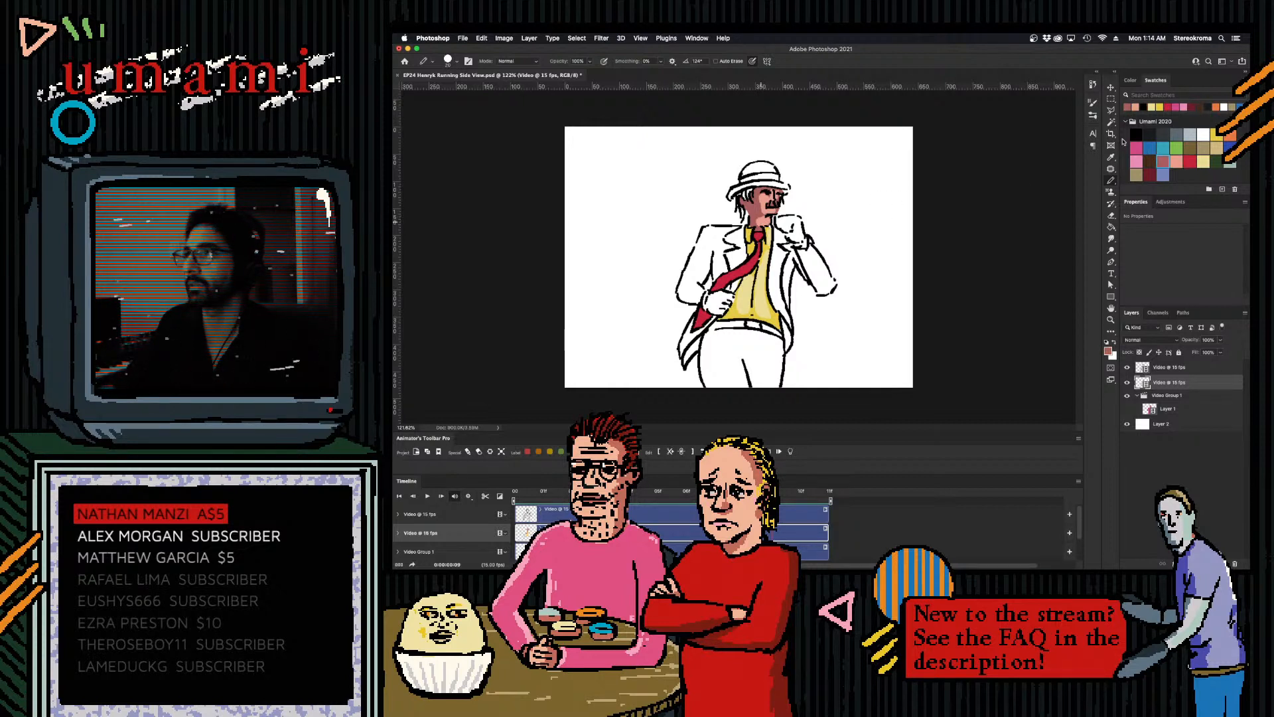
- Paint the hat's brim and crown pink, leaving the band uncoloured
left_click(1139, 148)
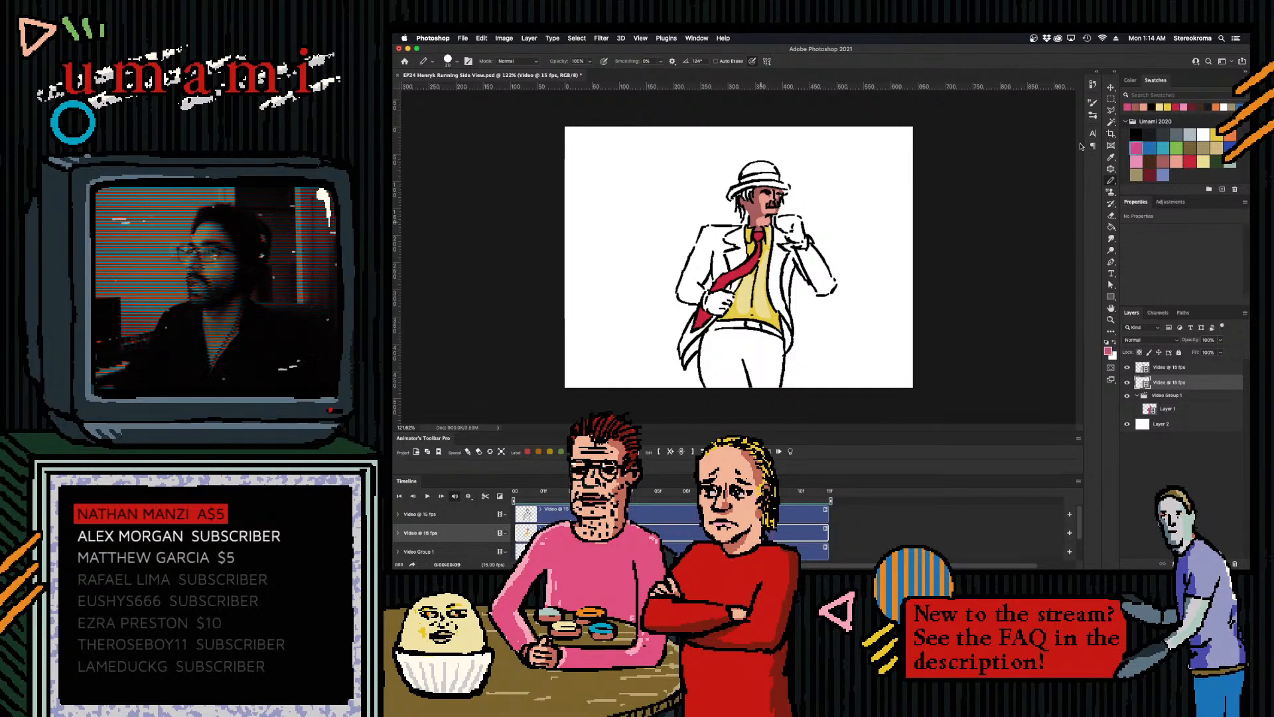
key("bracketleft")
key("bracketleft")
key("bracketleft")
key("bracketleft")
key("bracketleft")
mouse_move(735, 190)
left_mouse_down()
mouse_move(784, 186)
mouse_move(773, 184)
left_mouse_up()
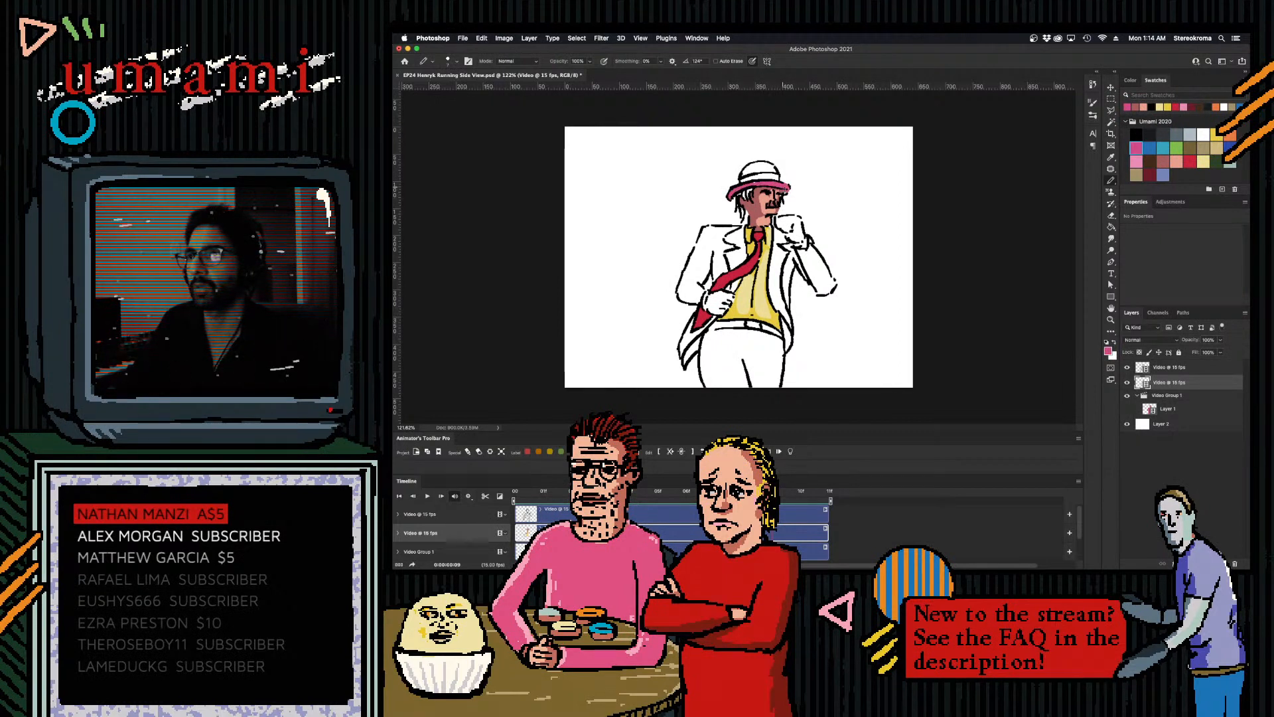
key("bracketright")
key("bracketright")
mouse_move(750, 168)
left_mouse_down()
mouse_move(774, 168)
mouse_move(759, 166)
left_mouse_up()
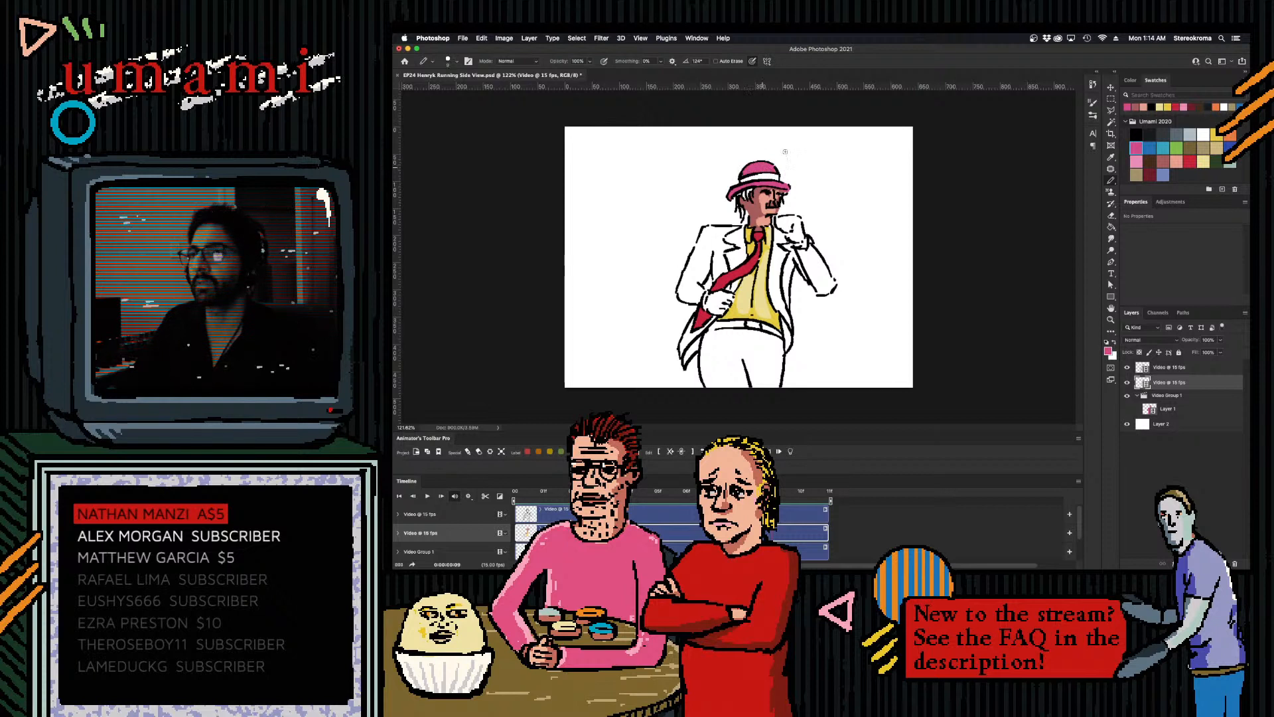
- Fill the hat band with light pink and save the document
left_click(1136, 161)
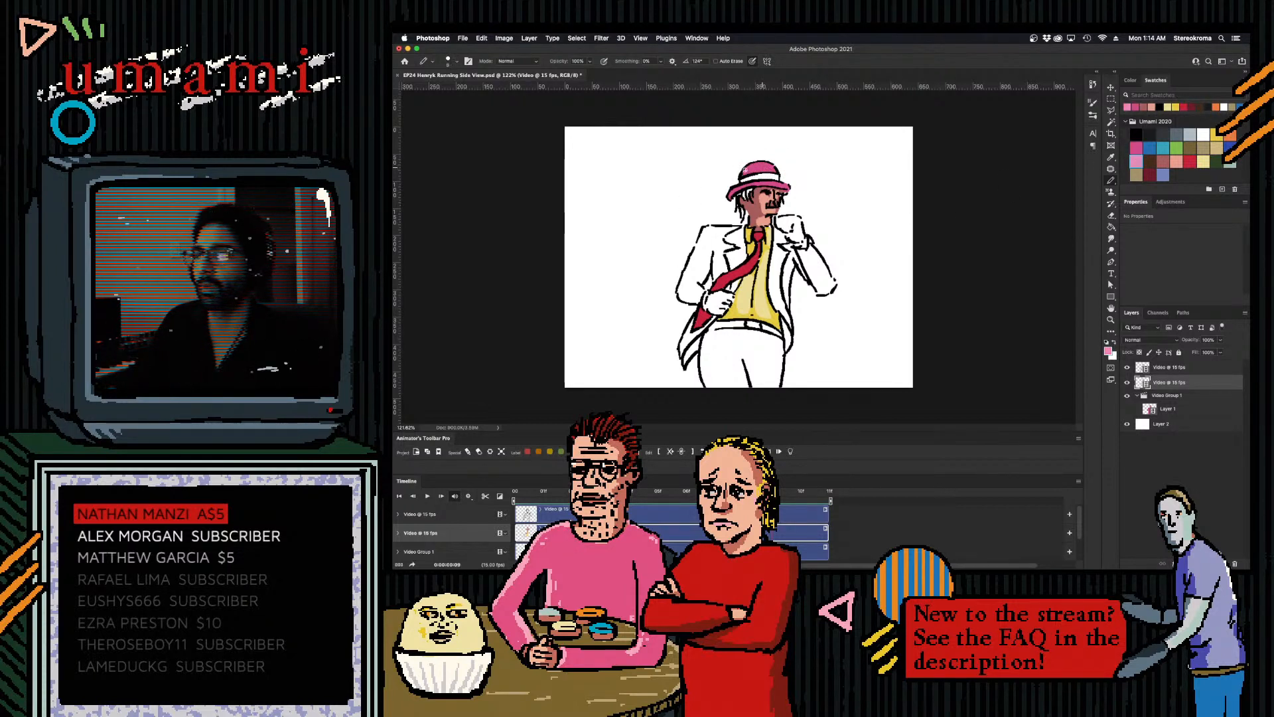
left_click_drag(743, 180, 782, 178)
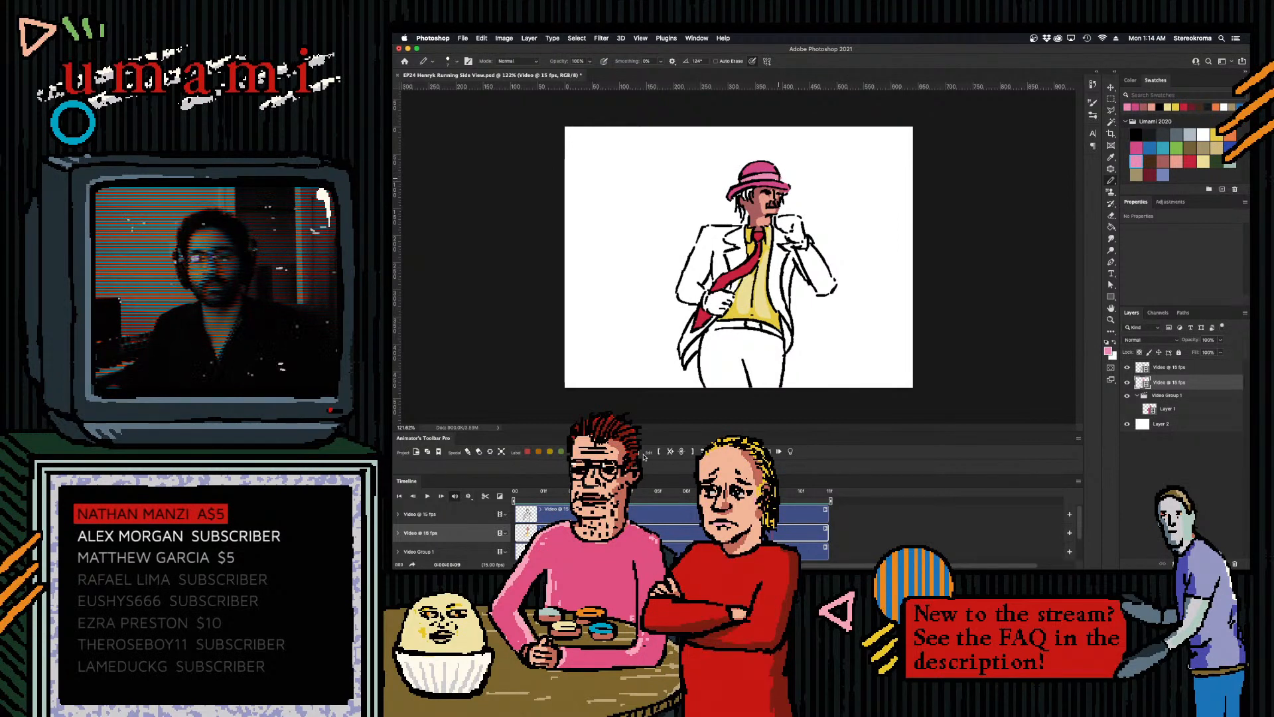
key("super+s")
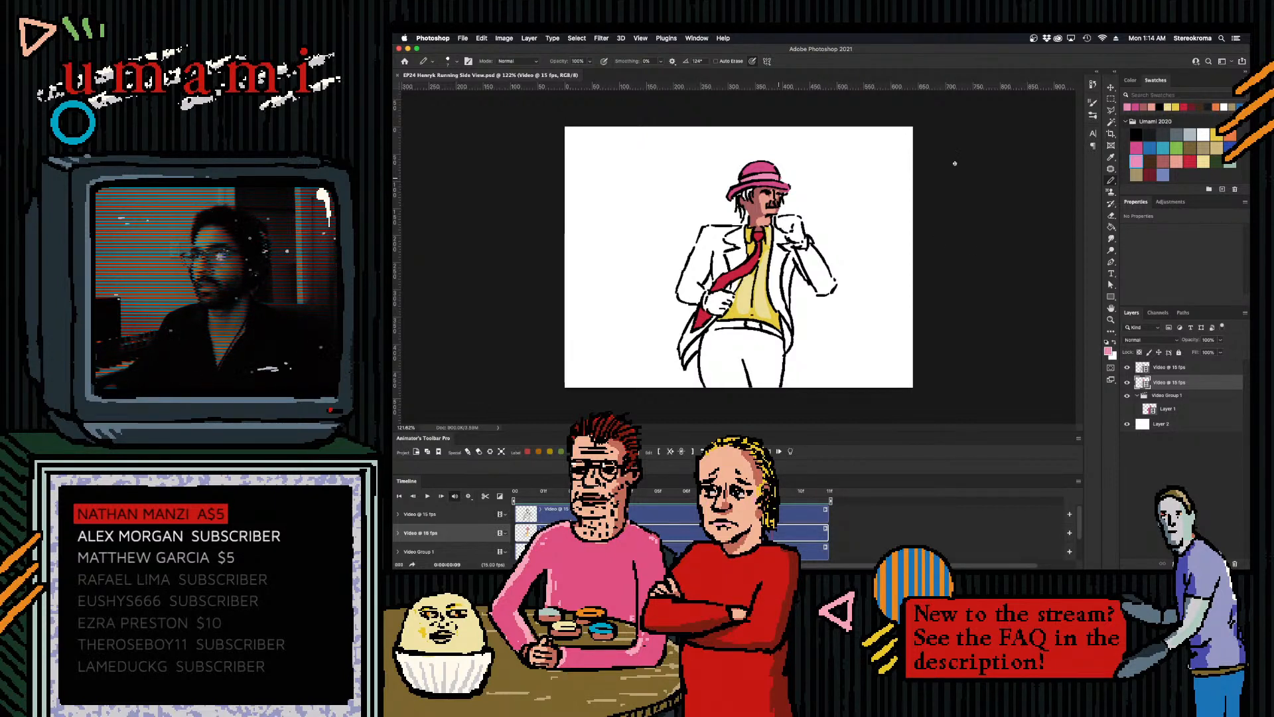
- Paint the man's hair below the hat brim red with a small brush
left_click(1136, 135)
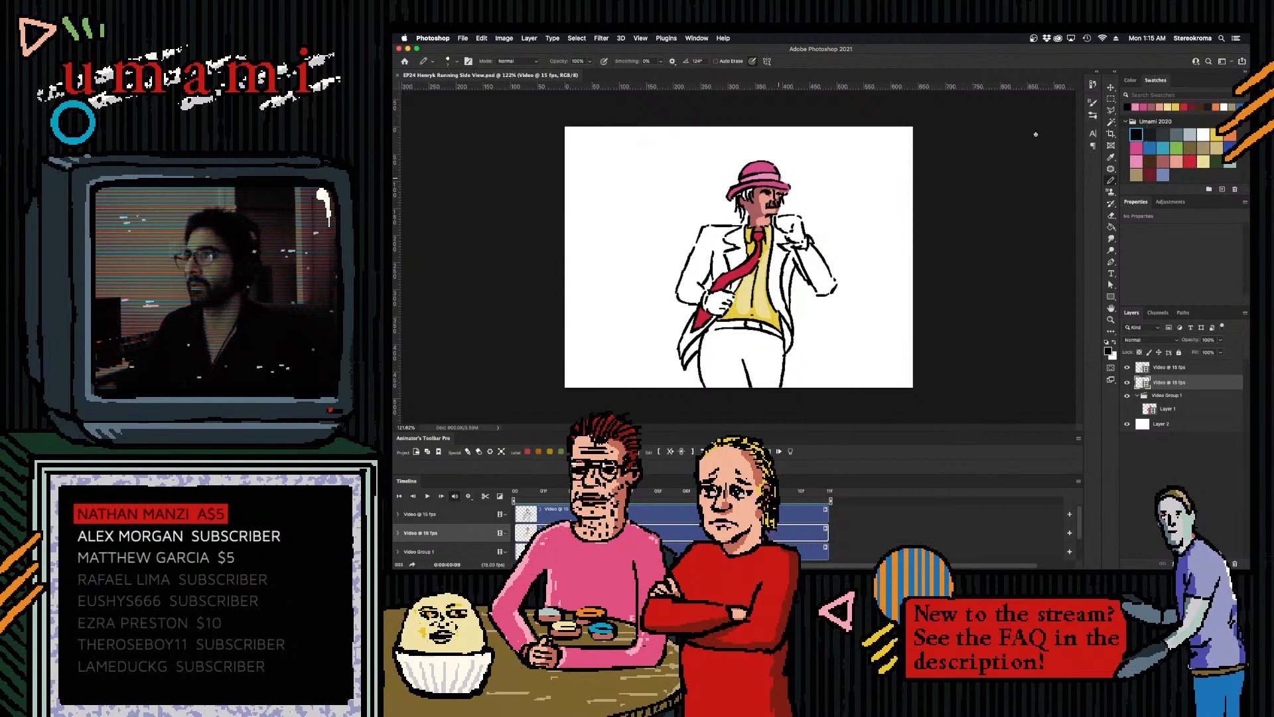
key("]")
key("]")
key("]")
key("]")
key("]")
key("]")
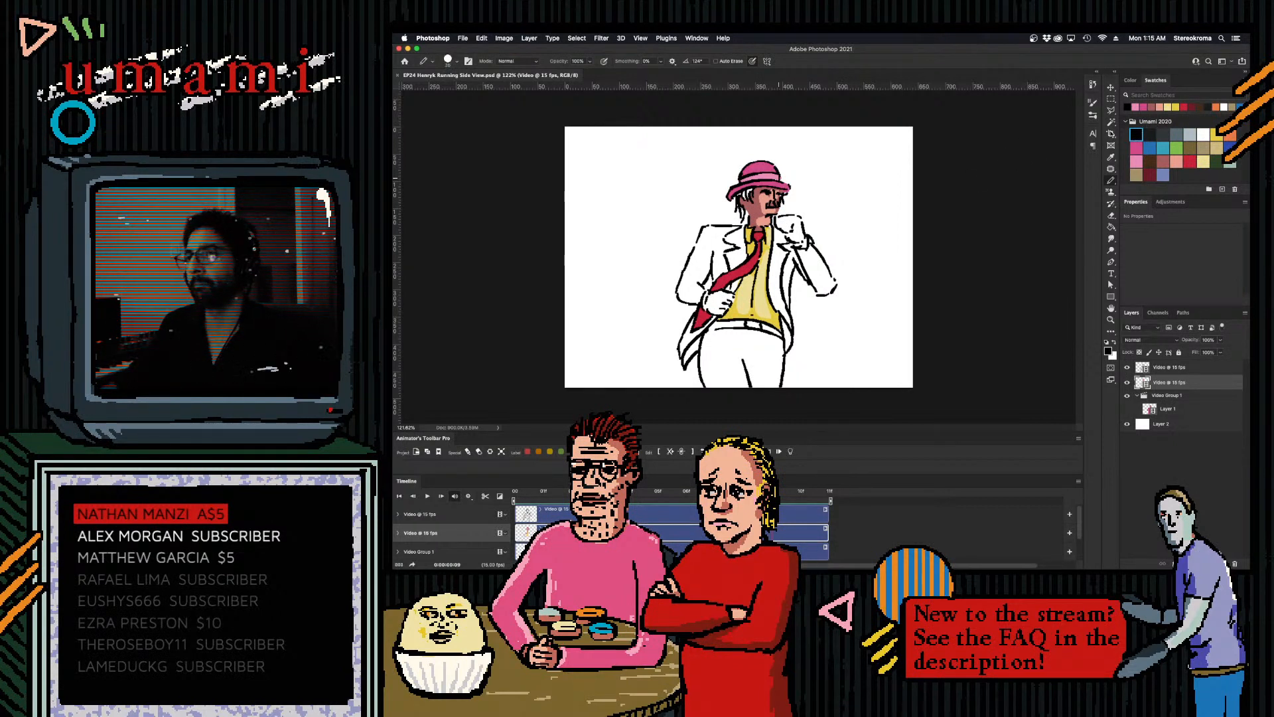
left_click(1136, 161)
key("[")
key("[")
key("[")
left_click(1191, 159)
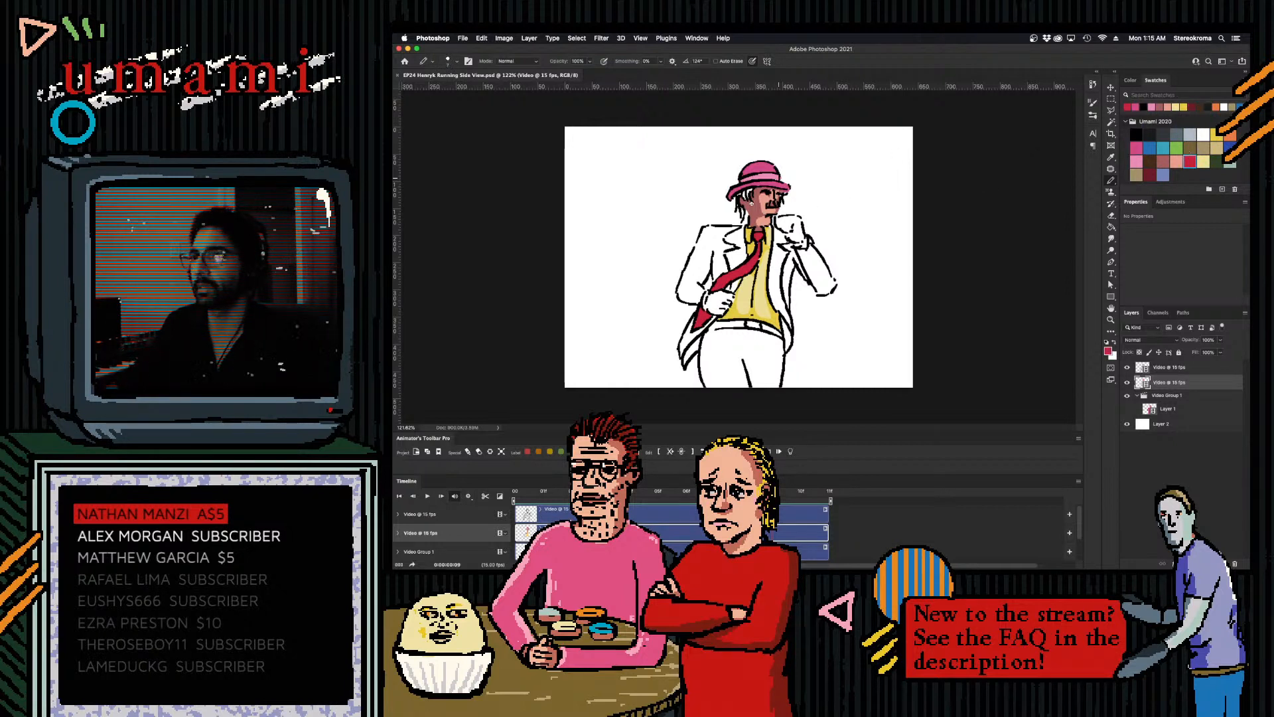
left_click_drag(738, 207, 747, 217)
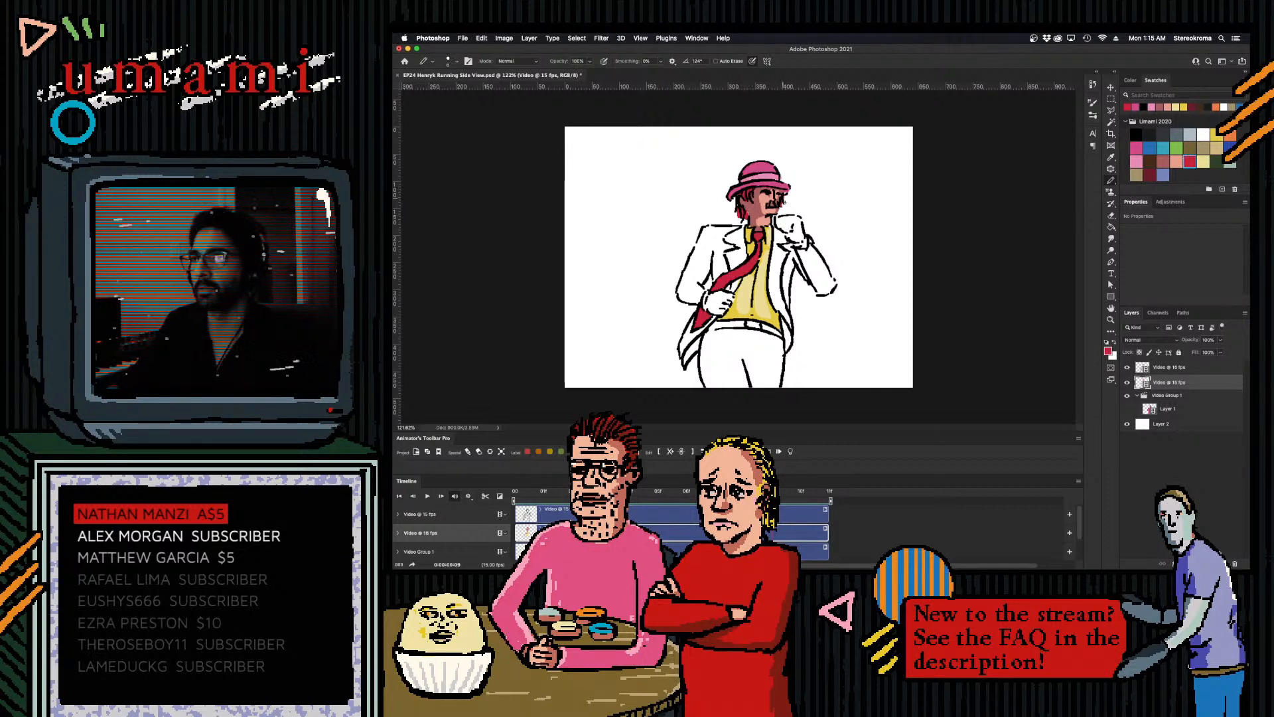
- Shade the hair with dark red and return to the red swatch
left_click(1150, 174)
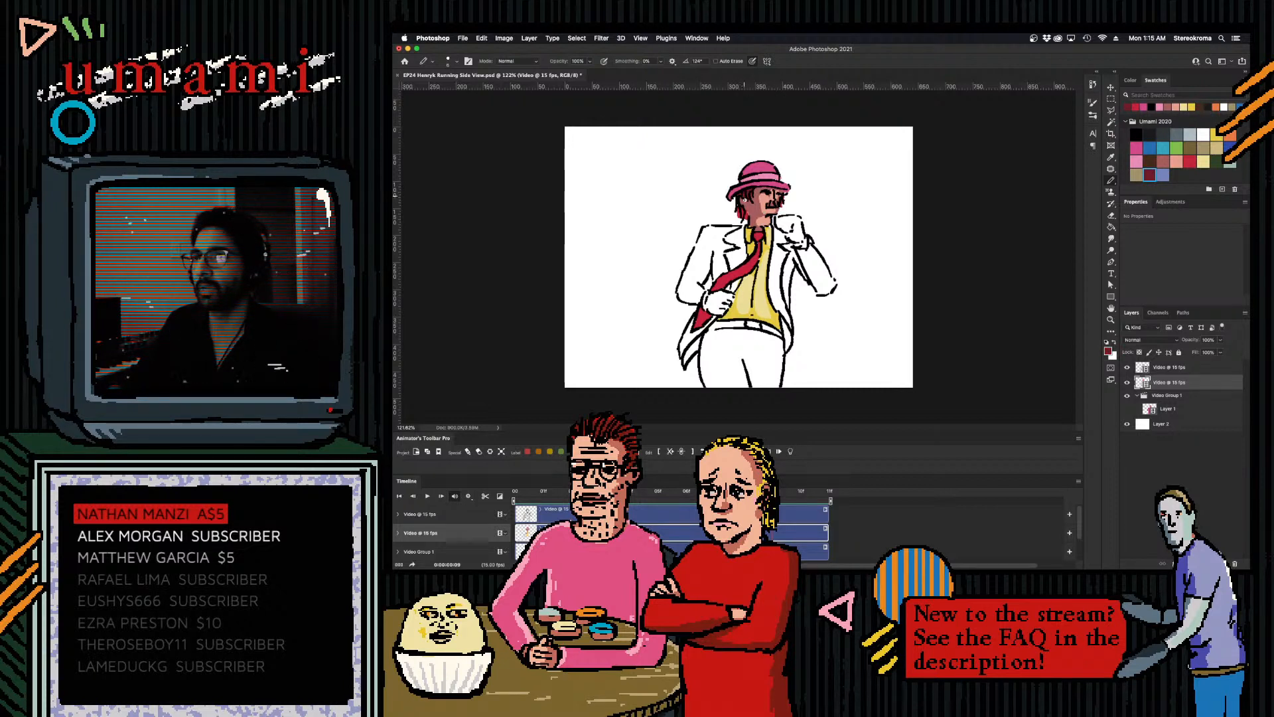
left_click_drag(741, 210, 746, 211)
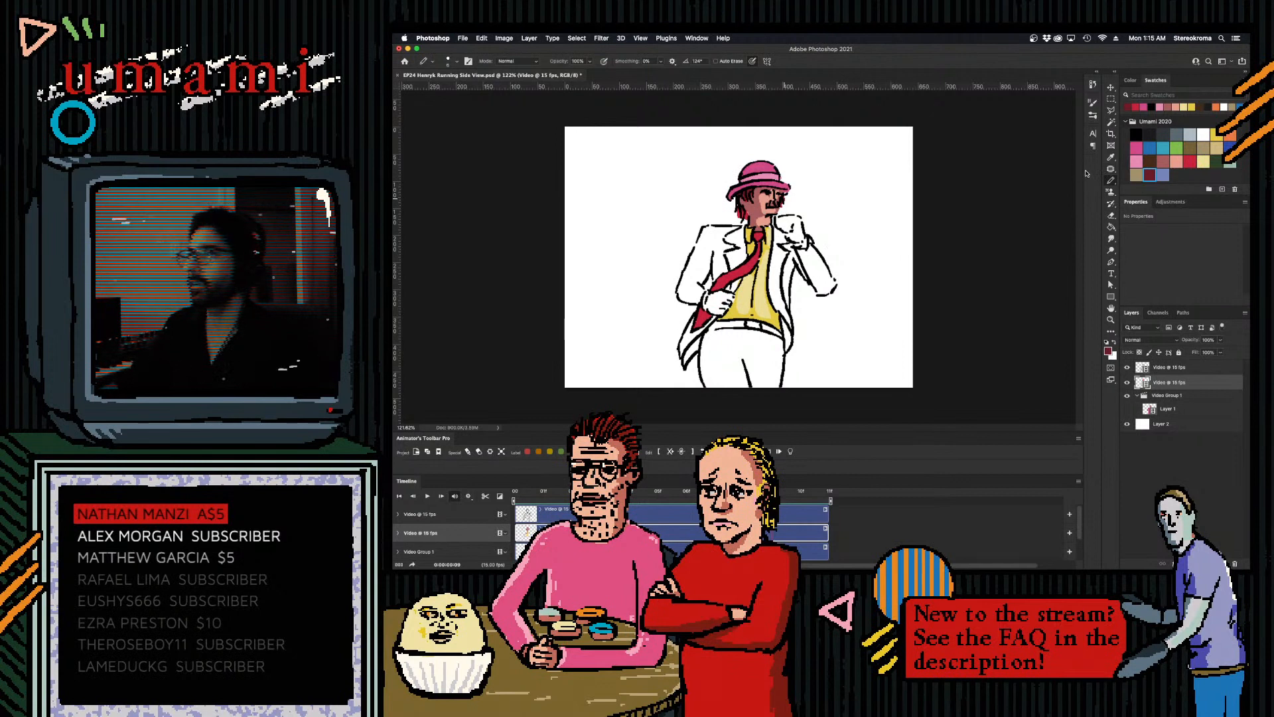
left_click(1190, 159)
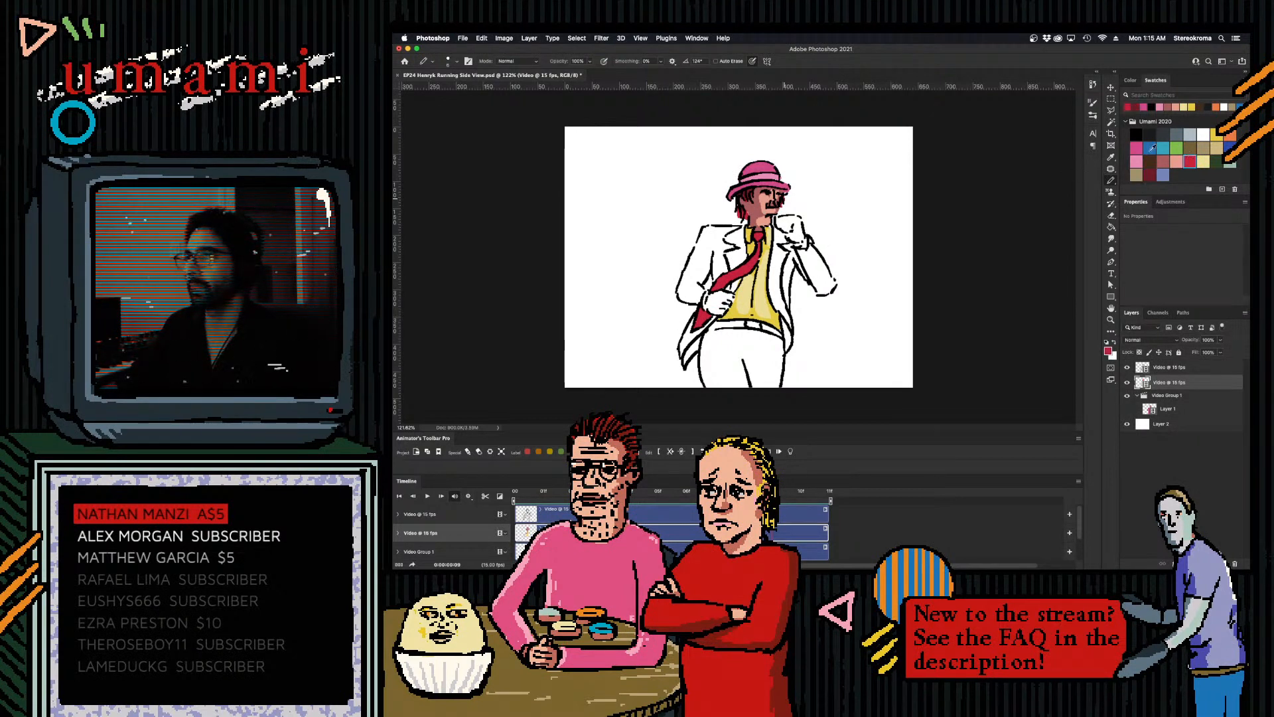
- Paint the hand next to the tie's lower end in the brown skin tone
left_click(1134, 135)
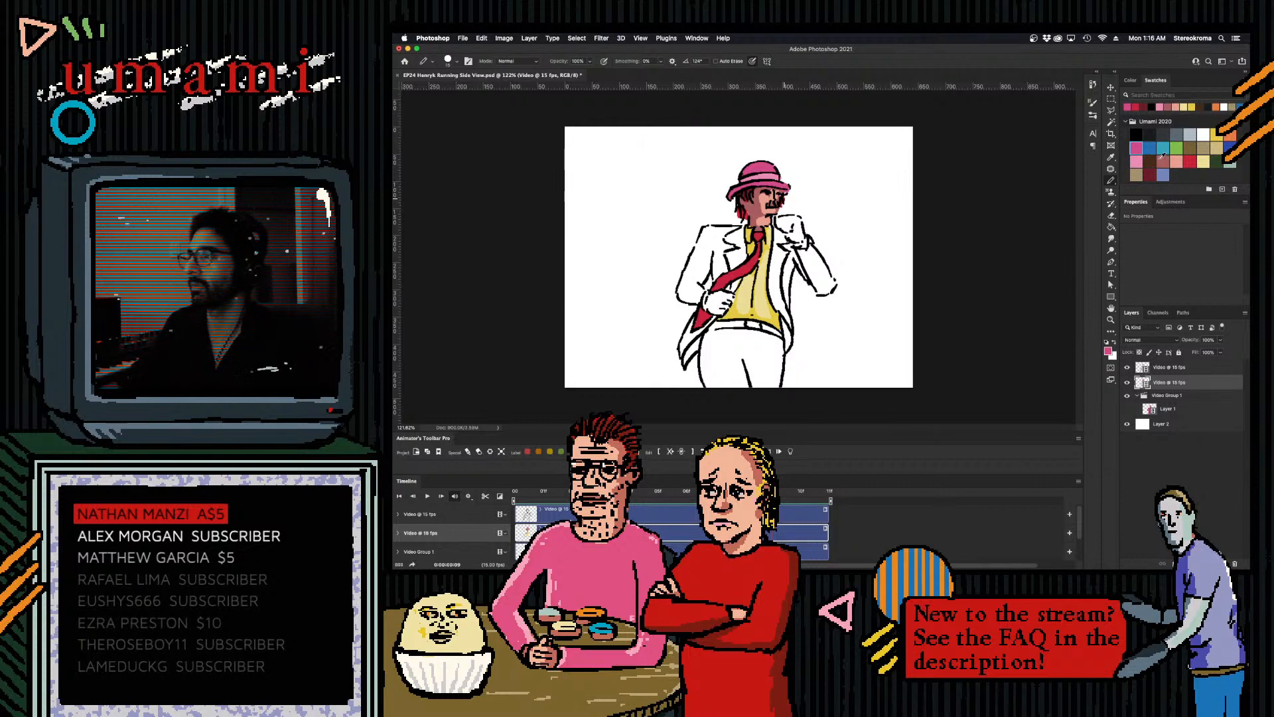
left_click(1163, 160)
left_click_drag(716, 302, 724, 297)
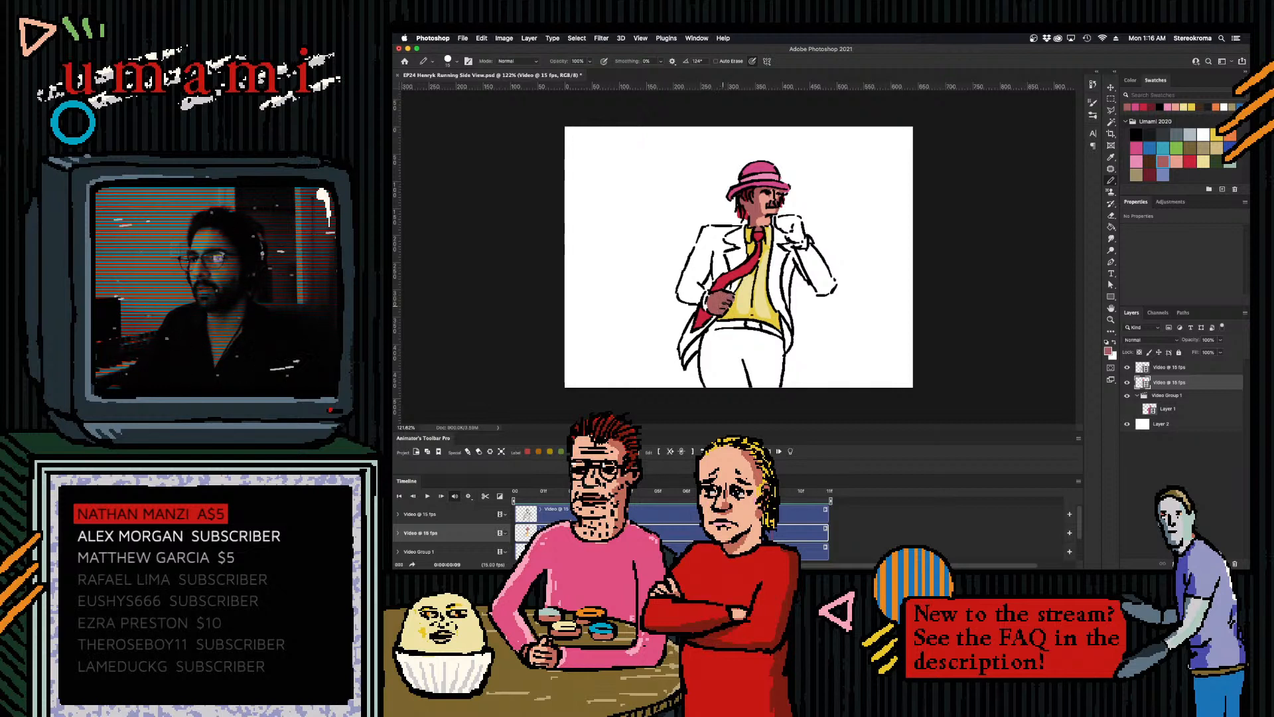
- Paint the man's raised fist in the brown skin tone
key("bracketright")
key("bracketright")
key("bracketright")
left_click_drag(784, 222, 795, 237)
key("bracketleft")
key("bracketleft")
key("bracketleft")
key("bracketleft")
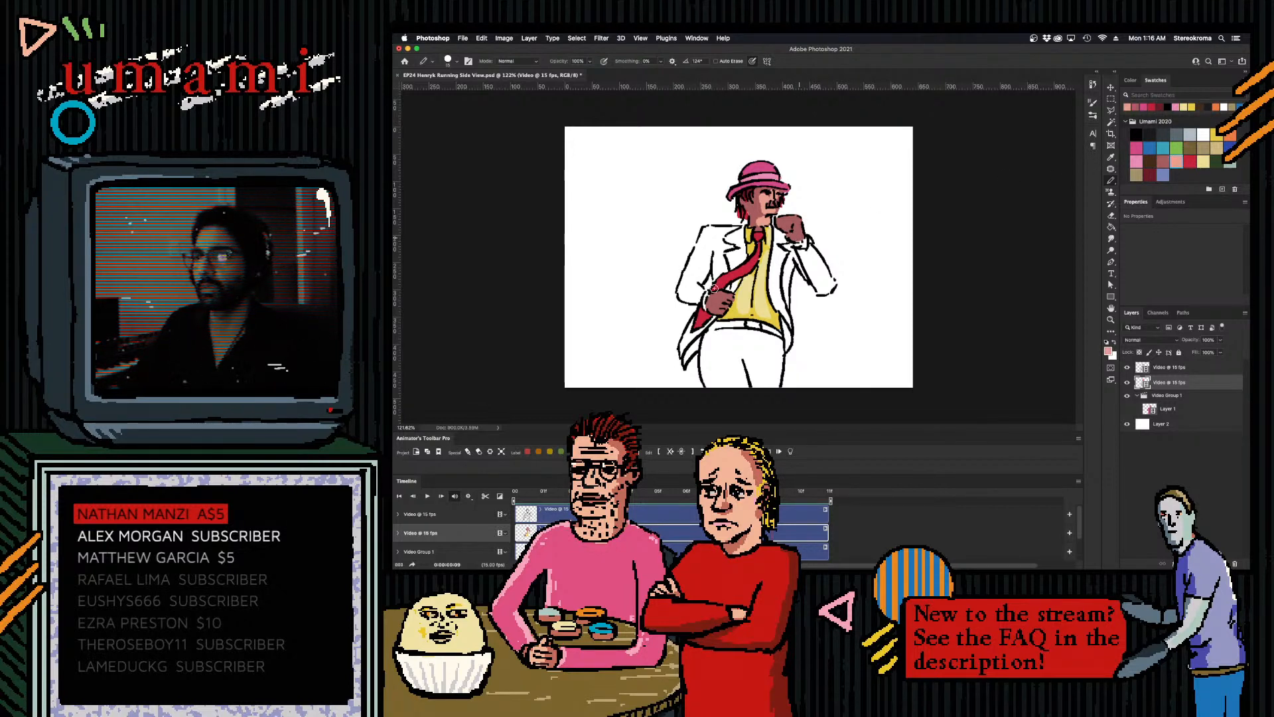
- Add lighter skin-tone highlights to both hands
key("bracketright")
key("bracketright")
key("bracketright")
left_click_drag(727, 299, 725, 305)
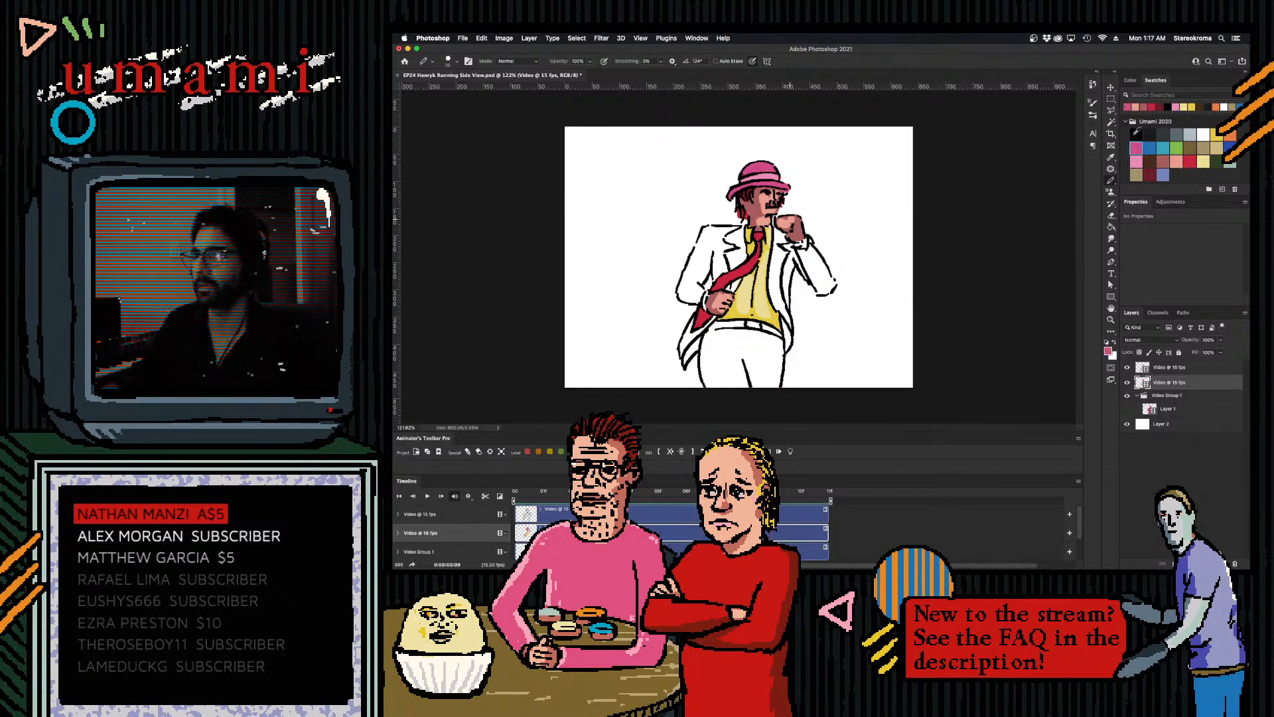
- Paint the jacket's shoulder, lapel and sleeve on the tie-holding arm's side pink
mouse_move(705, 231)
left_mouse_down()
mouse_move(693, 266)
mouse_move(705, 234)
mouse_move(746, 232)
mouse_move(730, 266)
left_mouse_up()
key("bracketright")
key("bracketright")
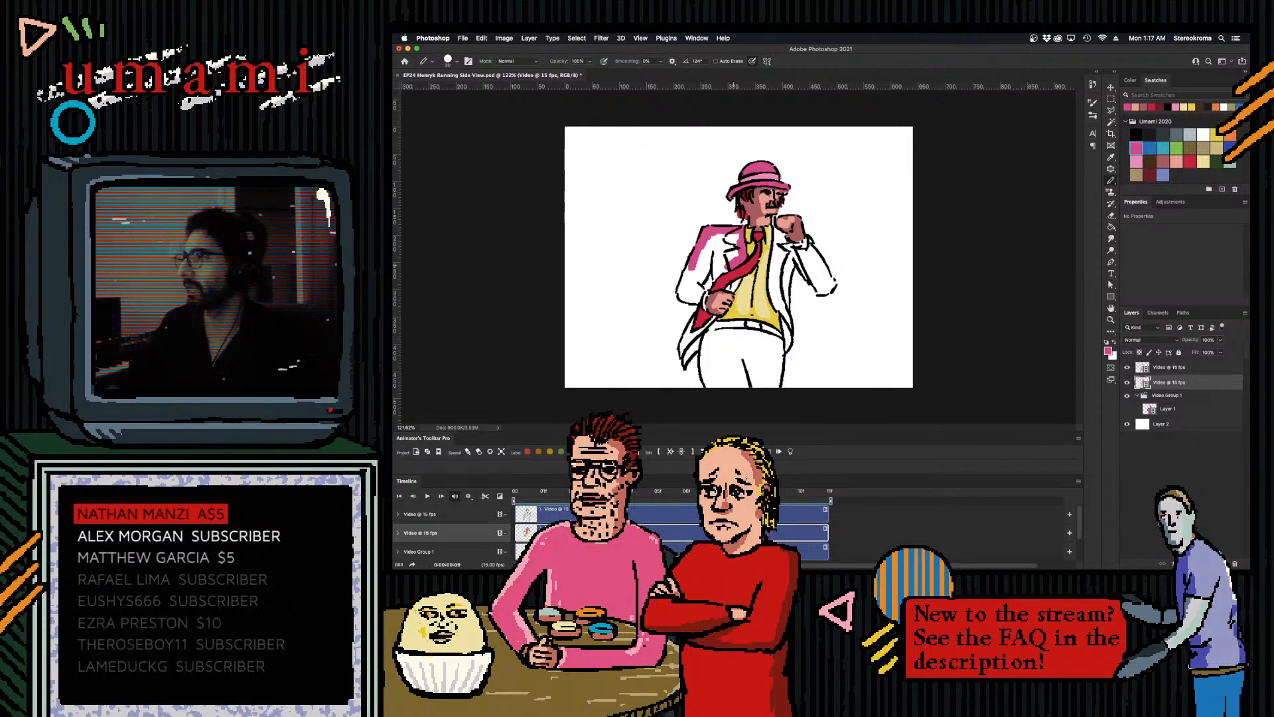
mouse_move(709, 249)
left_mouse_down()
mouse_move(725, 265)
mouse_move(715, 272)
mouse_move(727, 259)
mouse_move(701, 252)
mouse_move(696, 273)
mouse_move(708, 269)
mouse_move(694, 284)
mouse_move(696, 258)
mouse_move(699, 297)
left_mouse_up()
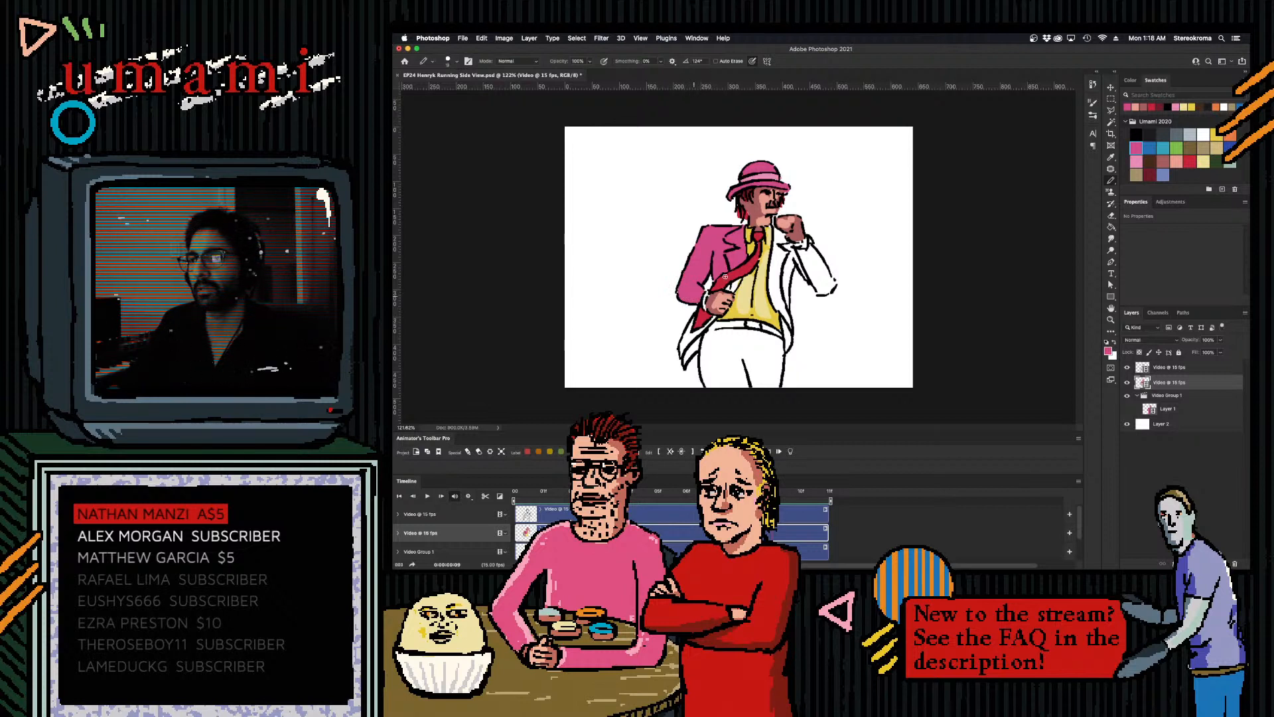
- Paint the jacket front and sleeve on the raised fist's side pink, adjusting the brush size to fit
mouse_move(777, 241)
left_mouse_down()
mouse_move(788, 308)
mouse_move(771, 292)
mouse_move(788, 324)
left_mouse_up()
key("bracketleft")
key("bracketleft")
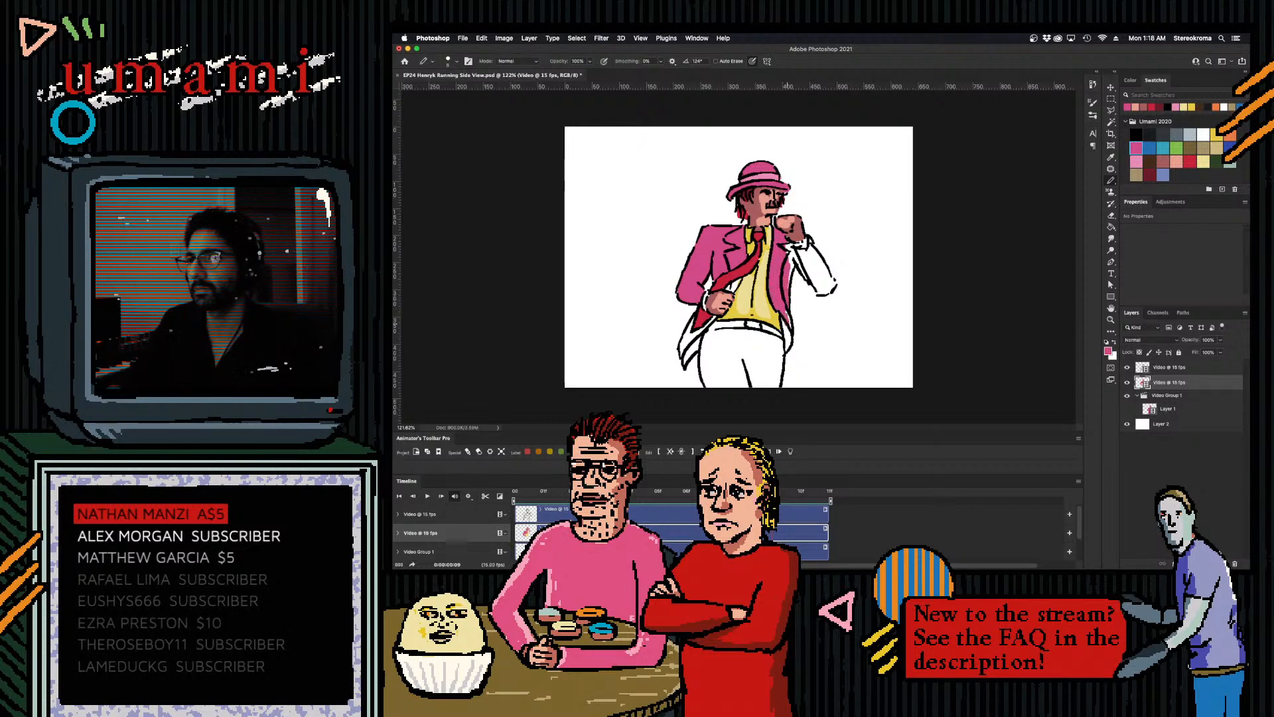
mouse_move(791, 268)
left_mouse_down()
mouse_move(789, 278)
mouse_move(791, 256)
mouse_move(810, 277)
mouse_move(808, 243)
mouse_move(821, 285)
mouse_move(826, 257)
left_mouse_up()
key("bracketright")
key("bracketright")
key("bracketright")
key("bracketright")
key("bracketright")
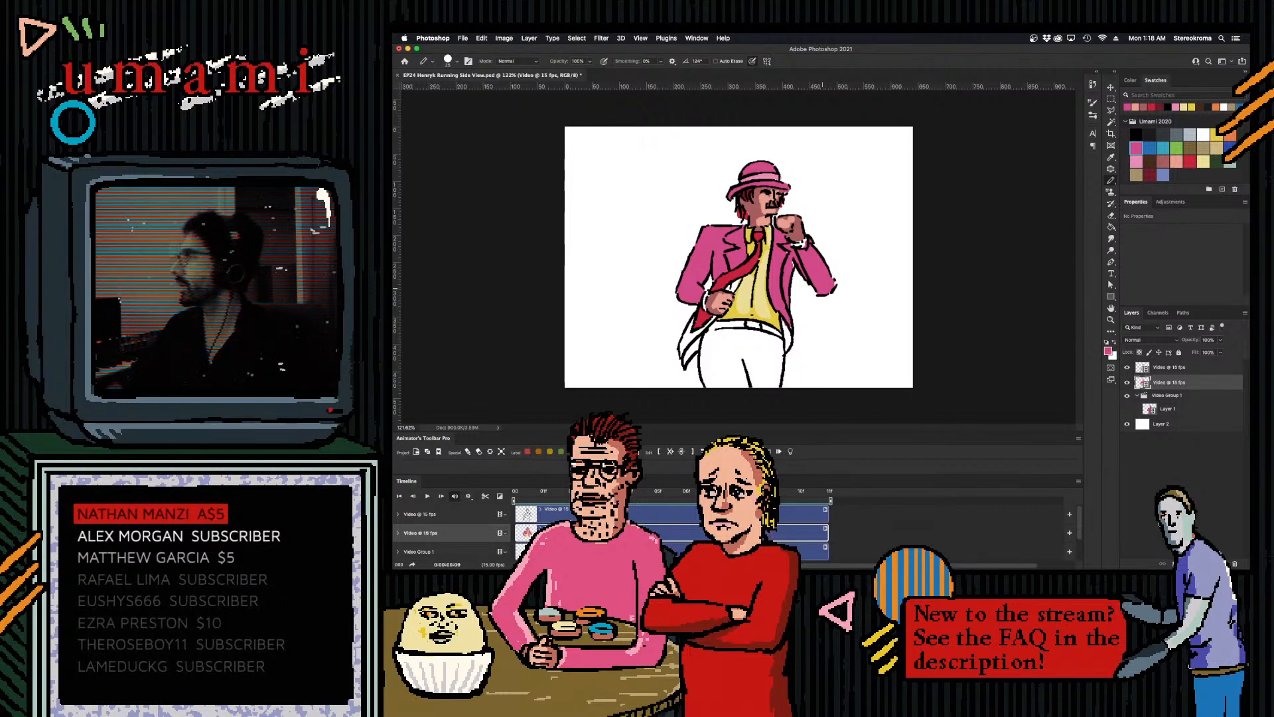
- Colour the shirt cuffs at both wrists yellow with a small brush
key("[")
key("[")
key("[")
key("[")
key("[")
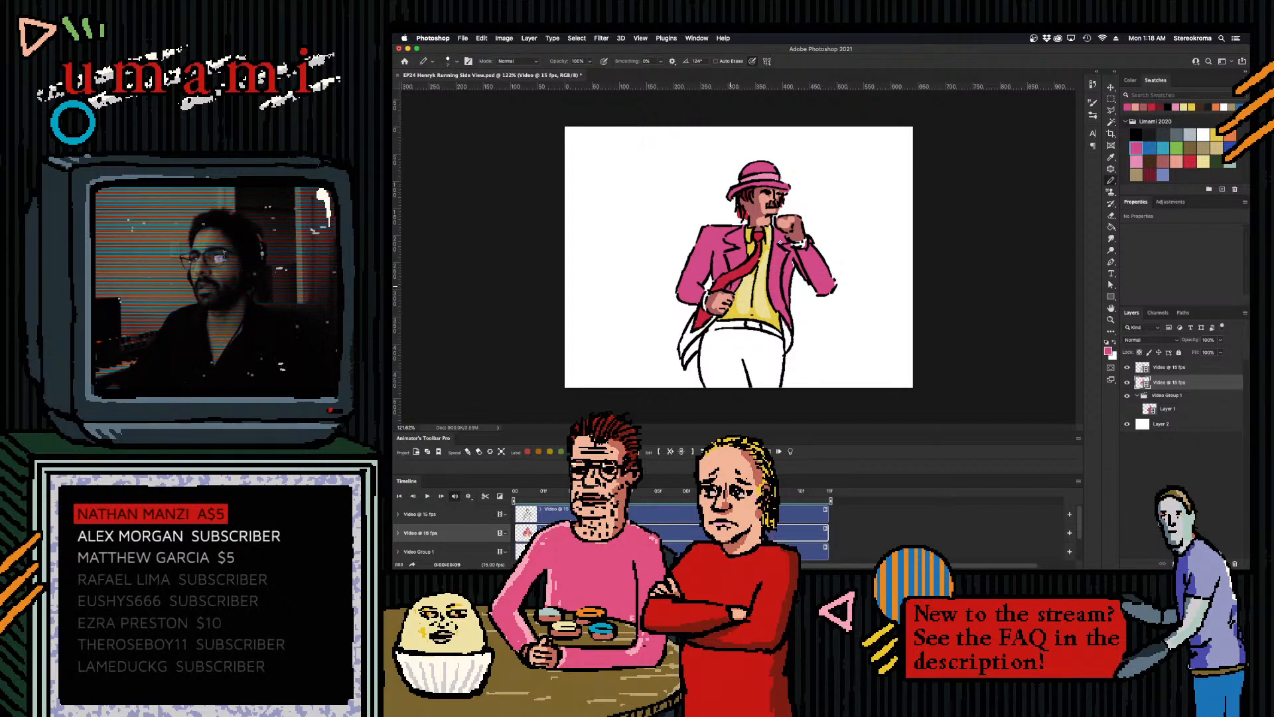
left_click(1213, 134)
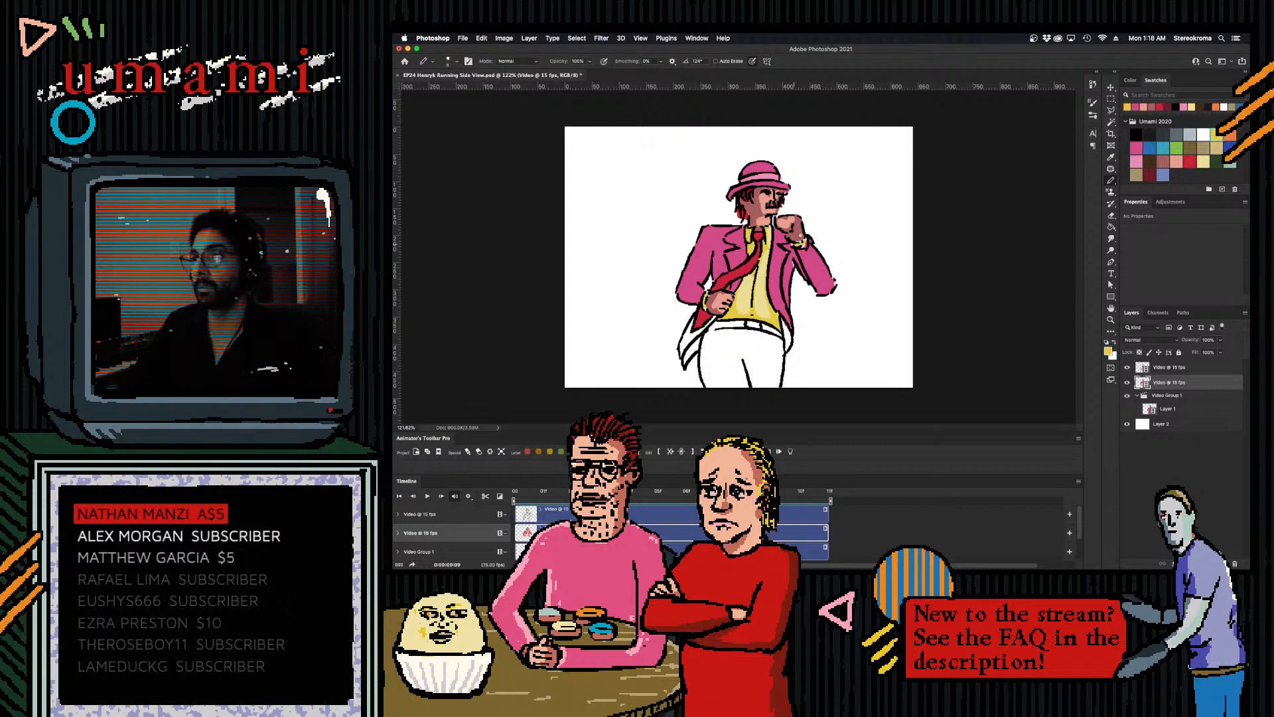
- Paint the jacket's coattail pink and fill its inner lining with dark red
left_click(1136, 148)
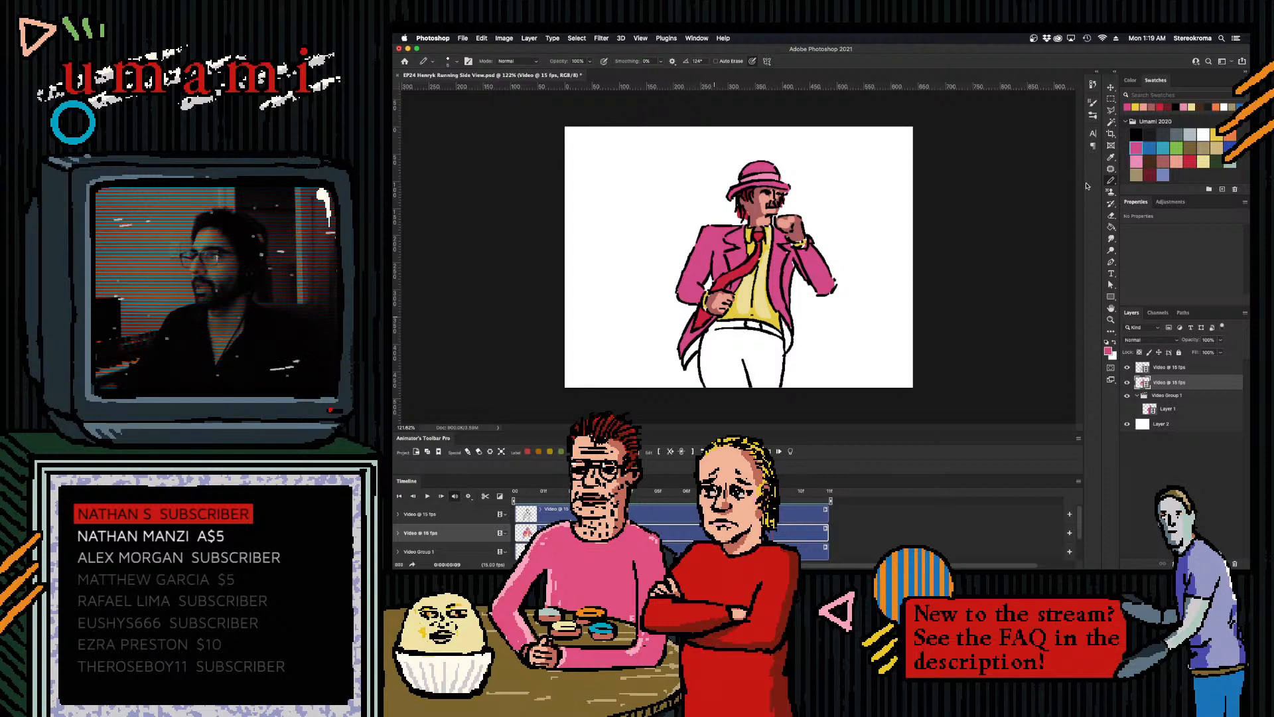
left_click(1149, 175)
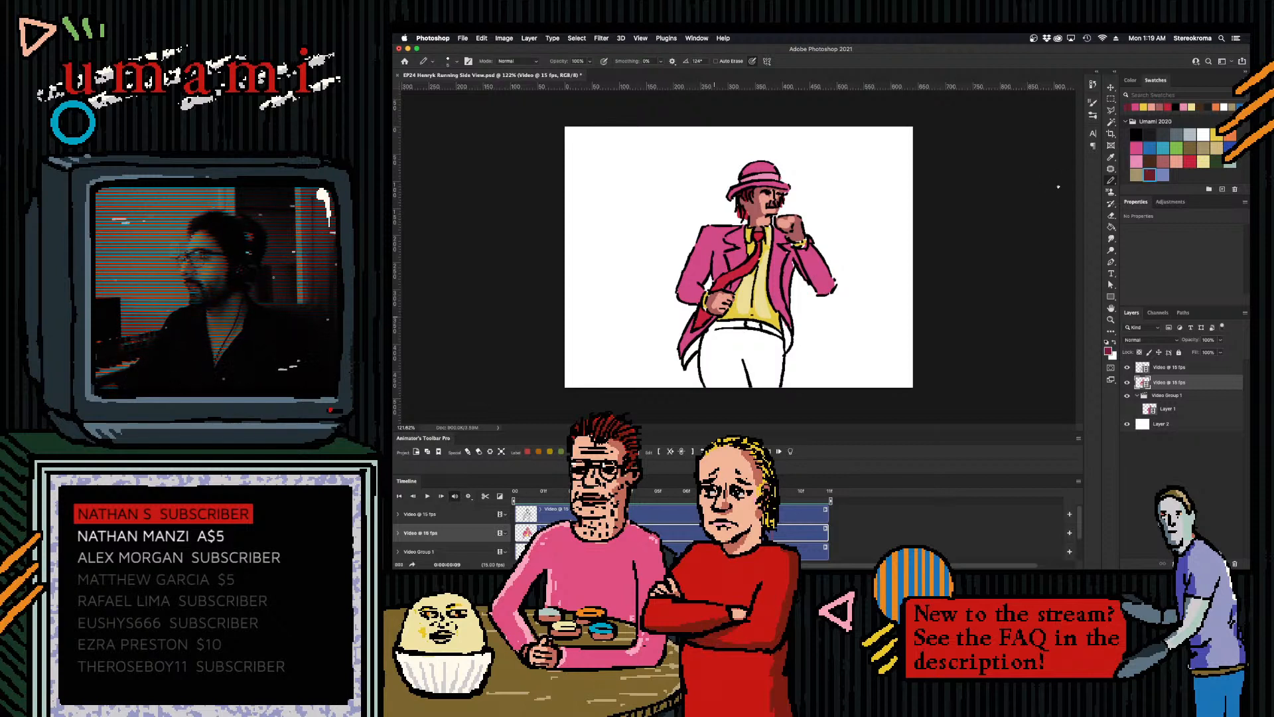
left_click(1112, 227)
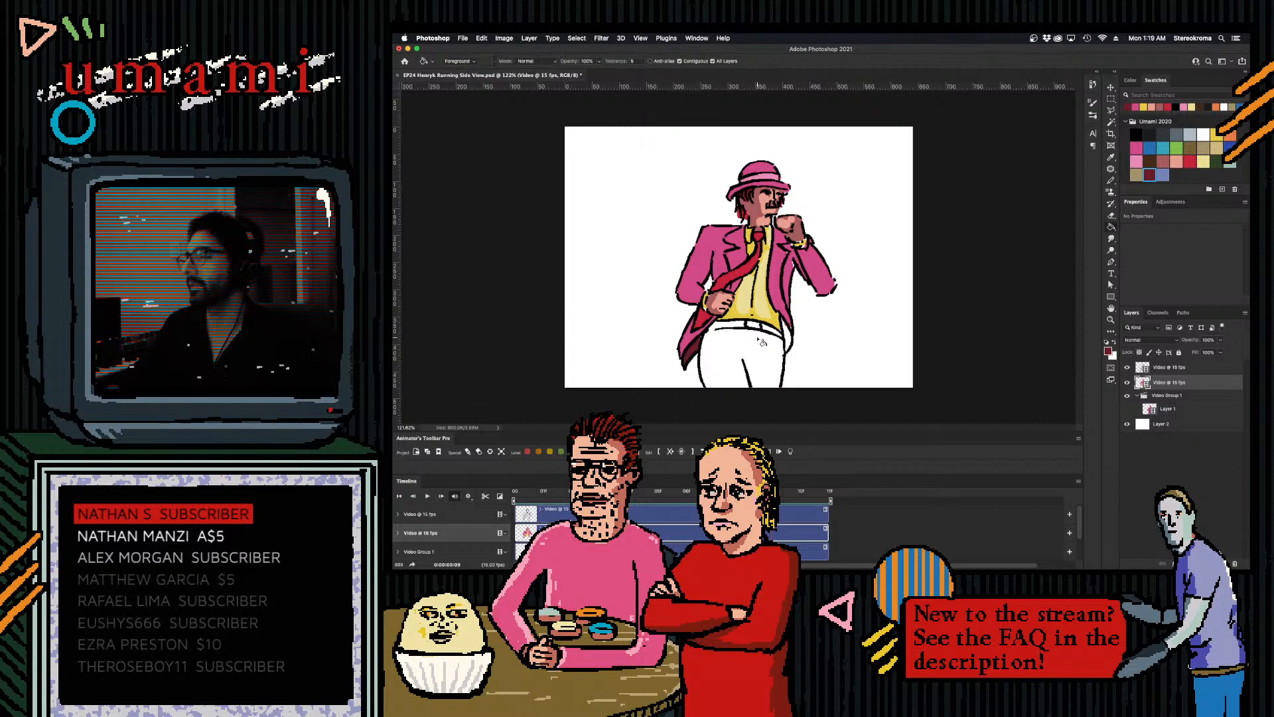
left_click(787, 338)
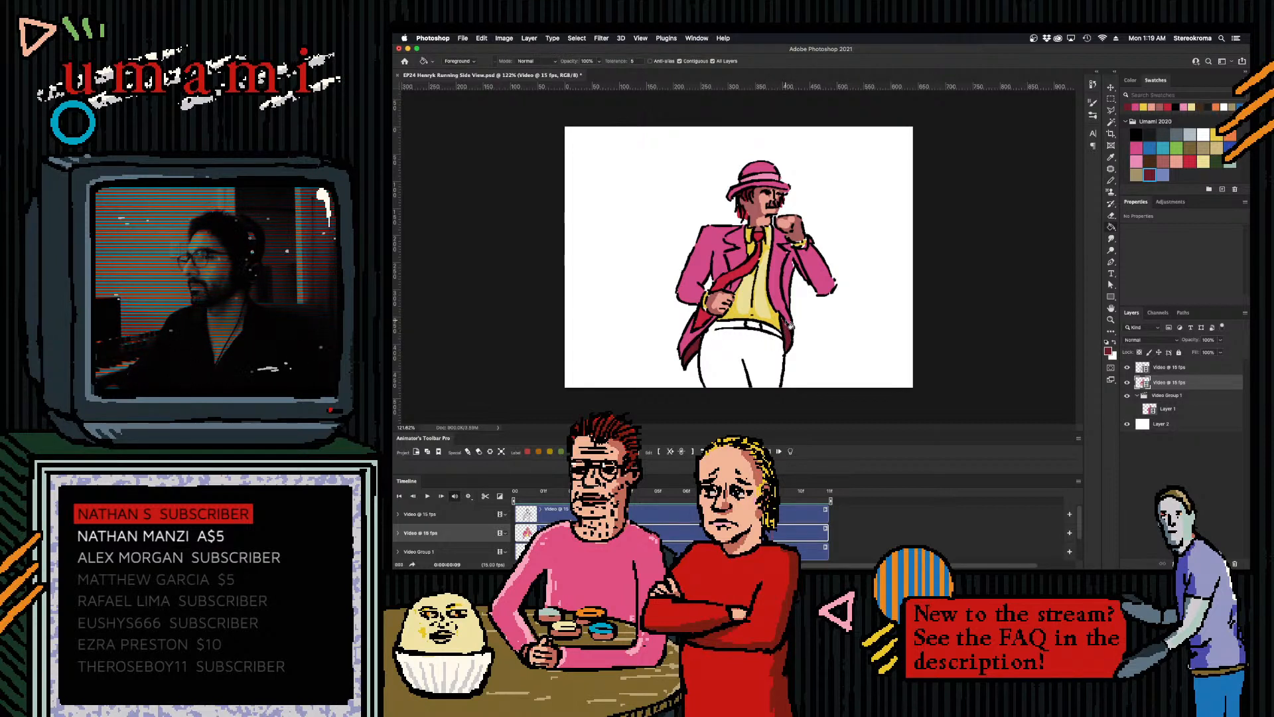
key("b")
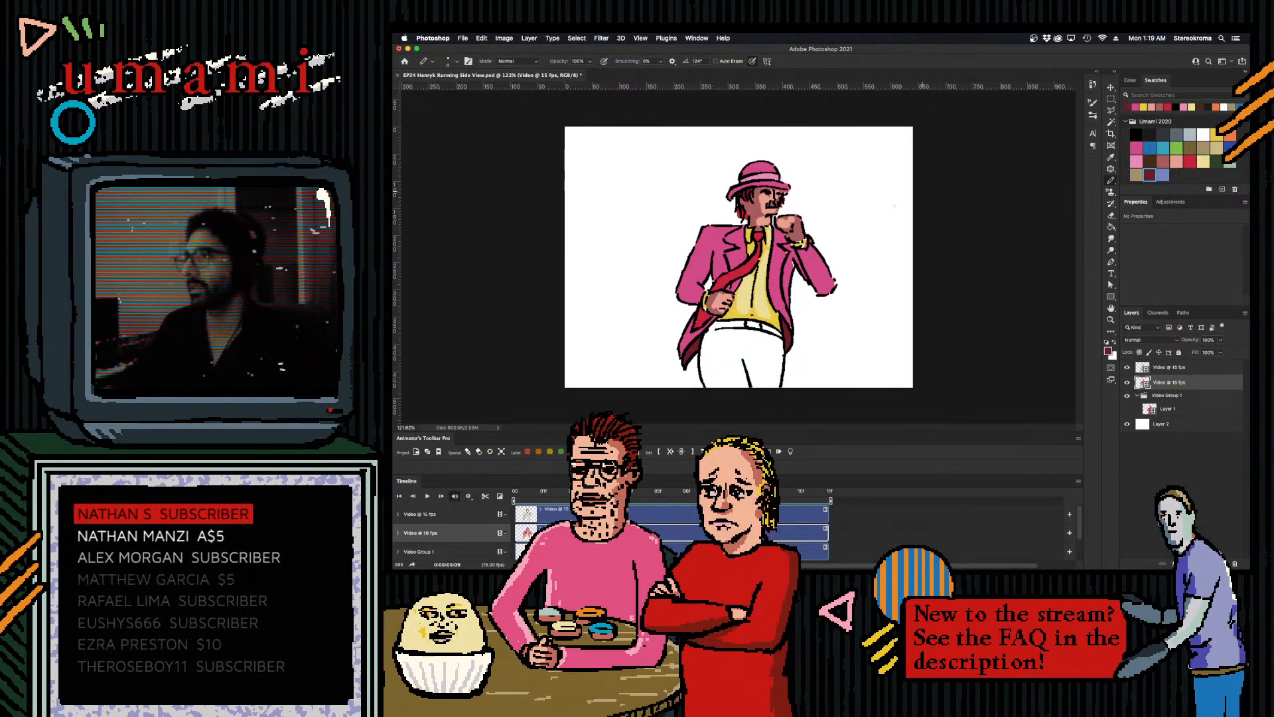
- Paint the trousers pink with an enlarged brush
left_click(1137, 149)
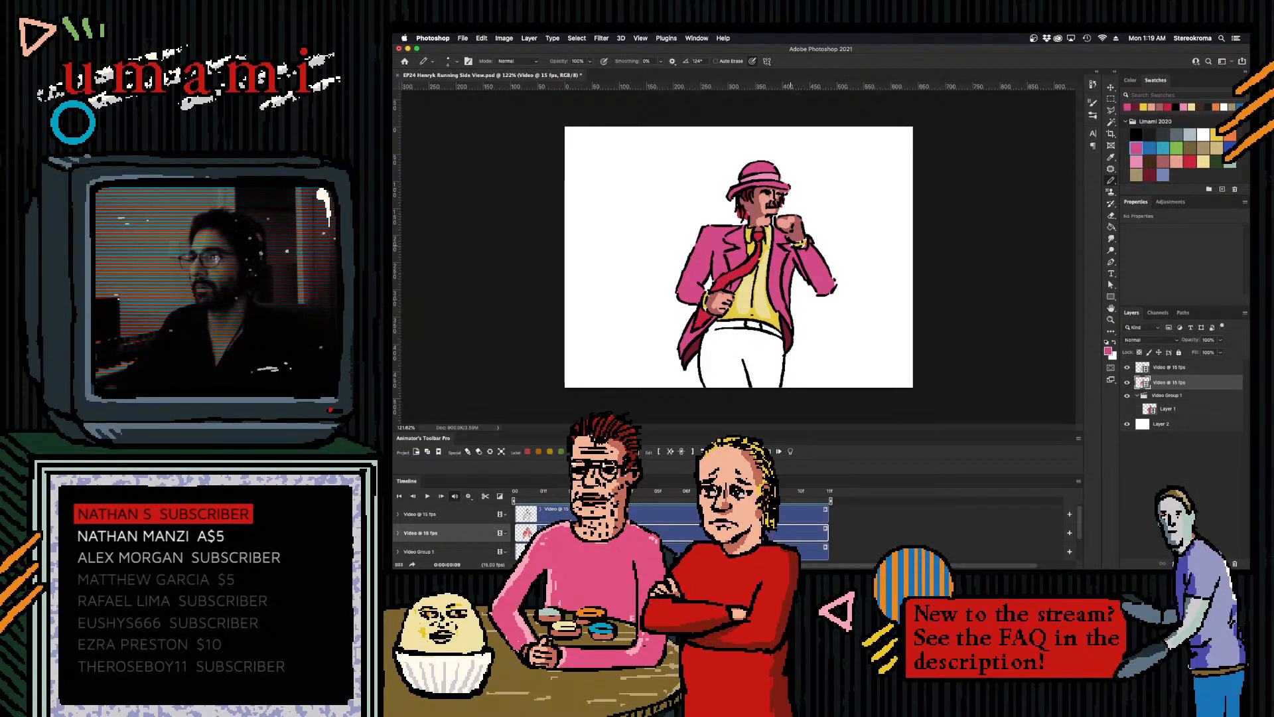
key("bracketright")
key("bracketright")
key("bracketright")
key("bracketright")
key("bracketright")
key("bracketright")
key("bracketright")
key("bracketright")
key("bracketright")
mouse_move(712, 341)
left_mouse_down()
mouse_move(727, 395)
mouse_move(759, 361)
mouse_move(766, 393)
mouse_move(757, 348)
mouse_move(709, 338)
mouse_move(754, 342)
mouse_move(749, 357)
mouse_move(739, 343)
mouse_move(778, 349)
left_mouse_up()
key("bracketleft")
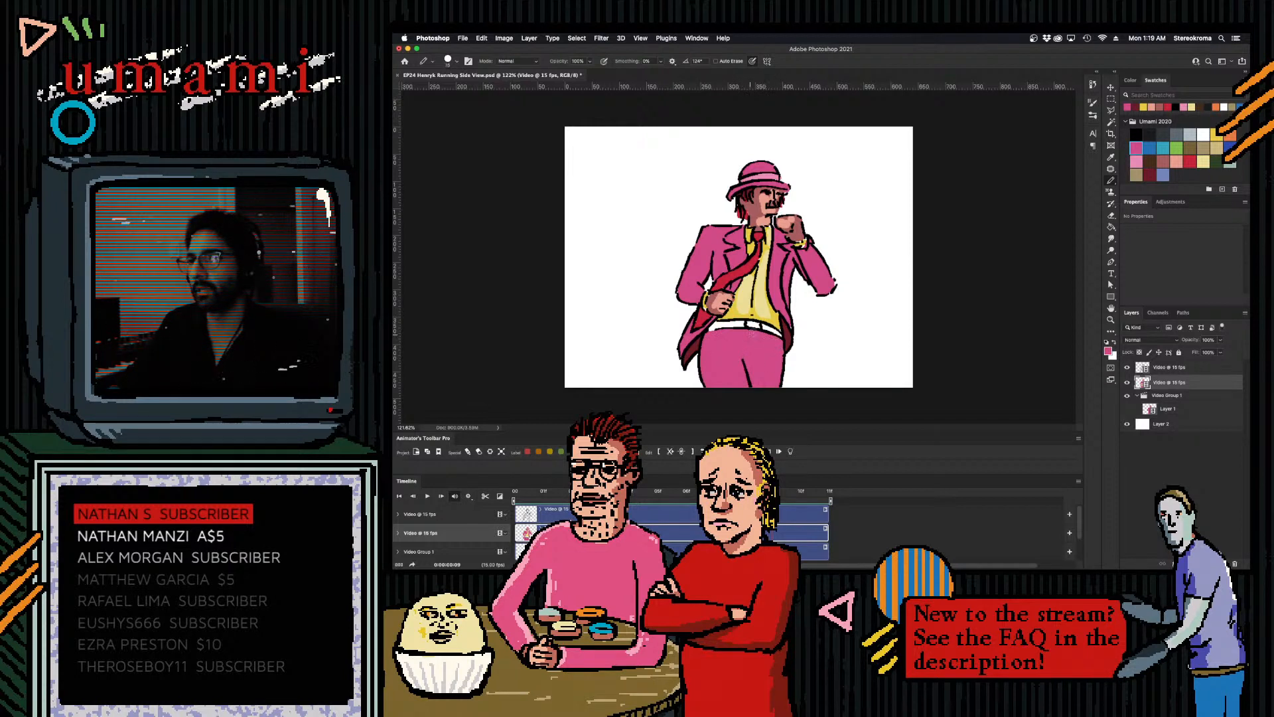
- Paint the belt red and its buckle yellow, and pick the orange swatch
left_click(1190, 161)
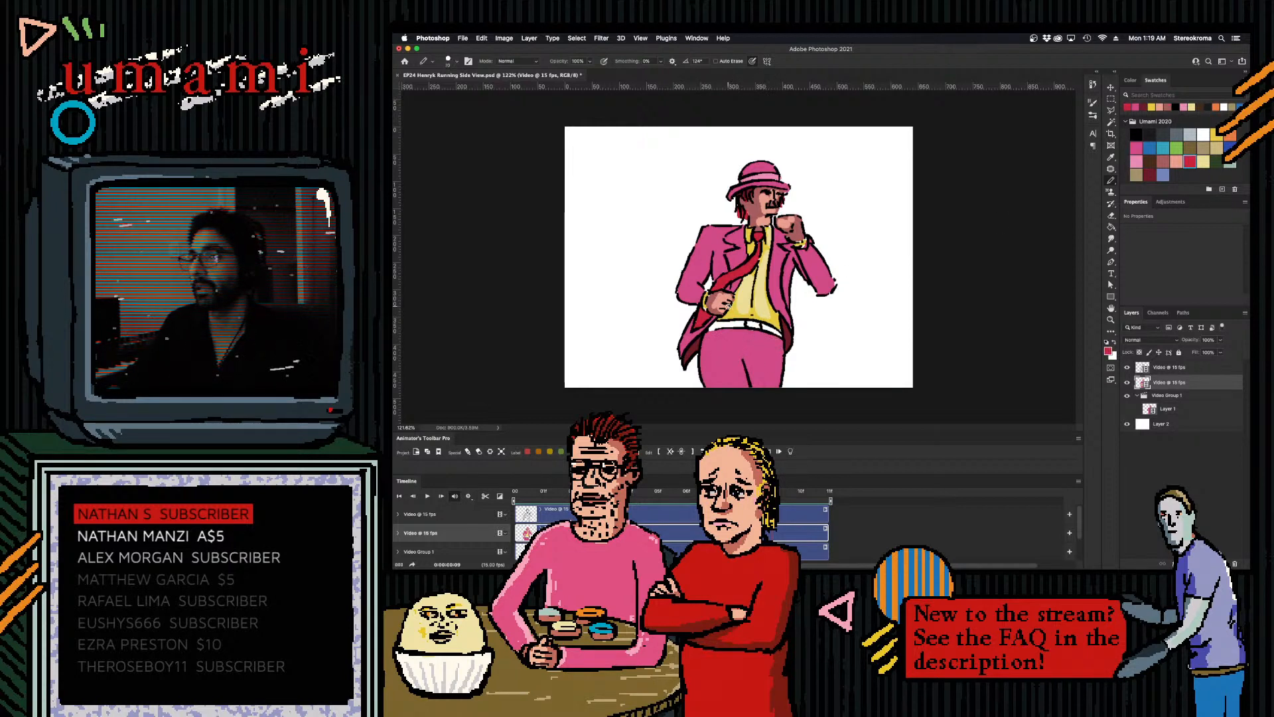
left_click_drag(711, 325, 775, 328)
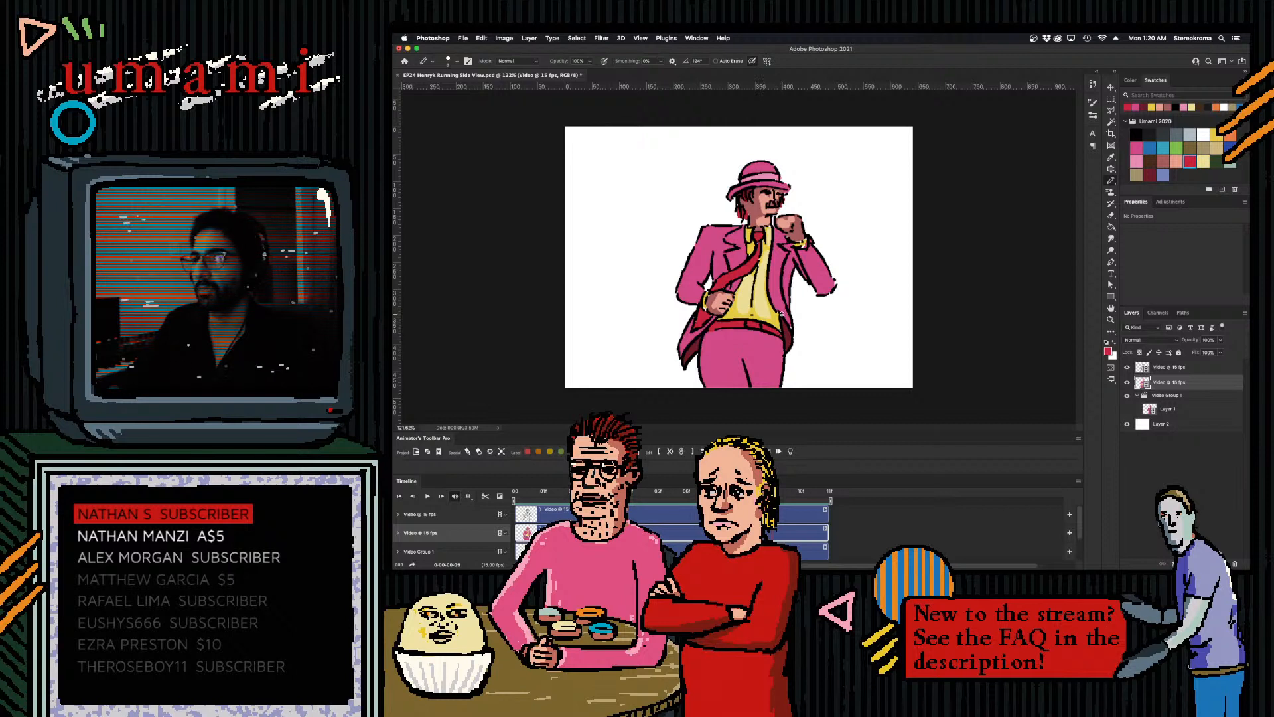
left_click(1217, 135)
left_click(749, 323)
left_click(1230, 135)
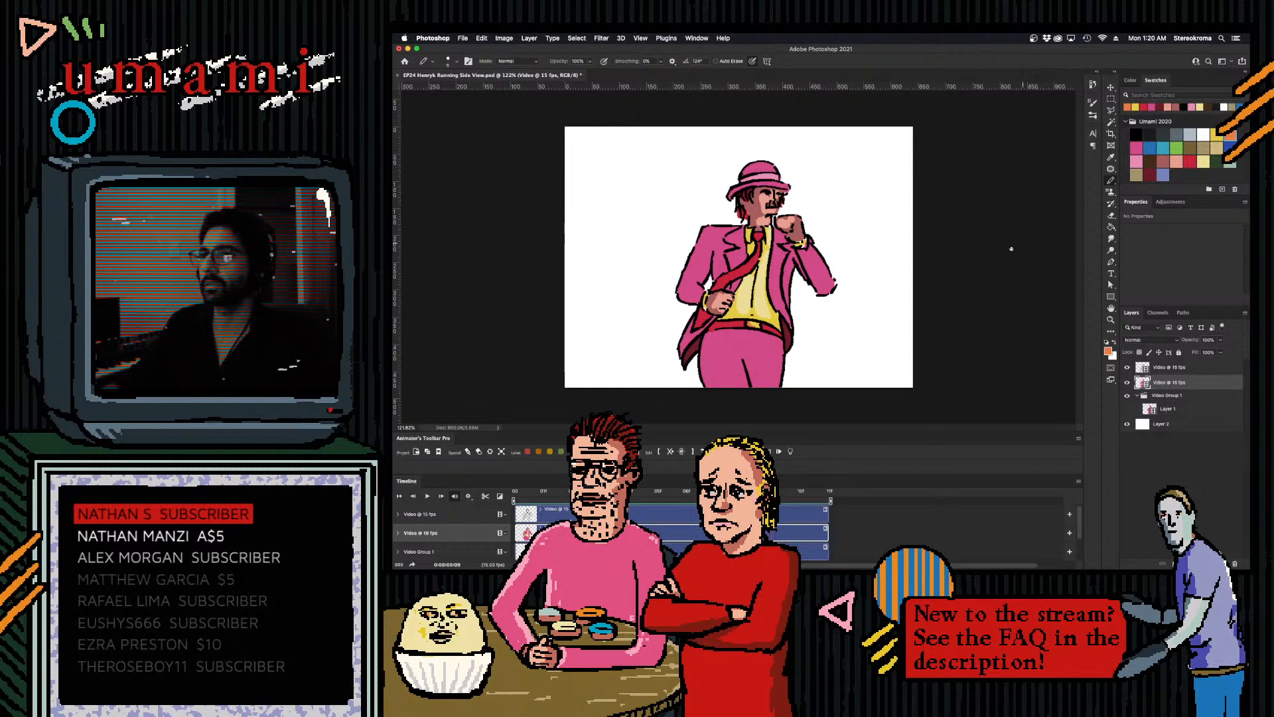
- Play back the animation and step through the neighbouring frames to check the new frame's colours
key("space")
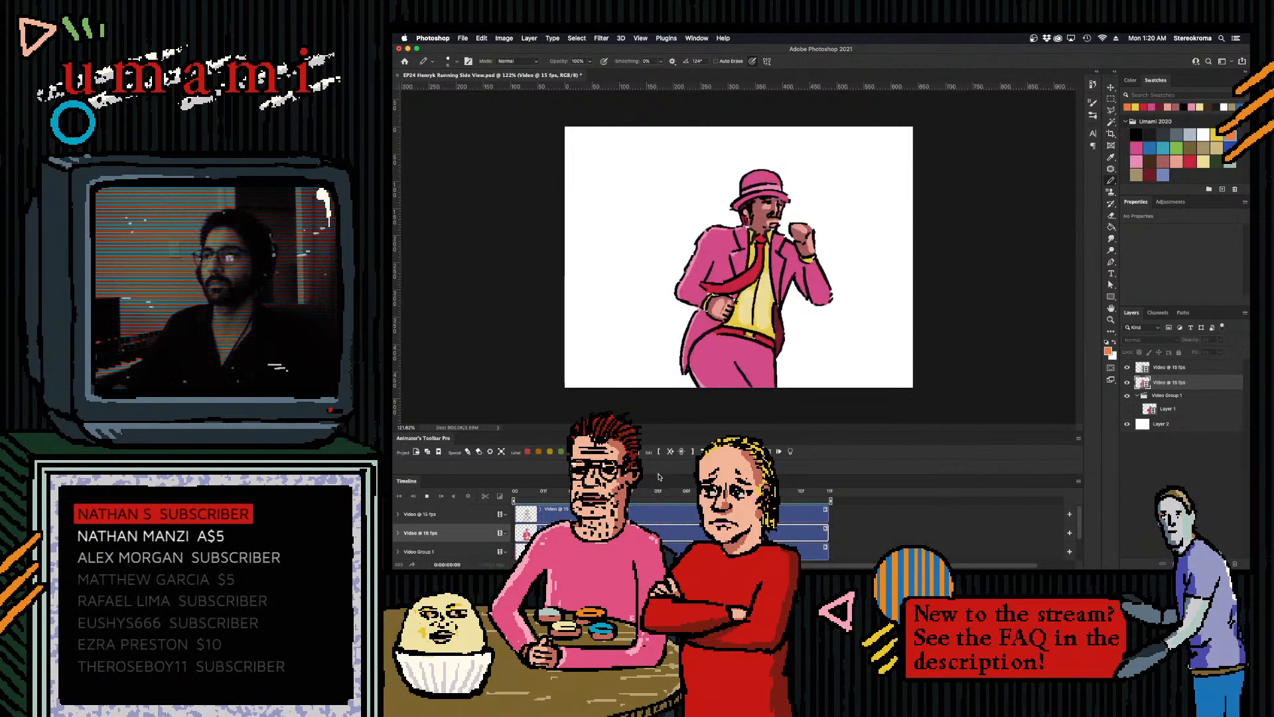
key("space")
left_click_drag(802, 492, 773, 493)
left_click(1190, 160)
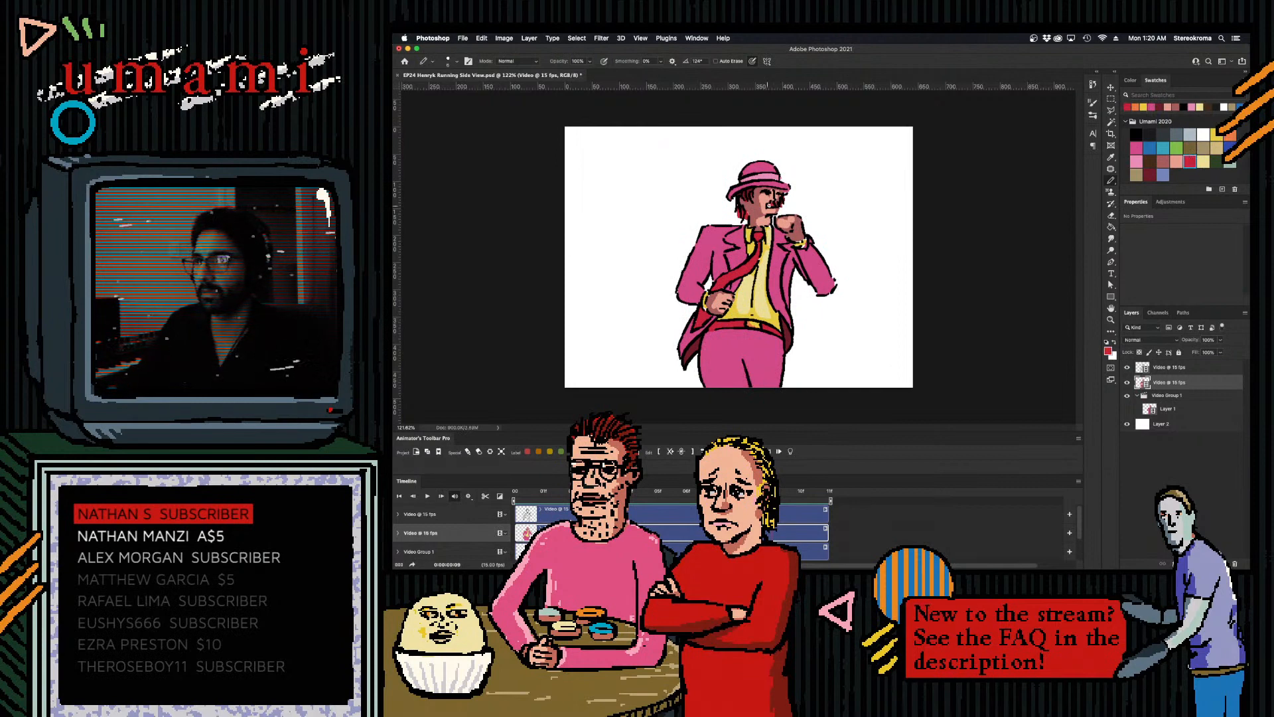
key("Left")
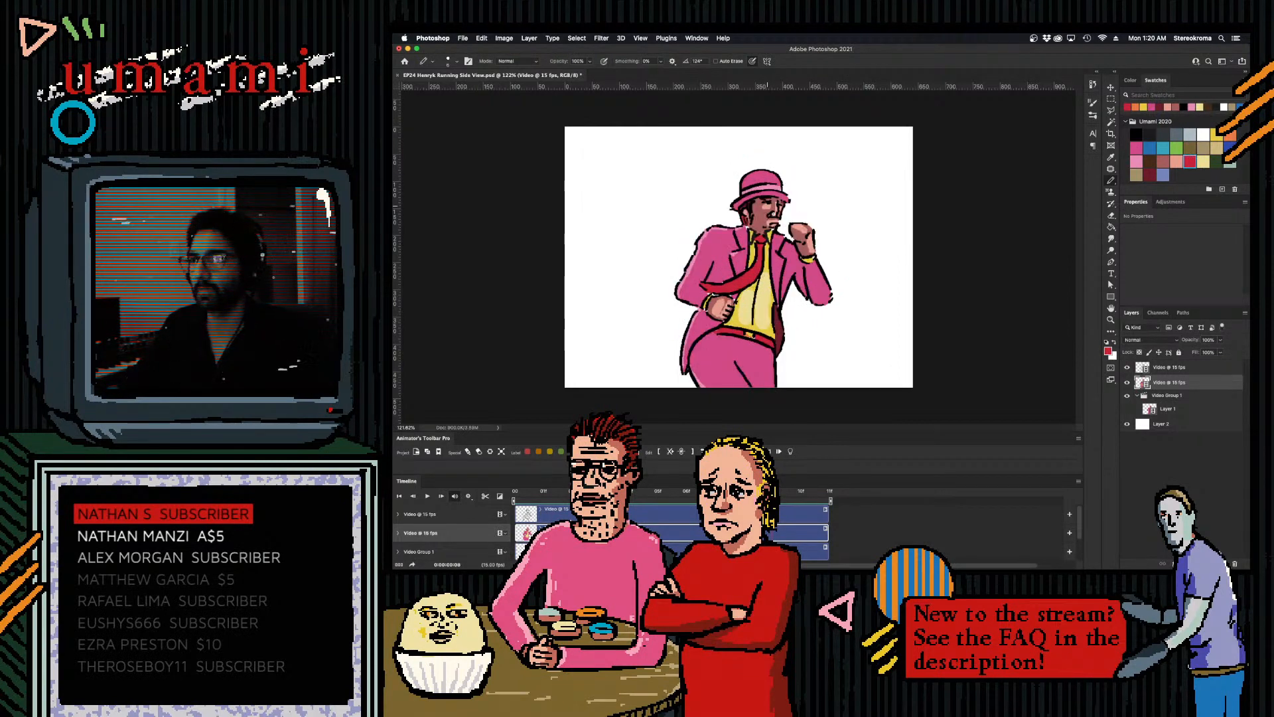
key("Left")
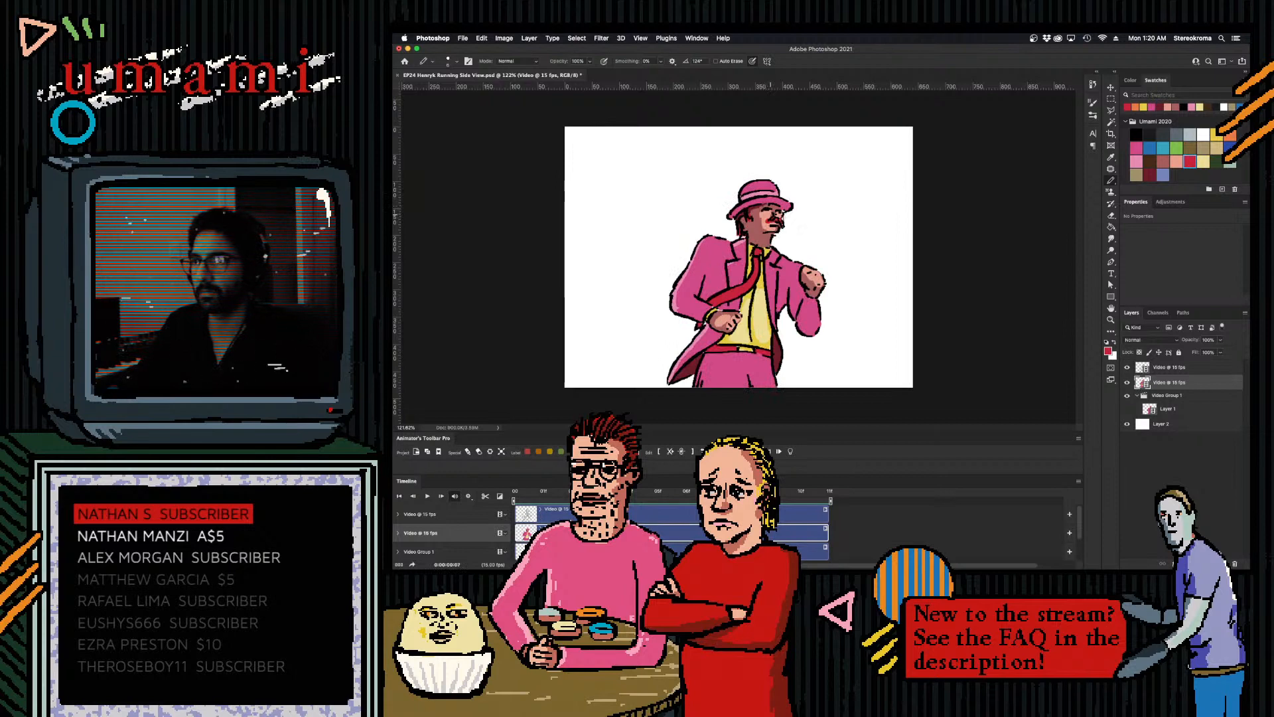
key("Right")
key("Right")
key("Right")
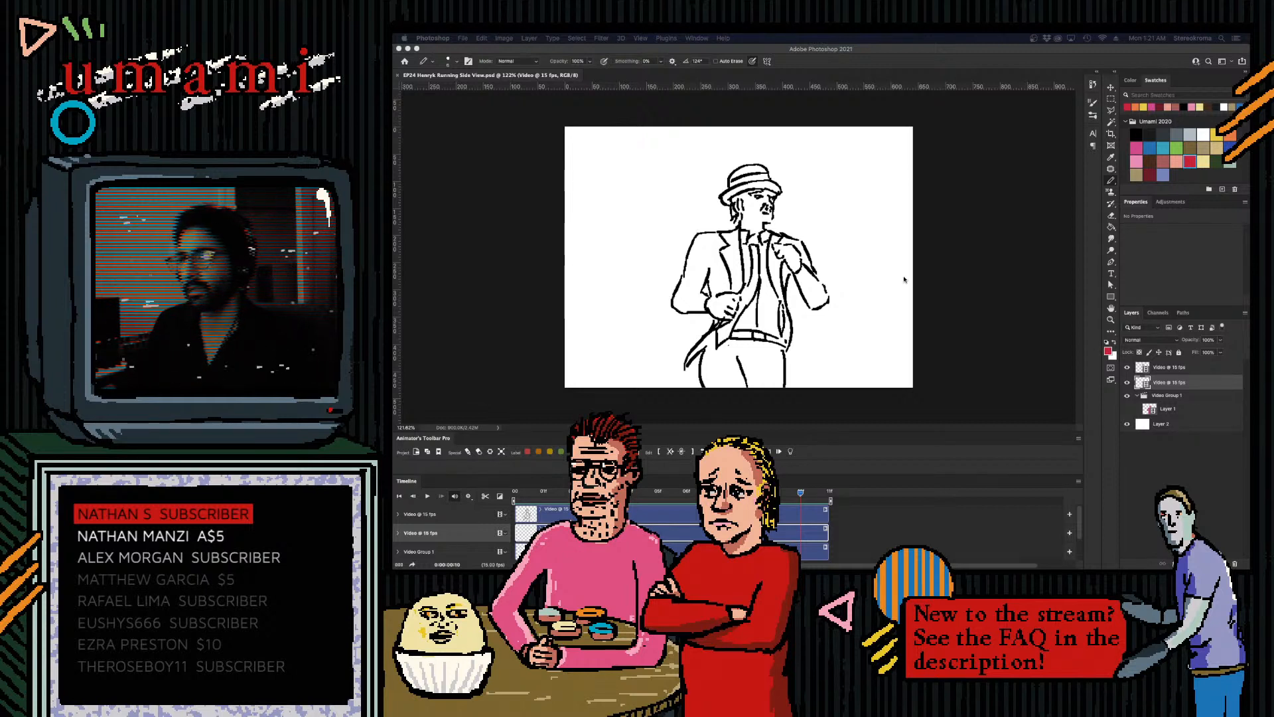
- Return to the last coloured frame and compare it with the frames before and after it
left_click(1139, 145)
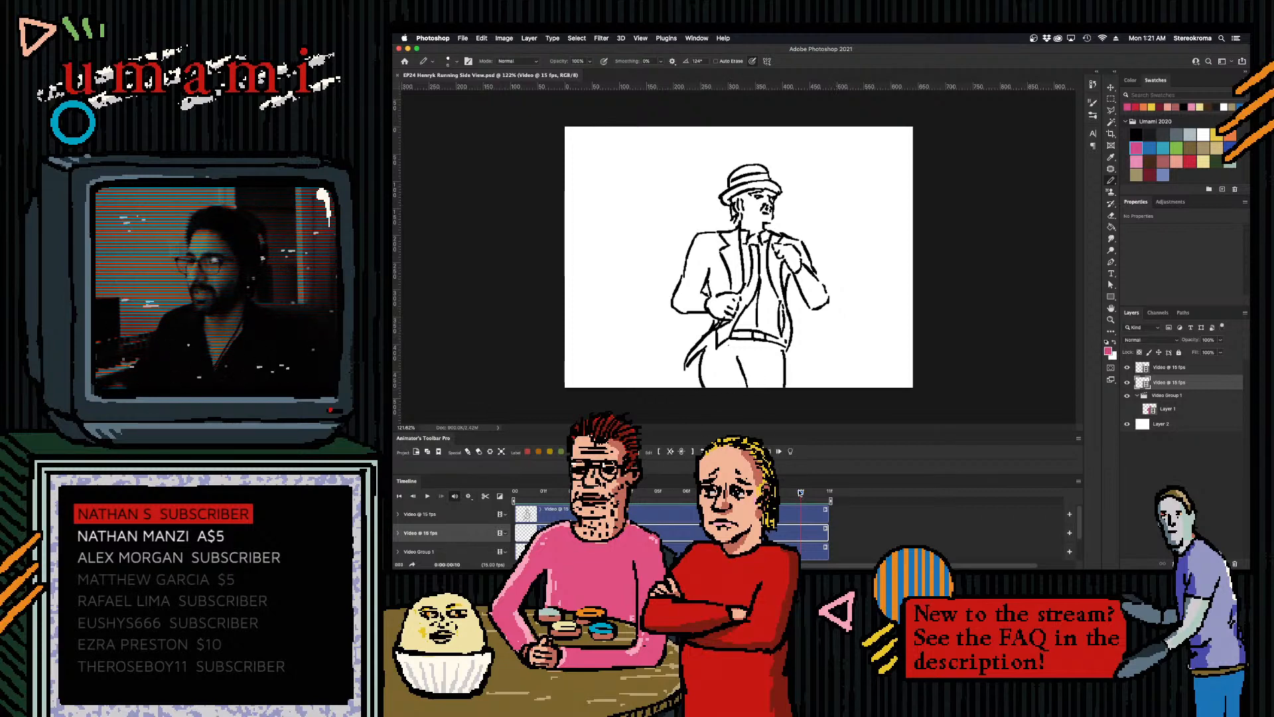
left_click_drag(800, 494, 772, 495)
key("Right")
key("Left")
key("Left")
key("Left")
key("Right")
key("Right")
key("Left")
key("Right")
- Draw a light pink highlight along the jacket's shoulder and upper sleeve, redoing the stroke until it fits
left_click(1137, 160)
left_click_drag(705, 229, 686, 287)
key("super+z")
left_click_drag(705, 227, 683, 279)
key("super+z")
left_click_drag(705, 226, 679, 275)
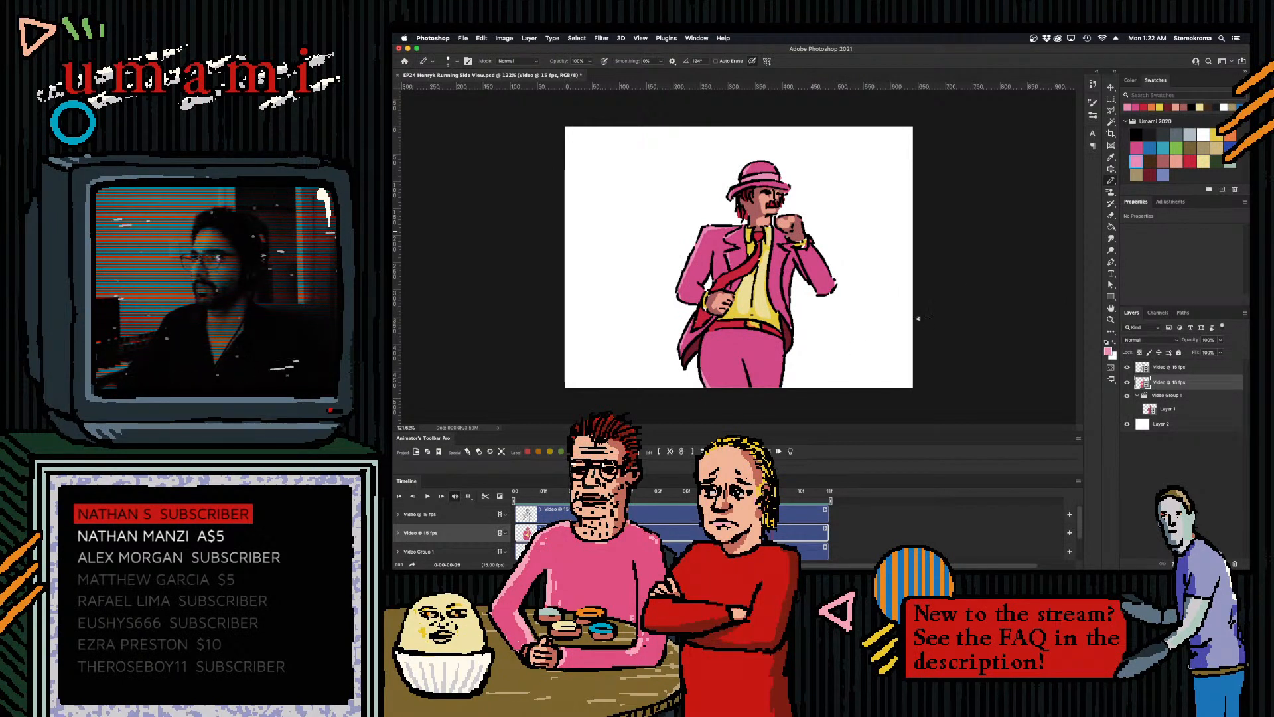
key("Left")
key("Right")
- Go to the next uncoloured frame and make the lower Video @ 15 fps layer active with the pink swatch
mouse_move(773, 493)
left_mouse_down()
mouse_move(747, 493)
mouse_move(799, 493)
left_mouse_up()
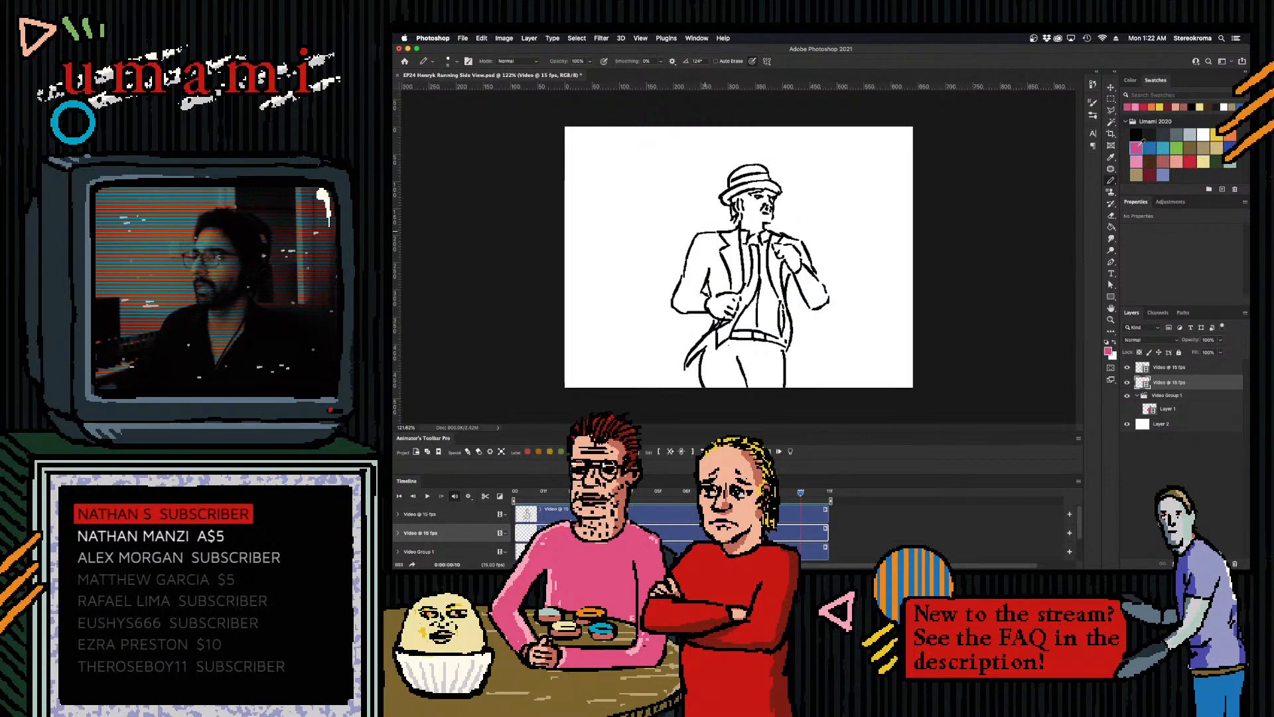
left_click(792, 516)
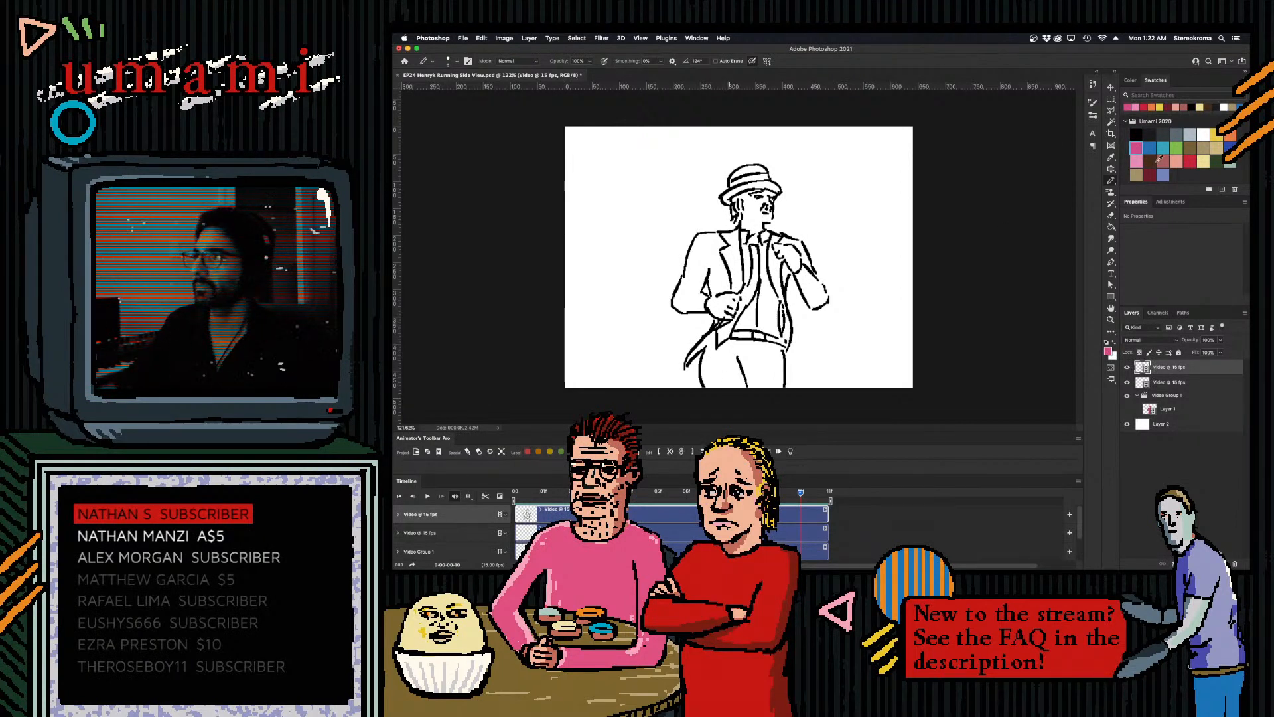
left_click(801, 535)
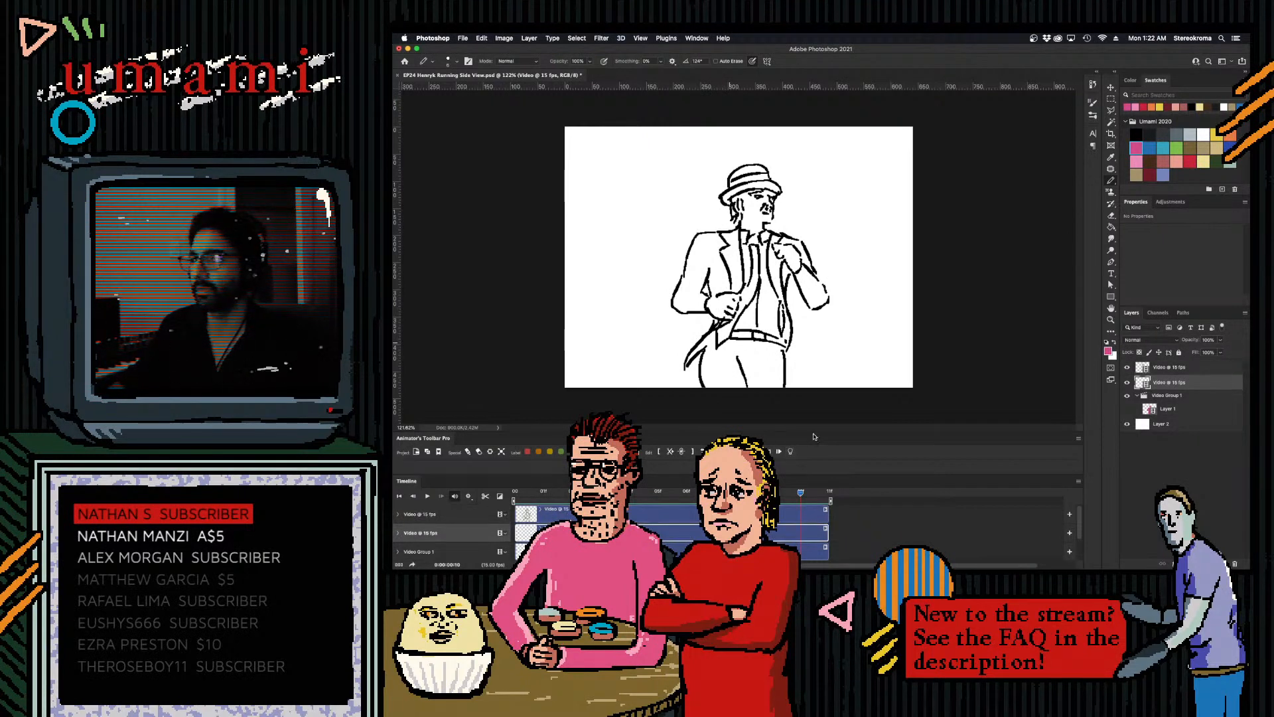
mouse_move(801, 494)
left_mouse_down()
mouse_move(782, 494)
mouse_move(804, 498)
left_mouse_up()
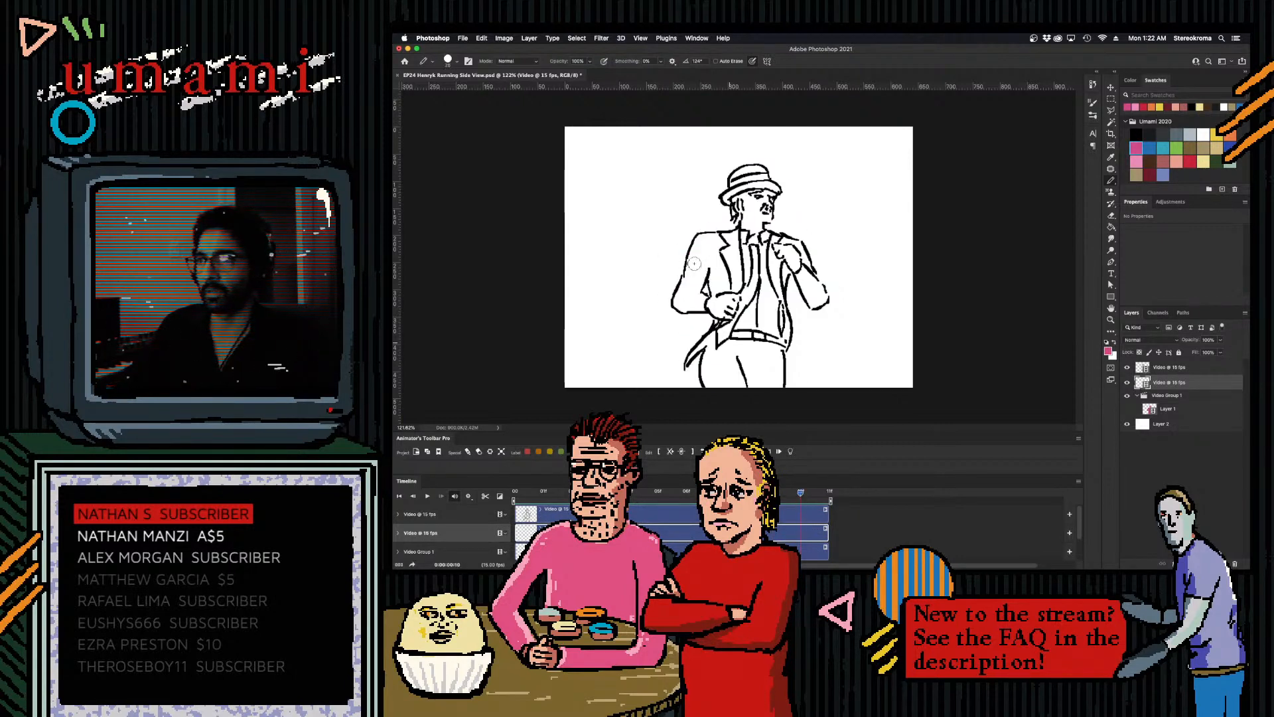
- Paint the jacket's shoulder, upper sleeve and front beside the lapel pink on this frame
mouse_move(694, 263)
left_mouse_down()
mouse_move(702, 239)
mouse_move(725, 247)
mouse_move(730, 236)
left_mouse_up()
key("[")
key("[")
key("[")
key("[")
mouse_move(737, 251)
left_mouse_down()
mouse_move(739, 288)
mouse_move(731, 254)
mouse_move(713, 252)
mouse_move(717, 280)
left_mouse_up()
key("bracketright")
key("bracketright")
key("bracketright")
key("bracketright")
key("bracketright")
key("super+z")
key("bracketleft")
key("bracketleft")
key("bracketleft")
key("bracketleft")
key("bracketleft")
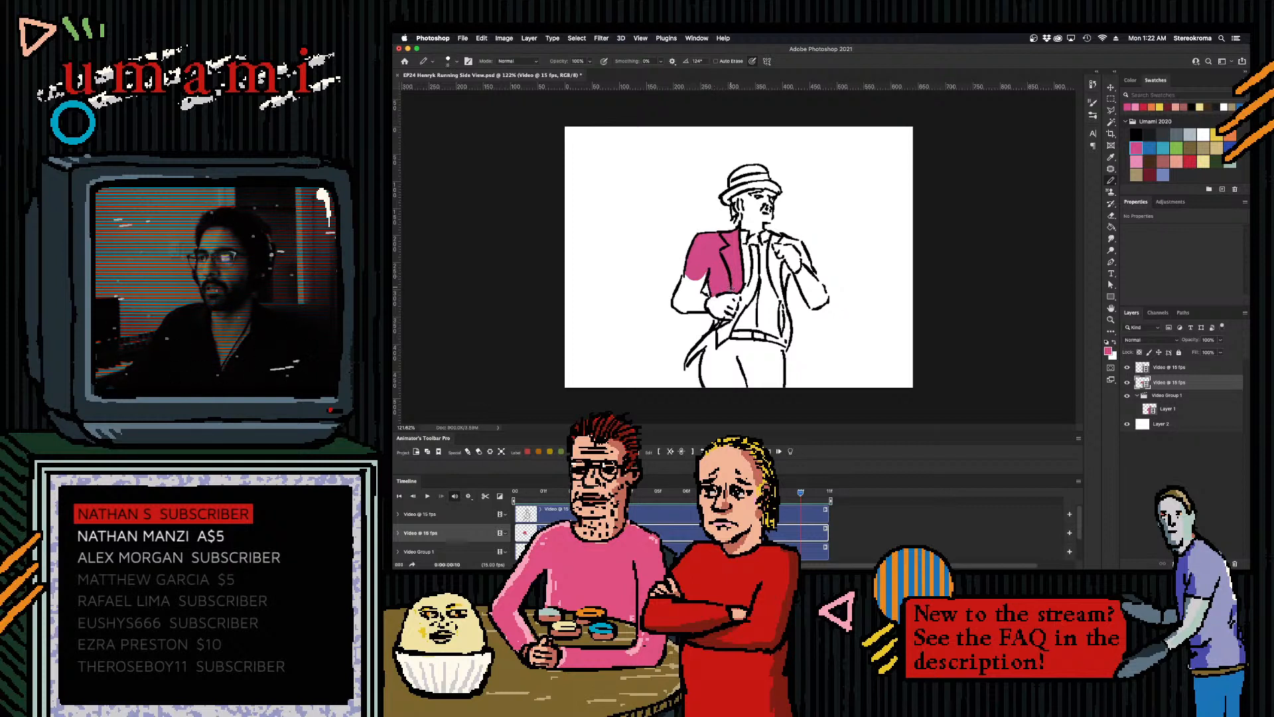
- Paint the lower part of the bent sleeve pink down to the elbow and cuff
key("bracketright")
key("bracketright")
key("bracketright")
mouse_move(694, 278)
left_mouse_down()
mouse_move(689, 307)
mouse_move(679, 300)
mouse_move(699, 287)
mouse_move(699, 300)
mouse_move(689, 274)
mouse_move(682, 293)
mouse_move(699, 271)
mouse_move(683, 296)
mouse_move(703, 305)
mouse_move(676, 305)
left_mouse_up()
key("super+z")
key("super+z")
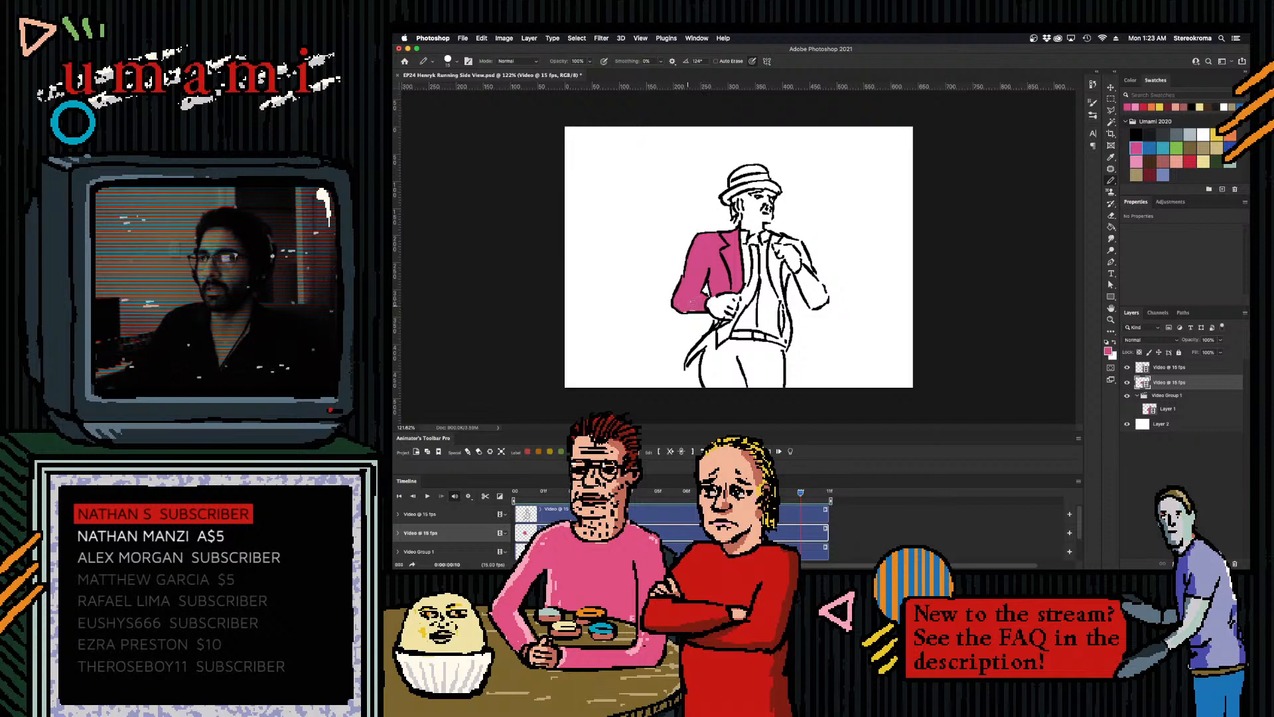
key("]")
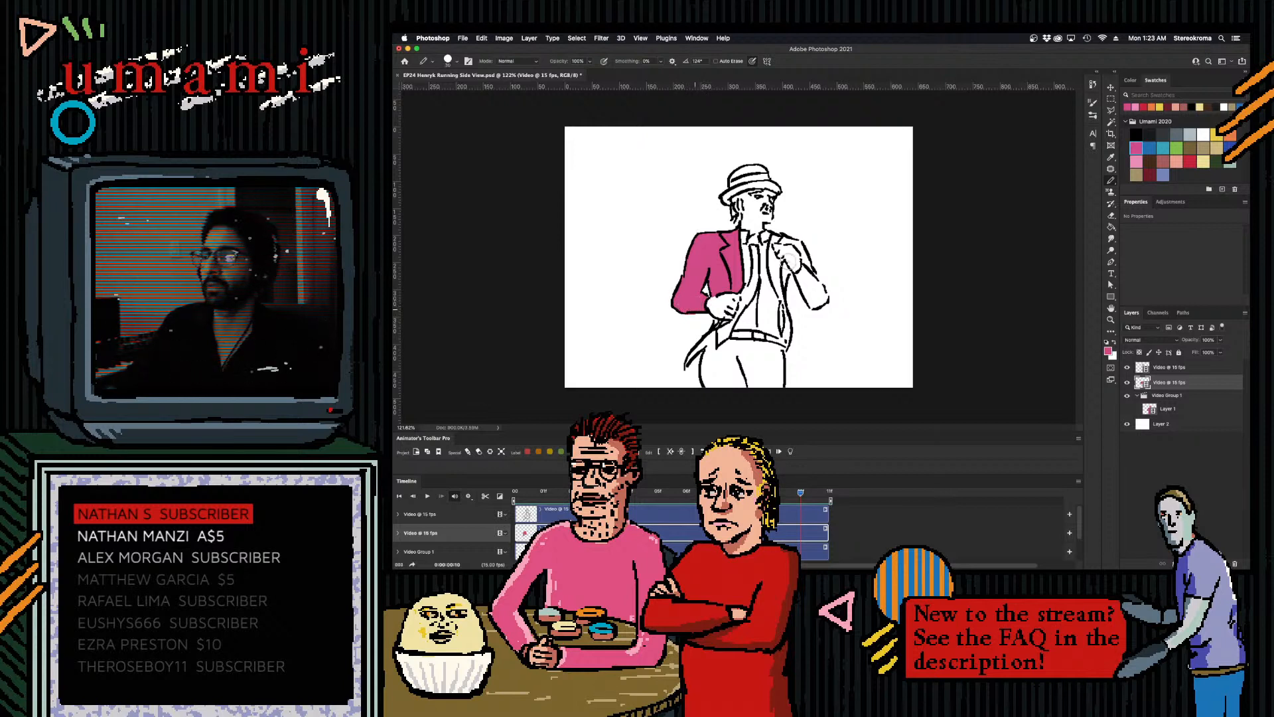
- Paint the raised arm's sleeve, its shoulder and the lapel beside the raised hand pink, using a smaller brush for the narrow areas
left_click_drag(801, 278, 816, 305)
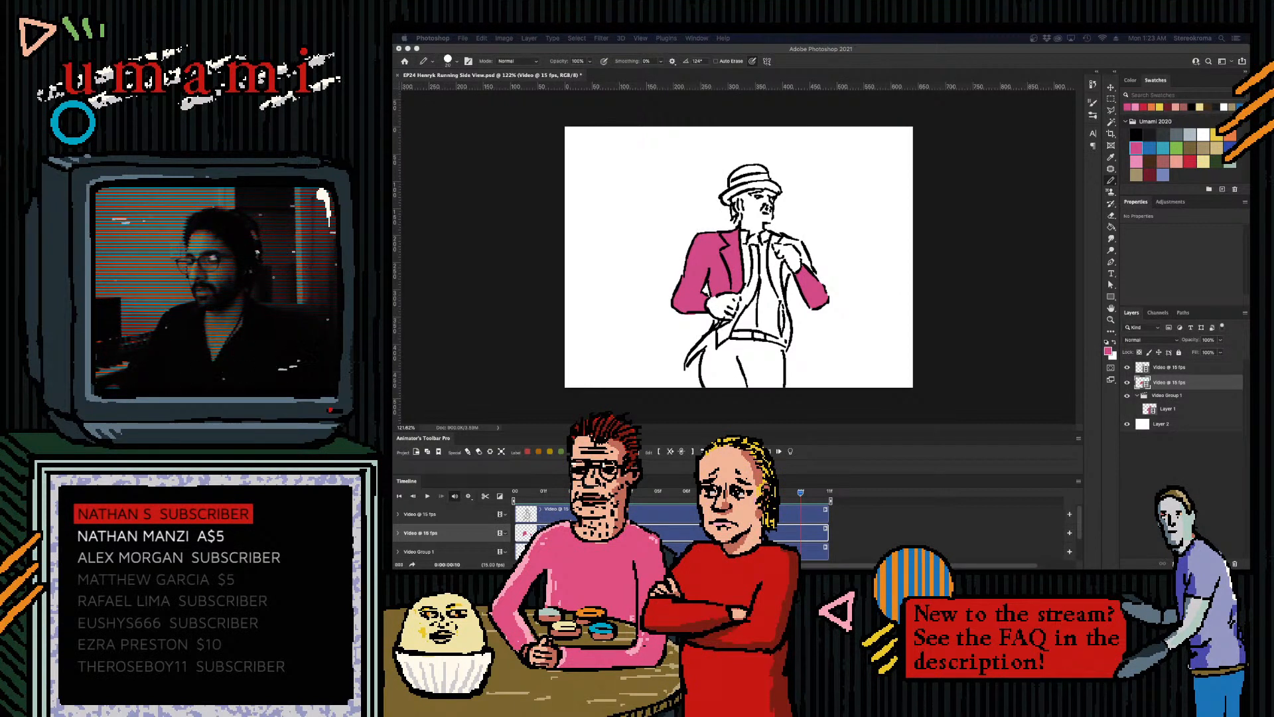
left_click(1136, 146)
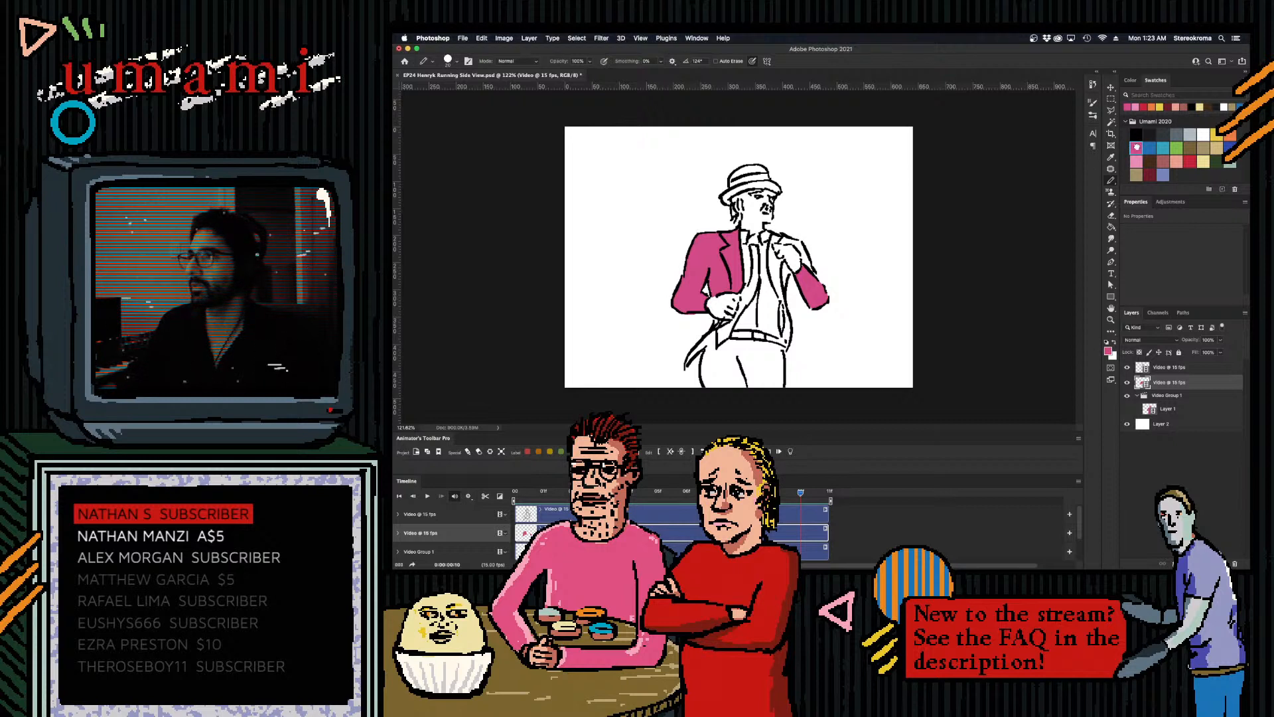
key("[")
key("[")
key("[")
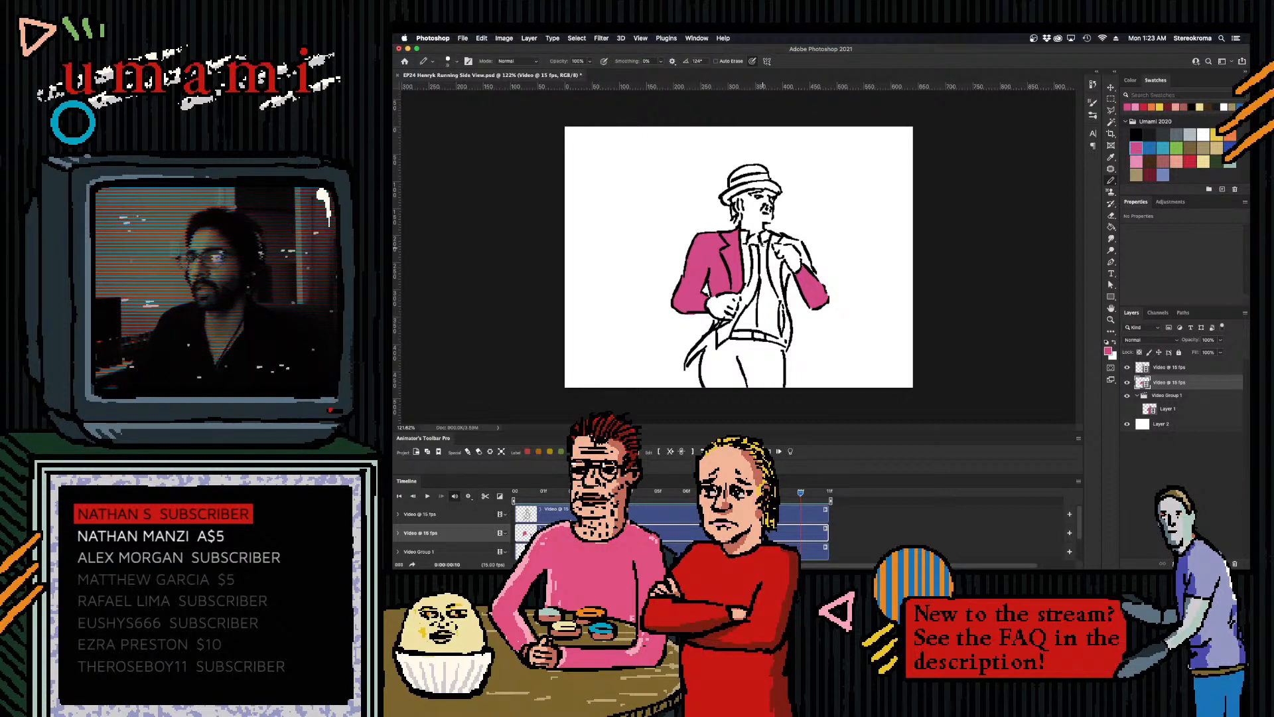
key("[")
mouse_move(783, 268)
left_mouse_down()
mouse_move(784, 280)
mouse_move(790, 242)
left_mouse_up()
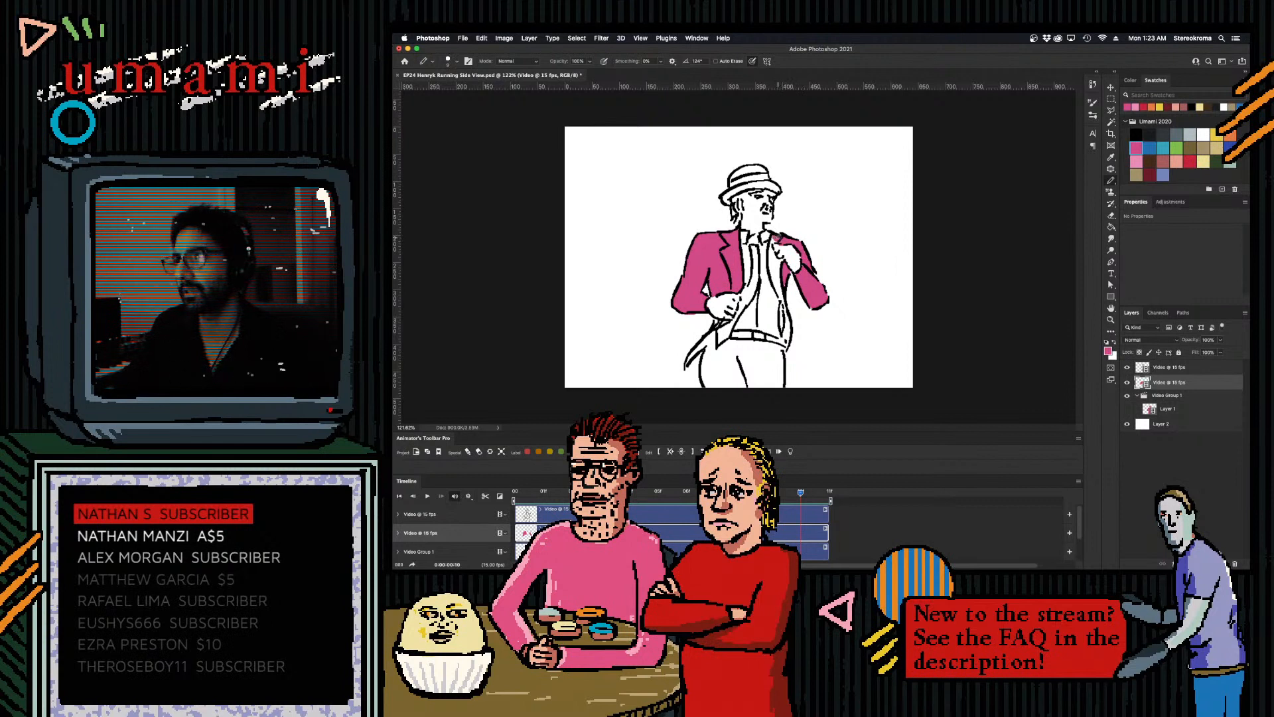
left_click_drag(772, 242, 780, 261)
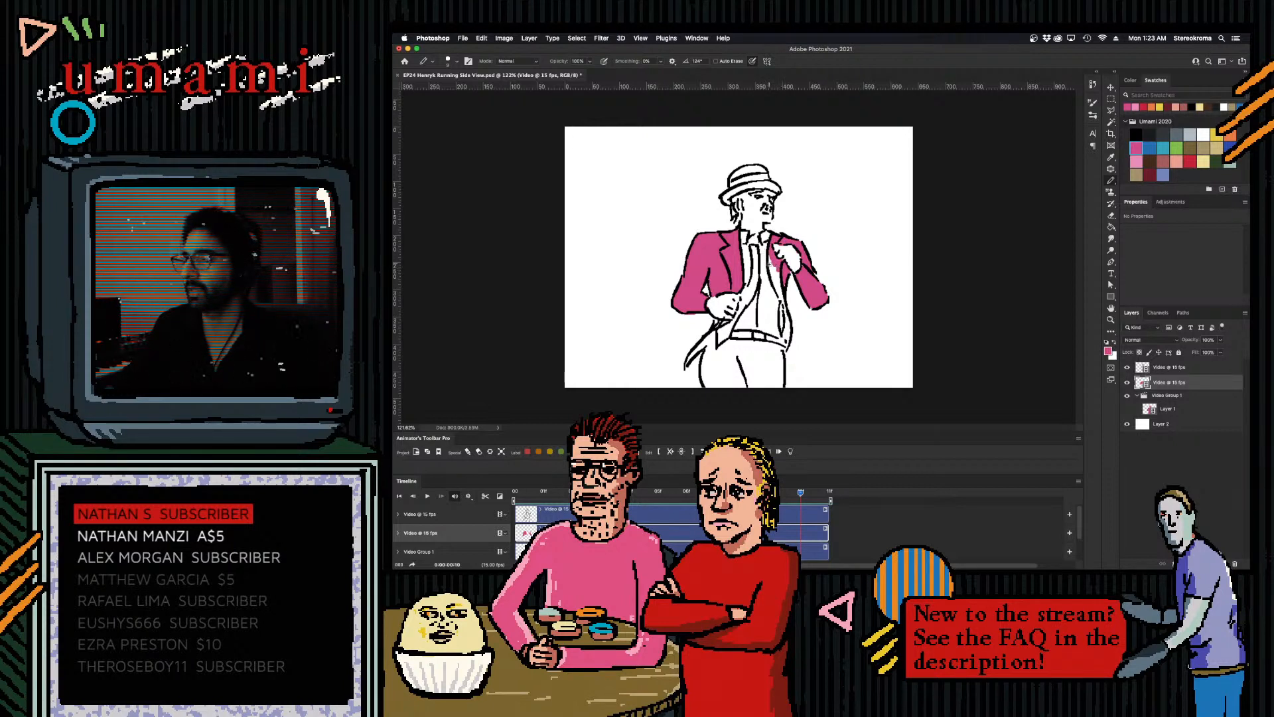
- Paint the narrow jacket front below the raised hand pink down to the waist
key("bracketright")
key("bracketright")
key("bracketright")
left_click_drag(771, 256, 788, 342)
key("bracketleft")
key("bracketleft")
key("bracketleft")
key("super+z")
key("bracketleft")
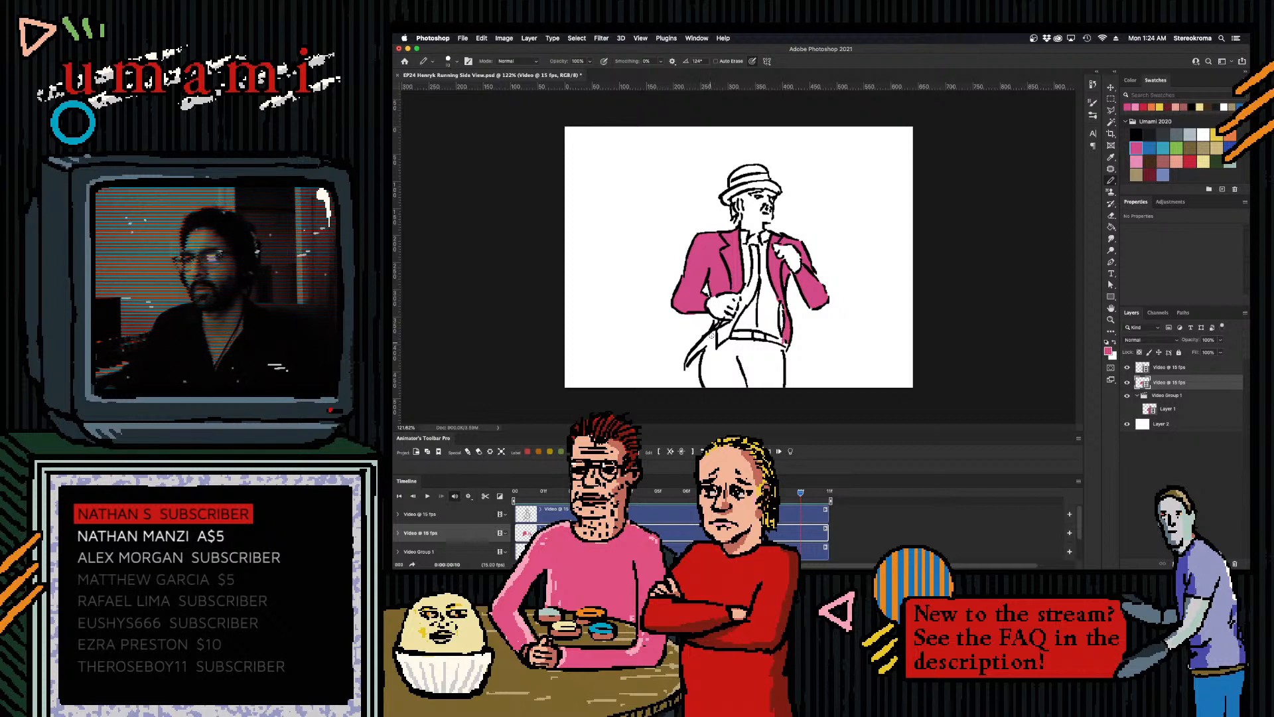
mouse_move(706, 340)
left_mouse_down()
mouse_move(691, 361)
mouse_move(711, 336)
left_mouse_up()
left_click(1150, 174)
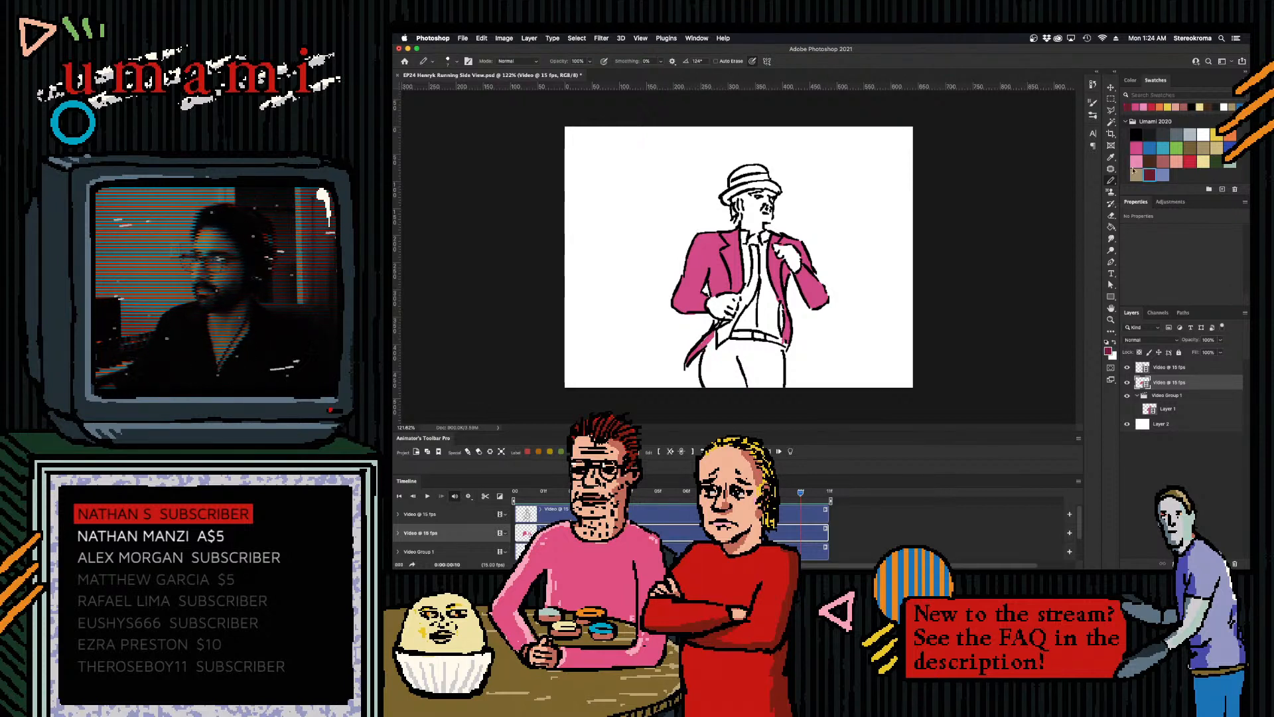
left_click_drag(708, 338, 693, 353)
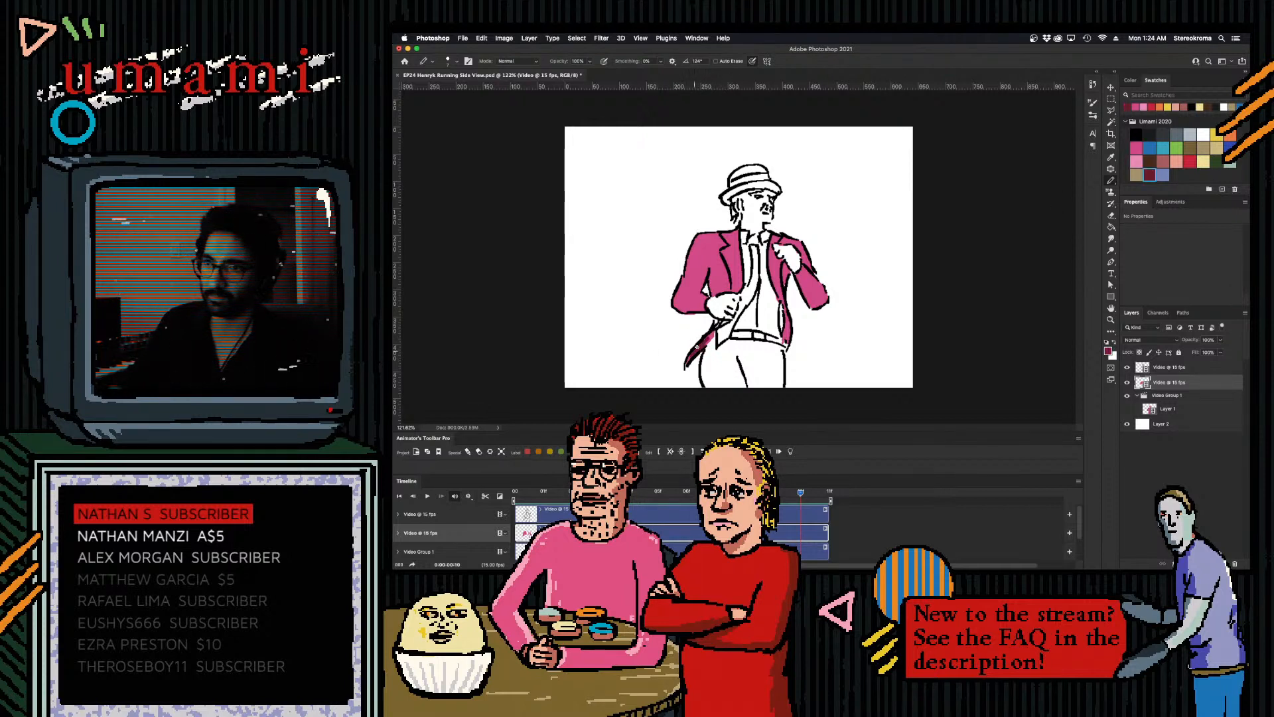
key("super+z")
key("super+z")
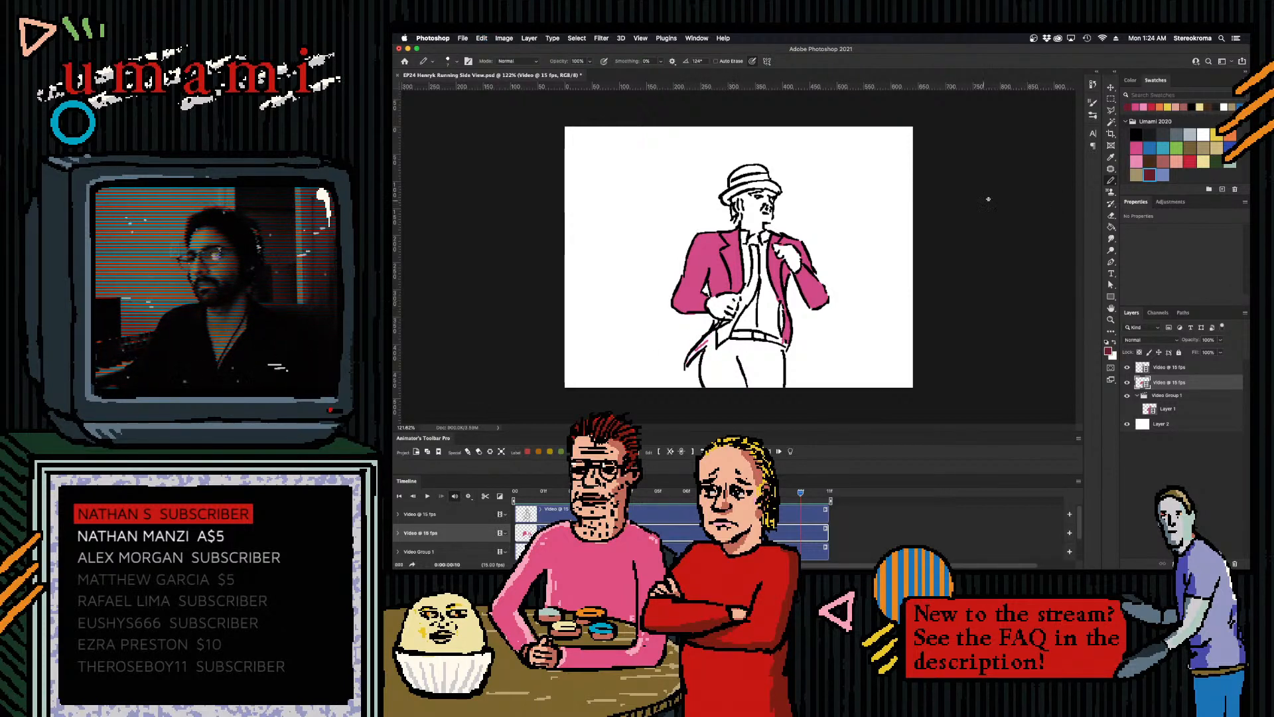
- Paint the jacket's tail pink and add a small dark red shadow inside the jacket front beneath the raised hand
left_click(1137, 148)
left_click_drag(708, 338, 688, 362)
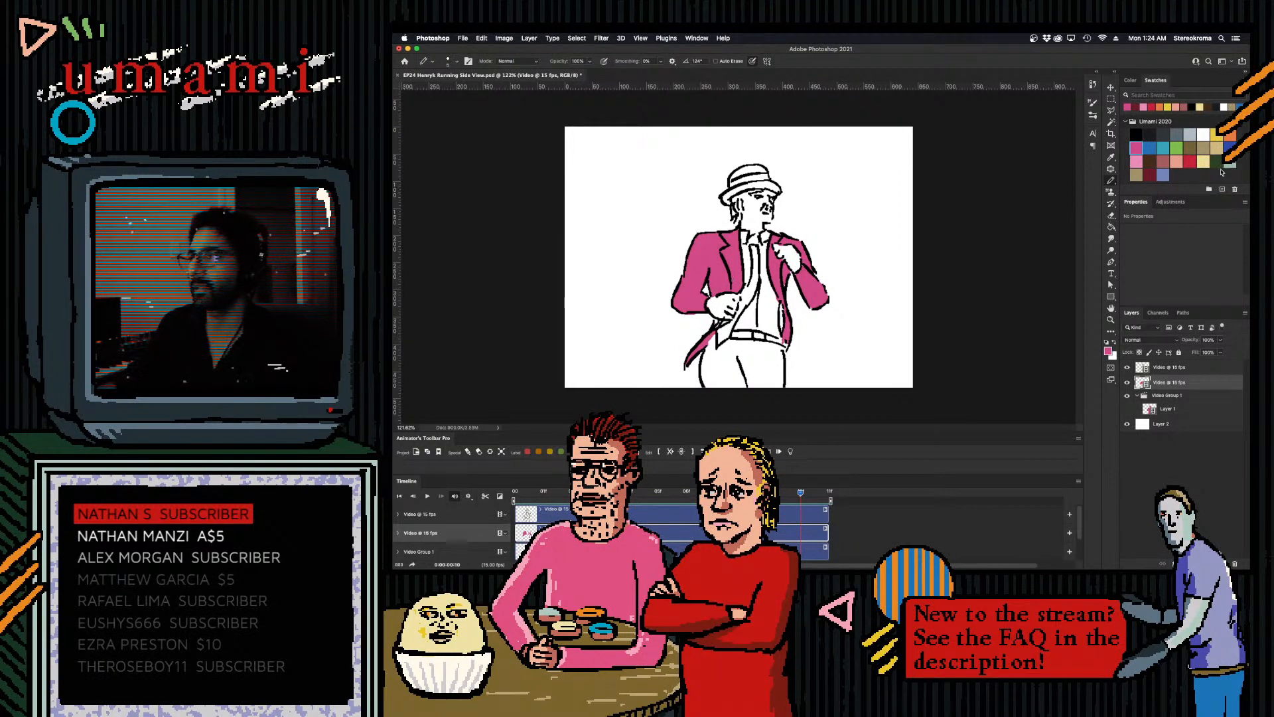
left_click(1150, 174)
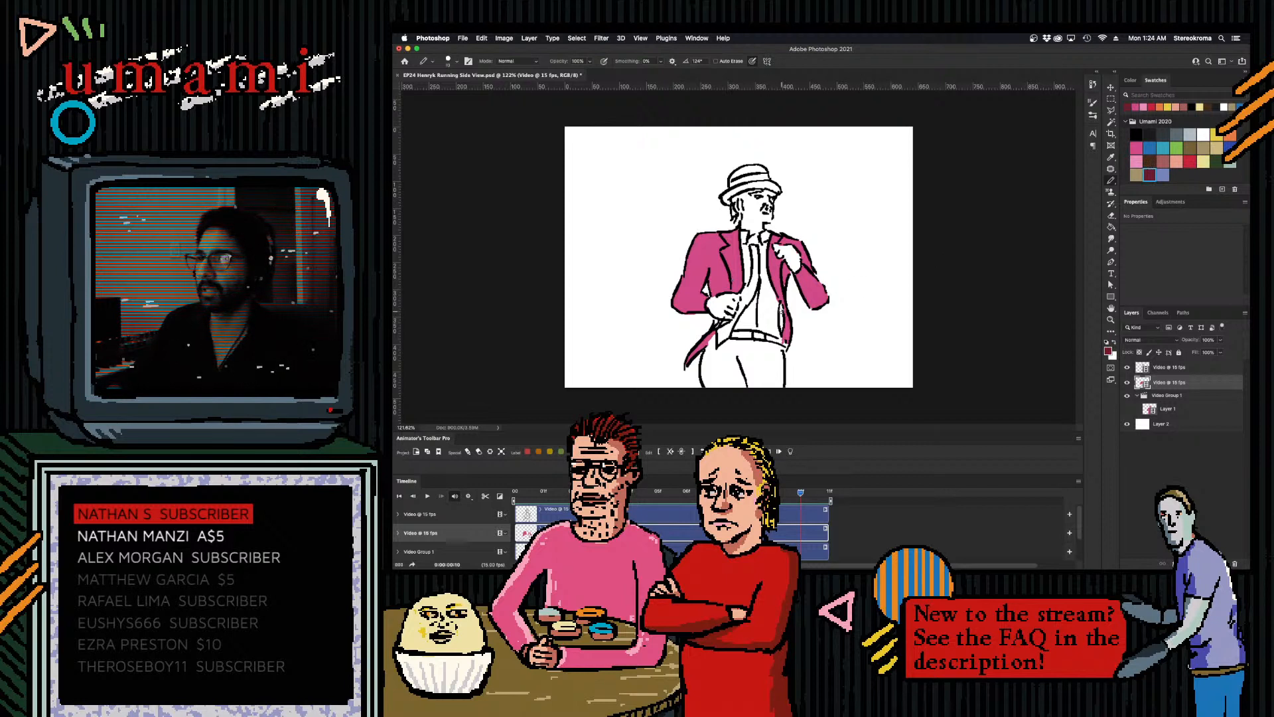
mouse_move(781, 306)
left_mouse_down()
mouse_move(783, 330)
mouse_move(781, 306)
left_mouse_up()
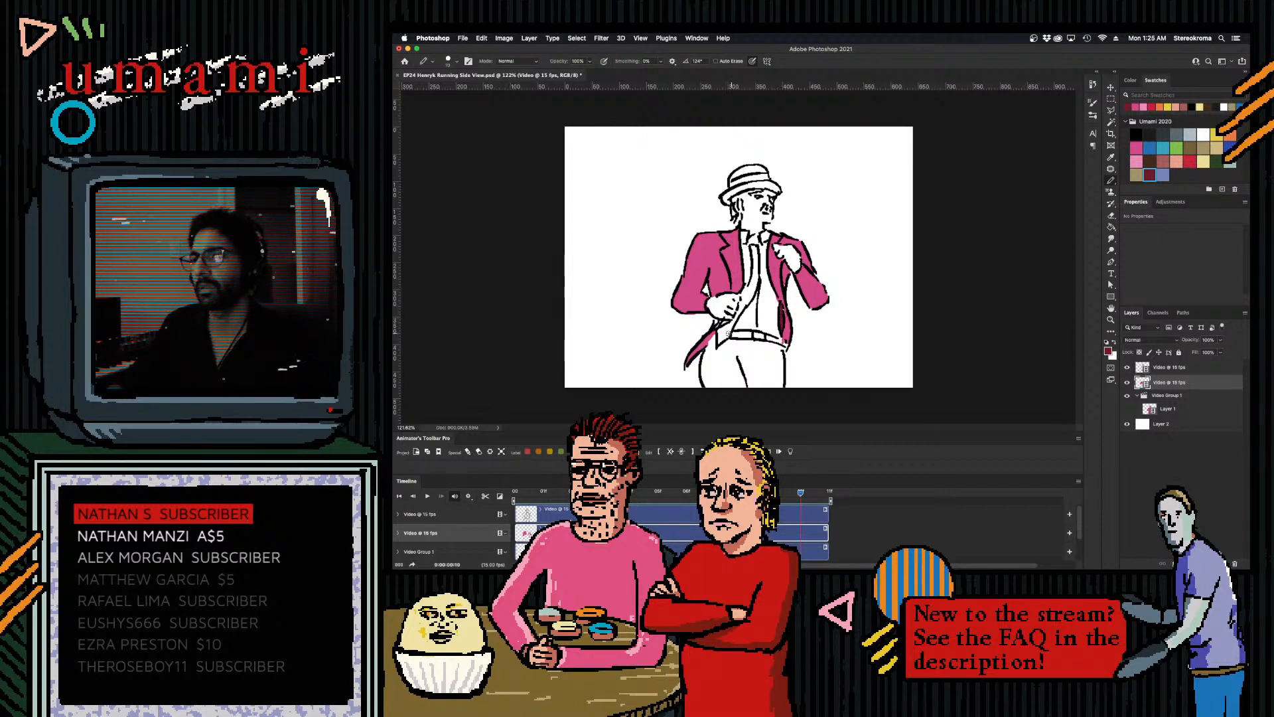
- Paint the tie red from the knot down to its tip below the lower hand
left_click(1190, 161)
key("bracketright")
key("bracketleft")
mouse_move(751, 238)
left_mouse_down()
mouse_move(740, 308)
mouse_move(749, 289)
left_mouse_up()
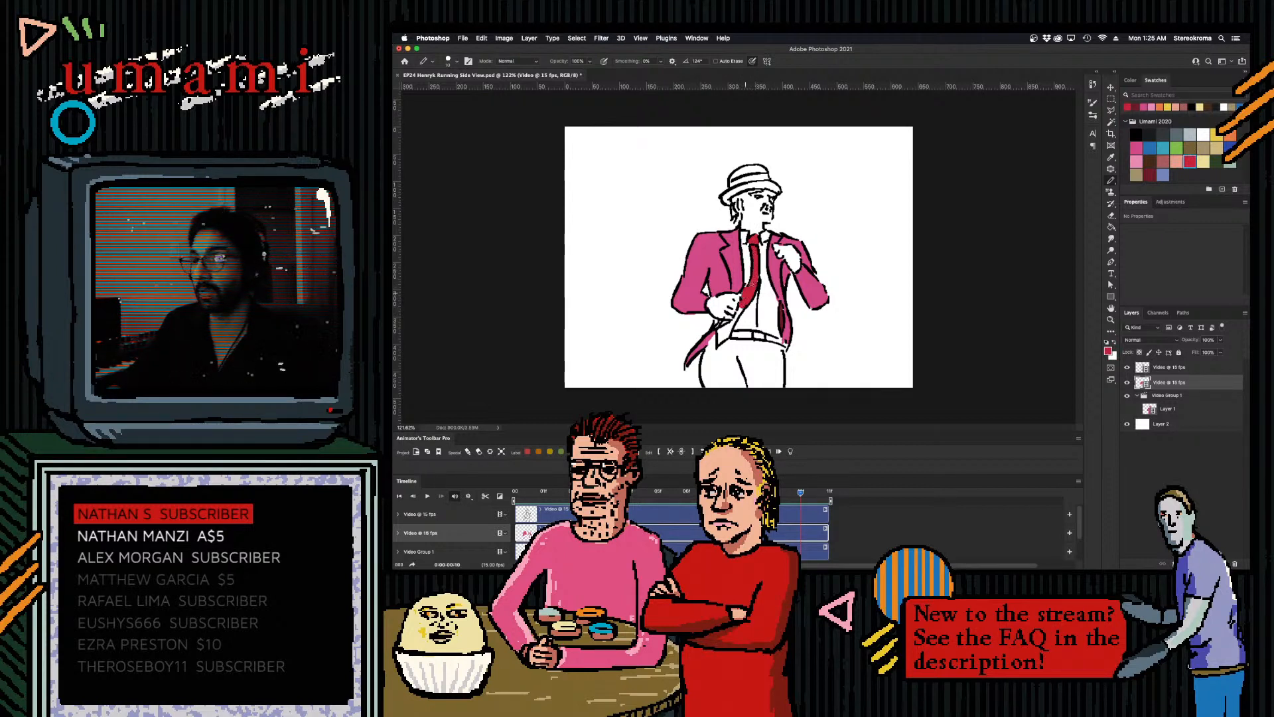
key("bracketleft")
key("bracketleft")
left_click_drag(741, 308, 721, 337)
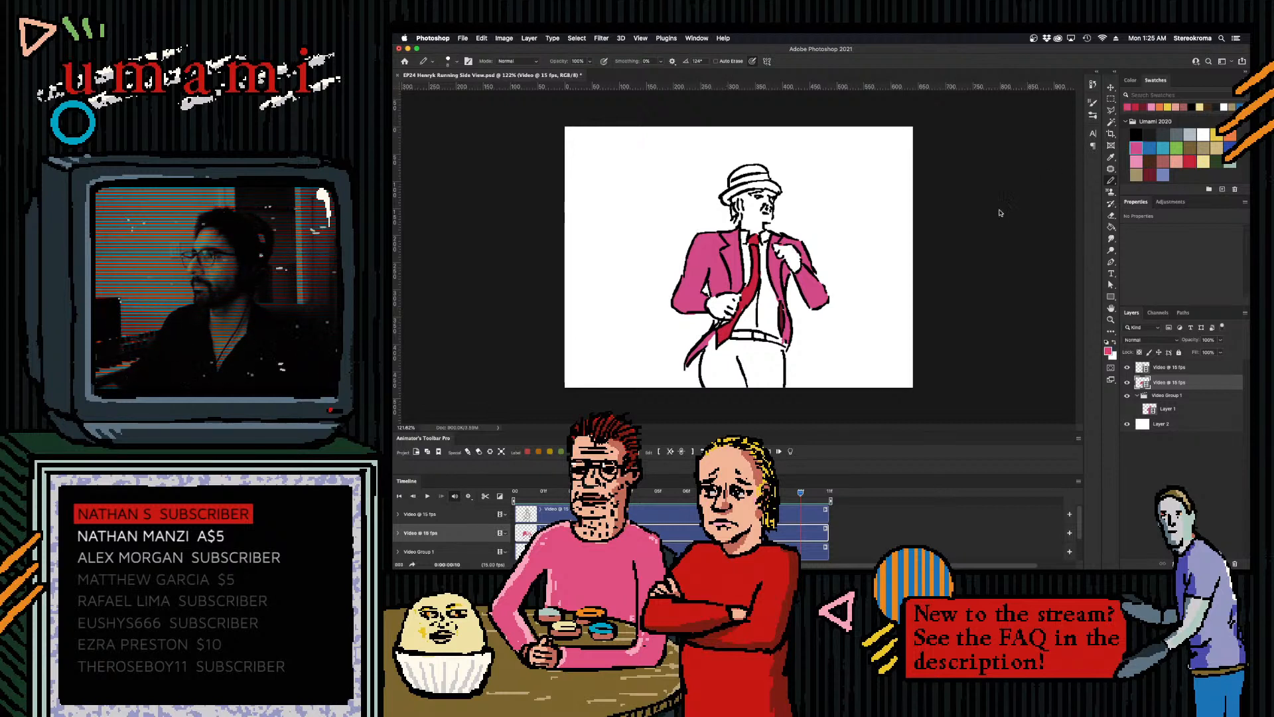
- Paint the outer side of the trouser leg beside the jacket tail pink, adjusting the brush size to fit
mouse_move(717, 326)
left_mouse_down()
mouse_move(732, 316)
mouse_move(705, 388)
left_mouse_up()
key("bracketright")
key("bracketright")
key("bracketright")
key("bracketright")
key("bracketright")
key("bracketright")
key("bracketright")
key("bracketright")
key("bracketright")
key("bracketright")
key("bracketright")
key("bracketright")
key("bracketleft")
key("bracketleft")
key("bracketleft")
key("bracketleft")
key("bracketleft")
key("bracketleft")
key("bracketleft")
key("bracketleft")
key("bracketleft")
key("bracketleft")
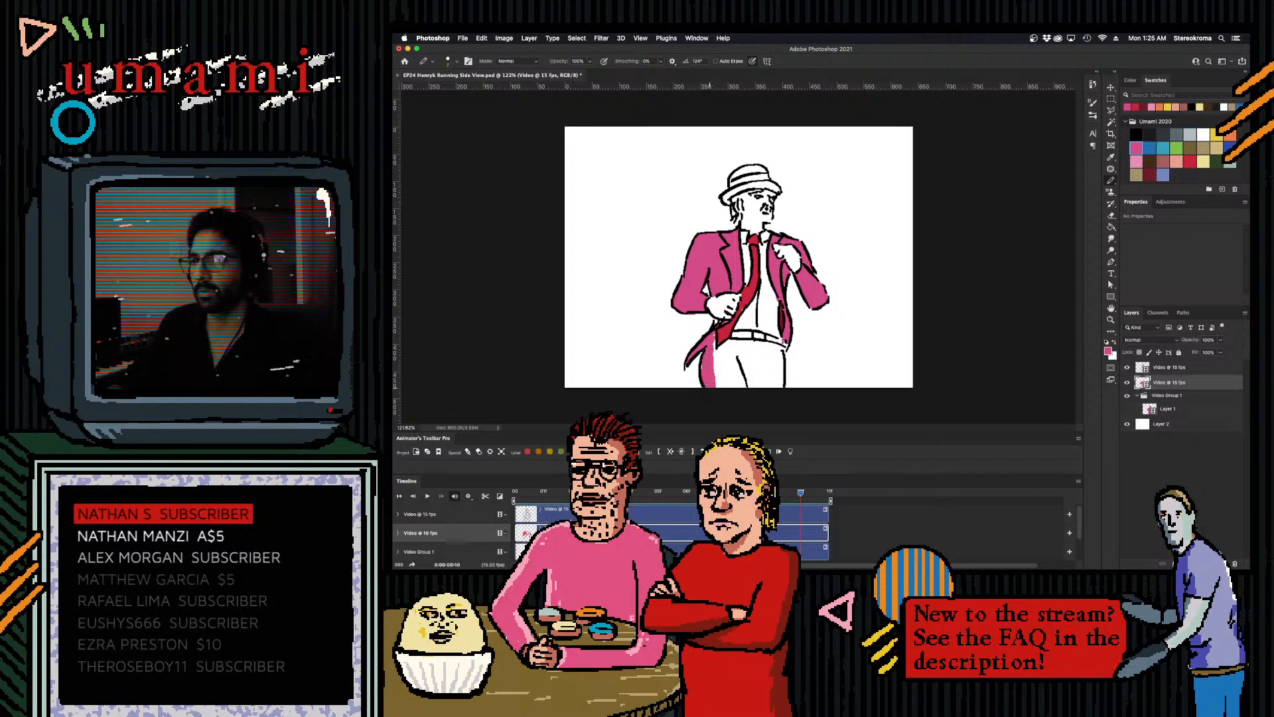
key("bracketright")
key("bracketright")
key("bracketright")
key("bracketleft")
mouse_move(714, 337)
left_mouse_down()
mouse_move(721, 383)
mouse_move(707, 366)
left_mouse_up()
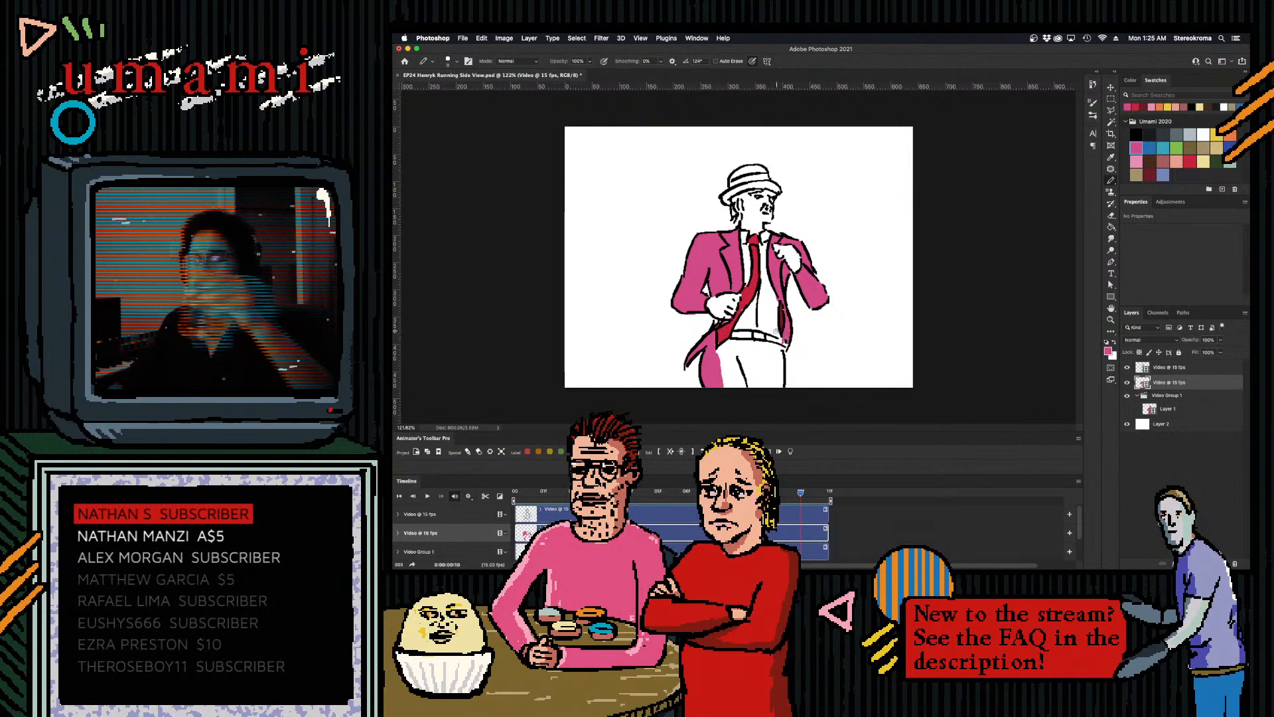
- Fill the rest of both trouser legs pink up to the belt
mouse_move(721, 361)
left_mouse_down()
mouse_move(731, 377)
mouse_move(746, 353)
mouse_move(767, 357)
mouse_move(769, 386)
left_mouse_up()
key("bracketright")
key("bracketright")
key("bracketright")
key("bracketleft")
key("bracketleft")
key("bracketleft")
key("bracketleft")
key("bracketleft")
key("bracketleft")
key("bracketleft")
key("bracketleft")
key("bracketleft")
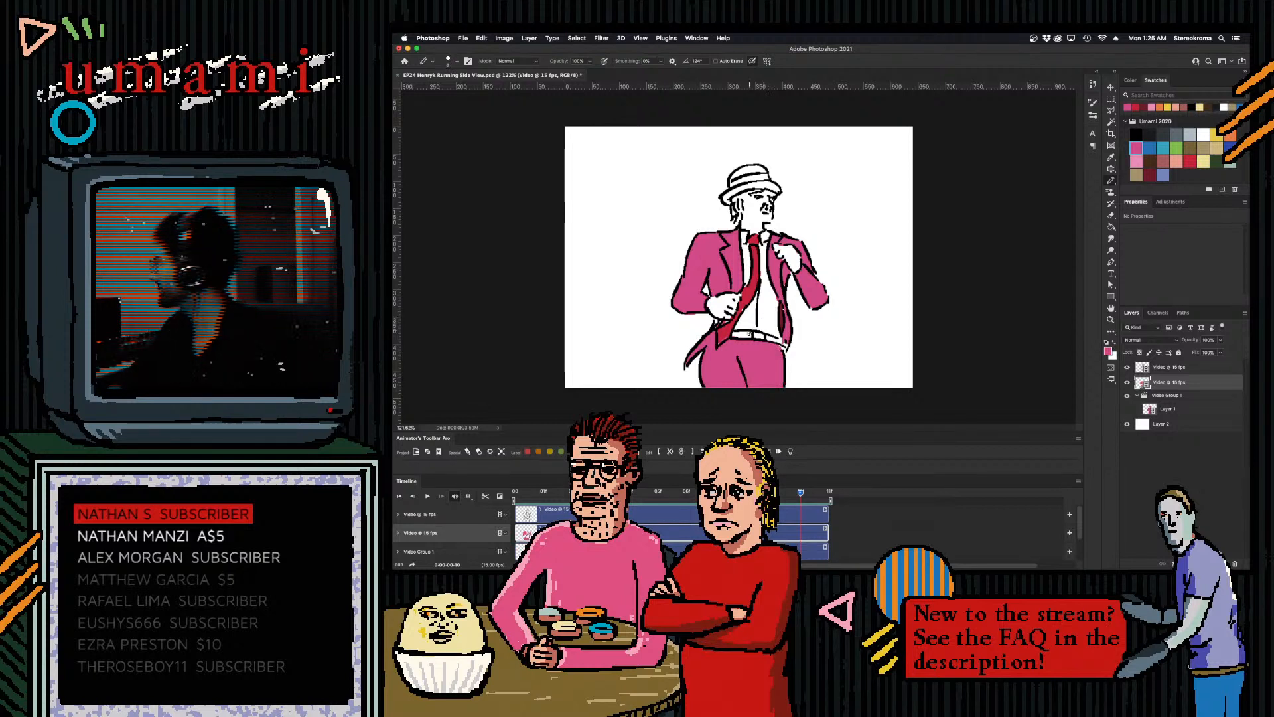
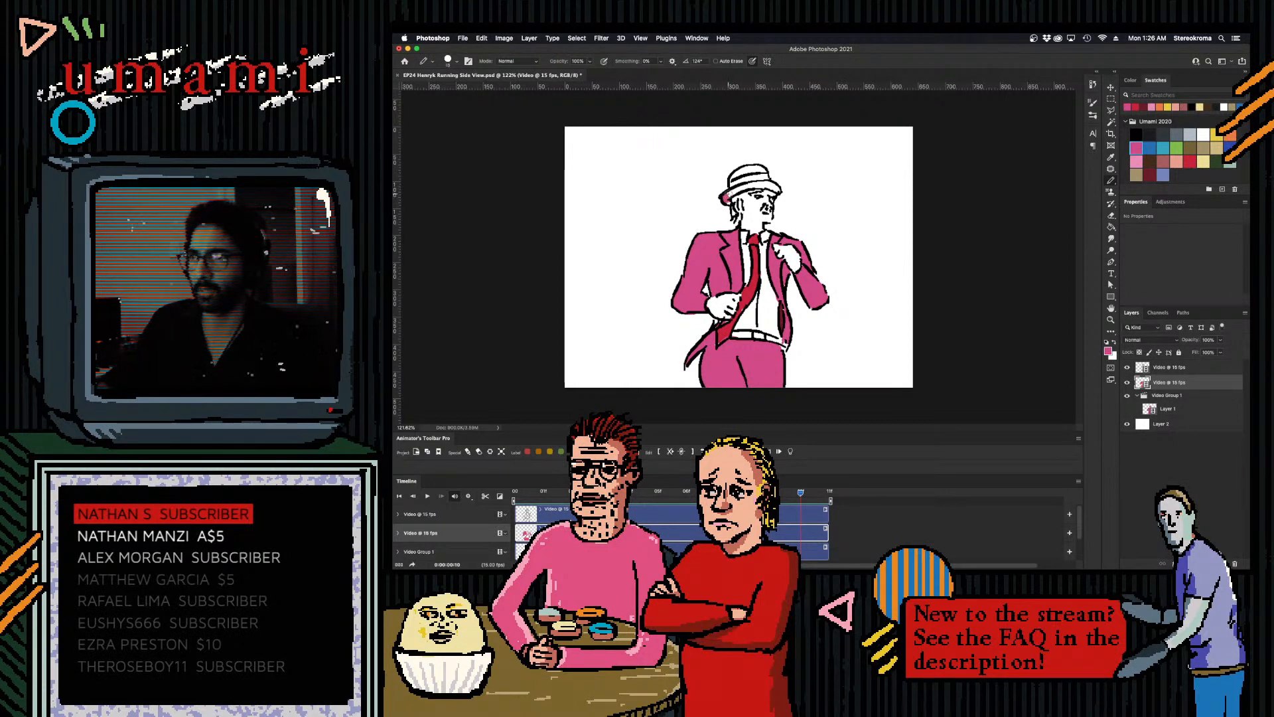
- Paint the hat's brim and crown pink and its band light pink
mouse_move(726, 198)
left_mouse_down()
mouse_move(775, 188)
mouse_move(735, 176)
mouse_move(759, 169)
left_mouse_up()
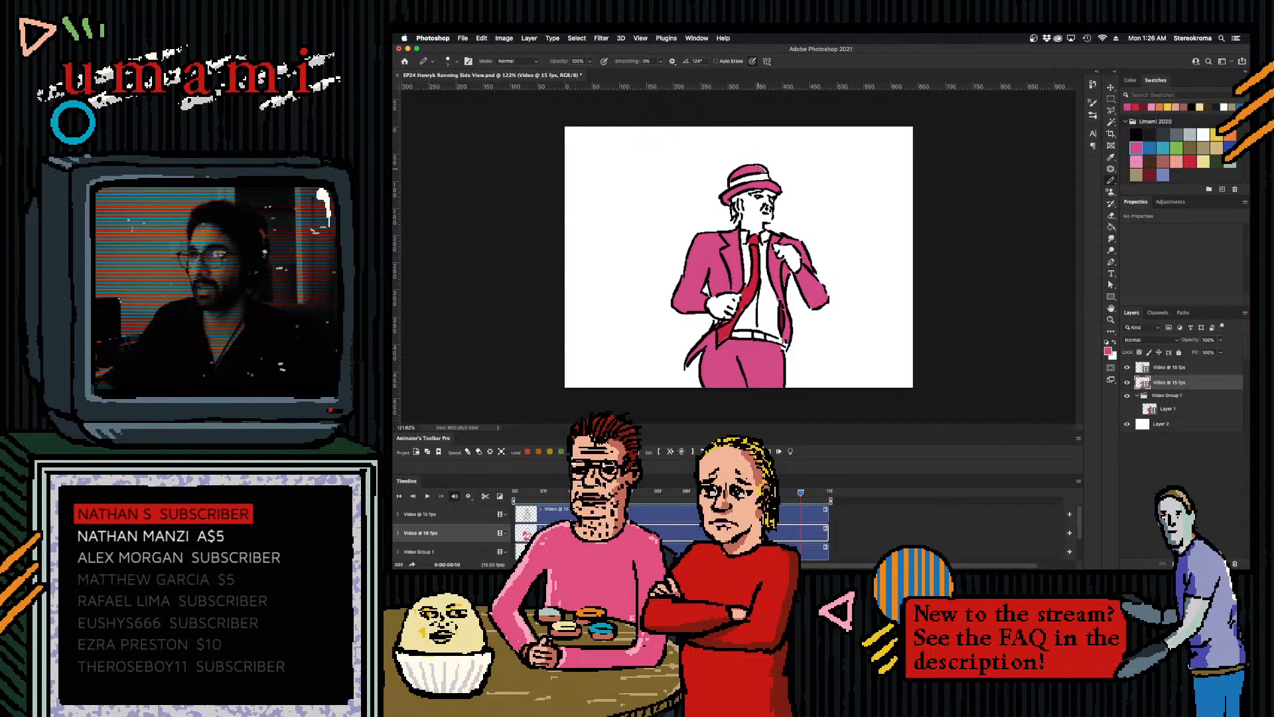
left_click(1137, 161)
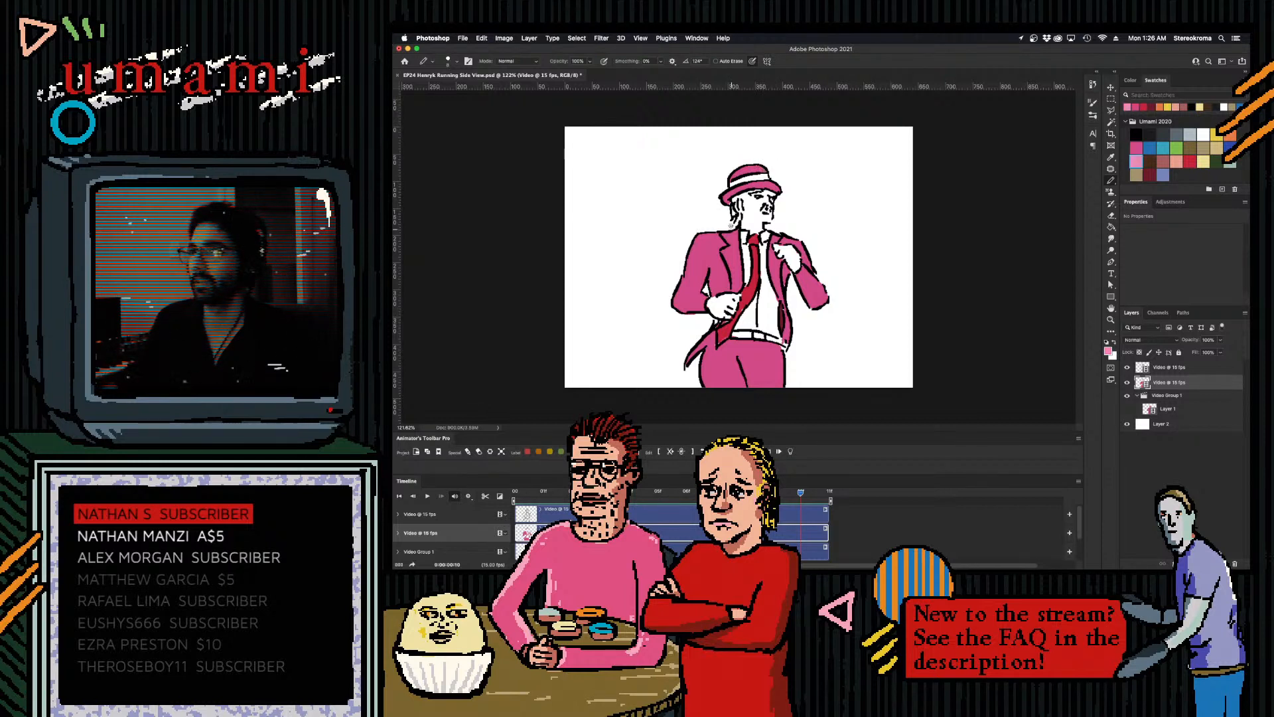
left_click_drag(732, 181, 765, 177)
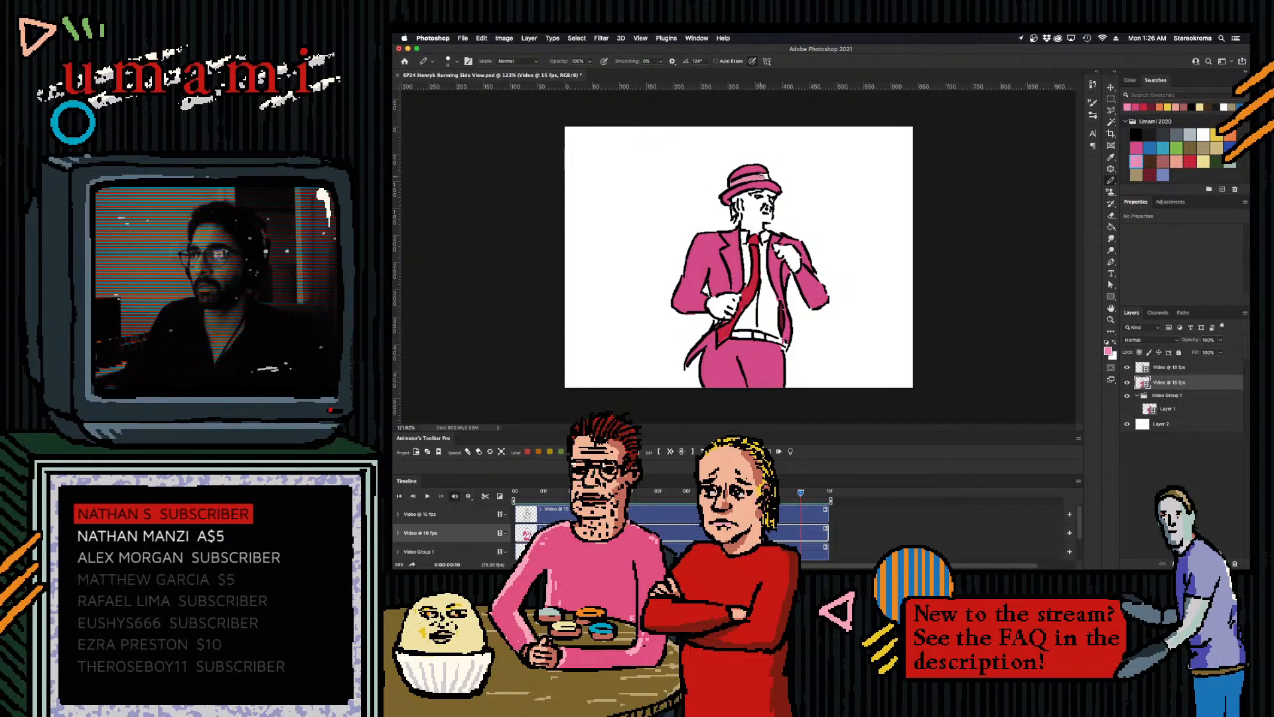
- Paint both hands with the reddish-brown skin swatch
left_click(1163, 161)
mouse_move(710, 304)
left_mouse_down()
mouse_move(717, 313)
mouse_move(735, 298)
mouse_move(728, 317)
left_mouse_up()
mouse_move(776, 252)
left_mouse_down()
mouse_move(798, 263)
mouse_move(788, 263)
left_mouse_up()
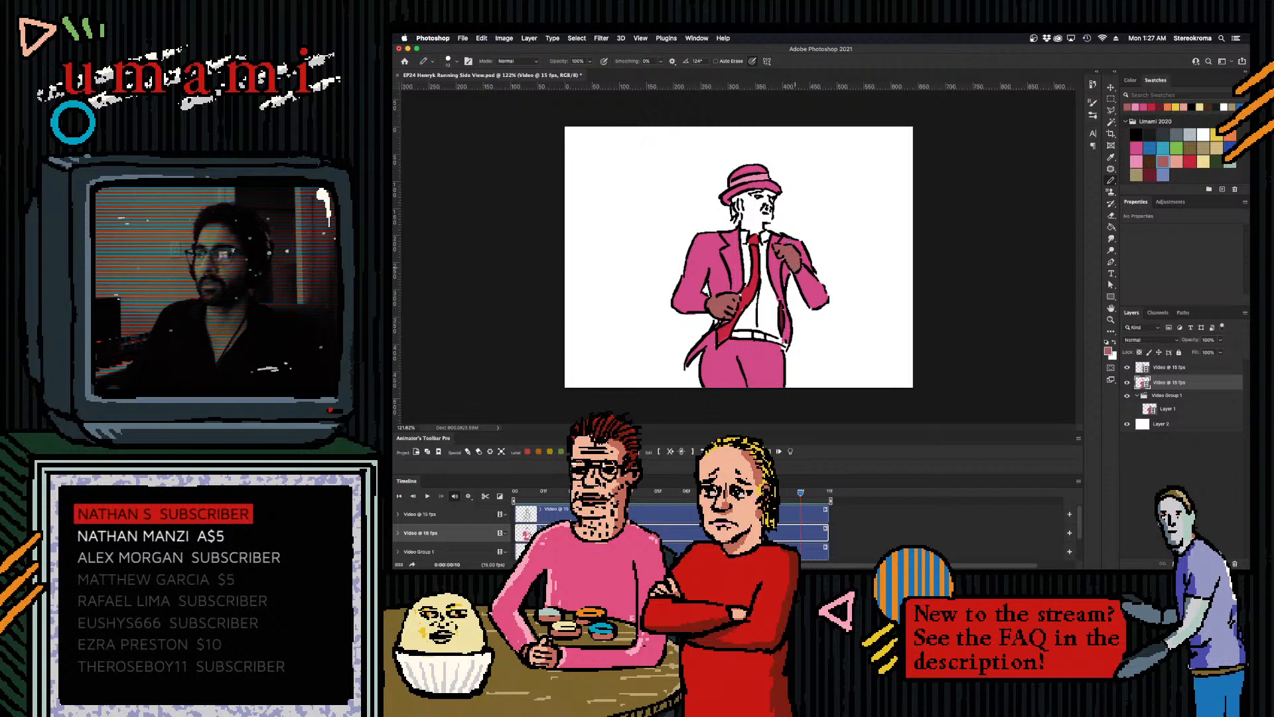
- Add lighter skin-tone highlights to both hands, resizing the brush for each
left_click(1178, 158)
key("bracketright")
key("bracketright")
key("bracketright")
left_click_drag(718, 307, 725, 300)
key("bracketleft")
key("bracketleft")
left_click_drag(787, 254, 795, 261)
key("bracketleft")
key("bracketleft")
key("bracketleft")
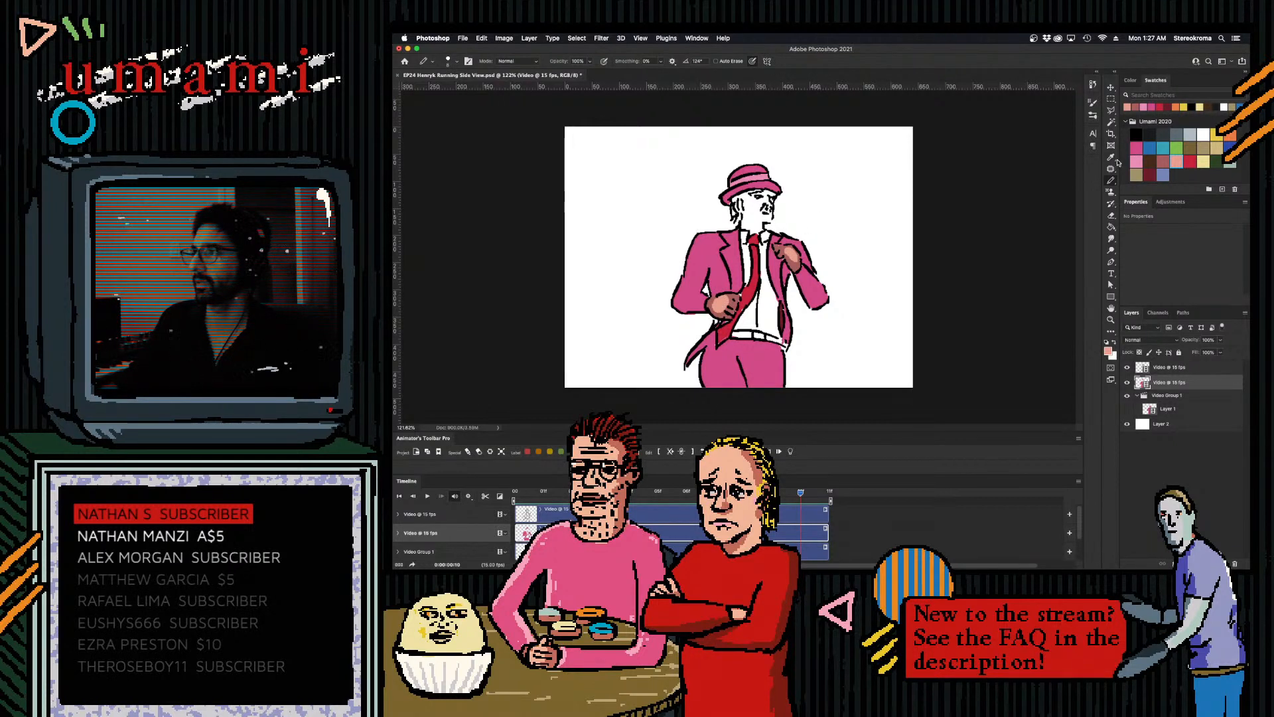
- Paint the shirt and collar yellow on both sides of the tie down to the belt
left_click(1203, 161)
left_click_drag(744, 236, 748, 281)
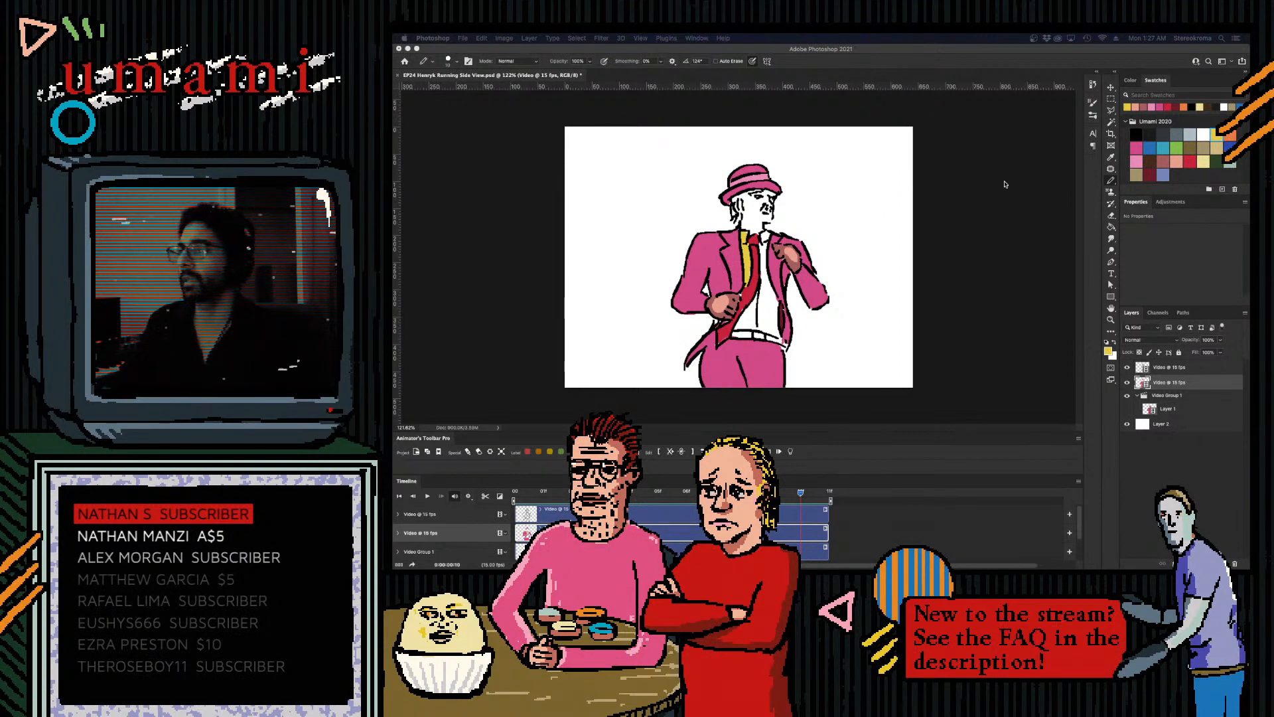
left_click(855, 265)
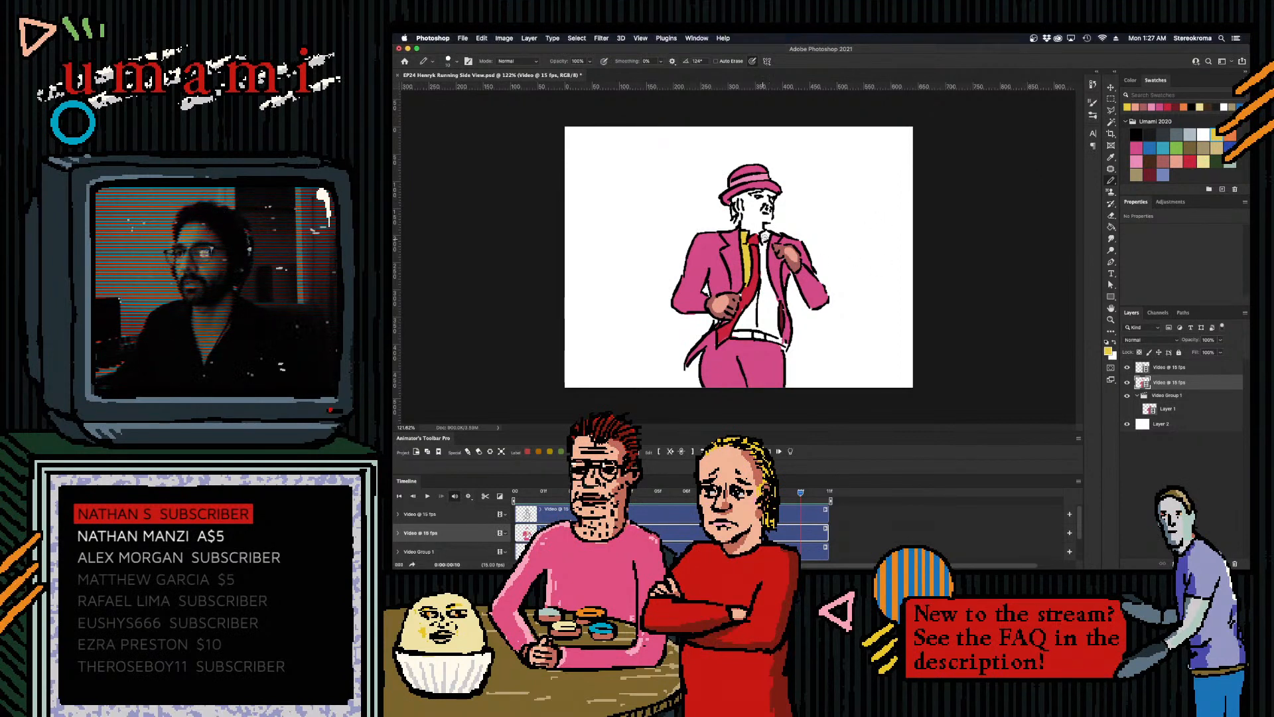
mouse_move(766, 237)
left_mouse_down()
mouse_move(775, 333)
mouse_move(747, 326)
mouse_move(752, 310)
mouse_move(768, 317)
left_mouse_up()
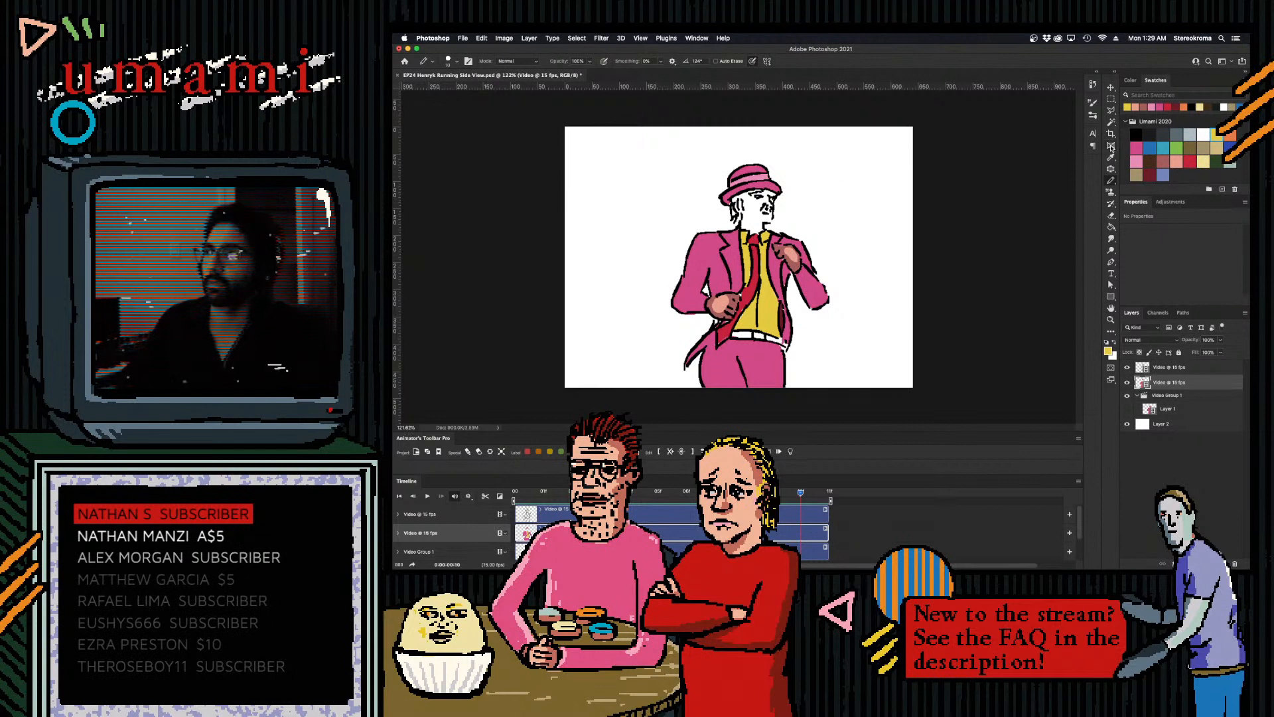
- Add pale yellow highlights to the shirt on both sides of the tie
left_click(1190, 161)
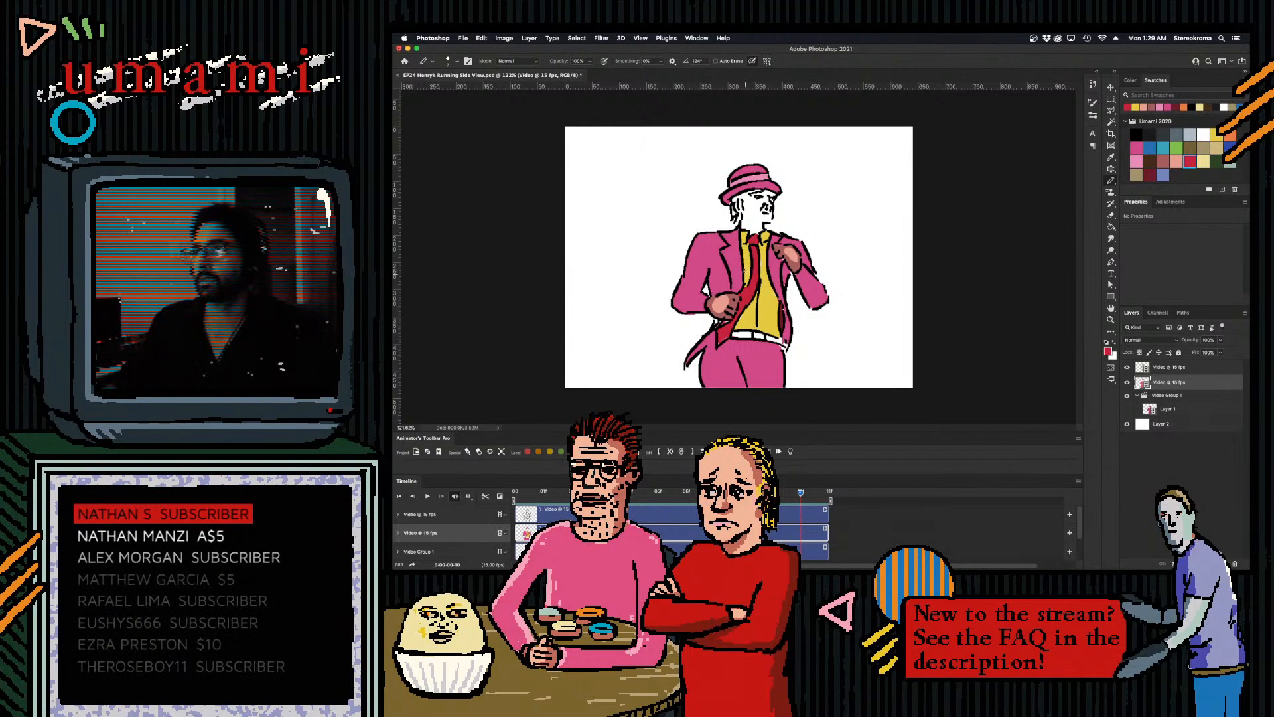
left_click(1204, 161)
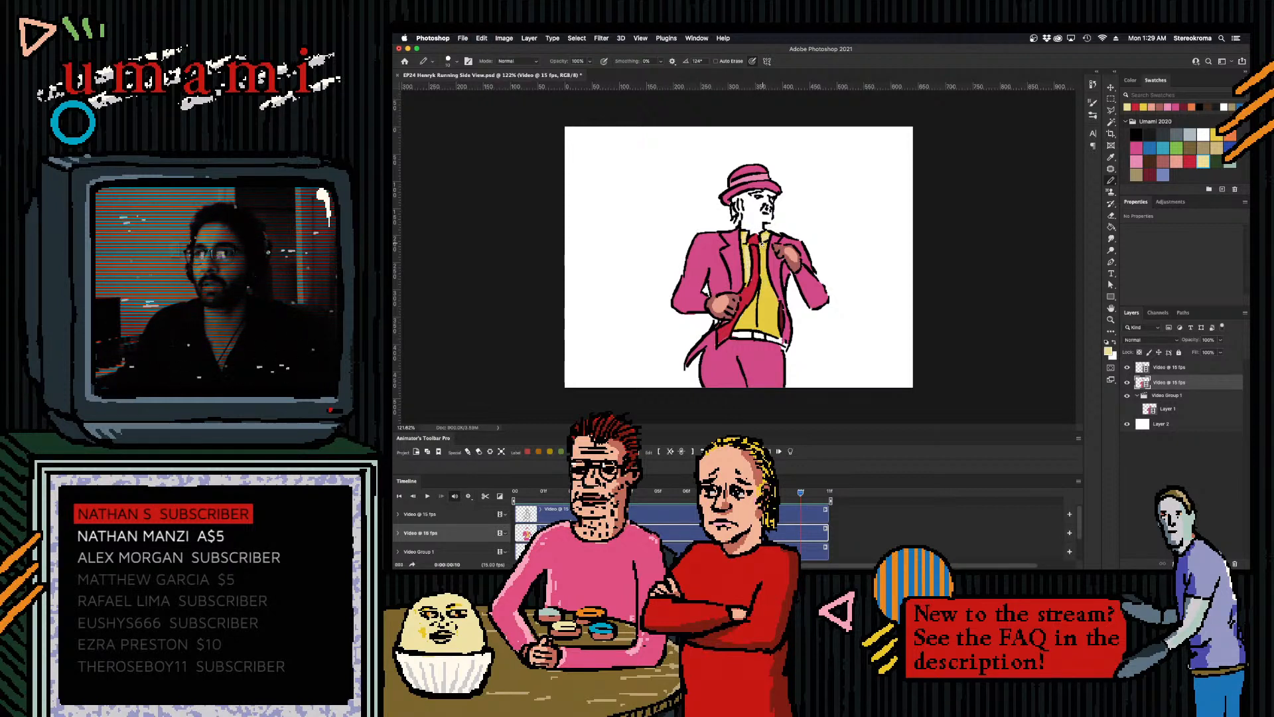
key("bracketright")
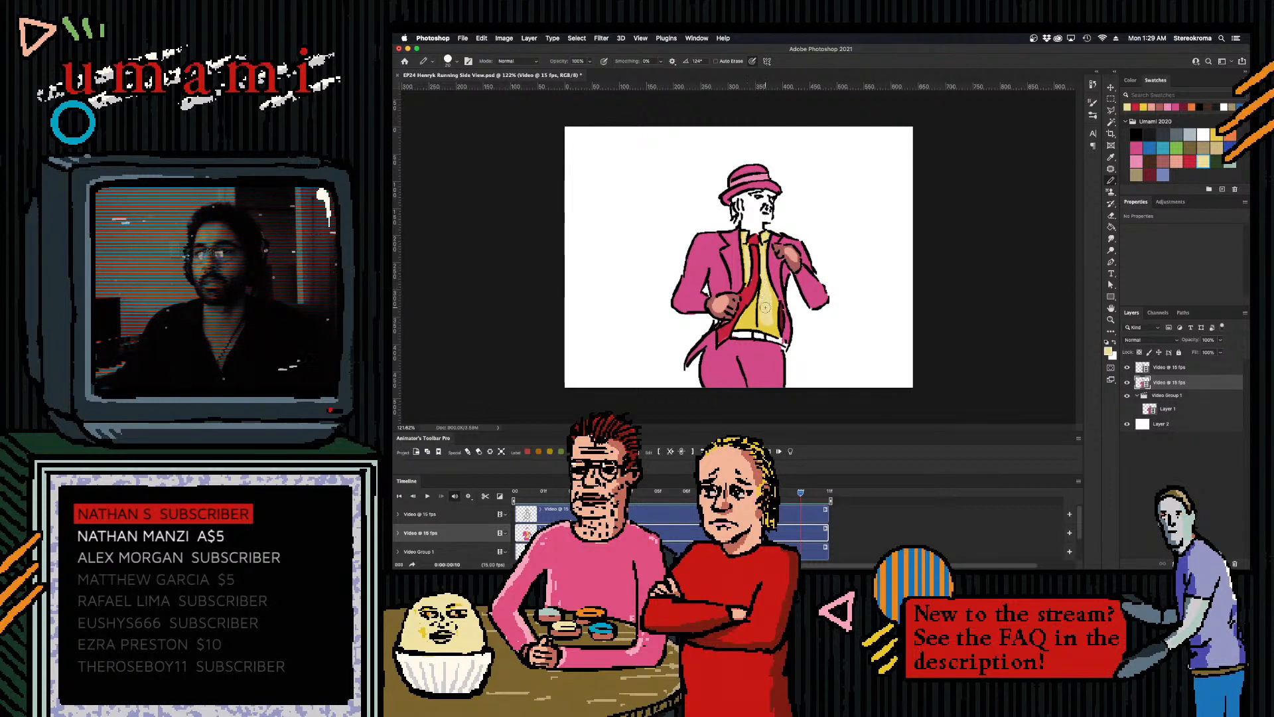
key("bracketleft")
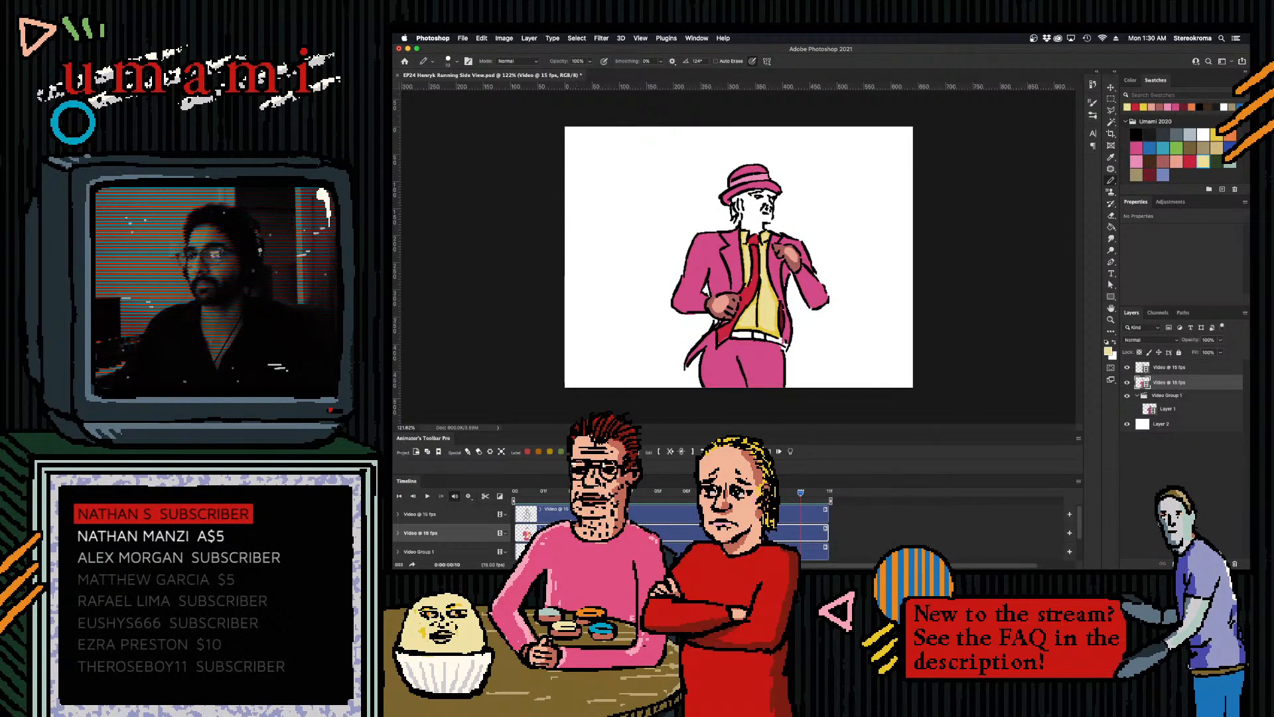
- Add a light pink highlight along the outer edge of the trouser leg beside the jacket tail
left_click(1136, 161)
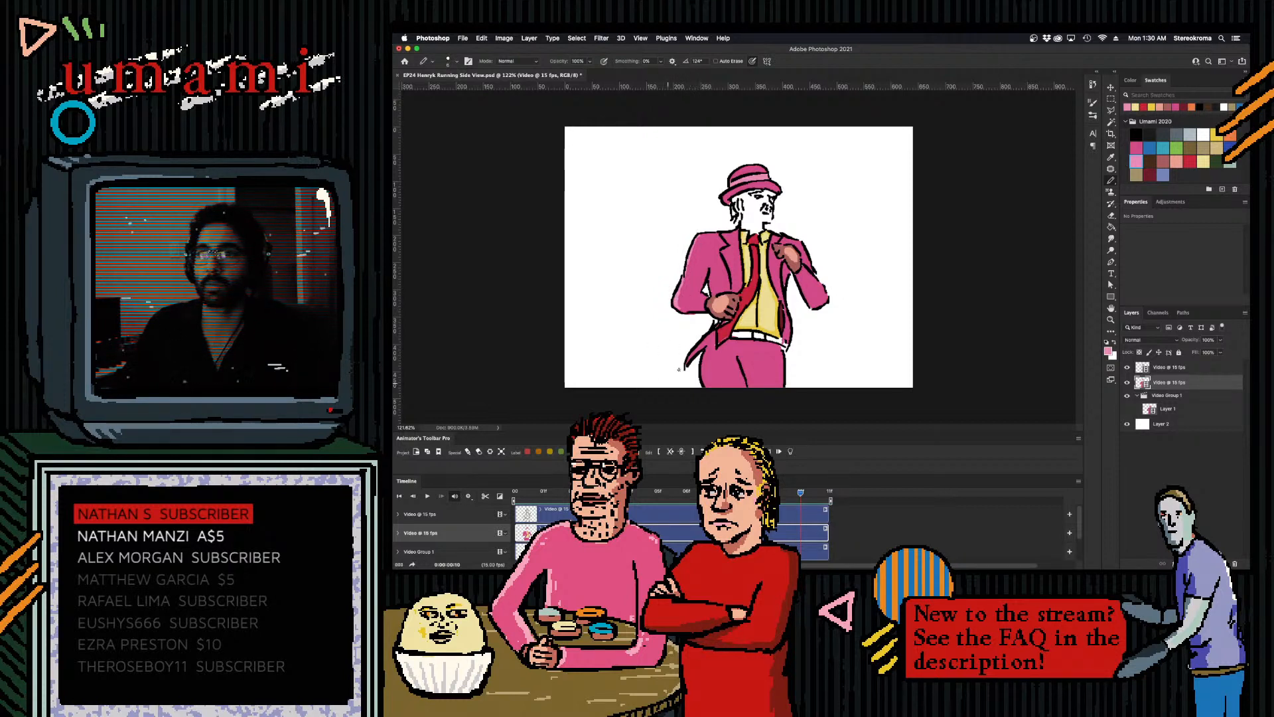
left_click_drag(708, 356, 703, 386)
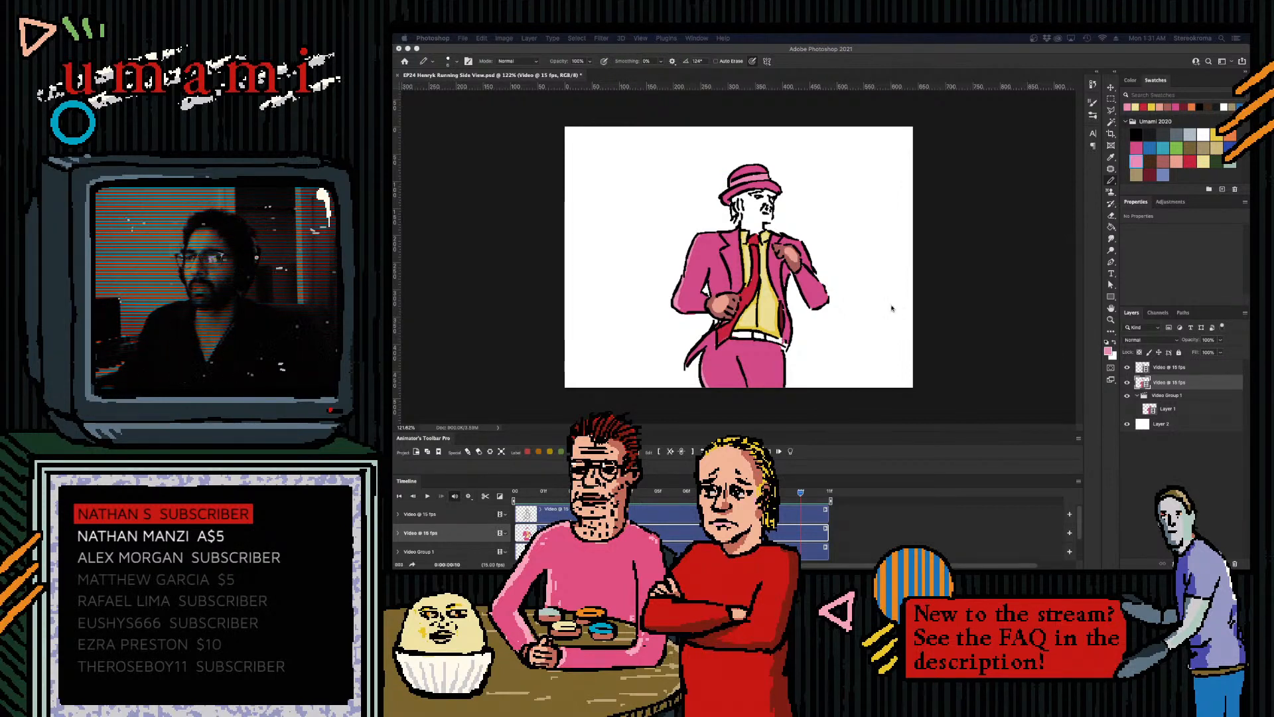
- Paint the belt red and its buckle in yellow and orange on the colour layer
left_click(641, 510)
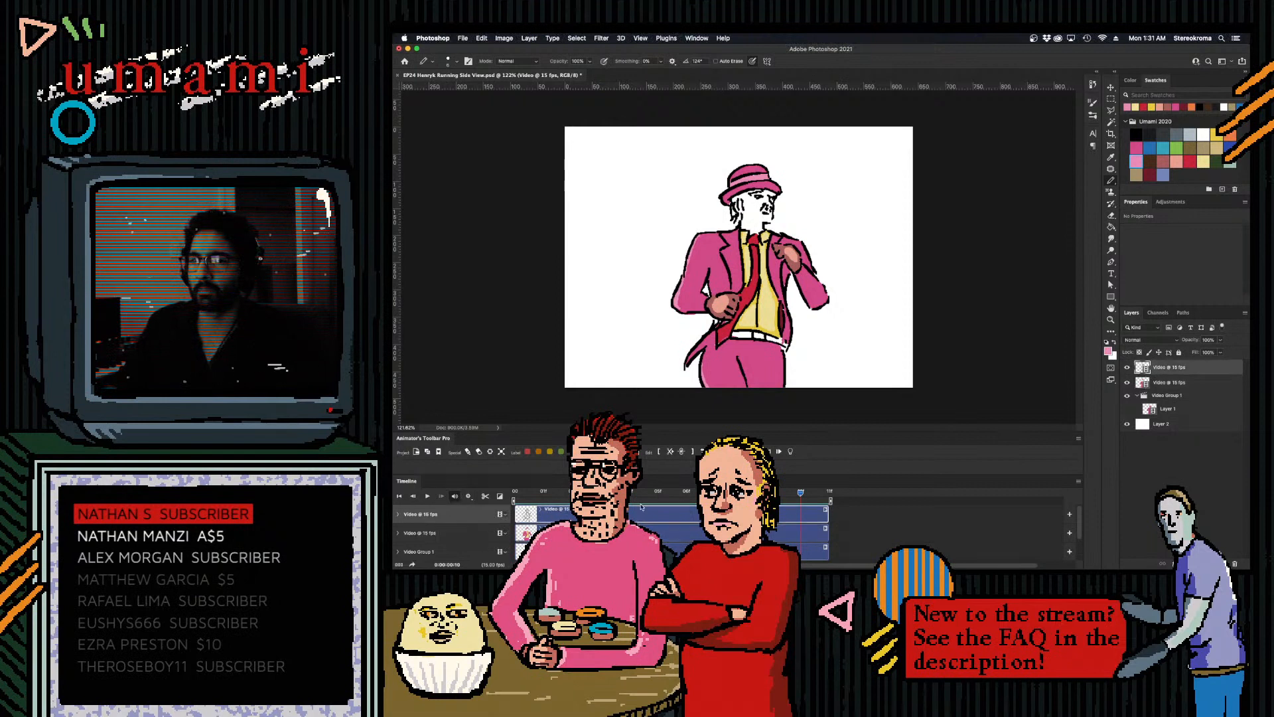
left_click(1137, 134)
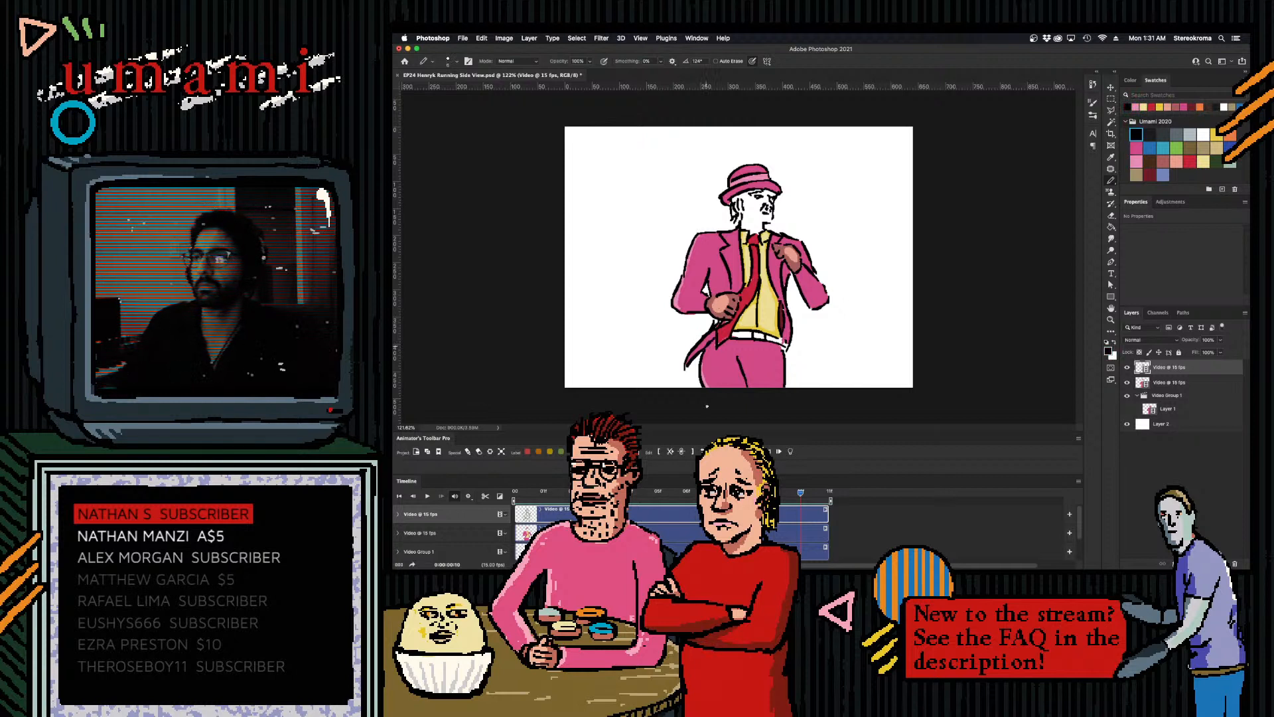
left_click(1191, 161)
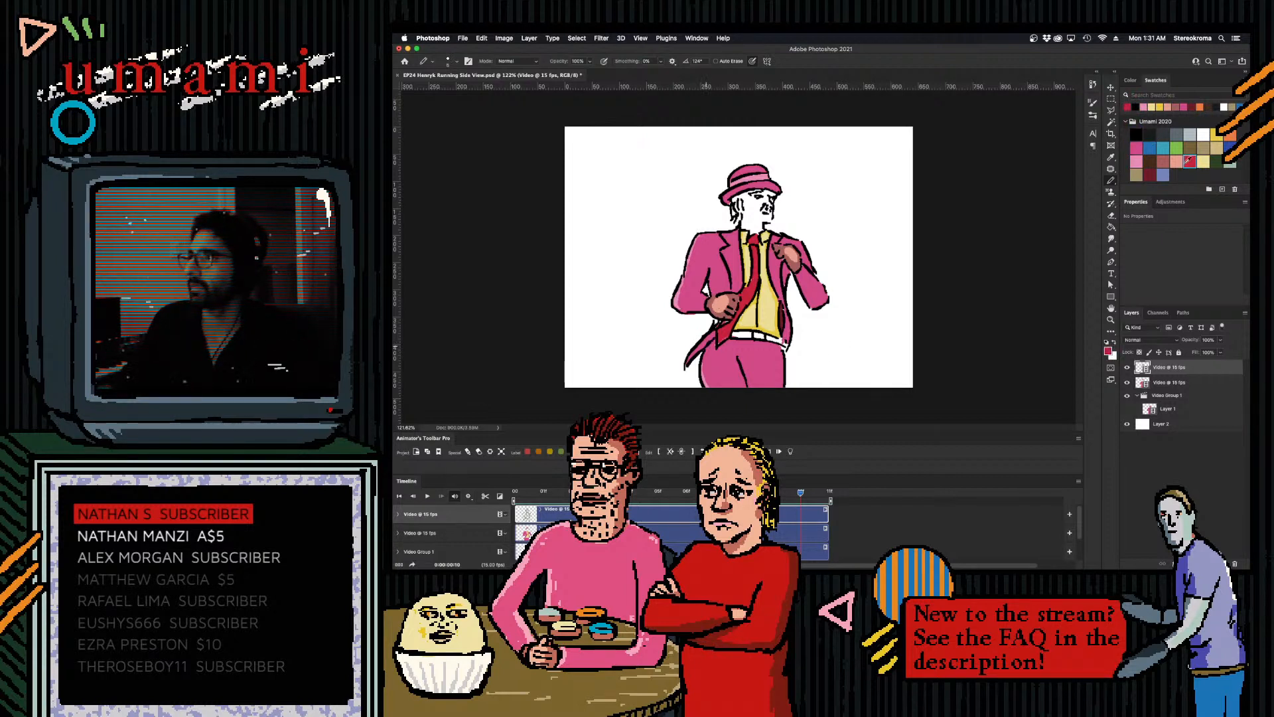
left_click(657, 533)
left_click_drag(732, 335, 784, 340)
left_click(1215, 133)
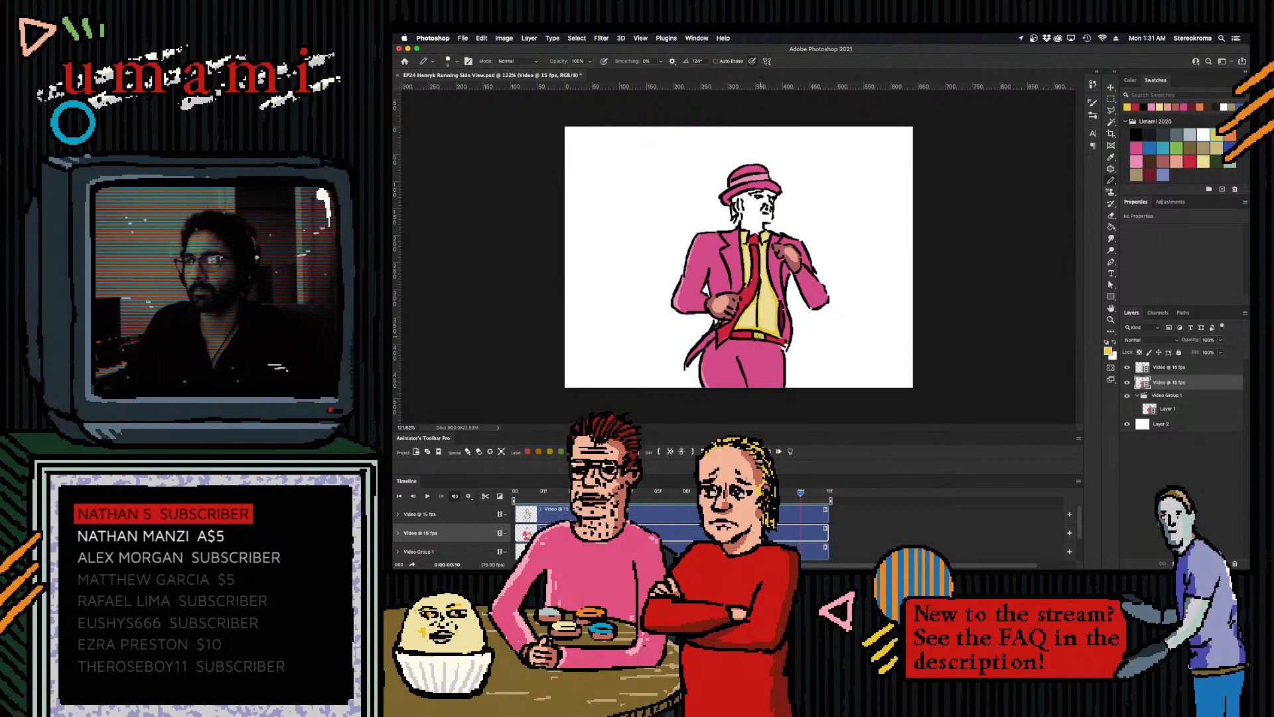
left_click(1229, 135)
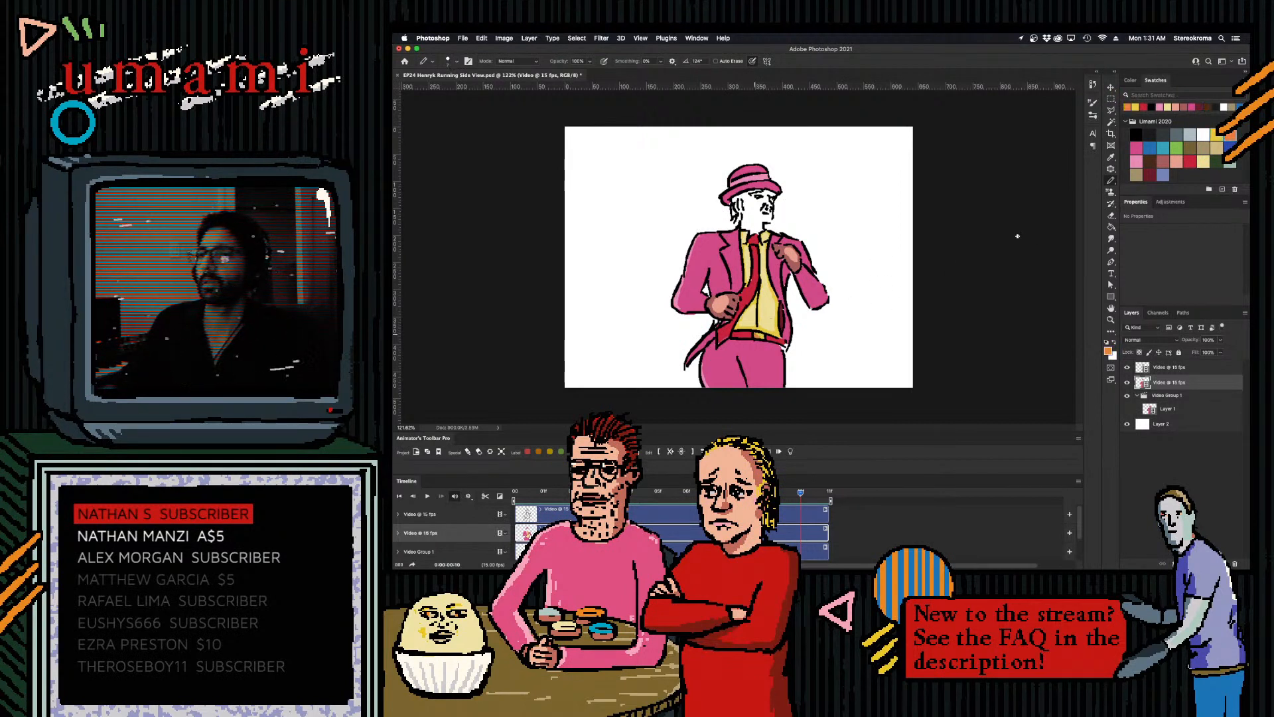
- Enlarge the brush and block in the face and neck with the brown skin tone
left_click(1163, 163)
mouse_move(801, 495)
left_mouse_down()
mouse_move(715, 496)
mouse_move(791, 495)
left_mouse_up()
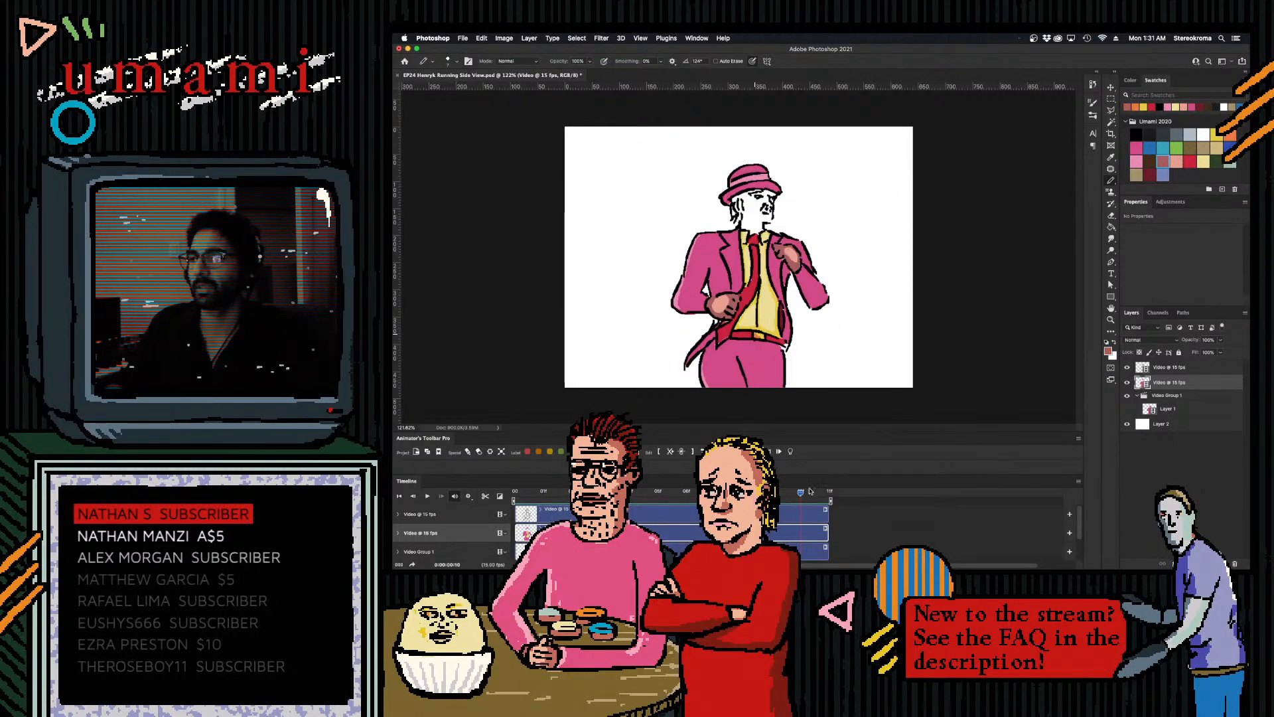
key("bracketright")
key("bracketright")
key("bracketright")
left_click_drag(751, 216, 746, 205)
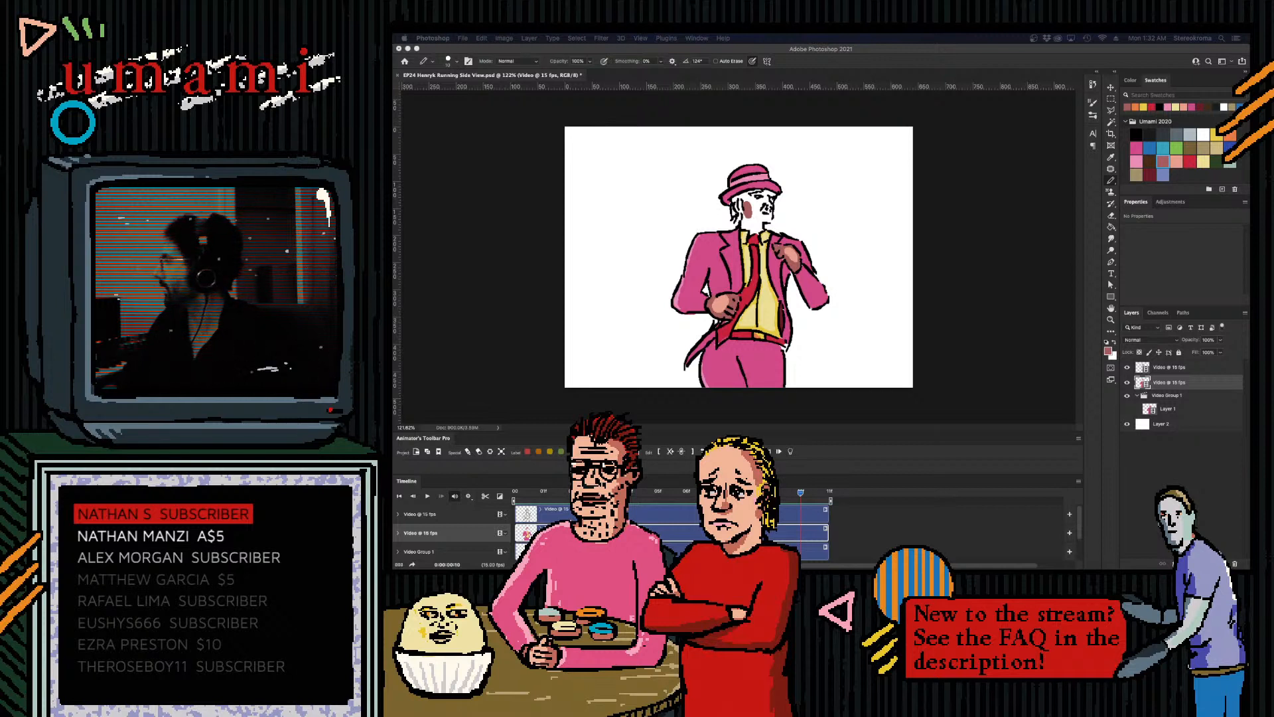
left_click(749, 215)
mouse_move(749, 215)
left_mouse_down()
mouse_move(758, 231)
mouse_move(769, 204)
mouse_move(755, 205)
mouse_move(769, 200)
mouse_move(748, 201)
mouse_move(764, 194)
left_mouse_up()
- Adjust the brush size and fill the remaining white gaps around the facial features with the skin tone
key("[")
key("[")
key("[")
key("[")
key("]")
key("]")
key("[")
key("[")
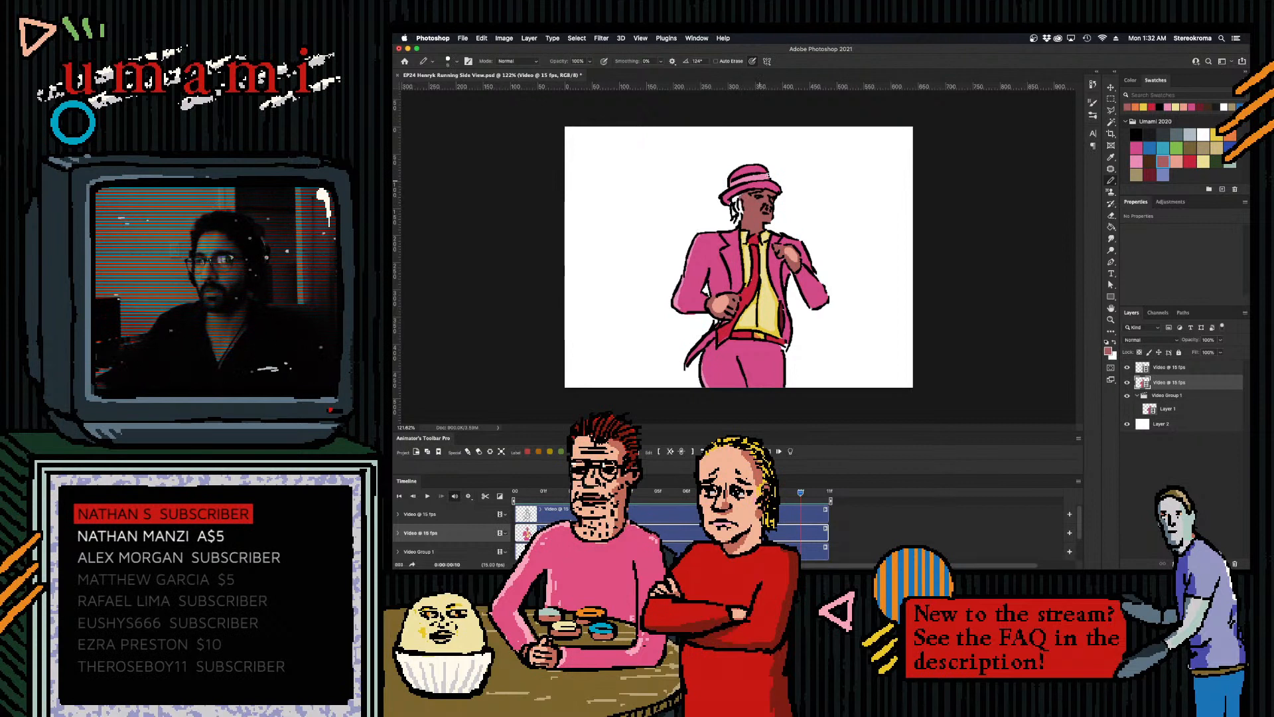
- Paint the hair below the hat red with dark maroon shading
left_click(1191, 161)
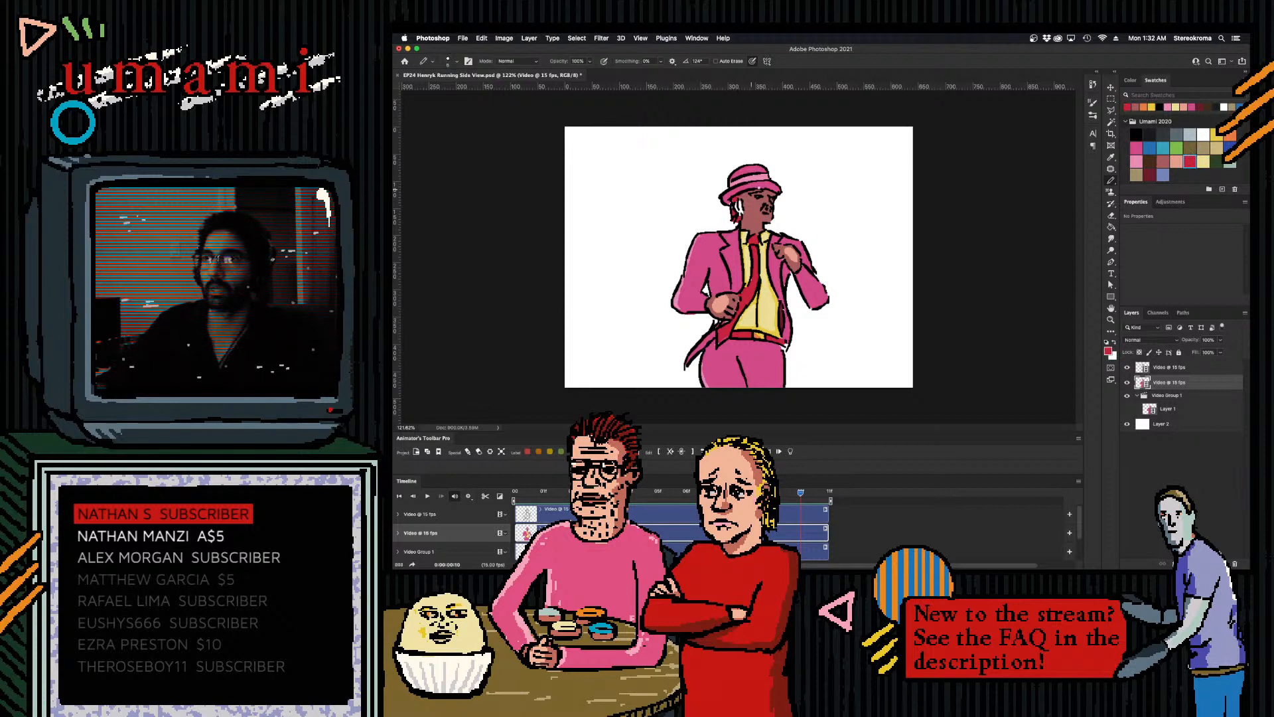
left_click(1151, 175)
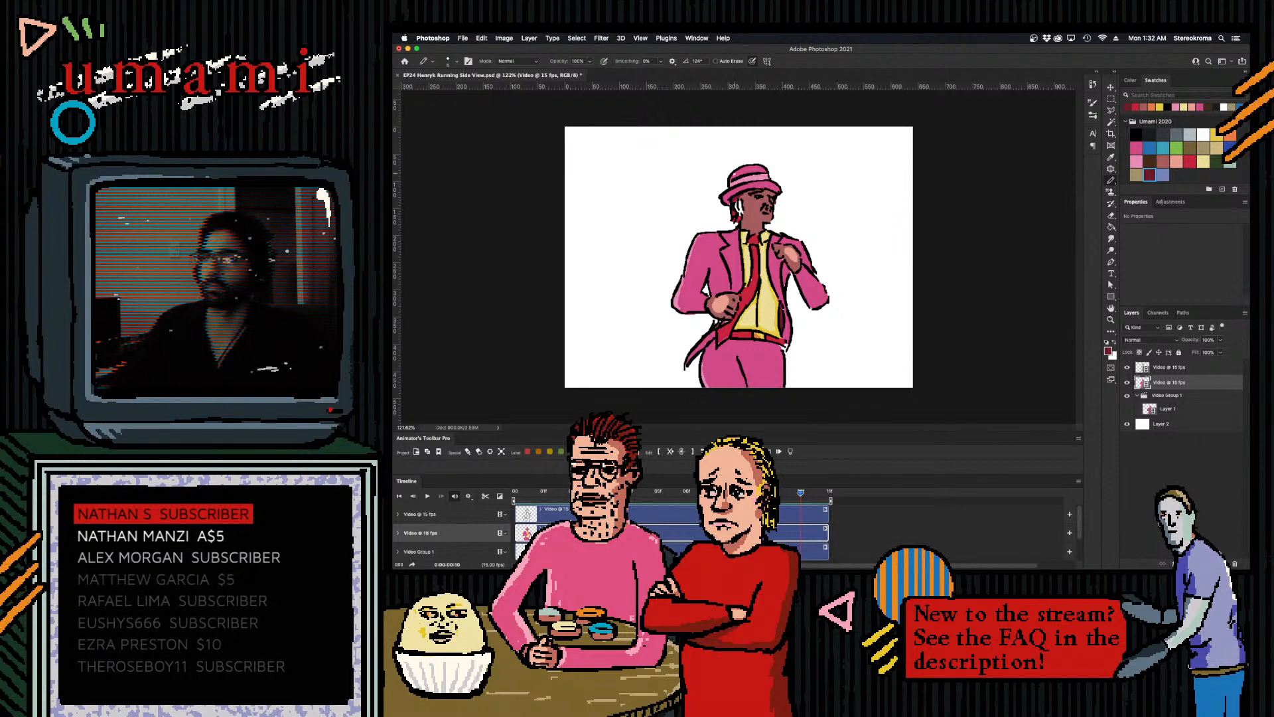
left_click(1190, 162)
- Fill the ear with the brown skin tone and add lighter skin-tone highlights to the face
left_click(1163, 161)
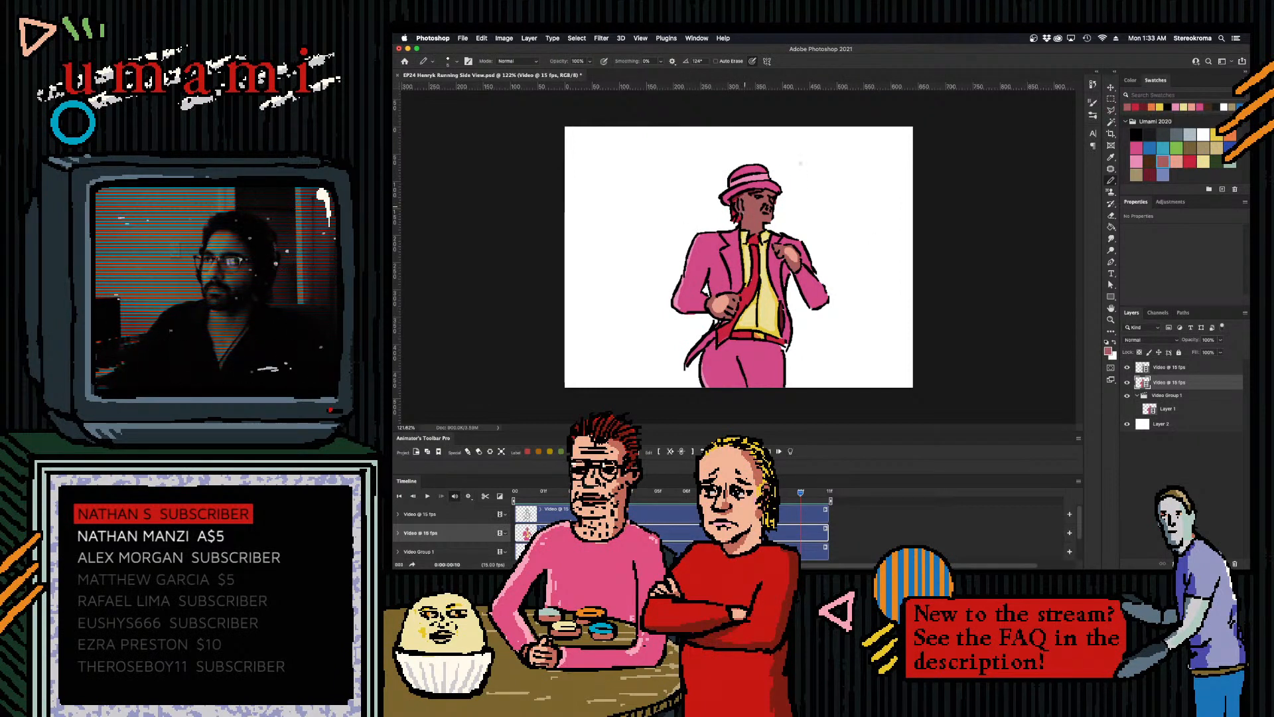
left_click(1137, 169)
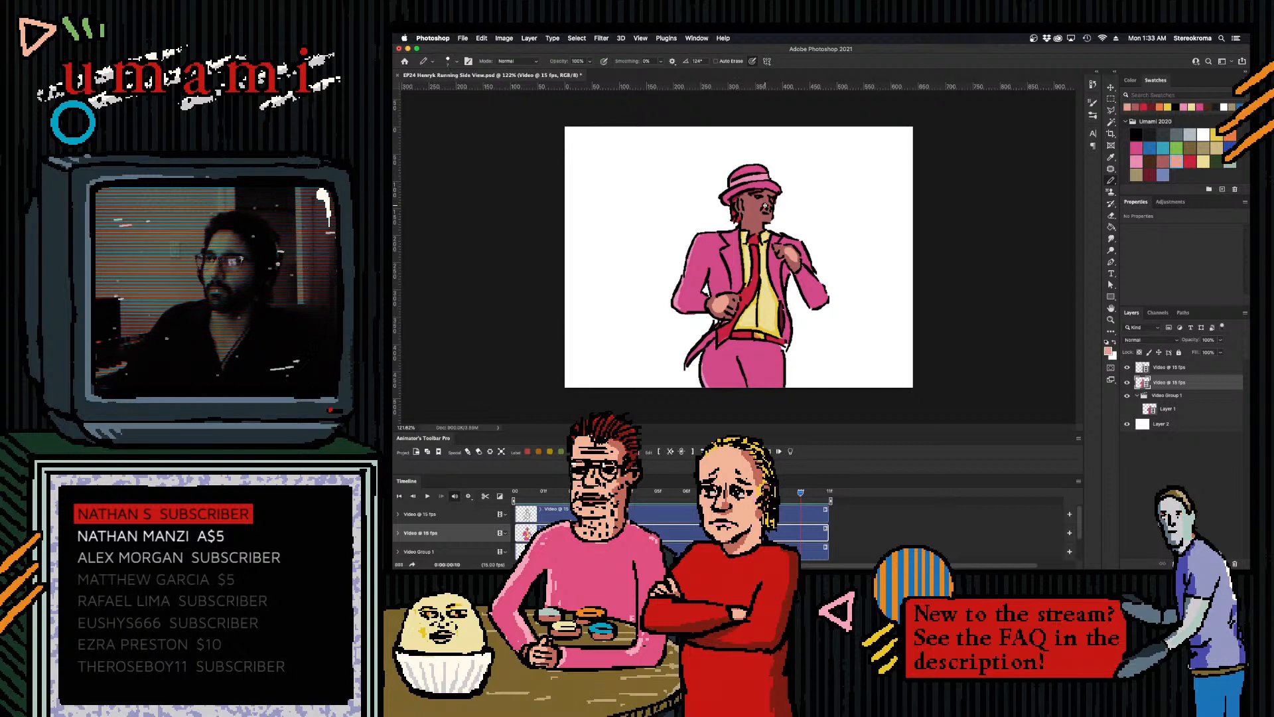
key("super+z")
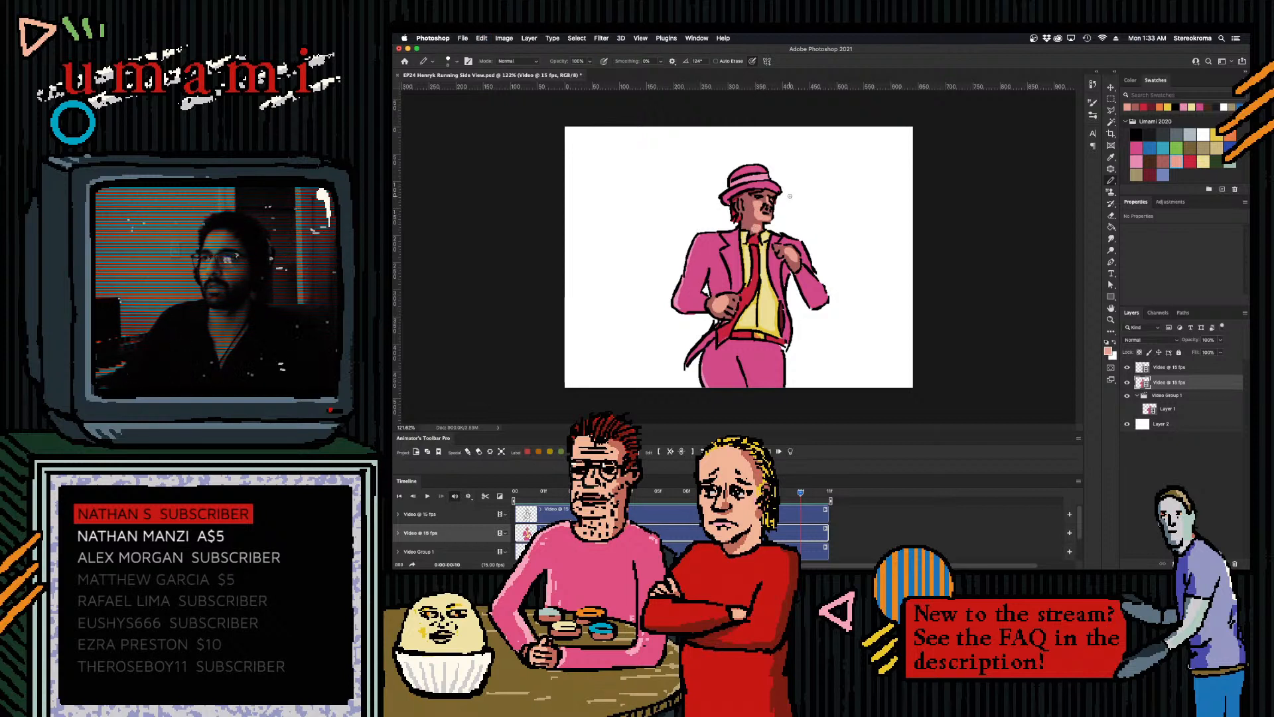
- Refine the moustache and facial details with black, red and the brown skin tone
left_click(1137, 134)
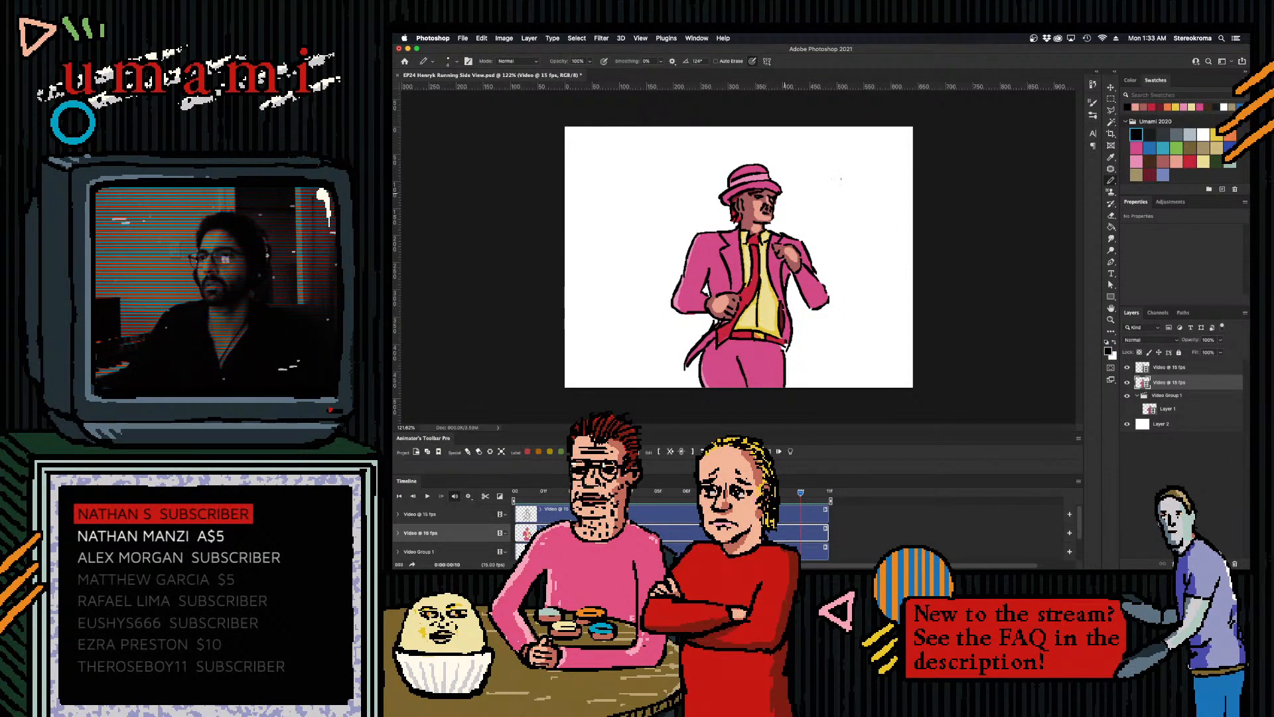
left_click(1191, 162)
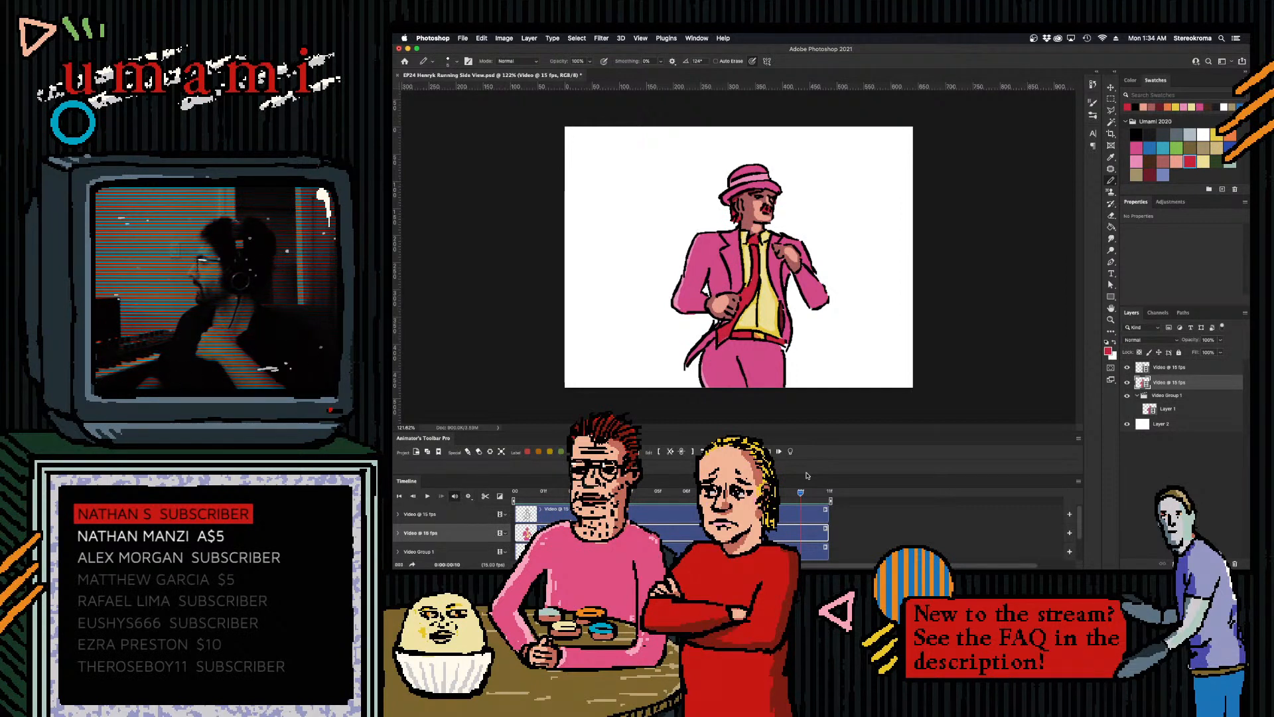
left_click(1162, 162)
- Touch up the suit in pink and add light pink highlights to the jacket tail and lapel
left_click(1139, 146)
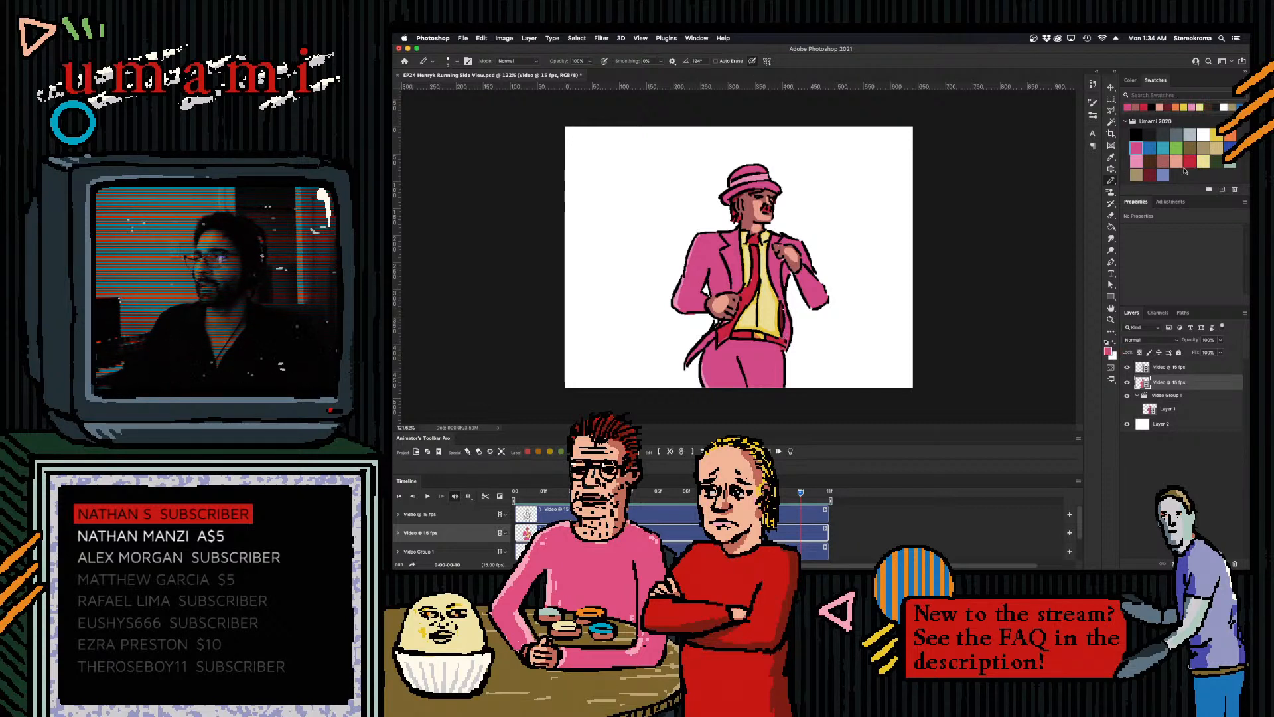
left_click(1137, 161)
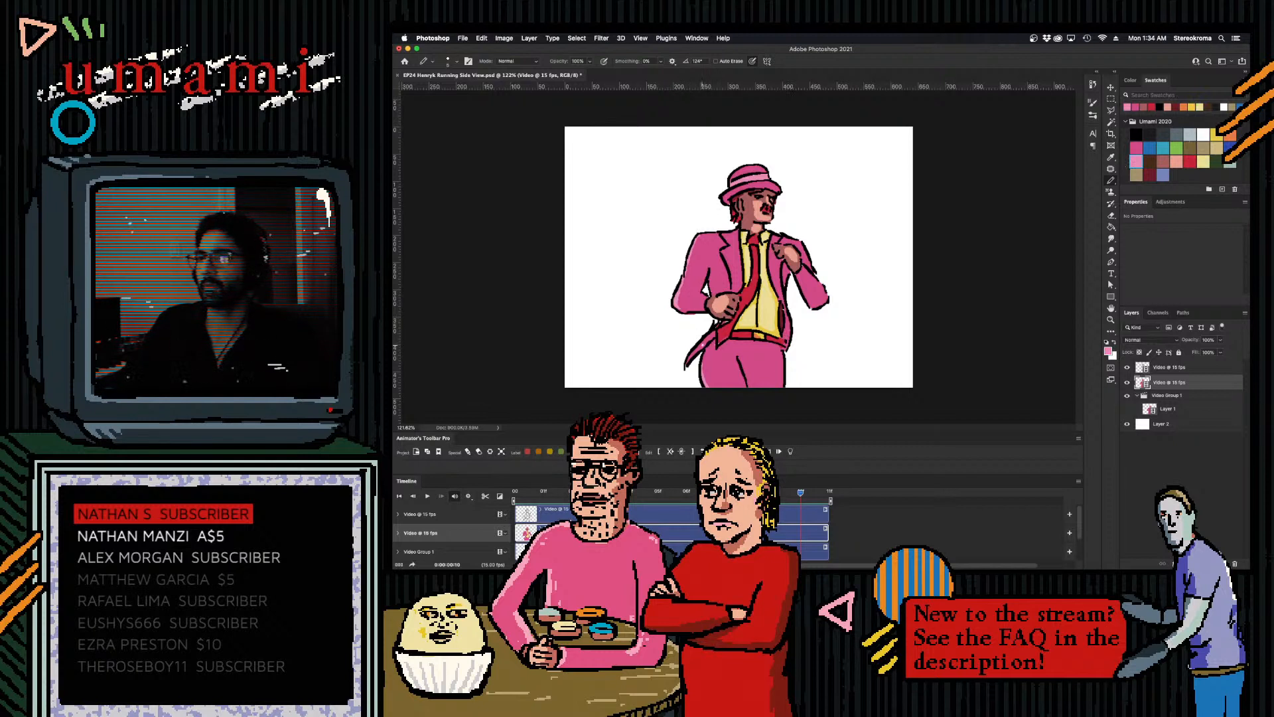
left_click_drag(702, 341, 708, 337)
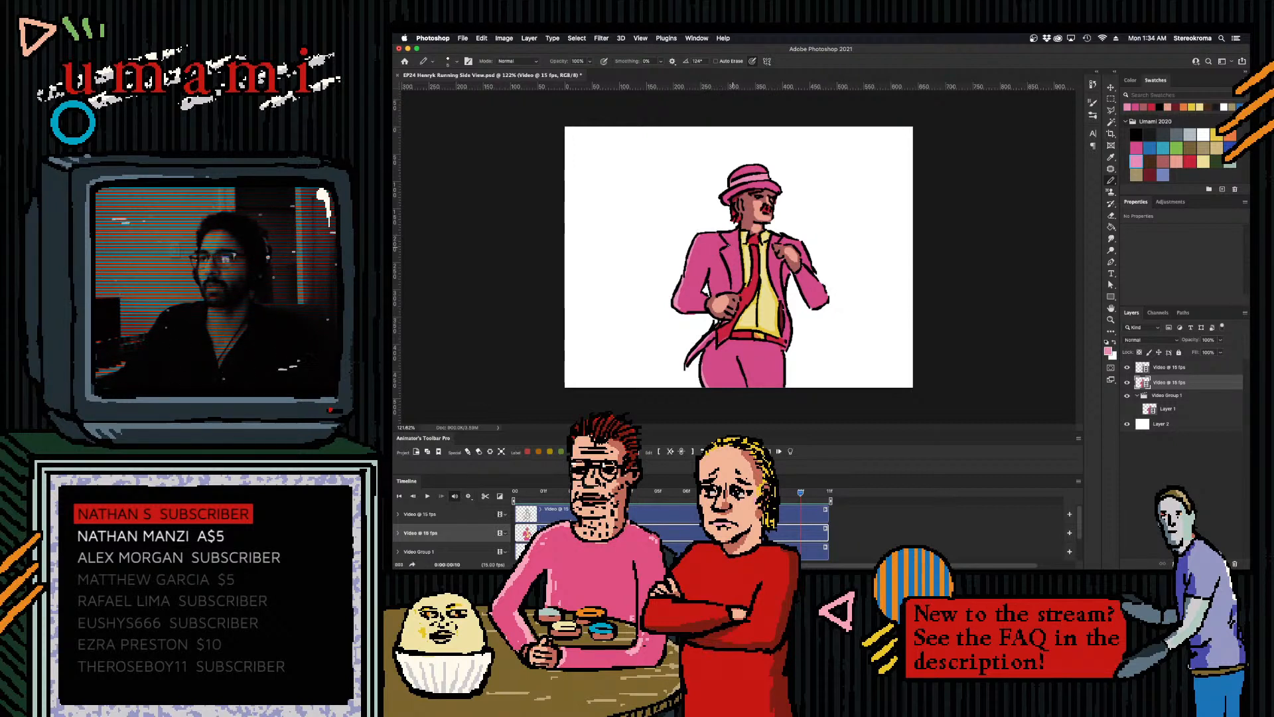
left_click_drag(723, 235, 730, 244)
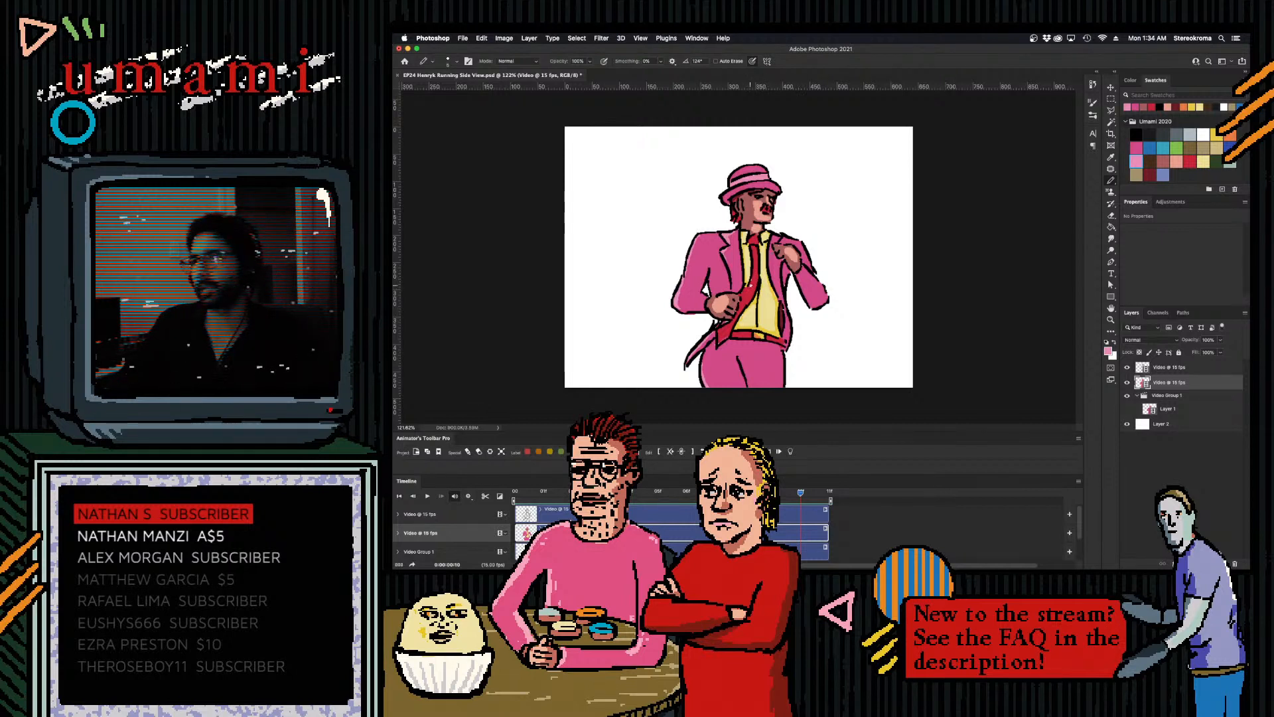
- Touch up the red areas and black outlines of the figure and save the file
left_click(1191, 161)
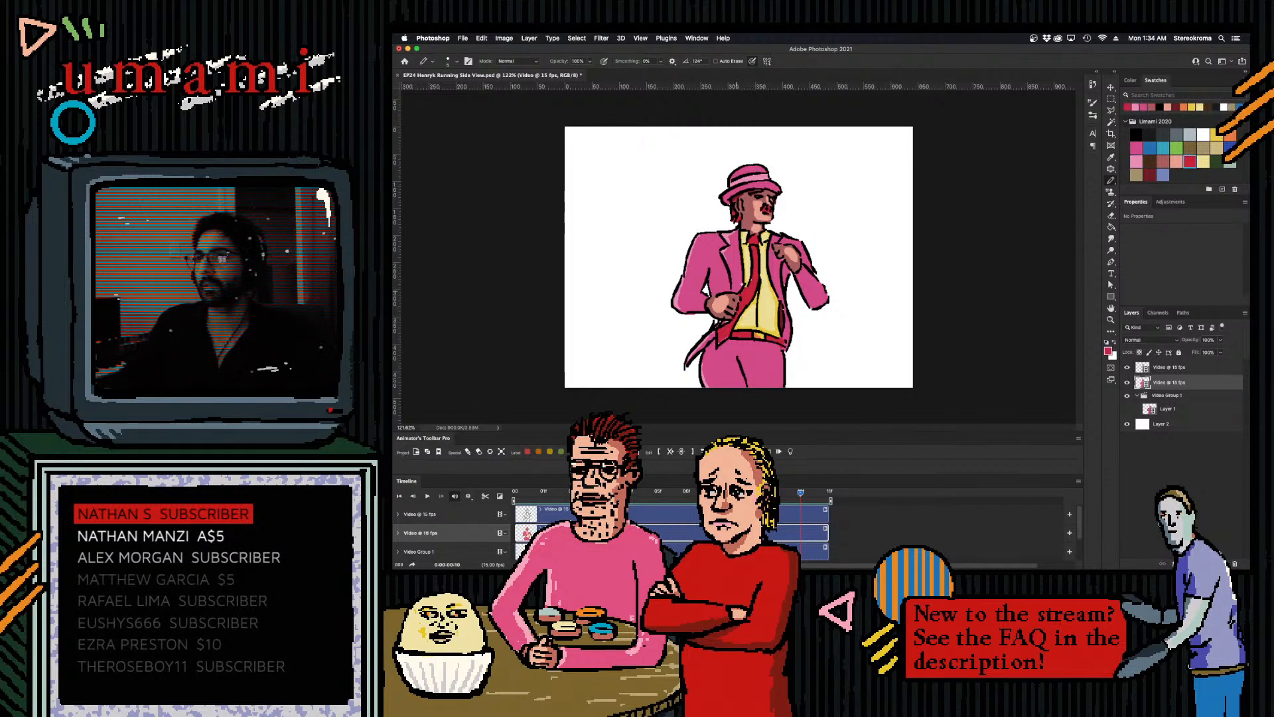
left_click(1137, 133)
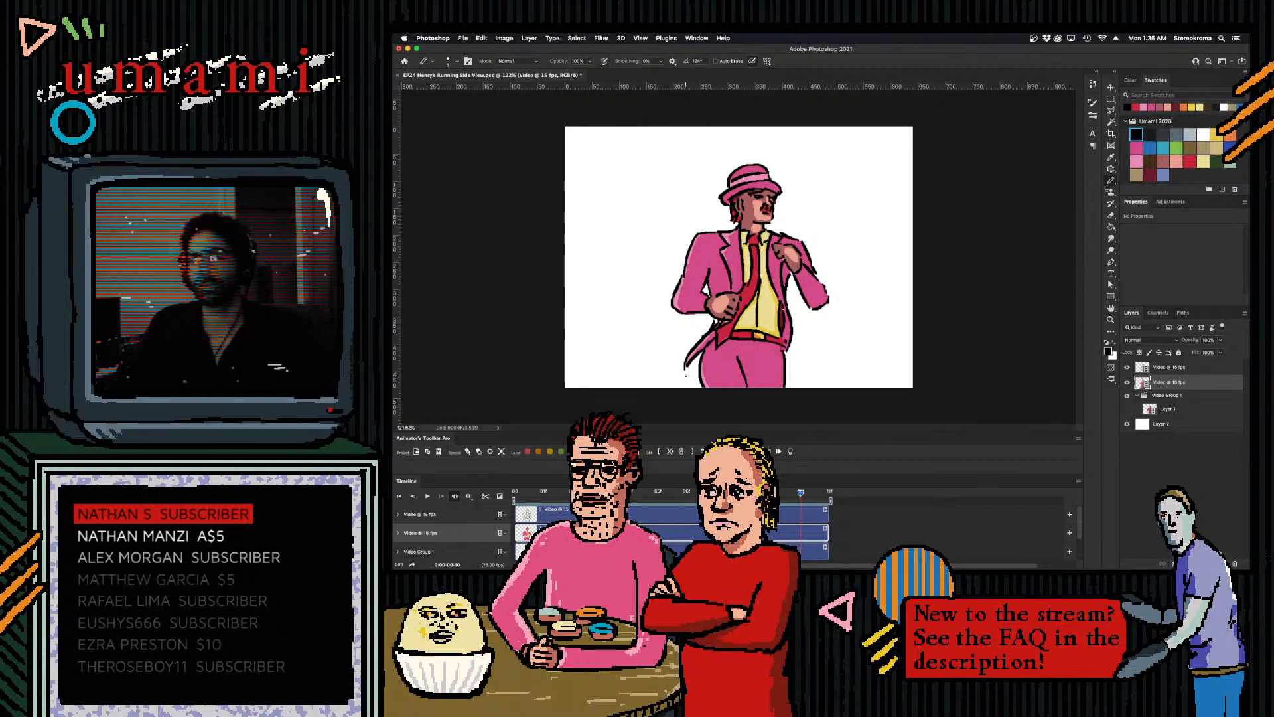
key("super+s")
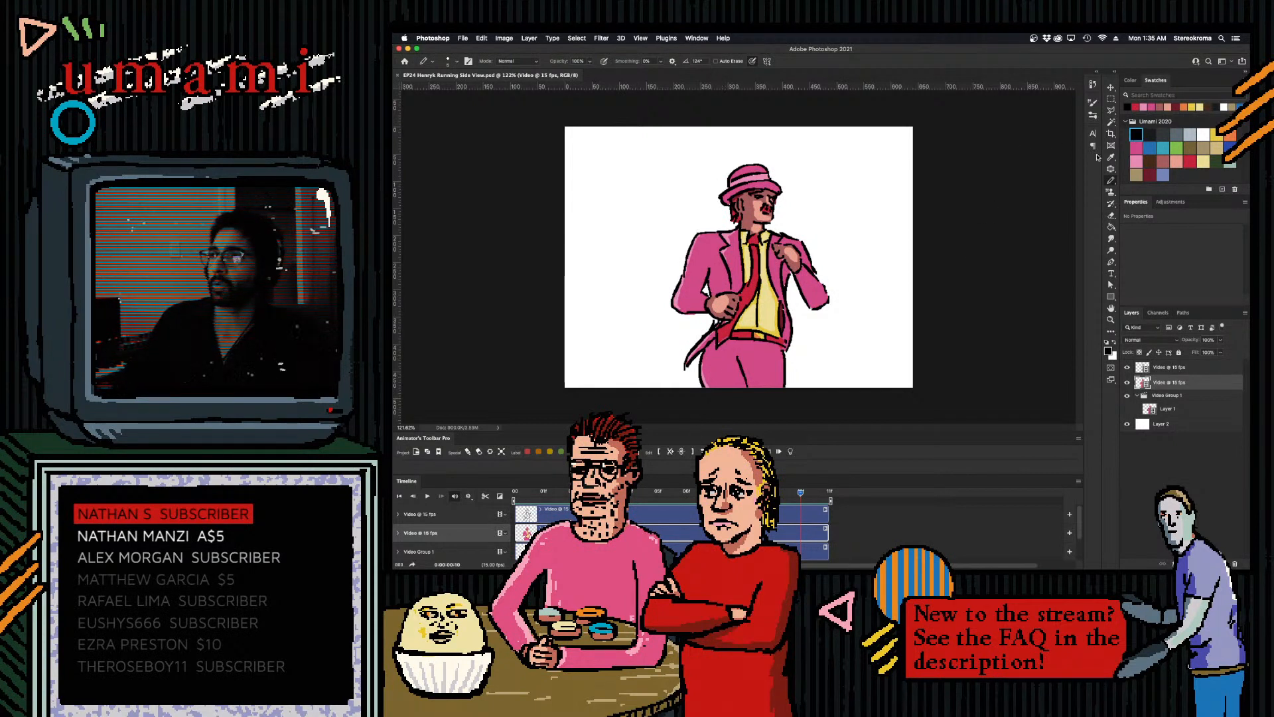
left_click(1180, 367)
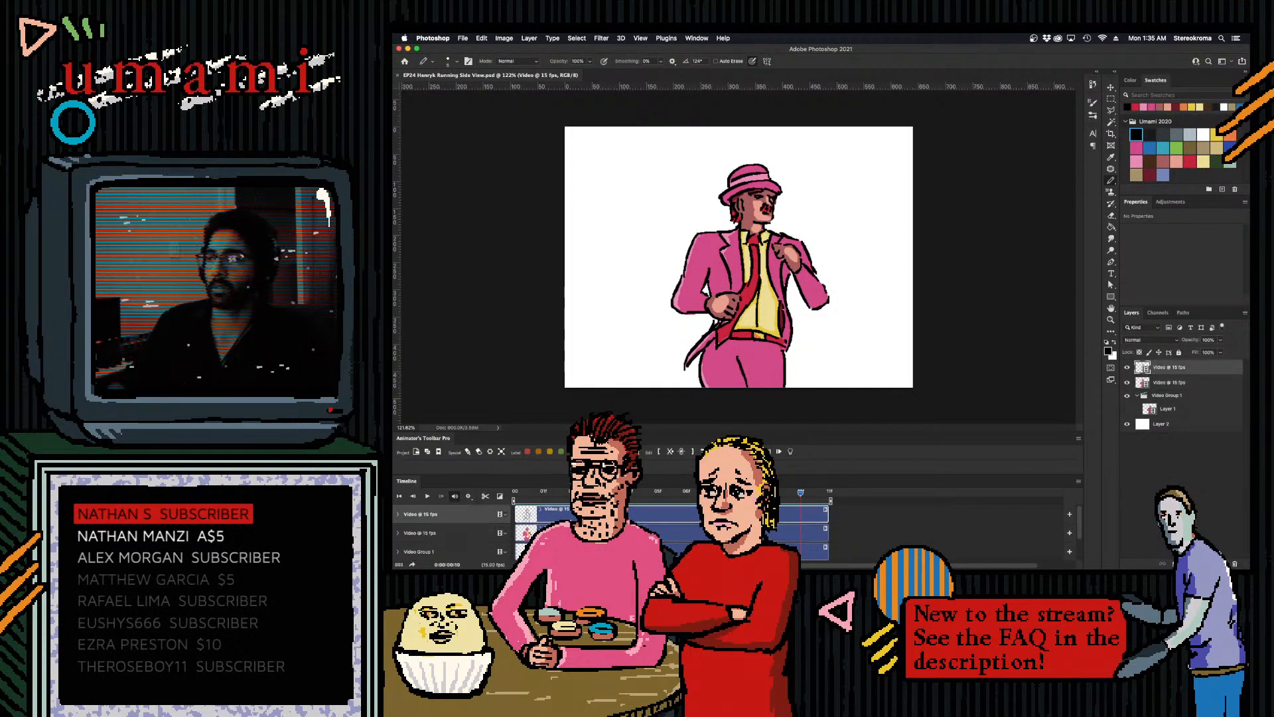
left_click_drag(749, 357, 748, 390)
key("super+z")
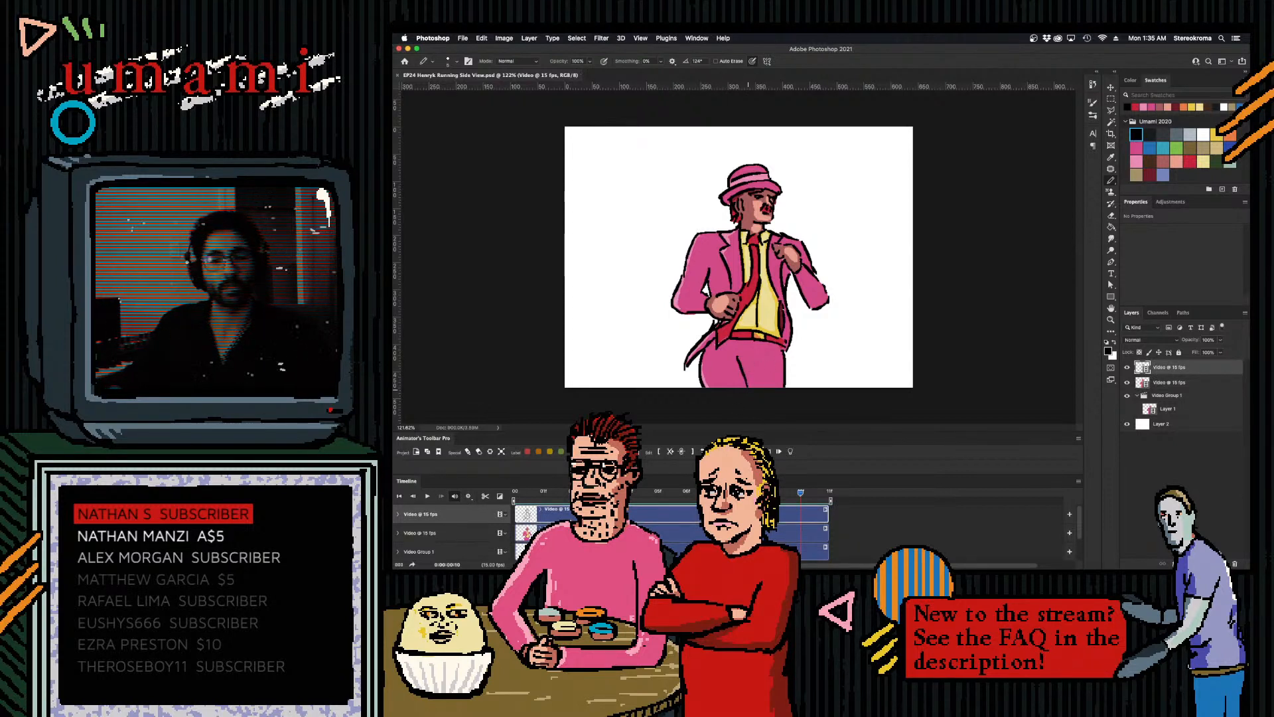
- Play back the coloured running animation and save the file
key("space")
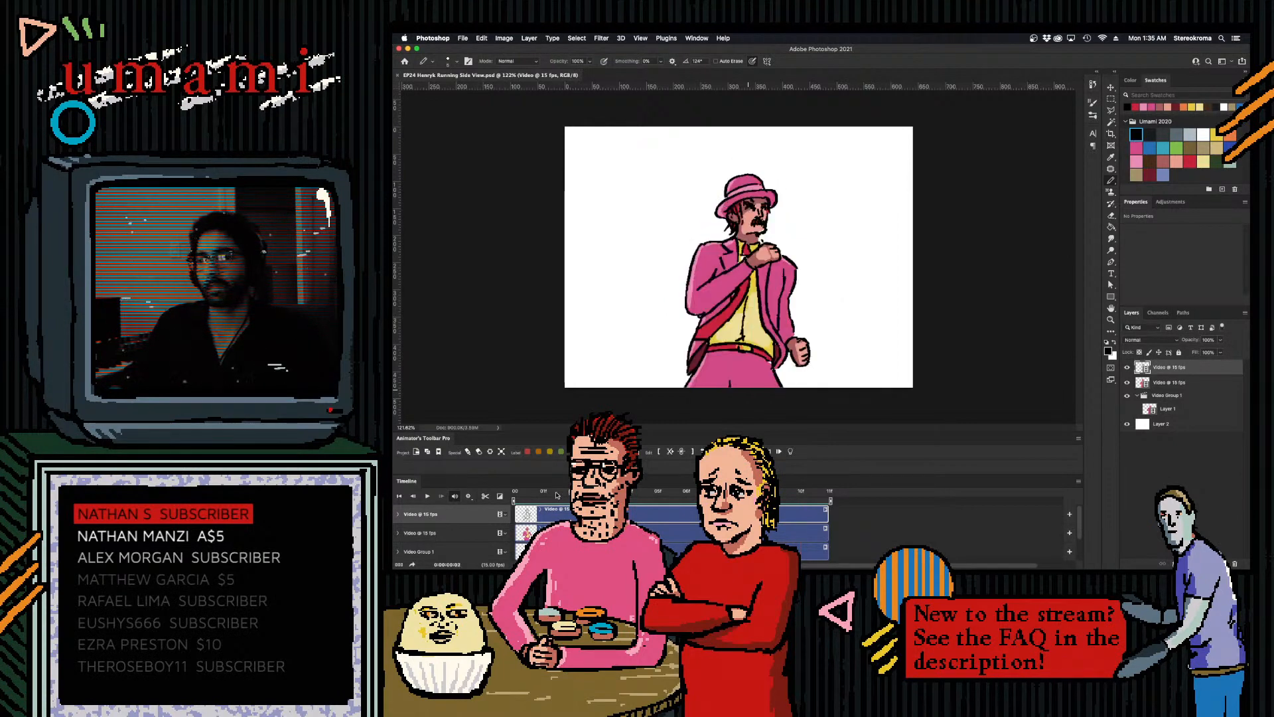
key("super+s")
key("space")
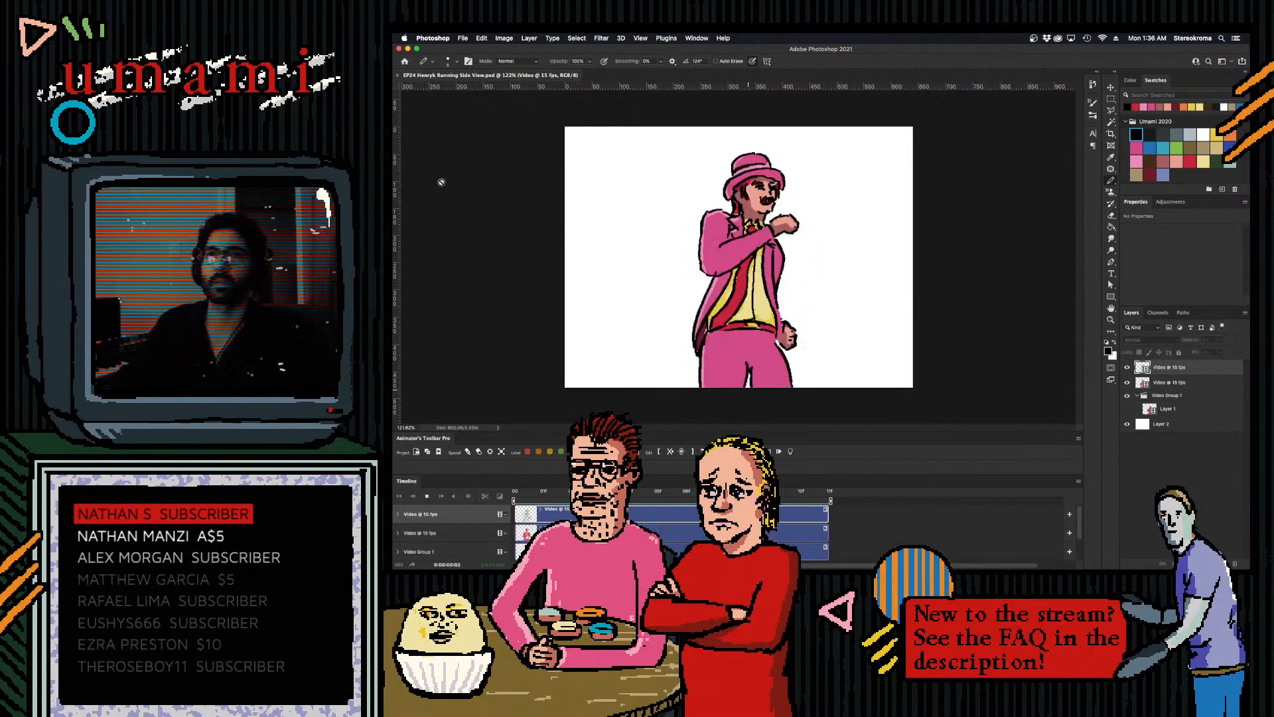
key("space")
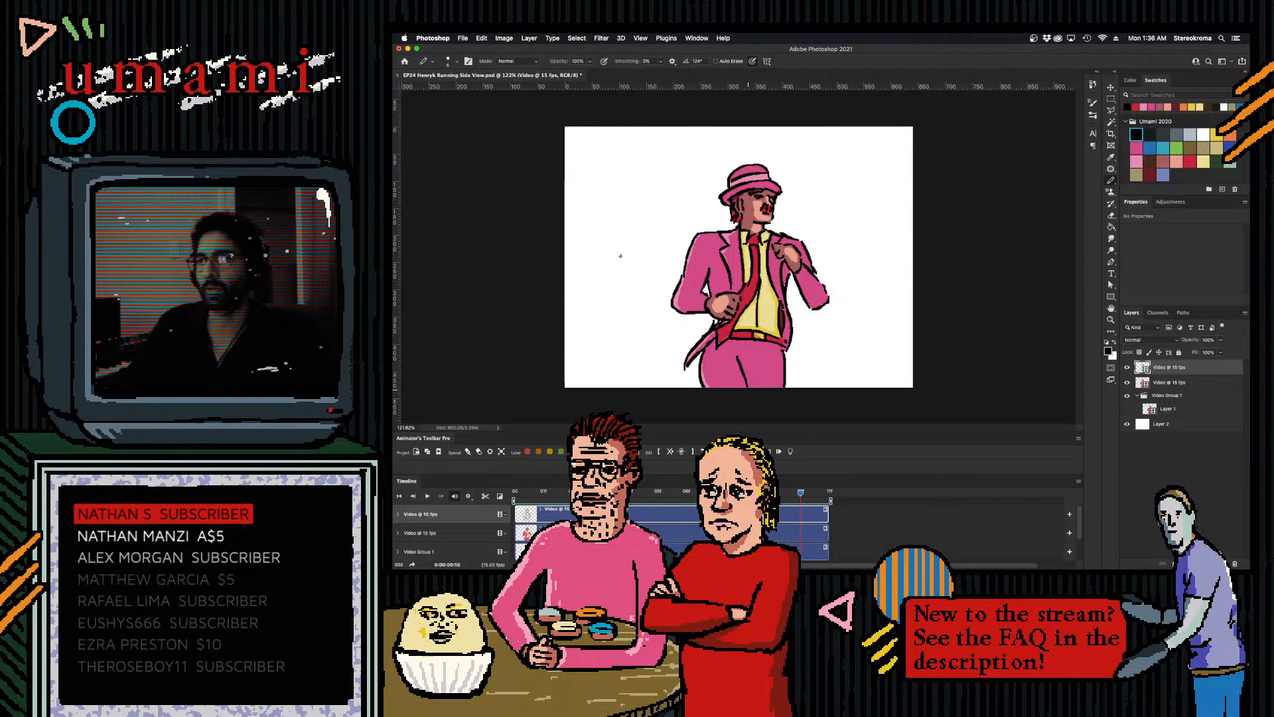
left_click_drag(617, 169, 587, 358)
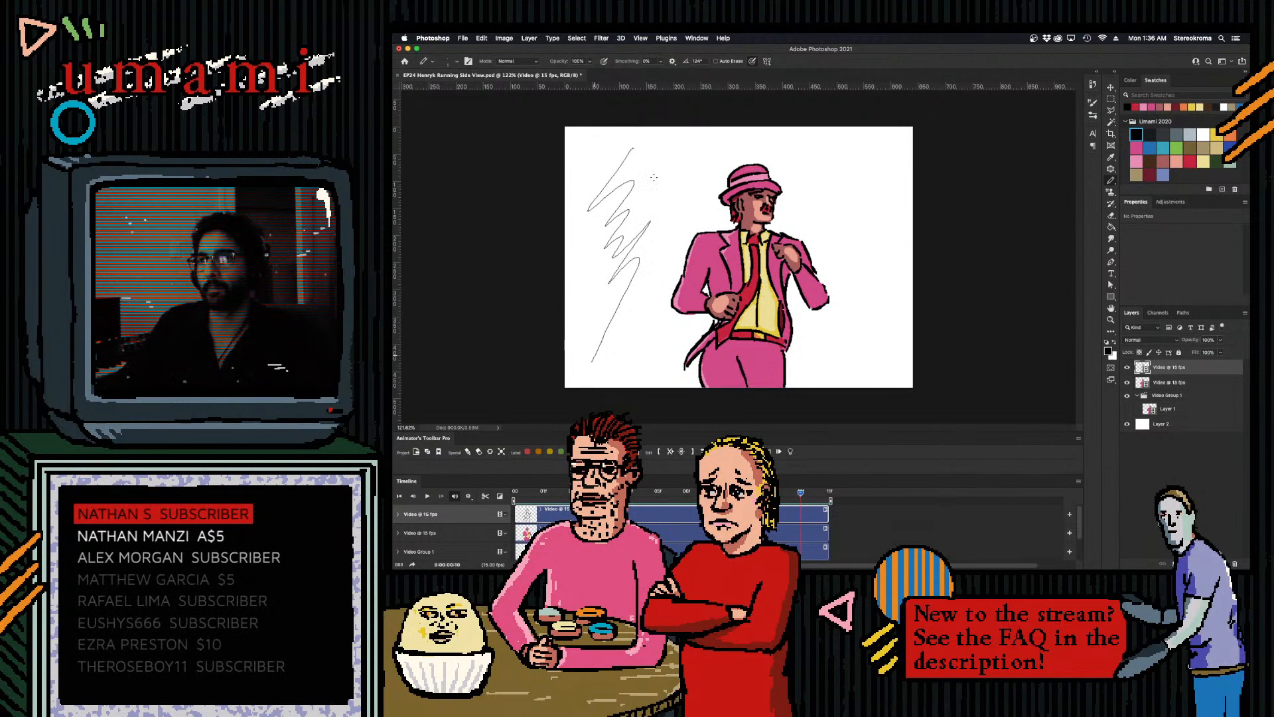
key("super+z")
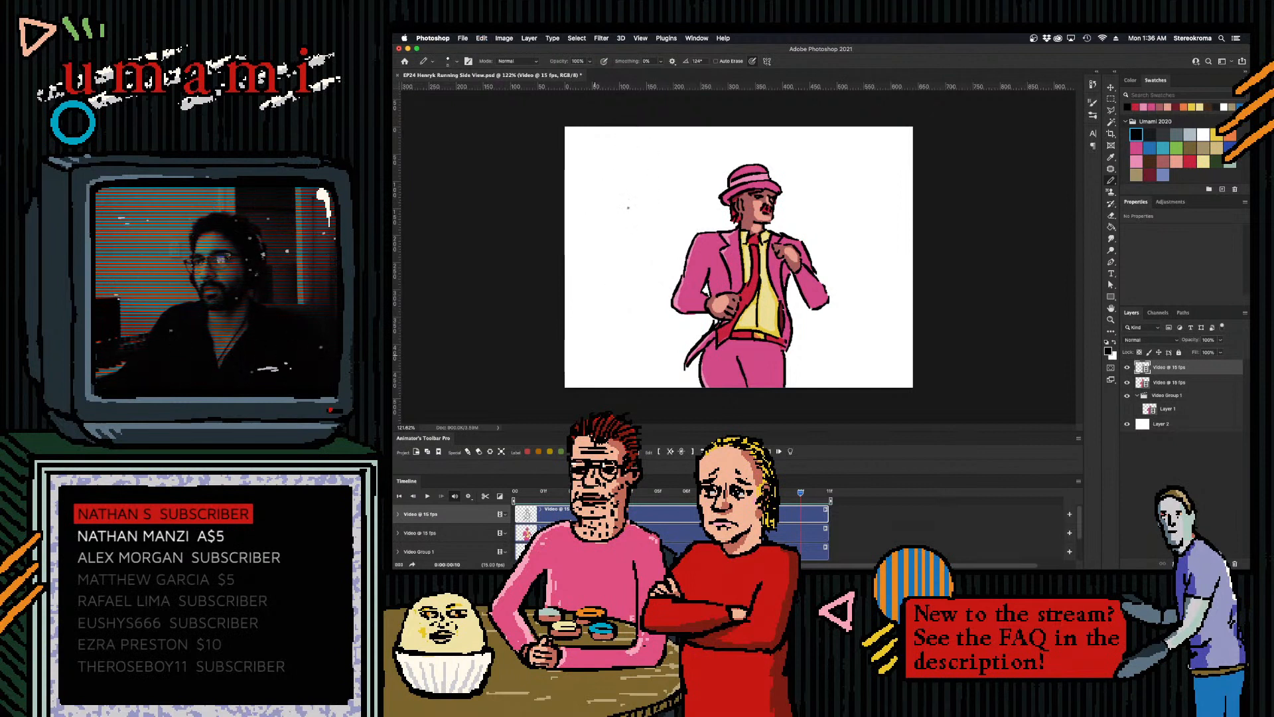
mouse_move(631, 166)
left_mouse_down()
mouse_move(596, 312)
mouse_move(634, 217)
mouse_move(678, 166)
mouse_move(640, 261)
mouse_move(693, 156)
left_mouse_up()
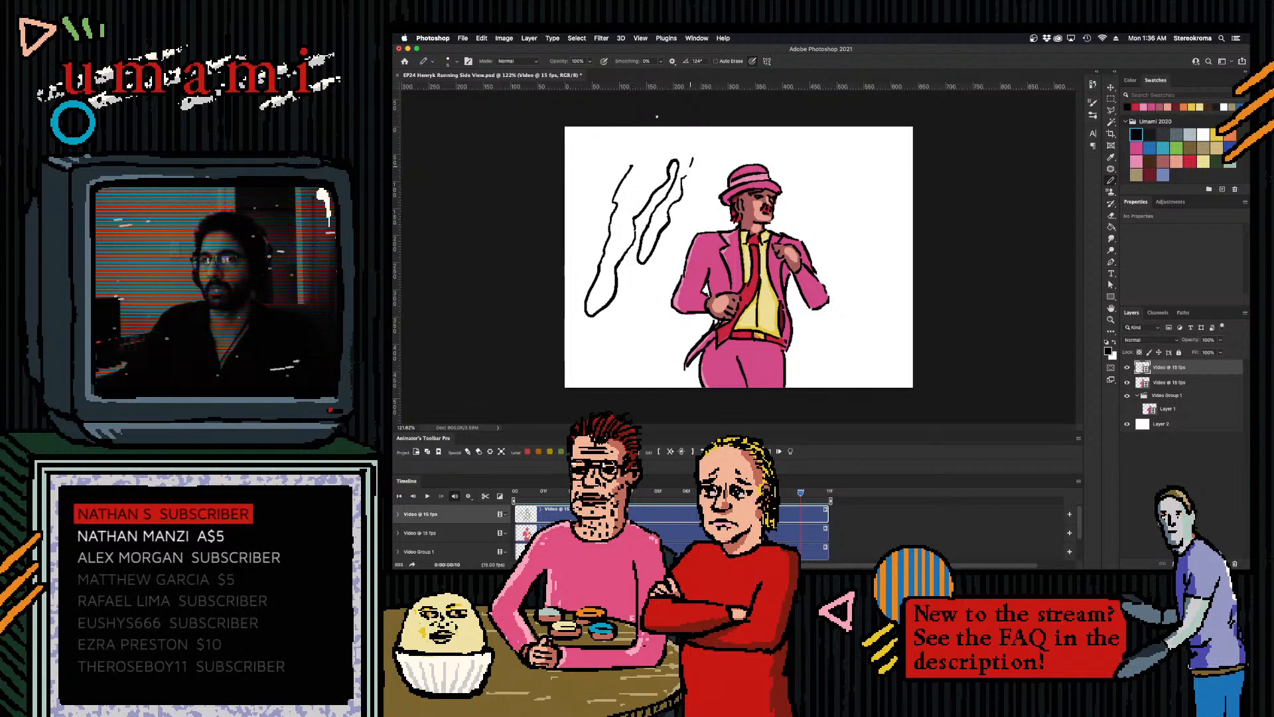
key("super+z")
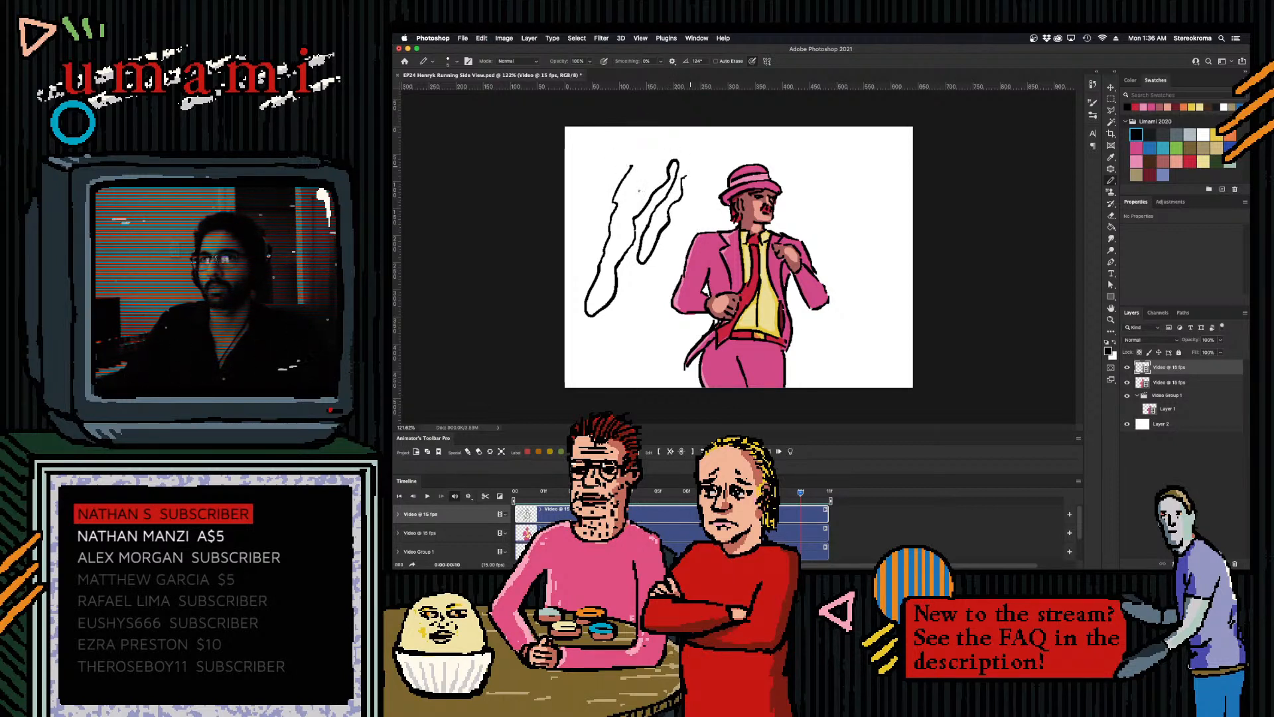
key("super+z")
key("super+z")
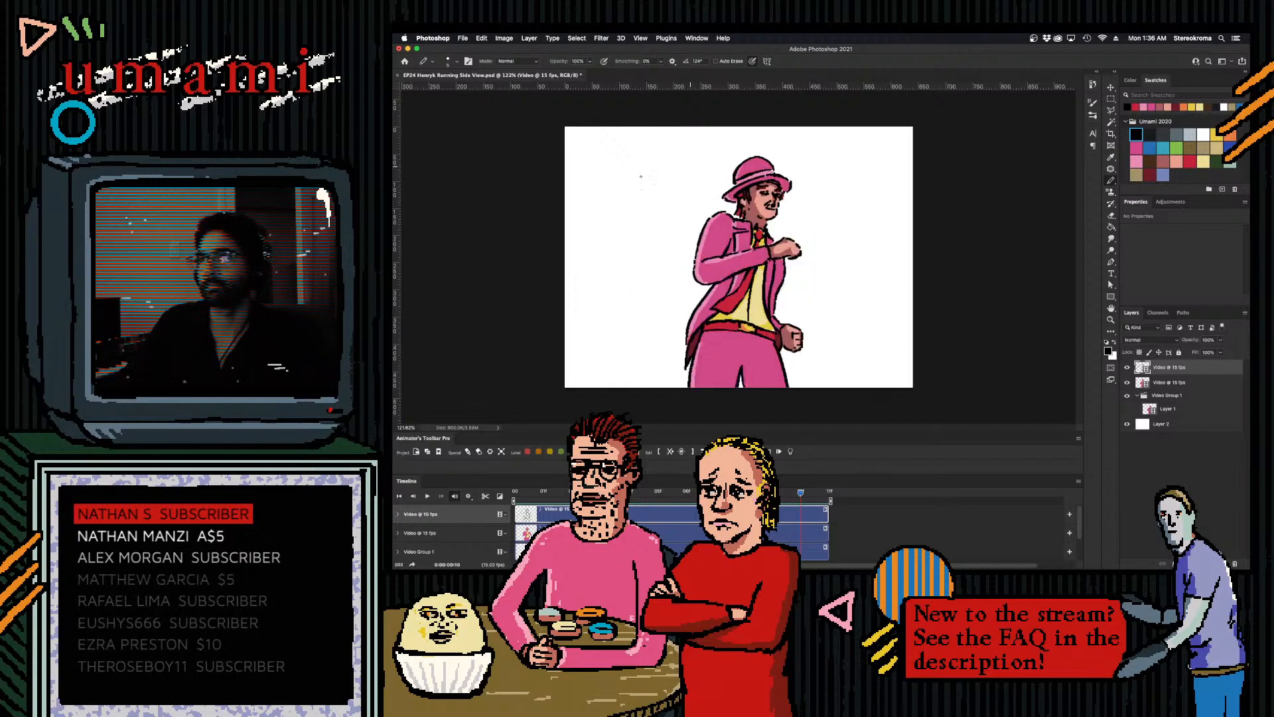
- Return the playhead to the first frame and play the running animation from the start
left_click_drag(802, 493, 515, 496)
key("space")
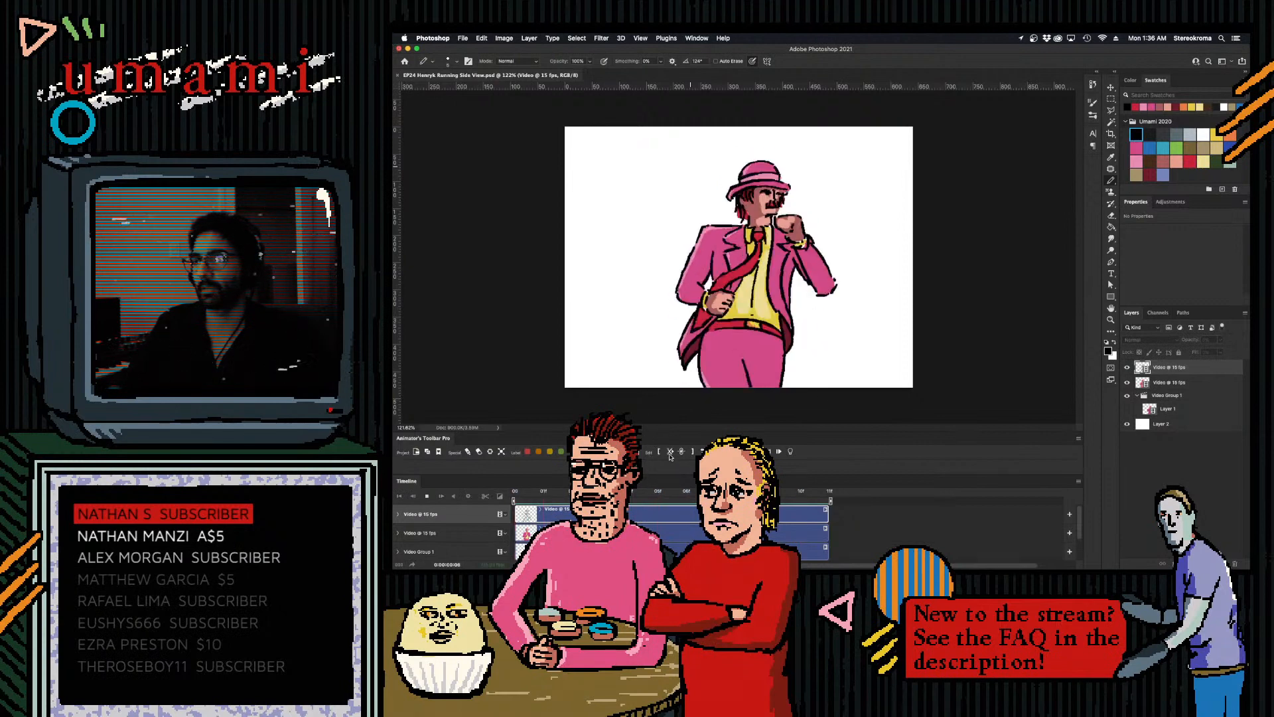
key("space")
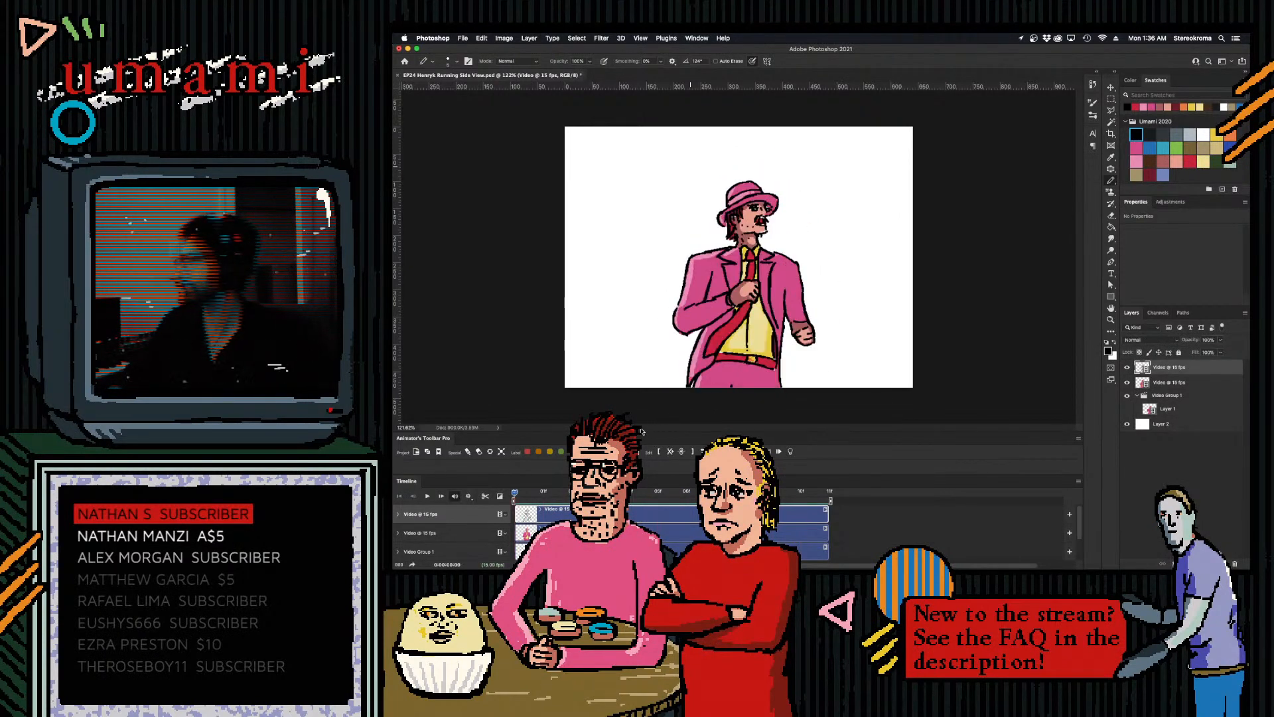